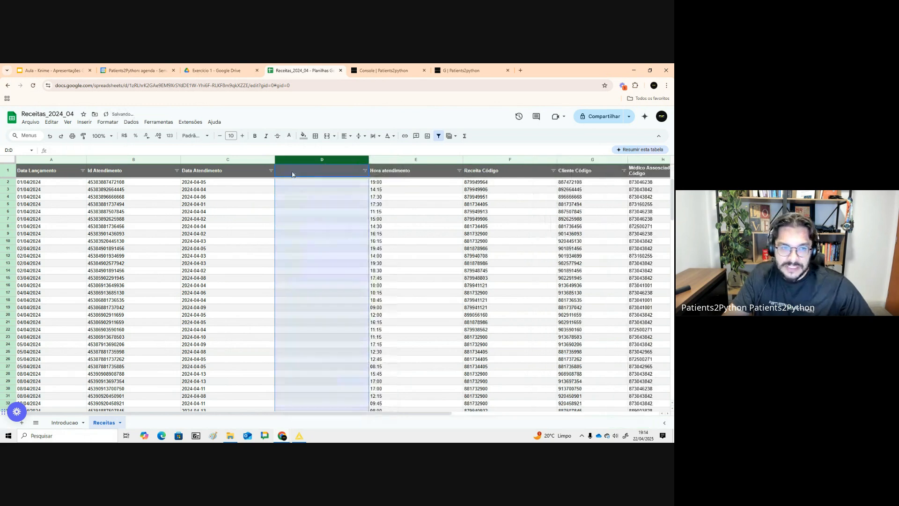
- Rename the column D header to "data atendimento mes-ano"
{"action": "left_click", "coordinate": [296, 171]}
{"action": "type", "text": "datg"}
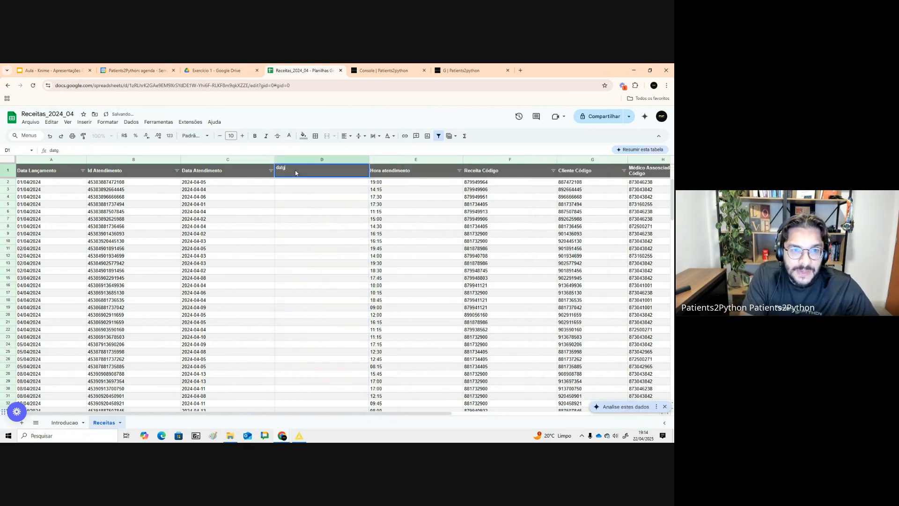
{"action": "key", "text": "BackSpace"}
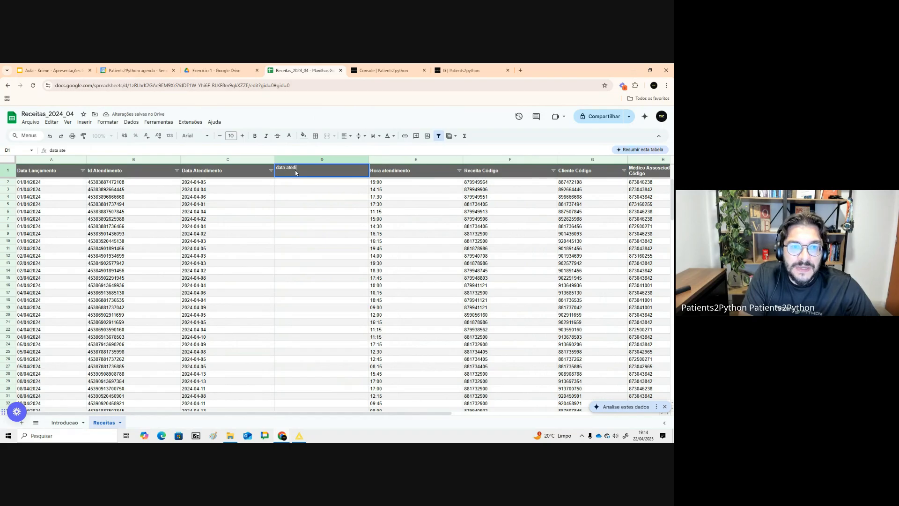
{"action": "type", "text": "a atendimento mes"}
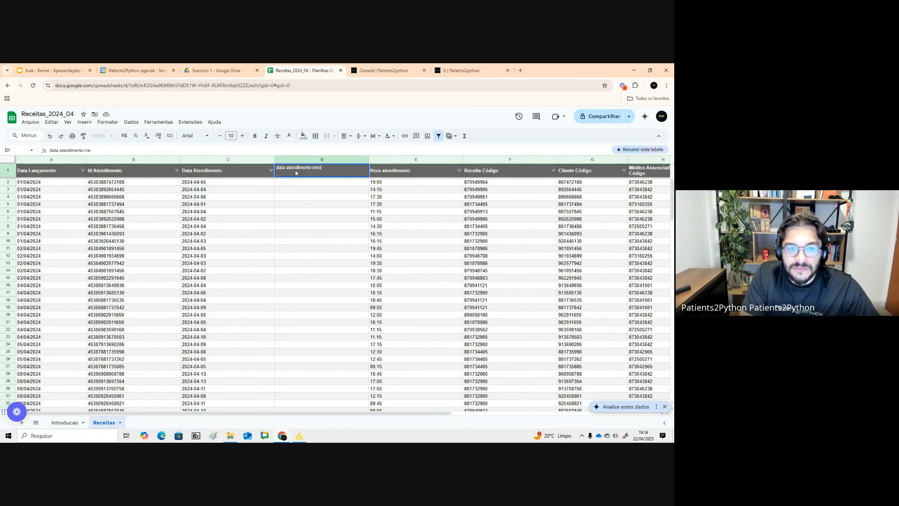
{"action": "type", "text": "-ano"}
{"action": "key", "text": "Return"}
- Enter =ESQUERDA(C2;7) in D2 and accept the autofill suggestion to fill it down the column
{"action": "type", "text": "=e"}
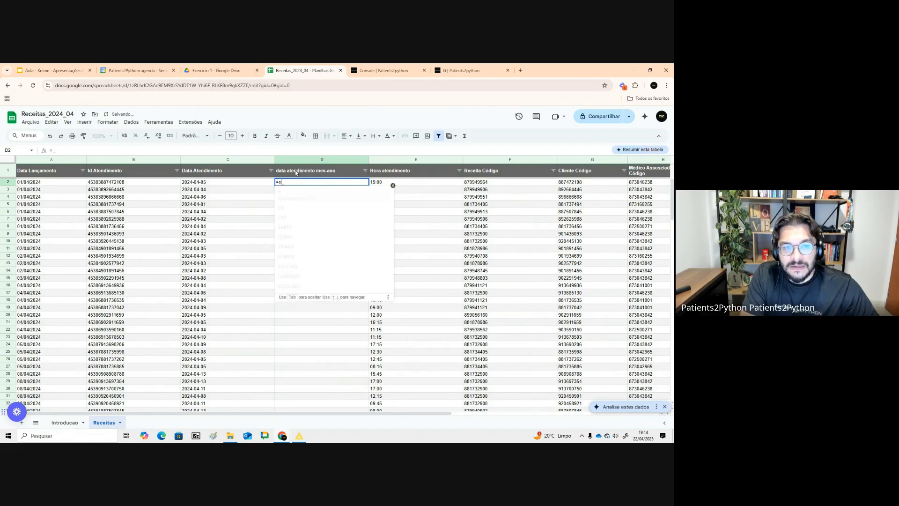
{"action": "type", "text": "s"}
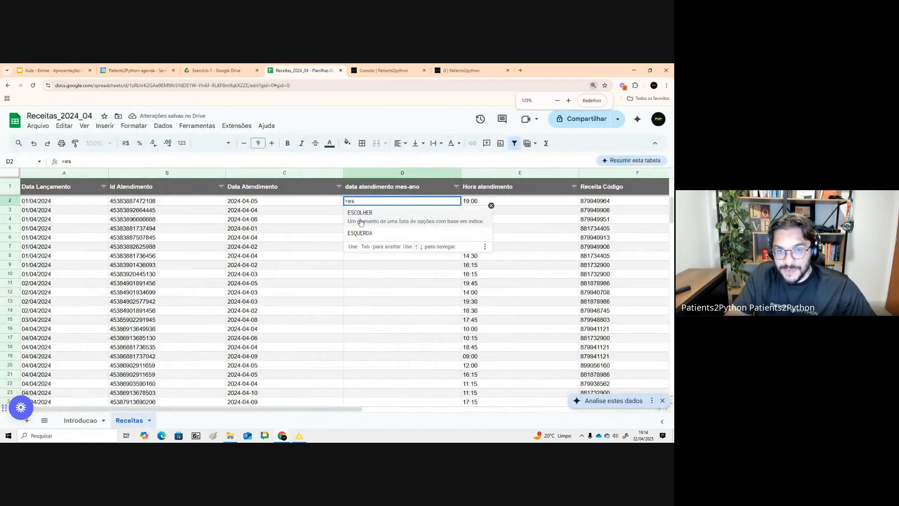
{"action": "left_click", "coordinate": [367, 231]}
{"action": "left_click", "coordinate": [273, 203]}
{"action": "type", "text": ";"}
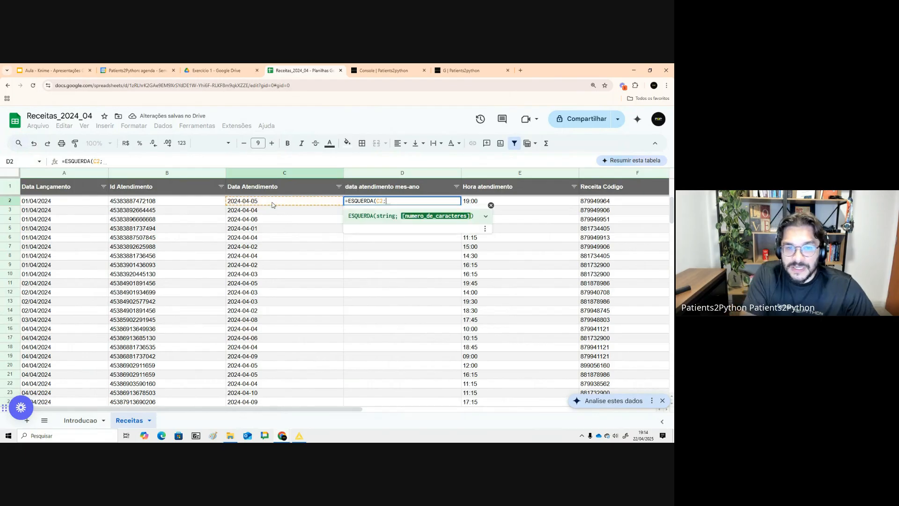
{"action": "type", "text": "10)"}
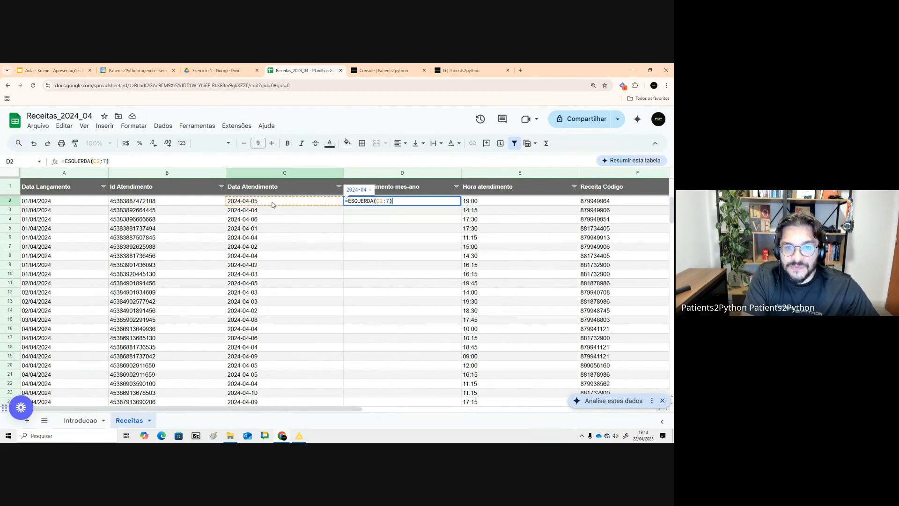
{"action": "key", "text": "Return"}
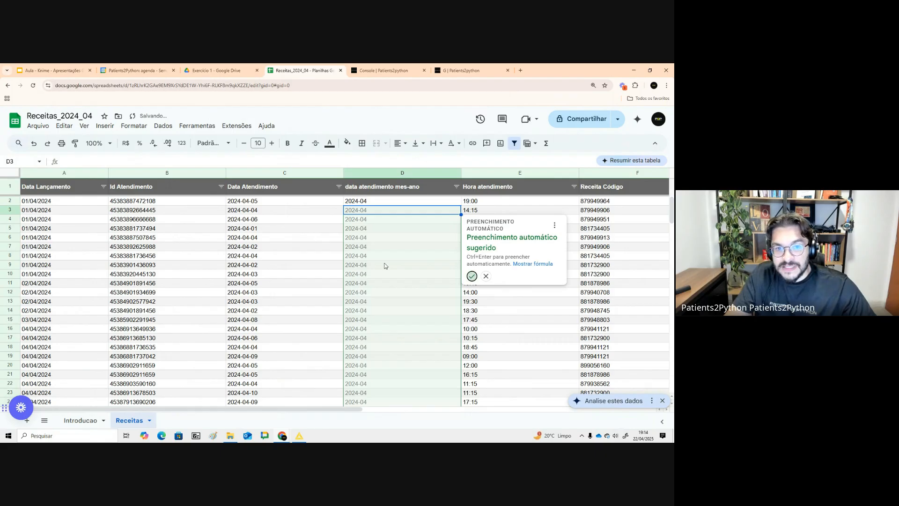
{"action": "left_click", "coordinate": [473, 276]}
{"action": "left_click", "coordinate": [428, 250]}
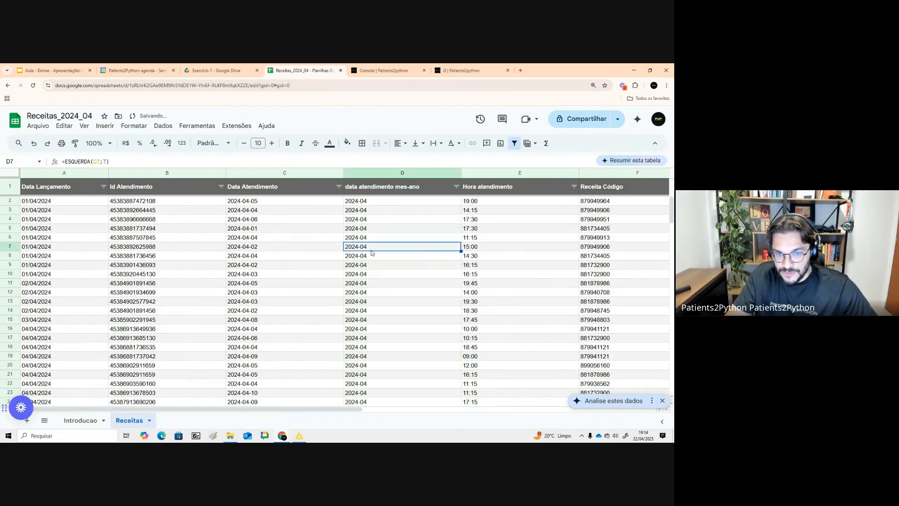
- Insert a pivot table from the whole Receitas sheet into a new sheet
{"action": "left_click", "coordinate": [10, 172]}
{"action": "left_click", "coordinate": [105, 126]}
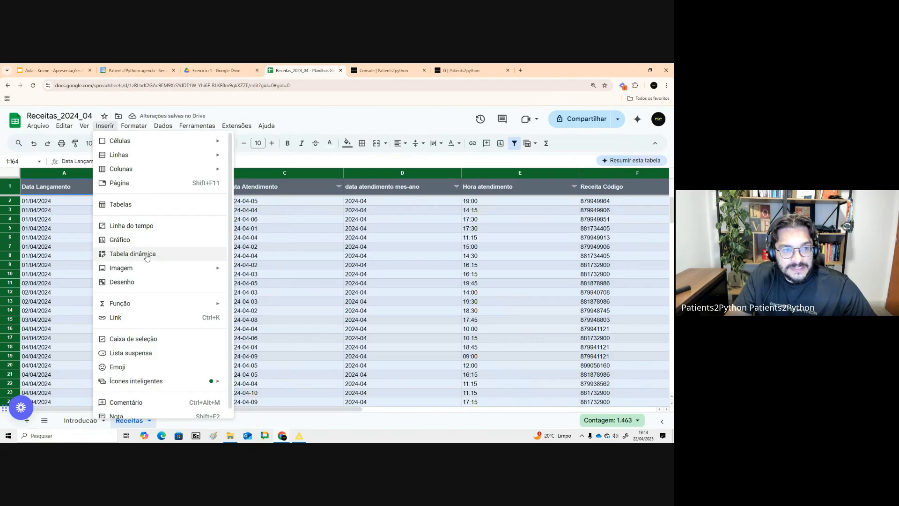
{"action": "left_click", "coordinate": [131, 253]}
{"action": "left_click", "coordinate": [386, 323]}
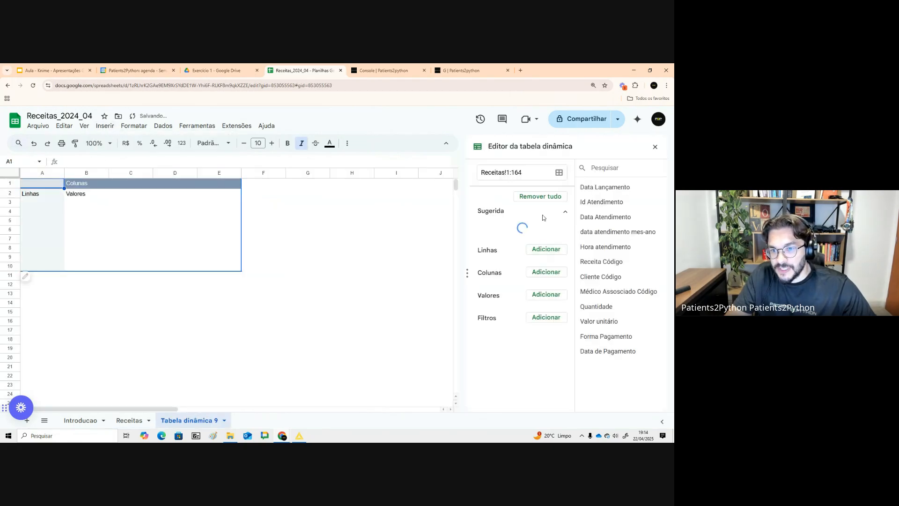
- Set the pivot rows to data atendimento mes-ano and values to SUM of Quantidade, then widen column A
{"action": "left_click", "coordinate": [546, 231]}
{"action": "left_click", "coordinate": [581, 306]}
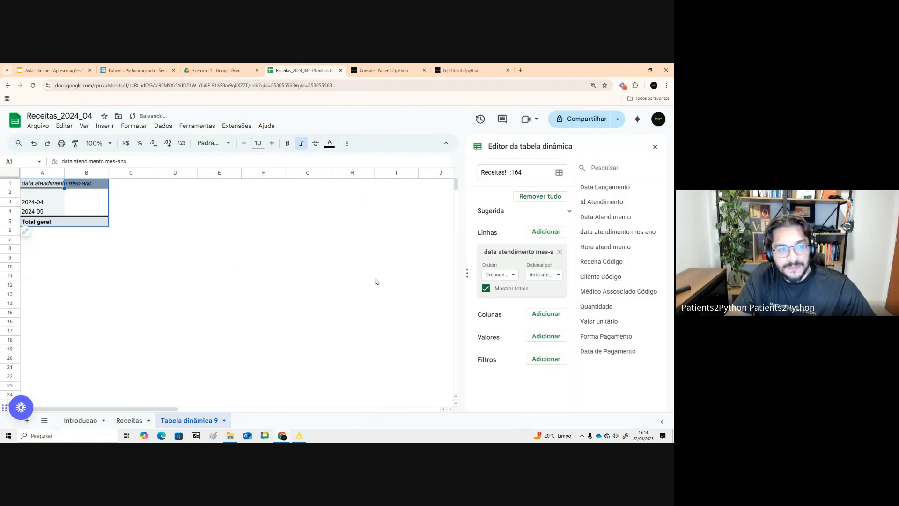
{"action": "left_click", "coordinate": [547, 337]}
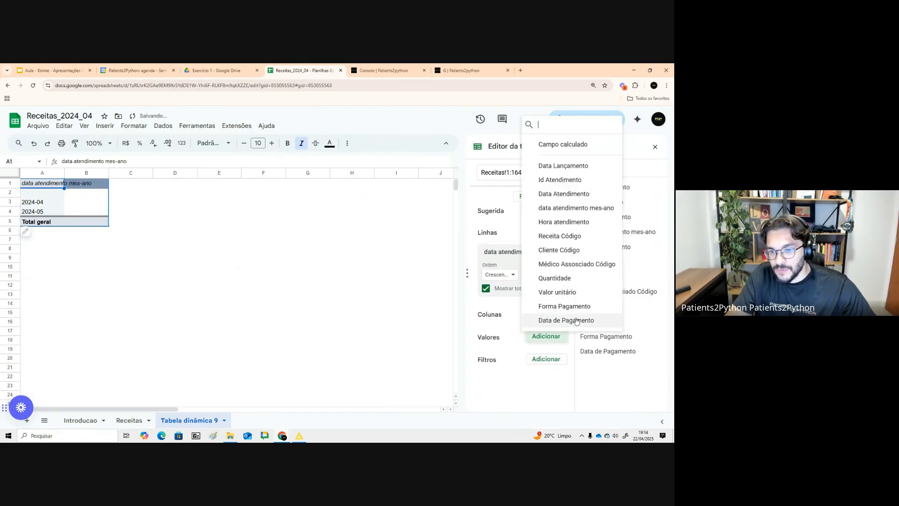
{"action": "left_click", "coordinate": [564, 278]}
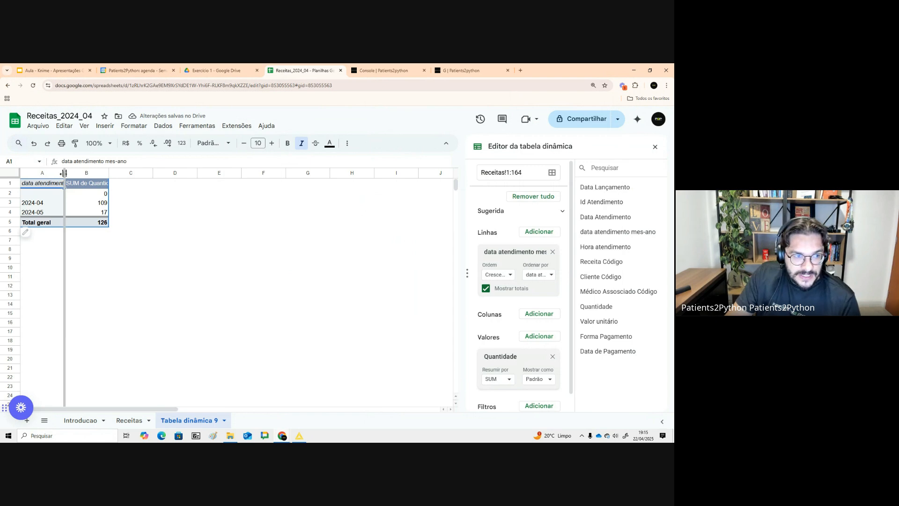
{"action": "double_click", "coordinate": [64, 173]}
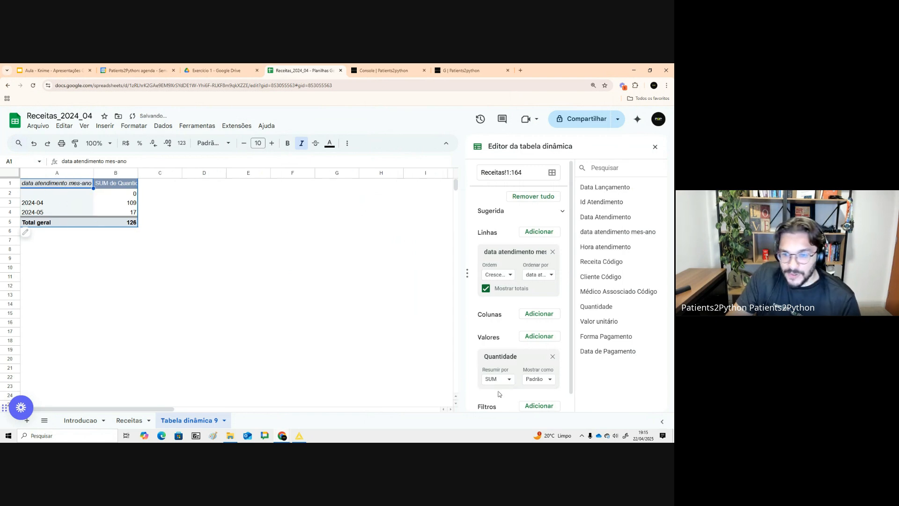
{"action": "scroll", "coordinate": [515, 396], "scroll_direction": "down", "scroll_amount": 1}
{"action": "left_click", "coordinate": [539, 389]}
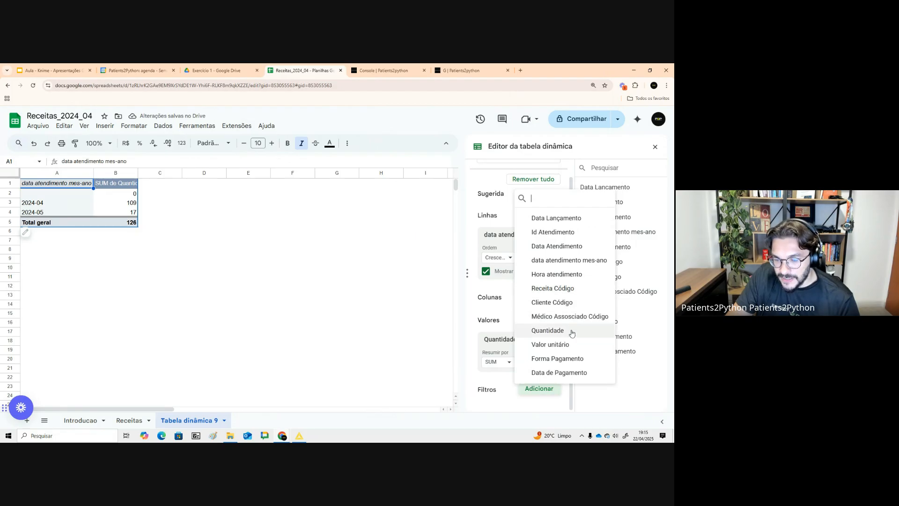
{"action": "left_click", "coordinate": [548, 330]}
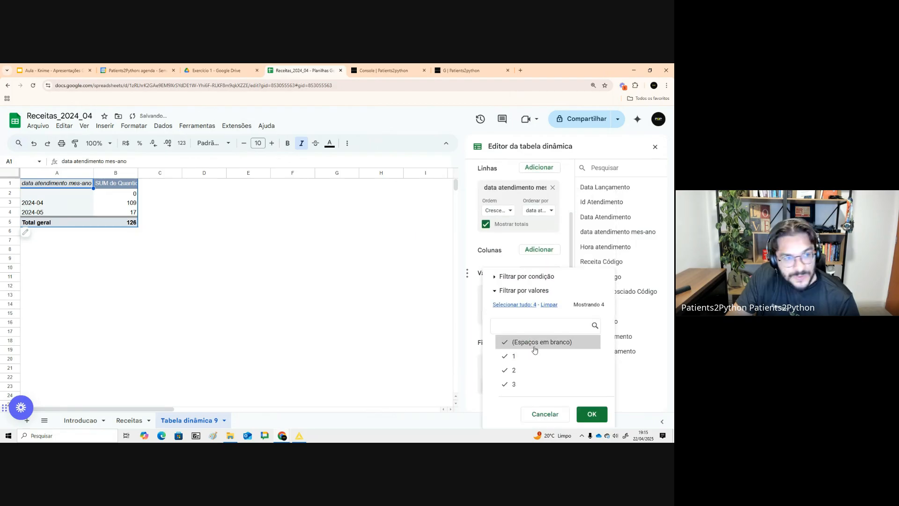
{"action": "left_click", "coordinate": [535, 350]}
{"action": "left_click", "coordinate": [426, 377]}
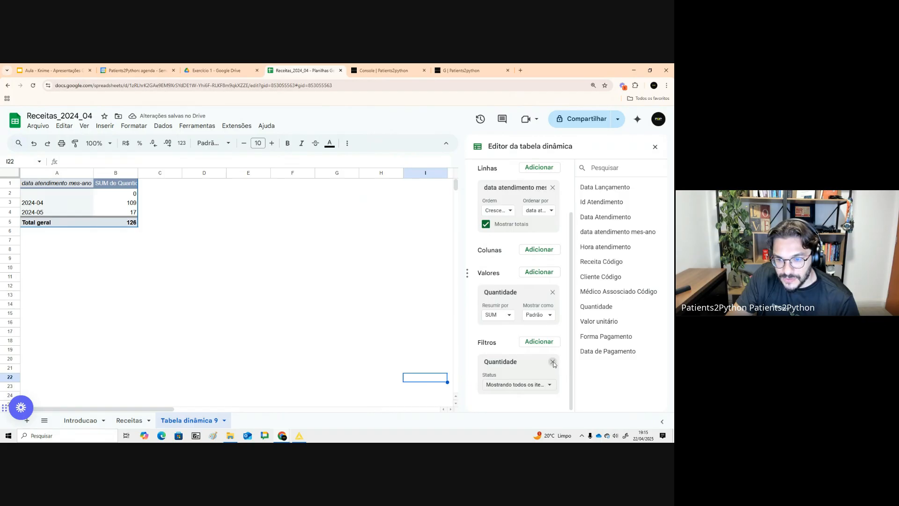
{"action": "left_click", "coordinate": [553, 363]}
- Add a pivot filter on data atendimento mes-ano that excludes blank values
{"action": "left_click", "coordinate": [551, 389]}
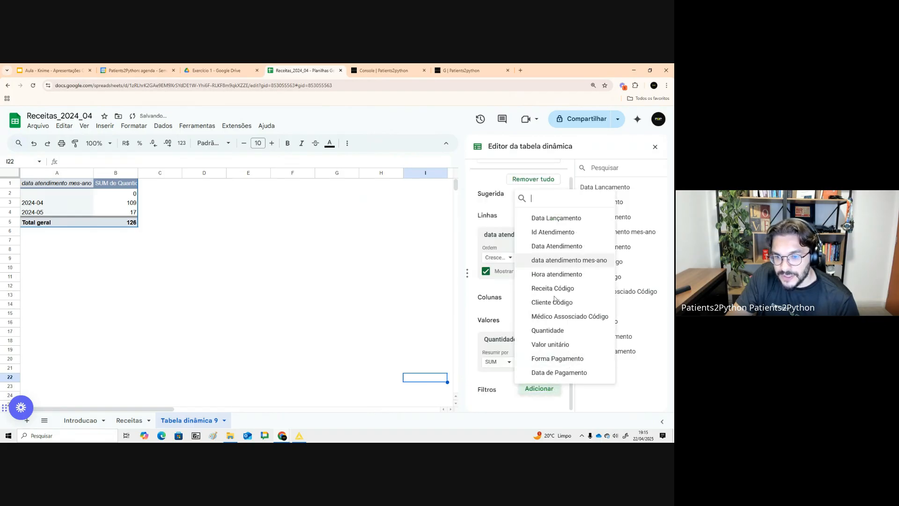
{"action": "left_click", "coordinate": [562, 260]}
{"action": "left_click", "coordinate": [522, 386]}
{"action": "left_click", "coordinate": [511, 343]}
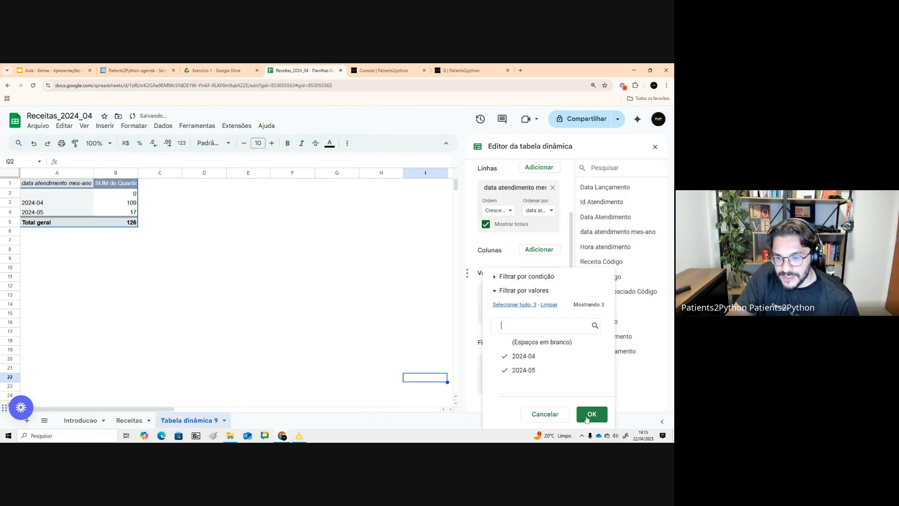
{"action": "left_click", "coordinate": [591, 415]}
- Insert a combination chart from A1:B3 and move it beside the pivot table
{"action": "left_click_drag", "start_coordinate": [56, 185], "coordinate": [122, 204]}
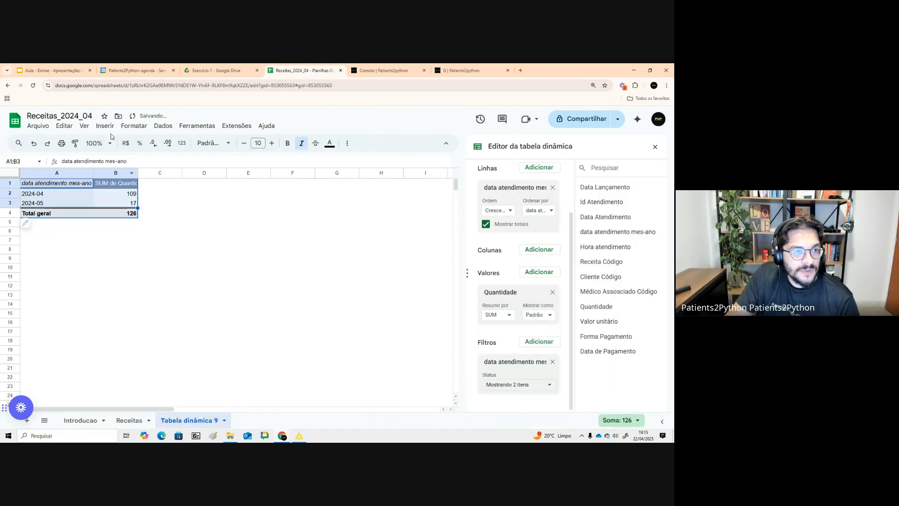
{"action": "left_click", "coordinate": [105, 125]}
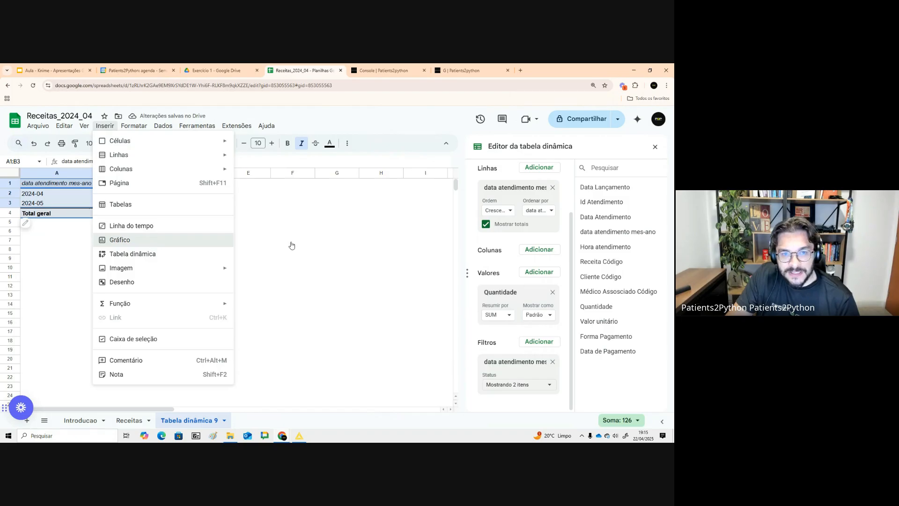
{"action": "key", "text": "Return"}
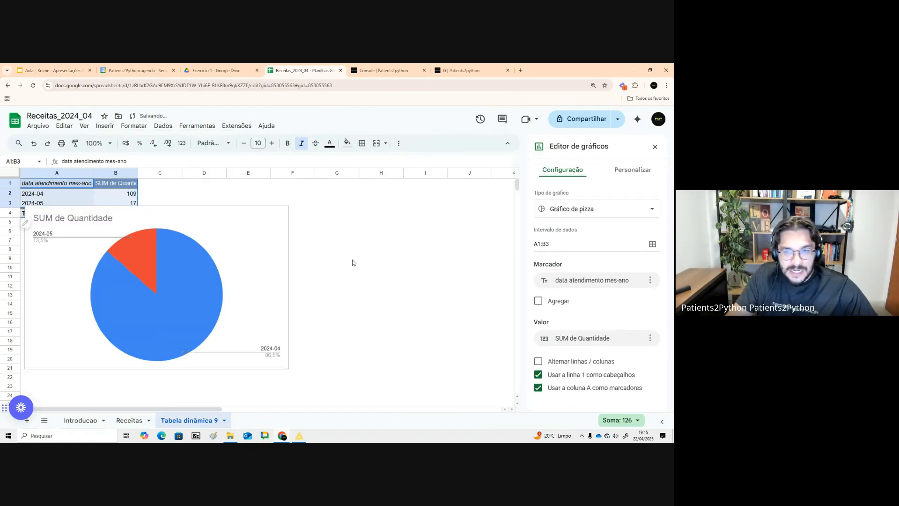
{"action": "left_click", "coordinate": [578, 218]}
{"action": "left_click", "coordinate": [535, 271]}
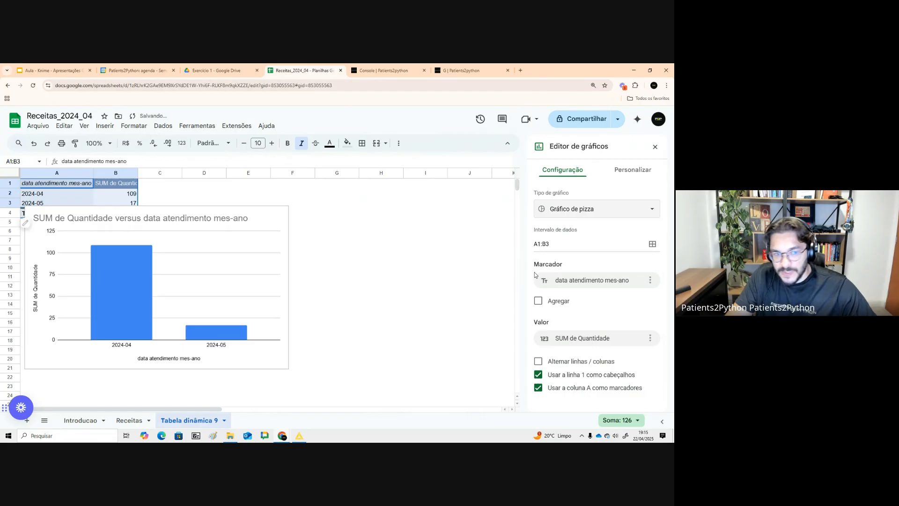
{"action": "left_click", "coordinate": [231, 270]}
{"action": "left_click_drag", "start_coordinate": [252, 218], "coordinate": [409, 204]}
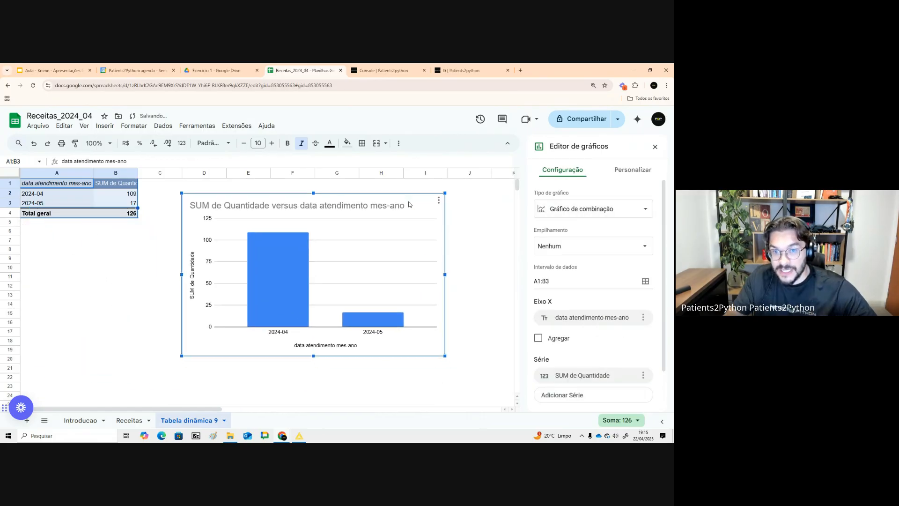
- Create a Looker Studio report from the Receitas sheet with the first row as headers
{"action": "left_click", "coordinate": [129, 420]}
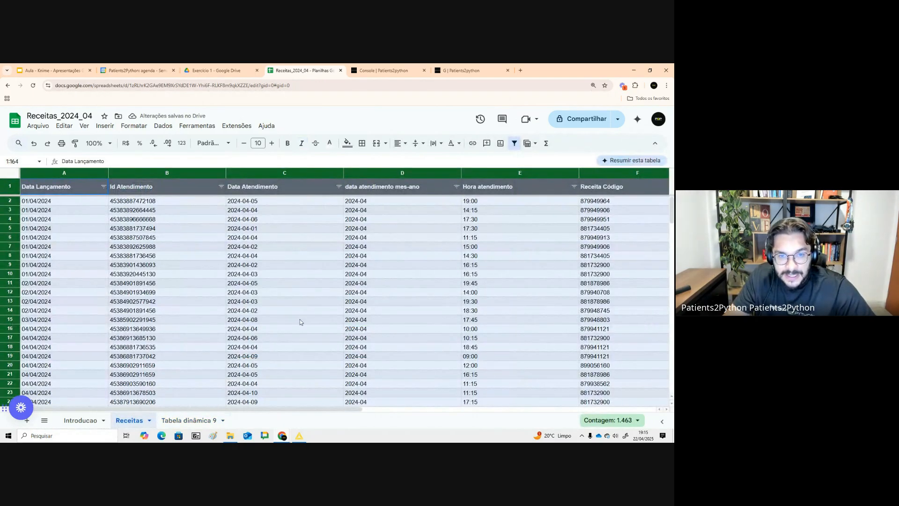
{"action": "left_click", "coordinate": [187, 420]}
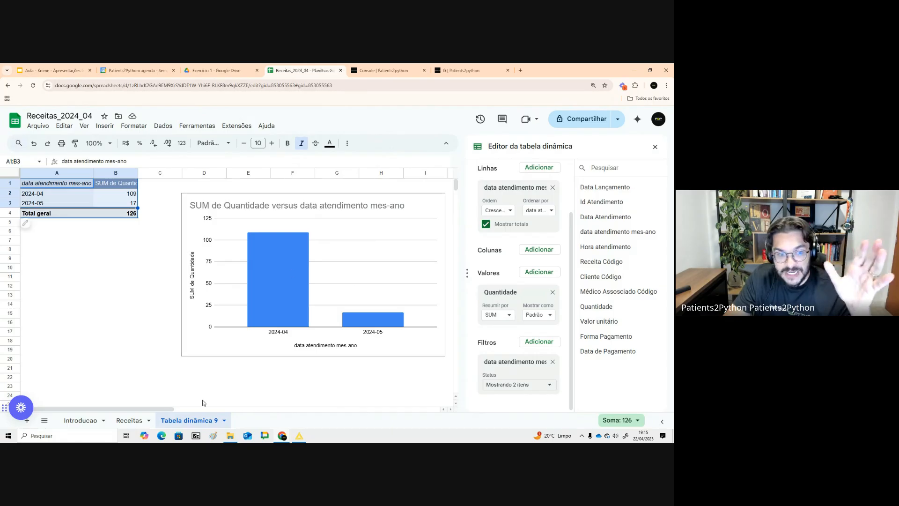
{"action": "left_click", "coordinate": [129, 420]}
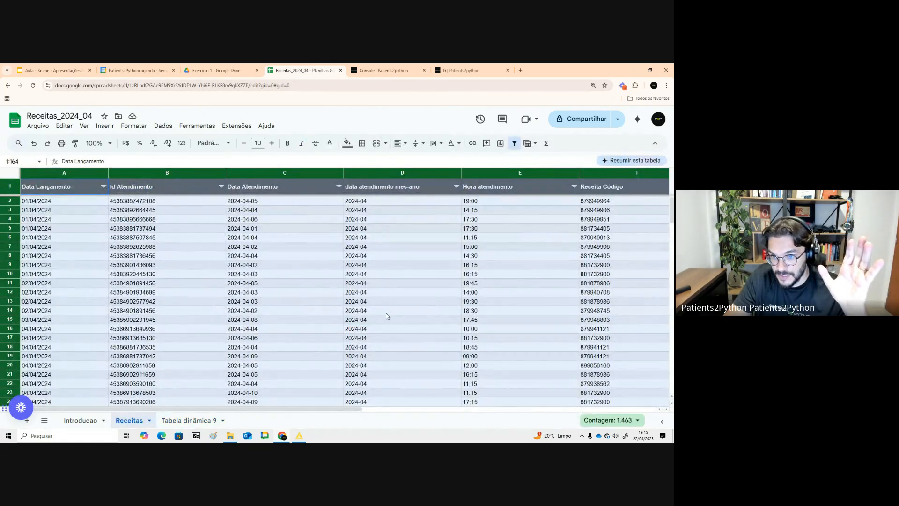
{"action": "left_click", "coordinate": [163, 126]}
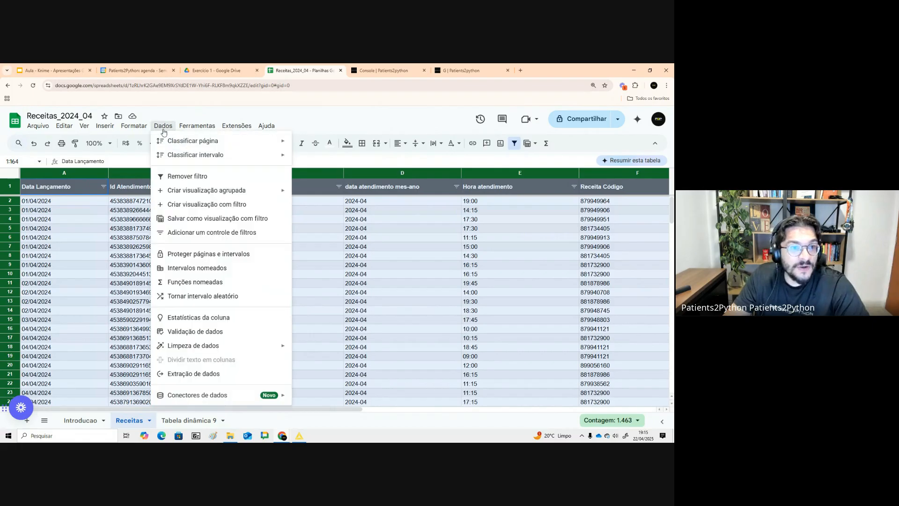
{"action": "mouse_move", "coordinate": [243, 130]}
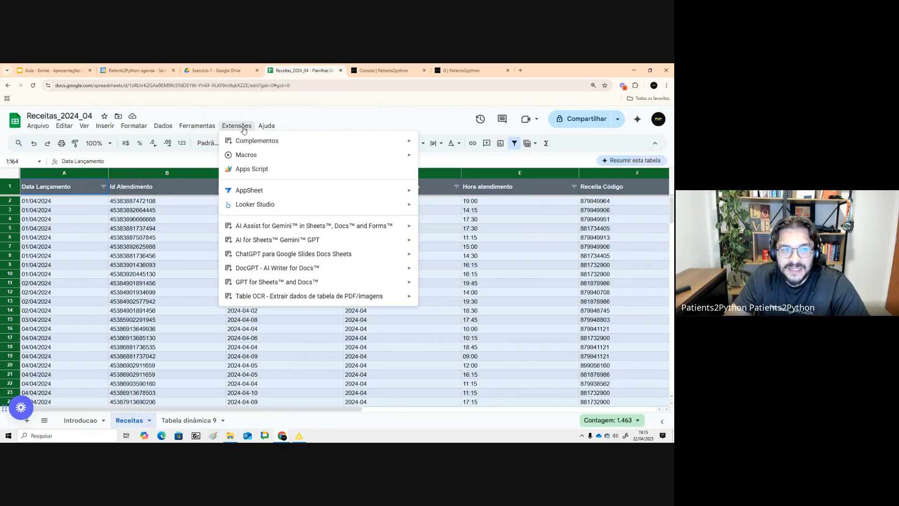
{"action": "mouse_move", "coordinate": [254, 209]}
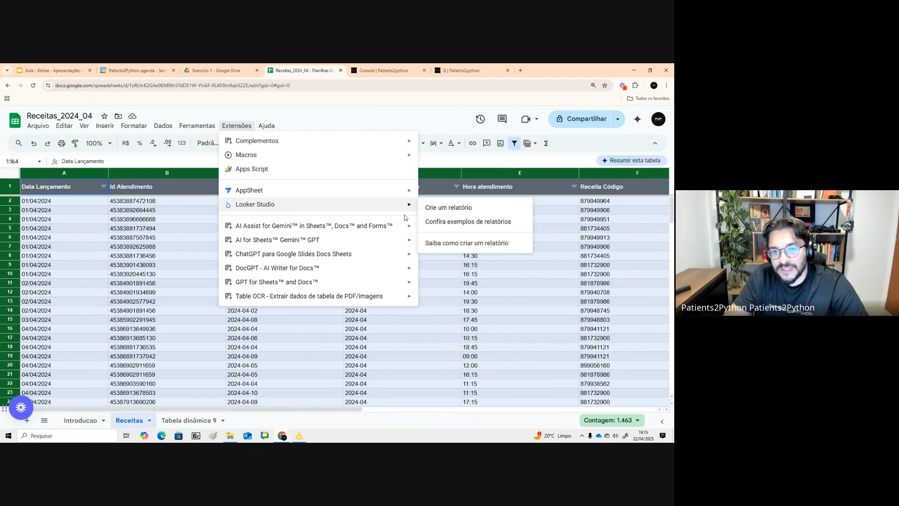
{"action": "left_click", "coordinate": [448, 207]}
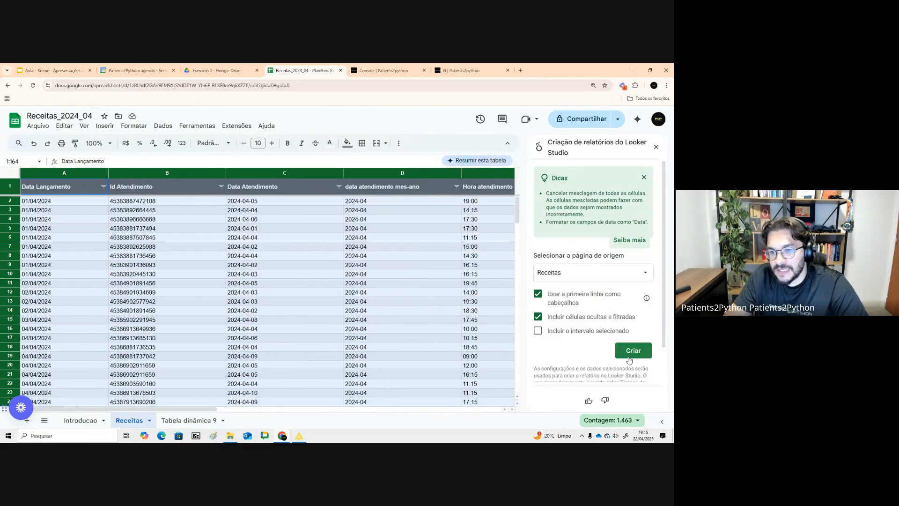
{"action": "left_click", "coordinate": [630, 359]}
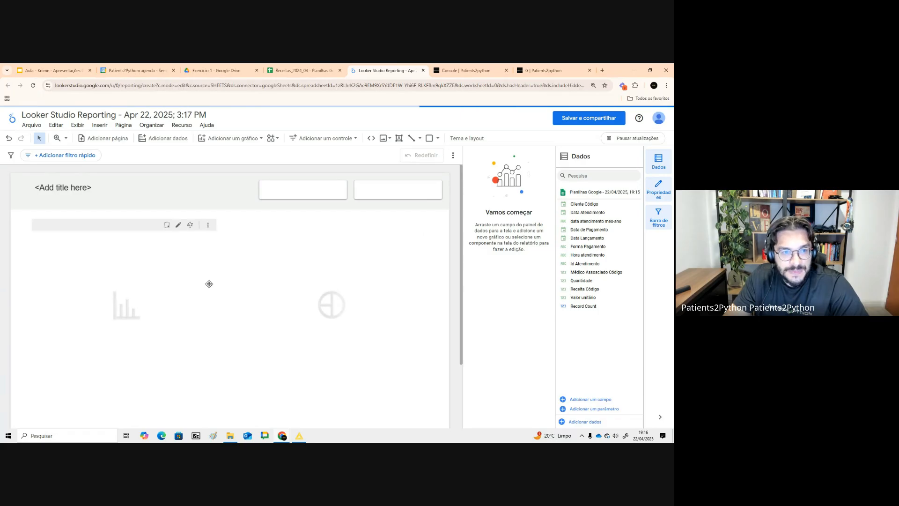
- Delete the two default charts from the new report's canvas
{"action": "left_click", "coordinate": [208, 283]}
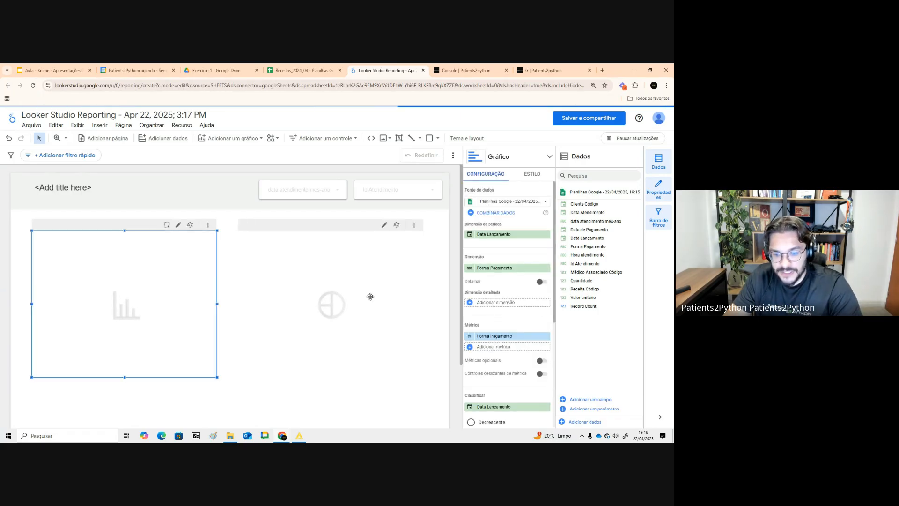
{"action": "key", "text": "Delete"}
{"action": "left_click", "coordinate": [370, 255]}
{"action": "key", "text": "Delete"}
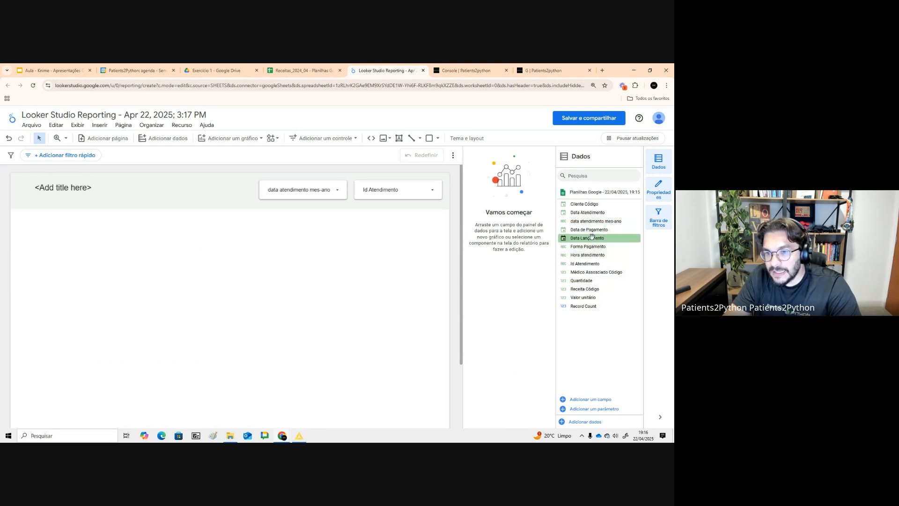
- Add a table showing Quantidade by data atendimento mes-ano to the report canvas and reposition it
{"action": "left_click_drag", "start_coordinate": [596, 222], "coordinate": [140, 264]}
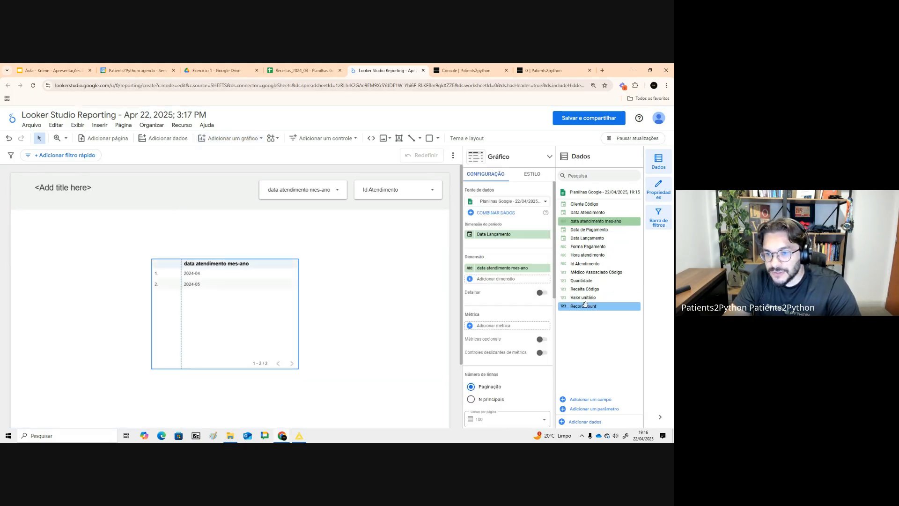
{"action": "left_click_drag", "start_coordinate": [581, 280], "coordinate": [529, 326]}
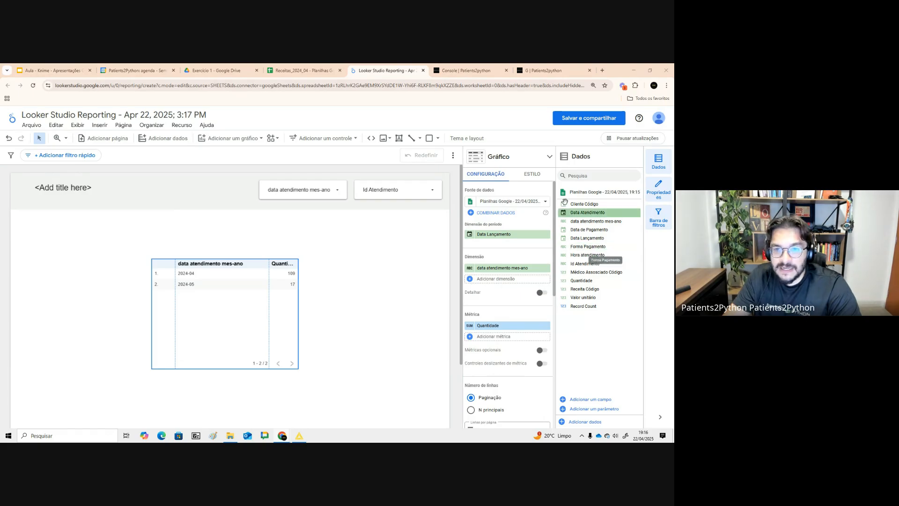
{"action": "left_click_drag", "start_coordinate": [228, 283], "coordinate": [179, 305]}
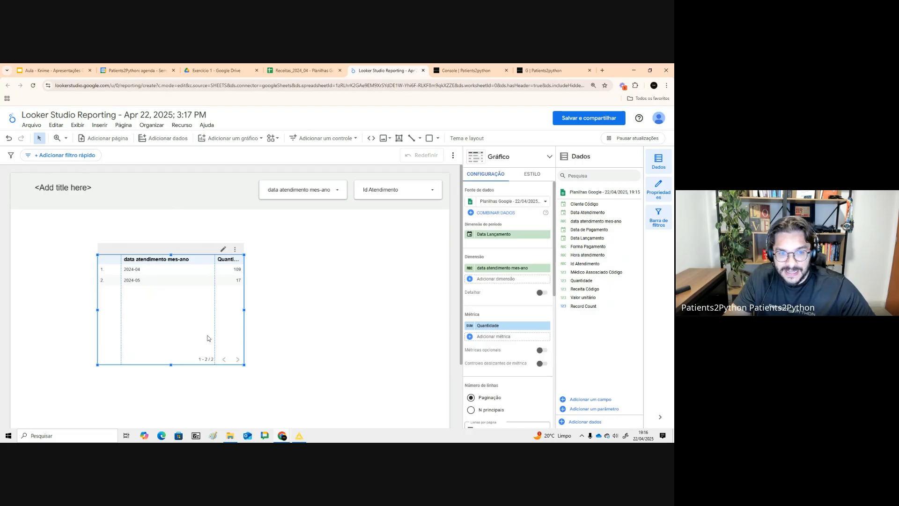
- Duplicate the table beside the original and change the copy into a bar chart
{"action": "scroll", "coordinate": [207, 337], "scroll_direction": "down", "scroll_amount": 2}
{"action": "left_click_drag", "start_coordinate": [229, 239], "coordinate": [359, 245]}
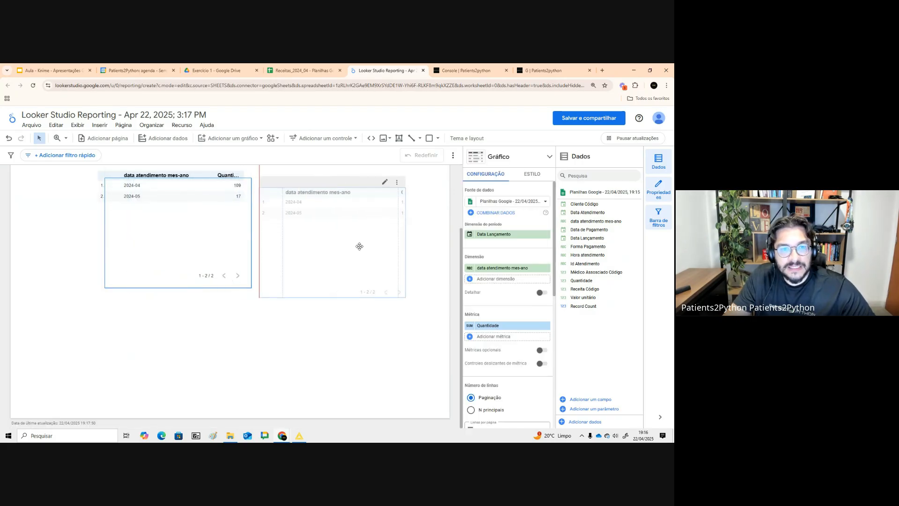
{"action": "left_click", "coordinate": [538, 162]}
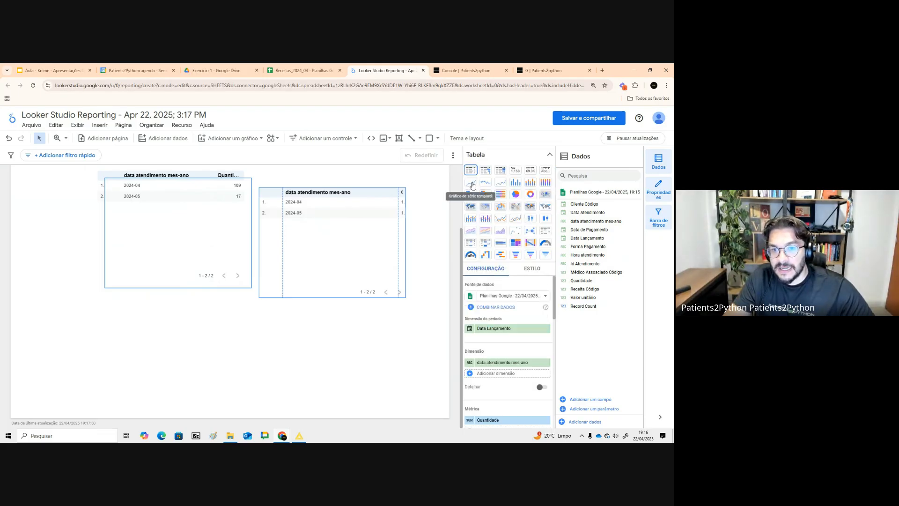
{"action": "left_click", "coordinate": [512, 187]}
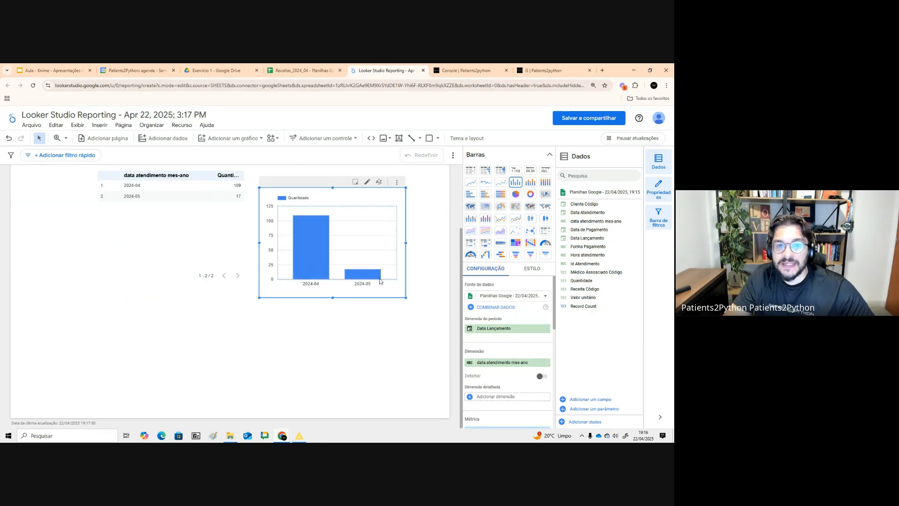
{"action": "left_click", "coordinate": [350, 334]}
{"action": "scroll", "coordinate": [350, 334], "scroll_direction": "up", "scroll_amount": 1}
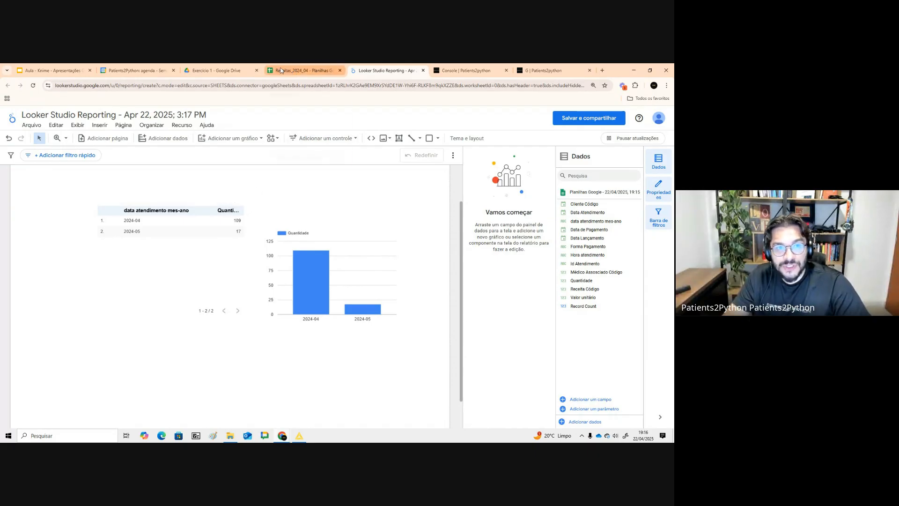
{"action": "left_click", "coordinate": [52, 70]}
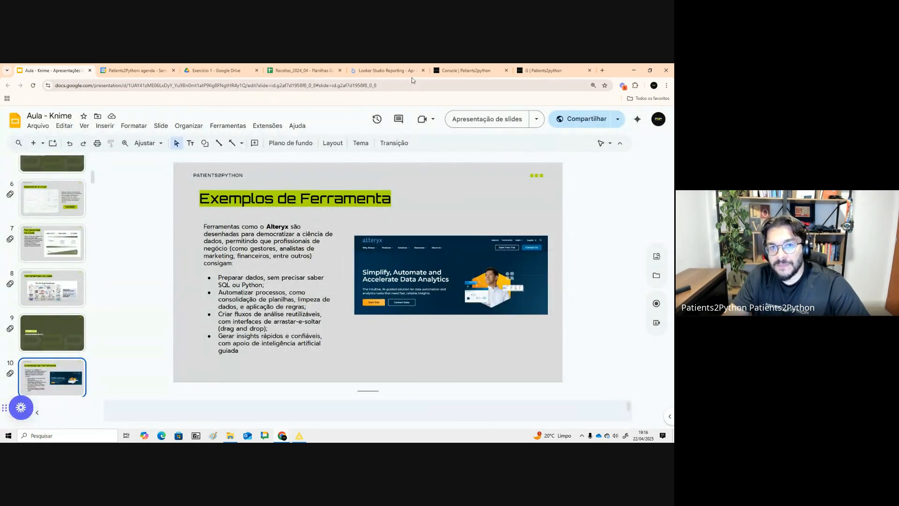
{"action": "left_click", "coordinate": [398, 71]}
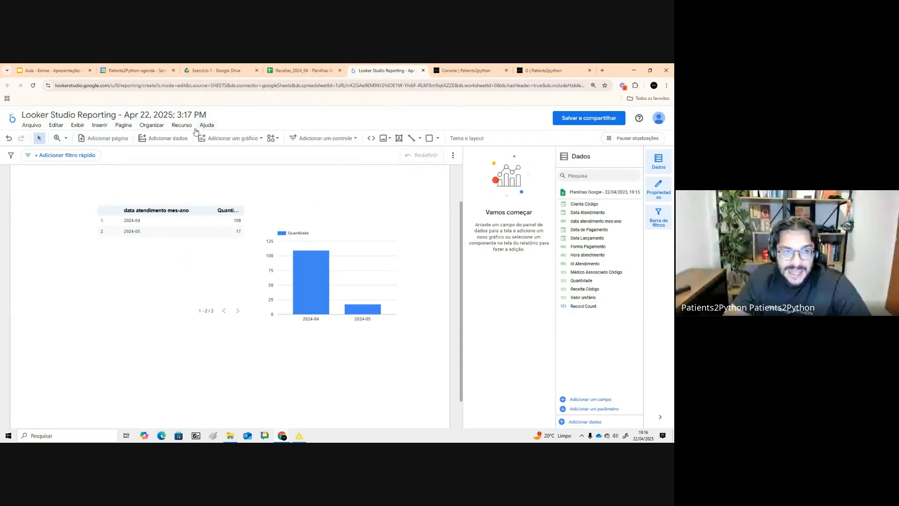
{"action": "left_click", "coordinate": [290, 72]}
{"action": "left_click_drag", "start_coordinate": [377, 210], "coordinate": [370, 338]}
{"action": "left_click", "coordinate": [390, 71]}
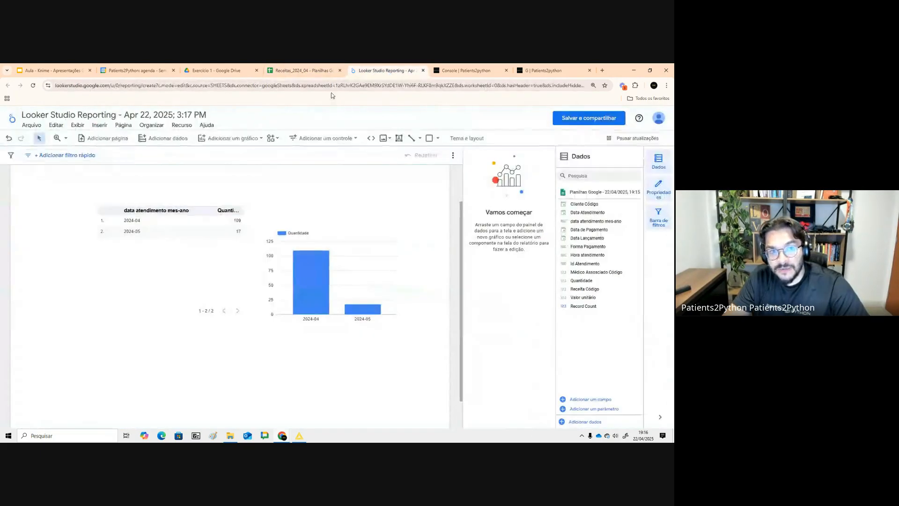
- Open the report's Planilhas Google data source and add a calculated field with formula Valor unitário * Quantidade
{"action": "left_click", "coordinate": [192, 128]}
{"action": "left_click", "coordinate": [225, 137]}
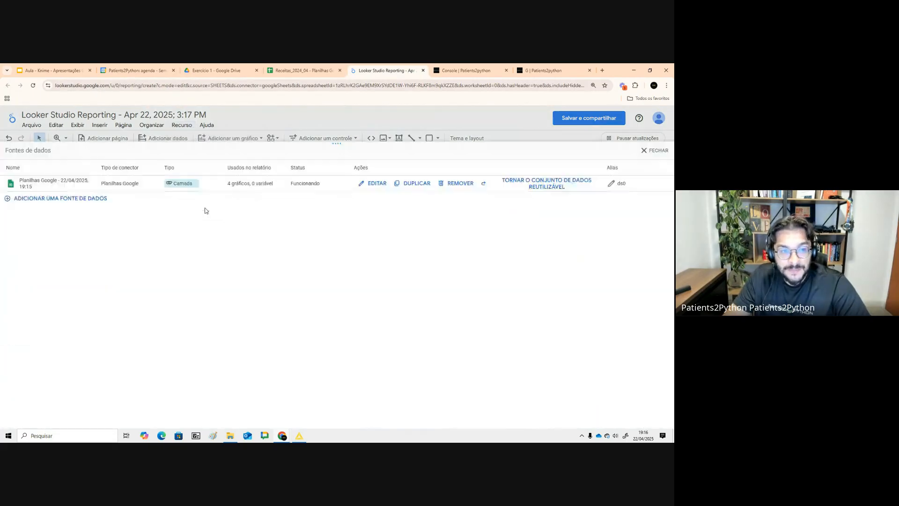
{"action": "left_click", "coordinate": [373, 173]}
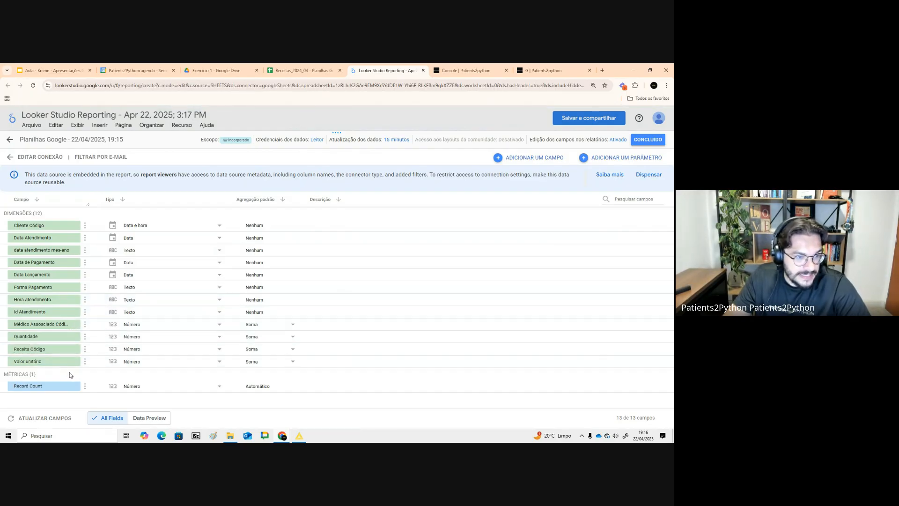
{"action": "left_click", "coordinate": [539, 163]}
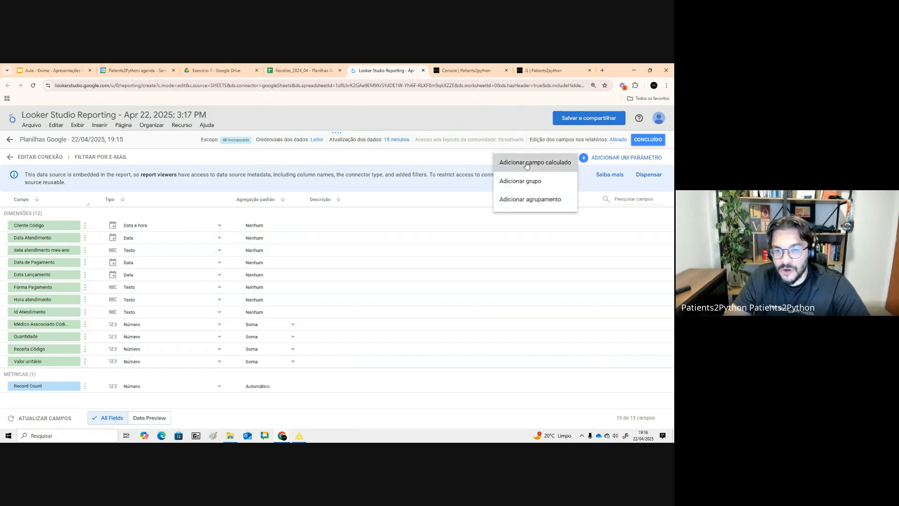
{"action": "left_click", "coordinate": [537, 163]}
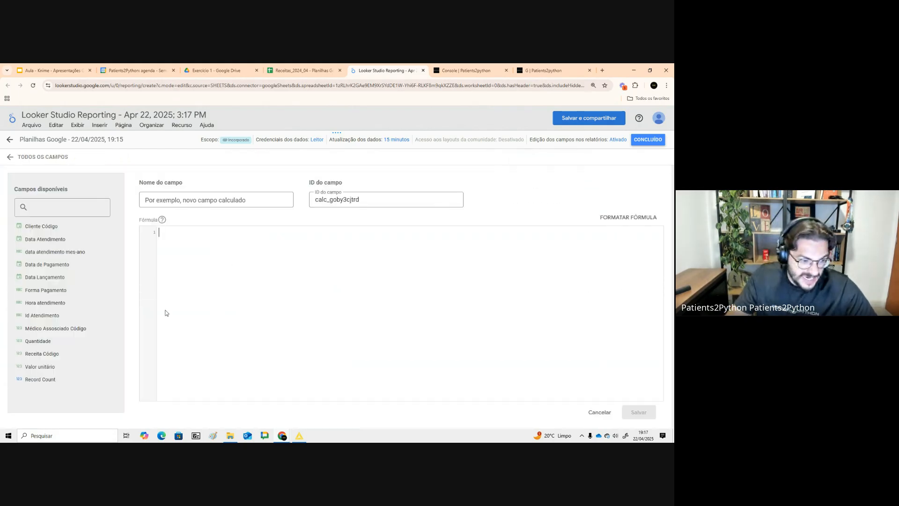
{"action": "left_click", "coordinate": [58, 368]}
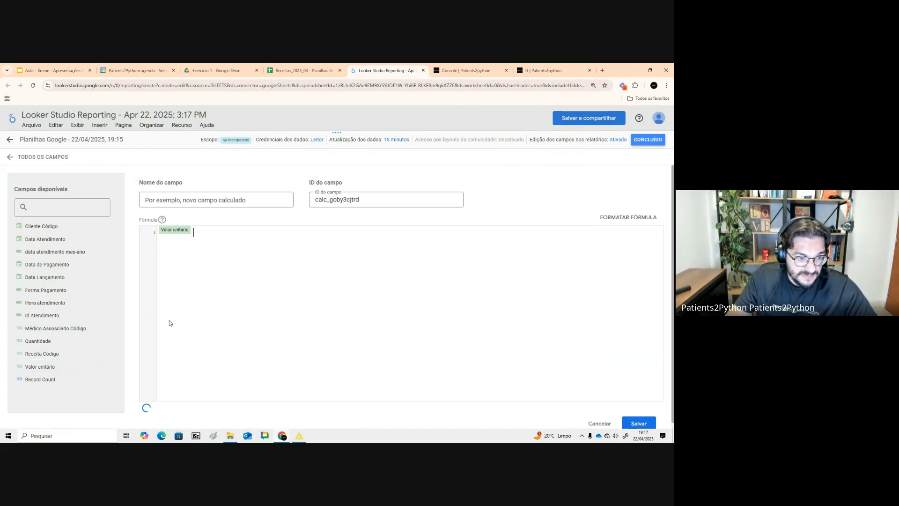
{"action": "type", "text": "*"}
{"action": "left_click", "coordinate": [38, 341]}
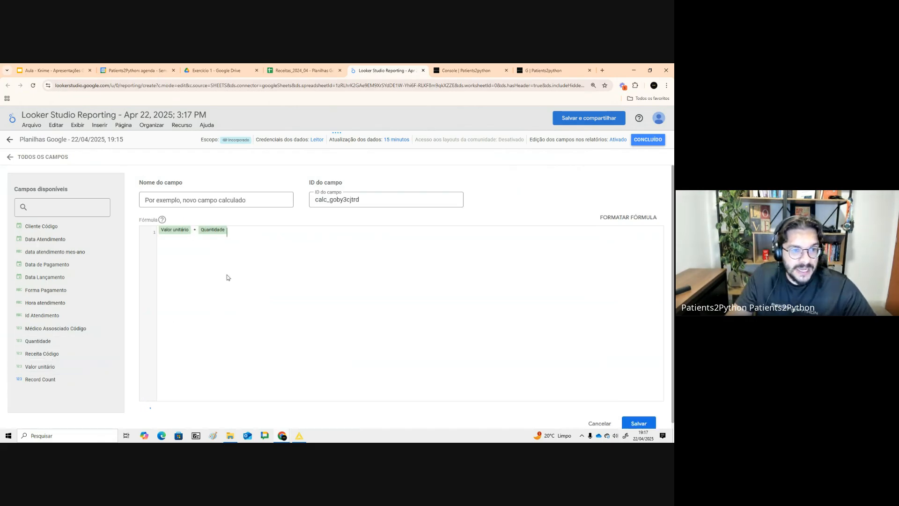
- Name the calculated field valor_de_venda, save it and finish editing the data source
{"action": "left_click", "coordinate": [213, 208]}
{"action": "type", "text": "valor_"}
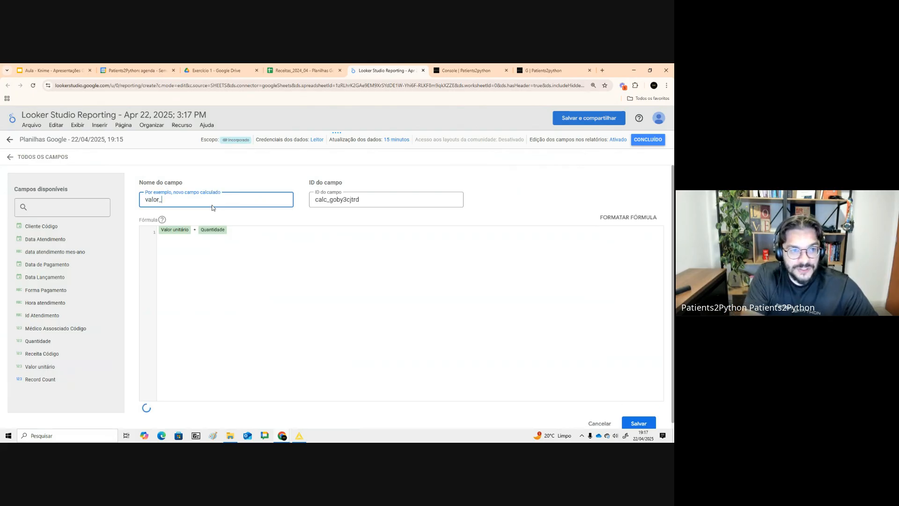
{"action": "type", "text": "de"}
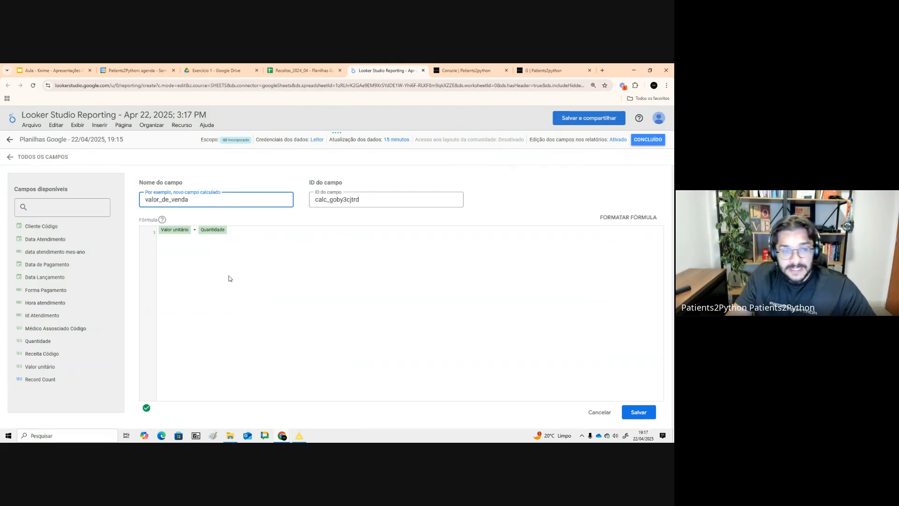
{"action": "left_click", "coordinate": [638, 412]}
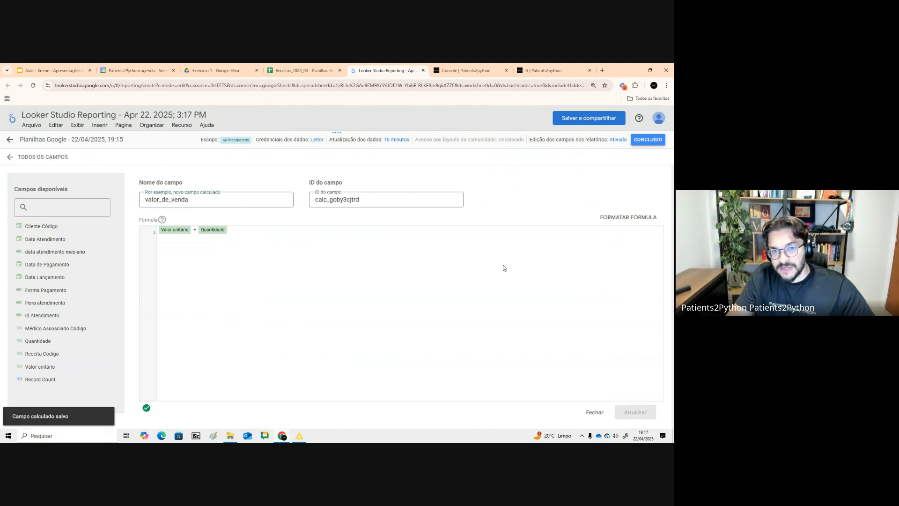
{"action": "left_click", "coordinate": [648, 139]}
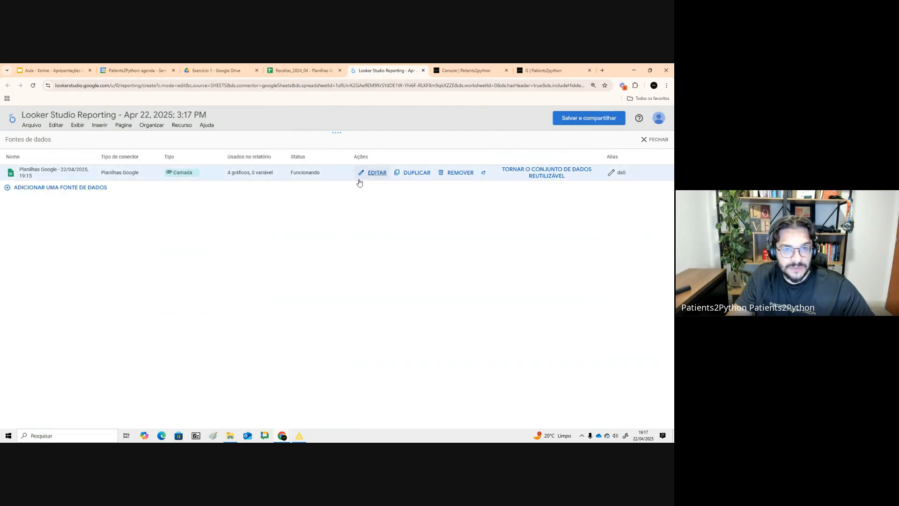
- Preview the valor_de_venda field's data in the data source editor
{"action": "left_click", "coordinate": [373, 173]}
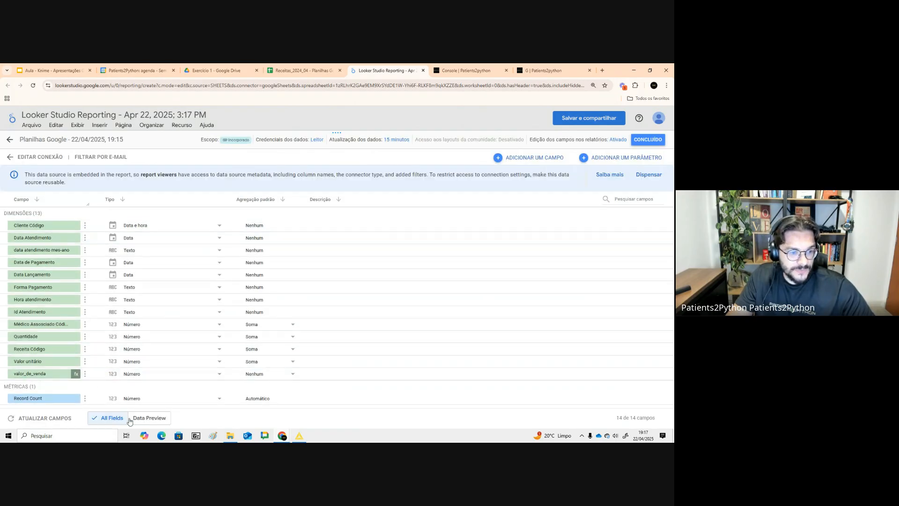
{"action": "left_click", "coordinate": [131, 420]}
{"action": "scroll", "coordinate": [28, 295], "scroll_direction": "down", "scroll_amount": 2}
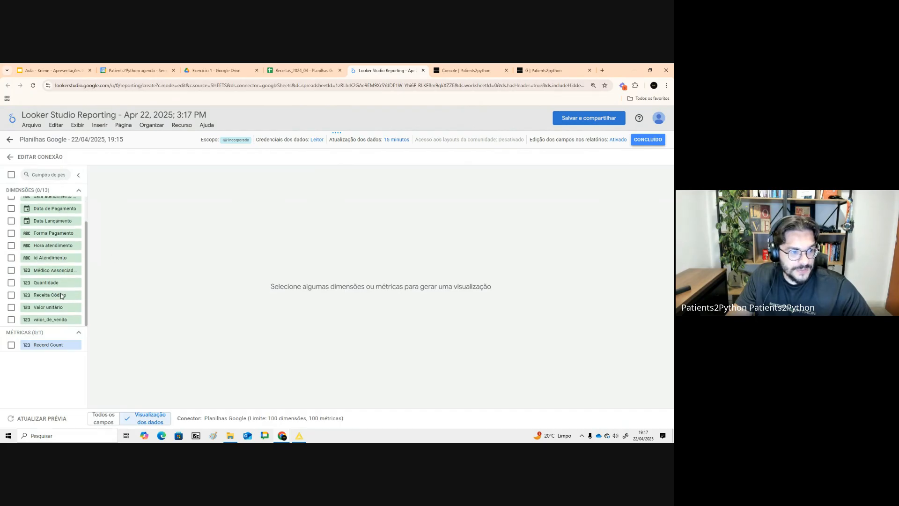
{"action": "left_click", "coordinate": [18, 322]}
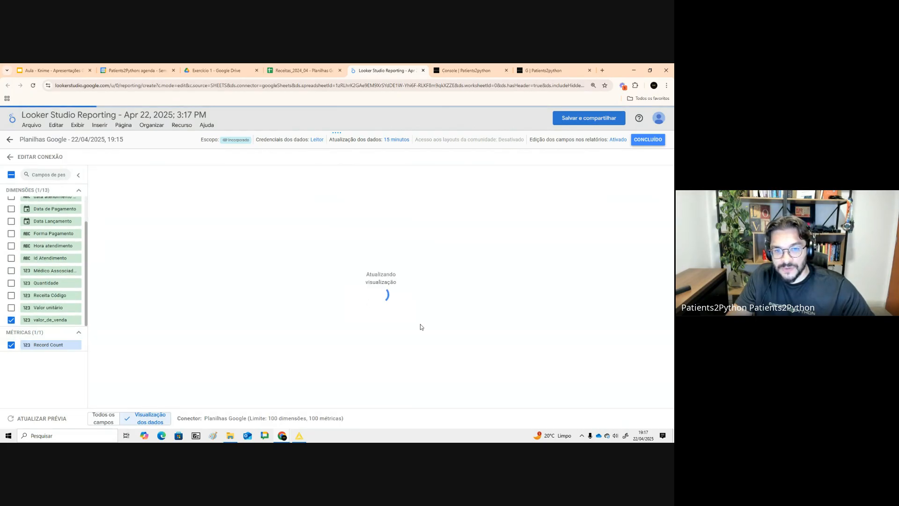
{"action": "scroll", "coordinate": [375, 265], "scroll_direction": "down", "scroll_amount": 5}
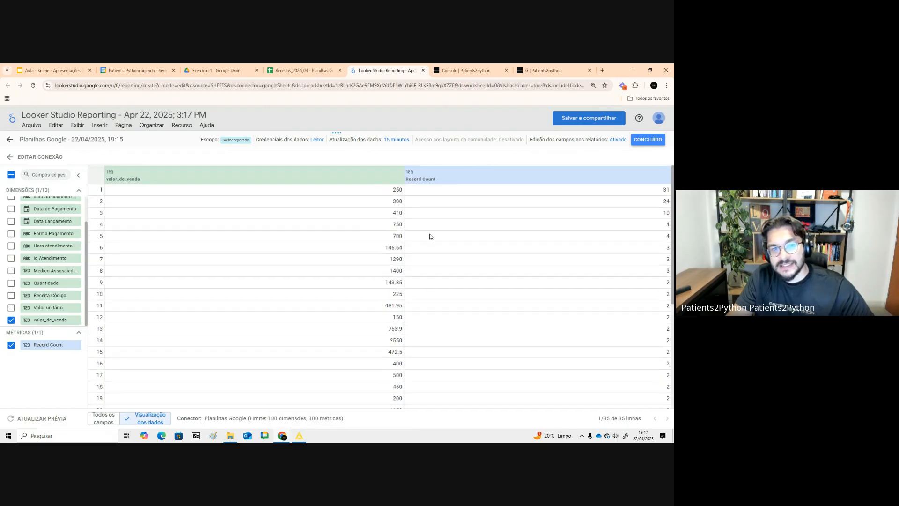
{"action": "scroll", "coordinate": [451, 335], "scroll_direction": "up", "scroll_amount": 5}
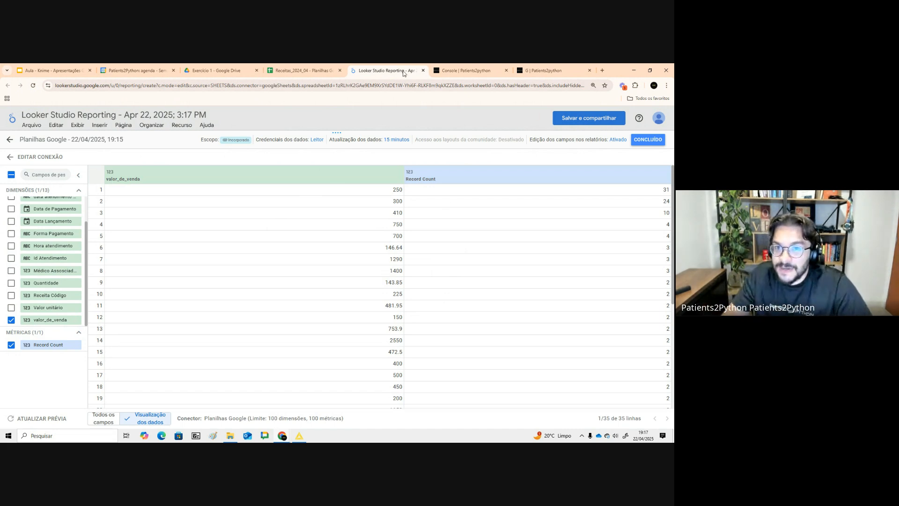
{"action": "left_click", "coordinate": [450, 70]}
{"action": "left_click", "coordinate": [533, 69]}
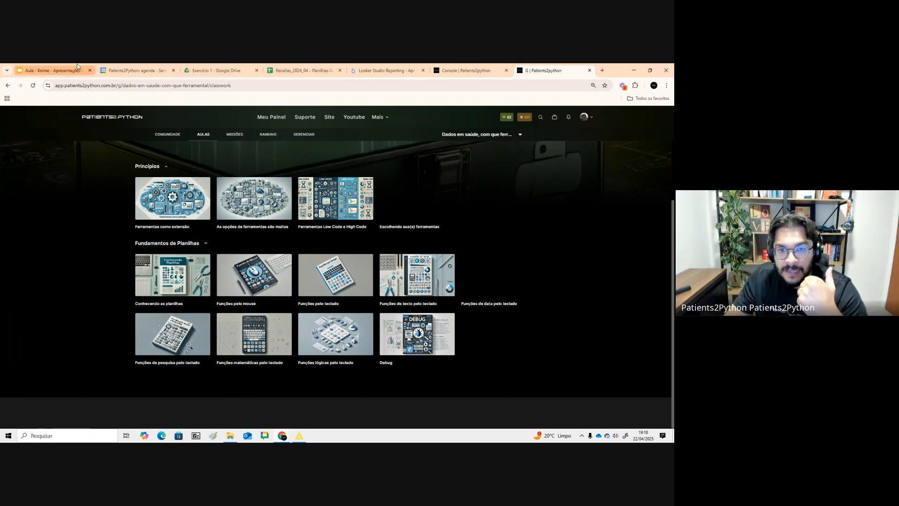
{"action": "mouse_move", "coordinate": [77, 66]}
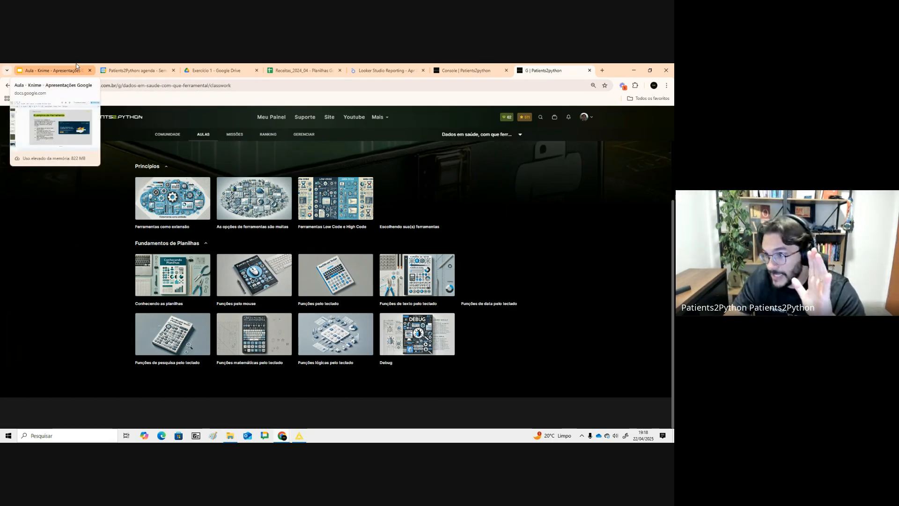
{"action": "mouse_move", "coordinate": [383, 75]}
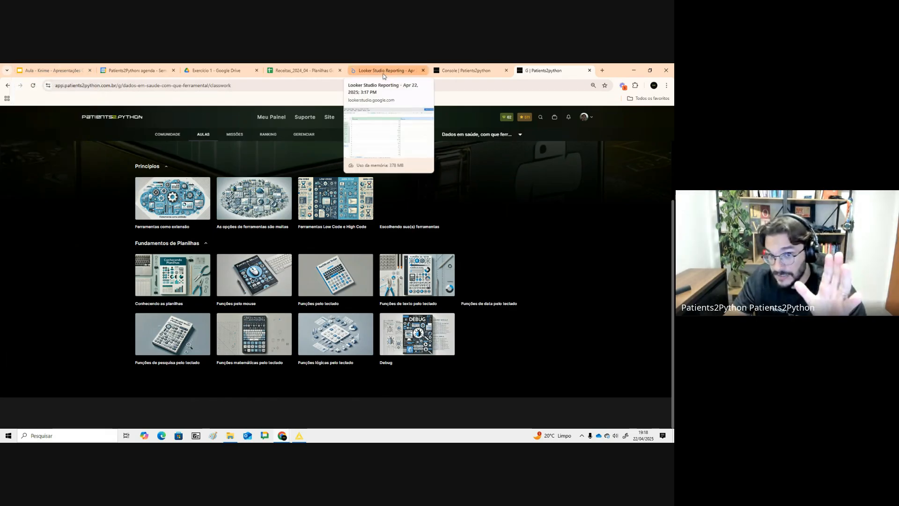
{"action": "left_click", "coordinate": [54, 70]}
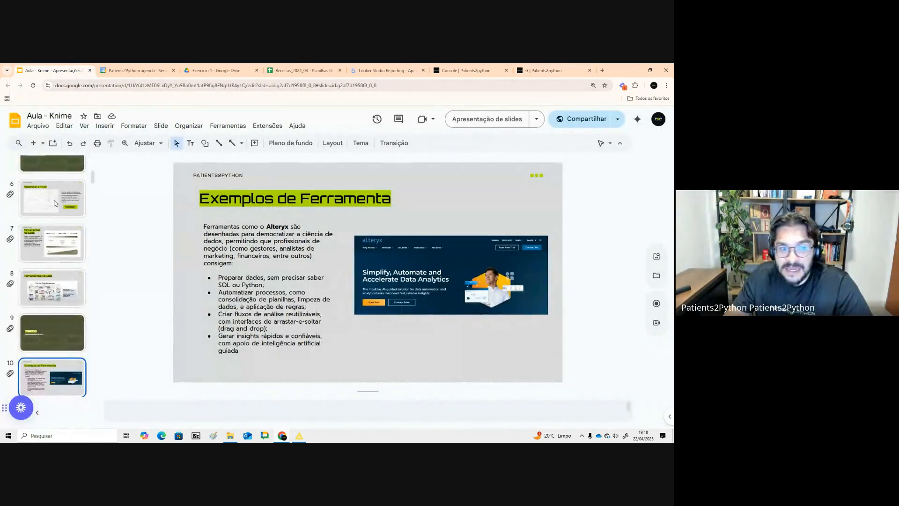
{"action": "scroll", "coordinate": [32, 280], "scroll_direction": "down", "scroll_amount": 3}
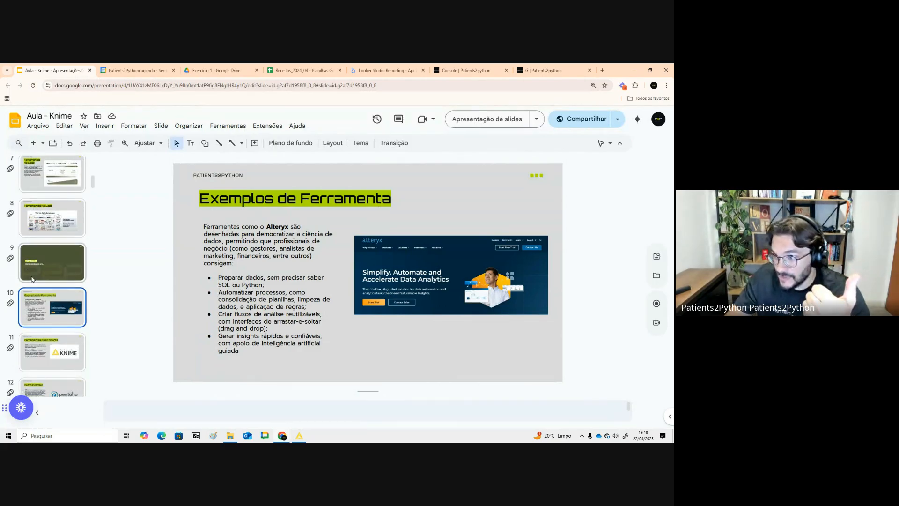
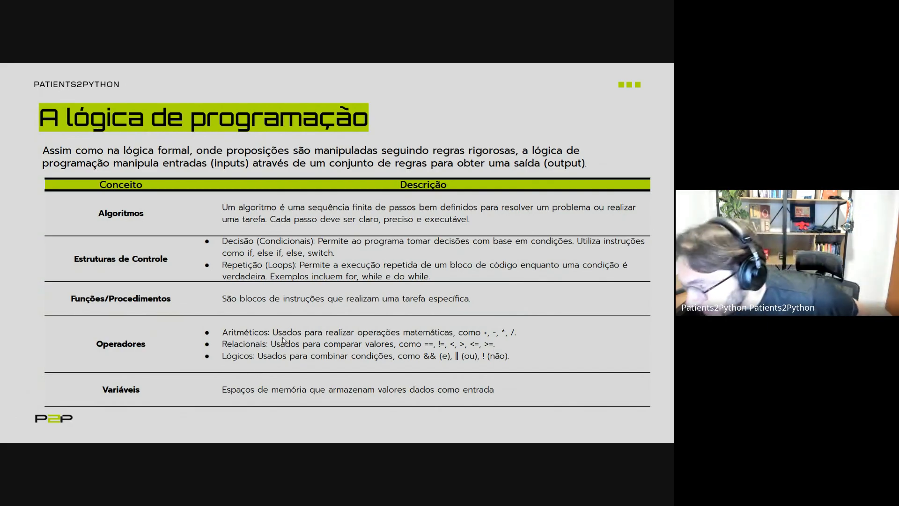
- Leave the slide presentation and create a new Google Colab notebook from the Exercicio 1 Drive folder
{"action": "left_click", "coordinate": [387, 297]}
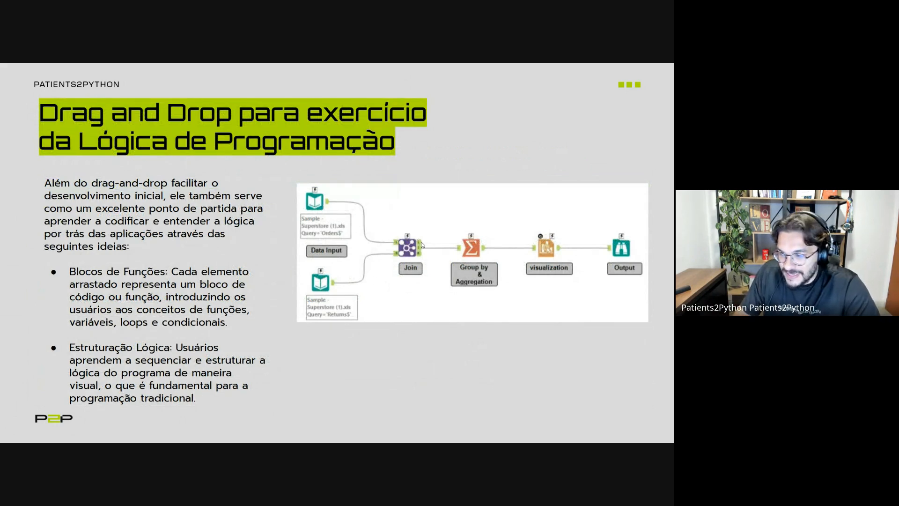
{"action": "key", "text": "Escape"}
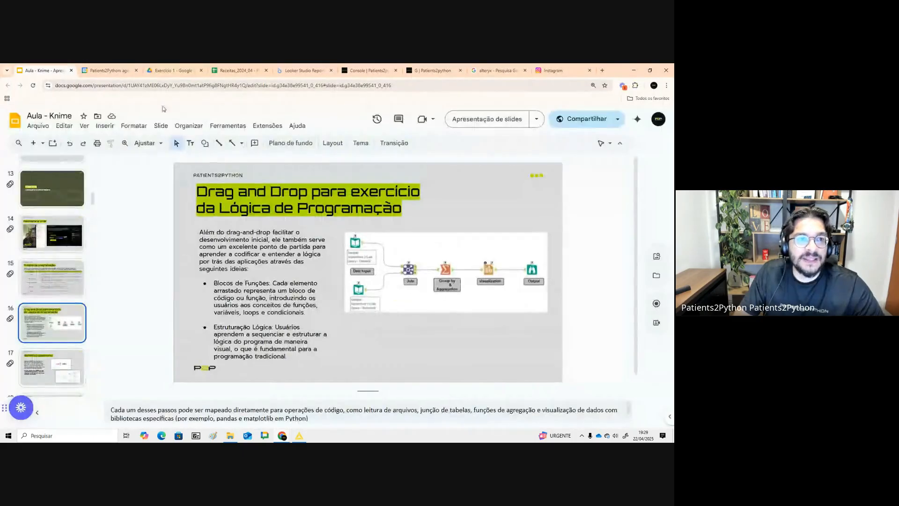
{"action": "left_click", "coordinate": [168, 70]}
{"action": "left_click", "coordinate": [38, 142]}
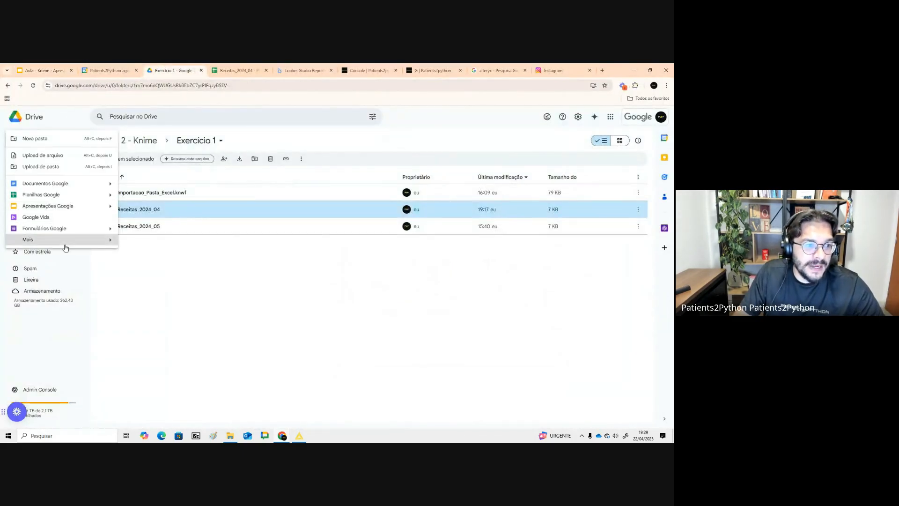
{"action": "mouse_move", "coordinate": [61, 240]}
{"action": "left_click", "coordinate": [179, 288]}
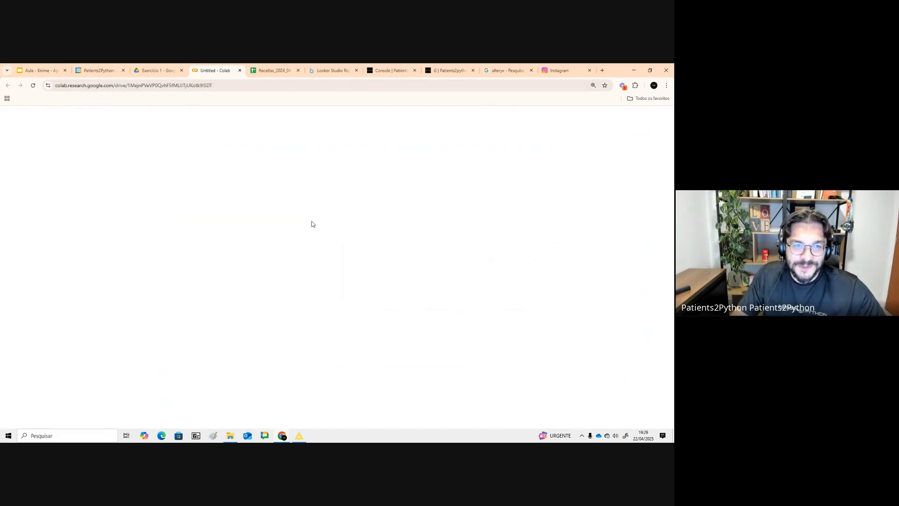
- Open the notebook view of the new Colab notebook and place the cursor in its first code cell
{"action": "left_click", "coordinate": [17, 169]}
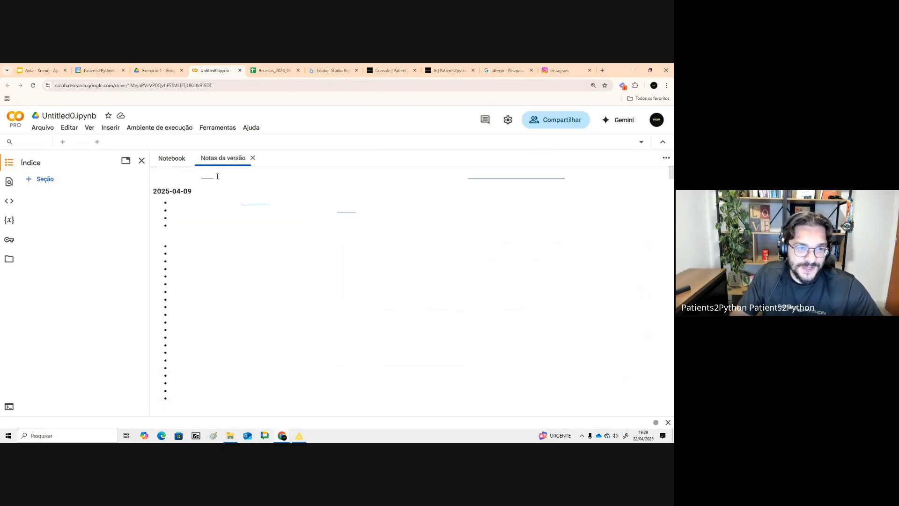
{"action": "left_click", "coordinate": [171, 157]}
{"action": "left_click", "coordinate": [233, 185]}
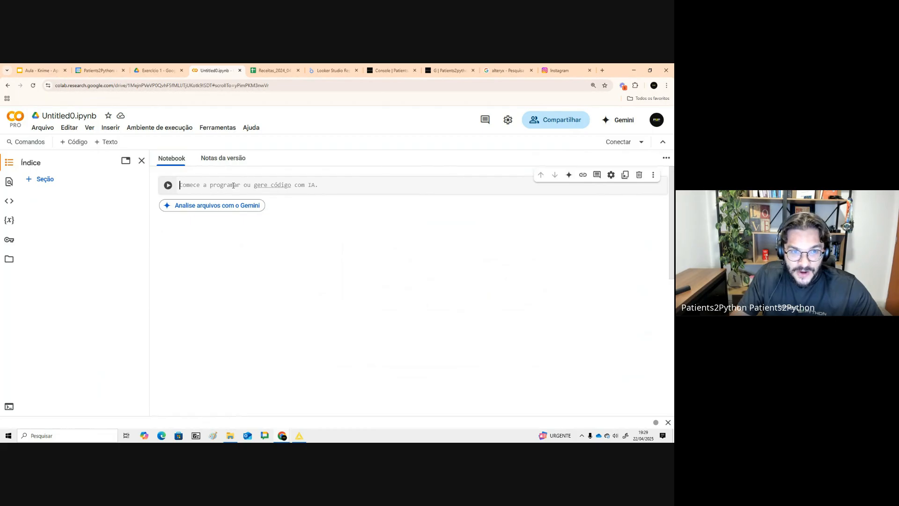
- Switch to KNIME and add an Excel Reader node to the Projeto_TCC workflow canvas
{"action": "left_click", "coordinate": [299, 436]}
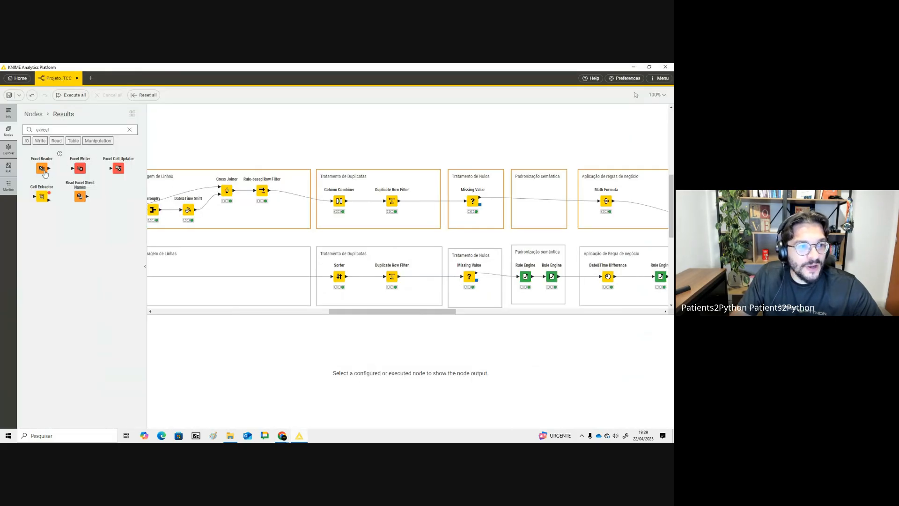
{"action": "left_click_drag", "start_coordinate": [41, 168], "coordinate": [236, 139]}
- Back in the notebook, write import pandas as pd in the first cell and run it
{"action": "key", "text": "alt+Tab"}
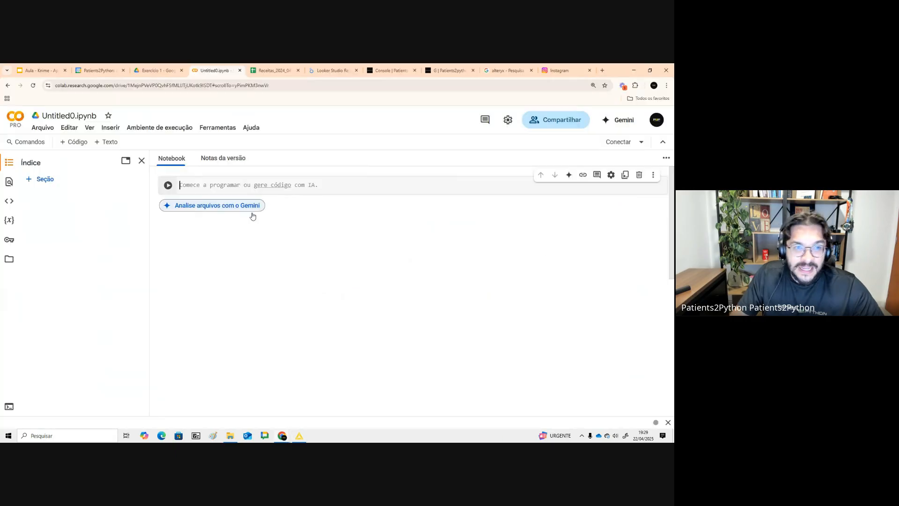
{"action": "type", "text": "import"}
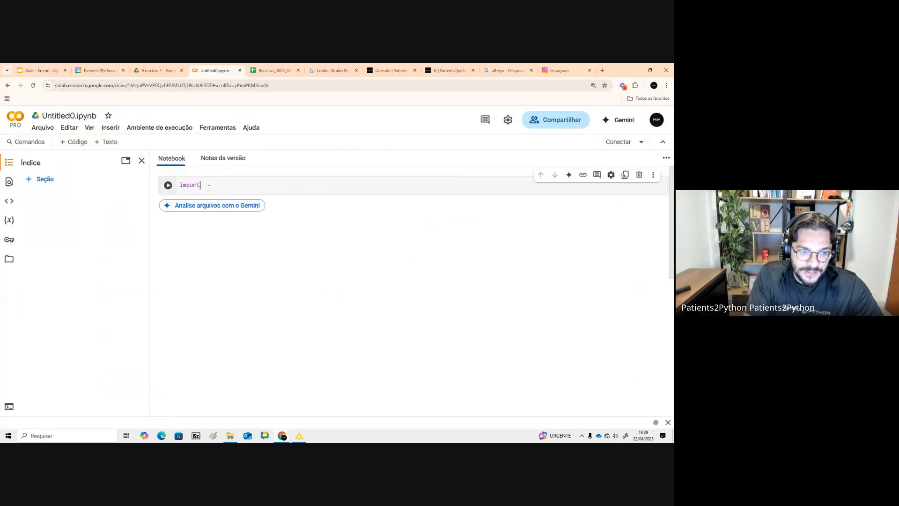
{"action": "type", "text": " pandas as pd"}
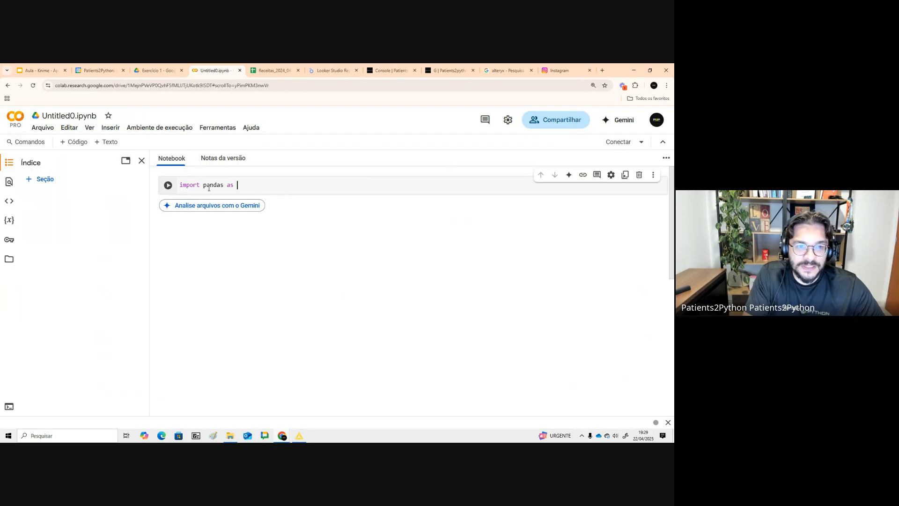
{"action": "key", "text": "shift+Return"}
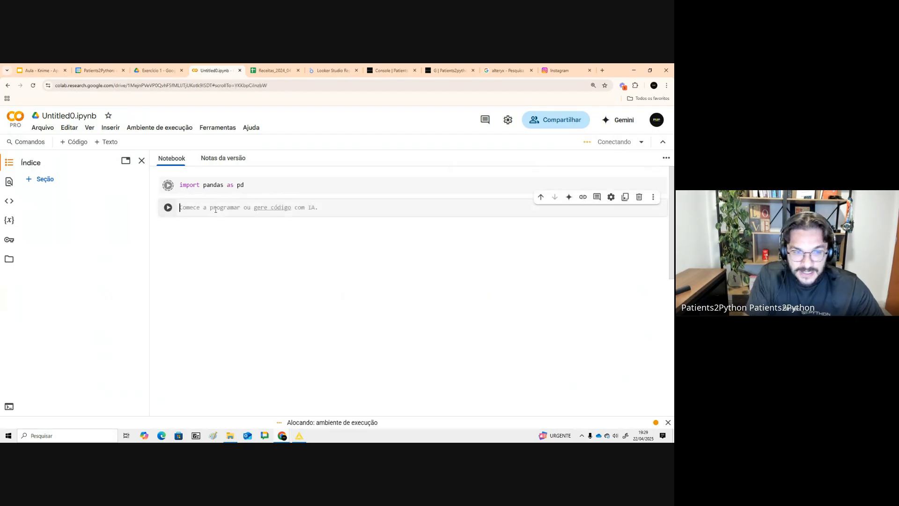
- Start the next cell with df = pd.read_excel() to load a spreadsheet
{"action": "type", "text": "df -= "}
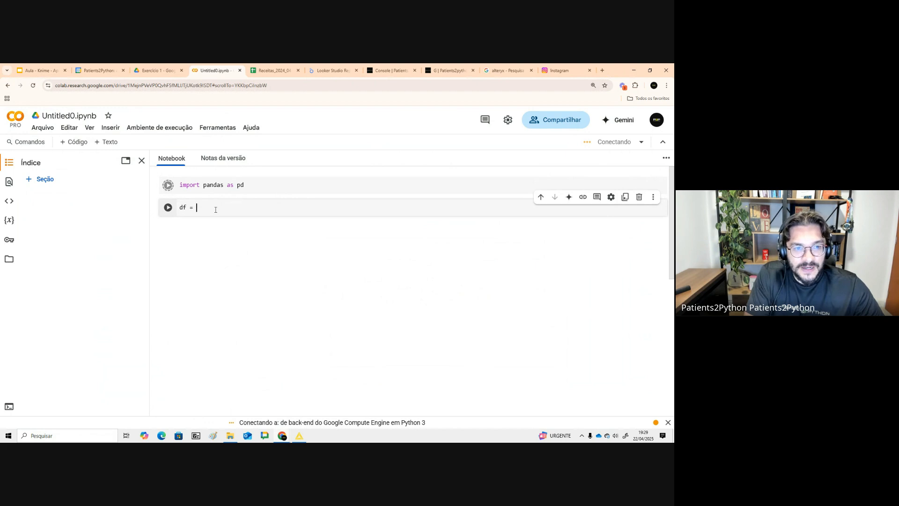
{"action": "type", "text": "pd."}
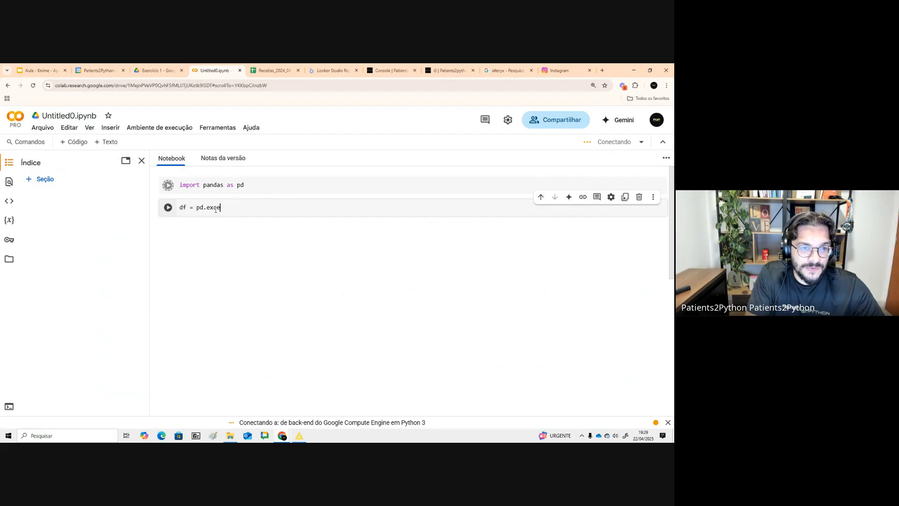
{"action": "type", "text": "read_e"}
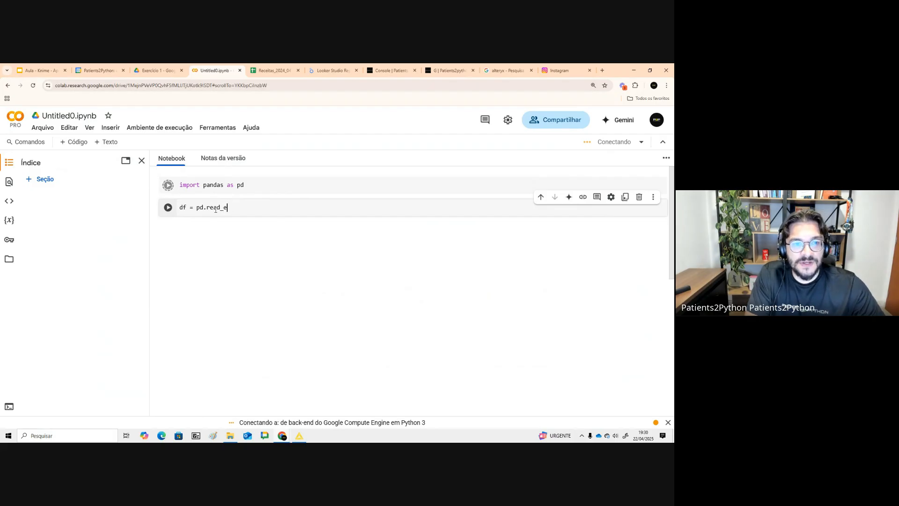
{"action": "type", "text": "xcel"}
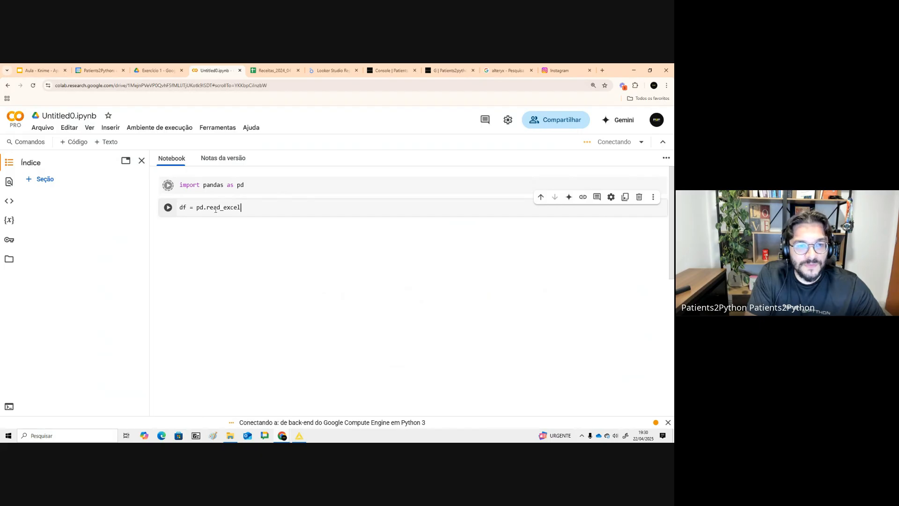
{"action": "type", "text": "("}
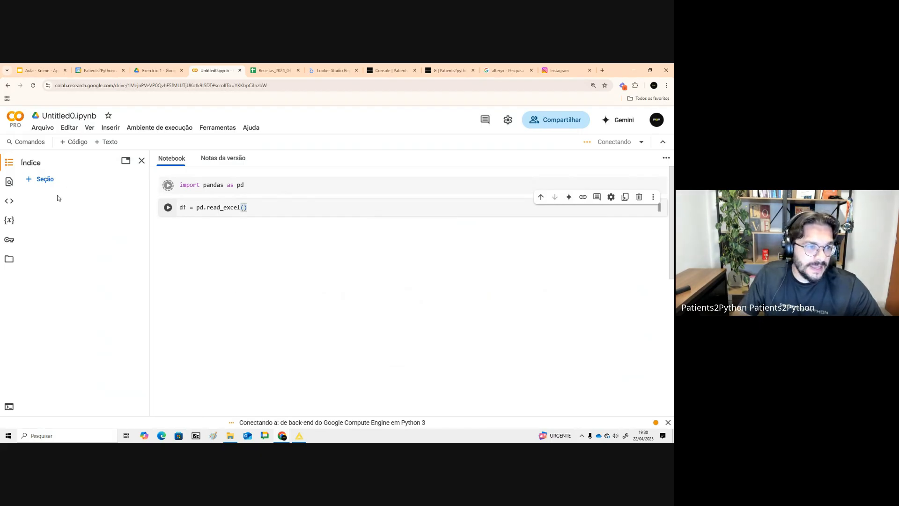
- Reload the notebook, rerun the import pandas cell and open the Files panel
{"action": "left_click", "coordinate": [9, 259]}
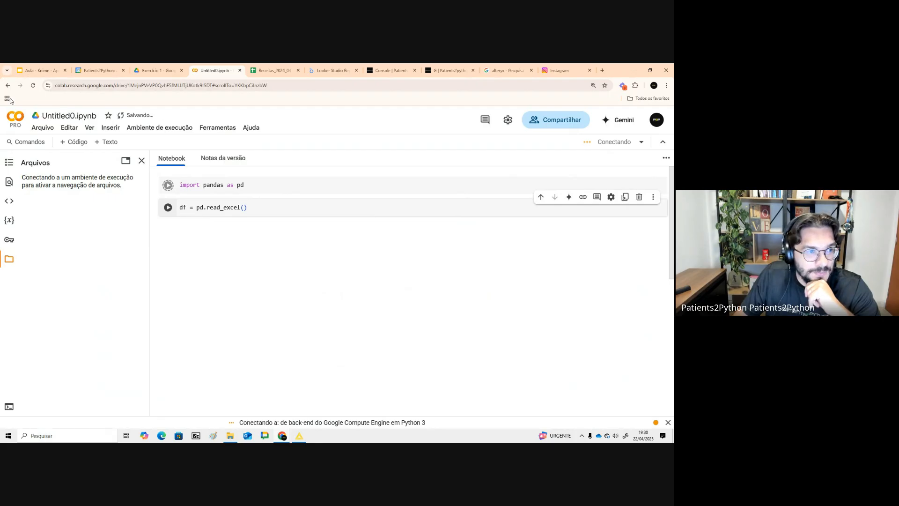
{"action": "left_click", "coordinate": [33, 85]}
{"action": "left_click", "coordinate": [353, 129]}
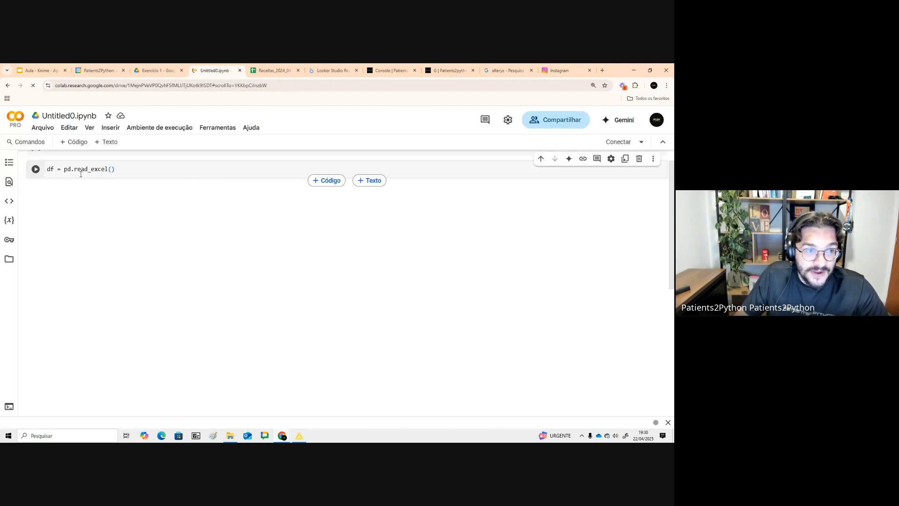
{"action": "left_click", "coordinate": [35, 171]}
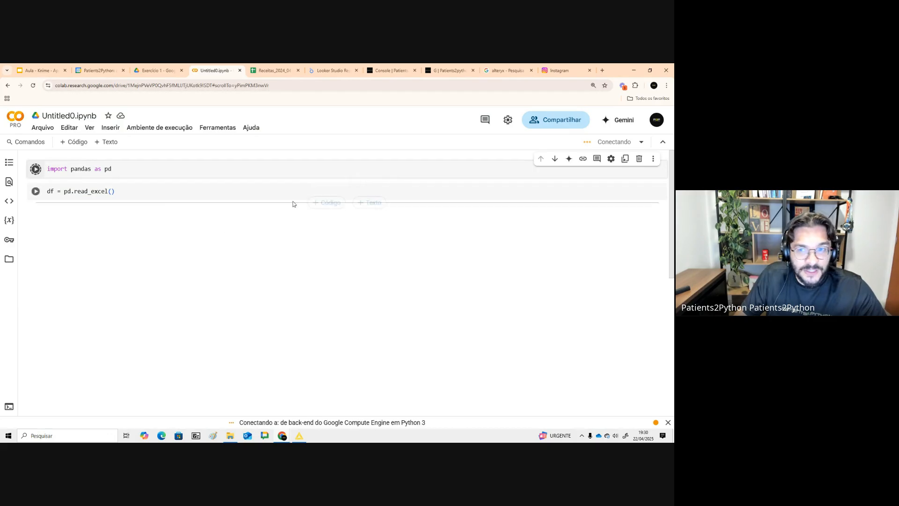
{"action": "left_click", "coordinate": [9, 163]}
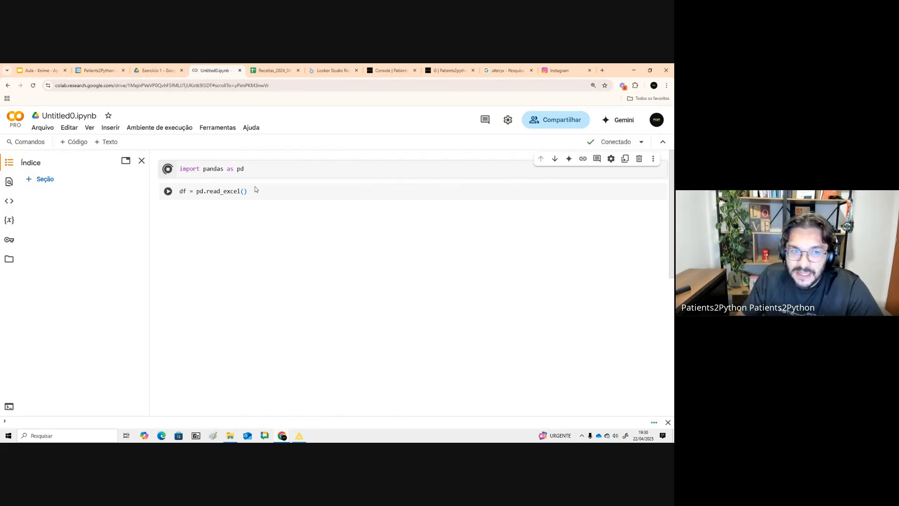
{"action": "left_click", "coordinate": [9, 259]}
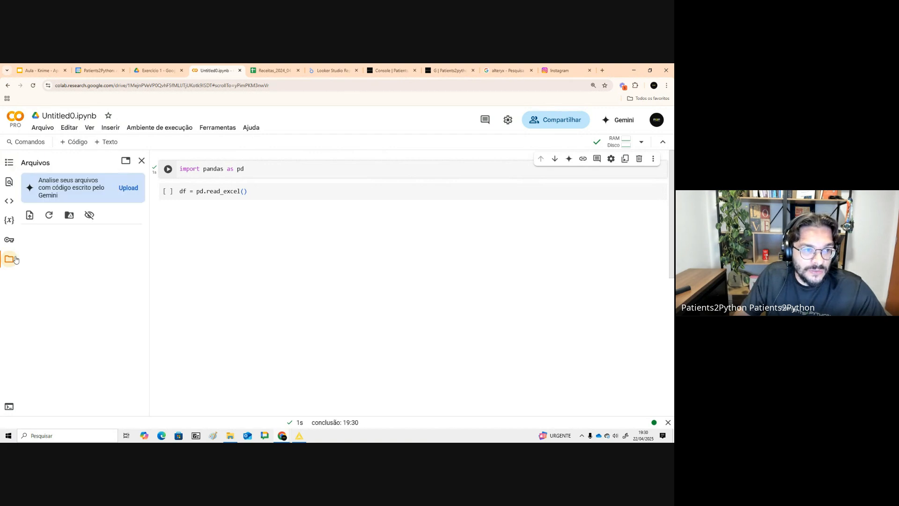
- Upload Receitas_2024_05 from the Downloads folder into the notebook's session files
{"action": "left_click", "coordinate": [32, 219]}
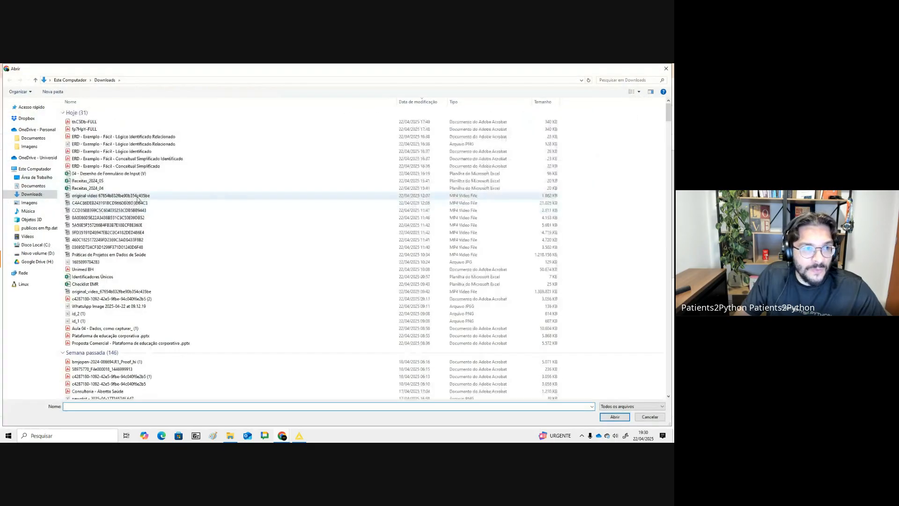
{"action": "left_click", "coordinate": [117, 182]}
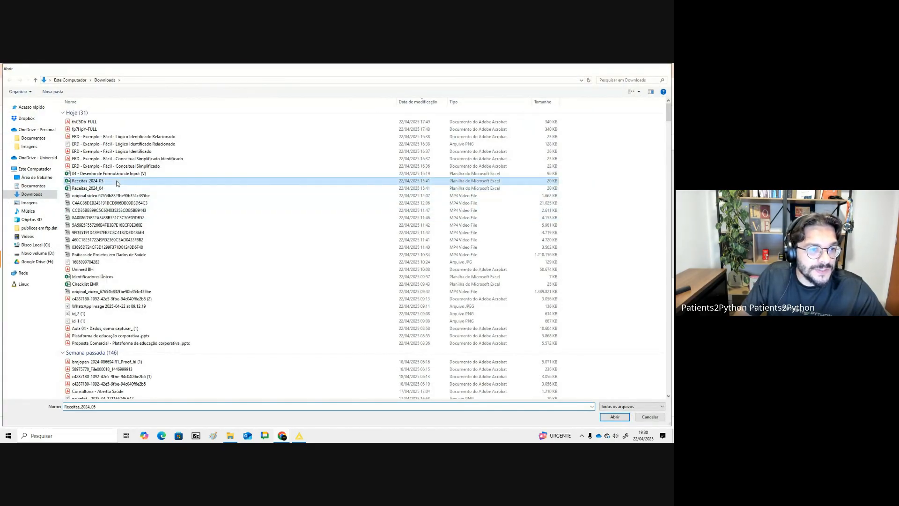
{"action": "double_click", "coordinate": [116, 180]}
{"action": "left_click", "coordinate": [441, 295]}
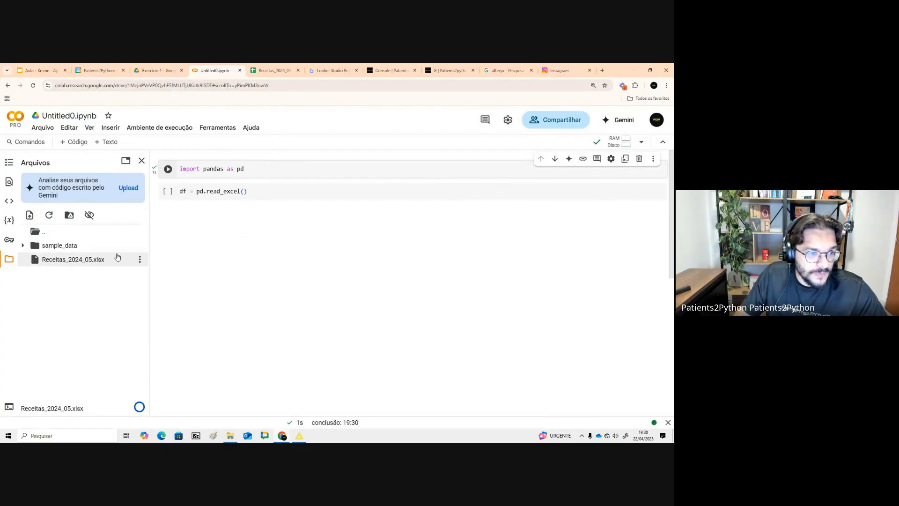
- Copy the uploaded file's path, paste it as a quoted string into read_excel, and run the cell
{"action": "left_click", "coordinate": [140, 259]}
{"action": "left_click", "coordinate": [88, 314]}
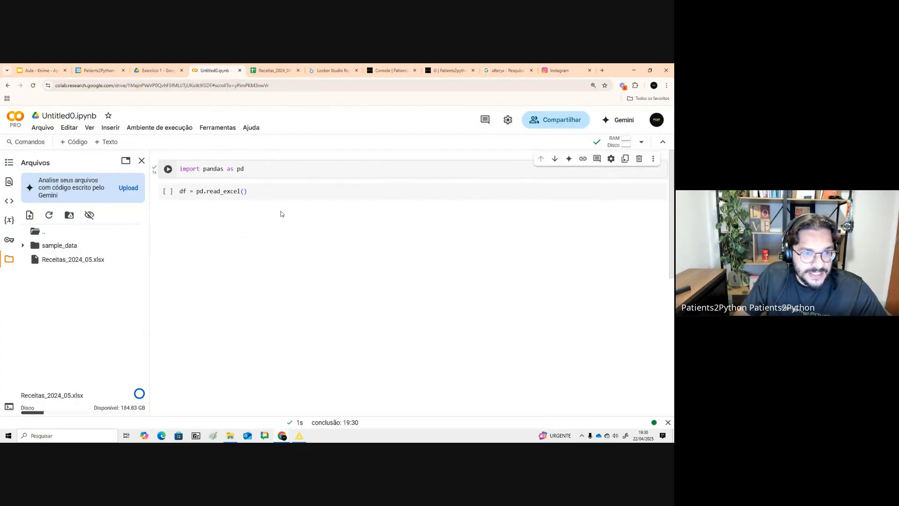
{"action": "left_click", "coordinate": [245, 193]}
{"action": "type", "text": "\""}
{"action": "type", "text": "/content/Receitas_2024_05.xlsx"}
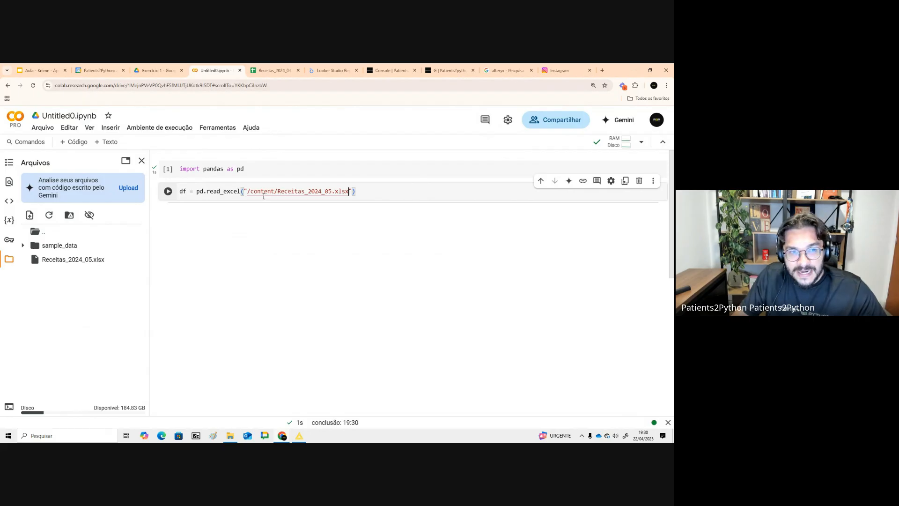
{"action": "left_click", "coordinate": [167, 191]}
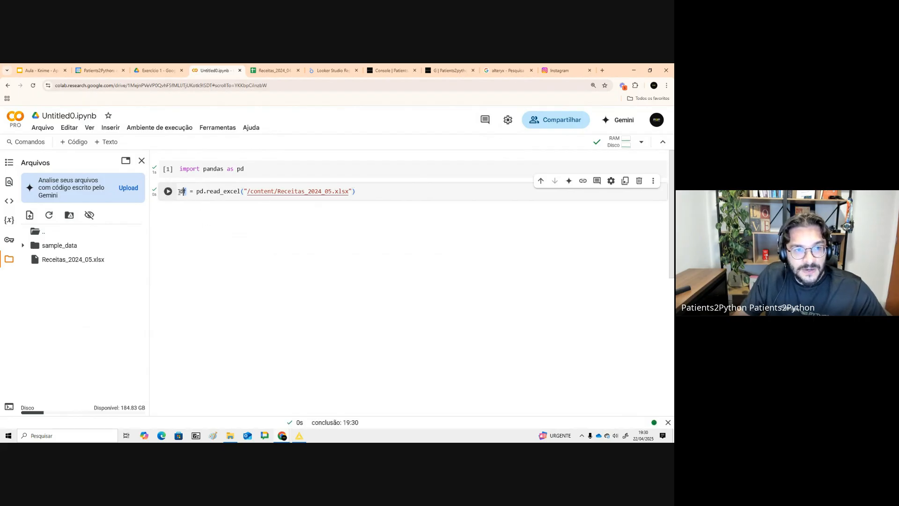
- Add a cell that displays df, run it and inspect the resulting table output
{"action": "left_click", "coordinate": [385, 203]}
{"action": "type", "text": "df"}
{"action": "key", "text": "shift+Return"}
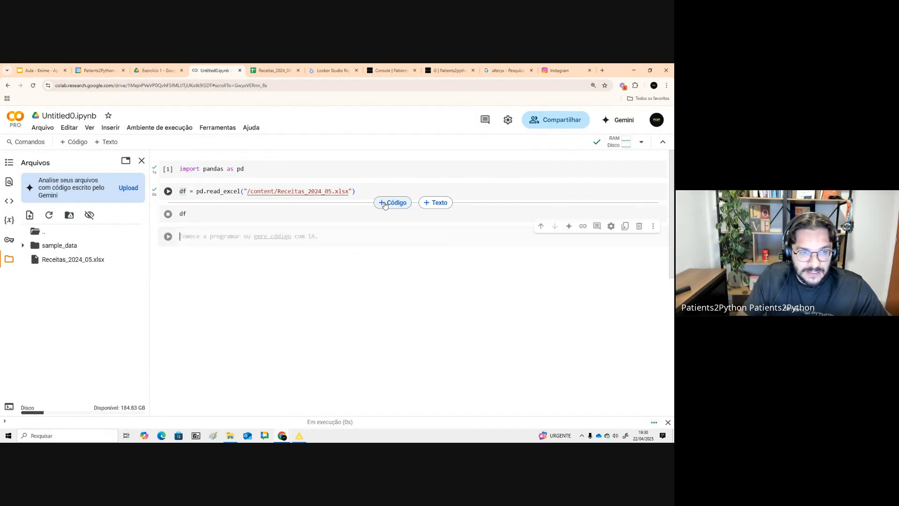
{"action": "scroll", "coordinate": [159, 205], "scroll_direction": "up", "scroll_amount": 10}
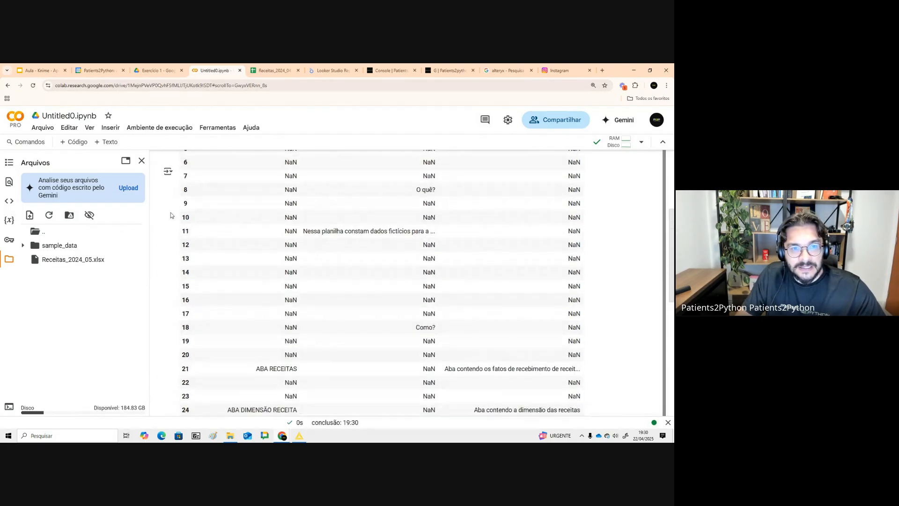
{"action": "left_click_drag", "start_coordinate": [295, 226], "coordinate": [451, 312]}
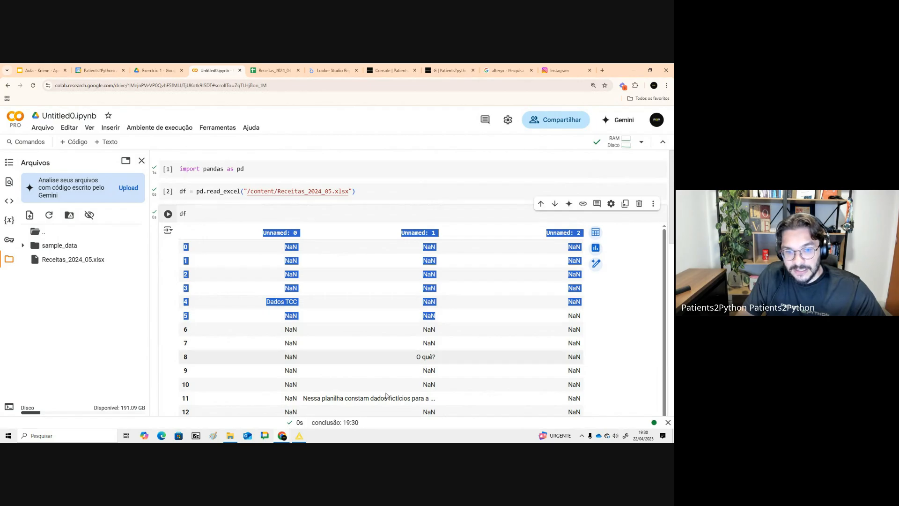
- Open the Excel Reader node's settings, browse to Receitas_2024_04 in the Knime folder, and switch sheet selection to by name
{"action": "left_click", "coordinate": [300, 436]}
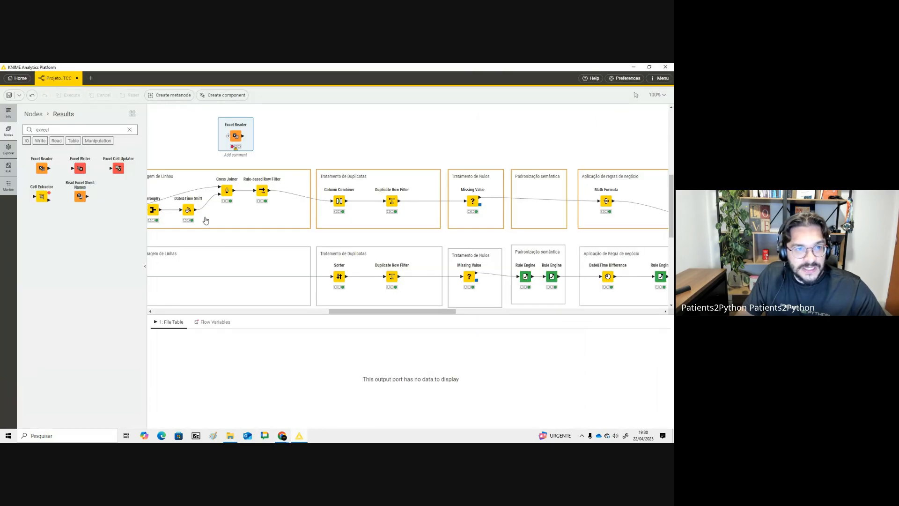
{"action": "double_click", "coordinate": [230, 125]}
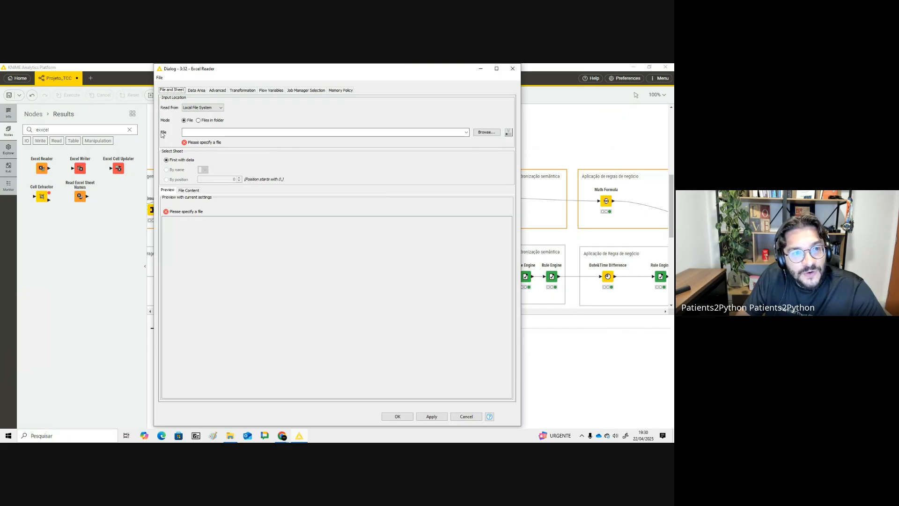
{"action": "left_click", "coordinate": [486, 132]}
{"action": "left_click", "coordinate": [253, 125]}
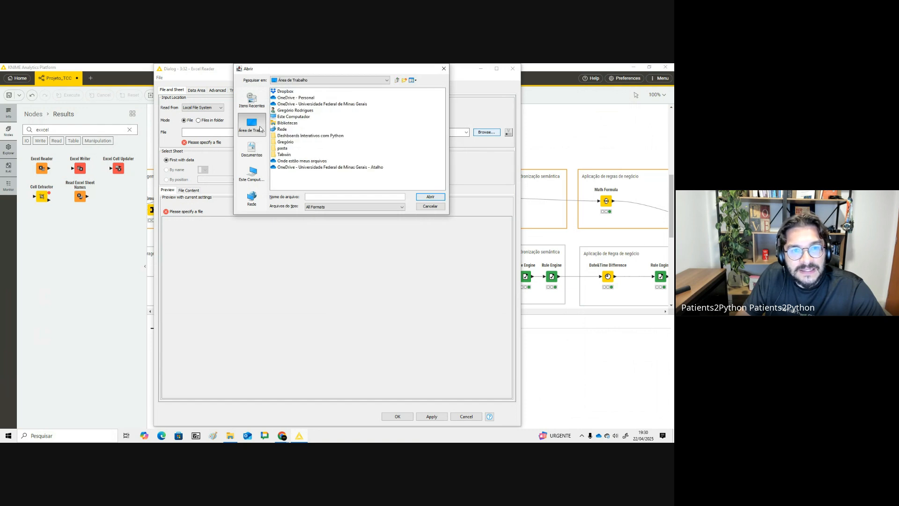
{"action": "double_click", "coordinate": [280, 148]}
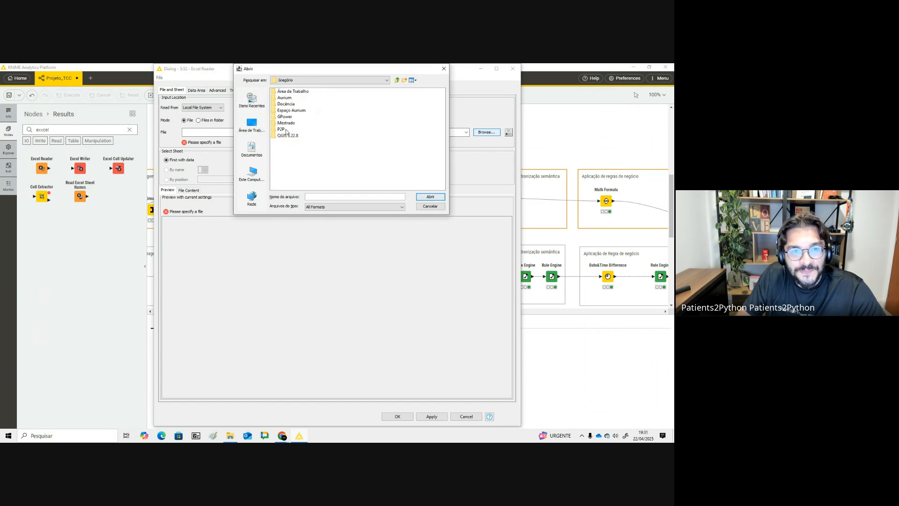
{"action": "double_click", "coordinate": [285, 104]}
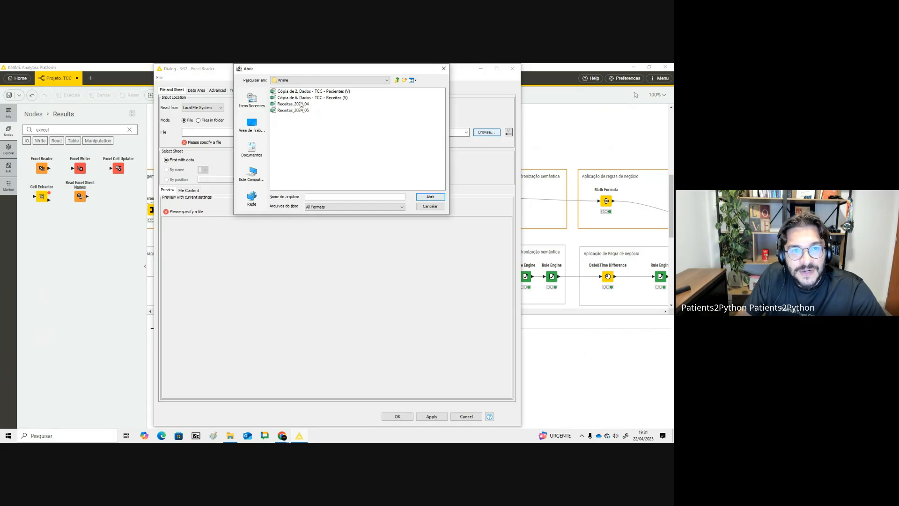
{"action": "double_click", "coordinate": [302, 105]}
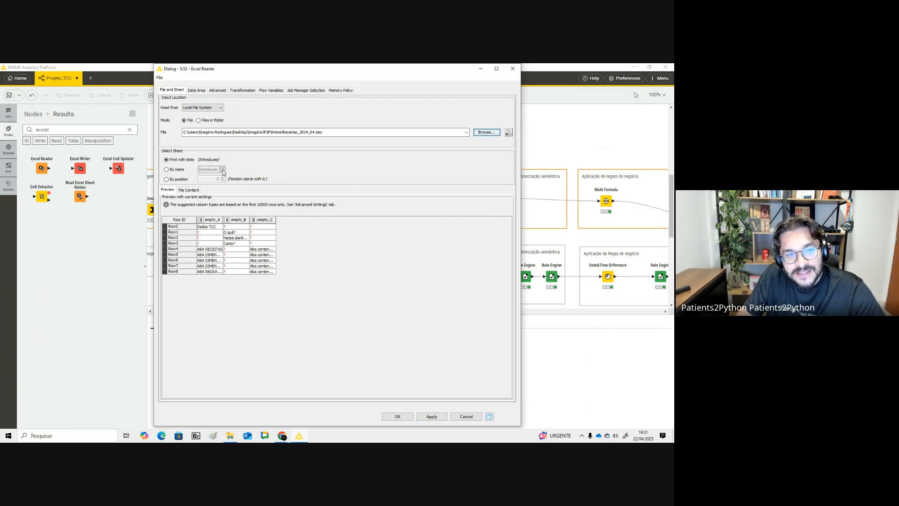
{"action": "left_click", "coordinate": [182, 170]}
{"action": "left_click", "coordinate": [222, 169]}
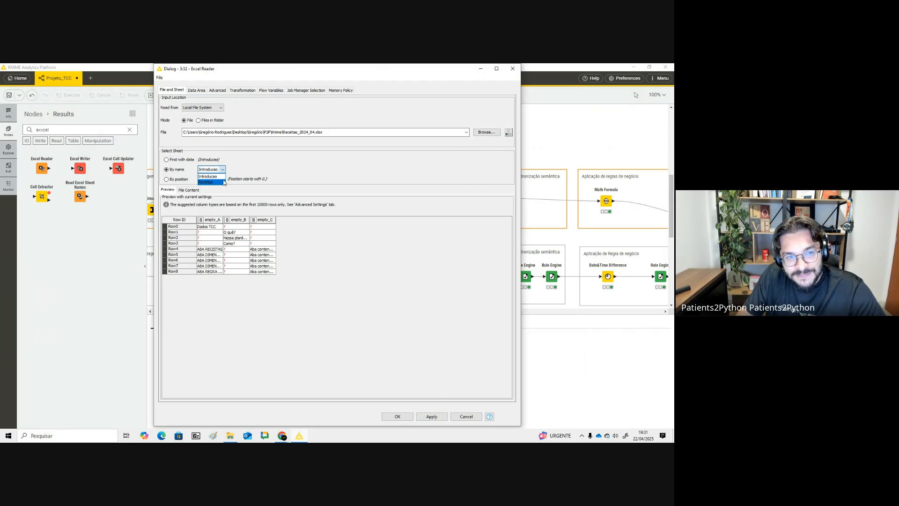
- Switch to the notebook and add a comma after the file path inside the read_excel call
{"action": "key", "text": "alt+Tab"}
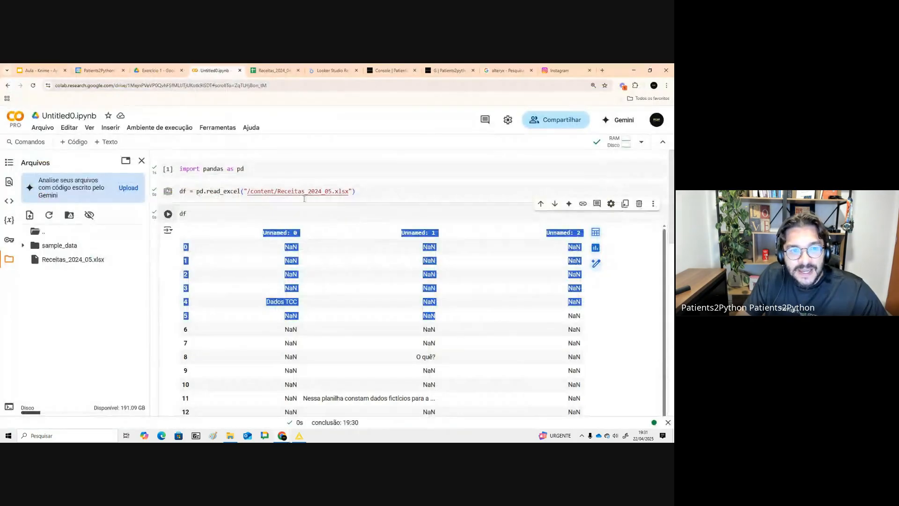
{"action": "left_click", "coordinate": [352, 192]}
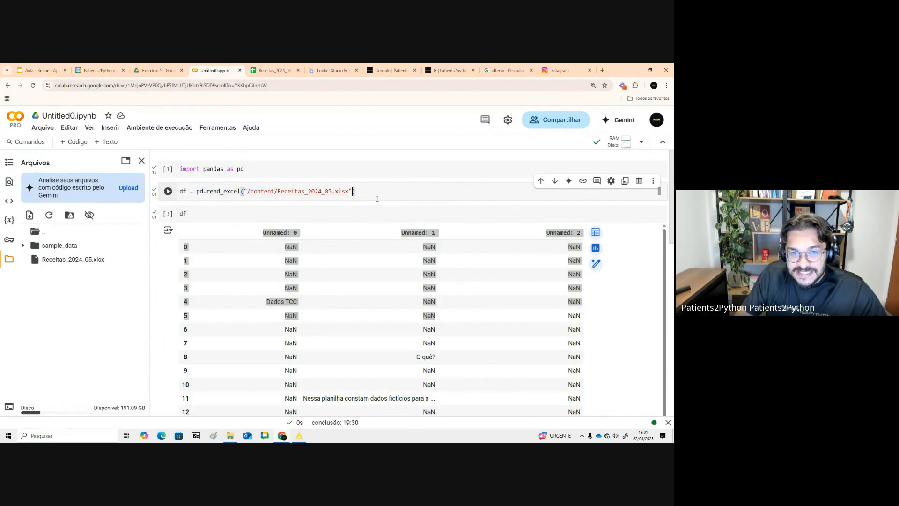
{"action": "type", "text": ","}
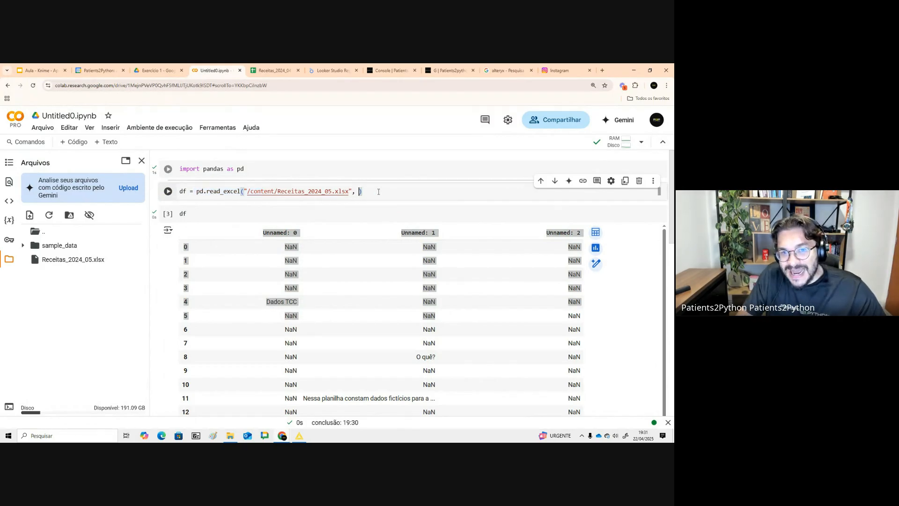
- Back in the Excel Reader dialog, pick the Receitas sheet by name and confirm the settings
{"action": "key", "text": "alt+Tab"}
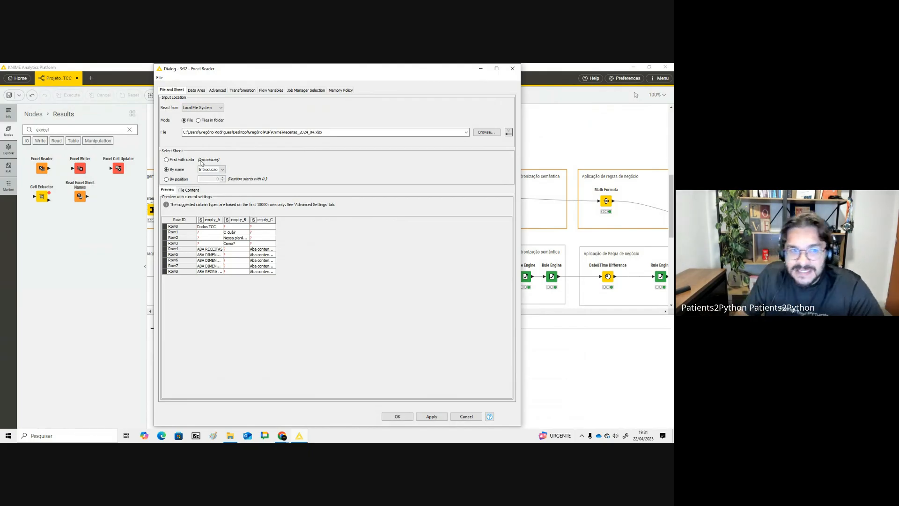
{"action": "left_click", "coordinate": [224, 172]}
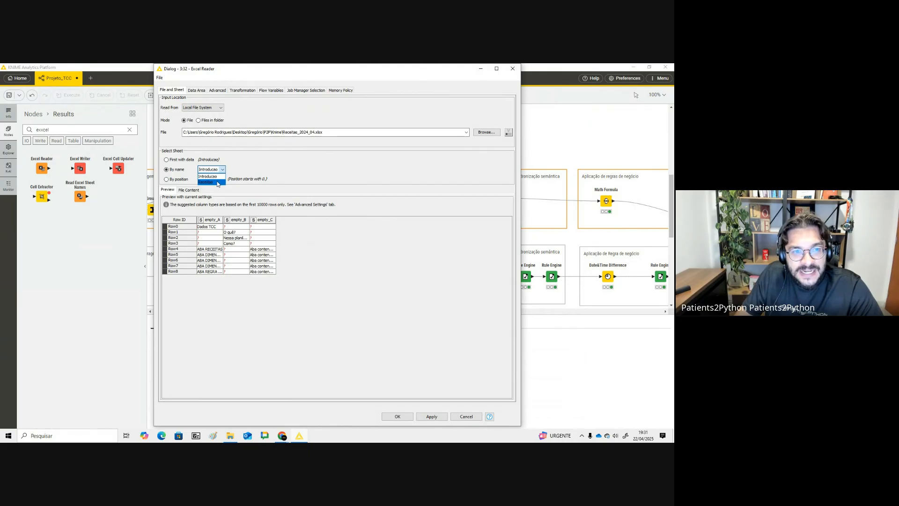
{"action": "left_click", "coordinate": [217, 182]}
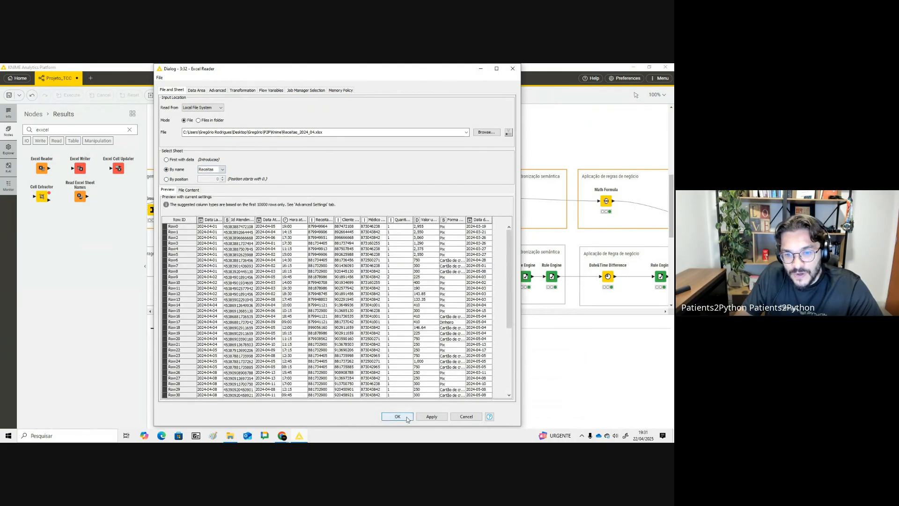
{"action": "left_click", "coordinate": [397, 416]}
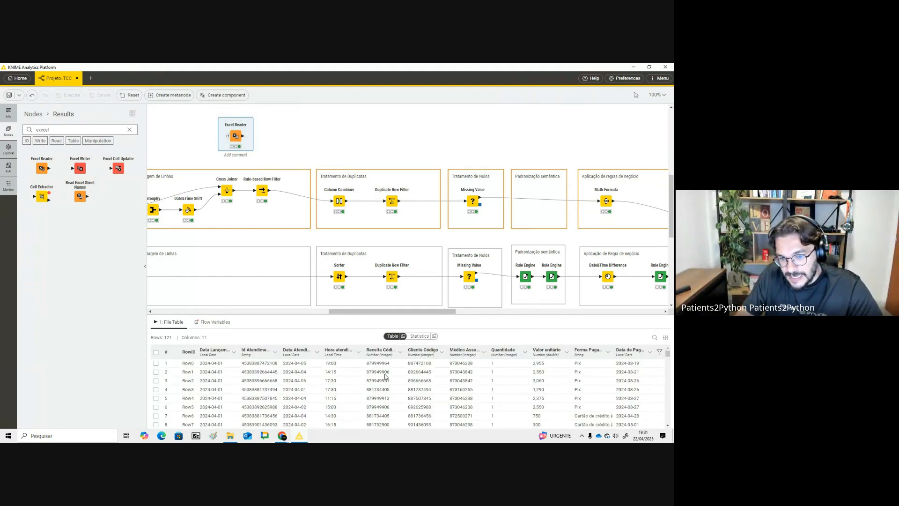
- Present the Drag and Drop slide from the Aula - Knime presentation, then return to the notebook
{"action": "key", "text": "alt+Tab"}
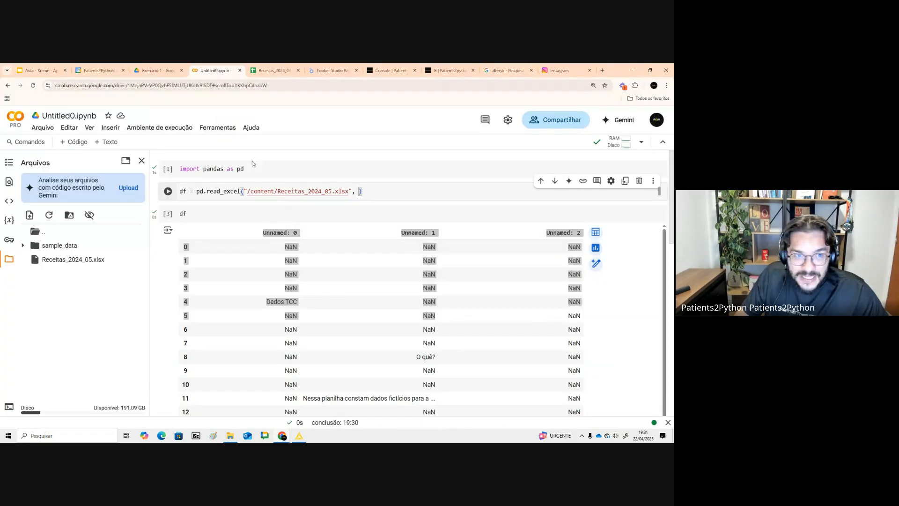
{"action": "left_click", "coordinate": [57, 67]}
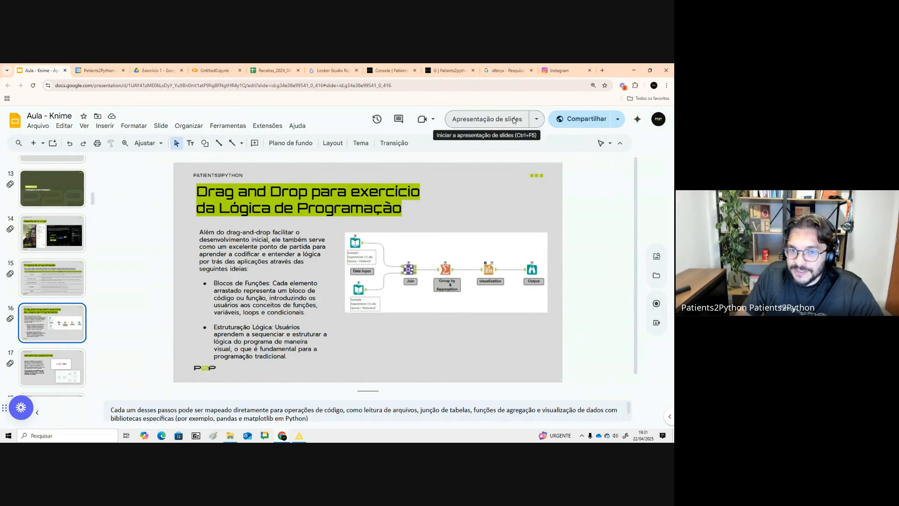
{"action": "left_click", "coordinate": [487, 119]}
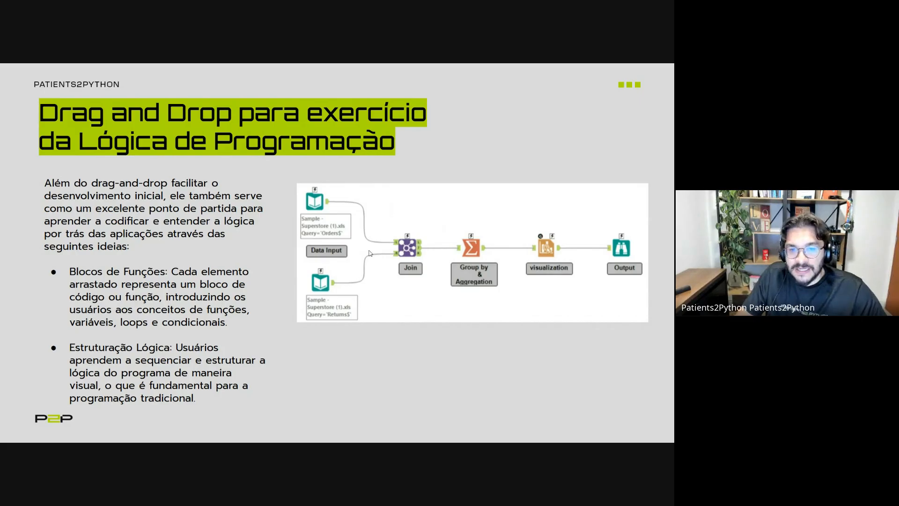
{"action": "key", "text": "Escape"}
{"action": "left_click", "coordinate": [212, 71]}
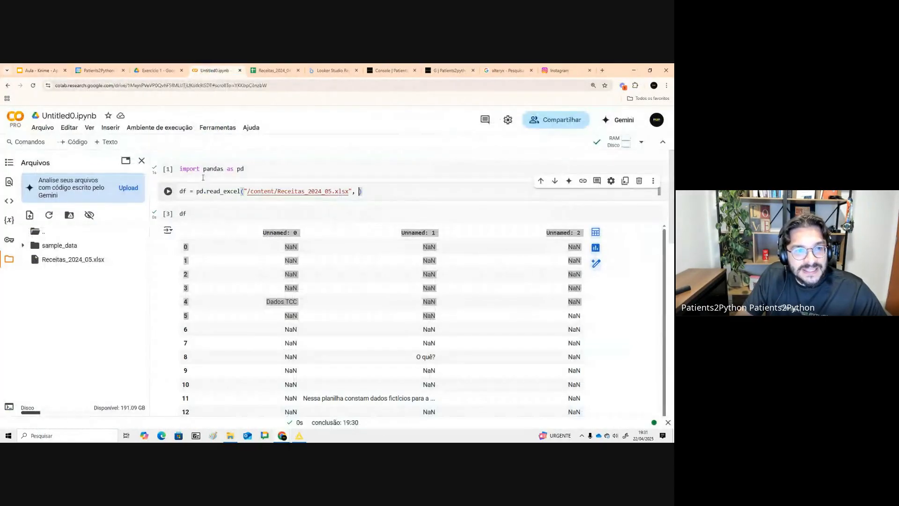
- Compare the read_excel line in the notebook with the Excel Reader node's configuration
{"action": "left_click_drag", "start_coordinate": [182, 192], "coordinate": [380, 188]}
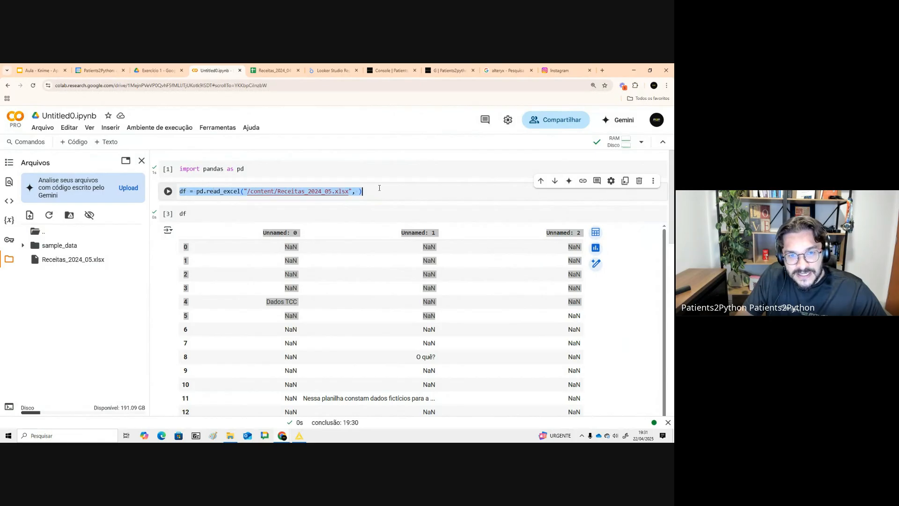
{"action": "key", "text": "alt+Tab"}
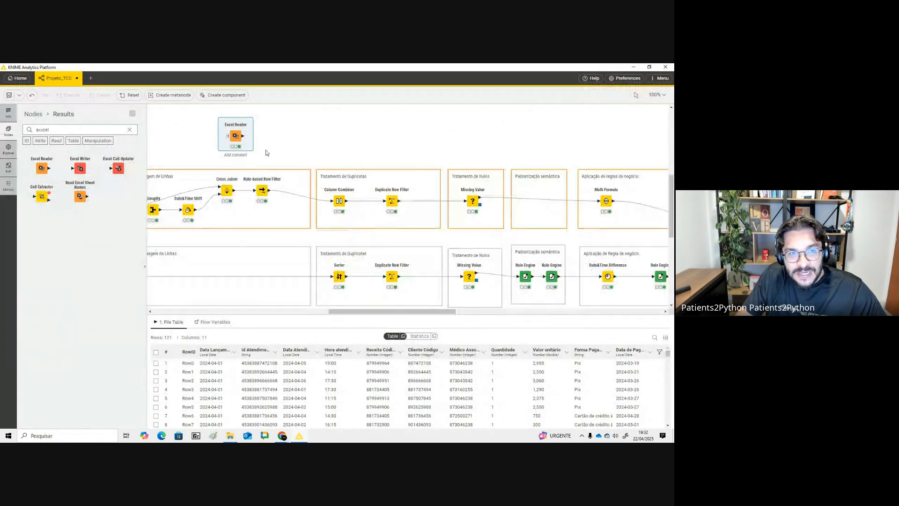
{"action": "left_click_drag", "start_coordinate": [206, 116], "coordinate": [283, 168]}
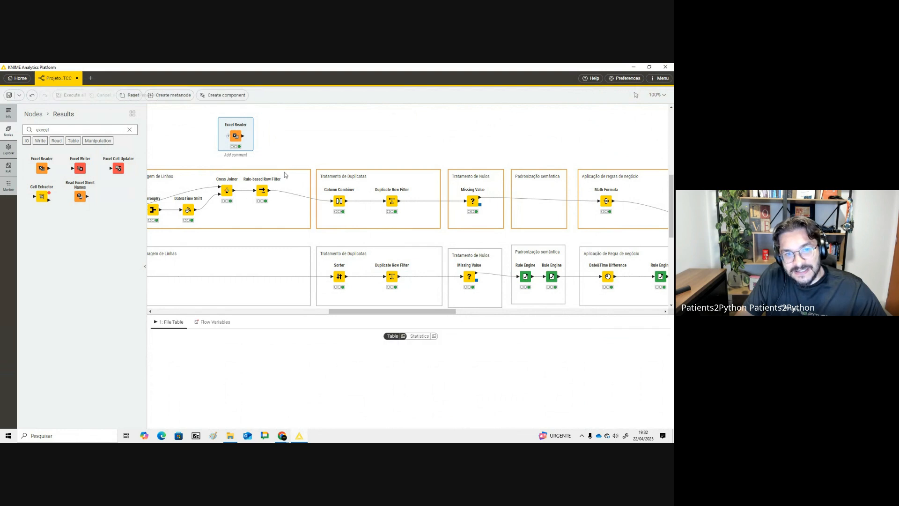
{"action": "double_click", "coordinate": [236, 135]}
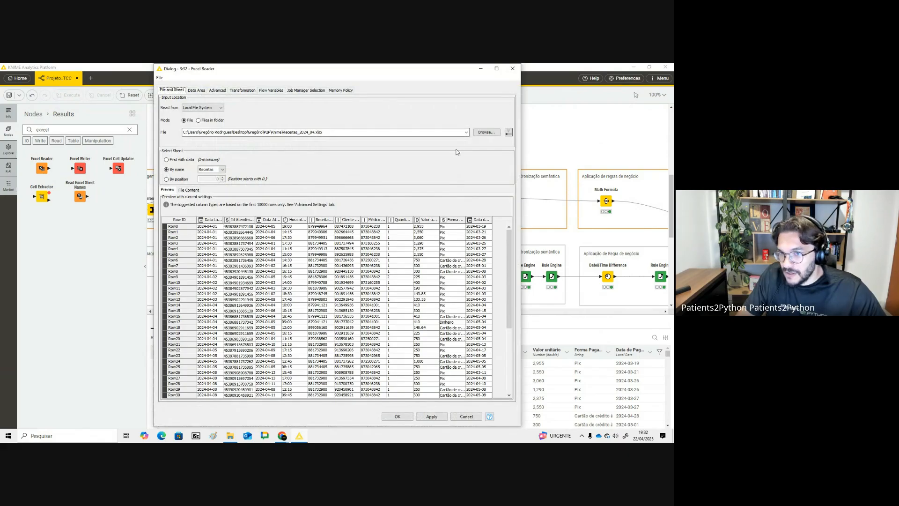
{"action": "left_click", "coordinate": [513, 69]}
{"action": "key", "text": "alt+Tab"}
{"action": "left_click", "coordinate": [281, 194]}
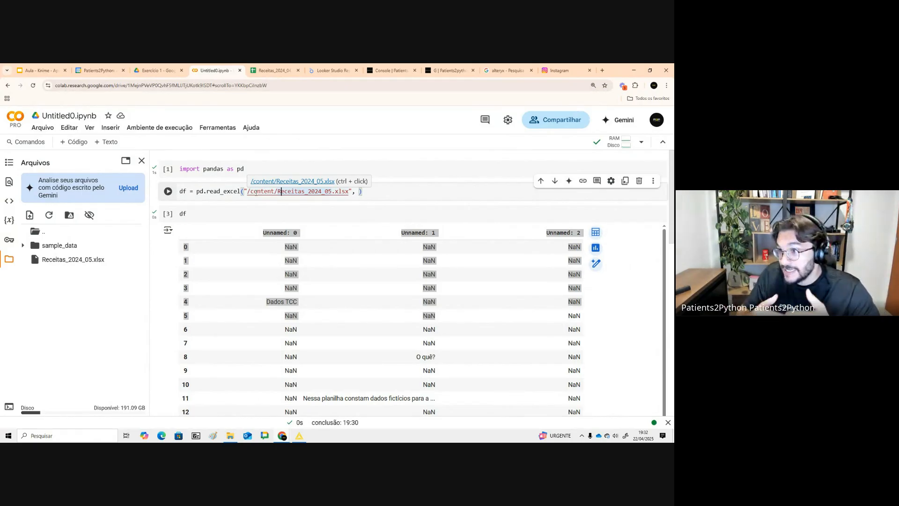
{"action": "key", "text": "alt+Tab"}
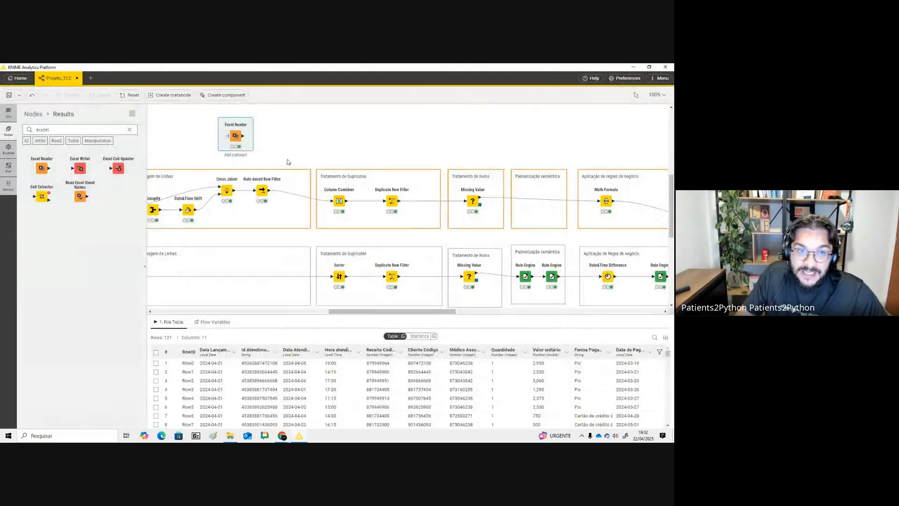
- Open the Excel Reader settings and review its Data Area, Advanced and Transformation tabs
{"action": "double_click", "coordinate": [226, 125]}
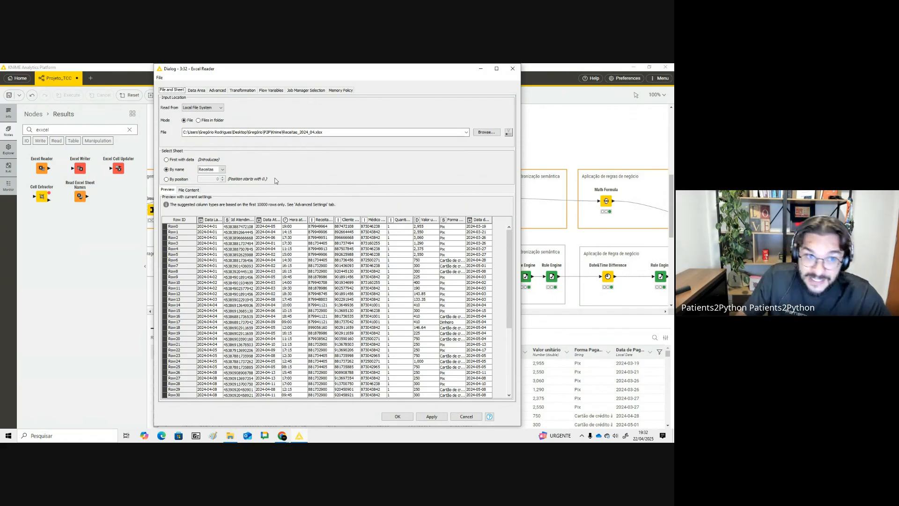
{"action": "left_click", "coordinate": [196, 90]}
{"action": "left_click", "coordinate": [217, 90]}
{"action": "left_click", "coordinate": [242, 90]}
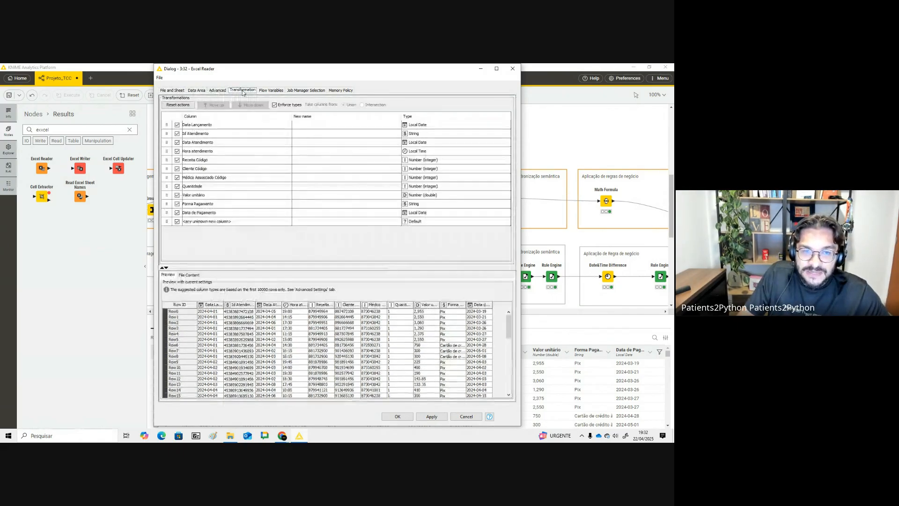
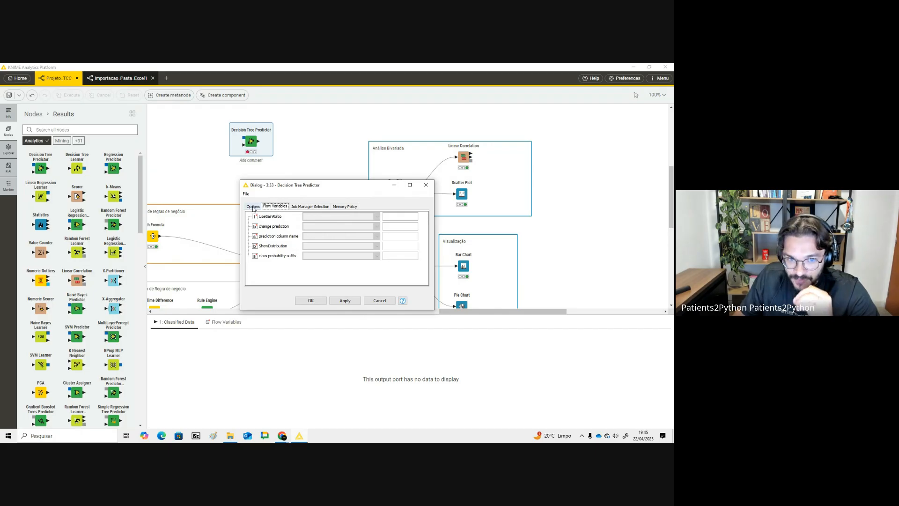
- Close the Decision Tree Predictor dialog and delete the Decision Tree Predictor node from the workflow
{"action": "left_click", "coordinate": [426, 185]}
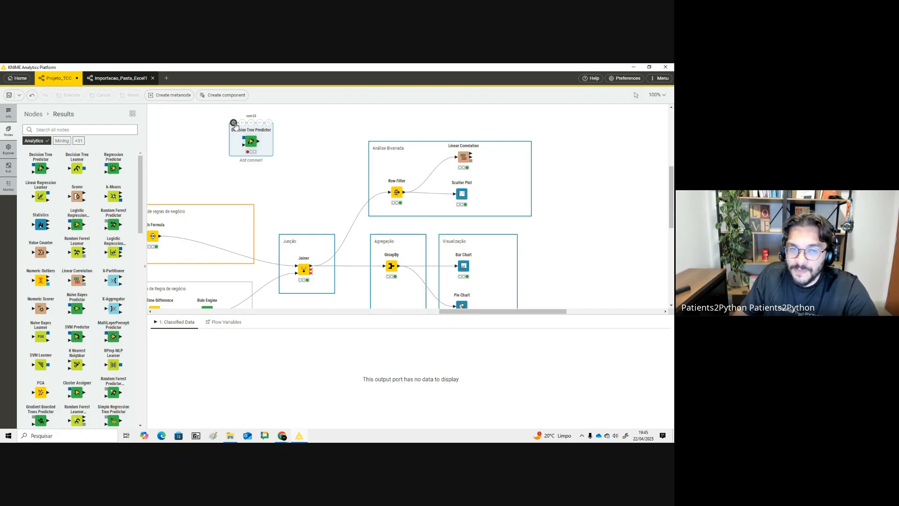
{"action": "key", "text": "Delete"}
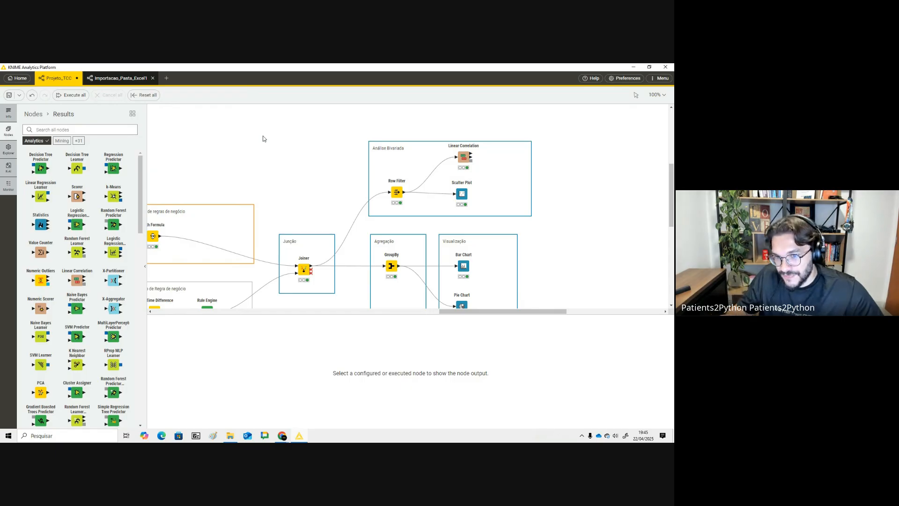
- Present the Workflows de Exemplo slide from the Aula - Knime presentation, then return to KNIME
{"action": "key", "text": "alt+Tab"}
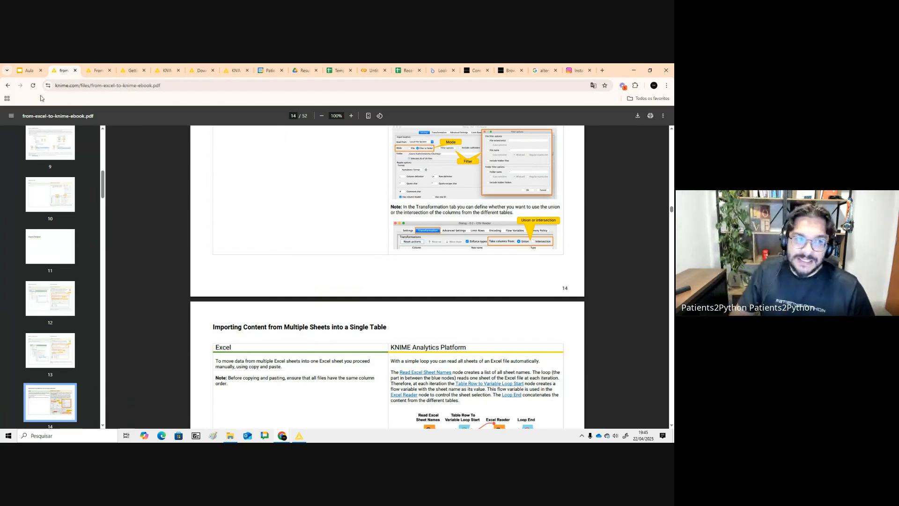
{"action": "left_click", "coordinate": [28, 70]}
{"action": "left_click", "coordinate": [358, 189]}
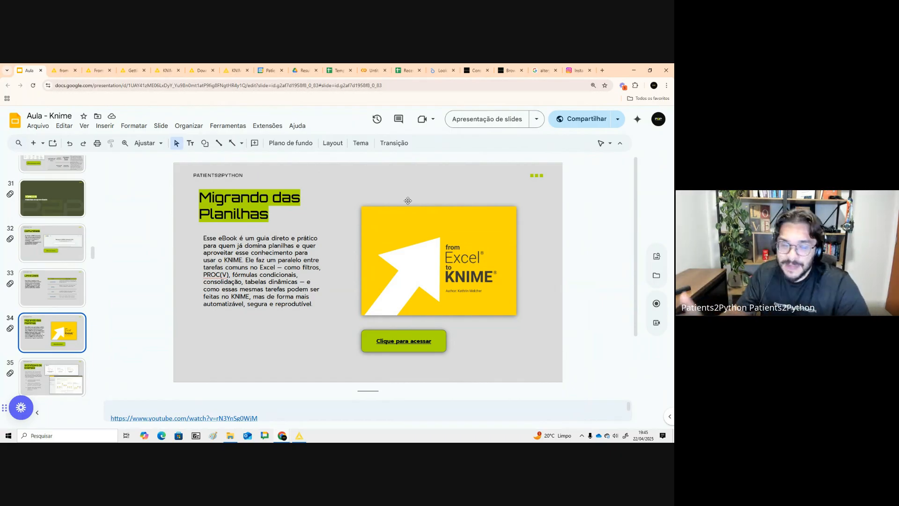
{"action": "scroll", "coordinate": [61, 341], "scroll_direction": "down", "scroll_amount": 1}
{"action": "left_click", "coordinate": [61, 341]}
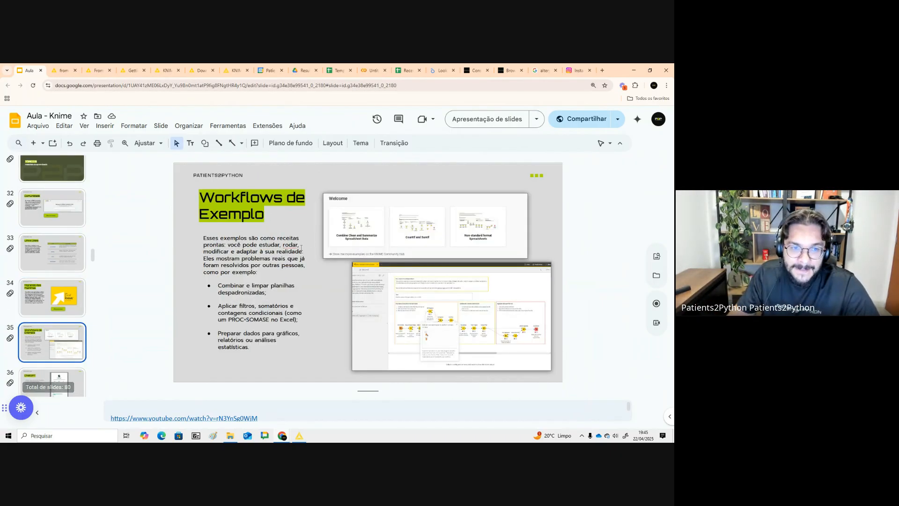
{"action": "left_click", "coordinate": [487, 118]}
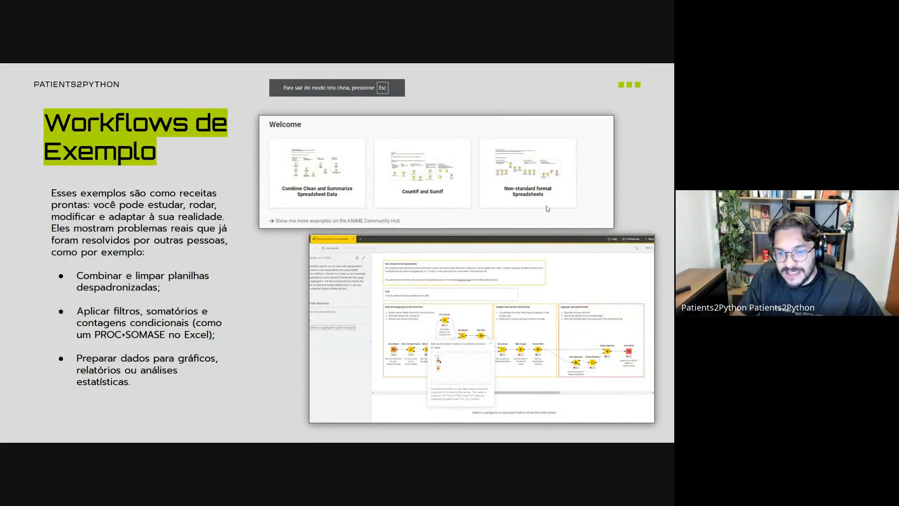
{"action": "key", "text": "Escape"}
{"action": "key", "text": "alt+Tab"}
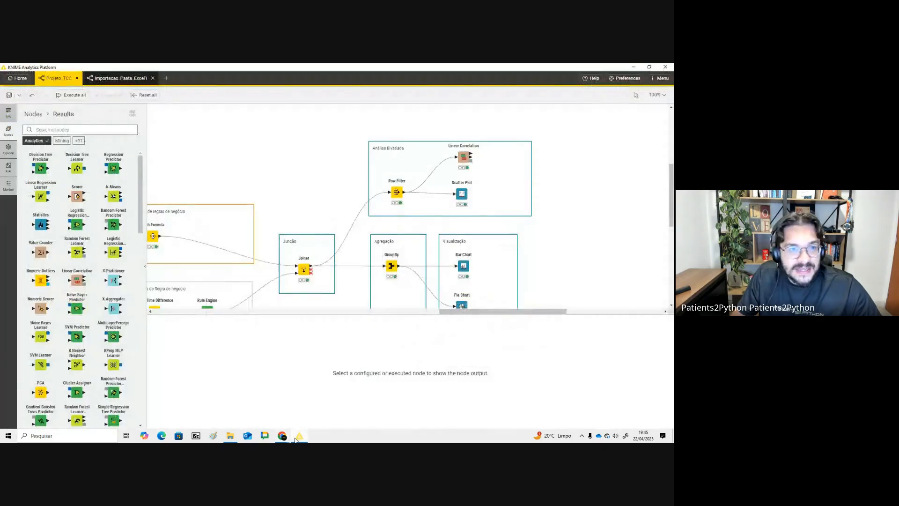
- Go to the Home page's recent view and try to open the Non-standard format Spreadsheets example workflow
{"action": "left_click", "coordinate": [18, 78]}
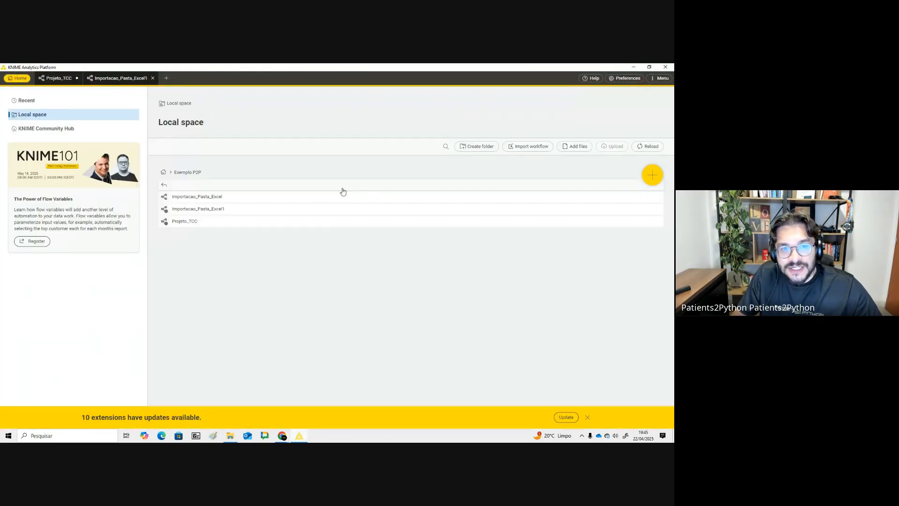
{"action": "left_click", "coordinate": [52, 102]}
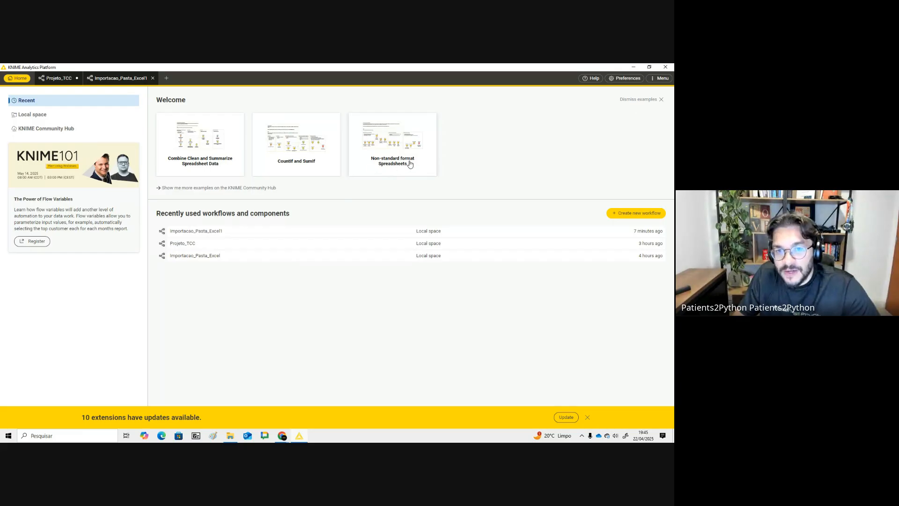
{"action": "left_click", "coordinate": [396, 157]}
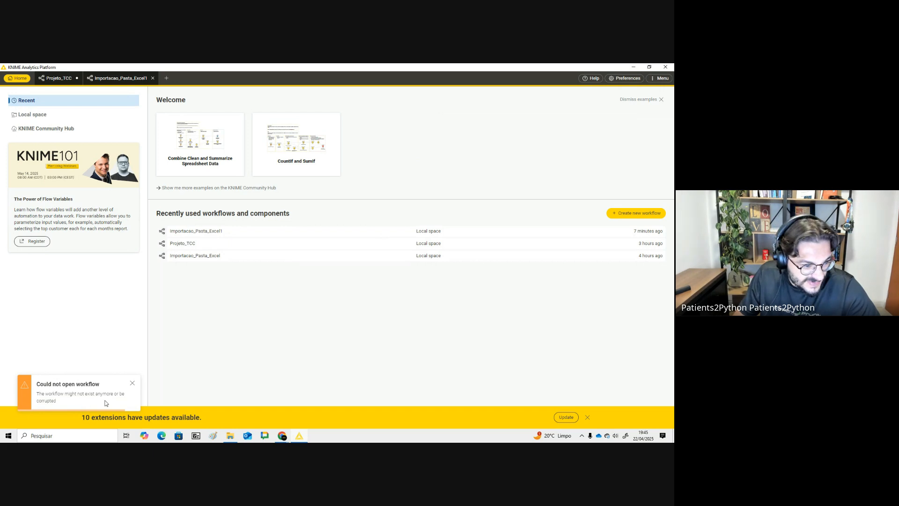
- Try to open the Countif and Sumif and Combine Clean and Summarize example workflows, dismissing the error notification
{"action": "left_click", "coordinate": [284, 163]}
{"action": "left_click_drag", "start_coordinate": [75, 396], "coordinate": [114, 402]}
{"action": "left_click", "coordinate": [250, 142]}
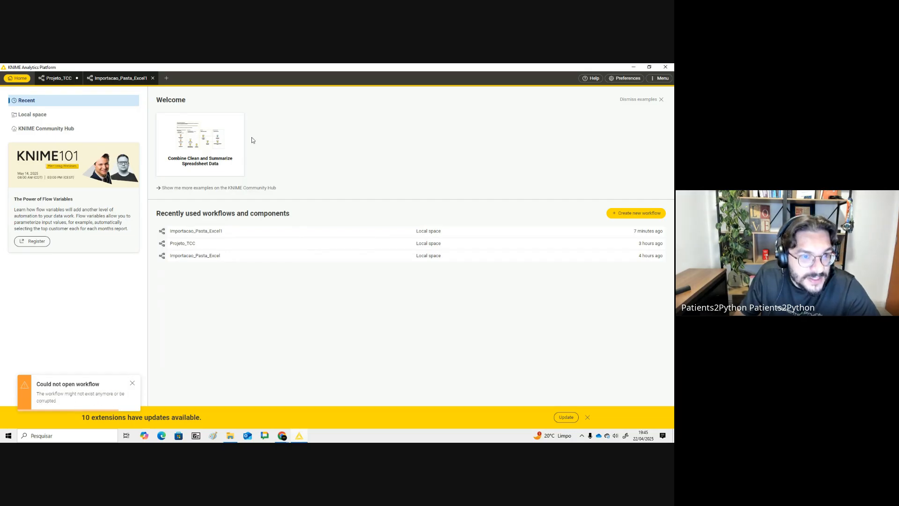
{"action": "left_click", "coordinate": [235, 146]}
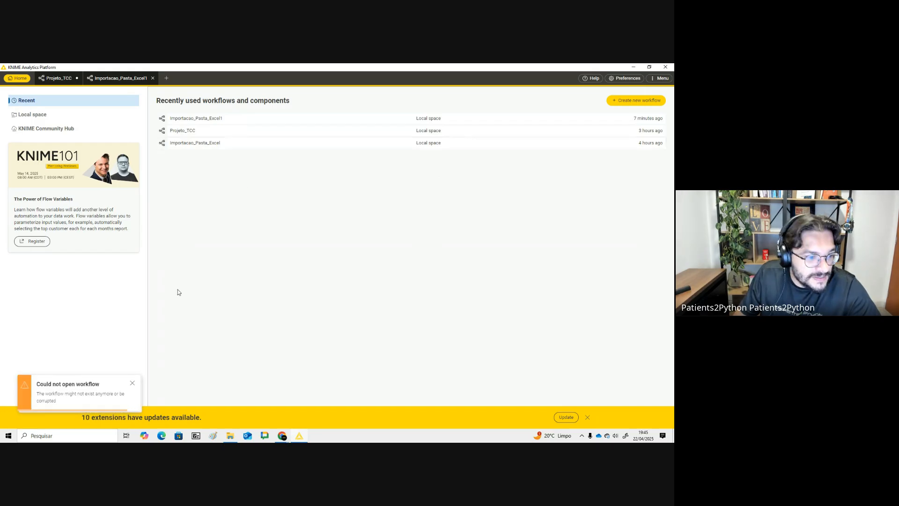
{"action": "left_click_drag", "start_coordinate": [59, 400], "coordinate": [34, 394]}
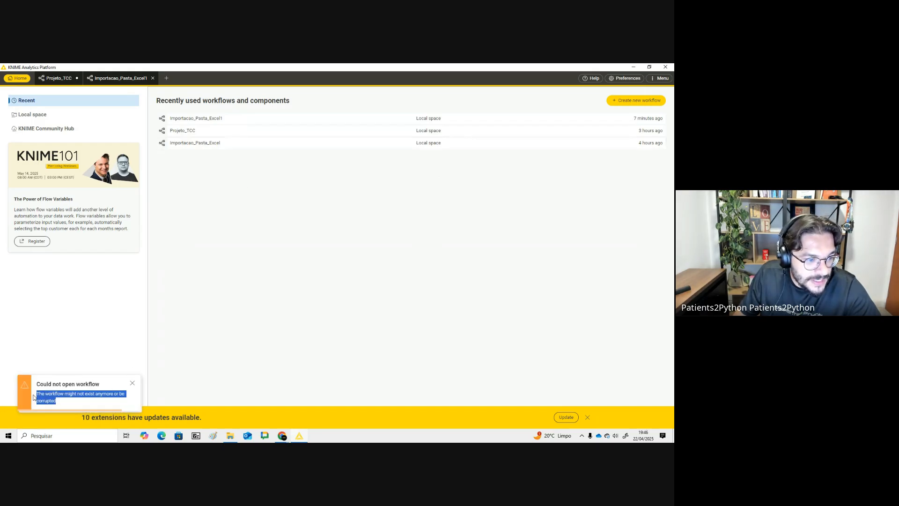
{"action": "left_click", "coordinate": [132, 384]}
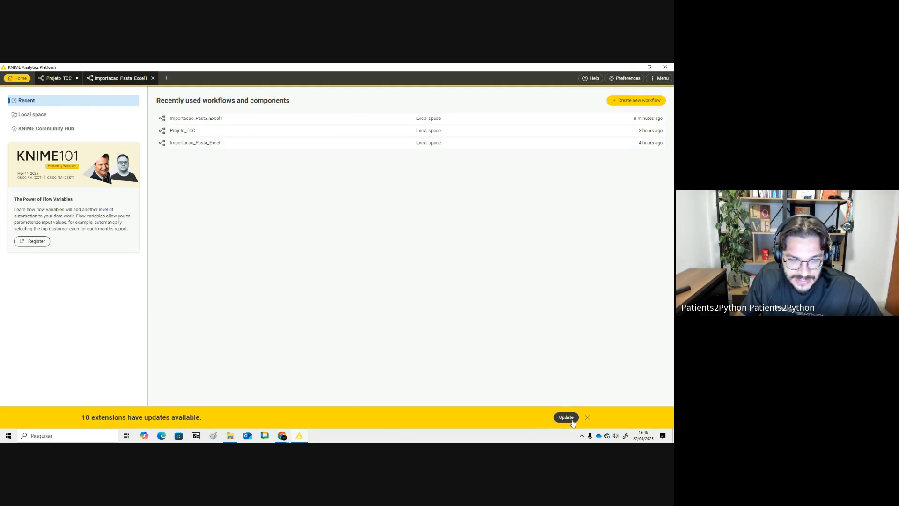
{"action": "left_click", "coordinate": [46, 115]}
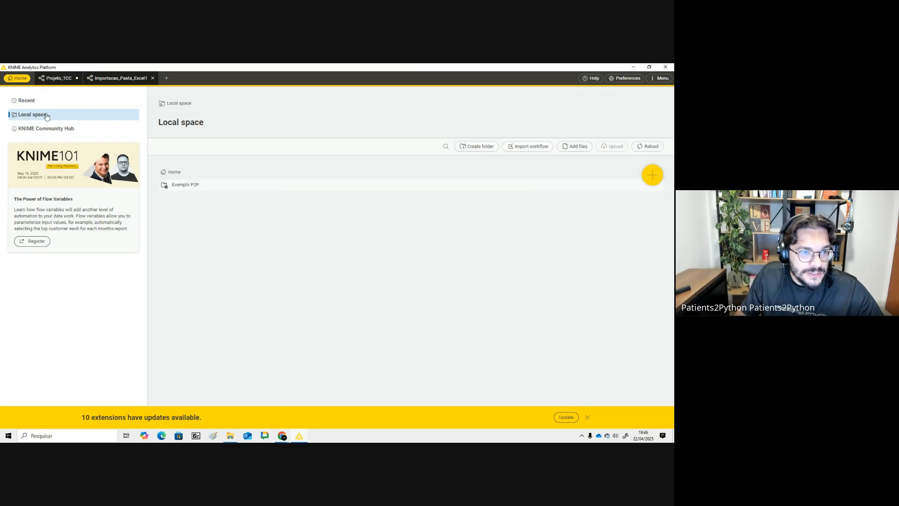
{"action": "left_click", "coordinate": [58, 102]}
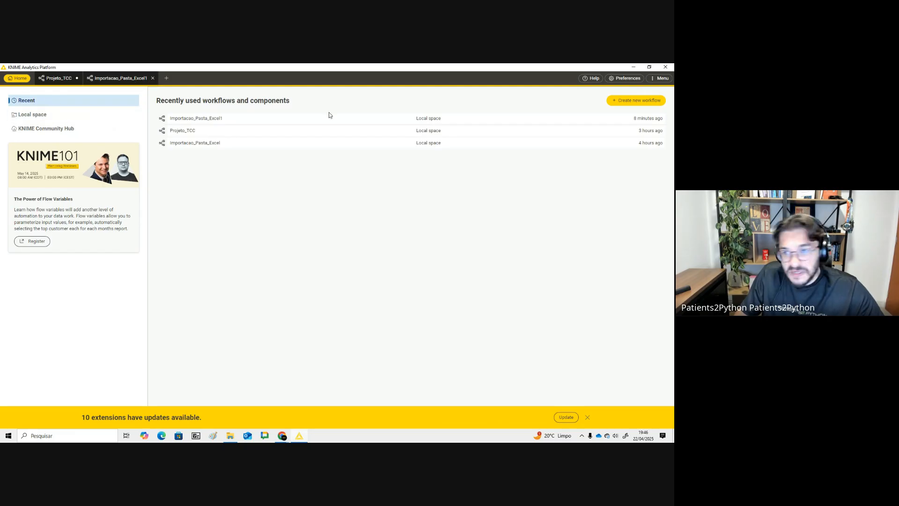
- Browse the KNIME for Generative AI collection on the KNIME Community Hub, then return to KNIME
{"action": "key", "text": "alt+Tab"}
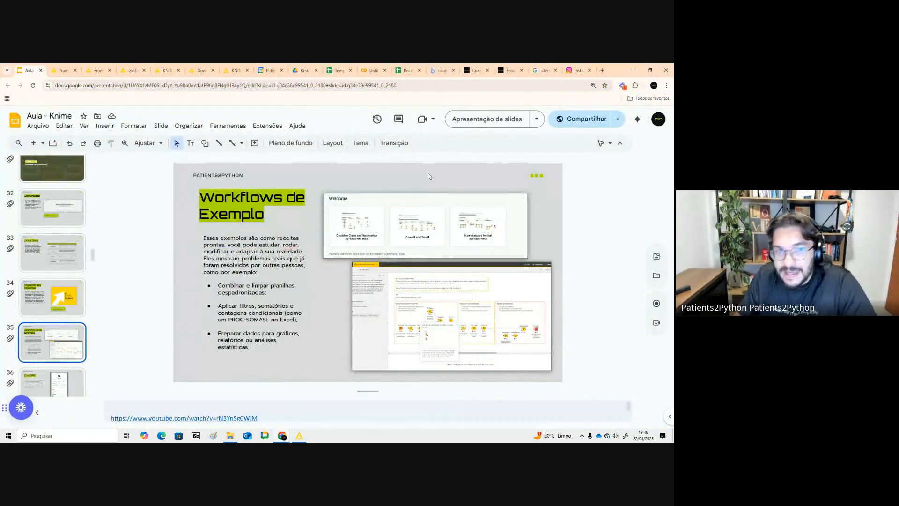
{"action": "left_click", "coordinate": [136, 69]}
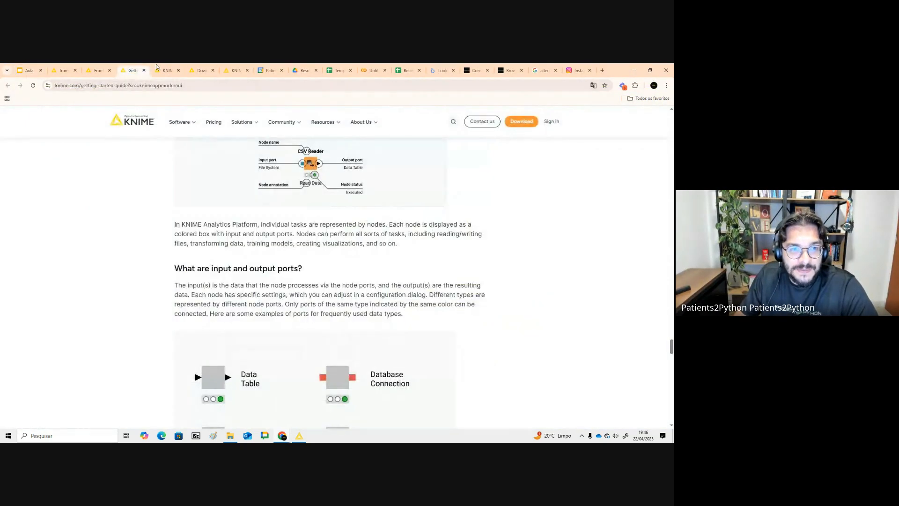
{"action": "left_click", "coordinate": [154, 68]}
{"action": "left_click", "coordinate": [200, 69]}
{"action": "left_click", "coordinate": [235, 67]}
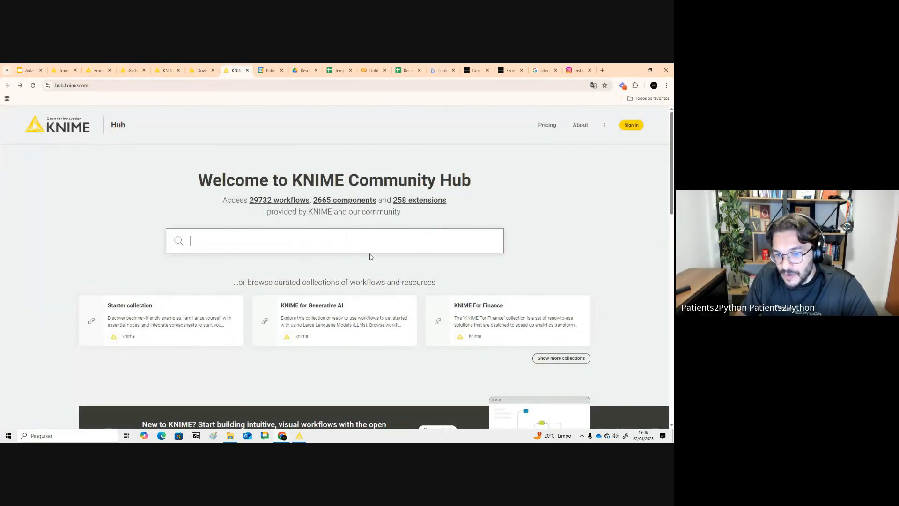
{"action": "left_click", "coordinate": [321, 328]}
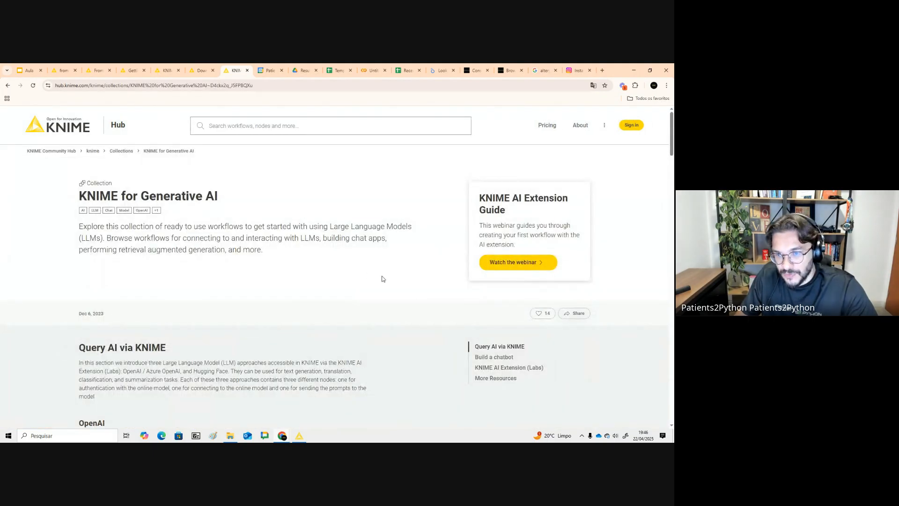
{"action": "scroll", "coordinate": [382, 279], "scroll_direction": "down", "scroll_amount": 5}
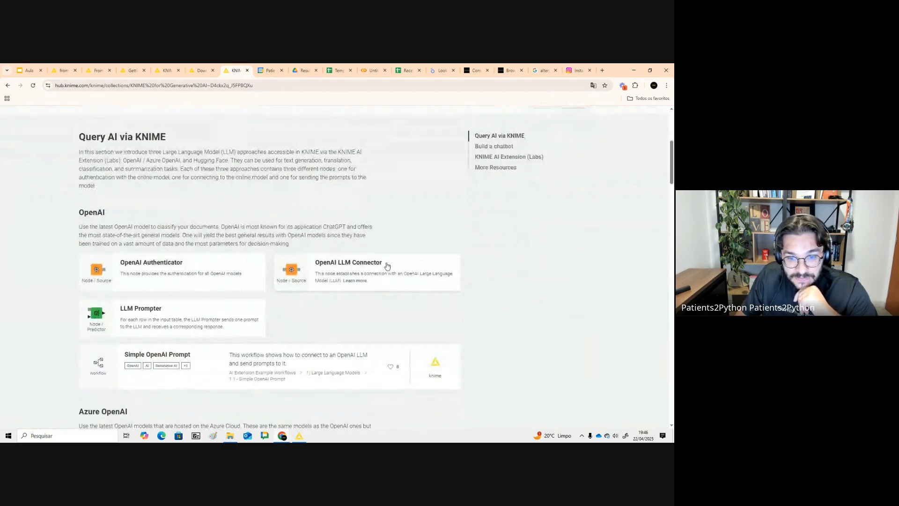
{"action": "scroll", "coordinate": [387, 266], "scroll_direction": "down", "scroll_amount": 2}
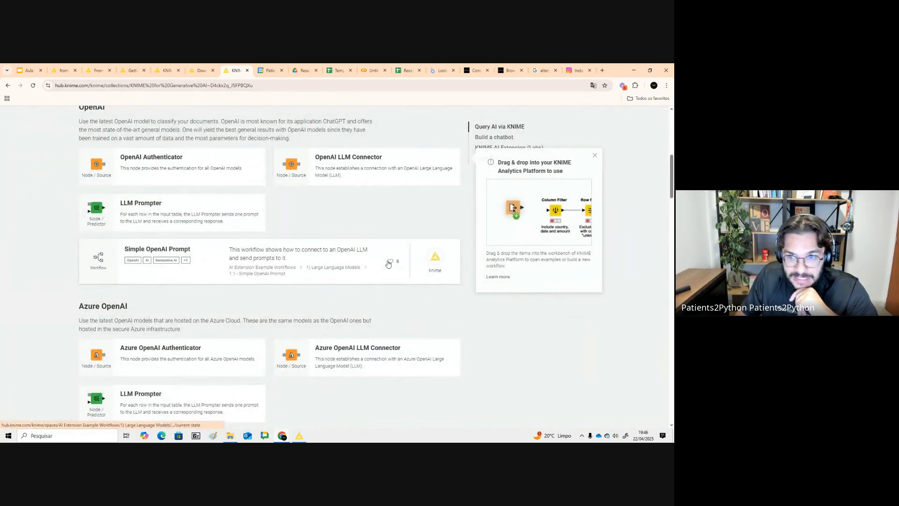
{"action": "left_click", "coordinate": [300, 436]}
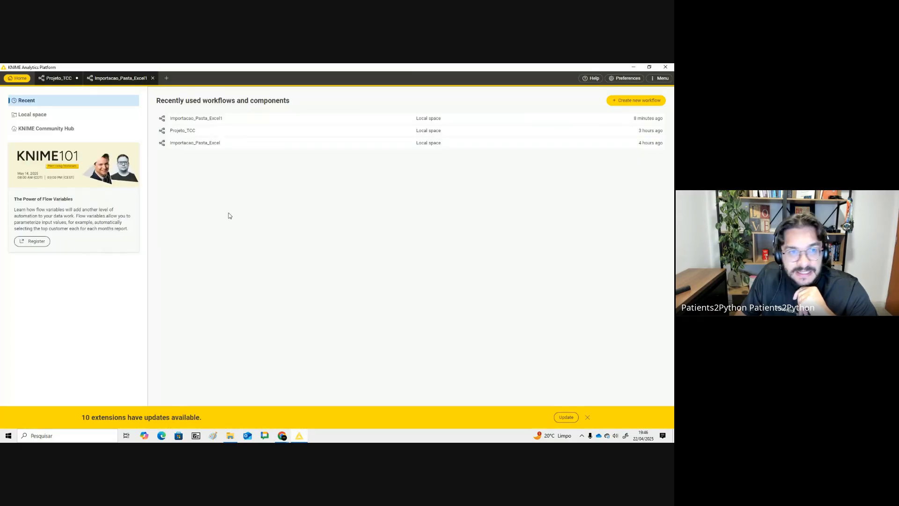
{"action": "left_click", "coordinate": [42, 114]}
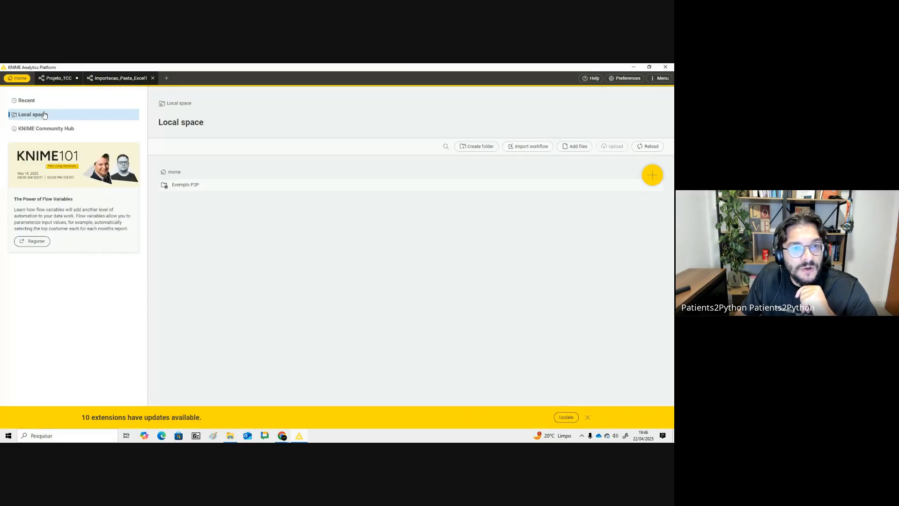
{"action": "left_click", "coordinate": [534, 151]}
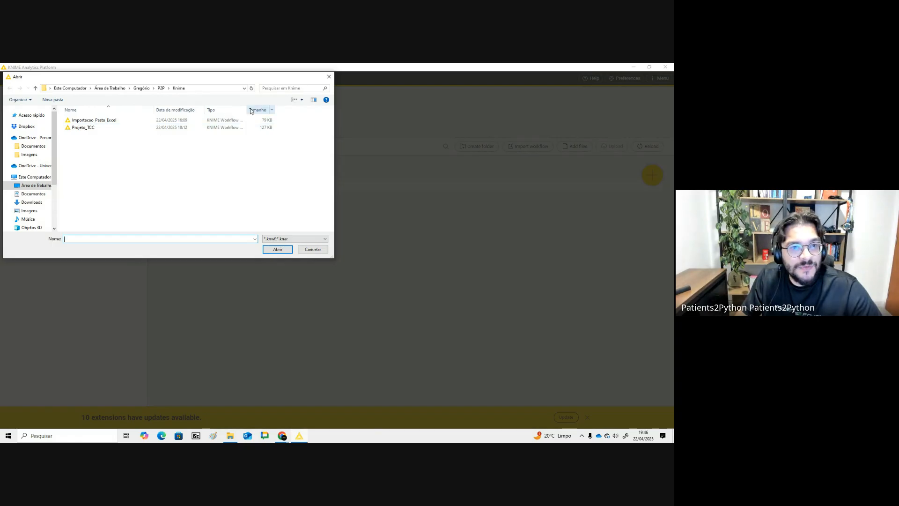
{"action": "left_click_drag", "start_coordinate": [246, 110], "coordinate": [281, 109]}
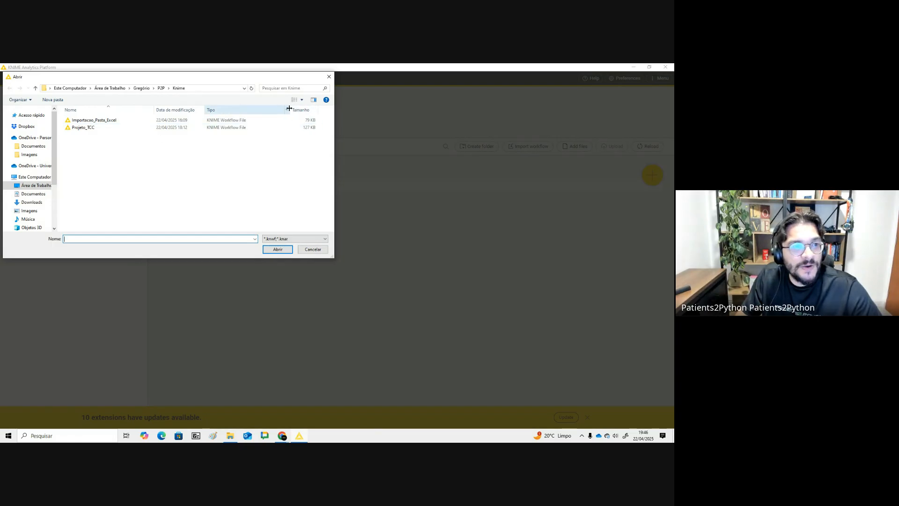
{"action": "left_click", "coordinate": [128, 121]}
{"action": "left_click", "coordinate": [313, 253]}
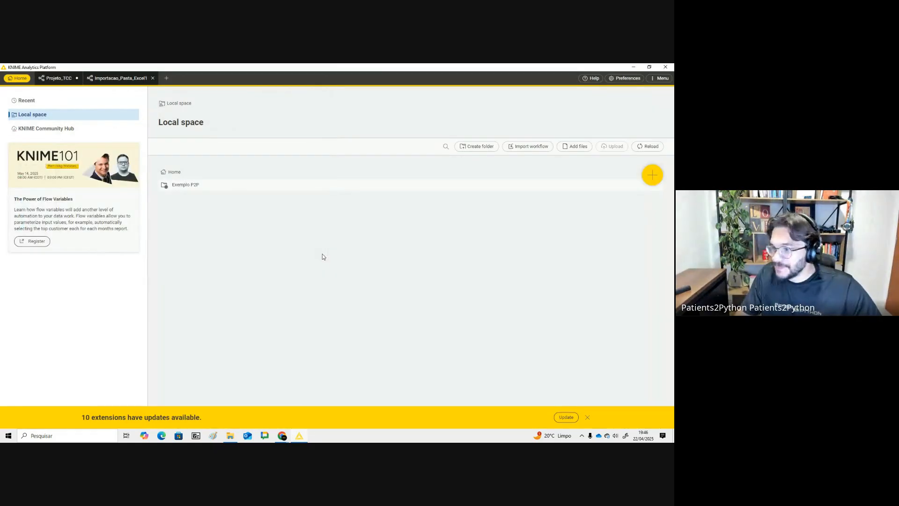
- Switch to the Aula - Knime presentation and open the ChatGPT slide
{"action": "key", "text": "alt+Tab"}
{"action": "left_click", "coordinate": [29, 71]}
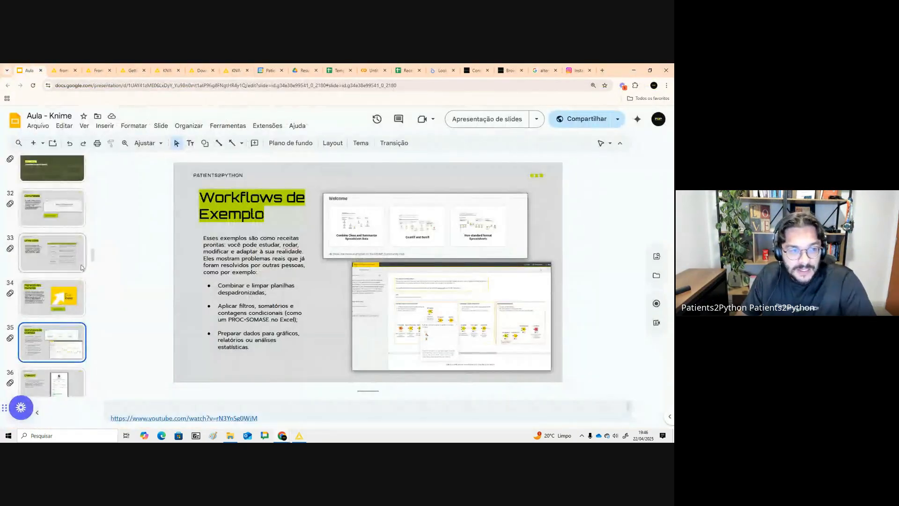
{"action": "scroll", "coordinate": [72, 278], "scroll_direction": "down", "scroll_amount": 3}
{"action": "left_click", "coordinate": [72, 277]}
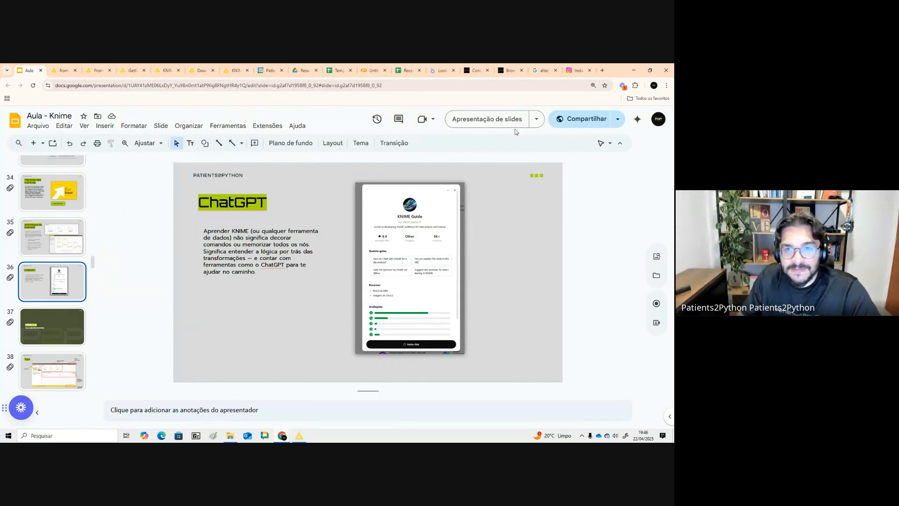
- Open ChatGPT in a new browser tab, move the tab next to the presentation, and sign in with Google
{"action": "left_click", "coordinate": [602, 72]}
{"action": "type", "text": "chatgpt.com/auth/logout"}
{"action": "key", "text": "Return"}
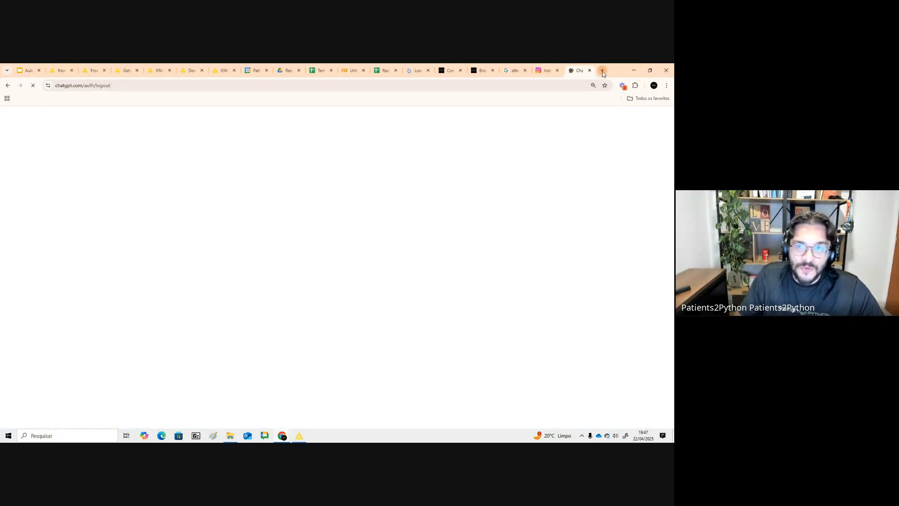
{"action": "left_click_drag", "start_coordinate": [579, 70], "coordinate": [54, 68]}
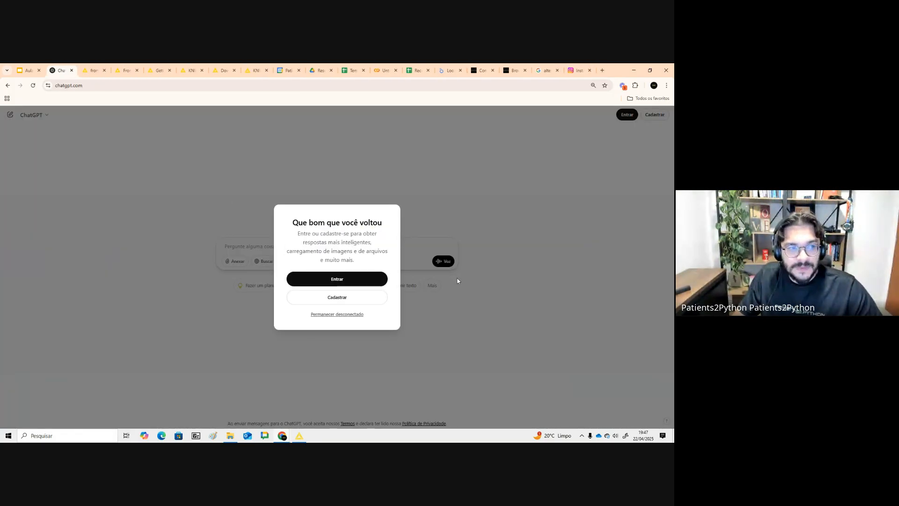
{"action": "left_click", "coordinate": [359, 280]}
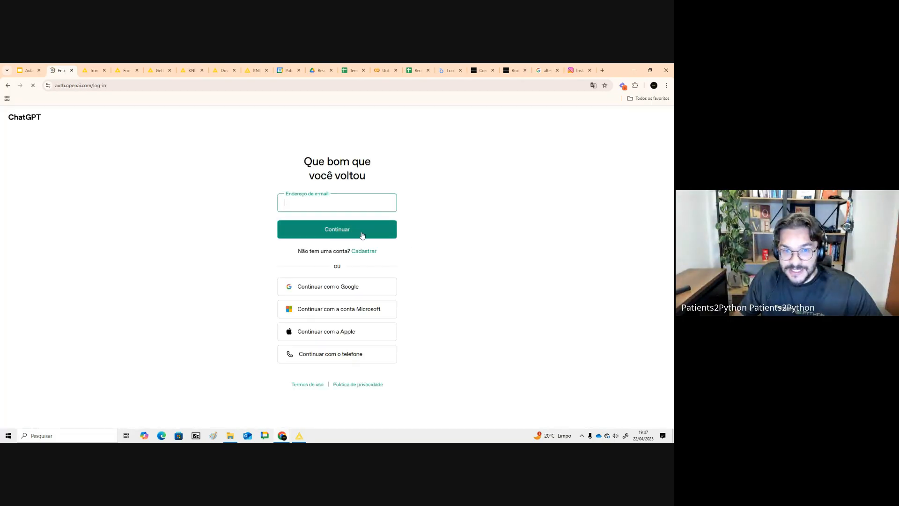
{"action": "left_click", "coordinate": [359, 284]}
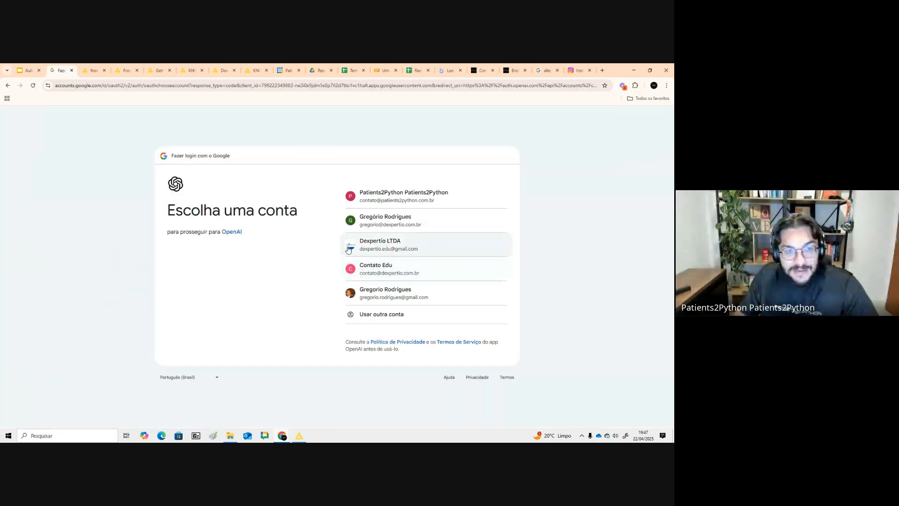
{"action": "left_click", "coordinate": [27, 70]}
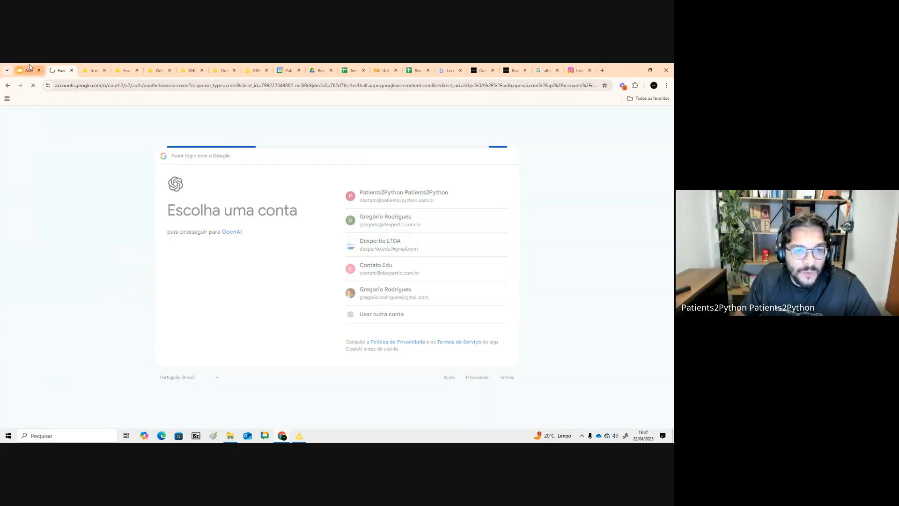
{"action": "left_click", "coordinate": [61, 70]}
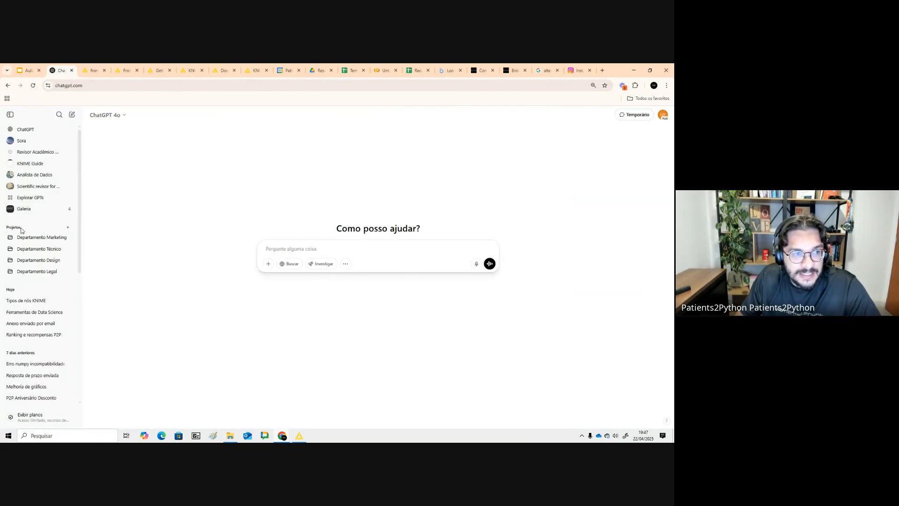
- Search the GPT explorer for knime and start a chat with the KNIME Guide GPT
{"action": "left_click", "coordinate": [38, 197]}
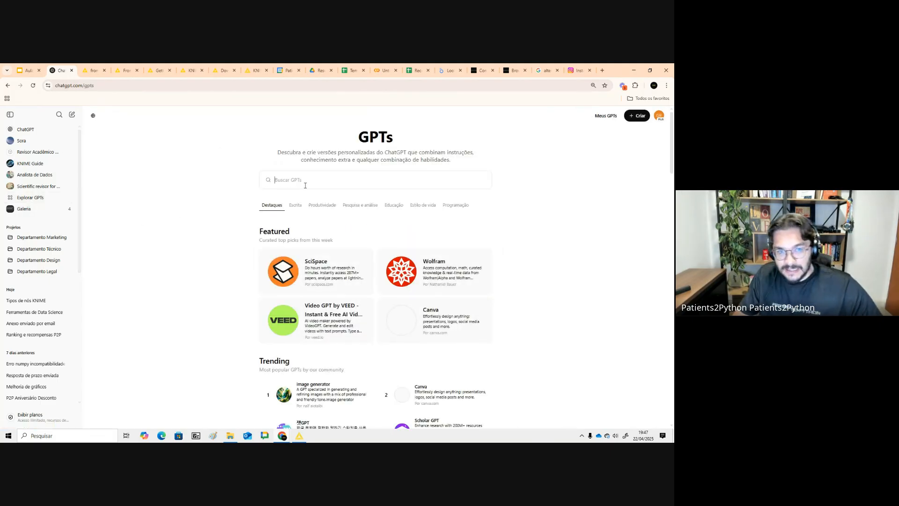
{"action": "left_click", "coordinate": [304, 185]}
{"action": "type", "text": "knime"}
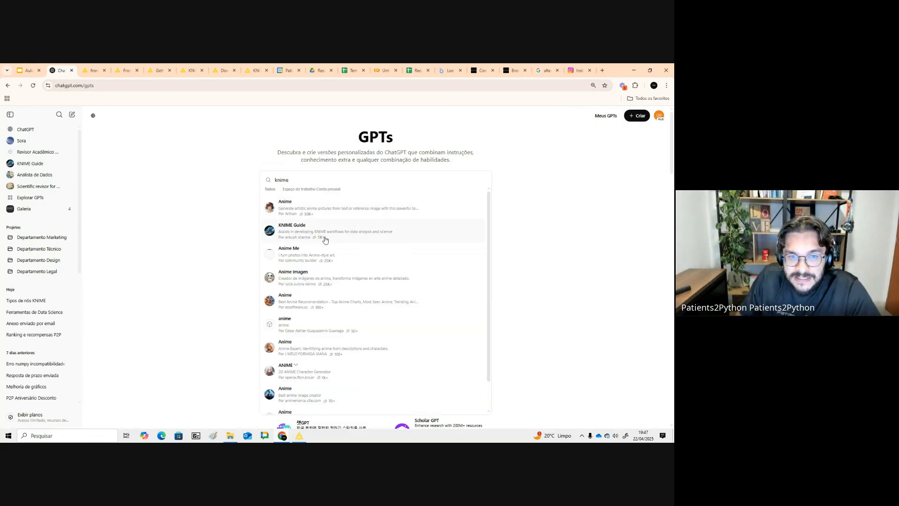
{"action": "left_click", "coordinate": [296, 239]}
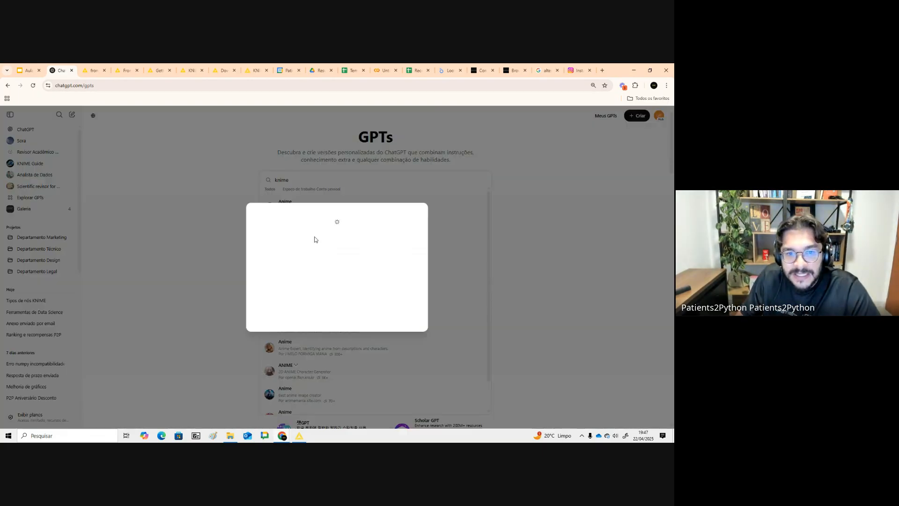
{"action": "left_click", "coordinate": [302, 407]}
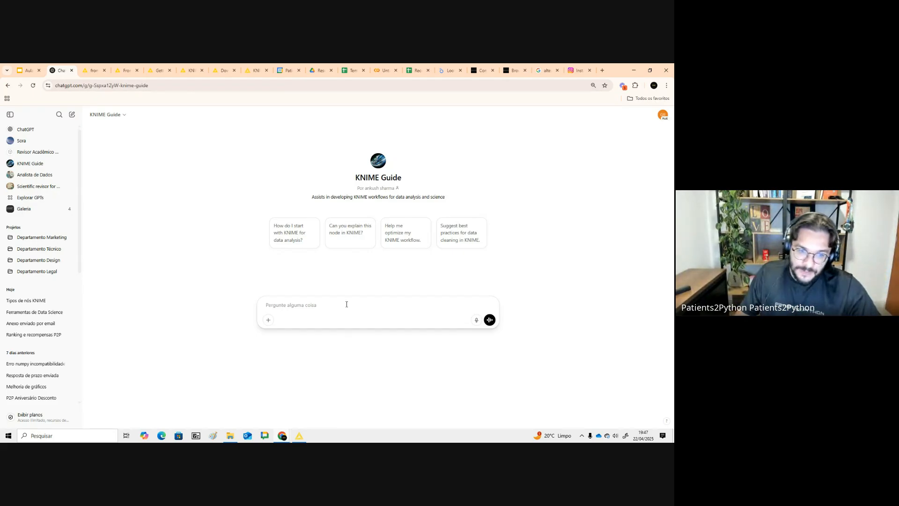
- Ask KNIME Guide "como eu importo dados de várias planilhas e empilho elas no knime" and read through its answer
{"action": "type", "text": "com"}
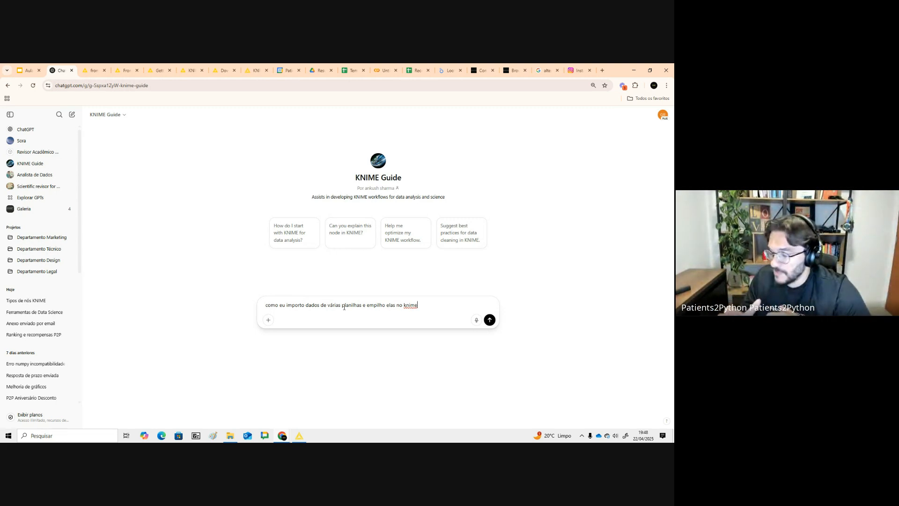
{"action": "left_click", "coordinate": [489, 320]}
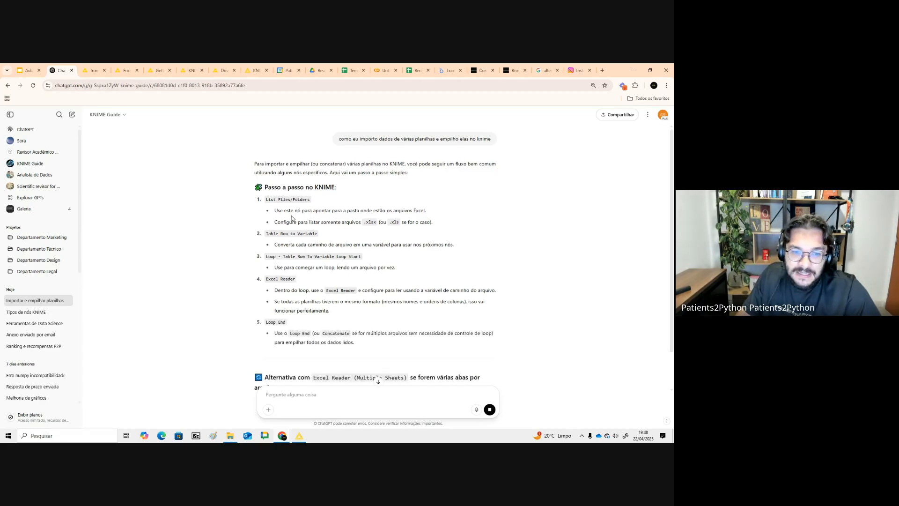
{"action": "scroll", "coordinate": [293, 216], "scroll_direction": "down", "scroll_amount": 1}
{"action": "scroll", "coordinate": [328, 253], "scroll_direction": "down", "scroll_amount": 3}
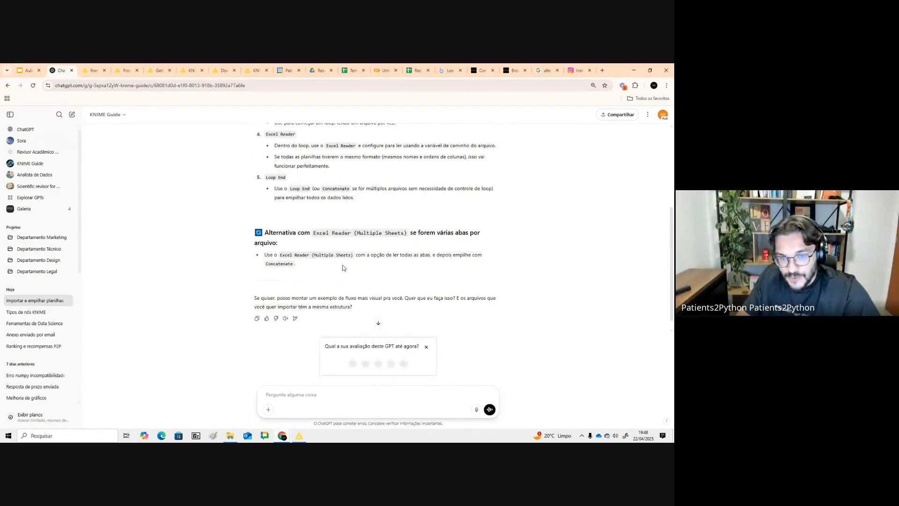
{"action": "left_click_drag", "start_coordinate": [314, 232], "coordinate": [351, 230]}
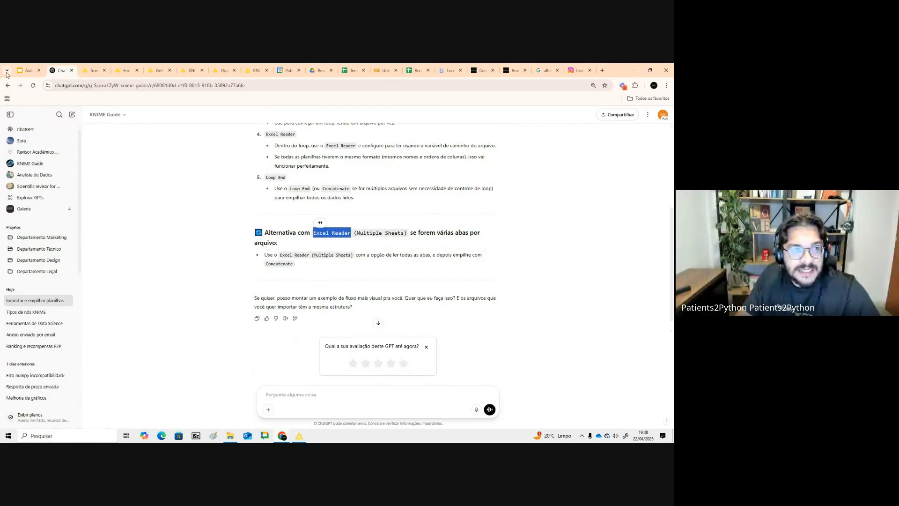
{"action": "scroll", "coordinate": [278, 187], "scroll_direction": "up", "scroll_amount": 3}
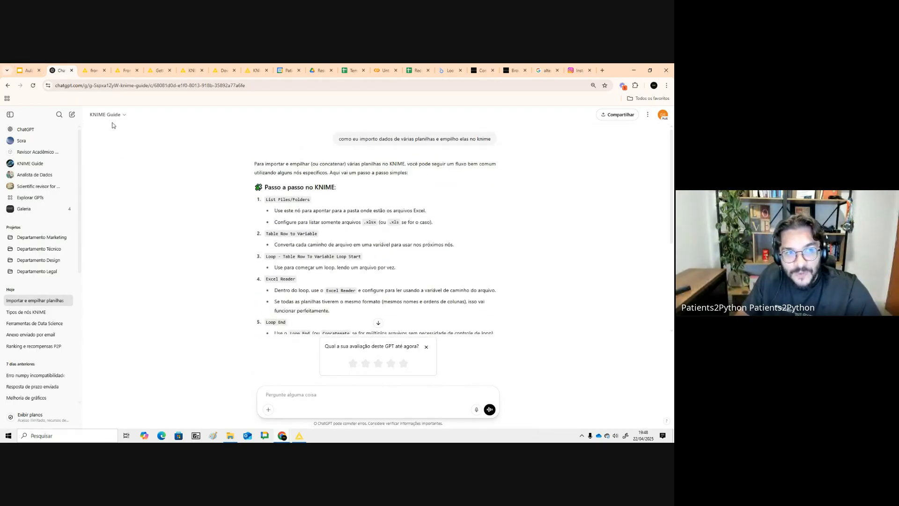
{"action": "left_click_drag", "start_coordinate": [278, 188], "coordinate": [336, 187]}
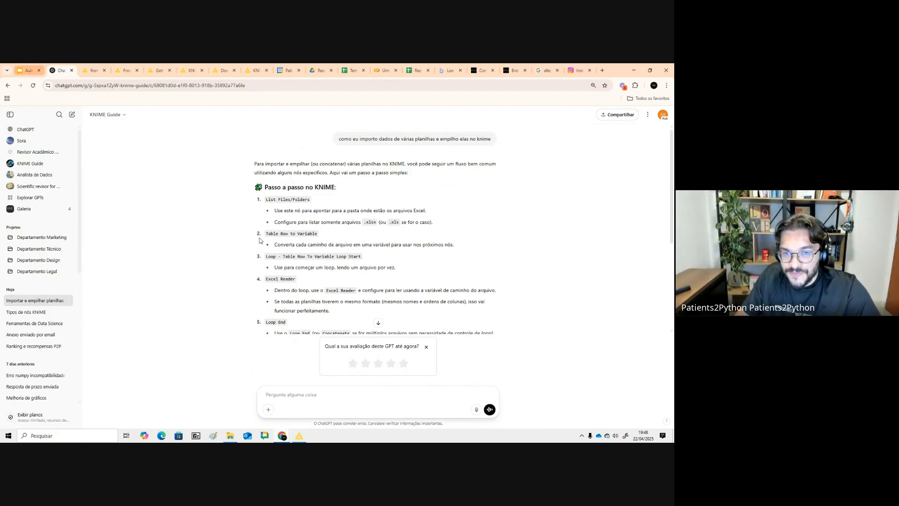
{"action": "scroll", "coordinate": [228, 225], "scroll_direction": "down", "scroll_amount": 5}
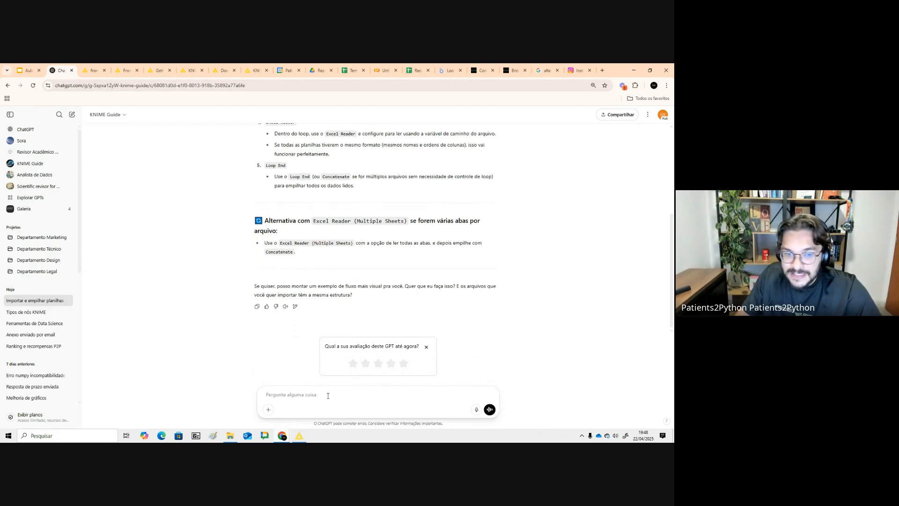
- Switch to KNIME and create a new workflow named Teste in the local space
{"action": "left_click", "coordinate": [300, 434]}
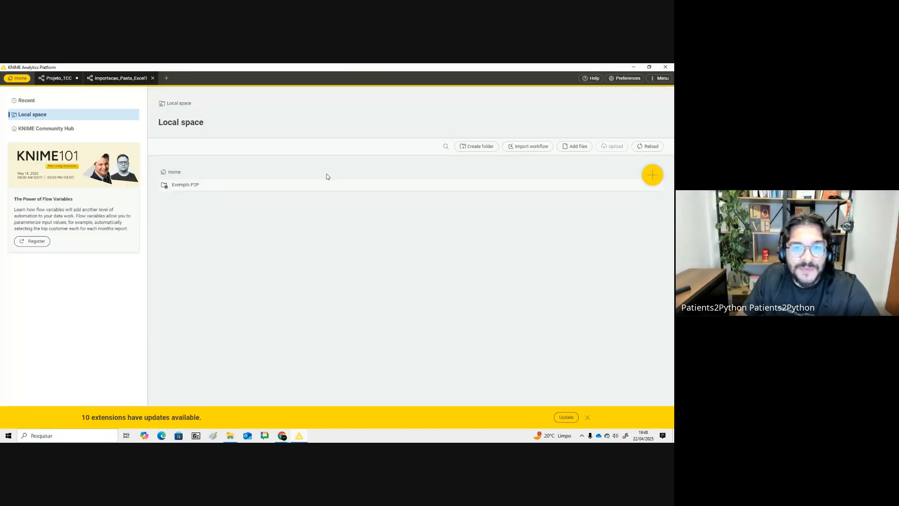
{"action": "left_click", "coordinate": [652, 174]}
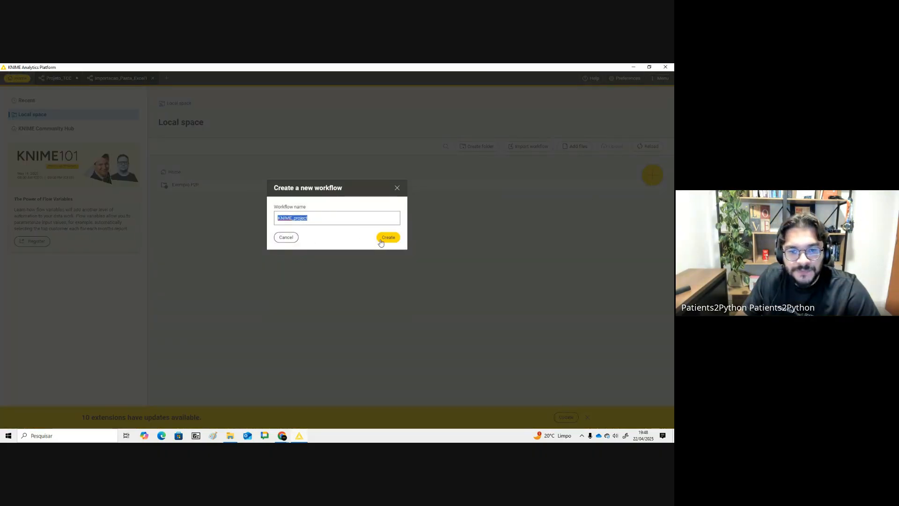
{"action": "type", "text": "Teste"}
{"action": "key", "text": "Return"}
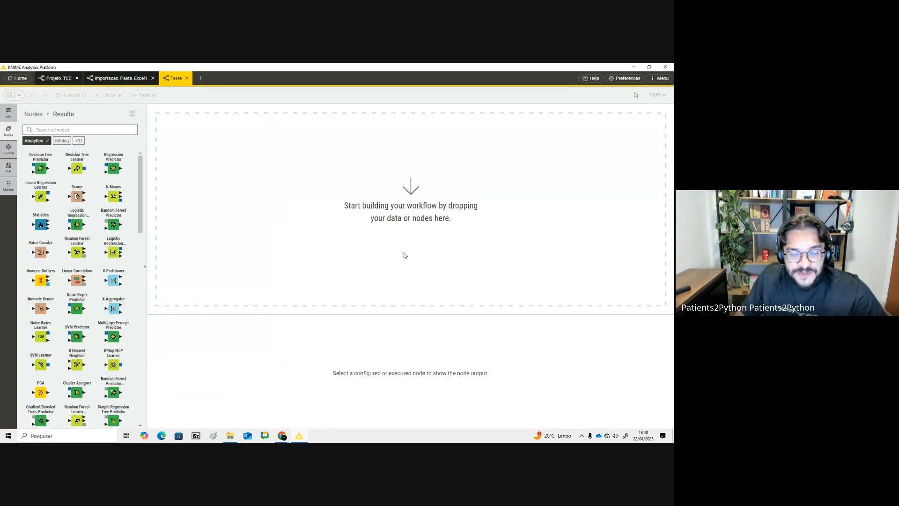
- Revisit the answer's Excel Reader (Multiple Sheets) alternative in ChatGPT and return to the workflow
{"action": "key", "text": "alt+Tab"}
{"action": "left_click_drag", "start_coordinate": [314, 223], "coordinate": [404, 230]}
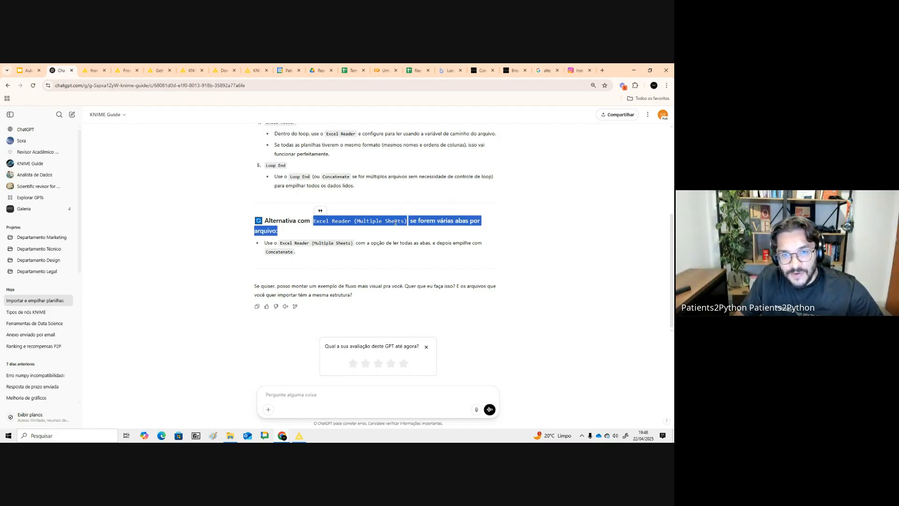
{"action": "left_click", "coordinate": [340, 222]}
{"action": "key", "text": "alt+Tab"}
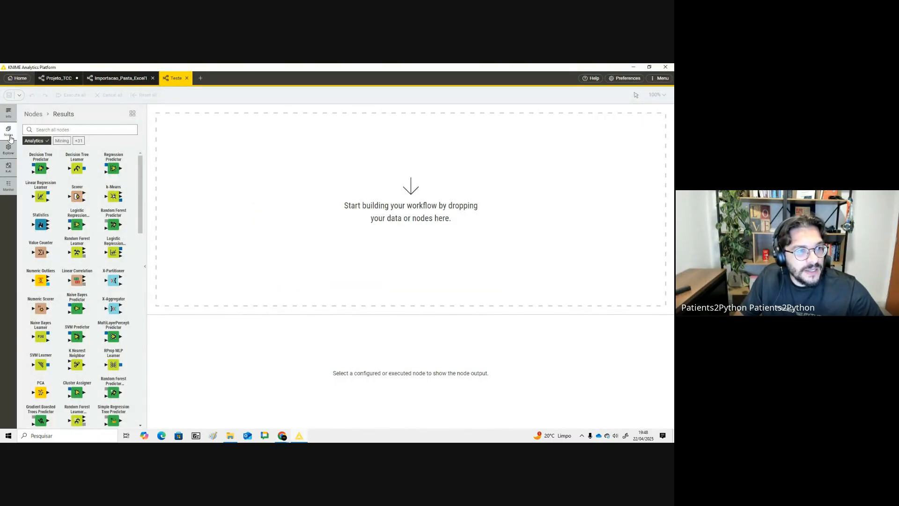
- Search the node repository for excel and add an Excel Reader node to the empty workflow
{"action": "left_click", "coordinate": [48, 132]}
{"action": "type", "text": "ex"}
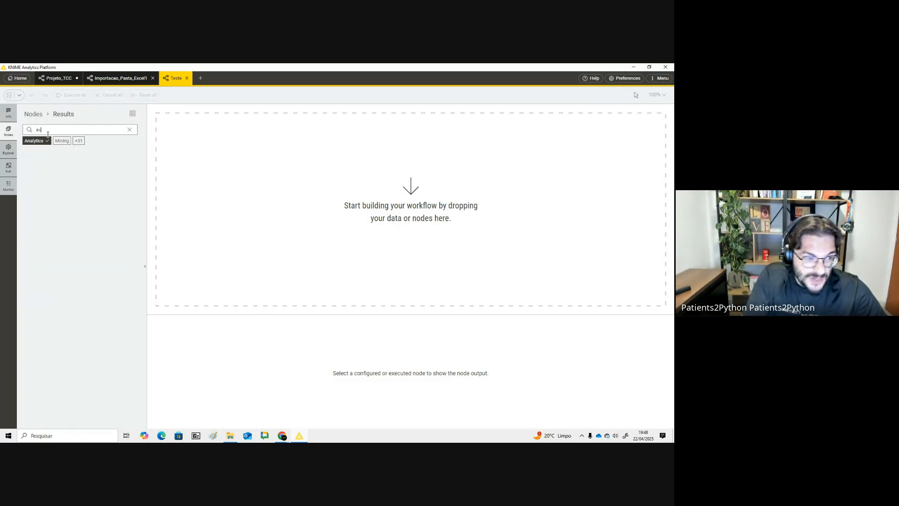
{"action": "type", "text": "cel"}
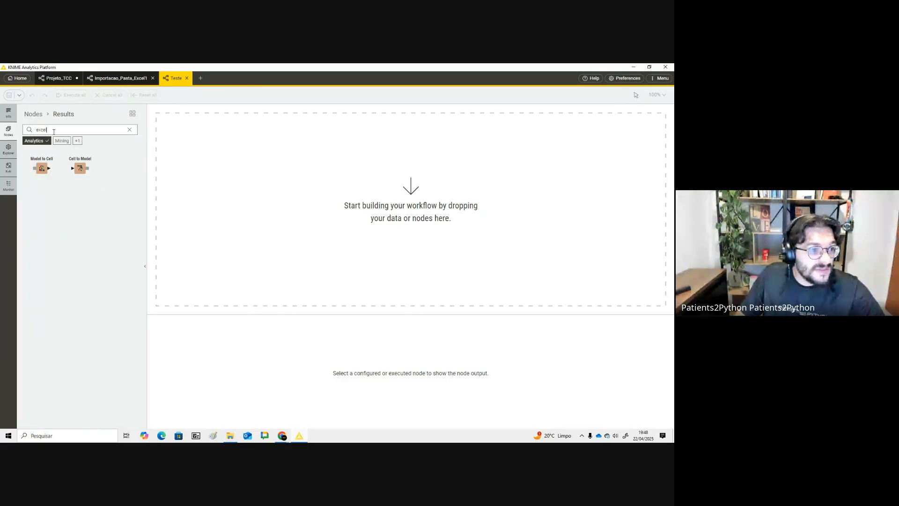
{"action": "left_click", "coordinate": [130, 129]}
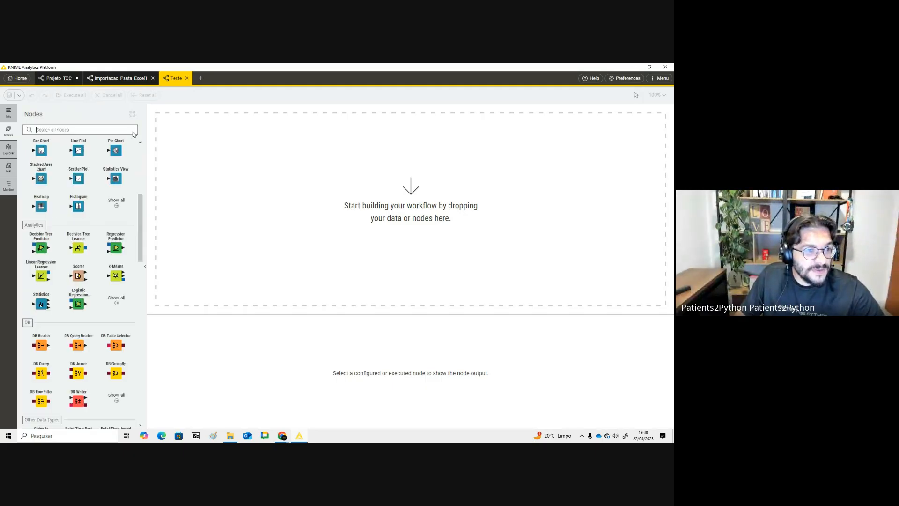
{"action": "type", "text": "excel"}
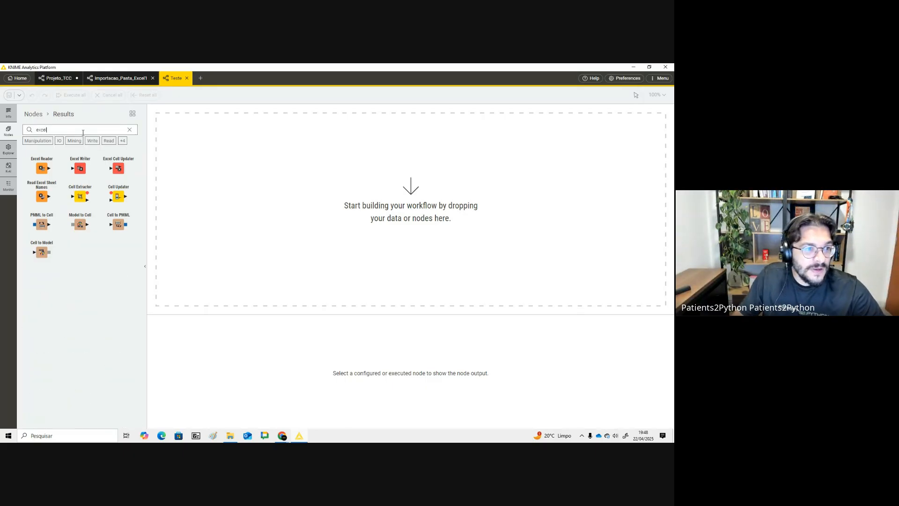
{"action": "left_click", "coordinate": [130, 129]}
{"action": "scroll", "coordinate": [27, 168], "scroll_direction": "up", "scroll_amount": 5}
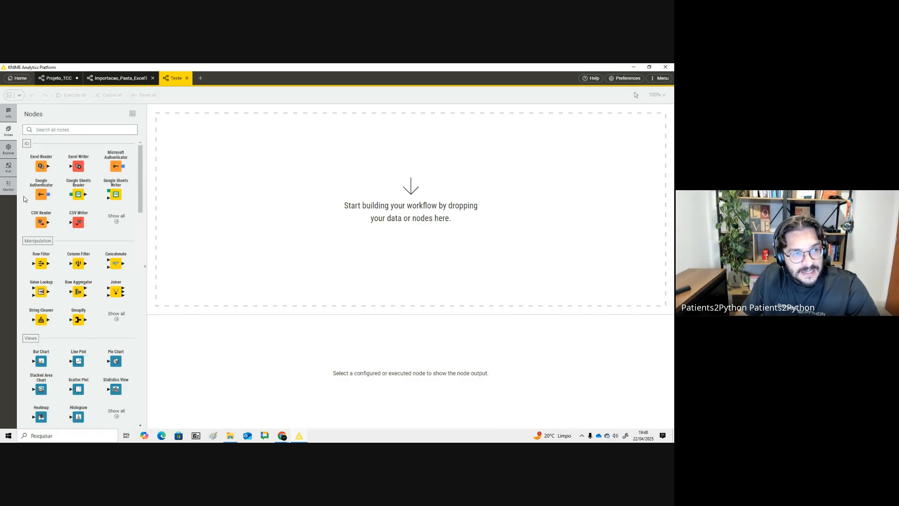
{"action": "scroll", "coordinate": [65, 249], "scroll_direction": "down", "scroll_amount": 3}
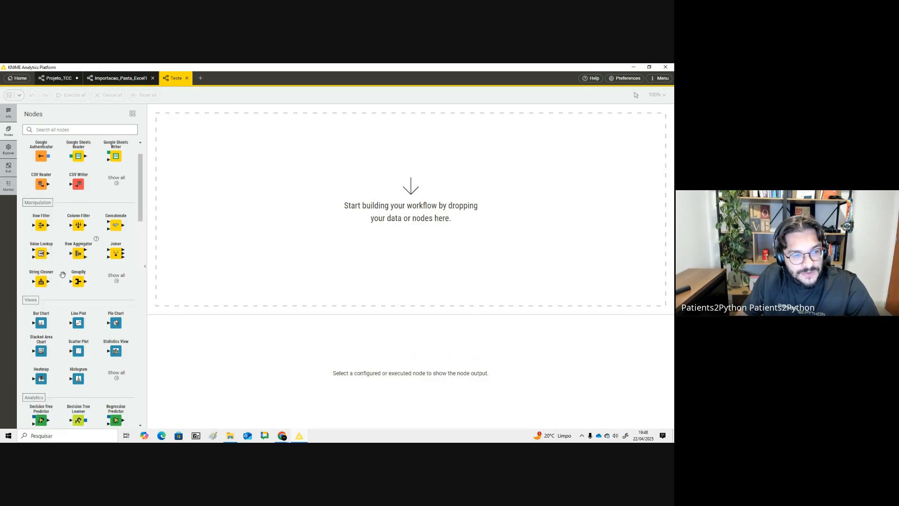
{"action": "scroll", "coordinate": [109, 241], "scroll_direction": "down", "scroll_amount": 4}
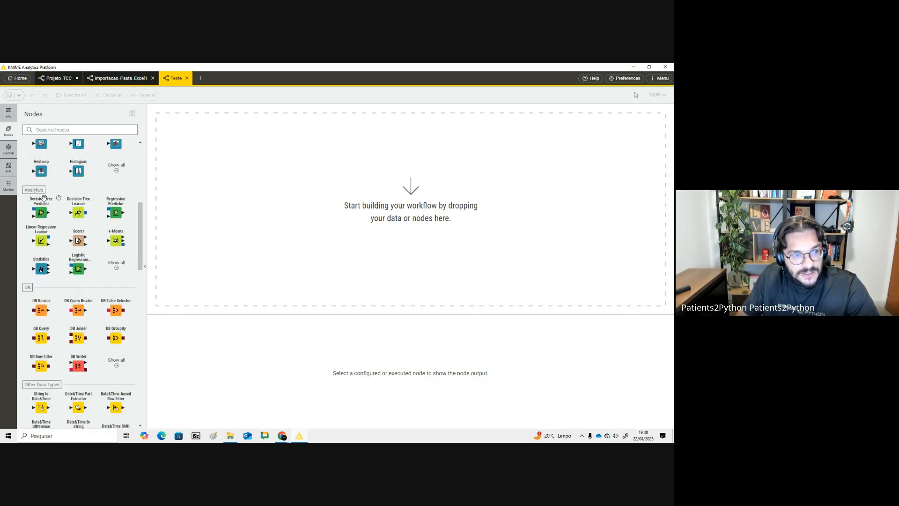
{"action": "scroll", "coordinate": [109, 240], "scroll_direction": "down", "scroll_amount": 3}
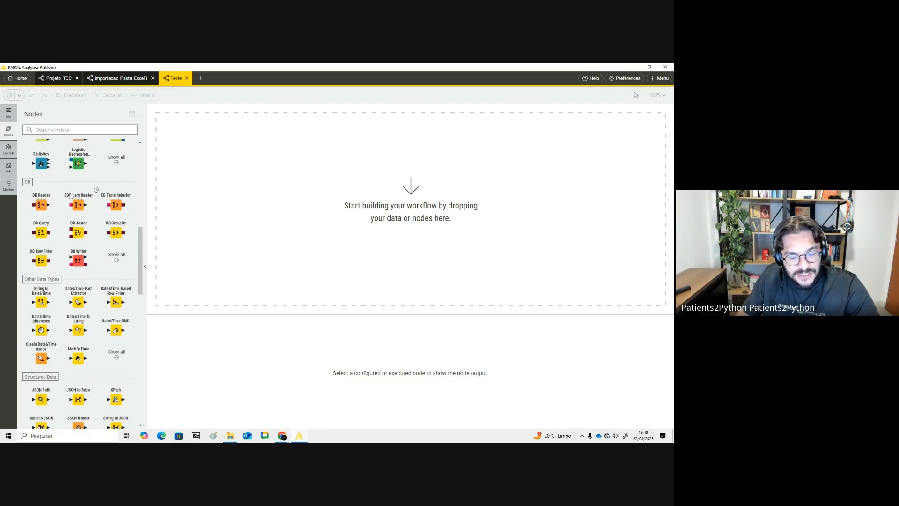
{"action": "scroll", "coordinate": [98, 272], "scroll_direction": "up", "scroll_amount": 10}
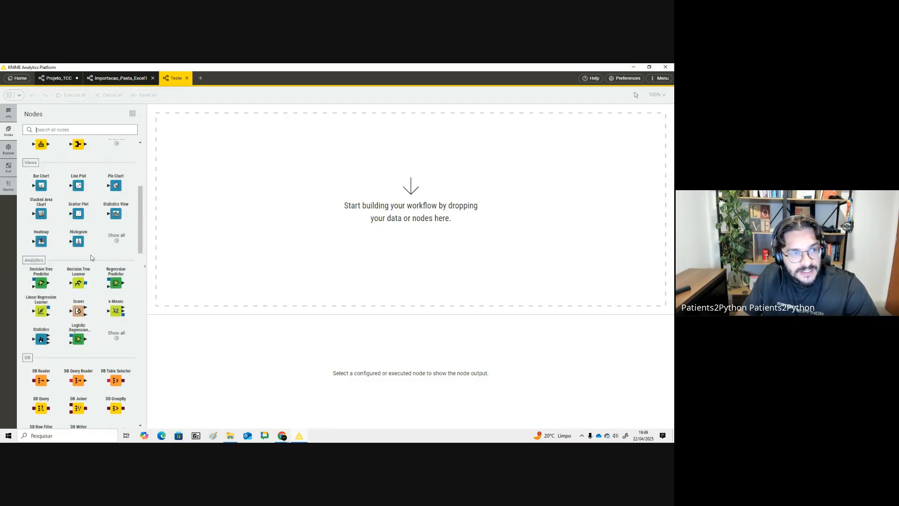
{"action": "type", "text": "excel"}
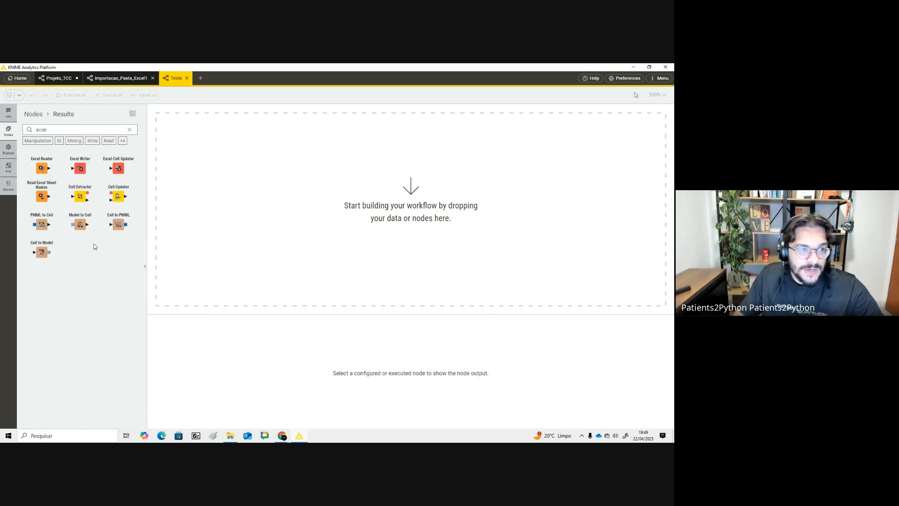
{"action": "left_click_drag", "start_coordinate": [42, 168], "coordinate": [317, 187]}
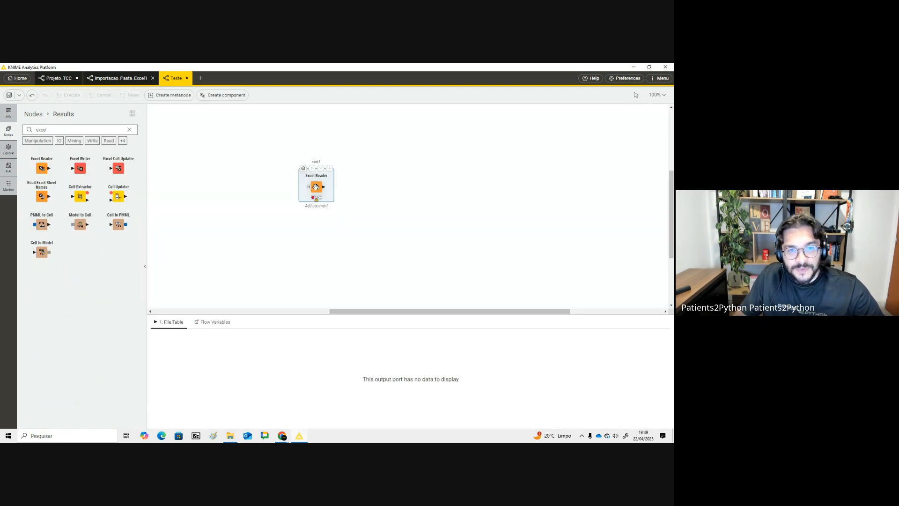
- Open the Excel Reader configuration and set its mode to Files in folder
{"action": "left_click", "coordinate": [303, 168]}
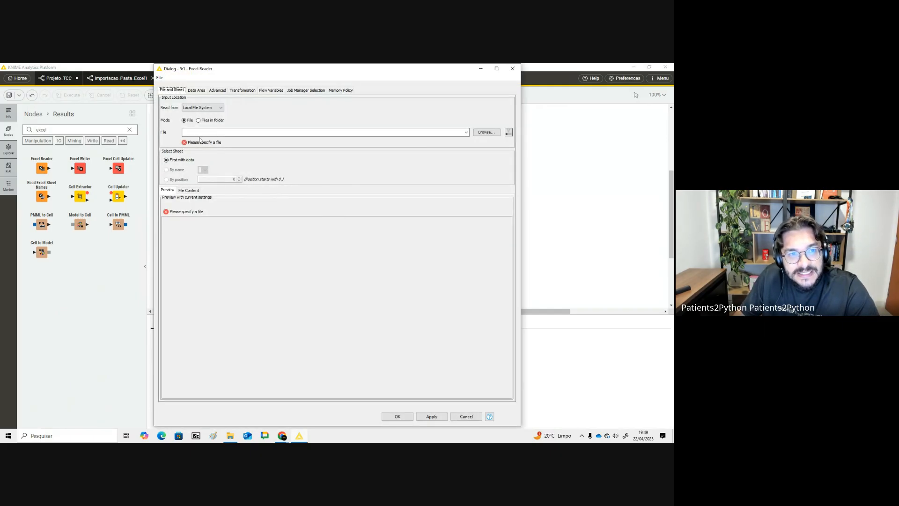
{"action": "left_click", "coordinate": [198, 121]}
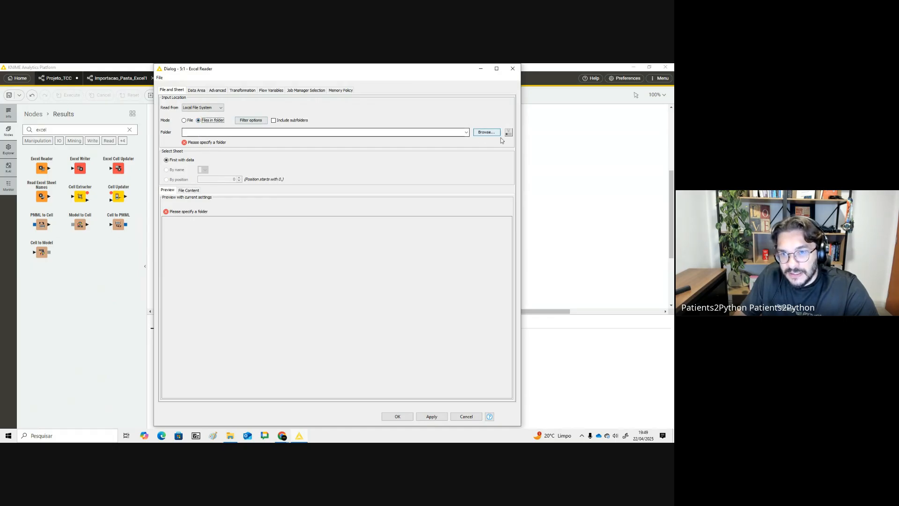
- Browse for the input folder, navigating through the desktop folders to P2P > Knime
{"action": "left_click", "coordinate": [486, 132]}
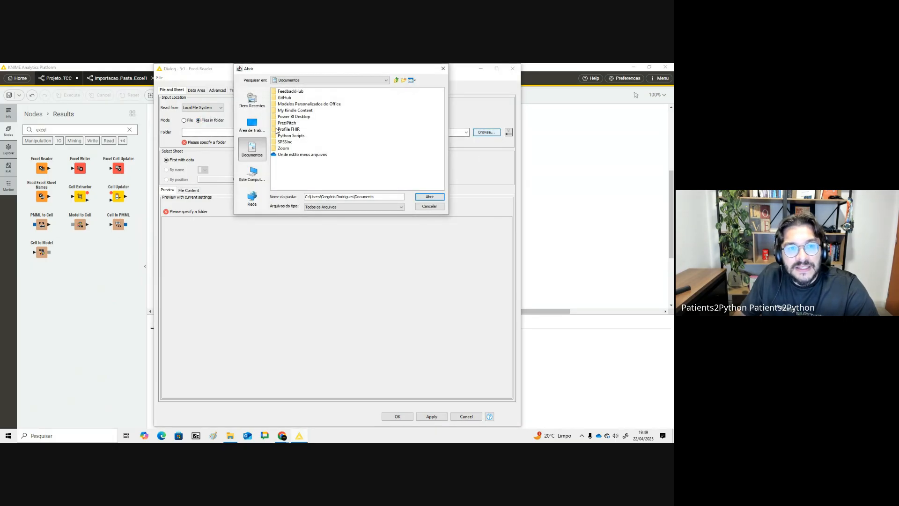
{"action": "left_click", "coordinate": [252, 124]}
{"action": "left_click", "coordinate": [285, 142]}
{"action": "double_click", "coordinate": [285, 142]}
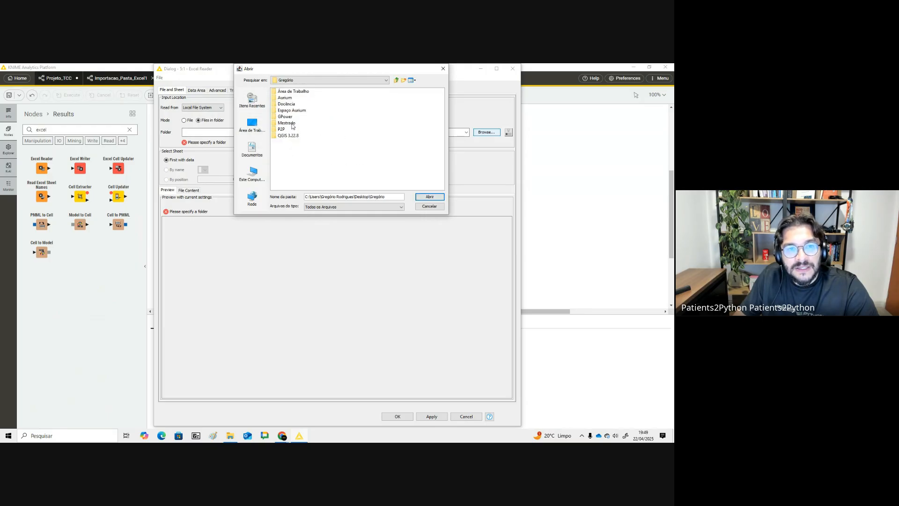
{"action": "double_click", "coordinate": [287, 129]}
{"action": "double_click", "coordinate": [286, 105]}
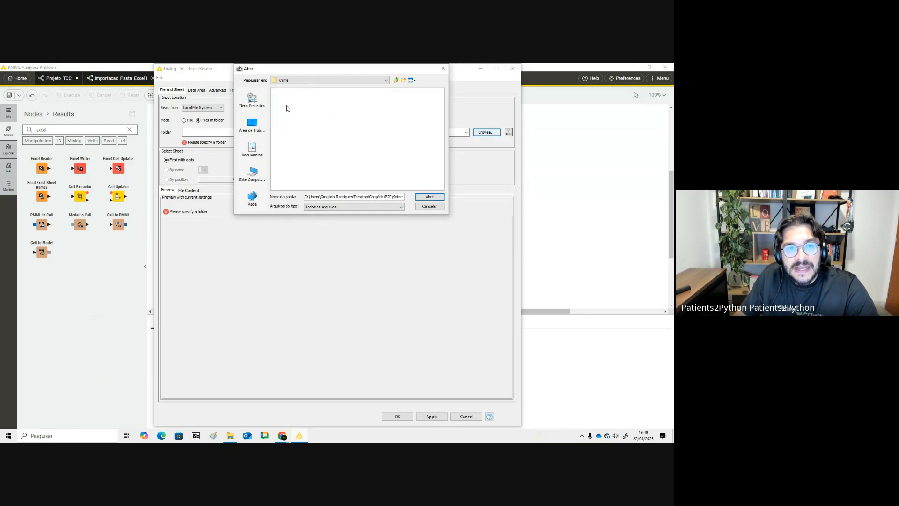
- Open File Explorer and navigate from the Desktop to the P2P > Knime folder
{"action": "left_click", "coordinate": [230, 435]}
{"action": "left_click", "coordinate": [283, 253]}
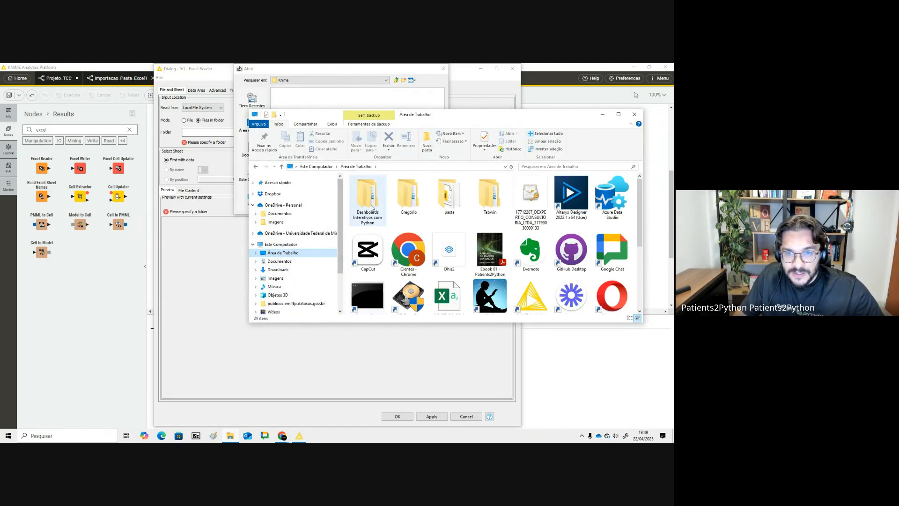
{"action": "double_click", "coordinate": [409, 192]}
{"action": "left_click", "coordinate": [379, 236]}
{"action": "double_click", "coordinate": [380, 233]}
{"action": "double_click", "coordinate": [368, 201]}
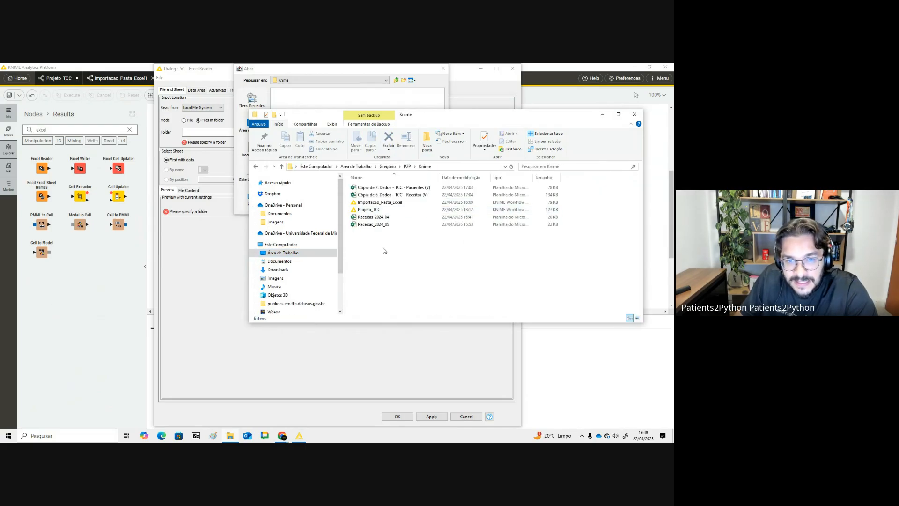
- Create a new folder named Receitas inside the Knime folder
{"action": "right_click", "coordinate": [382, 252]}
{"action": "mouse_move", "coordinate": [431, 374]}
{"action": "left_click", "coordinate": [510, 256]}
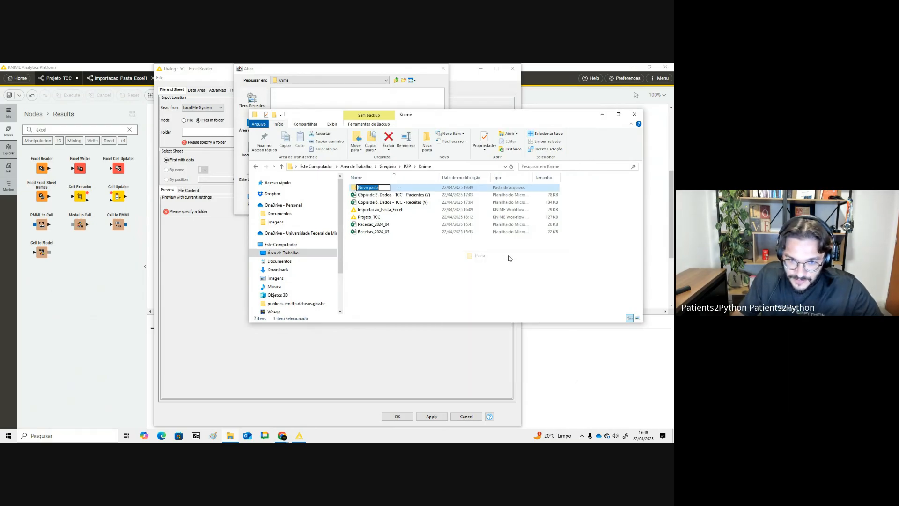
{"action": "type", "text": "Receitas"}
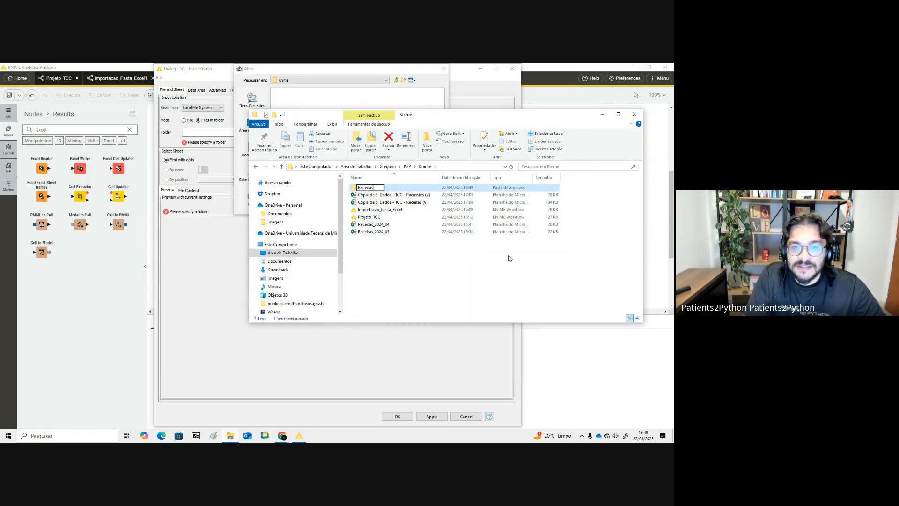
{"action": "key", "text": "Return"}
- Move both Receitas_2024 spreadsheets into the Receitas folder and open it to check the files
{"action": "left_click", "coordinate": [382, 232]}
{"action": "left_click_drag", "start_coordinate": [383, 227], "coordinate": [368, 187]}
{"action": "double_click", "coordinate": [366, 188]}
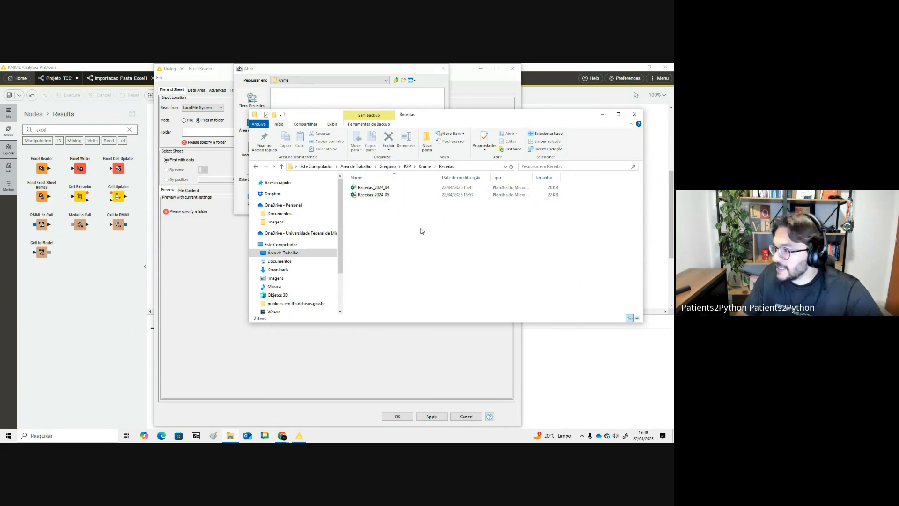
{"action": "left_click", "coordinate": [377, 187]}
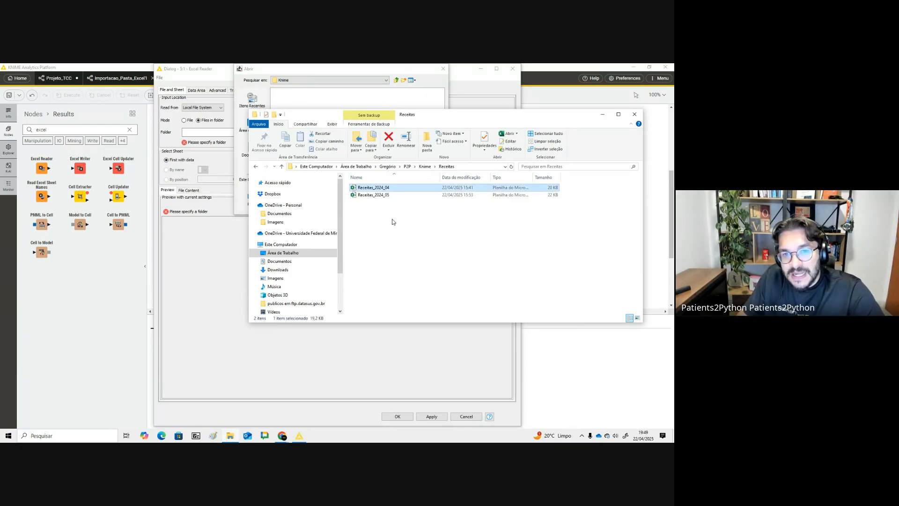
{"action": "left_click", "coordinate": [387, 195]}
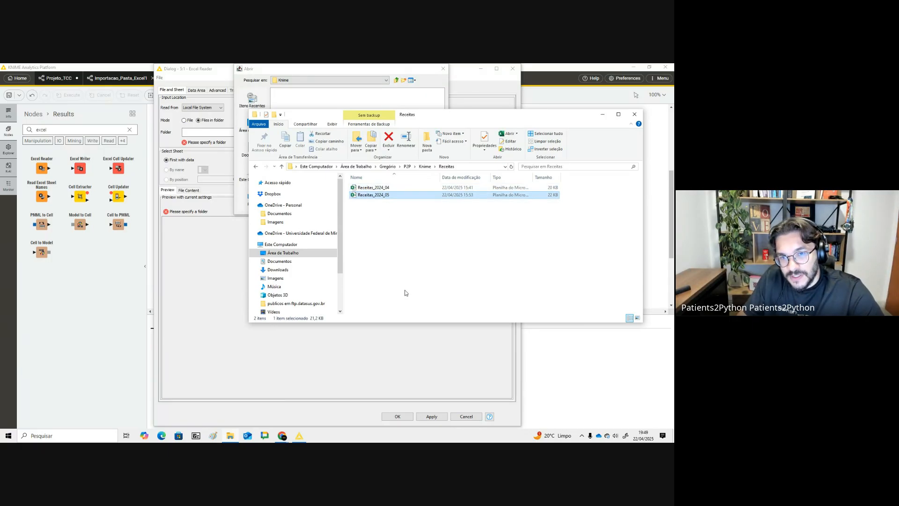
{"action": "left_click", "coordinate": [603, 115]}
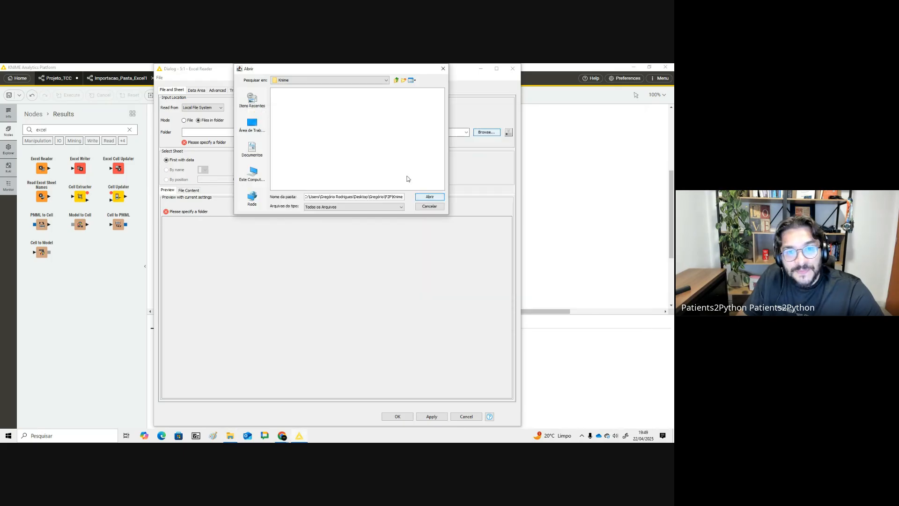
- Browse again and choose the P2P > Knime > Receitas folder as the Excel Reader's input folder
{"action": "left_click", "coordinate": [434, 207]}
{"action": "left_click", "coordinate": [492, 133]}
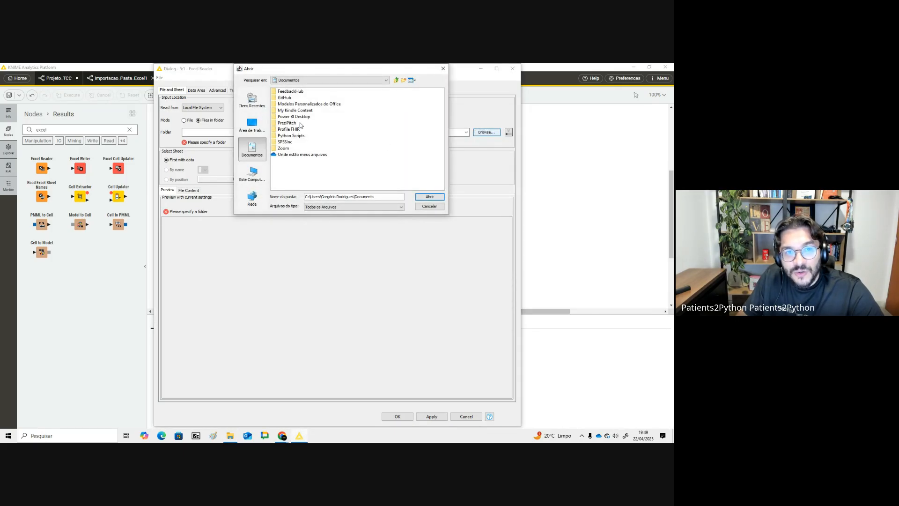
{"action": "left_click", "coordinate": [252, 125]}
{"action": "left_click", "coordinate": [287, 143]}
{"action": "double_click", "coordinate": [287, 142]}
{"action": "double_click", "coordinate": [282, 132]}
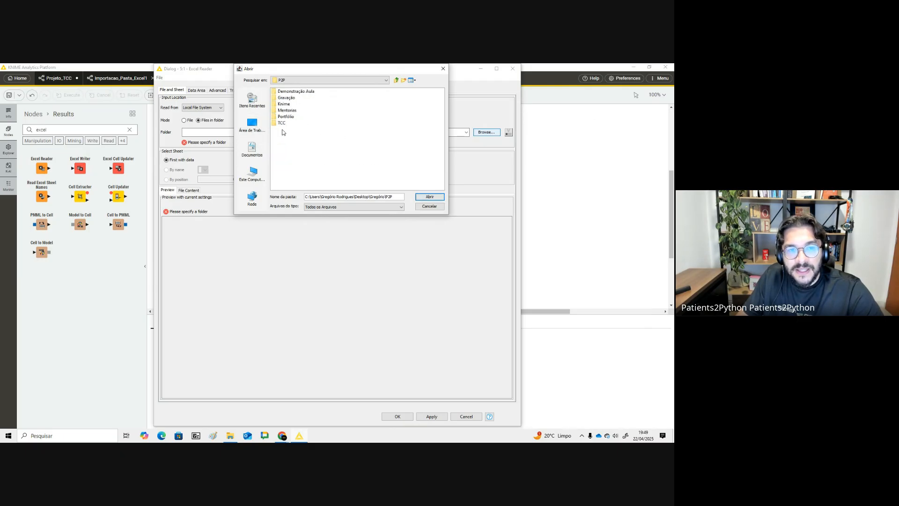
{"action": "double_click", "coordinate": [284, 104]}
{"action": "left_click", "coordinate": [286, 91]}
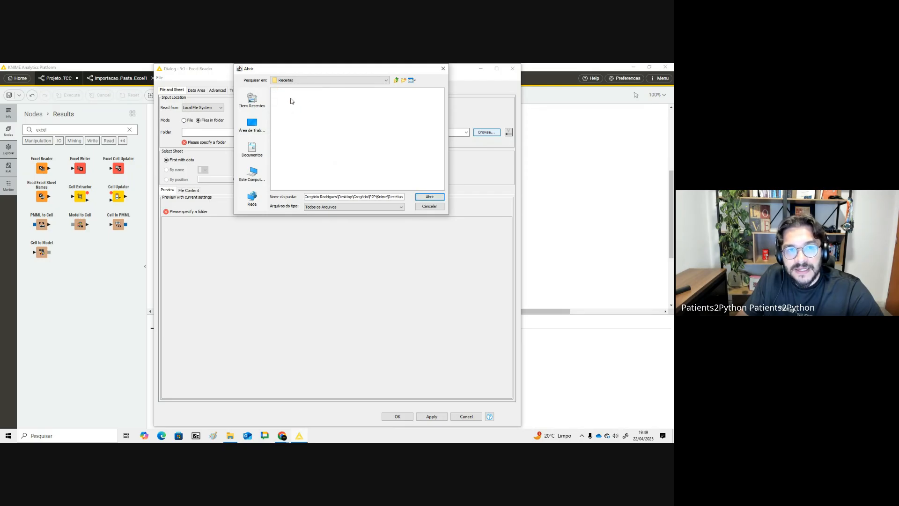
{"action": "key", "text": "Return"}
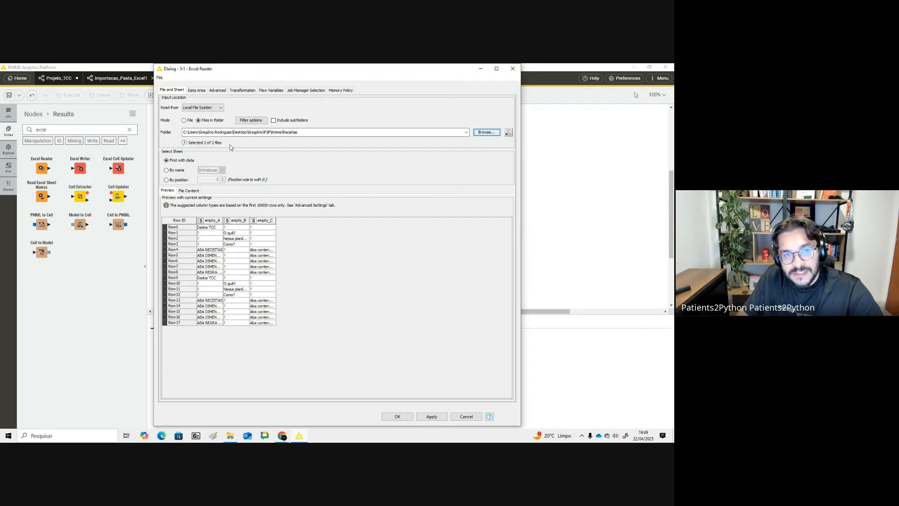
- Select the sheet by name as Receitas and confirm the Excel Reader configuration
{"action": "left_click", "coordinate": [176, 170]}
{"action": "left_click", "coordinate": [222, 170]}
{"action": "left_click", "coordinate": [216, 182]}
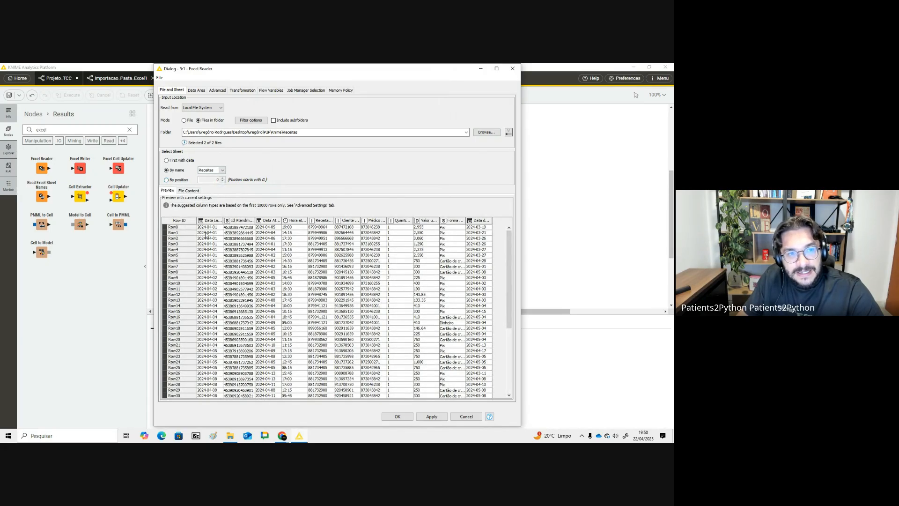
{"action": "left_click", "coordinate": [406, 416]}
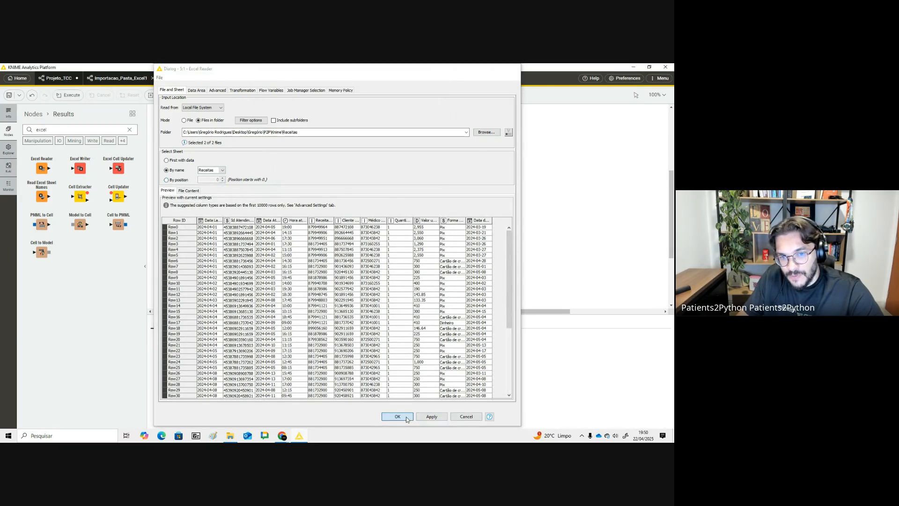
{"action": "left_click", "coordinate": [305, 169]}
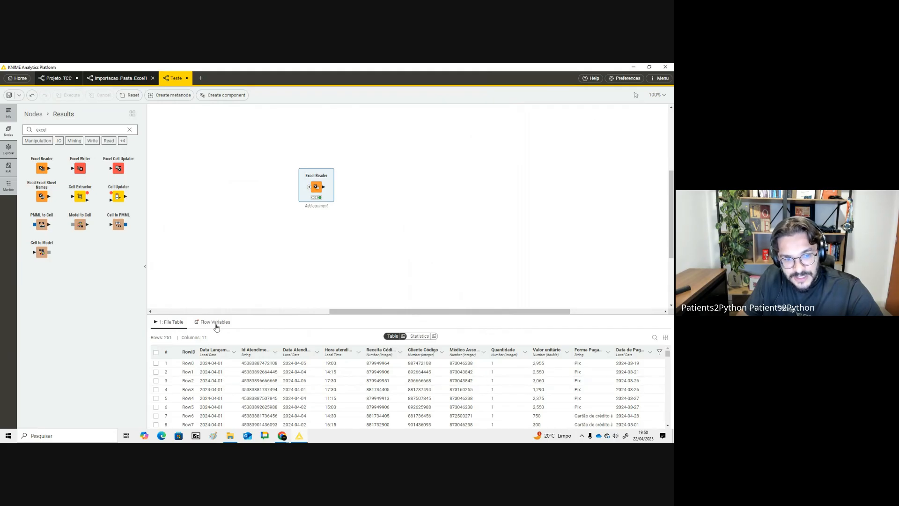
- Examine the Excel Reader's output table and its statistics view
{"action": "scroll", "coordinate": [241, 383], "scroll_direction": "down", "scroll_amount": 12}
{"action": "scroll", "coordinate": [242, 383], "scroll_direction": "down", "scroll_amount": 17}
{"action": "scroll", "coordinate": [220, 388], "scroll_direction": "up", "scroll_amount": 8}
{"action": "scroll", "coordinate": [224, 383], "scroll_direction": "down", "scroll_amount": 16}
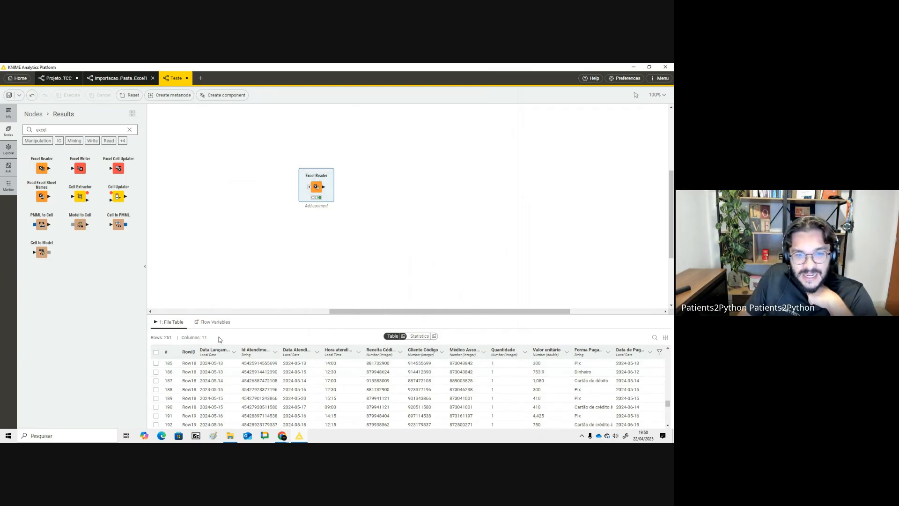
{"action": "left_click", "coordinate": [419, 336]}
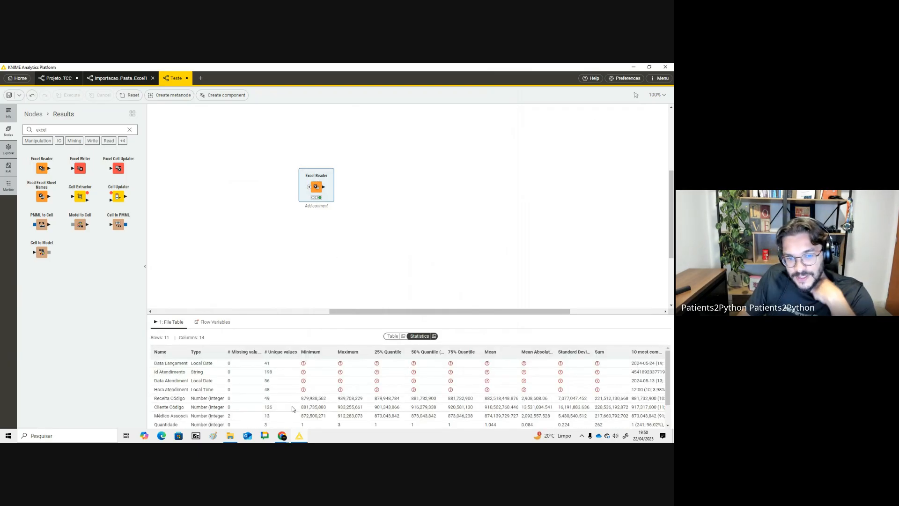
{"action": "scroll", "coordinate": [372, 405], "scroll_direction": "down", "scroll_amount": 1}
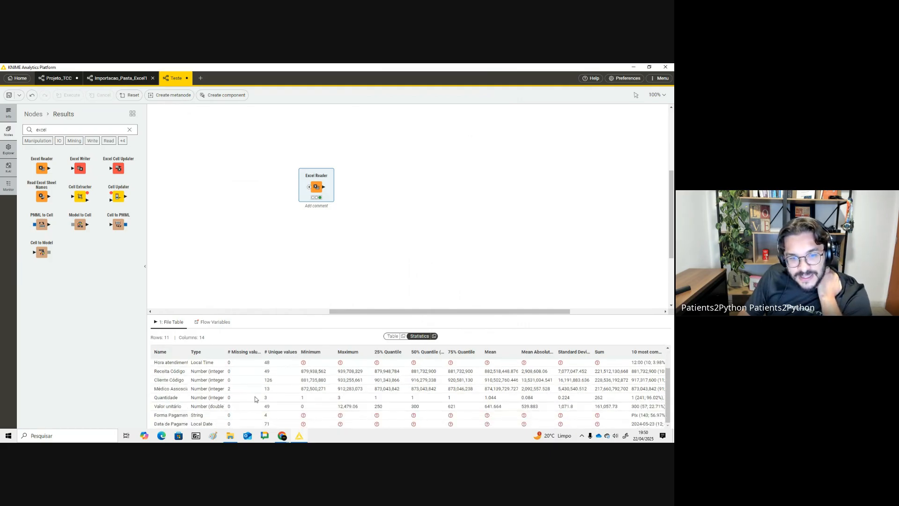
{"action": "scroll", "coordinate": [290, 400], "scroll_direction": "up", "scroll_amount": 1}
{"action": "scroll", "coordinate": [333, 401], "scroll_direction": "down", "scroll_amount": 1}
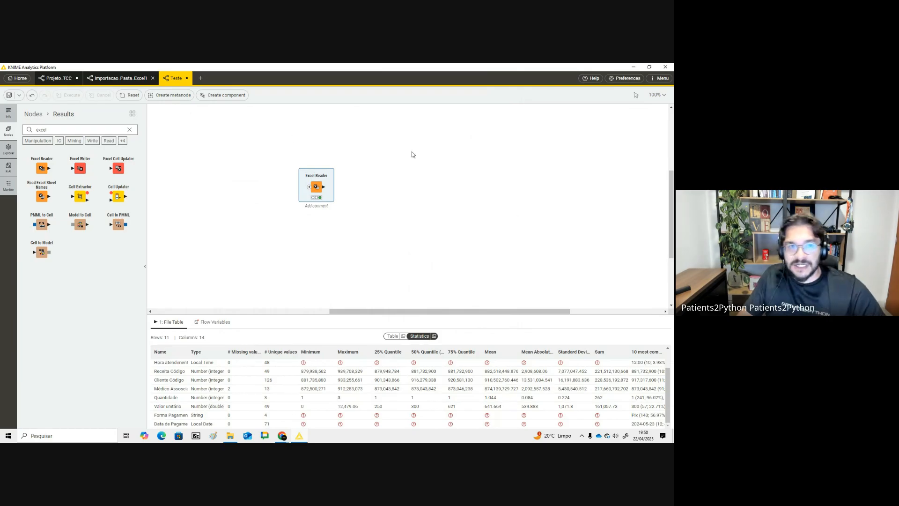
- Open column statistics for the Data Atendimento column in the Receitas_2024_04 Google Sheet
{"action": "key", "text": "alt+Tab"}
{"action": "key", "text": "alt+Tab"}
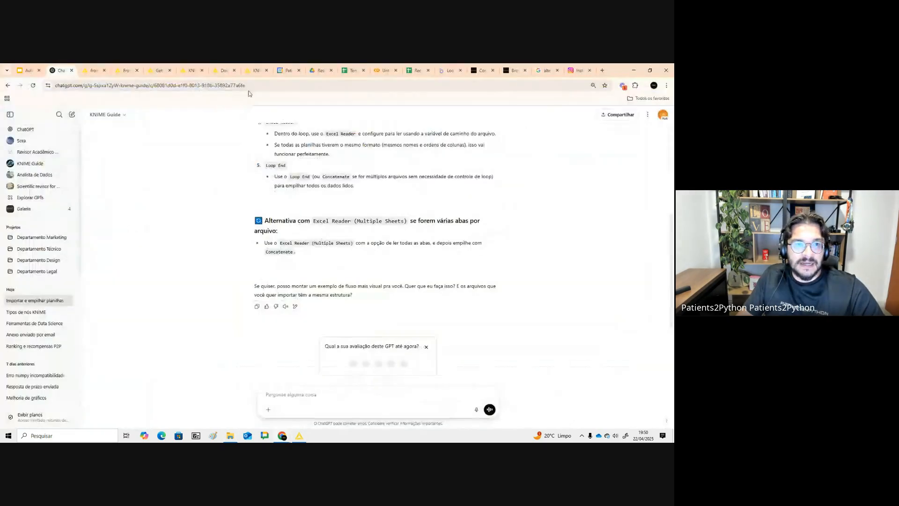
{"action": "left_click", "coordinate": [352, 71]}
{"action": "left_click", "coordinate": [416, 70]}
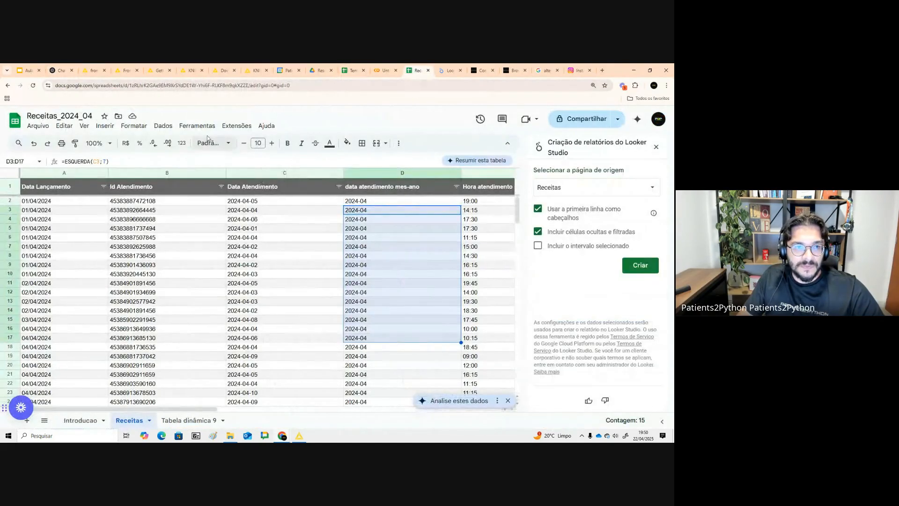
{"action": "left_click", "coordinate": [248, 173]}
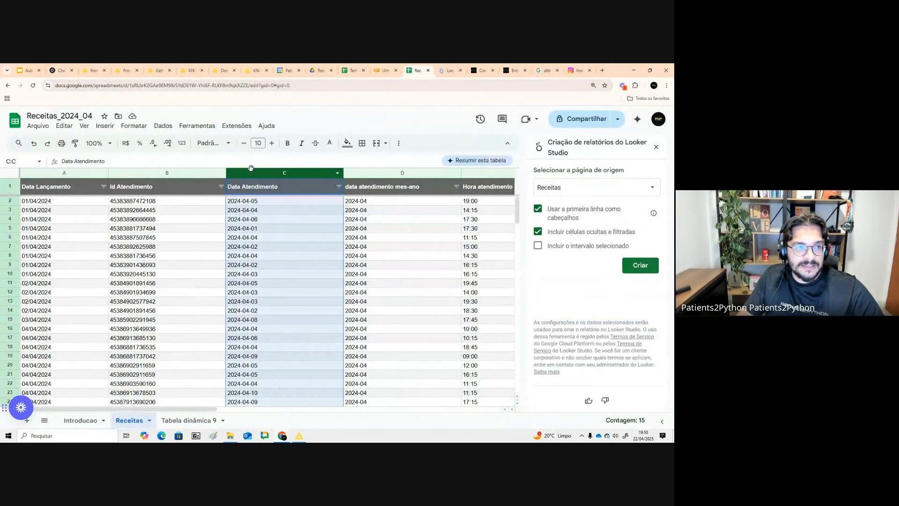
{"action": "left_click", "coordinate": [167, 127]}
{"action": "mouse_move", "coordinate": [163, 125]}
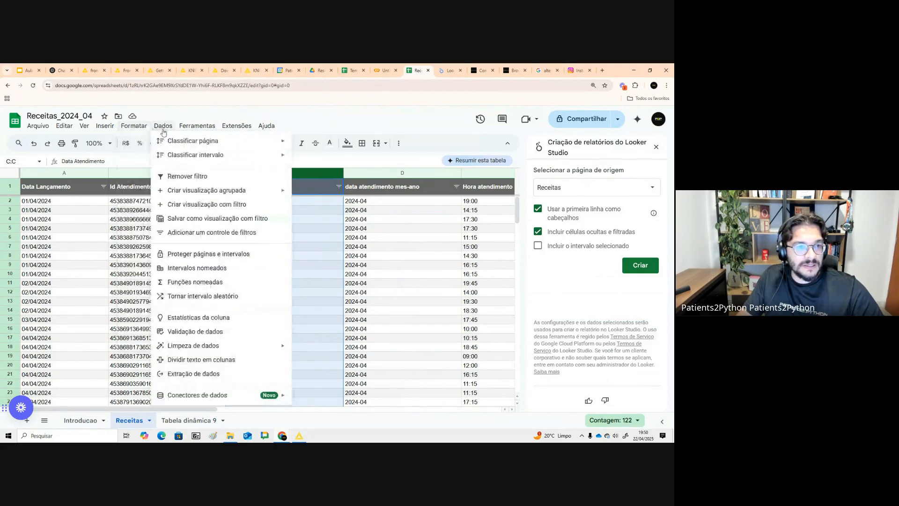
{"action": "left_click", "coordinate": [190, 318]}
{"action": "scroll", "coordinate": [607, 328], "scroll_direction": "down", "scroll_amount": 3}
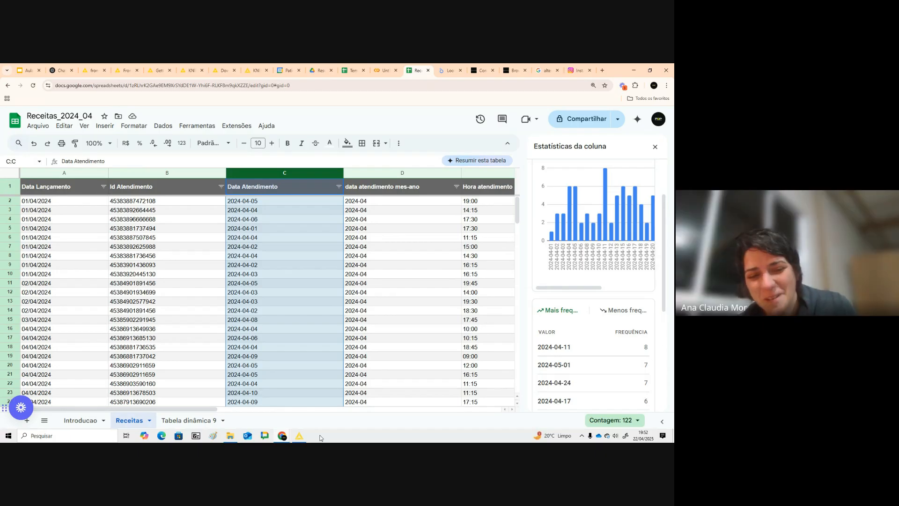
{"action": "left_click", "coordinate": [300, 436]}
{"action": "left_click_drag", "start_coordinate": [264, 152], "coordinate": [345, 203]}
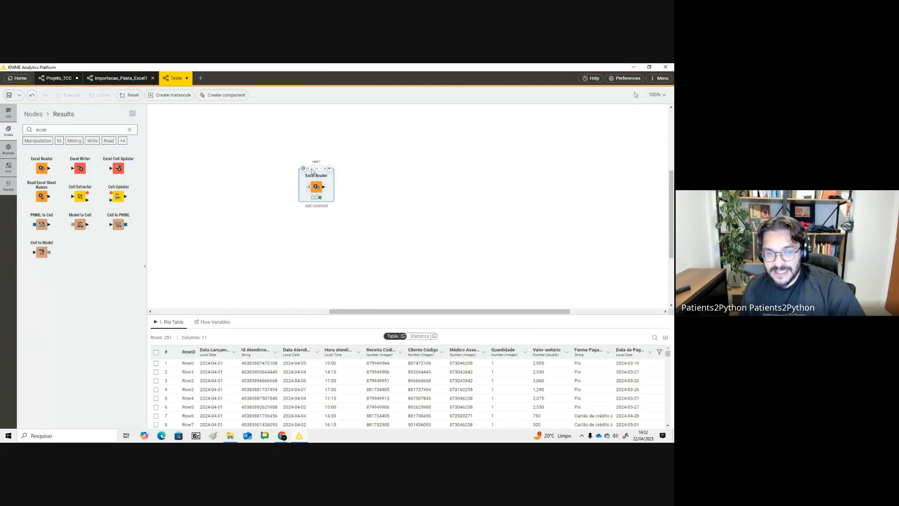
{"action": "left_click_drag", "start_coordinate": [119, 169], "coordinate": [368, 186]}
{"action": "left_click", "coordinate": [328, 187]}
{"action": "left_click", "coordinate": [374, 185]}
{"action": "double_click", "coordinate": [375, 185]}
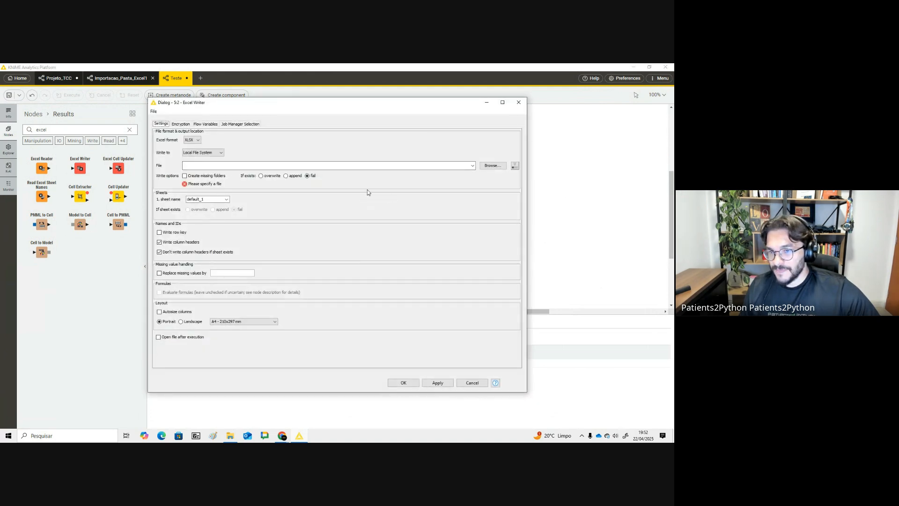
{"action": "left_click", "coordinate": [519, 102]}
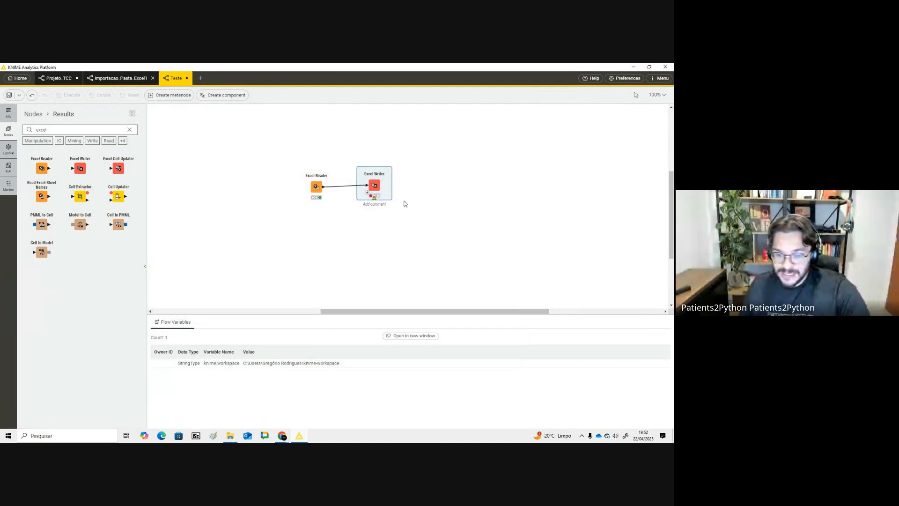
{"action": "key", "text": "Delete"}
{"action": "double_click", "coordinate": [61, 129]}
{"action": "type", "text": "googl"}
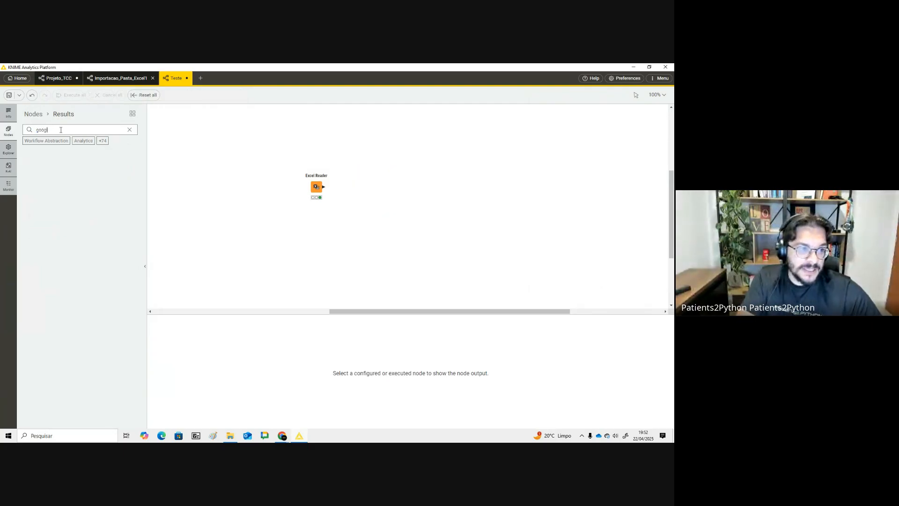
{"action": "type", "text": "e"}
{"action": "left_click_drag", "start_coordinate": [118, 168], "coordinate": [360, 186]}
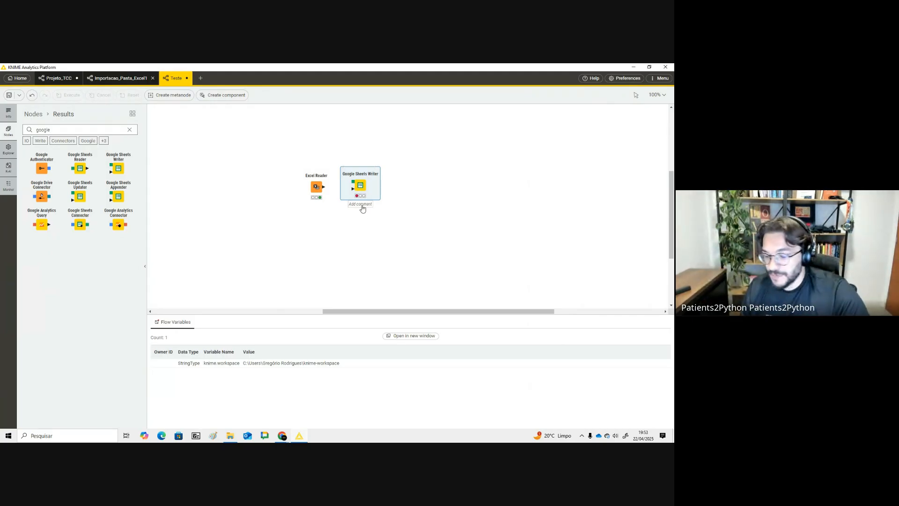
{"action": "key", "text": "Delete"}
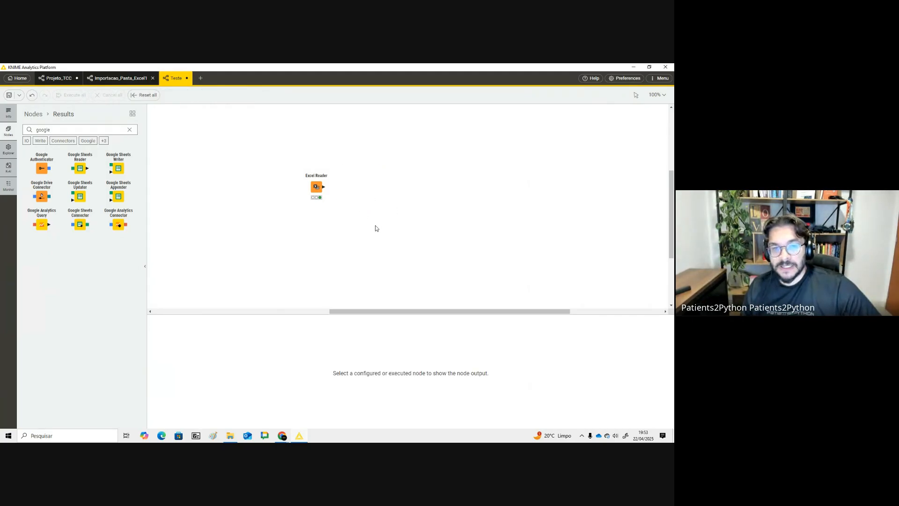
- Present the Tour slide of the Aula - Knime deck and return to the KNIME home screen
{"action": "key", "text": "alt+Tab"}
{"action": "left_click", "coordinate": [29, 71]}
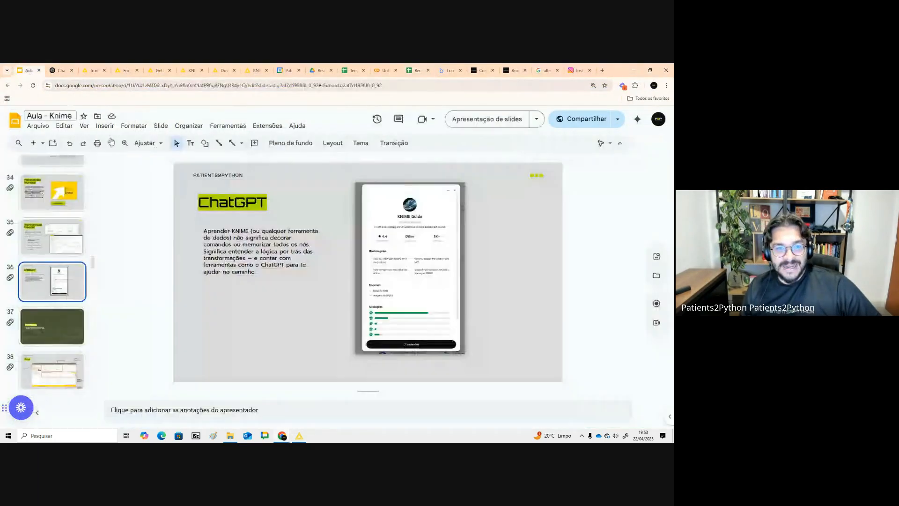
{"action": "scroll", "coordinate": [91, 260], "scroll_direction": "down", "scroll_amount": 2}
{"action": "left_click", "coordinate": [54, 71]}
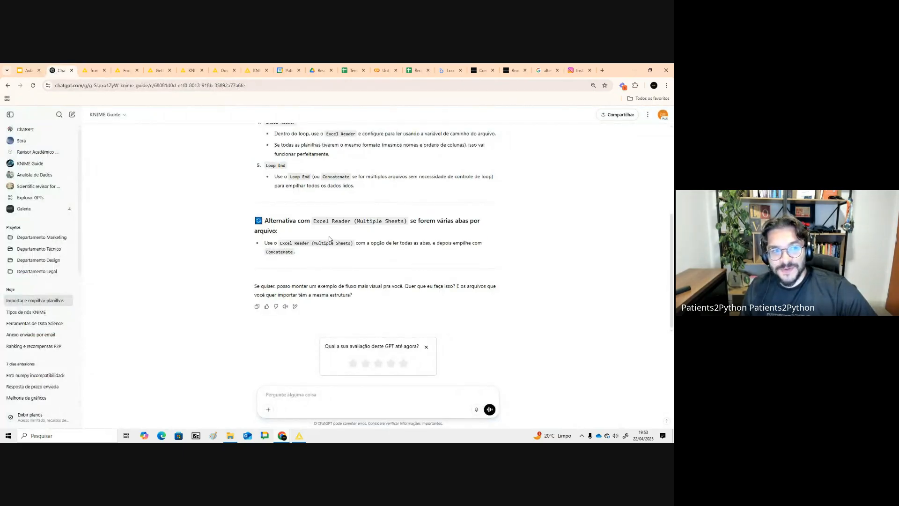
{"action": "left_click", "coordinate": [35, 71]}
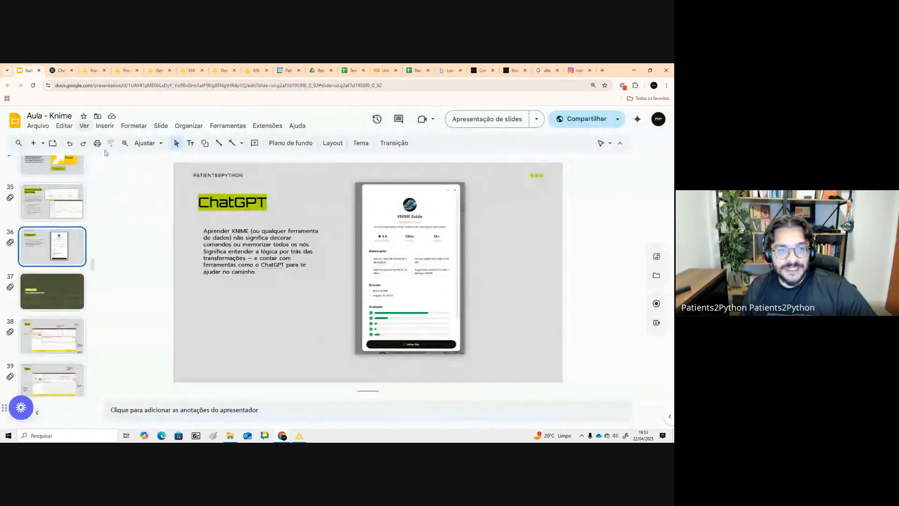
{"action": "key", "text": "Down"}
{"action": "left_click", "coordinate": [67, 338]}
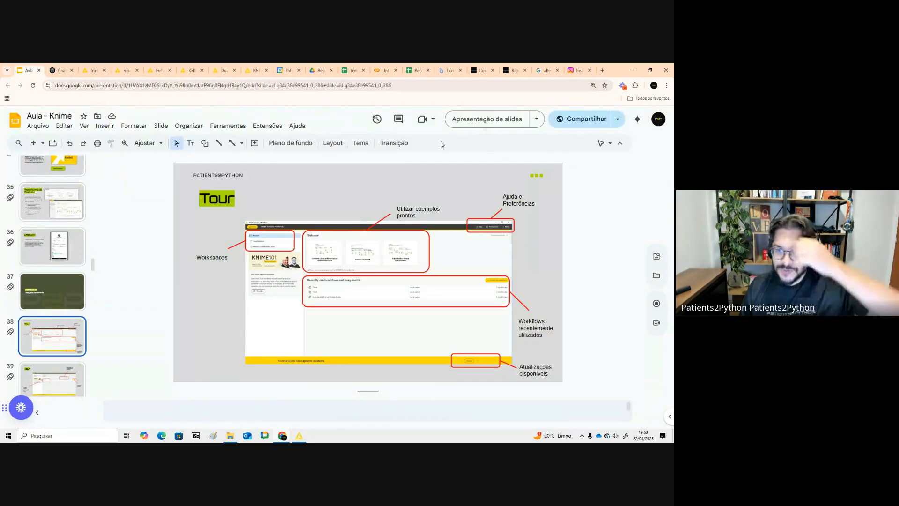
{"action": "left_click", "coordinate": [460, 124]}
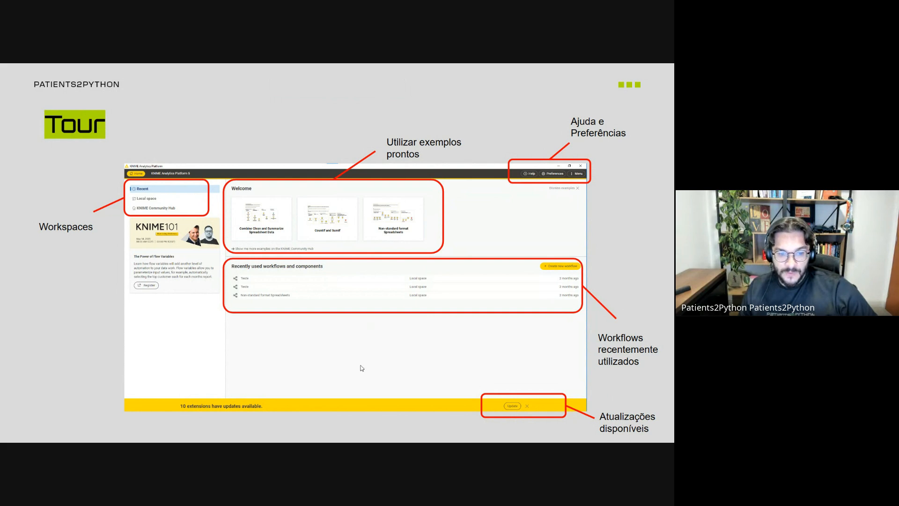
{"action": "key", "text": "Escape"}
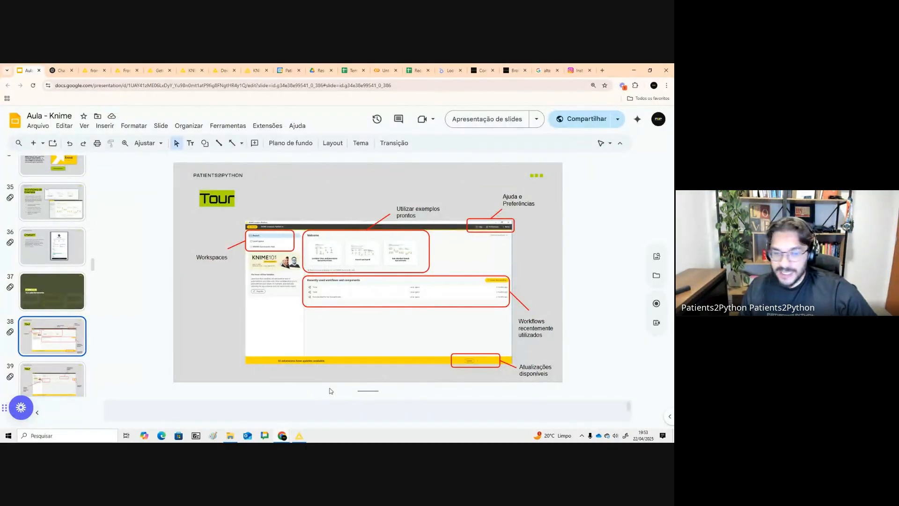
{"action": "key", "text": "alt+Tab"}
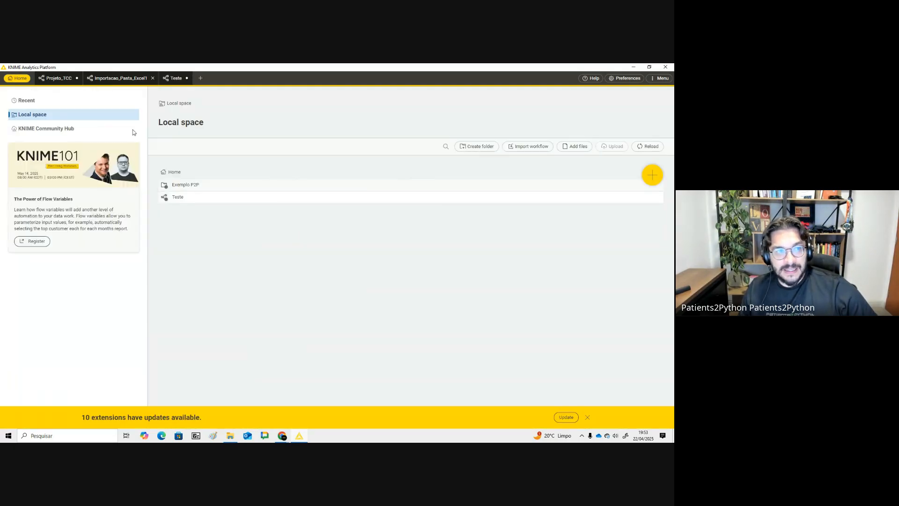
- Browse the recent workflows, the Exemplo P2P folder in the local space, and the Preferences dialog
{"action": "left_click", "coordinate": [71, 102]}
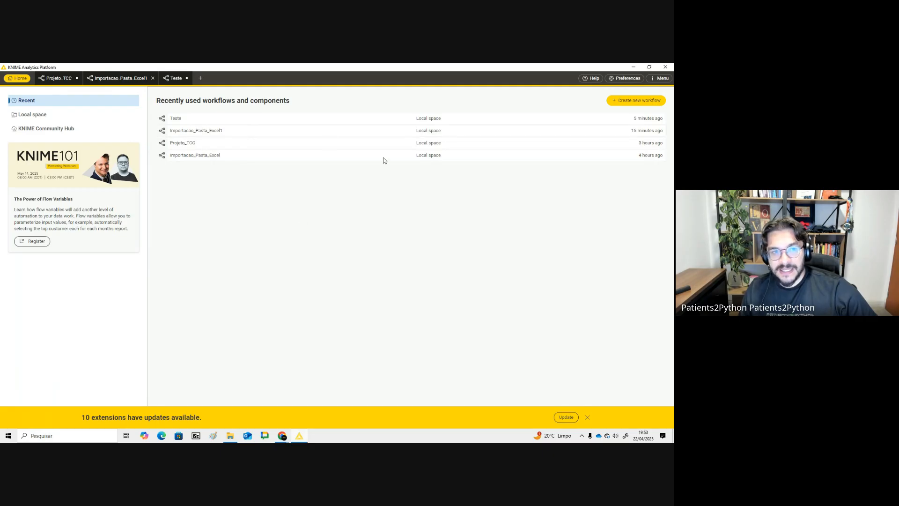
{"action": "left_click", "coordinate": [103, 115]}
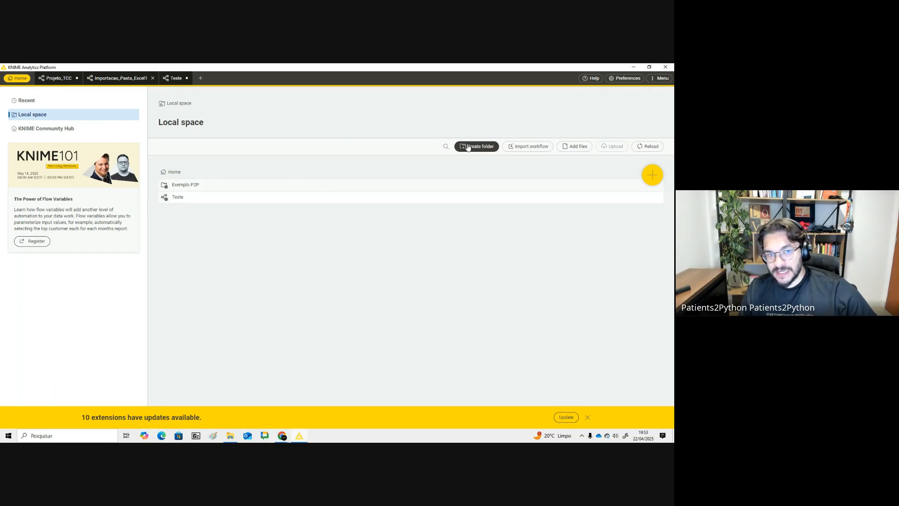
{"action": "double_click", "coordinate": [239, 189]}
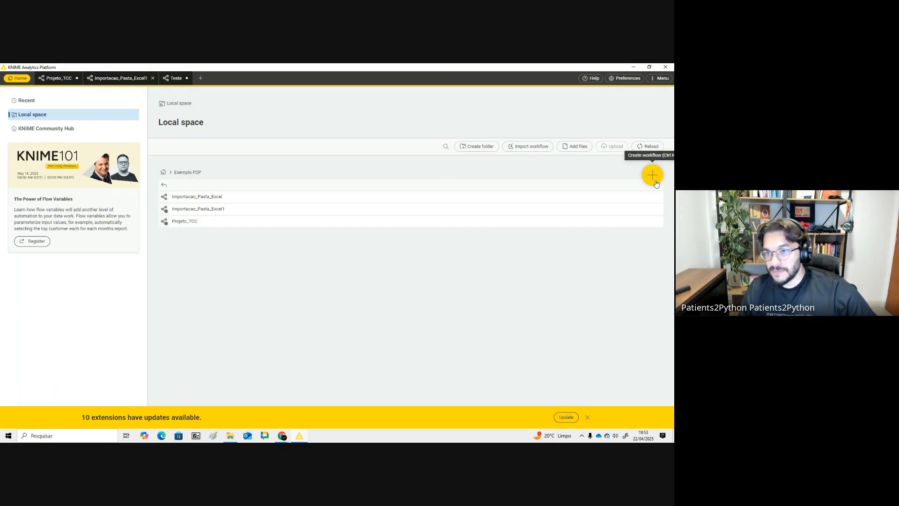
{"action": "left_click", "coordinate": [624, 78]}
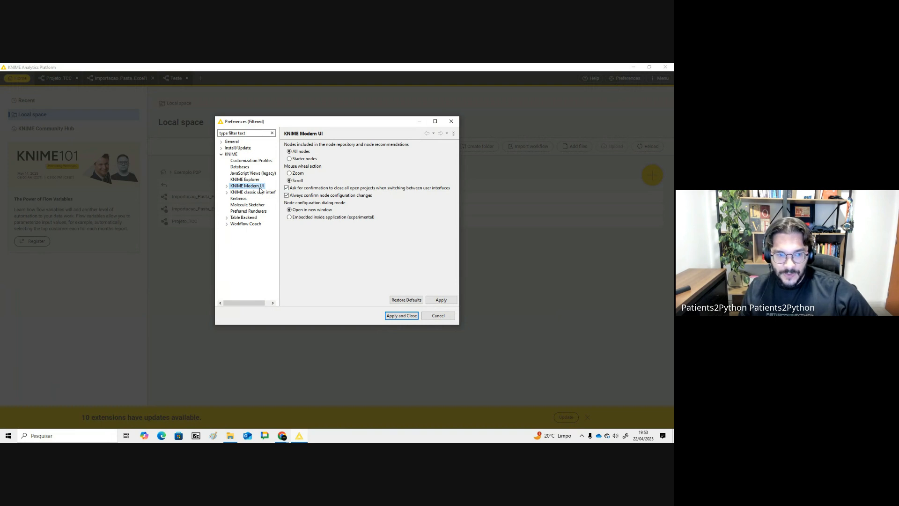
{"action": "left_click", "coordinate": [451, 121]}
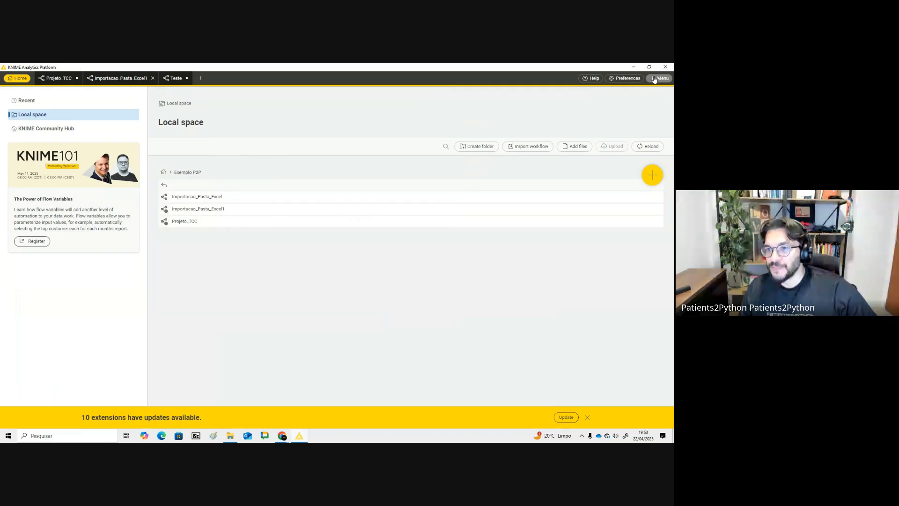
- Switch to the Aula - Knime deck, show the Tour slides 39 and 40, and return to KNIME
{"action": "key", "text": "alt+Tab"}
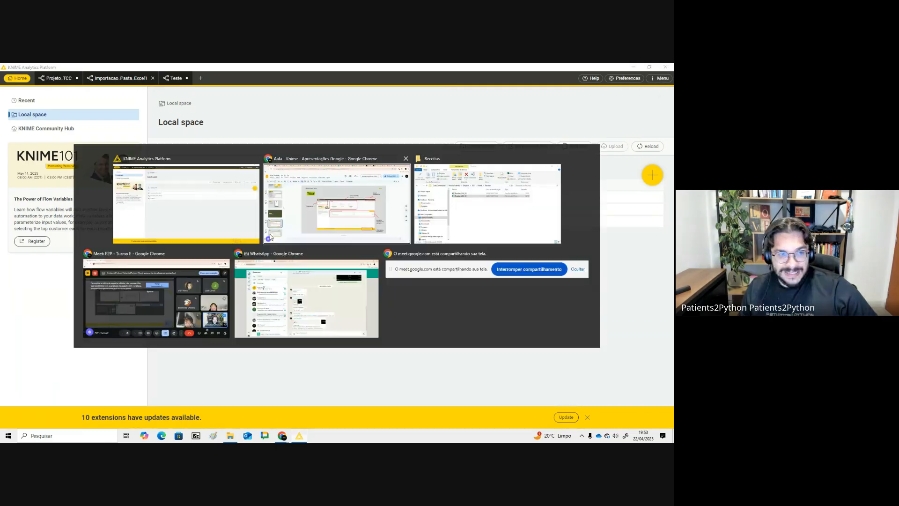
{"action": "scroll", "coordinate": [47, 262], "scroll_direction": "down", "scroll_amount": 2}
{"action": "left_click", "coordinate": [46, 275]}
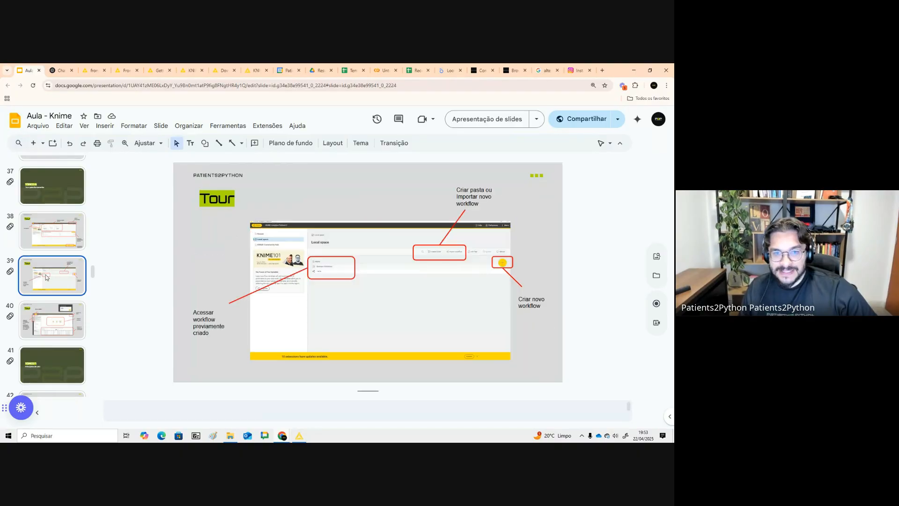
{"action": "left_click", "coordinate": [56, 321]}
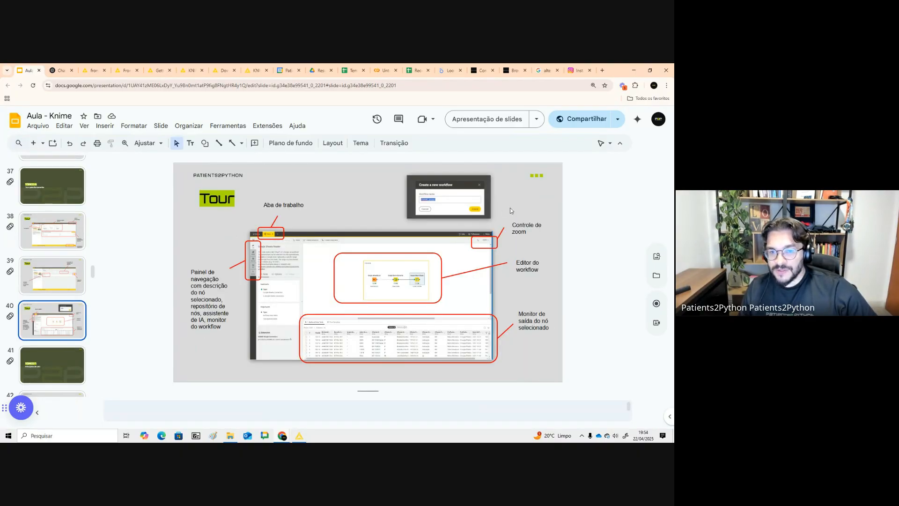
{"action": "key", "text": "alt+Tab"}
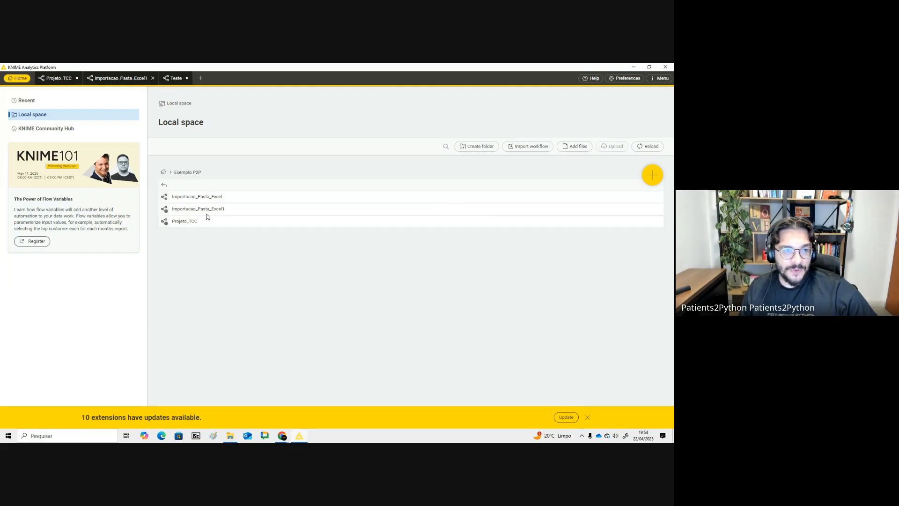
- Create a new workflow with the default name KNIME_project
{"action": "left_click", "coordinate": [651, 175]}
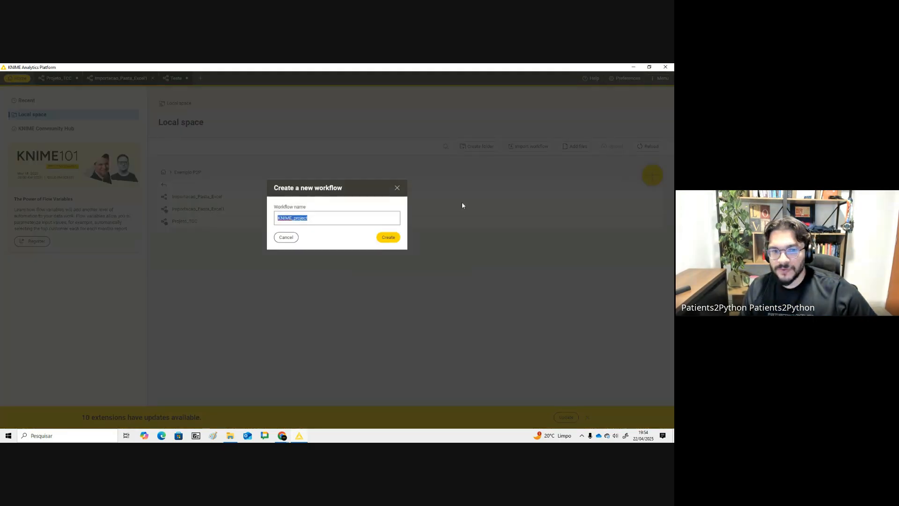
{"action": "left_click", "coordinate": [388, 238]}
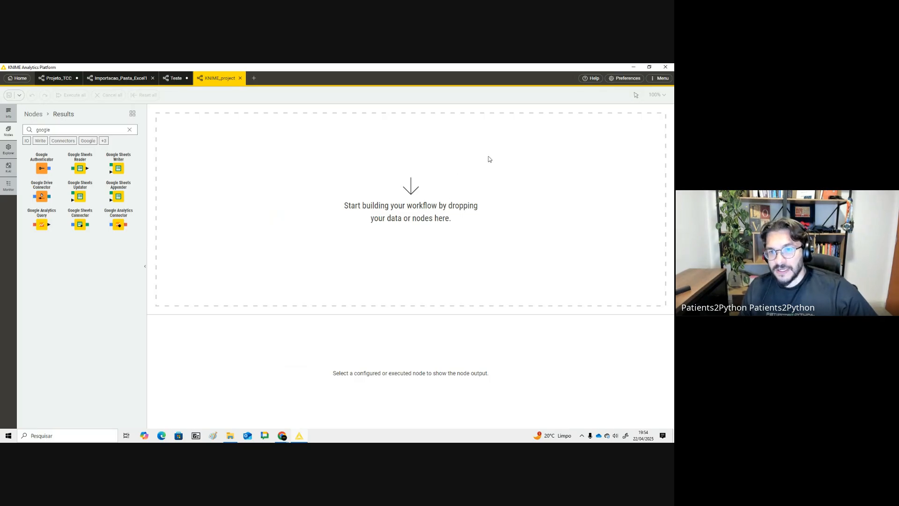
- Switch among the open workflow tabs, ending on the Teste workflow
{"action": "left_click", "coordinate": [174, 83]}
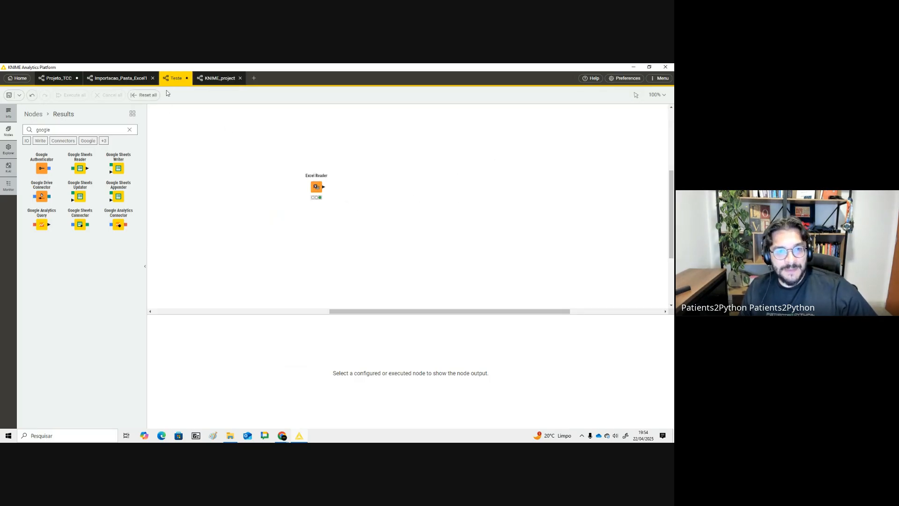
{"action": "left_click", "coordinate": [116, 78]}
{"action": "left_click", "coordinate": [56, 77]}
{"action": "left_click", "coordinate": [133, 83]}
{"action": "left_click", "coordinate": [175, 83]}
{"action": "left_click", "coordinate": [225, 83]}
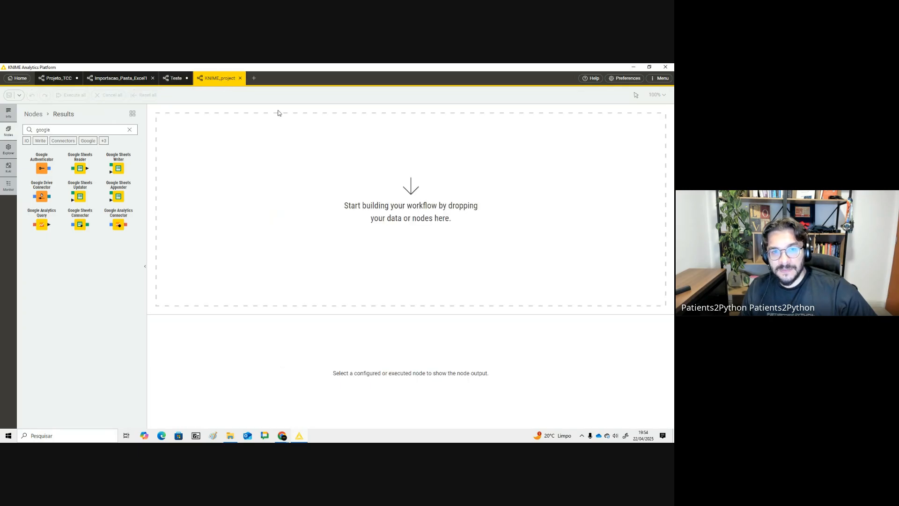
{"action": "left_click", "coordinate": [172, 82]}
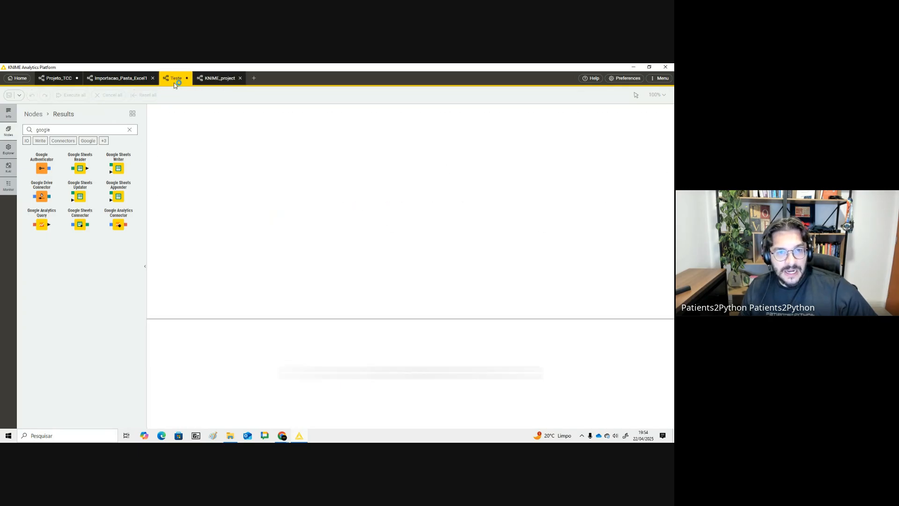
- Select the Excel Reader node in Teste and read its description, ports and options
{"action": "left_click", "coordinate": [312, 188]}
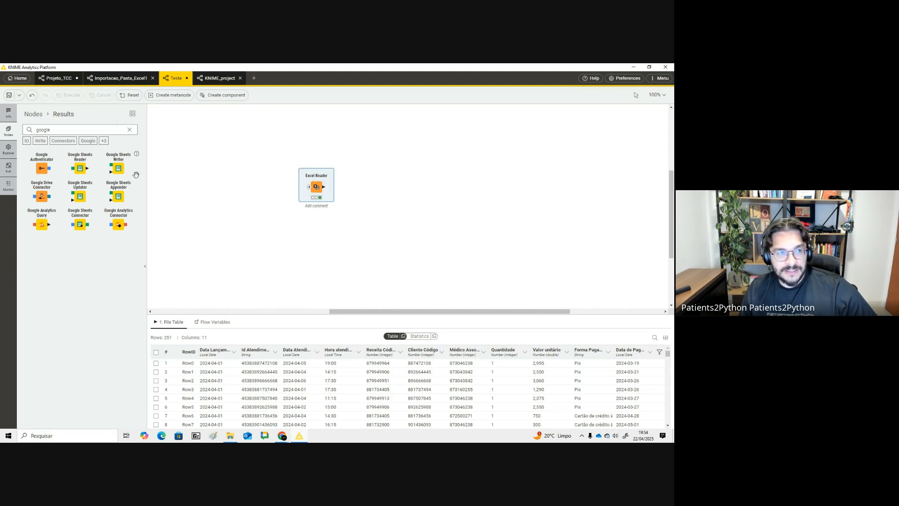
{"action": "left_click", "coordinate": [9, 118]}
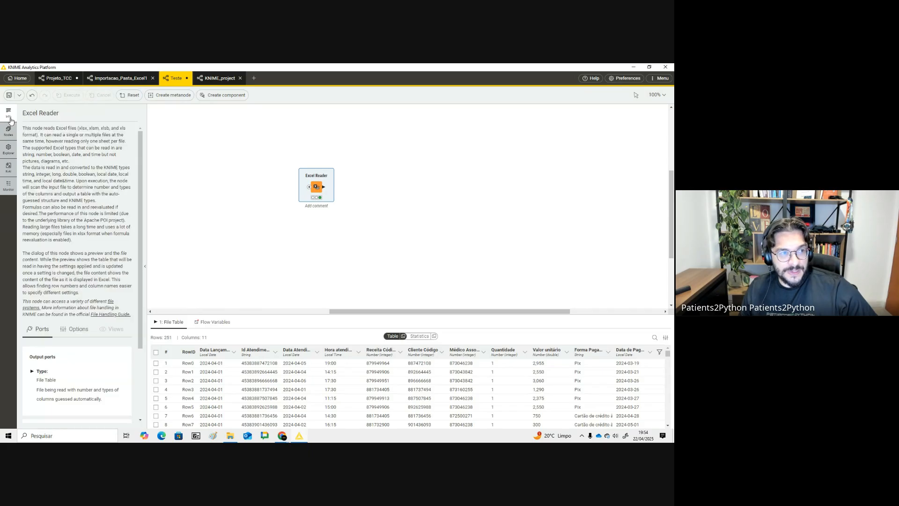
{"action": "left_click_drag", "start_coordinate": [42, 128], "coordinate": [86, 295]}
{"action": "scroll", "coordinate": [86, 294], "scroll_direction": "down", "scroll_amount": 1}
{"action": "left_click", "coordinate": [75, 294]}
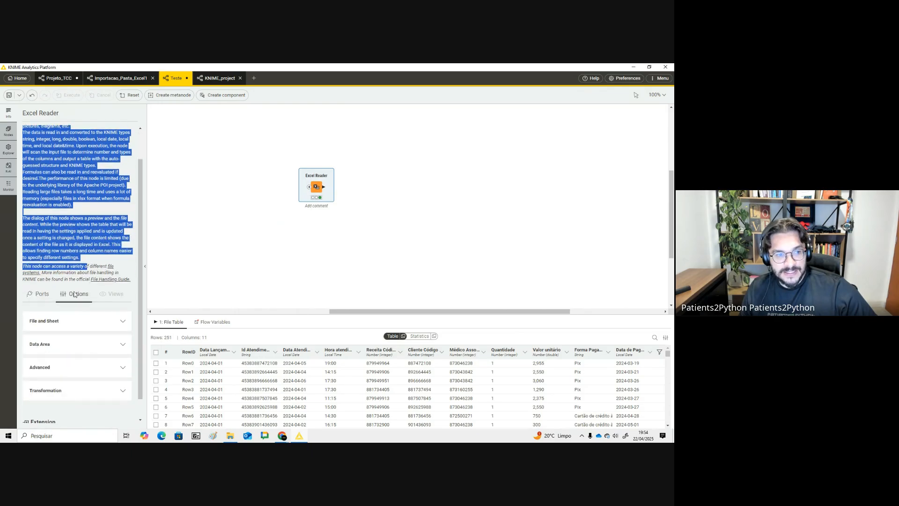
{"action": "left_click", "coordinate": [41, 294]}
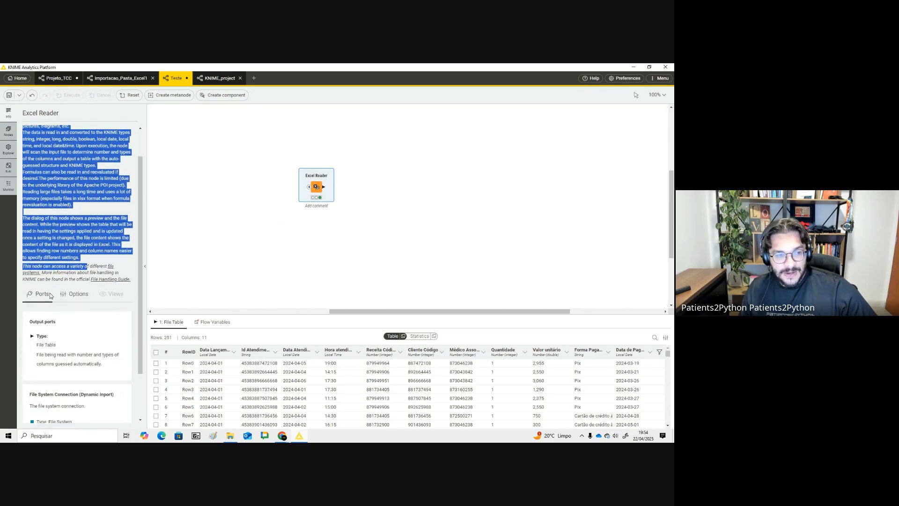
{"action": "scroll", "coordinate": [47, 281], "scroll_direction": "down", "scroll_amount": 2}
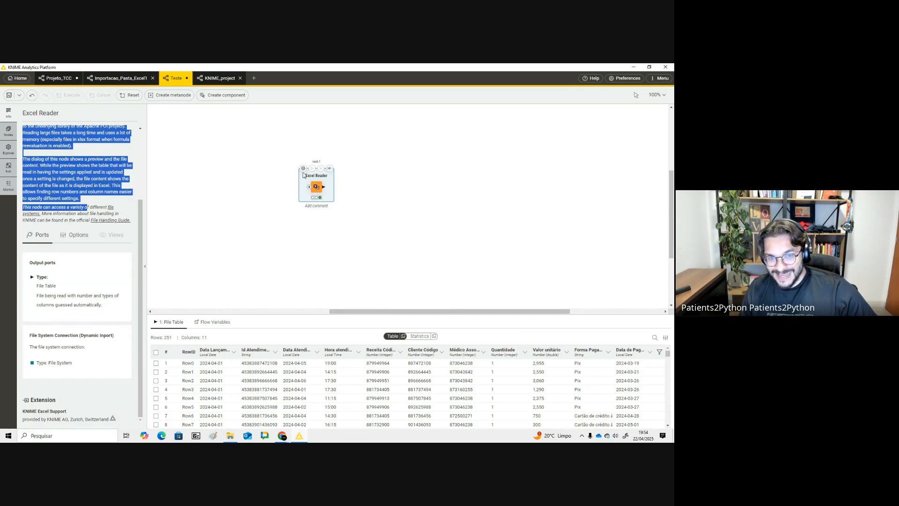
{"action": "scroll", "coordinate": [75, 211], "scroll_direction": "up", "scroll_amount": 2}
{"action": "left_click", "coordinate": [13, 133]}
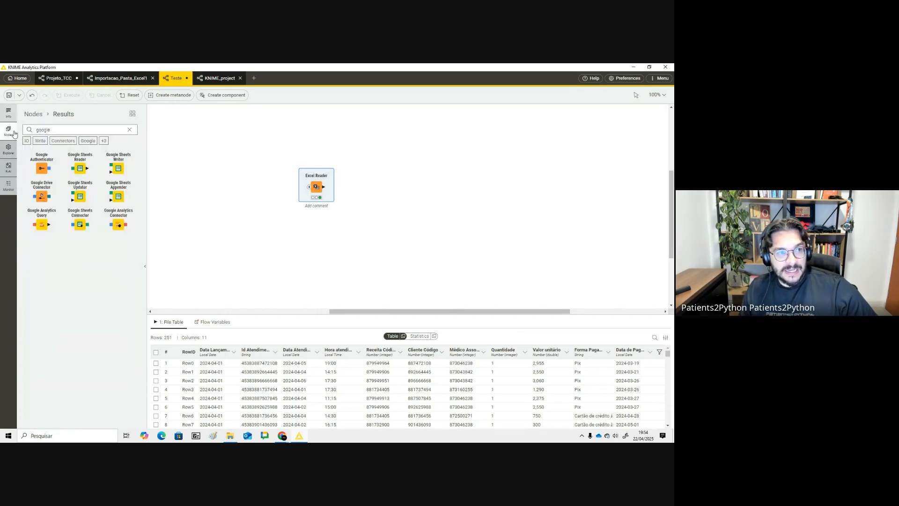
- Browse all Manipulation nodes in the node repository and search it for table
{"action": "left_click", "coordinate": [128, 130]}
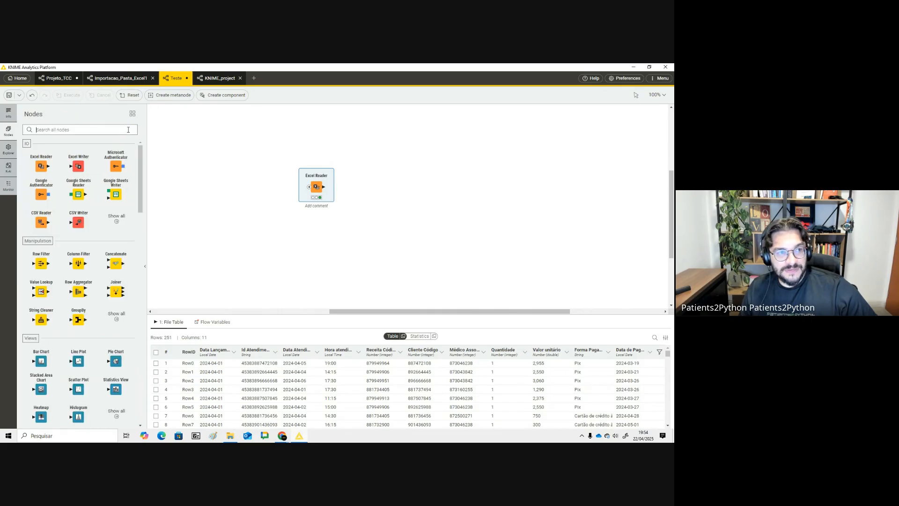
{"action": "scroll", "coordinate": [39, 157], "scroll_direction": "down", "scroll_amount": 3}
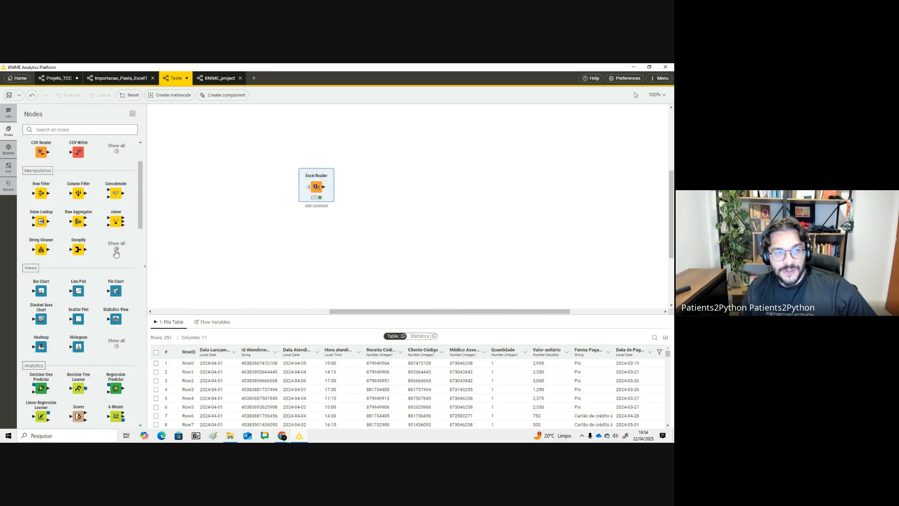
{"action": "left_click", "coordinate": [116, 251]}
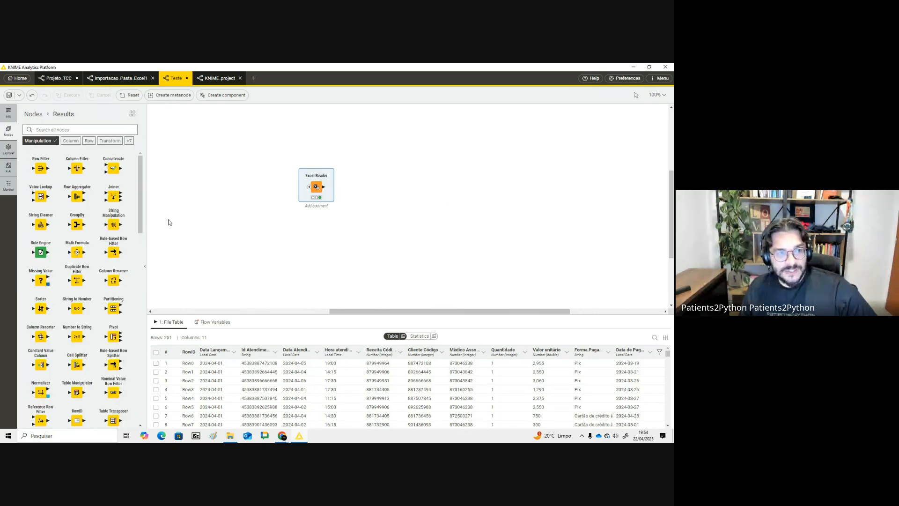
{"action": "left_click_drag", "start_coordinate": [140, 192], "coordinate": [115, 356]}
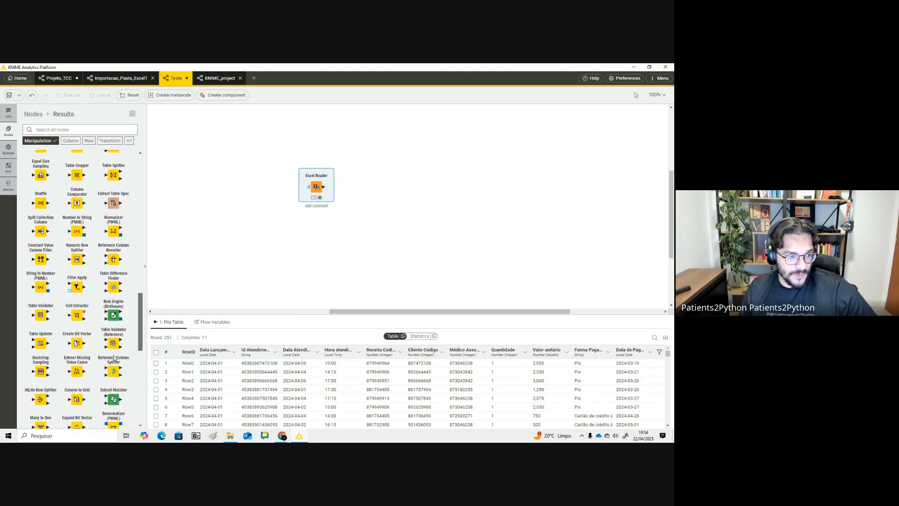
{"action": "scroll", "coordinate": [115, 356], "scroll_direction": "up", "scroll_amount": 6}
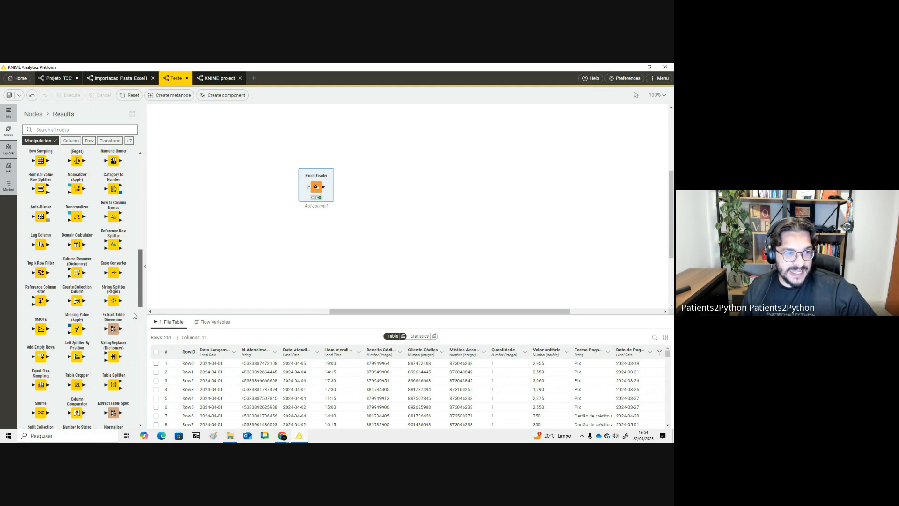
{"action": "scroll", "coordinate": [136, 307], "scroll_direction": "up", "scroll_amount": 3}
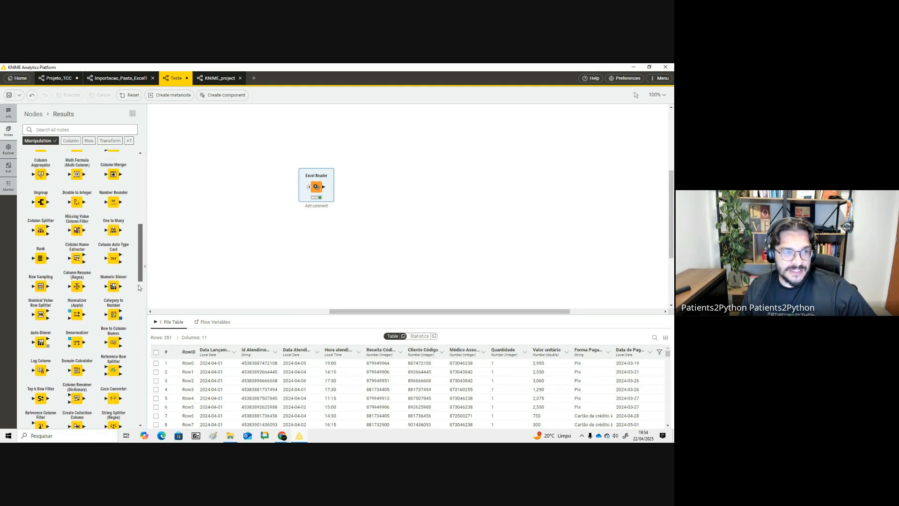
{"action": "left_click", "coordinate": [93, 129]}
{"action": "type", "text": "table"}
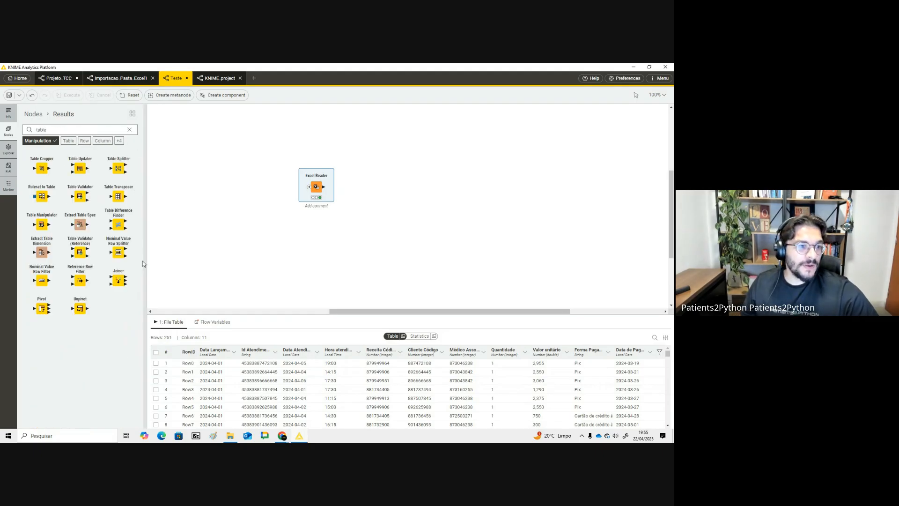
{"action": "double_click", "coordinate": [42, 130]}
{"action": "type", "text": "trans"}
{"action": "left_click_drag", "start_coordinate": [41, 168], "coordinate": [387, 189]}
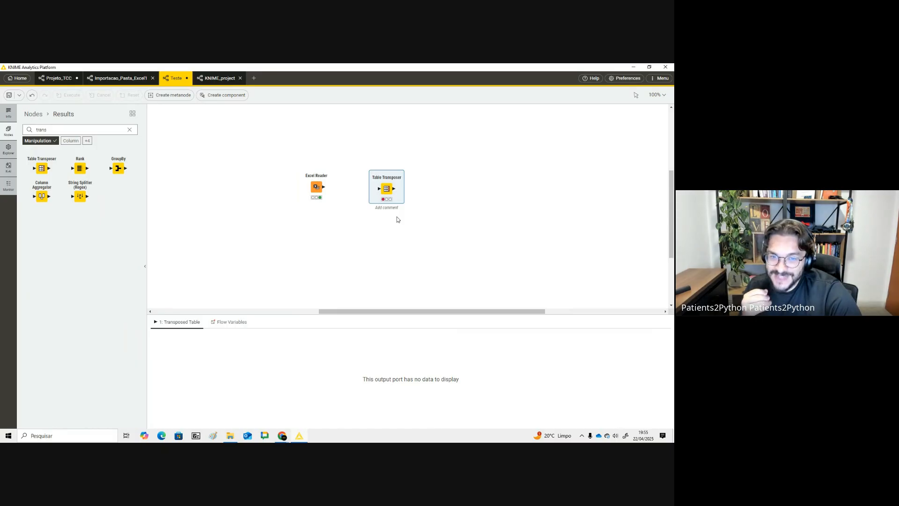
{"action": "key", "text": "Delete"}
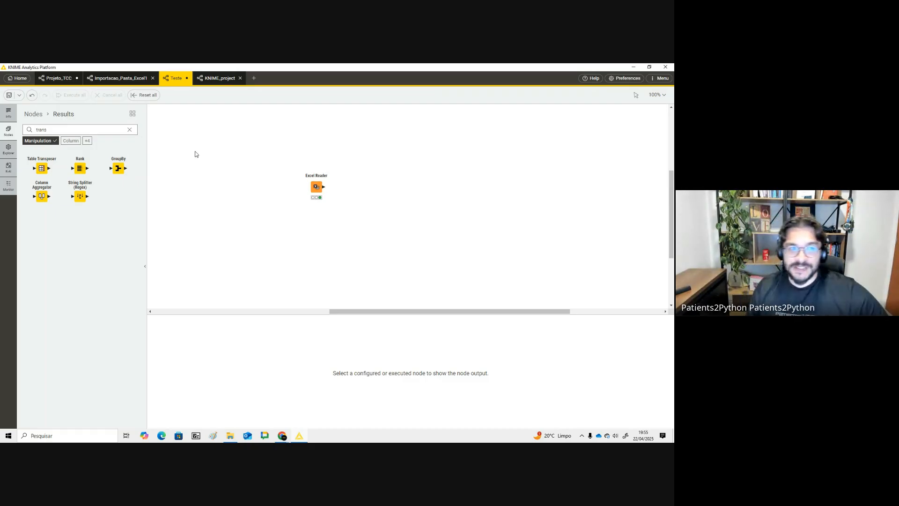
{"action": "left_click", "coordinate": [129, 130]}
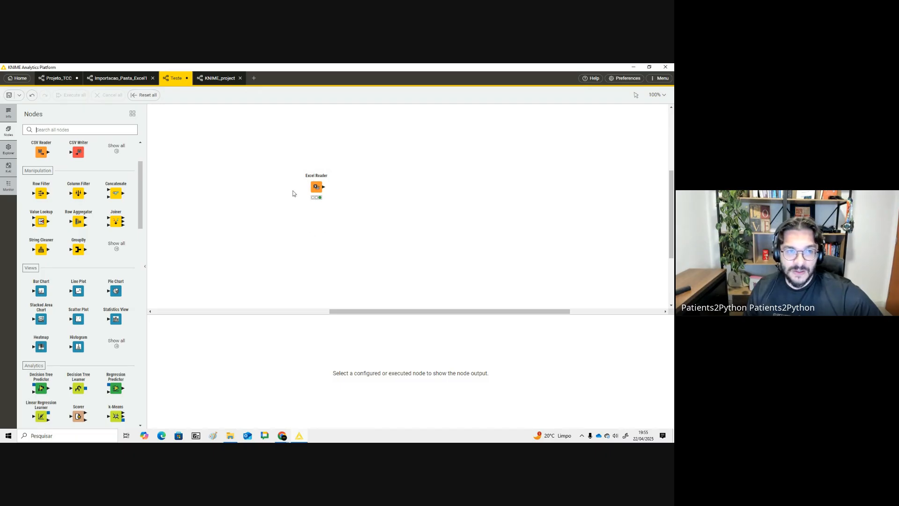
{"action": "key", "text": "alt+Tab"}
{"action": "key", "text": "alt+Tab"}
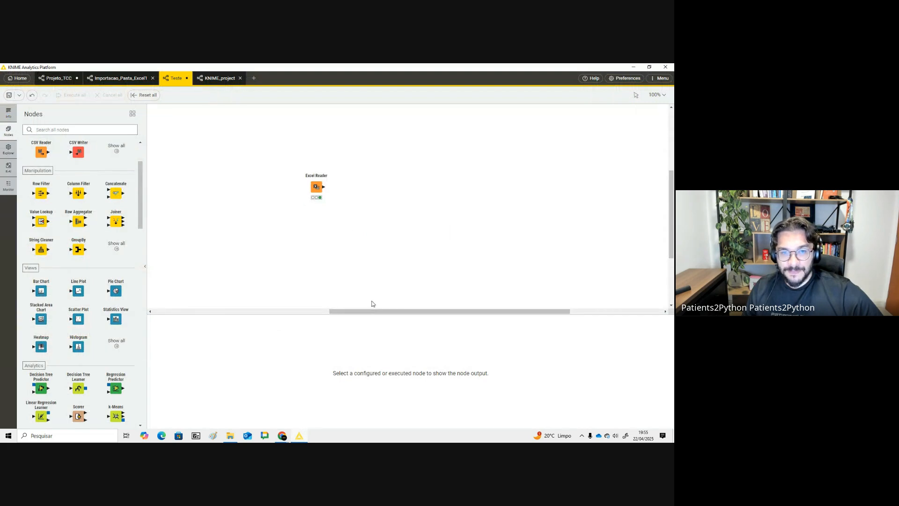
{"action": "left_click_drag", "start_coordinate": [370, 309], "coordinate": [363, 310]}
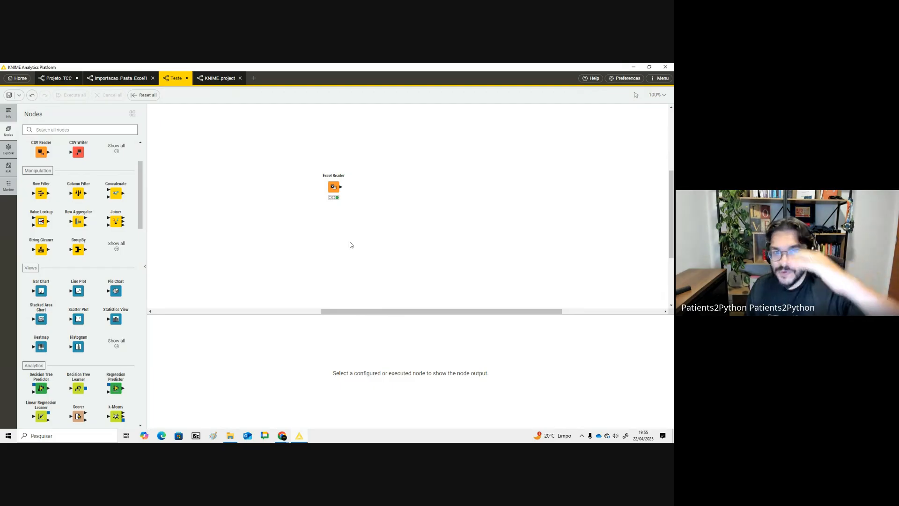
- Review the Importacao_Pasta_Excel1 and Projeto_TCC workflows and their node sections
{"action": "left_click", "coordinate": [112, 80]}
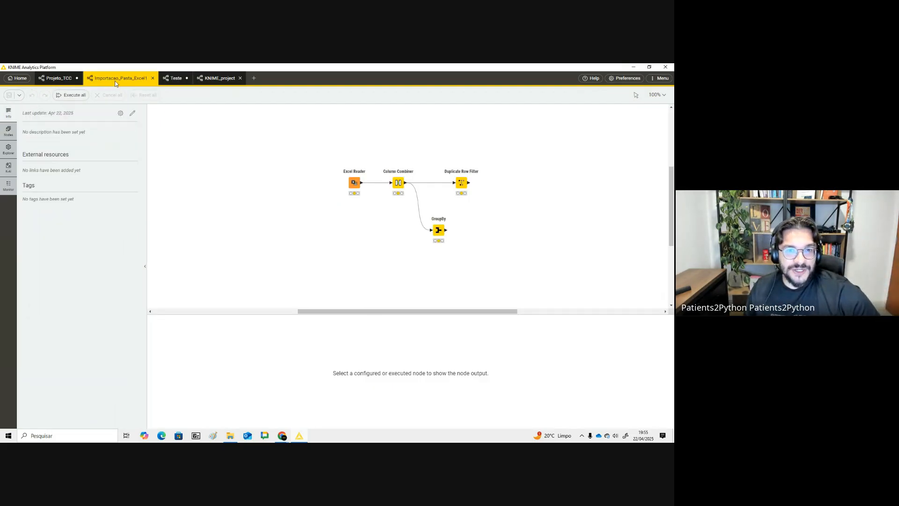
{"action": "left_click", "coordinate": [57, 79]}
{"action": "left_click_drag", "start_coordinate": [454, 311], "coordinate": [262, 306]}
{"action": "scroll", "coordinate": [262, 305], "scroll_direction": "down", "scroll_amount": 2}
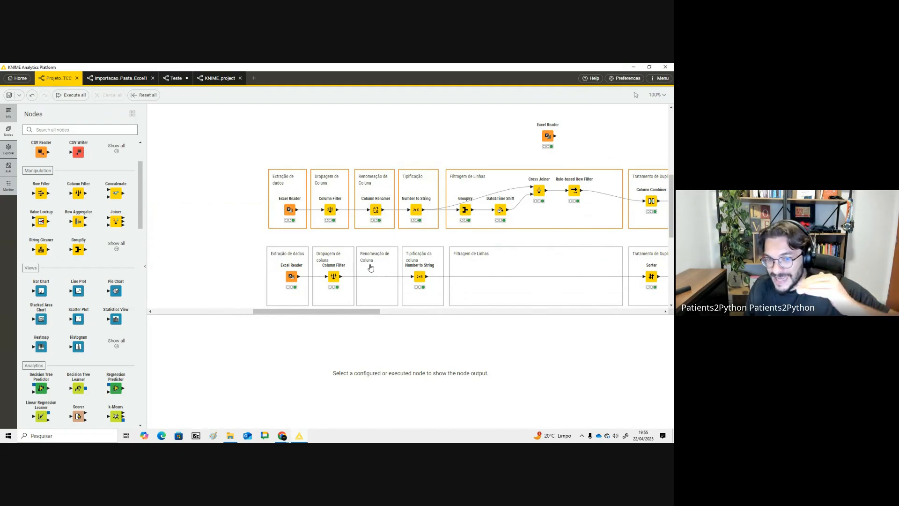
{"action": "left_click_drag", "start_coordinate": [374, 311], "coordinate": [378, 315]}
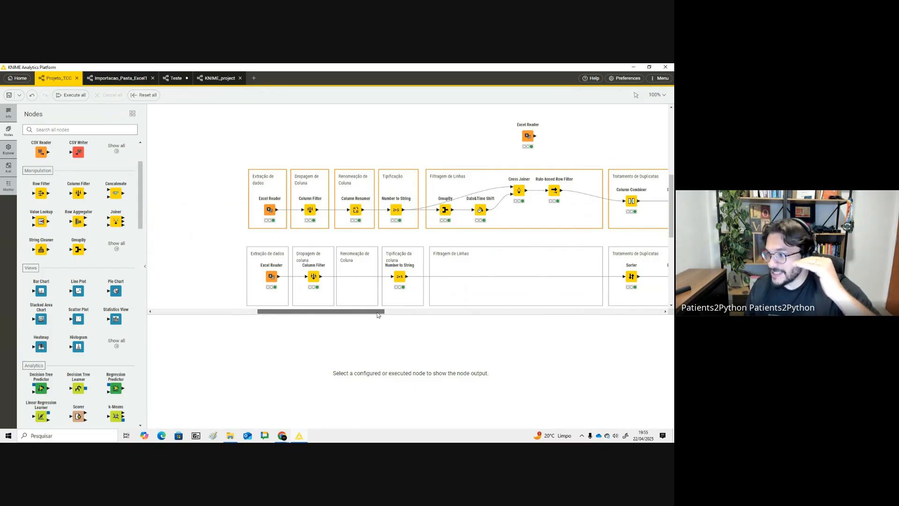
- Delete the stray Excel Reader node sitting above the sections of the Projeto_TCC workflow
{"action": "left_click_drag", "start_coordinate": [378, 315], "coordinate": [386, 314]}
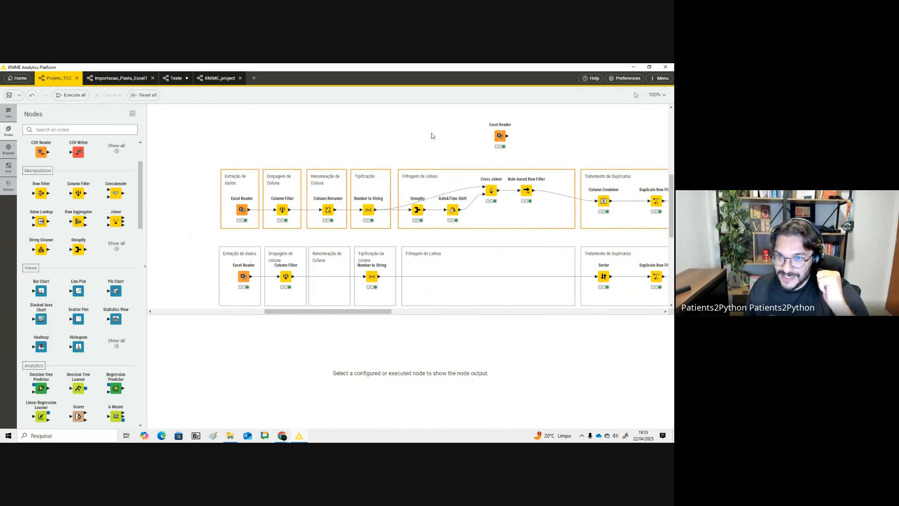
{"action": "left_click", "coordinate": [500, 136]}
{"action": "key", "text": "Delete"}
{"action": "left_click_drag", "start_coordinate": [203, 150], "coordinate": [543, 205]}
{"action": "left_click", "coordinate": [497, 124]}
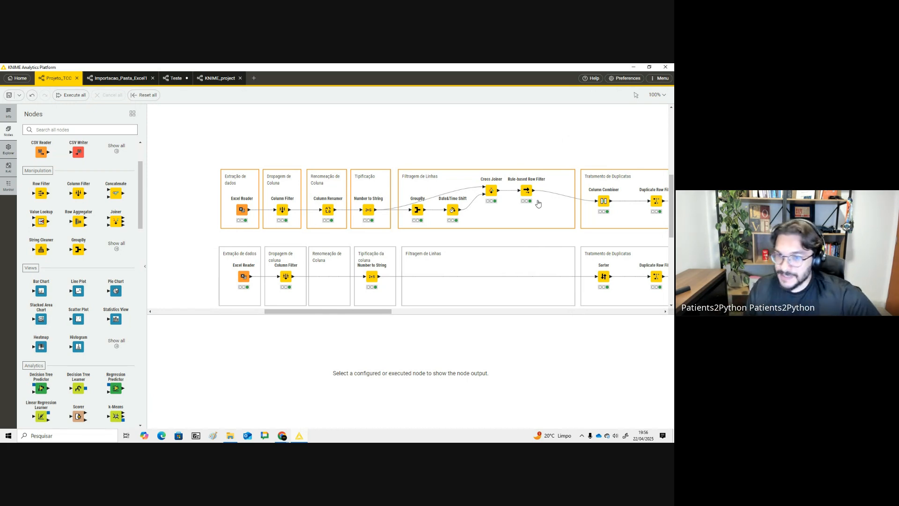
- Open the KNIME AI Assistant, Explorer and Nodes side panels in turn
{"action": "key", "text": "alt+Tab"}
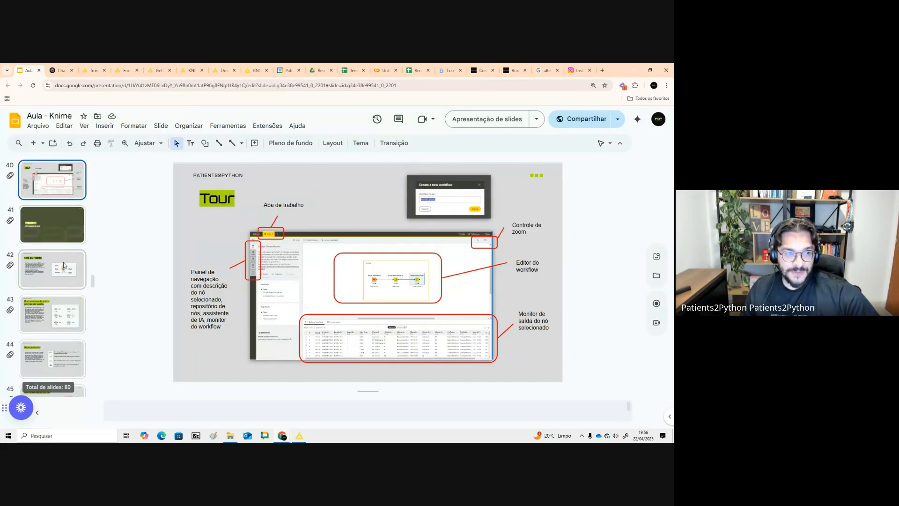
{"action": "key", "text": "alt+Tab"}
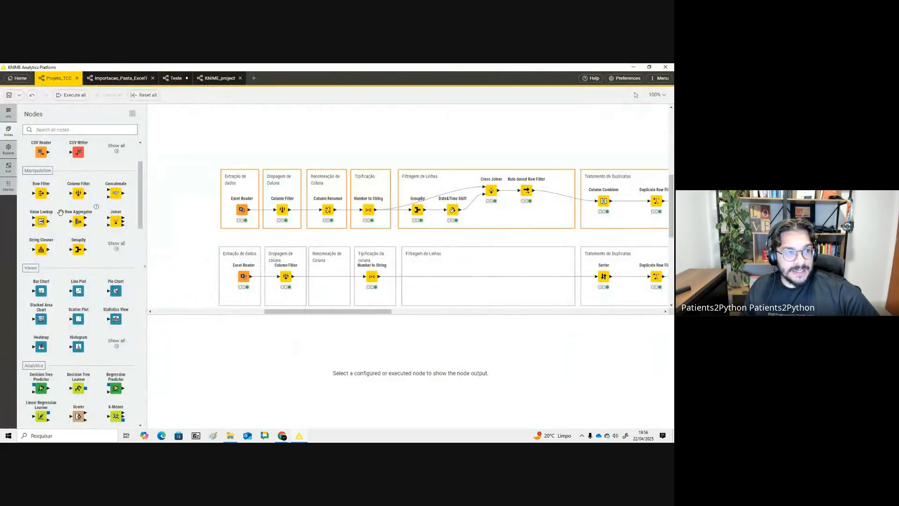
{"action": "left_click", "coordinate": [9, 167]}
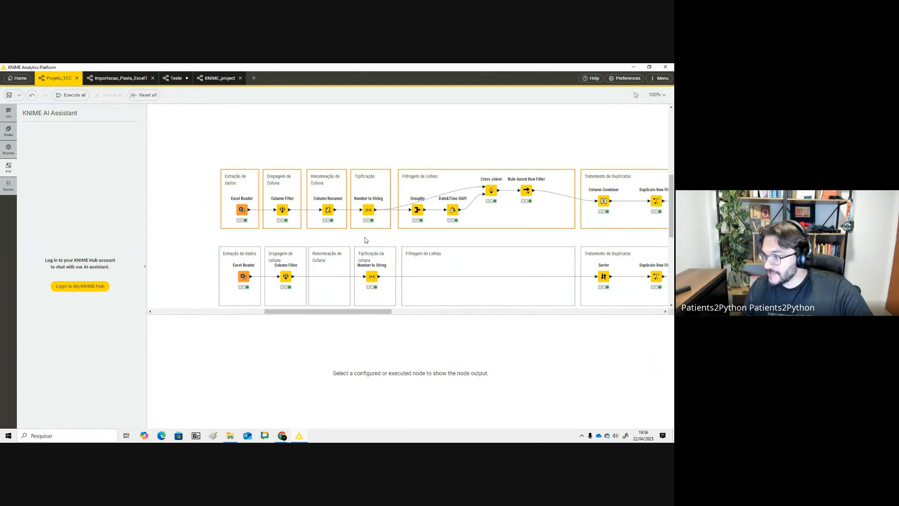
{"action": "left_click", "coordinate": [102, 284]}
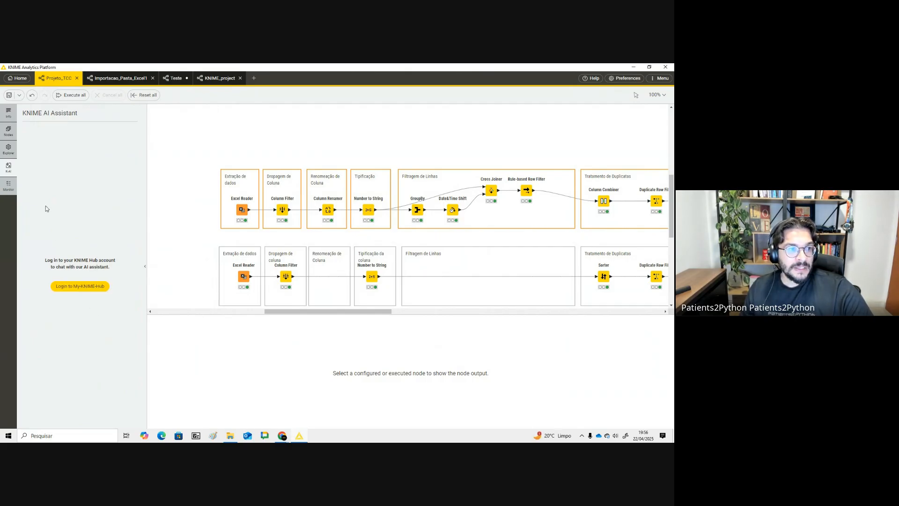
{"action": "left_click", "coordinate": [9, 156]}
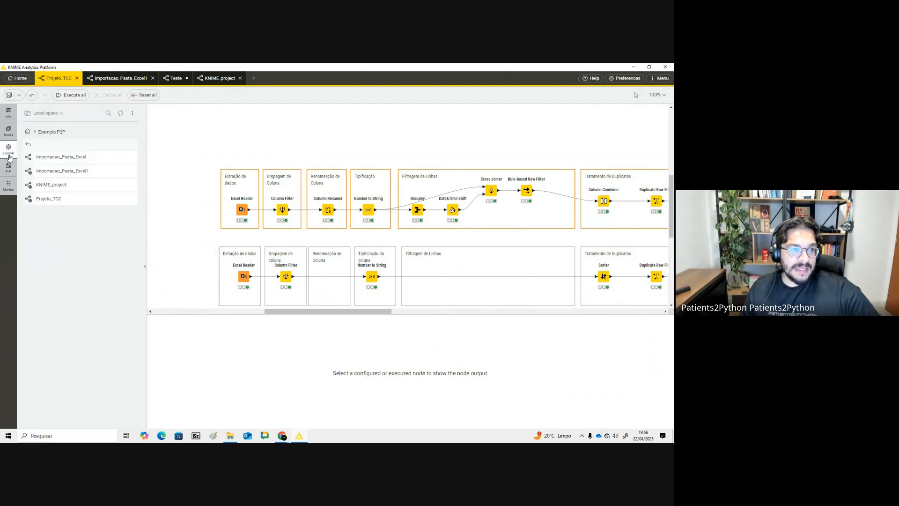
{"action": "left_click", "coordinate": [9, 131]}
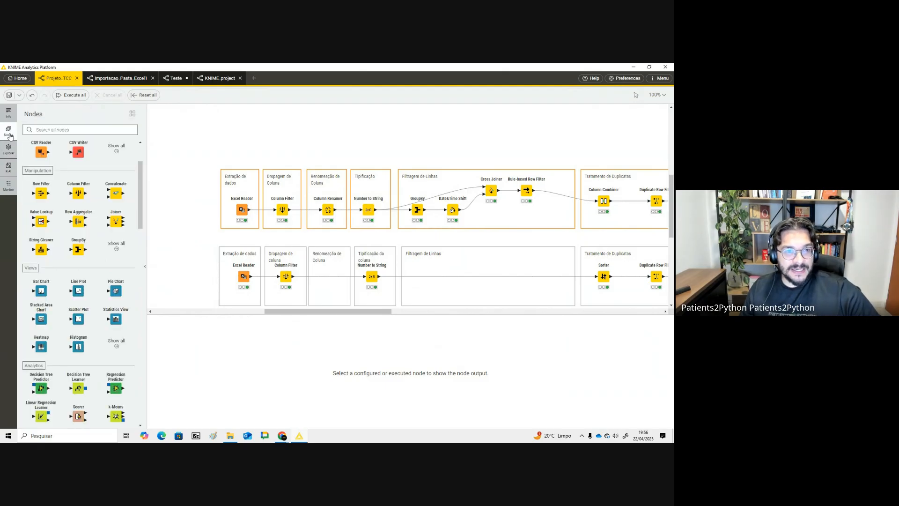
- Inspect the output tables of the Excel Reader and Column Filter nodes in Projeto_TCC
{"action": "left_click", "coordinate": [240, 208]}
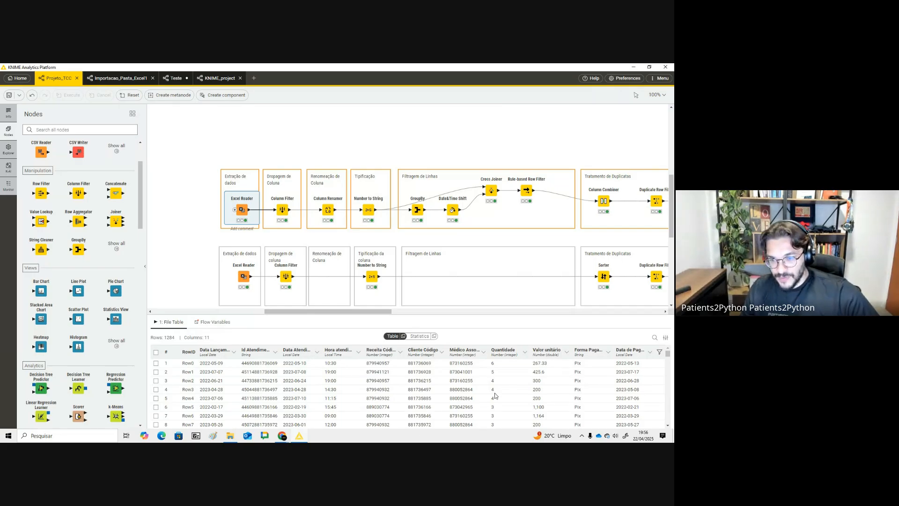
{"action": "left_click", "coordinate": [284, 206]}
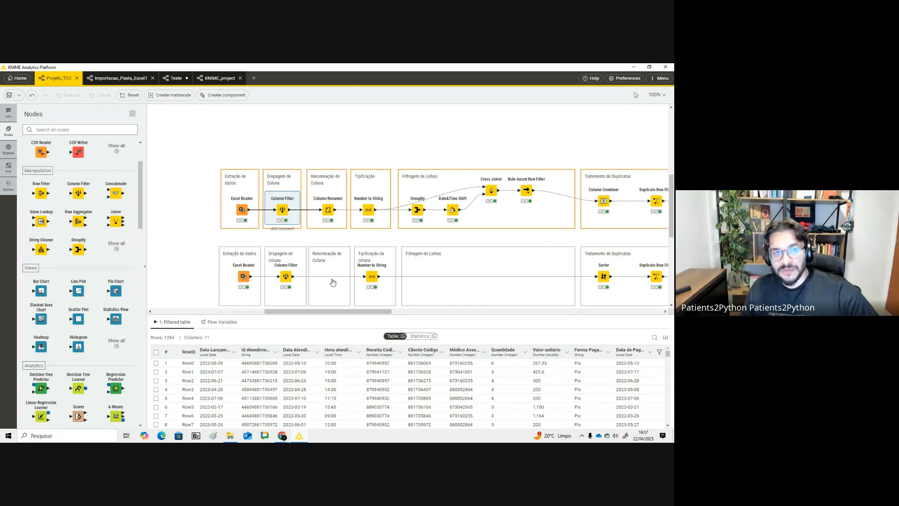
{"action": "left_click_drag", "start_coordinate": [207, 147], "coordinate": [589, 288]}
- Switch to the Aula - Knime slides and present the slides on workflows and node status
{"action": "key", "text": "alt+Tab"}
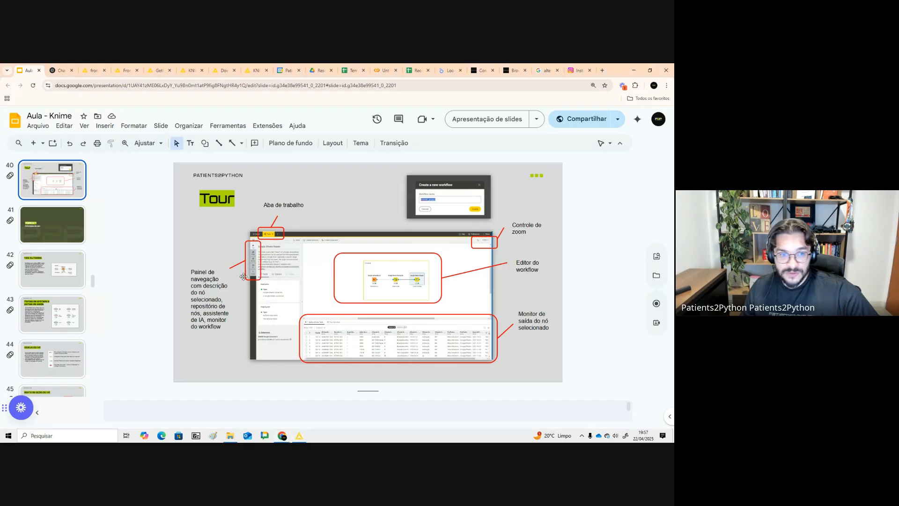
{"action": "left_click", "coordinate": [72, 281]}
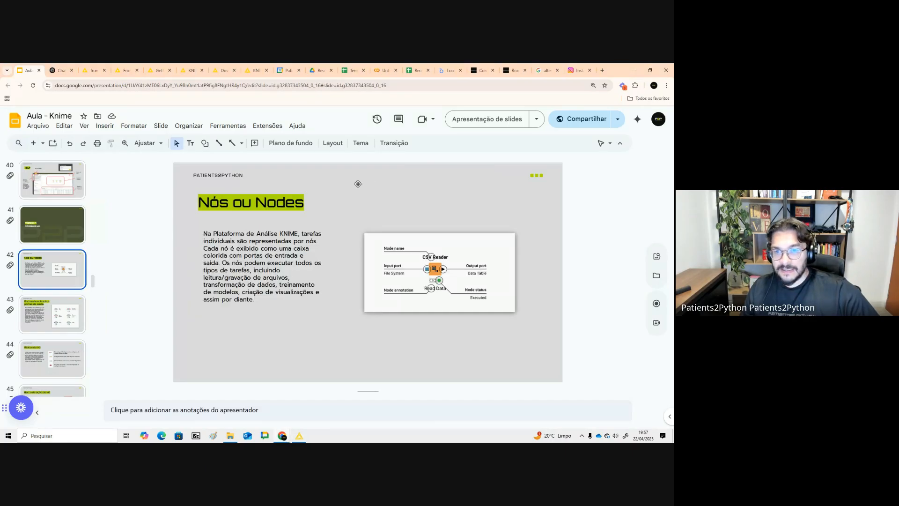
{"action": "scroll", "coordinate": [55, 283], "scroll_direction": "down", "scroll_amount": 4}
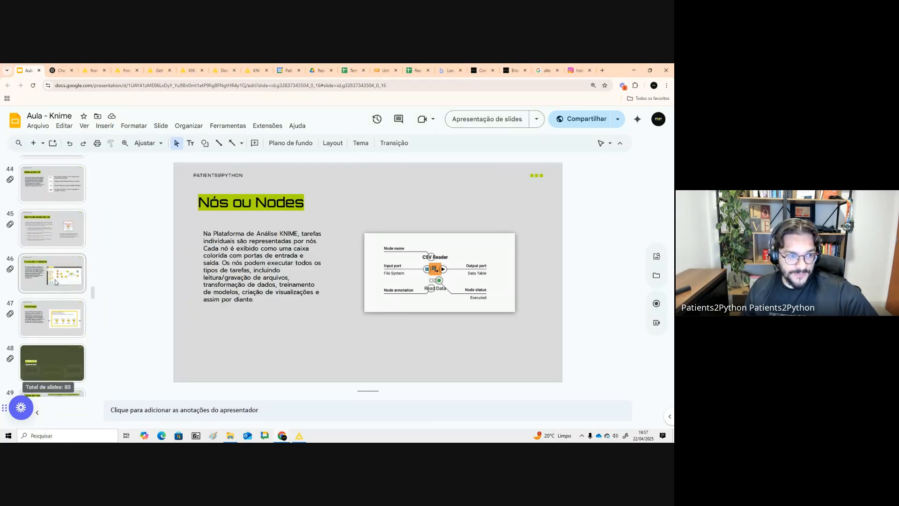
{"action": "left_click", "coordinate": [67, 287]}
{"action": "left_click", "coordinate": [500, 120]}
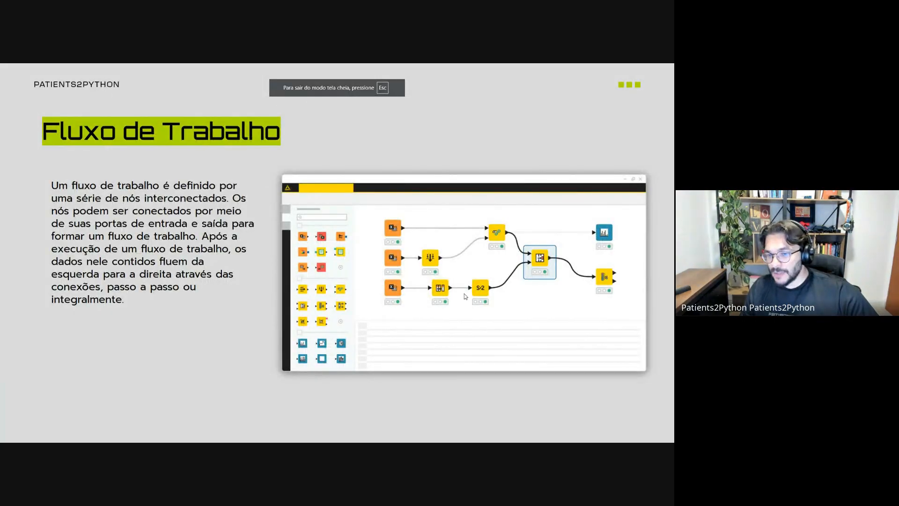
{"action": "key", "text": "Right"}
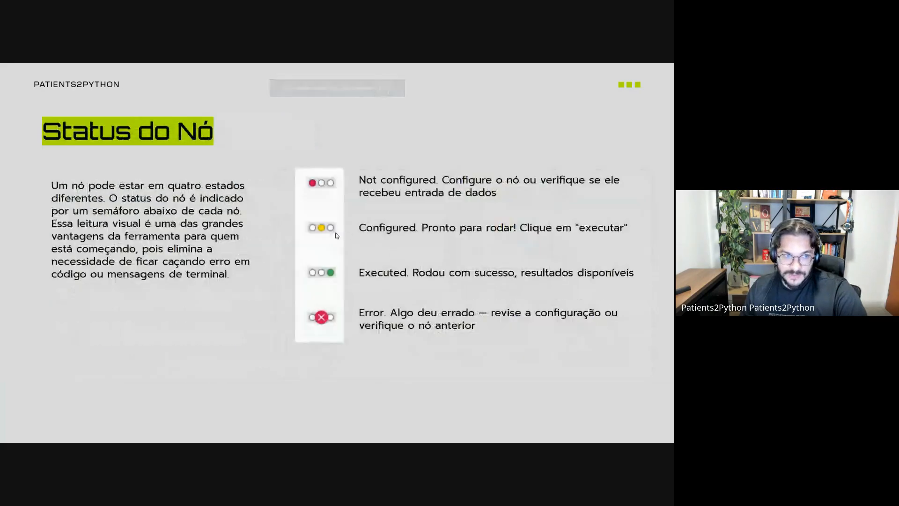
{"action": "key", "text": "Right"}
{"action": "key", "text": "Right"}
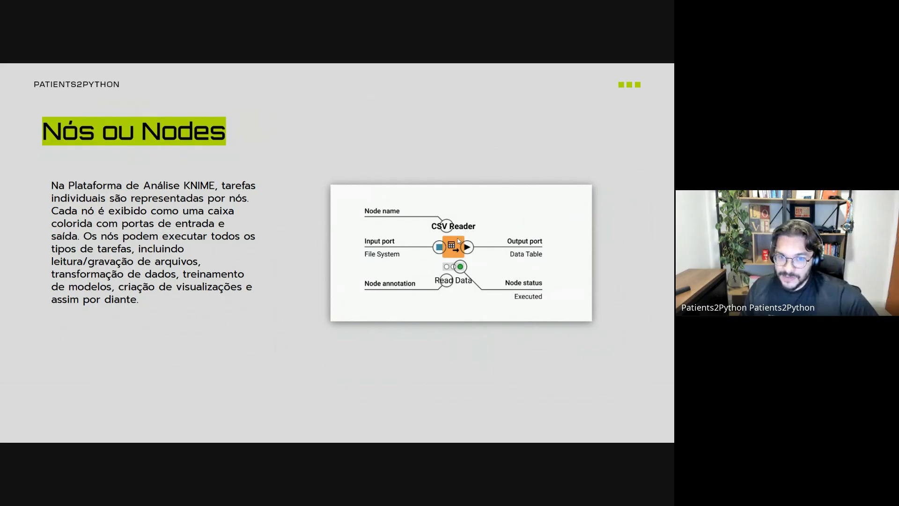
{"action": "key", "text": "Escape"}
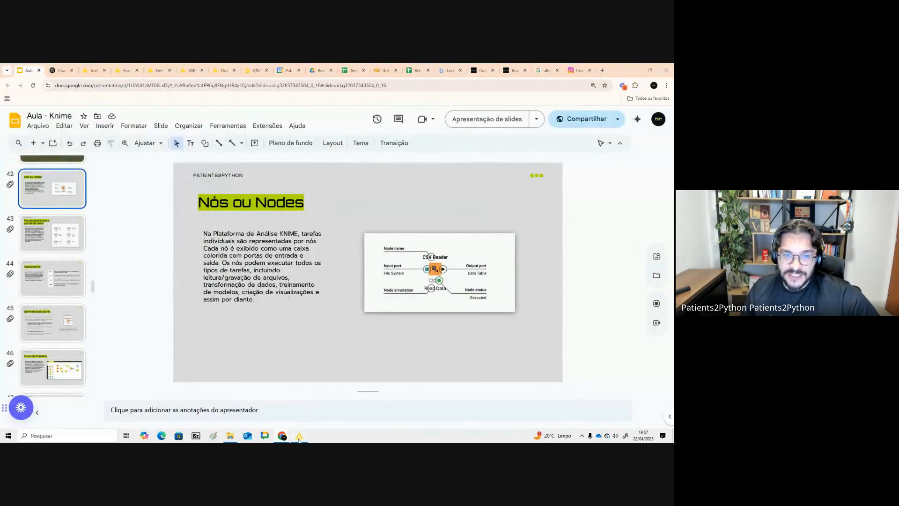
- Return to KNIME, view the Excel Reader output and review the Column Filter's included and excluded columns
{"action": "left_click", "coordinate": [299, 436]}
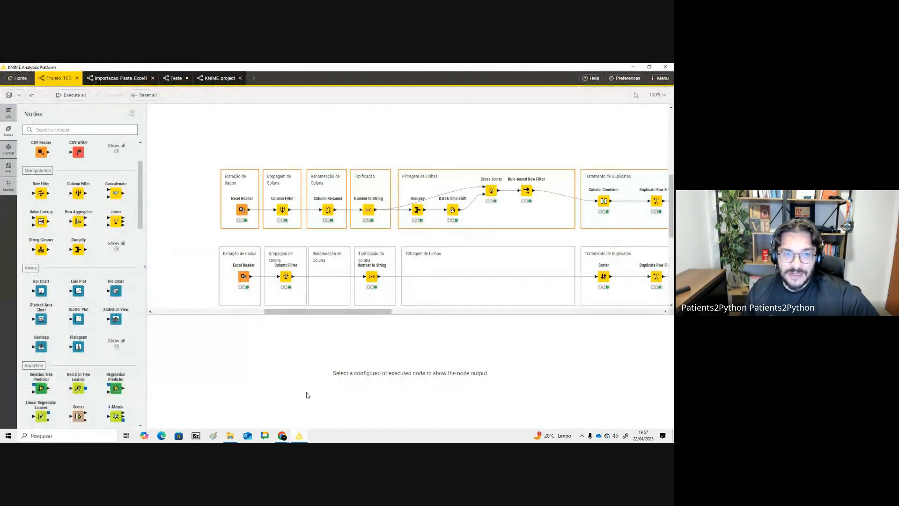
{"action": "left_click", "coordinate": [242, 210]}
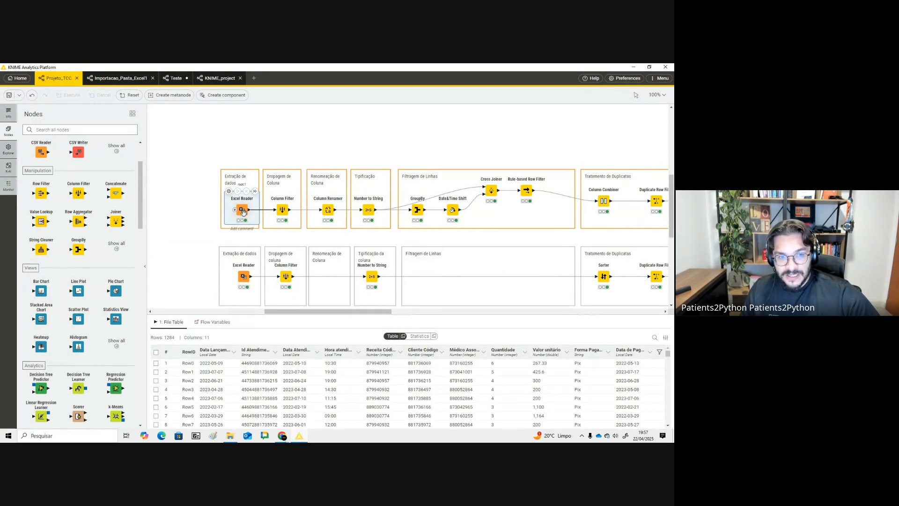
{"action": "mouse_move", "coordinate": [238, 196]}
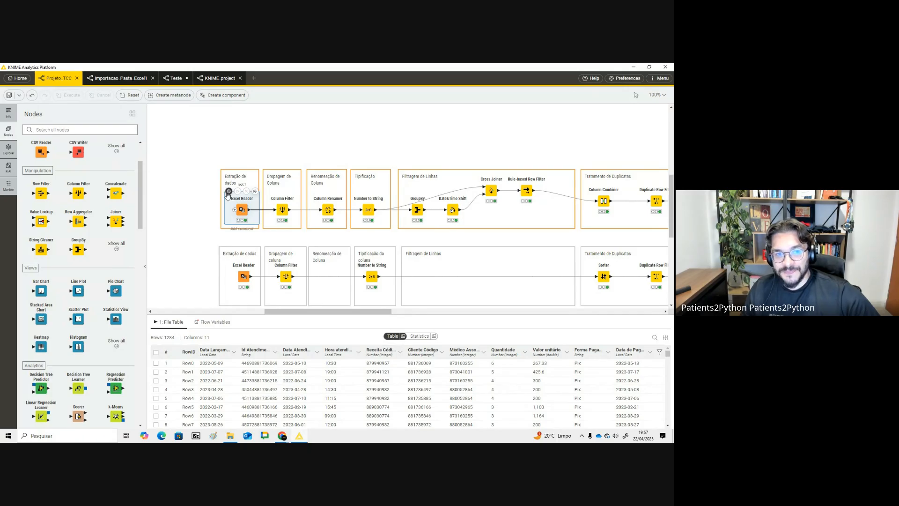
{"action": "left_click", "coordinate": [283, 210]}
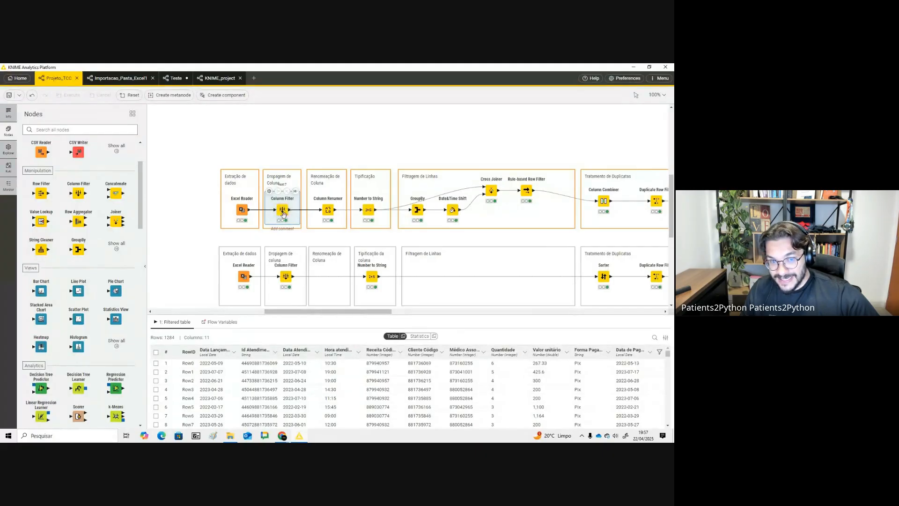
{"action": "double_click", "coordinate": [282, 207]}
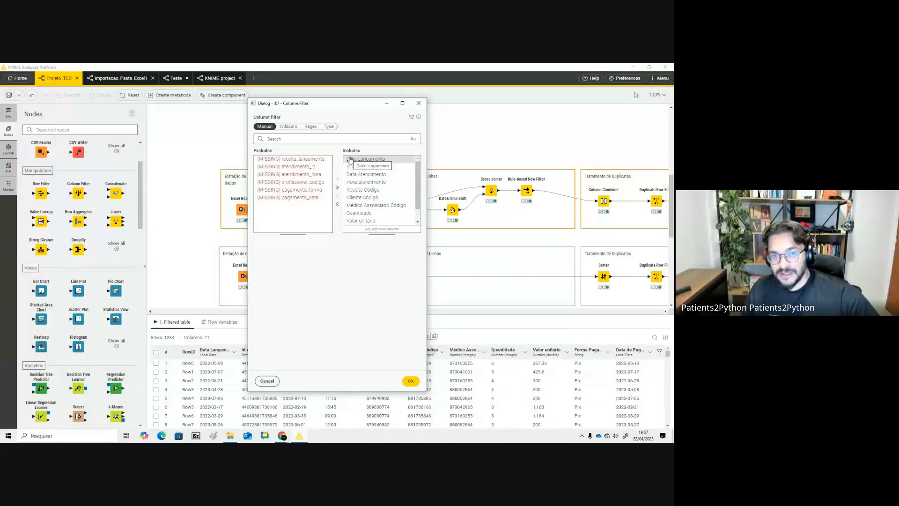
{"action": "left_click", "coordinate": [418, 103]}
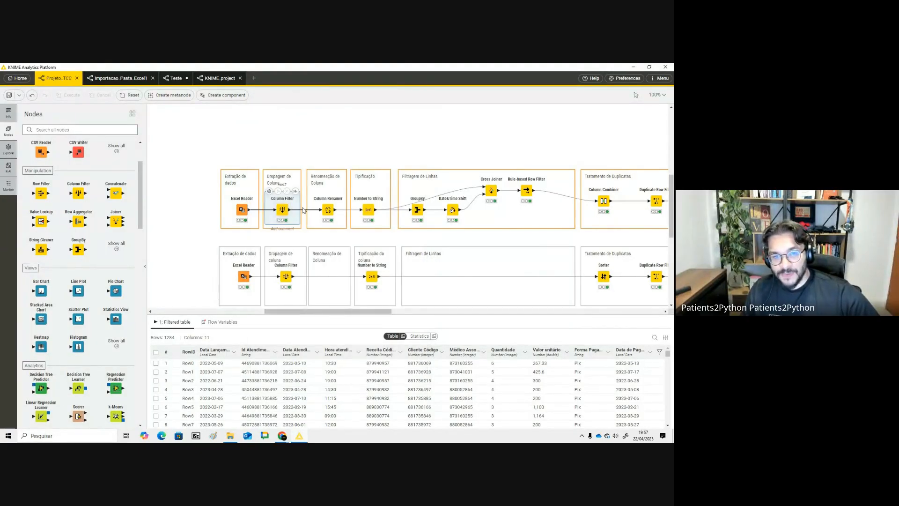
- Open the Column Renamer node's settings to review the new column names
{"action": "left_click", "coordinate": [327, 207]}
{"action": "double_click", "coordinate": [317, 196]}
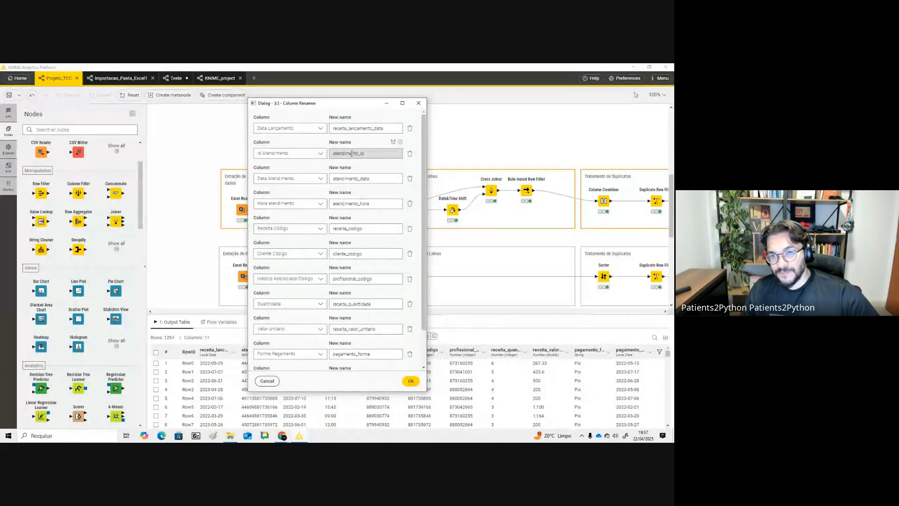
{"action": "key", "text": "alt+Tab"}
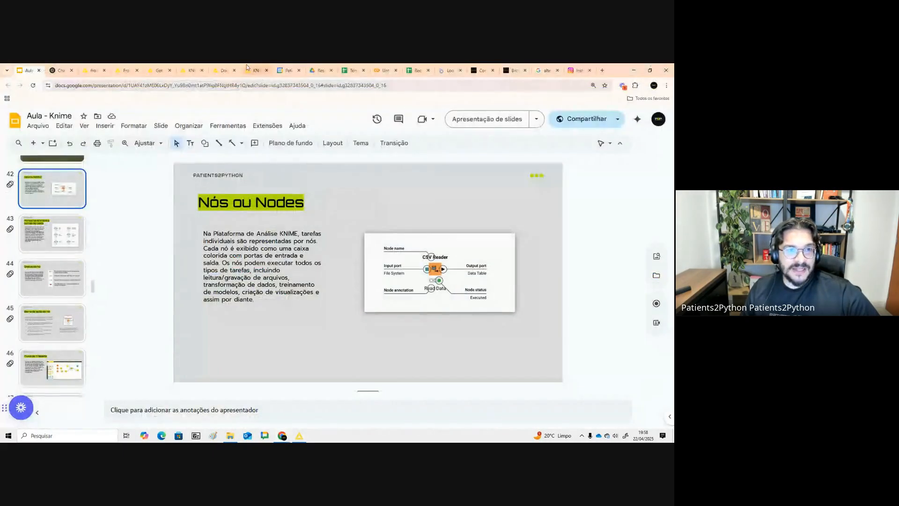
- In the Colab notebook, clear the df cell and ask the AI code generator to renomear as colunas de df
{"action": "left_click", "coordinate": [383, 70]}
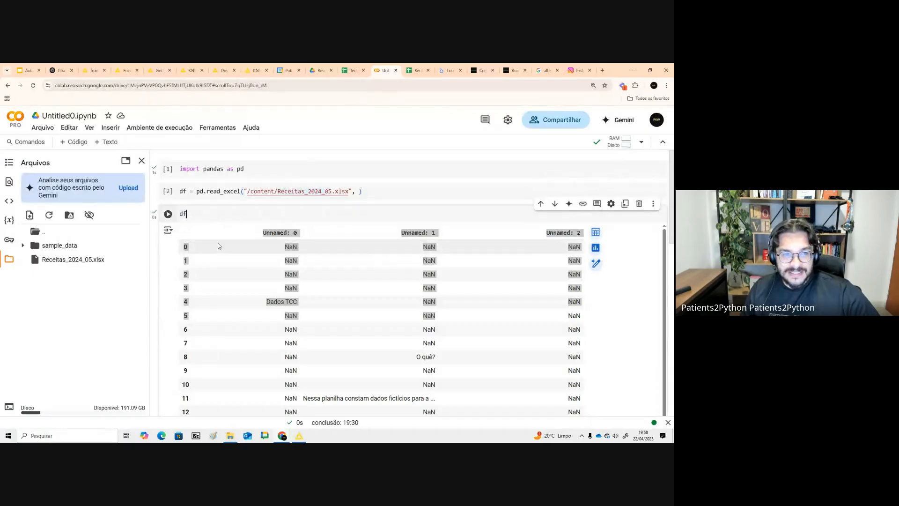
{"action": "scroll", "coordinate": [220, 253], "scroll_direction": "down", "scroll_amount": 4}
{"action": "scroll", "coordinate": [202, 290], "scroll_direction": "up", "scroll_amount": 4}
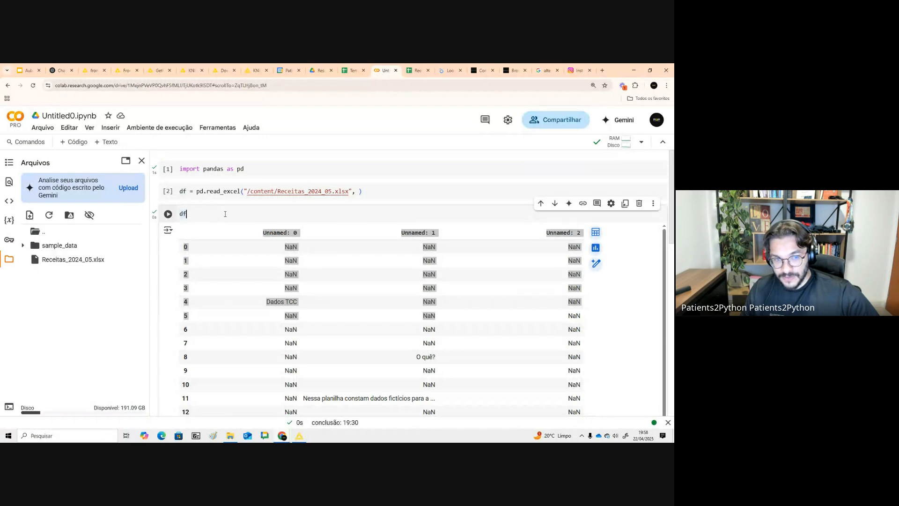
{"action": "mouse_move", "coordinate": [181, 214]}
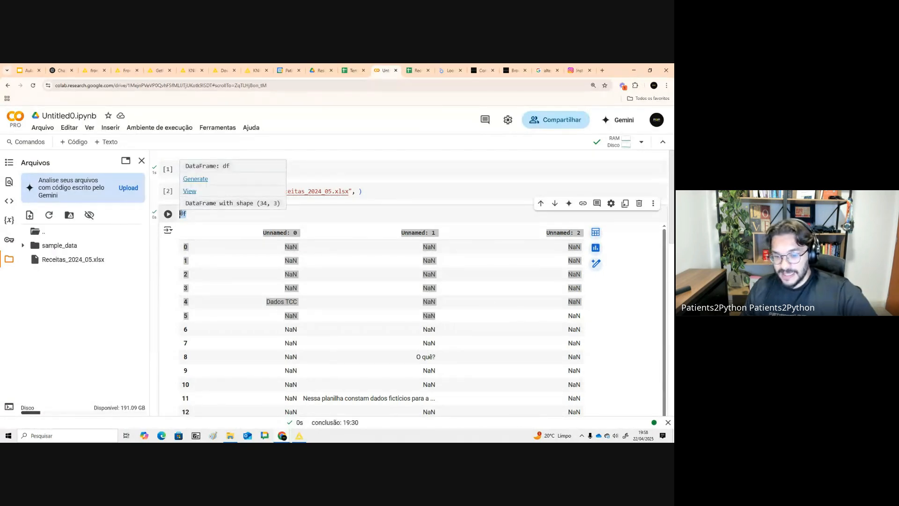
{"action": "key", "text": "BackSpace"}
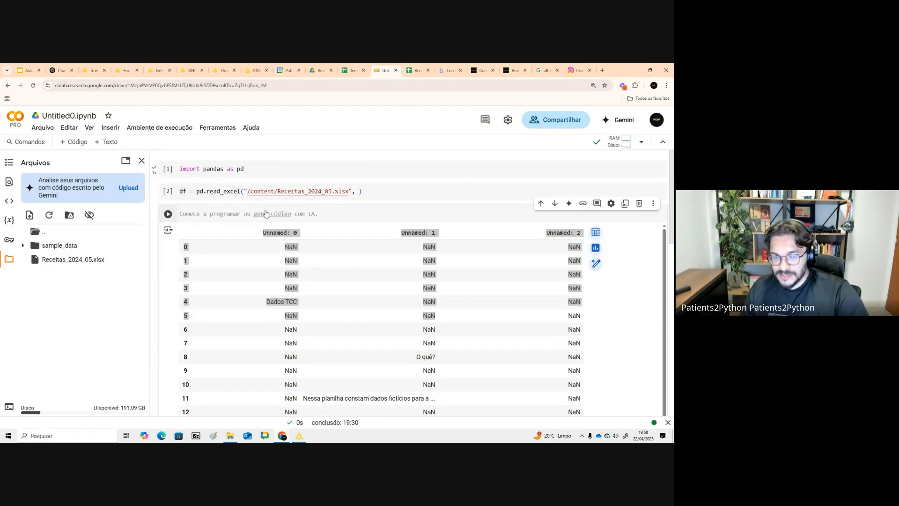
{"action": "left_click", "coordinate": [265, 215]}
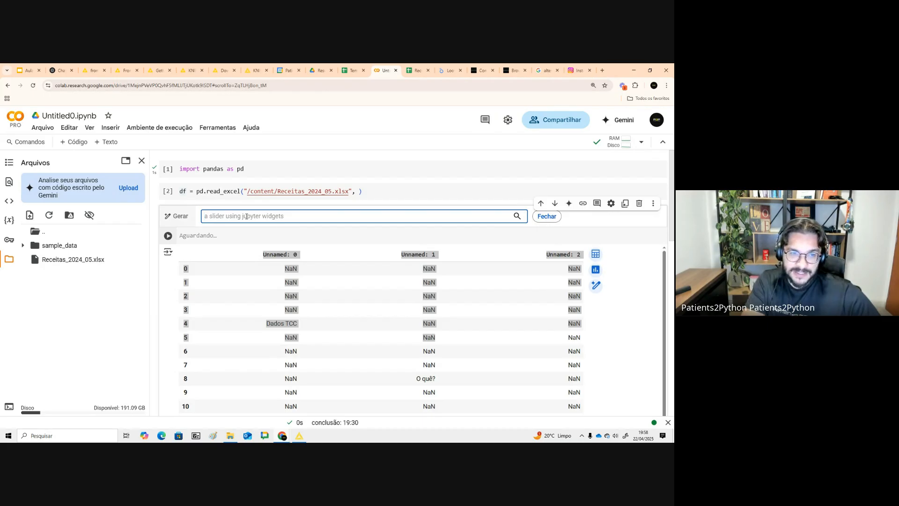
{"action": "type", "text": "ree"}
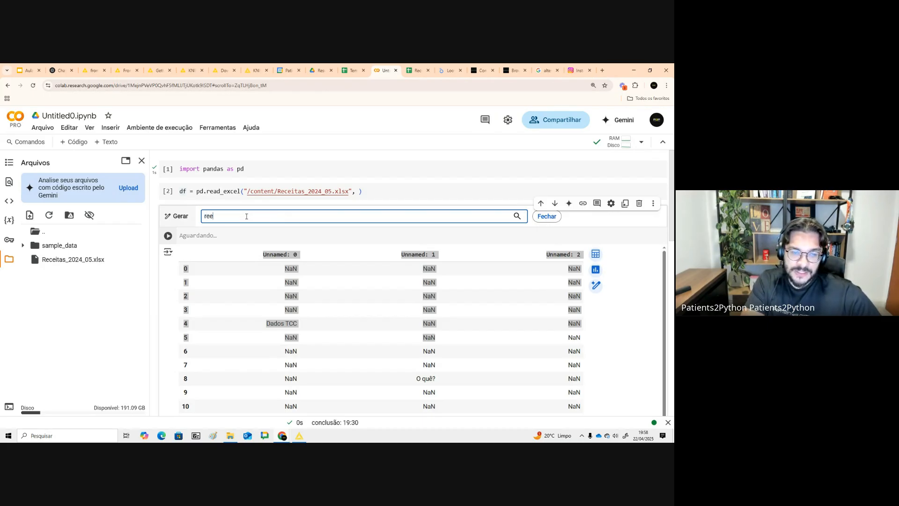
{"action": "key", "text": "BackSpace"}
{"action": "type", "text": "renom"}
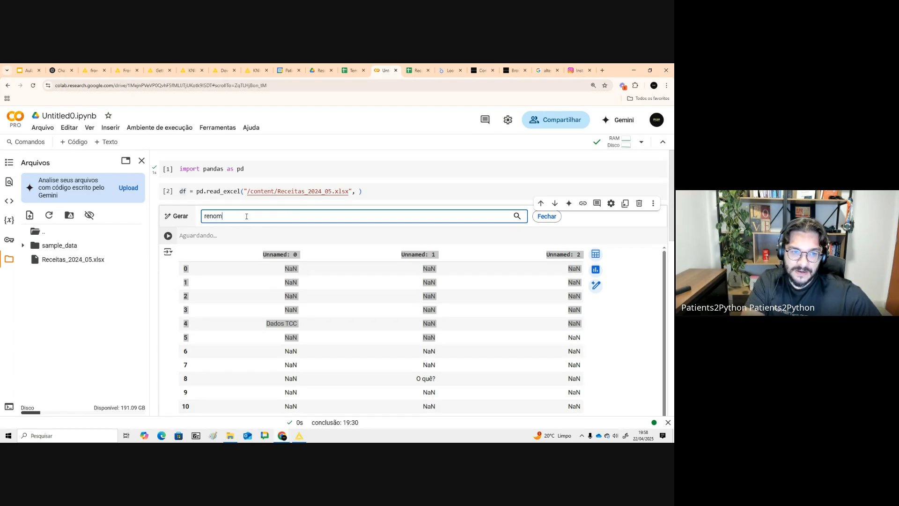
{"action": "type", "text": "ear as colunas de df"}
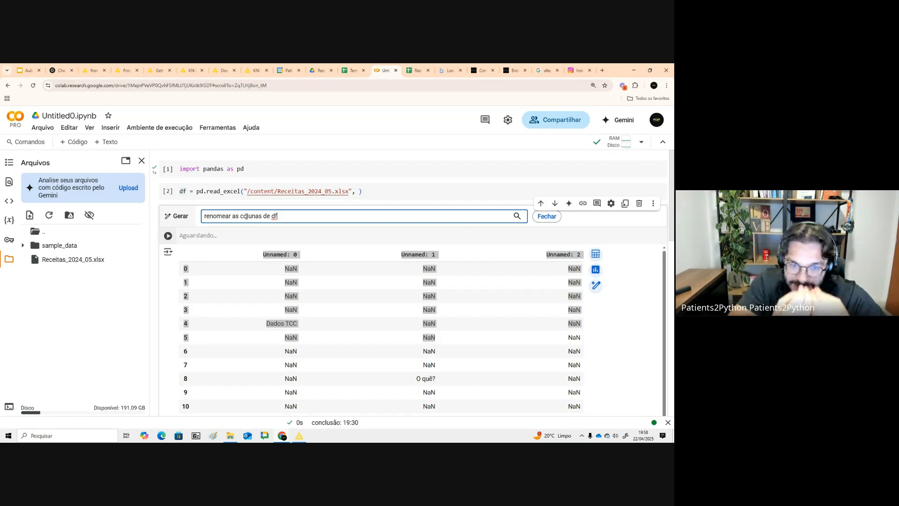
- Return to KNIME and close the Column Renamer settings dialog
{"action": "key", "text": "alt+Tab"}
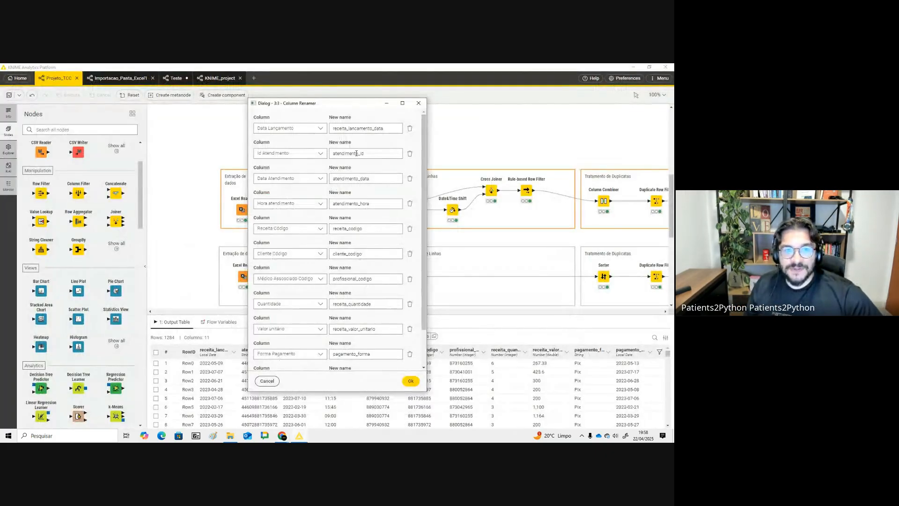
{"action": "left_click", "coordinate": [419, 103]}
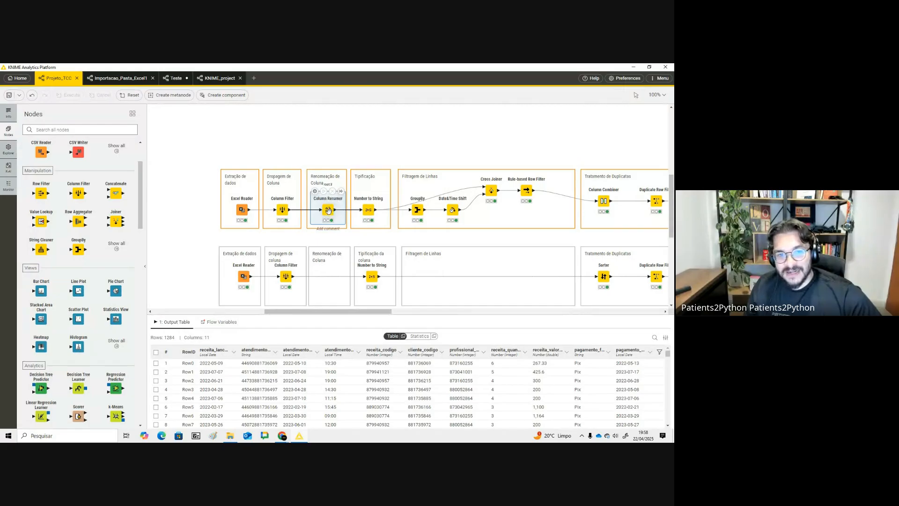
- Search the KNIME node repository for column nodes, then narrow the search to "ren"
{"action": "left_click", "coordinate": [92, 132]}
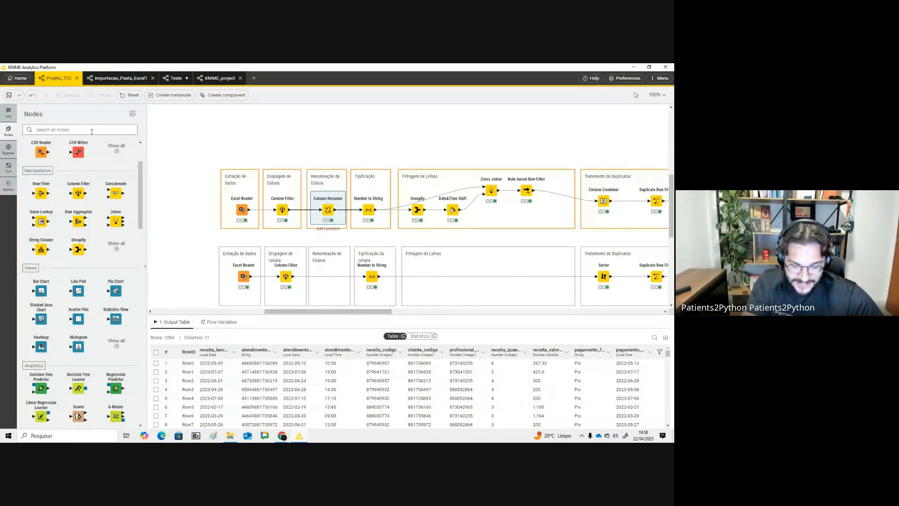
{"action": "type", "text": "colu"}
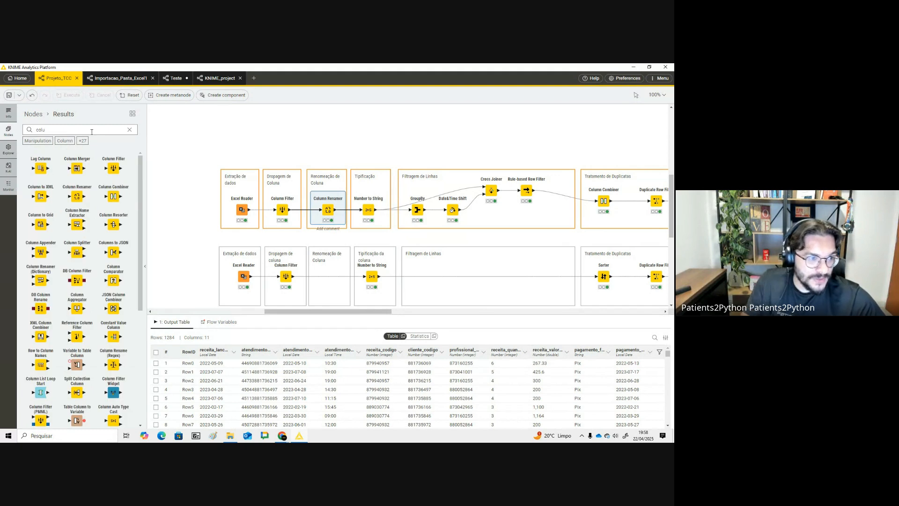
{"action": "key", "text": "BackSpace"}
{"action": "key", "text": "BackSpace"}
{"action": "key", "text": "BackSpace"}
{"action": "key", "text": "BackSpace"}
{"action": "type", "text": "re"}
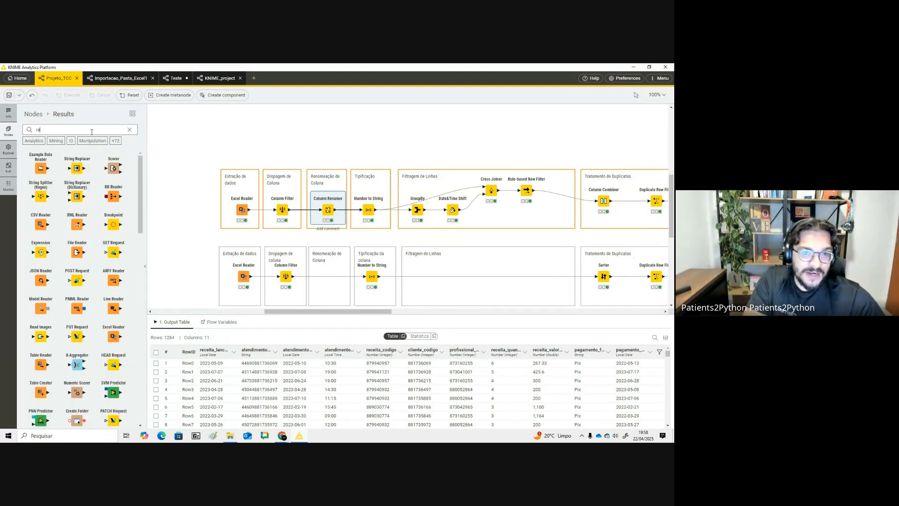
{"action": "type", "text": "n"}
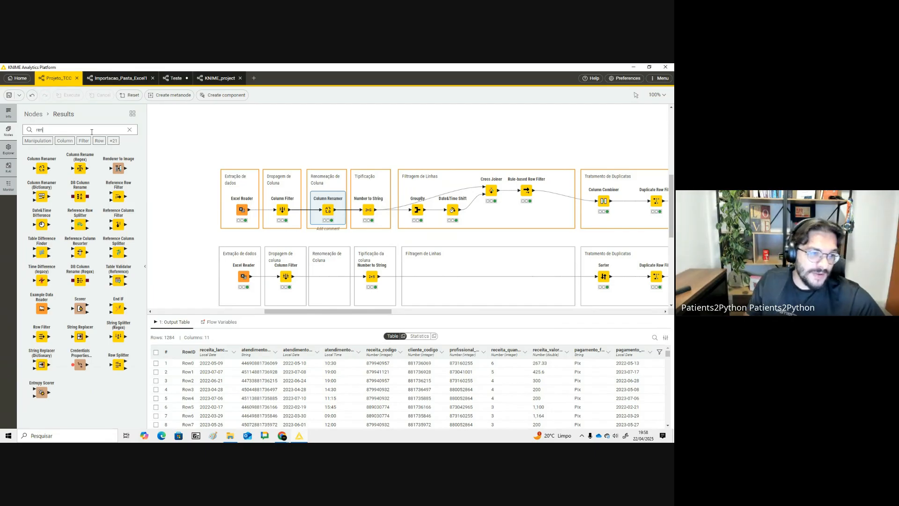
- Switch to ChatGPT, ask "como renomear colunas no knime" and highlight the suggested Column Rename node
{"action": "key", "text": "alt+Tab"}
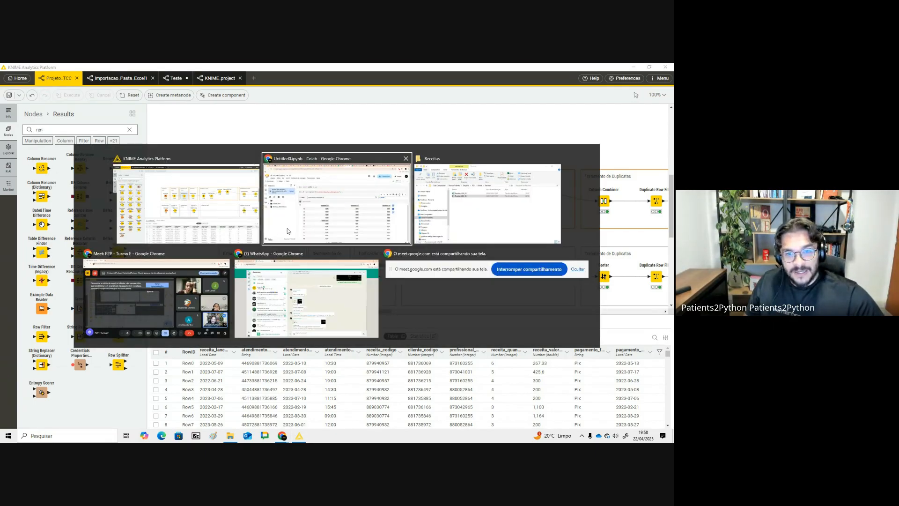
{"action": "left_click", "coordinate": [59, 70]}
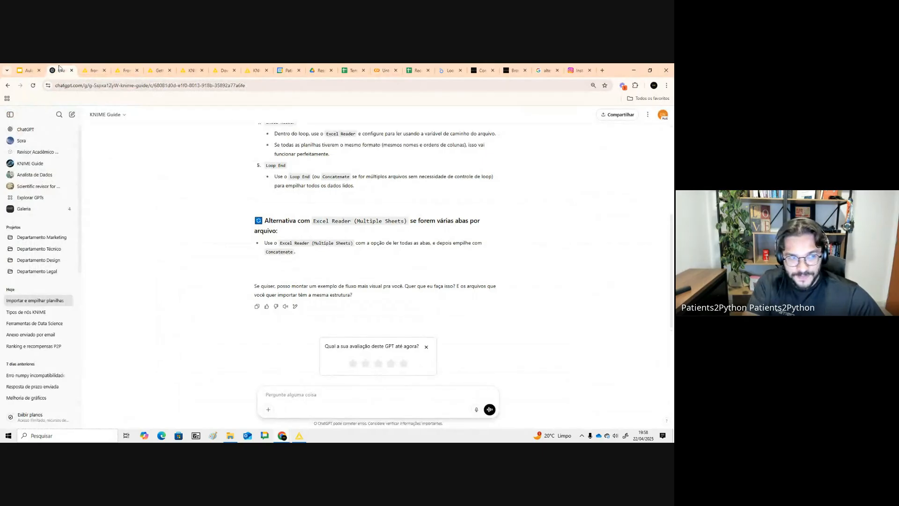
{"action": "type", "text": "como renomear colunas nopkin"}
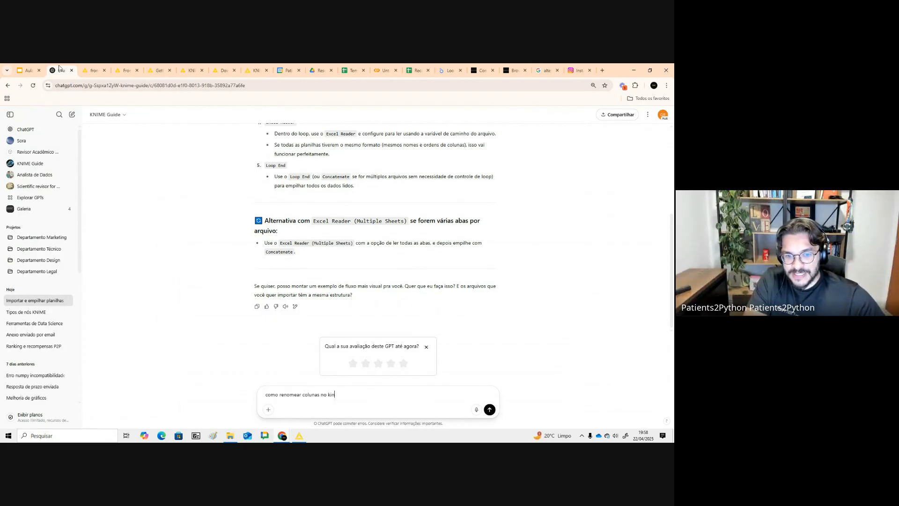
{"action": "type", "text": "me"}
{"action": "key", "text": "Return"}
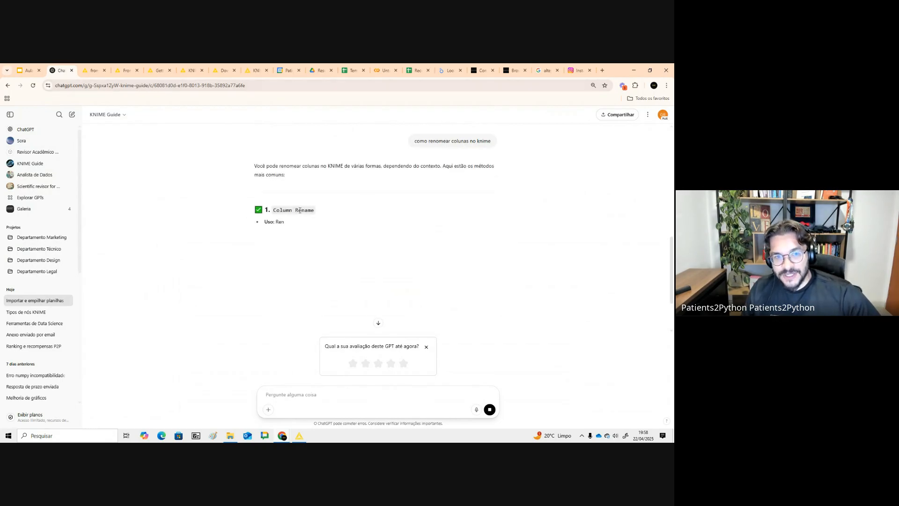
{"action": "left_click_drag", "start_coordinate": [312, 210], "coordinate": [278, 216]}
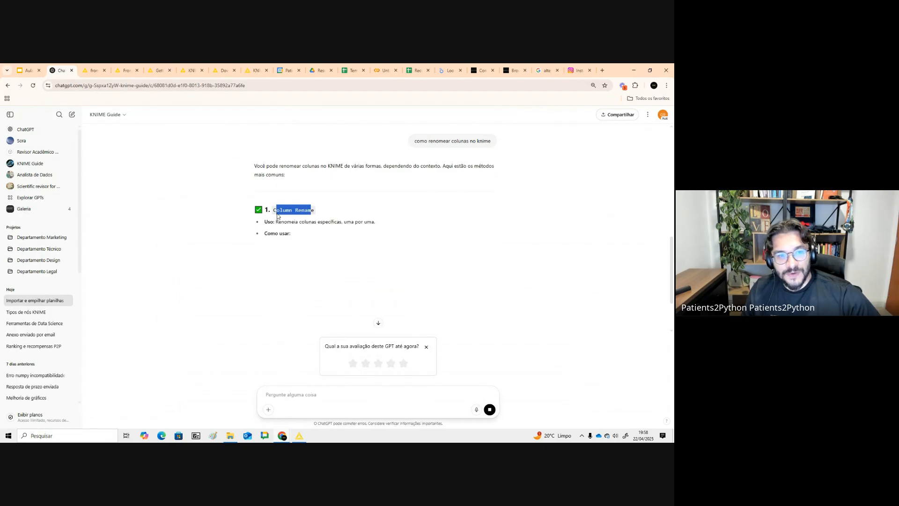
- In KNIME, add a Column Renamer node above the workflow, open and close its settings, and delete it
{"action": "key", "text": "alt+Tab"}
{"action": "left_click_drag", "start_coordinate": [44, 170], "coordinate": [301, 130]}
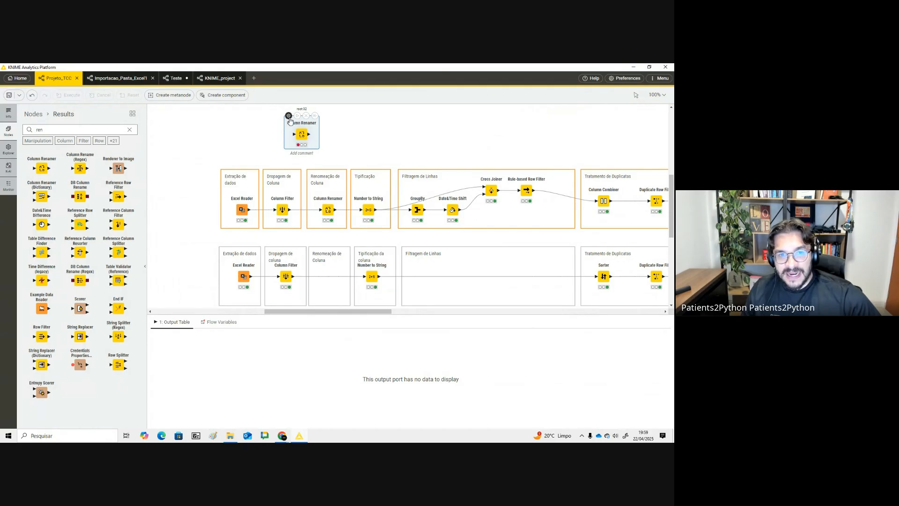
{"action": "double_click", "coordinate": [301, 132]}
{"action": "left_click", "coordinate": [279, 120]}
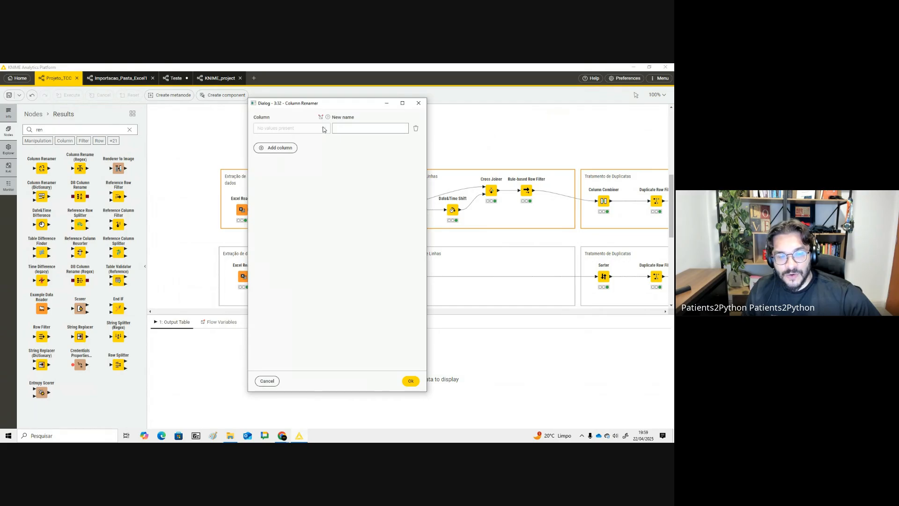
{"action": "left_click", "coordinate": [418, 103]}
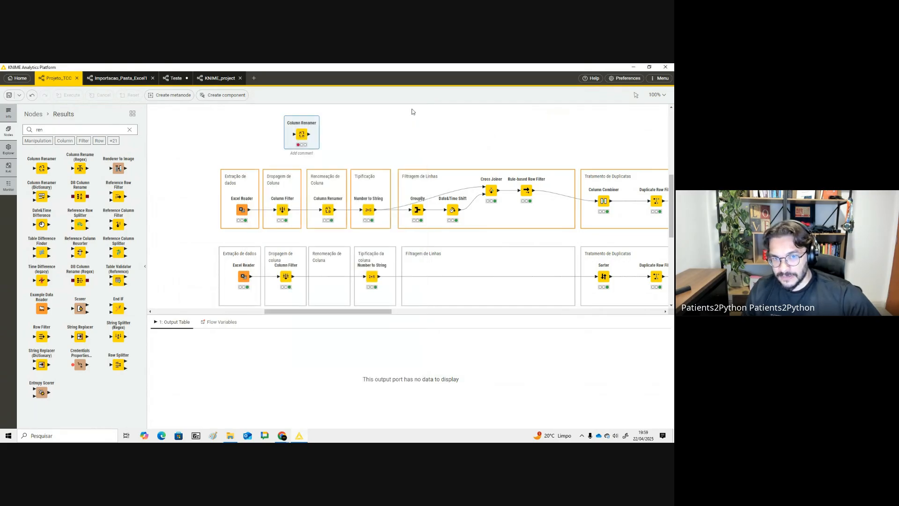
{"action": "key", "text": "Delete"}
- In Colab, trim the generated rename code to keep only the dictionary-based df.rename mapping and close the generator
{"action": "key", "text": "alt+Tab"}
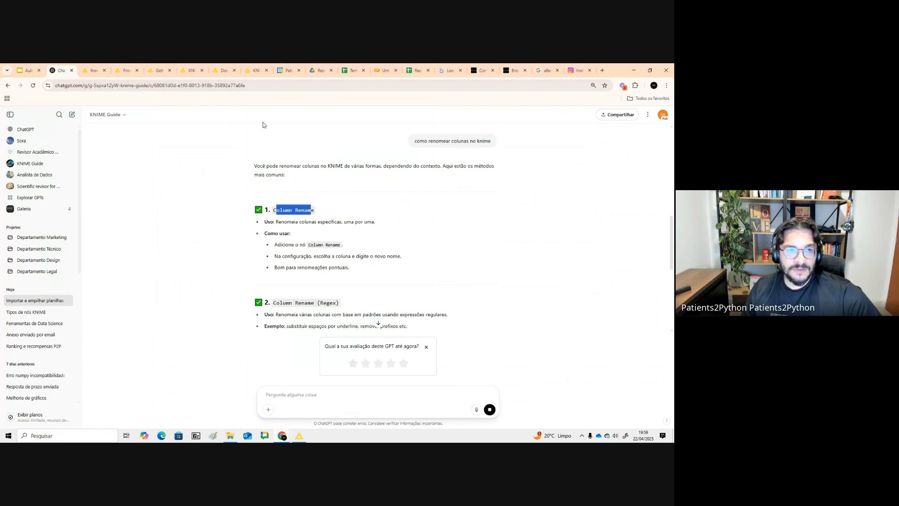
{"action": "left_click", "coordinate": [383, 71]}
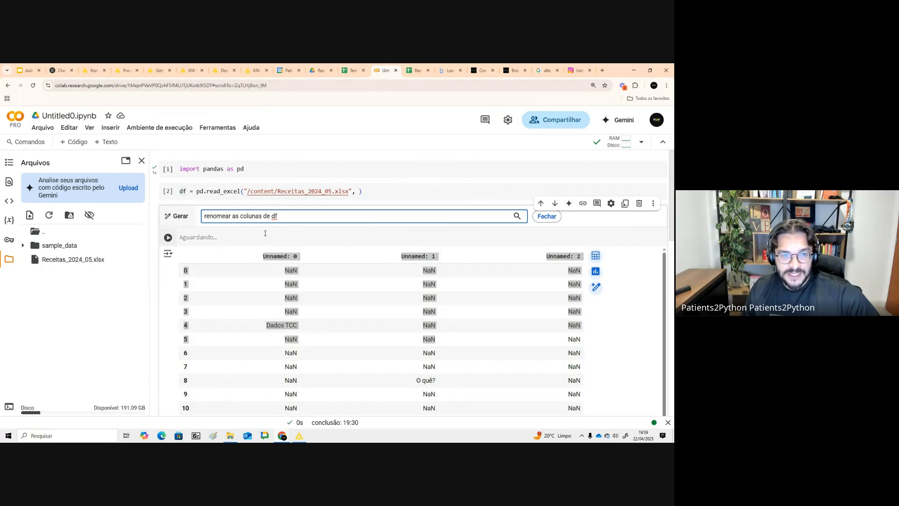
{"action": "scroll", "coordinate": [243, 343], "scroll_direction": "down", "scroll_amount": 2}
{"action": "scroll", "coordinate": [244, 341], "scroll_direction": "down", "scroll_amount": 3}
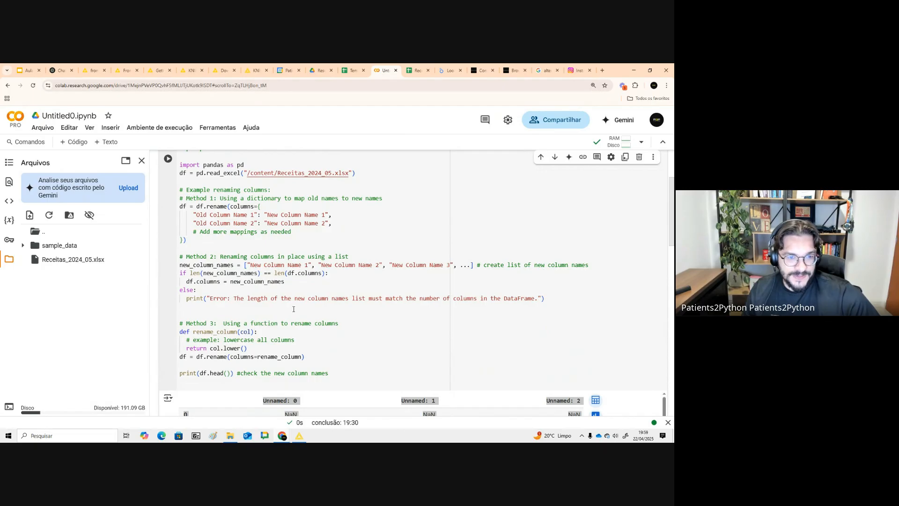
{"action": "left_click_drag", "start_coordinate": [333, 374], "coordinate": [136, 261]}
{"action": "key", "text": "BackSpace"}
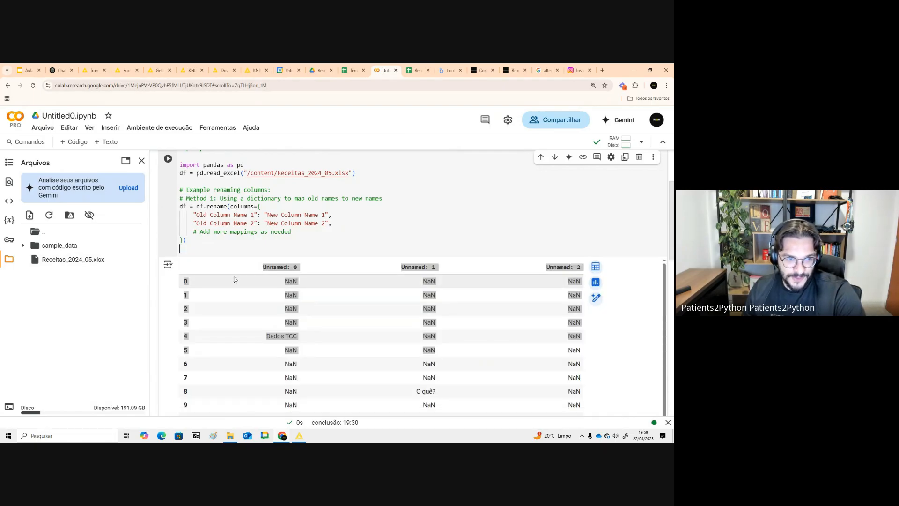
{"action": "scroll", "coordinate": [206, 242], "scroll_direction": "up", "scroll_amount": 2}
{"action": "left_click_drag", "start_coordinate": [382, 269], "coordinate": [180, 218]}
{"action": "key", "text": "BackSpace"}
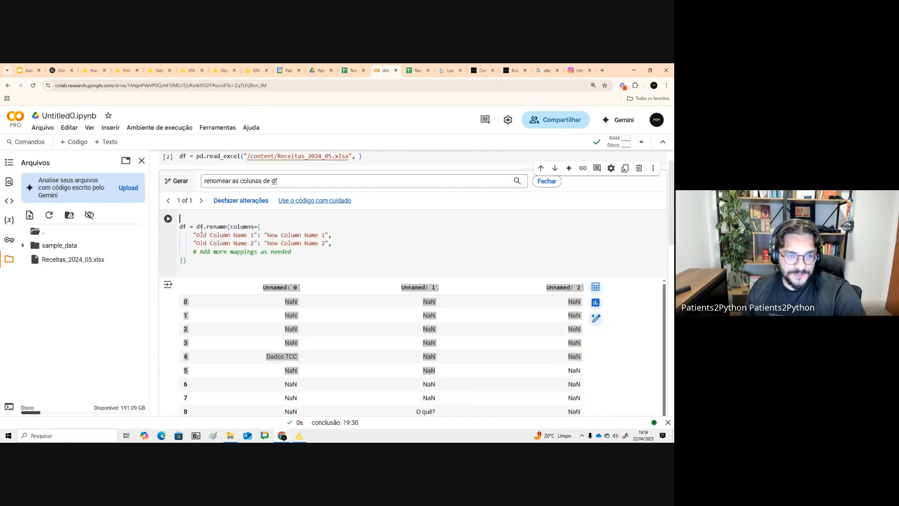
{"action": "key", "text": "Delete"}
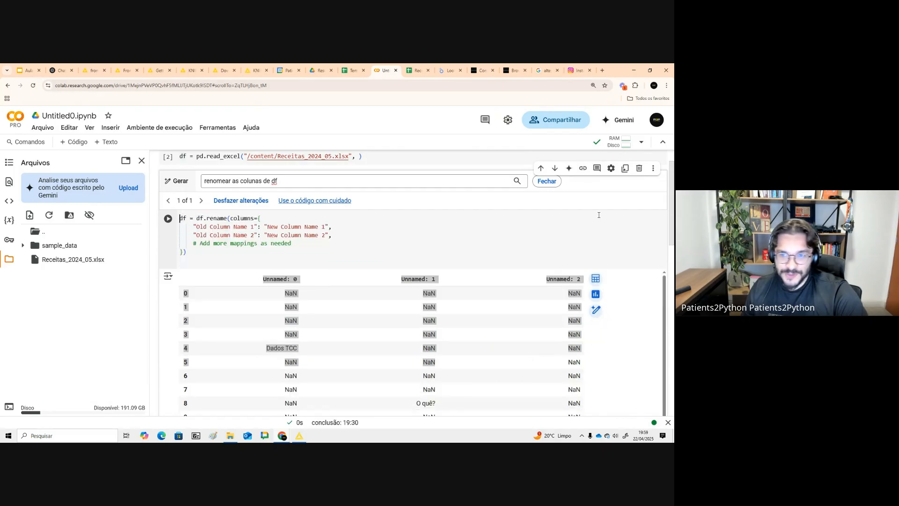
{"action": "left_click", "coordinate": [547, 181]}
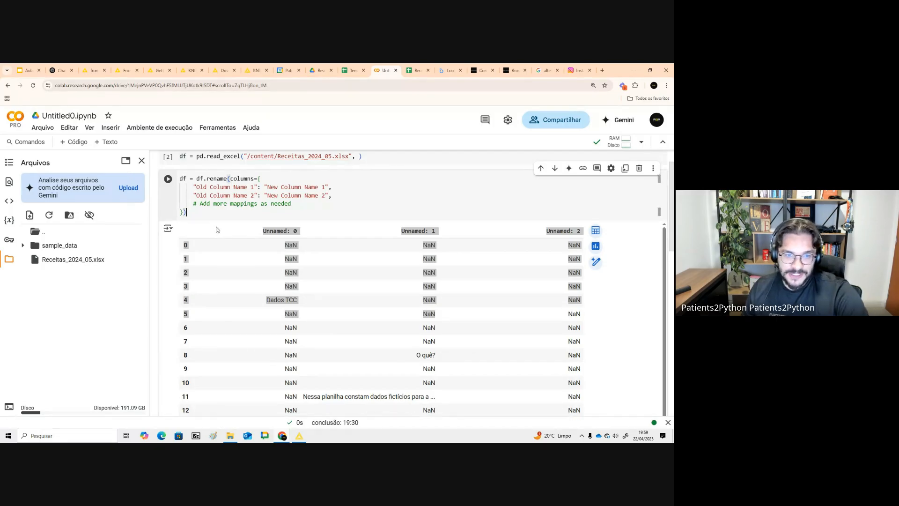
- Compare the code's rename mapping with the existing Column Renamer node's settings in KNIME
{"action": "scroll", "coordinate": [212, 214], "scroll_direction": "up", "scroll_amount": 1}
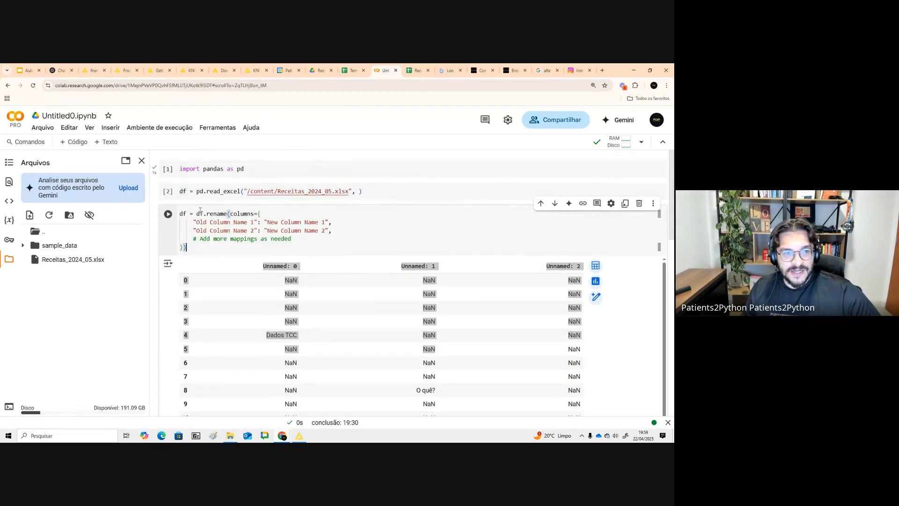
{"action": "left_click_drag", "start_coordinate": [206, 214], "coordinate": [313, 216]}
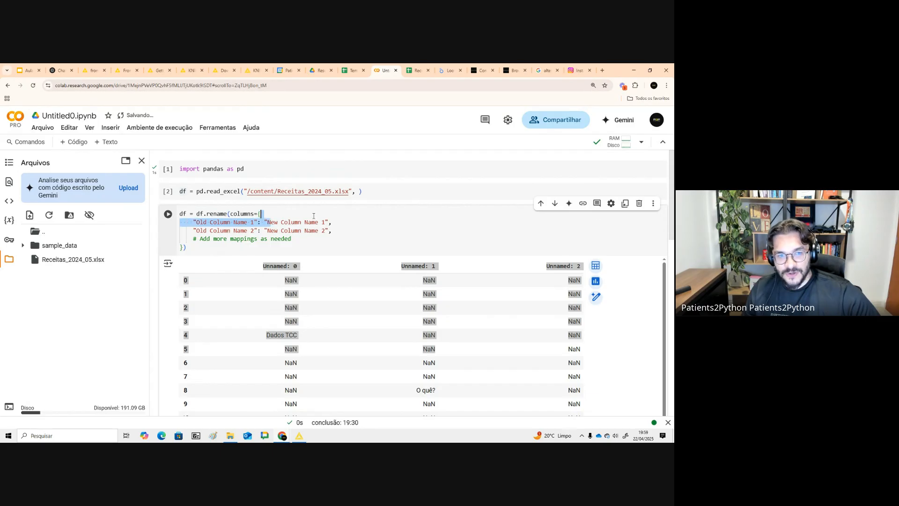
{"action": "left_click_drag", "start_coordinate": [257, 231], "coordinate": [314, 228]}
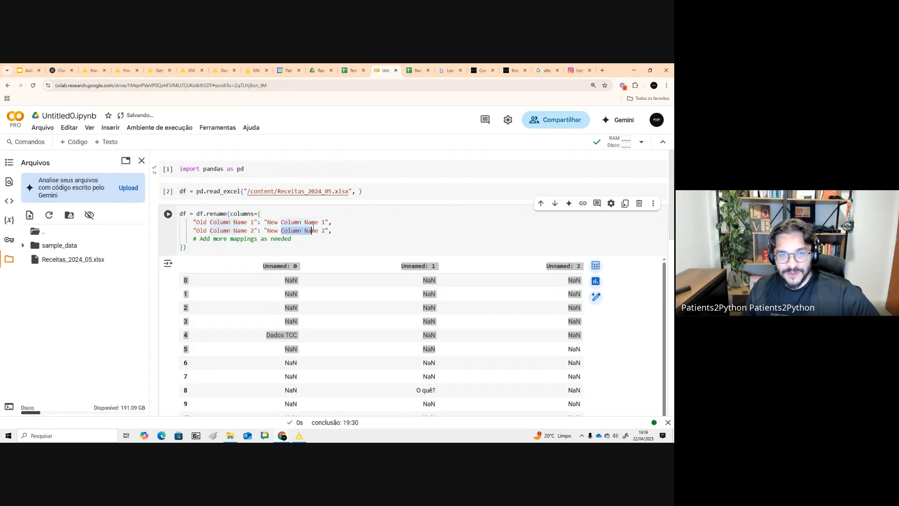
{"action": "key", "text": "alt+Tab"}
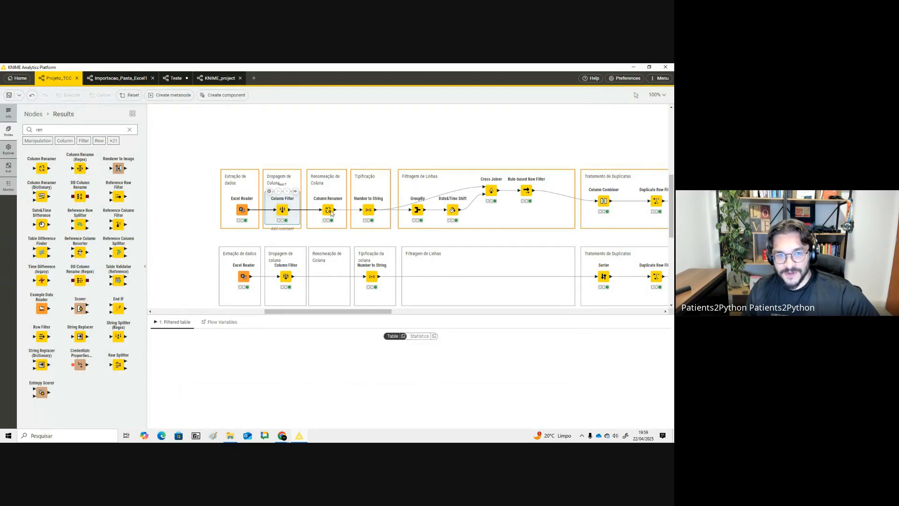
{"action": "double_click", "coordinate": [328, 208]}
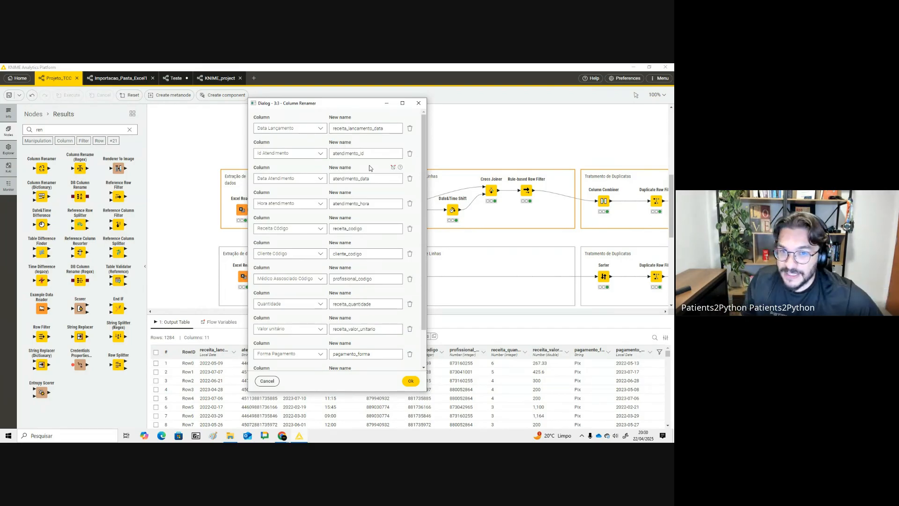
{"action": "left_click", "coordinate": [424, 104]}
- Edit the mapping to rename column "Unnamed: 0" to "0", delete the remaining lines, and run the cell
{"action": "key", "text": "alt+Tab"}
{"action": "left_click_drag", "start_coordinate": [353, 236], "coordinate": [187, 224]}
{"action": "left_click_drag", "start_coordinate": [332, 231], "coordinate": [190, 231]}
{"action": "left_click_drag", "start_coordinate": [301, 267], "coordinate": [266, 274]}
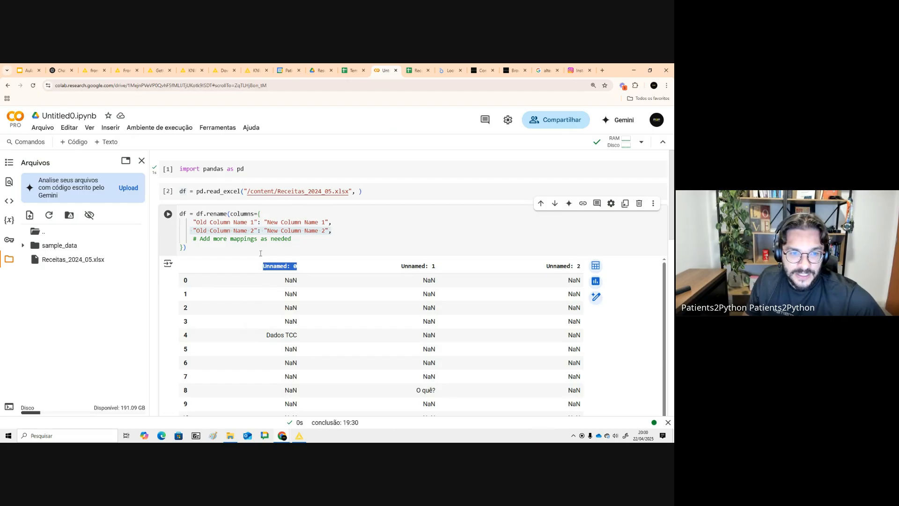
{"action": "left_click_drag", "start_coordinate": [253, 222], "coordinate": [197, 224]}
{"action": "type", "text": "Unnamed: 0"}
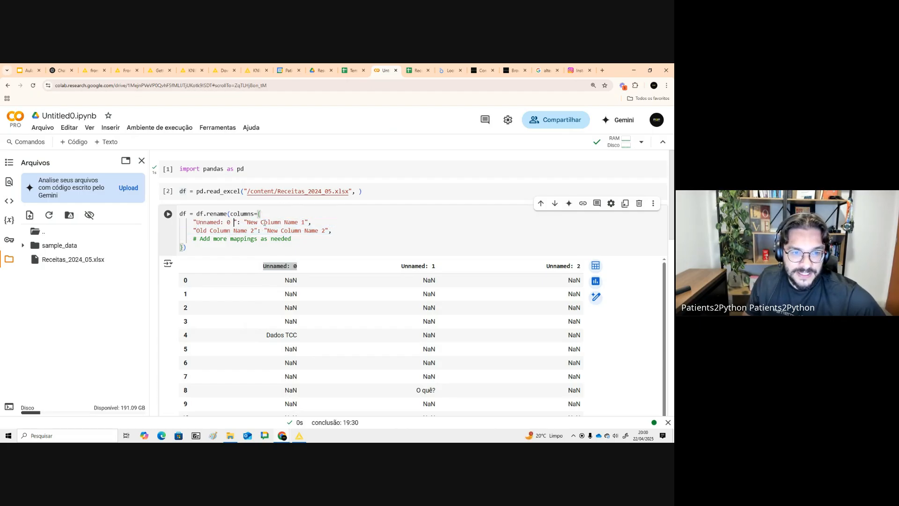
{"action": "triple_click", "coordinate": [312, 221]}
{"action": "left_click_drag", "start_coordinate": [305, 222], "coordinate": [250, 223]}
{"action": "type", "text": "0"}
{"action": "left_click_drag", "start_coordinate": [336, 229], "coordinate": [153, 233]}
{"action": "key", "text": "BackSpace"}
{"action": "key", "text": "BackSpace"}
{"action": "left_click_drag", "start_coordinate": [297, 231], "coordinate": [145, 236]}
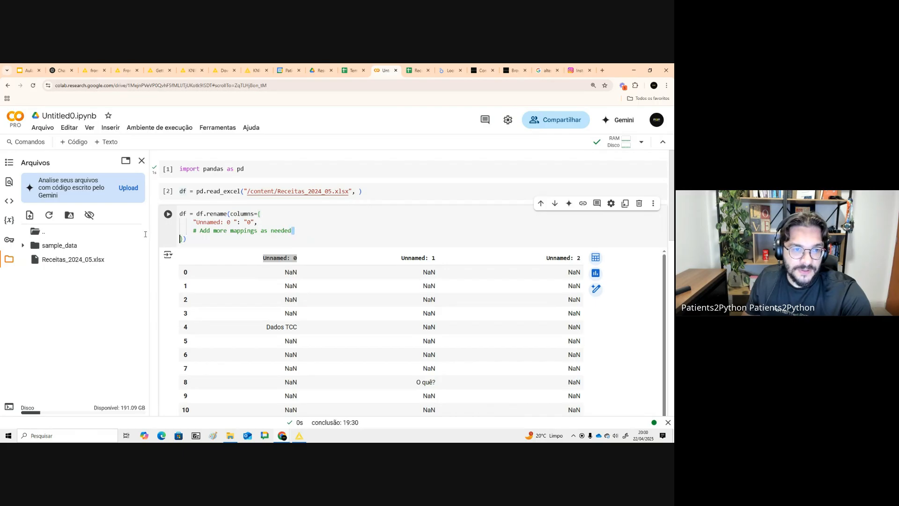
{"action": "key", "text": "BackSpace"}
{"action": "key", "text": "shift+Return"}
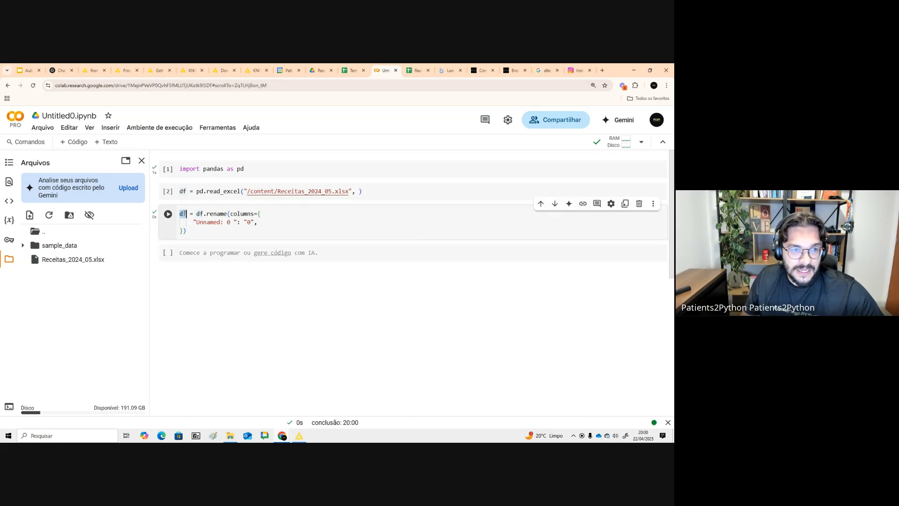
- Add a new cell that displays df and run it
{"action": "type", "text": "df"}
{"action": "key", "text": "shift+Return"}
{"action": "scroll", "coordinate": [305, 283], "scroll_direction": "up", "scroll_amount": 8}
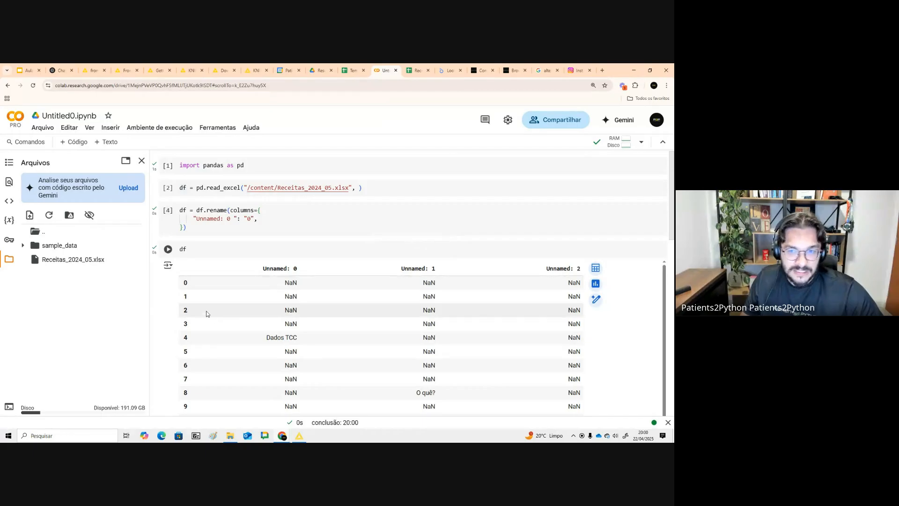
- Remove the trailing space from the "Unnamed: 0" key, rerun the rename and df cells, and check the first column header
{"action": "left_click", "coordinate": [235, 218]}
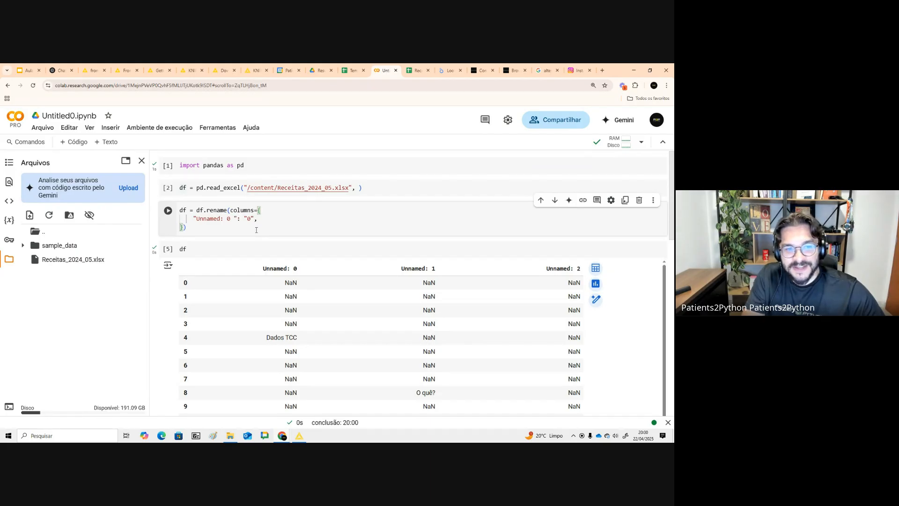
{"action": "key", "text": "BackSpace"}
{"action": "key", "text": "shift+Return"}
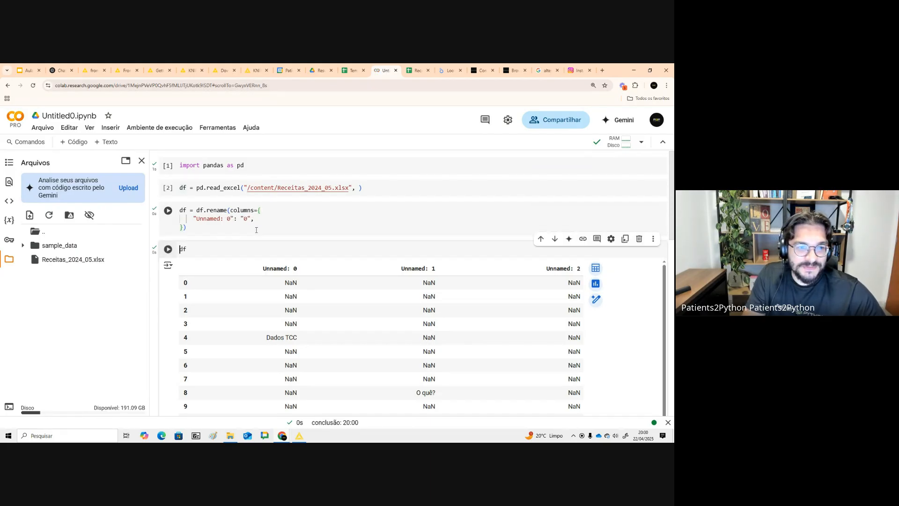
{"action": "key", "text": "shift+Return"}
{"action": "scroll", "coordinate": [234, 234], "scroll_direction": "up", "scroll_amount": 5}
{"action": "double_click", "coordinate": [296, 272]}
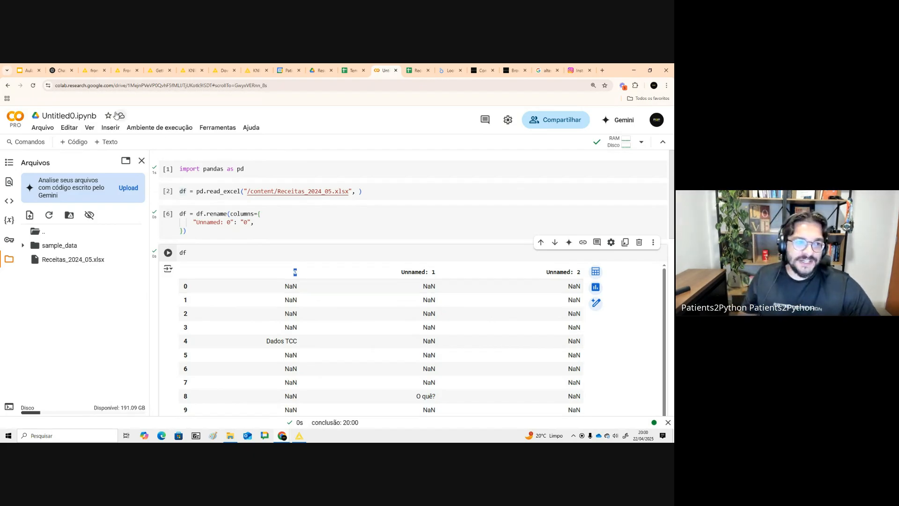
- Switch to the Aula - Knime presentation and open the slide on input and output ports
{"action": "left_click", "coordinate": [35, 68]}
{"action": "left_click", "coordinate": [77, 222]}
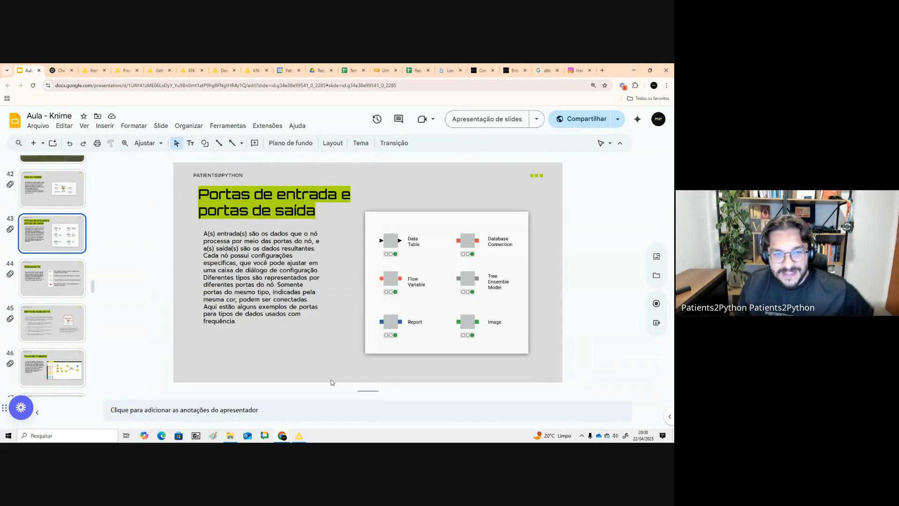
{"action": "left_click", "coordinate": [305, 436]}
{"action": "left_click", "coordinate": [305, 436]}
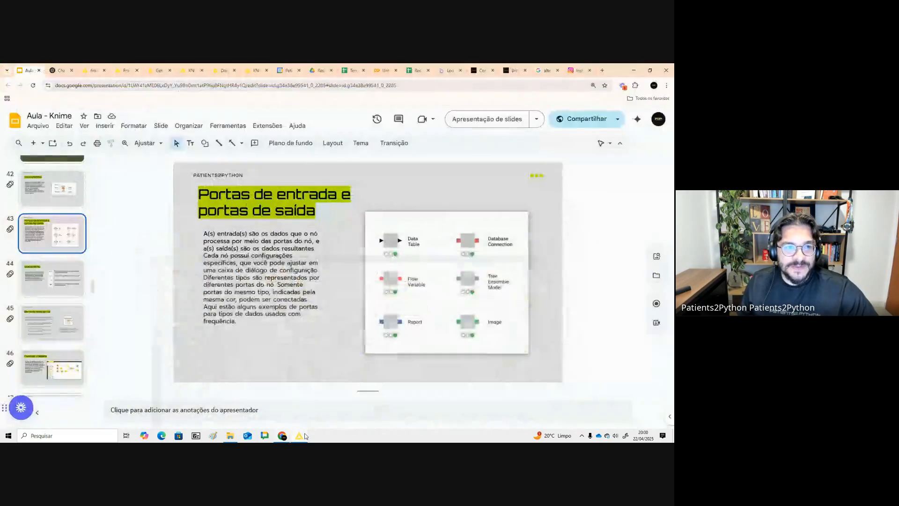
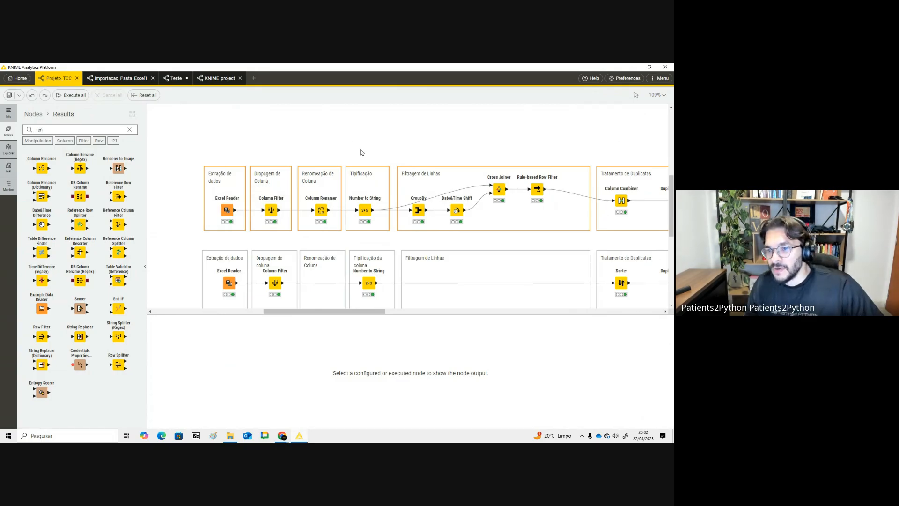
- Present the slide on input and output ports and advance to the node status slide
{"action": "key", "text": "alt+Tab"}
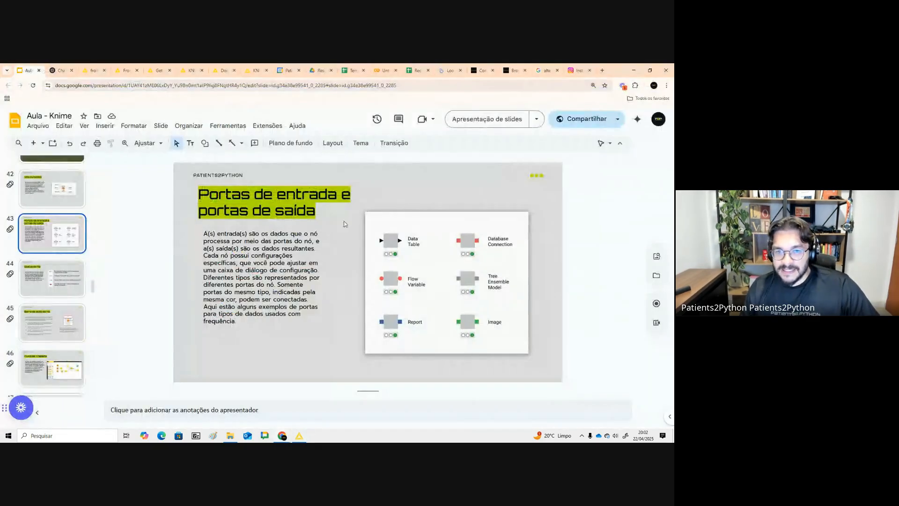
{"action": "left_click", "coordinate": [487, 123]}
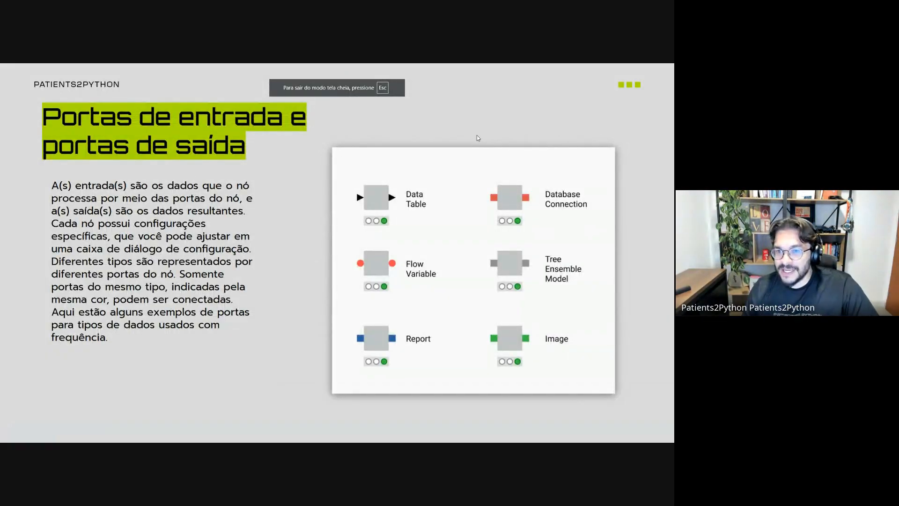
{"action": "key", "text": "Right"}
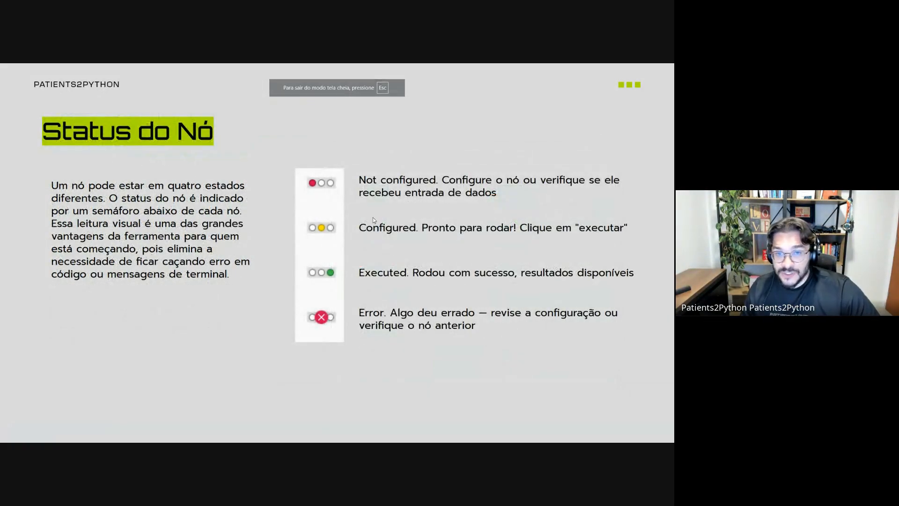
{"action": "key", "text": "Escape"}
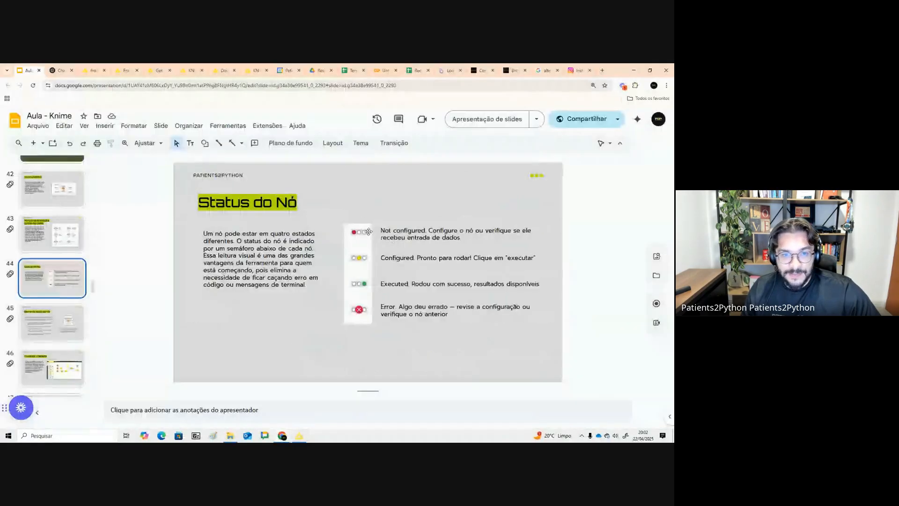
- Reset all nodes of the Projeto_TCC workflow so they return to configured status
{"action": "key", "text": "alt+Tab"}
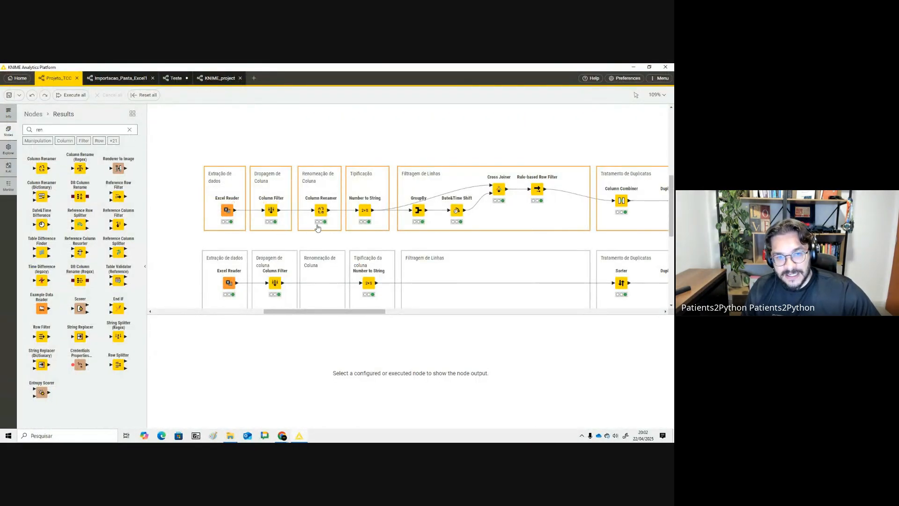
{"action": "key", "text": "alt+Tab"}
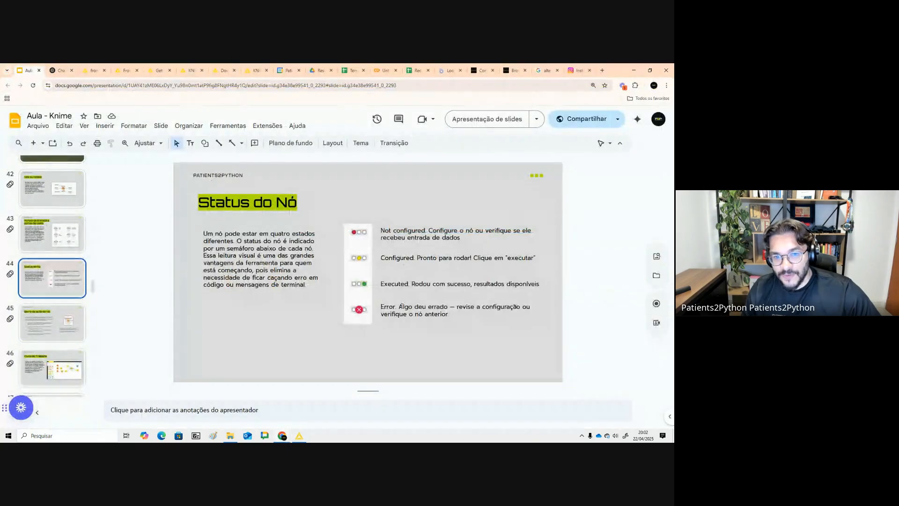
{"action": "left_click", "coordinate": [393, 284]}
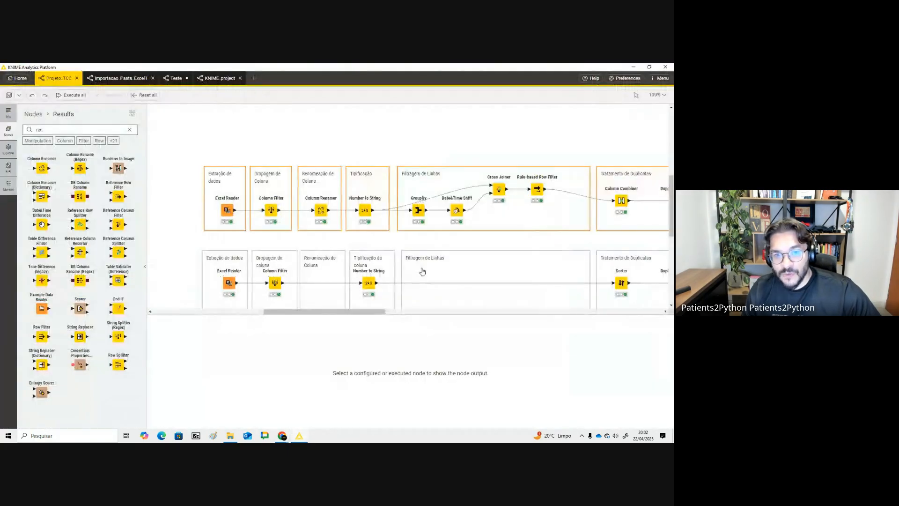
{"action": "key", "text": "alt+Tab"}
{"action": "left_click", "coordinate": [271, 210]}
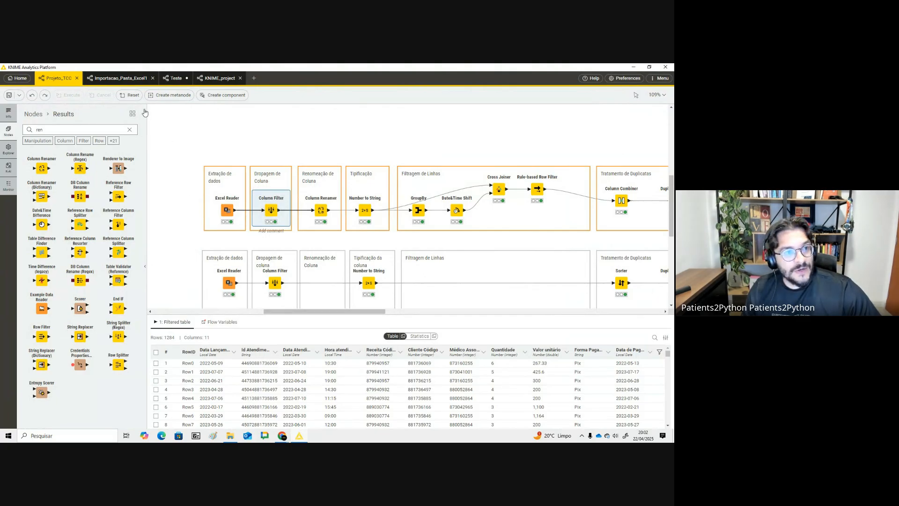
{"action": "left_click", "coordinate": [133, 98]}
{"action": "left_click", "coordinate": [164, 136]}
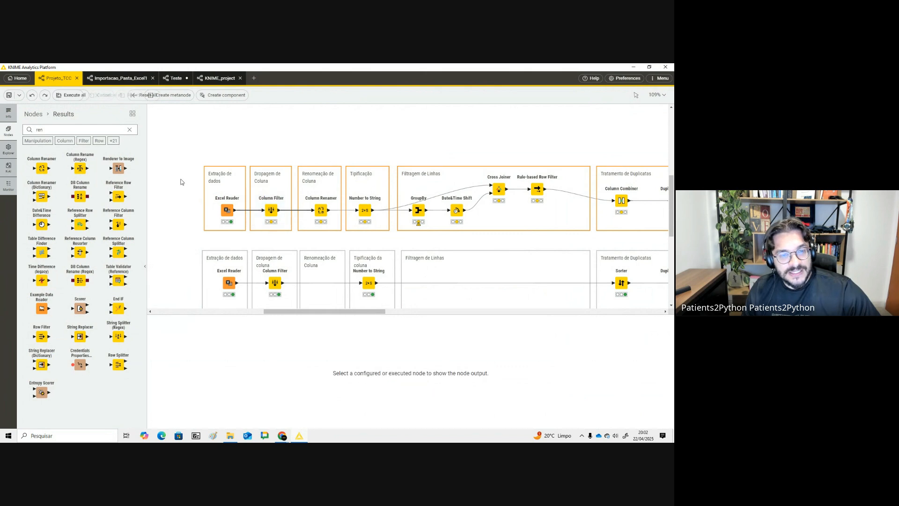
{"action": "left_click", "coordinate": [142, 95]}
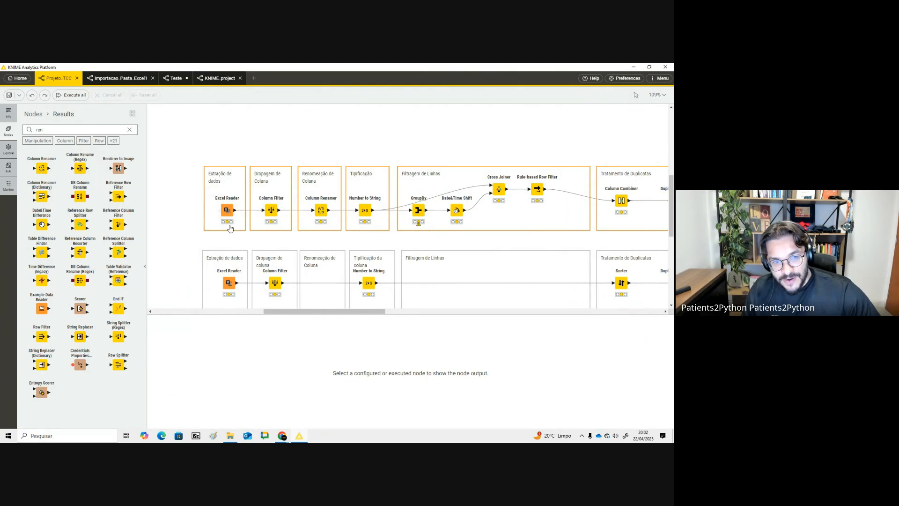
- Highlight the Configured status description on the node status slide
{"action": "key", "text": "alt+Tab"}
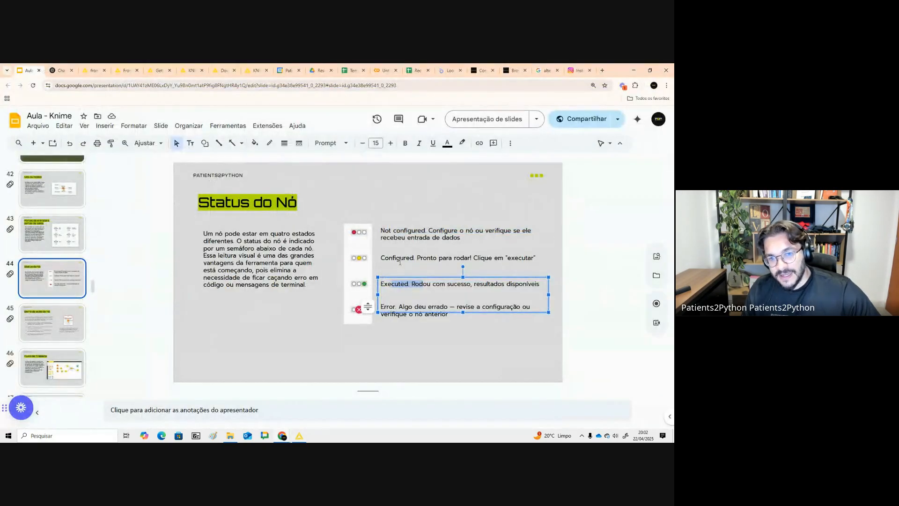
{"action": "left_click_drag", "start_coordinate": [400, 258], "coordinate": [525, 246]}
{"action": "key", "text": "alt+Tab"}
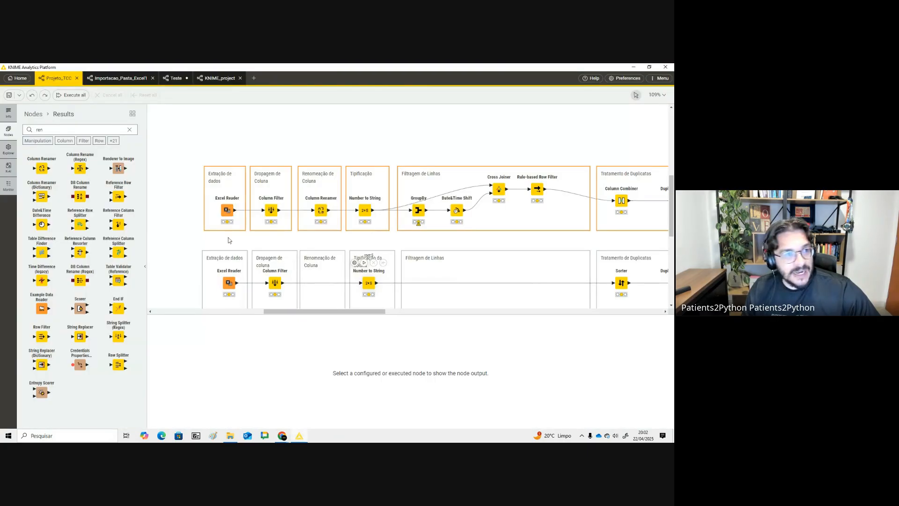
- Add a Column Renamer node above the workflow and open its configuration dialog
{"action": "left_click_drag", "start_coordinate": [41, 168], "coordinate": [233, 133]}
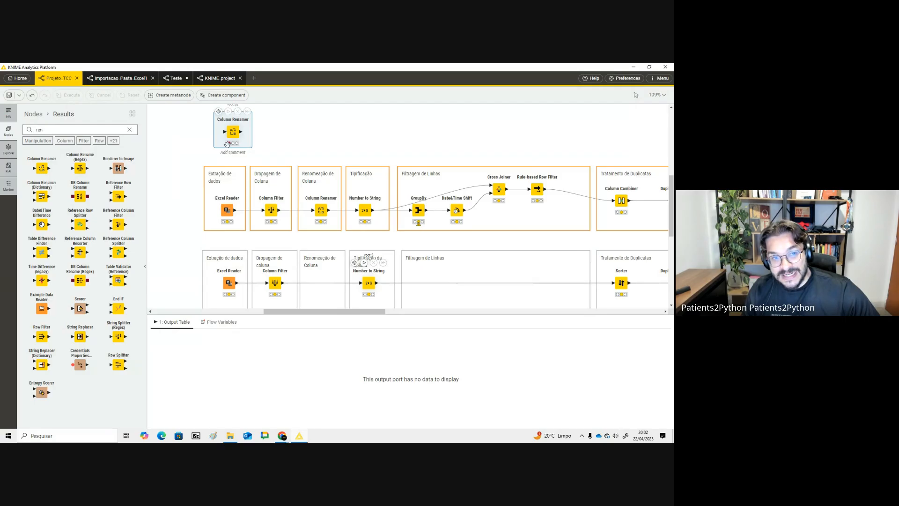
{"action": "key", "text": "alt+Tab"}
{"action": "key", "text": "alt+Tab"}
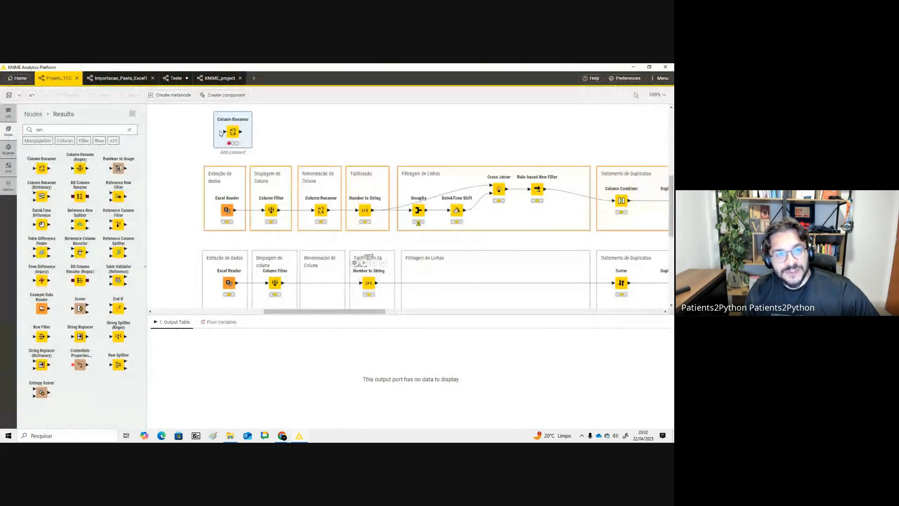
{"action": "double_click", "coordinate": [233, 131]}
{"action": "left_click", "coordinate": [275, 119]}
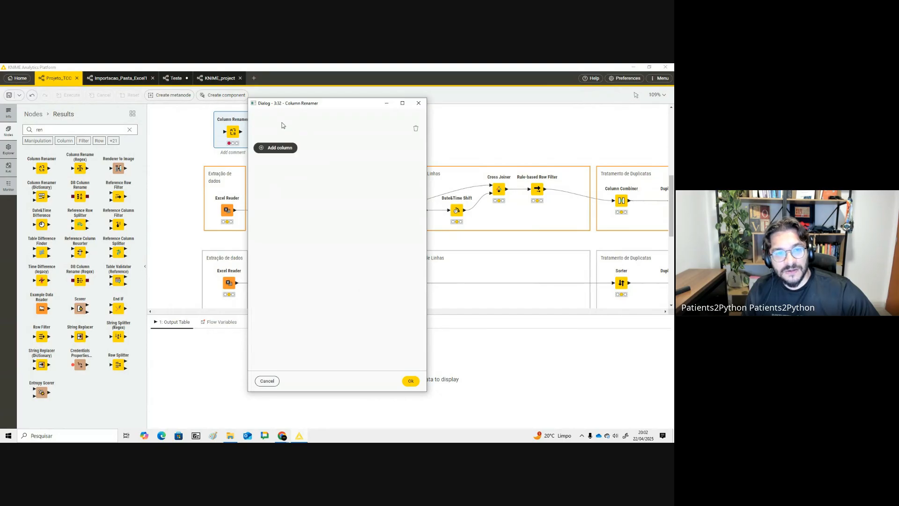
{"action": "left_click", "coordinate": [414, 105]}
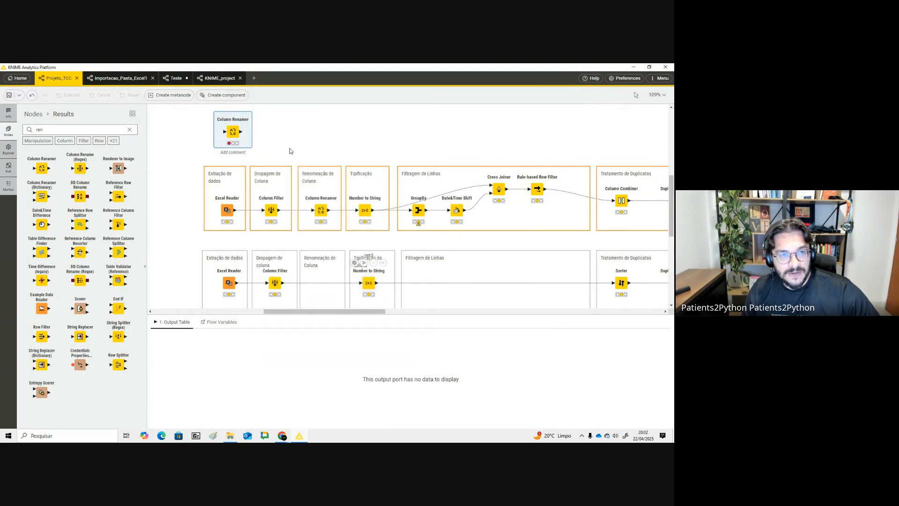
- Connect the Excel Reader to the new Column Renamer, confirm its default setting, and execute it
{"action": "mouse_move", "coordinate": [235, 209]}
{"action": "left_mouse_down"}
{"action": "mouse_move", "coordinate": [227, 132]}
{"action": "mouse_move", "coordinate": [245, 128]}
{"action": "left_mouse_up"}
{"action": "left_click", "coordinate": [245, 128]}
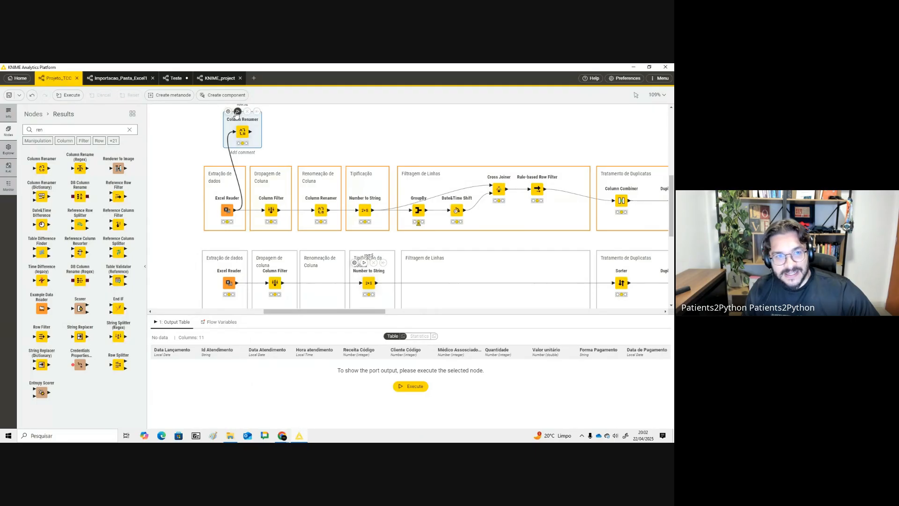
{"action": "double_click", "coordinate": [241, 130]}
{"action": "left_click", "coordinate": [302, 130]}
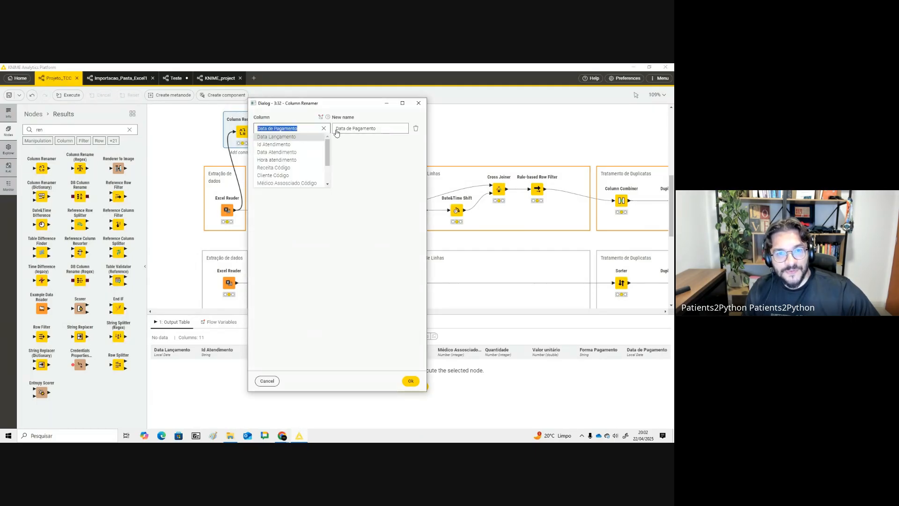
{"action": "left_click", "coordinate": [336, 133]}
{"action": "left_click", "coordinate": [412, 381]}
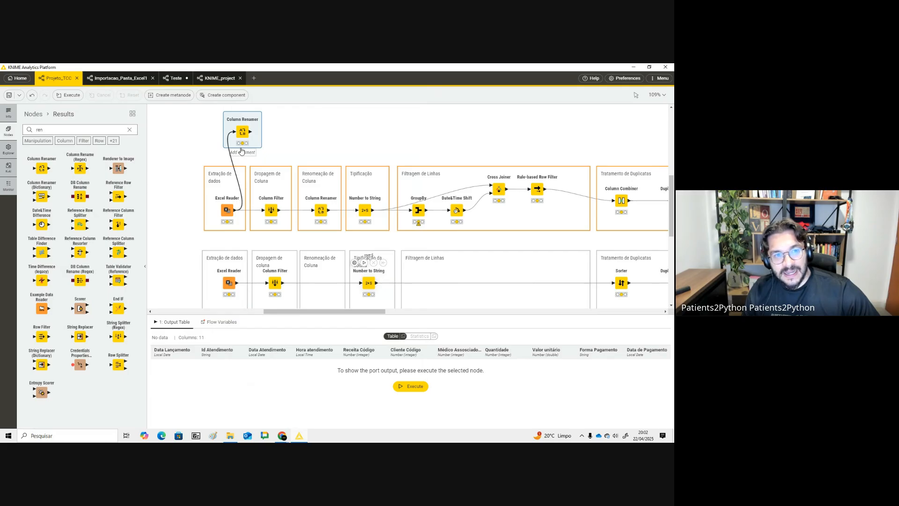
{"action": "left_click", "coordinate": [238, 111]}
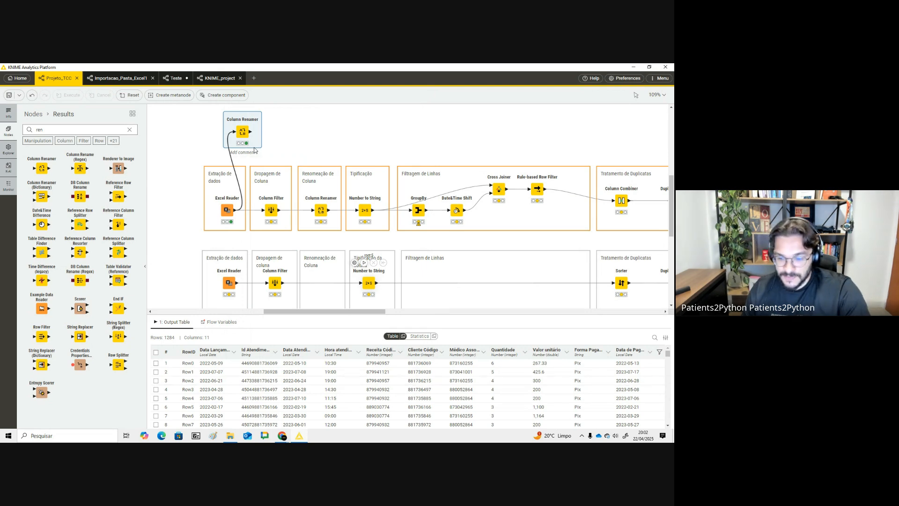
- Delete the added Column Renamer node and execute all nodes of the workflow
{"action": "key", "text": "Delete"}
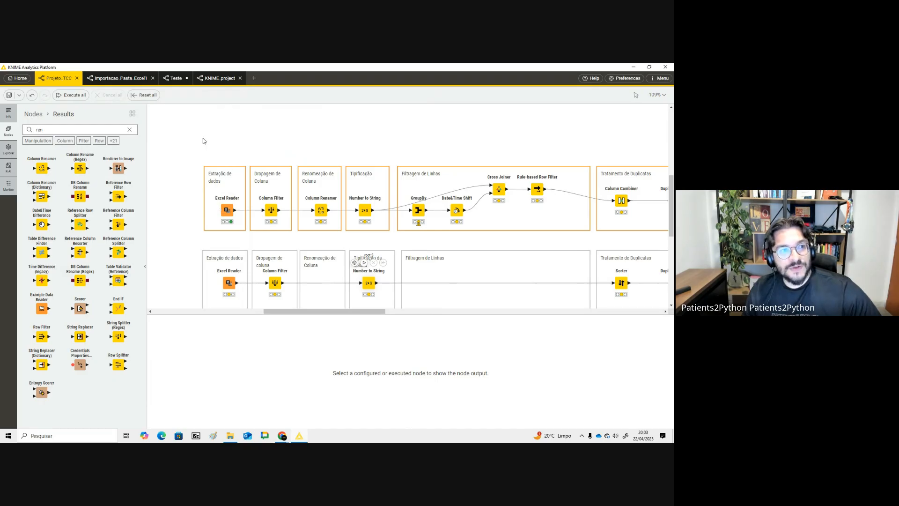
{"action": "left_click", "coordinate": [71, 95]}
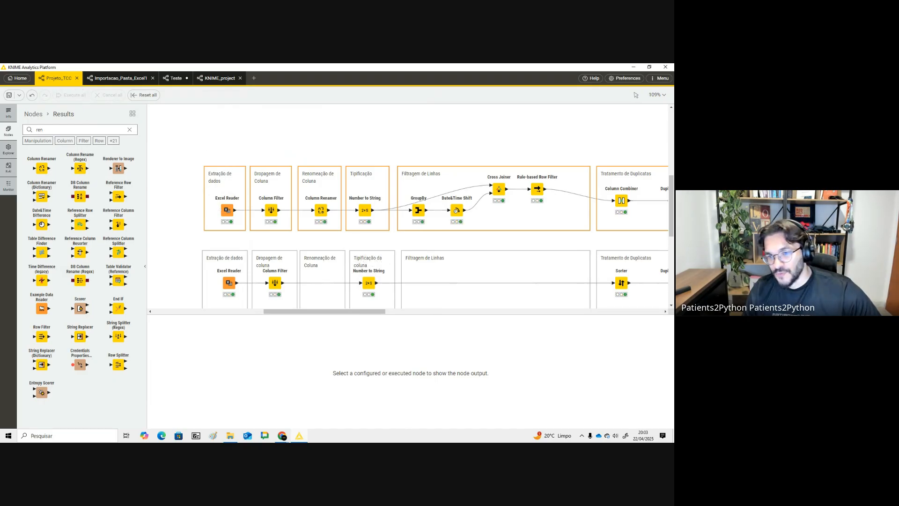
{"action": "left_click_drag", "start_coordinate": [377, 310], "coordinate": [390, 310]}
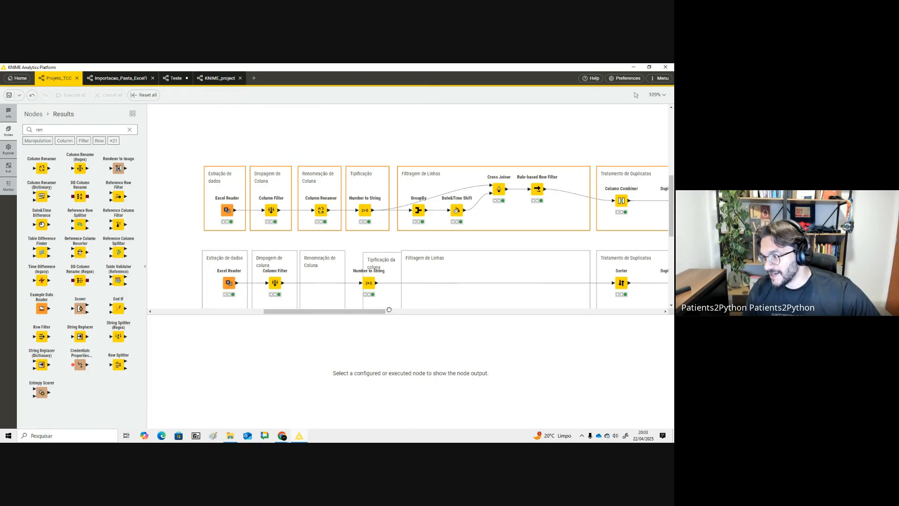
{"action": "key", "text": "ctrl+z"}
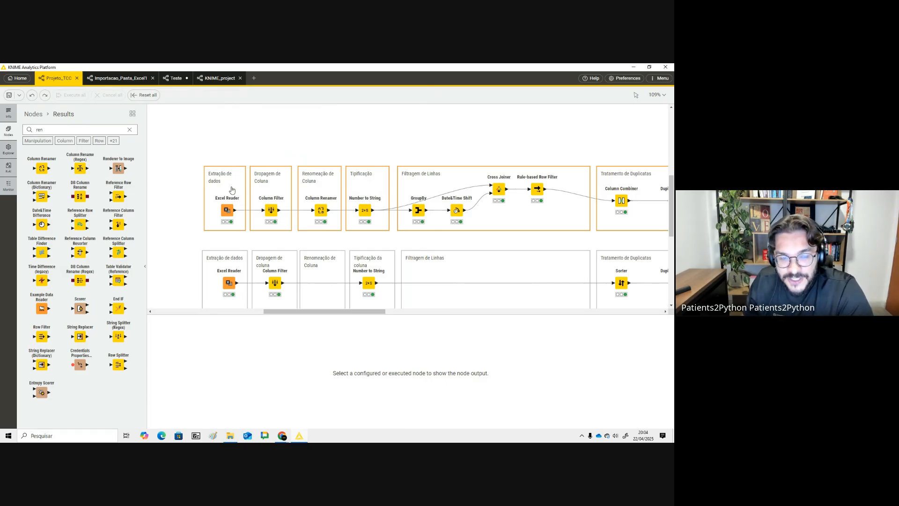
- Inspect the Excel Reader's configuration and browse its Receitas source file without changing it
{"action": "left_click", "coordinate": [229, 208]}
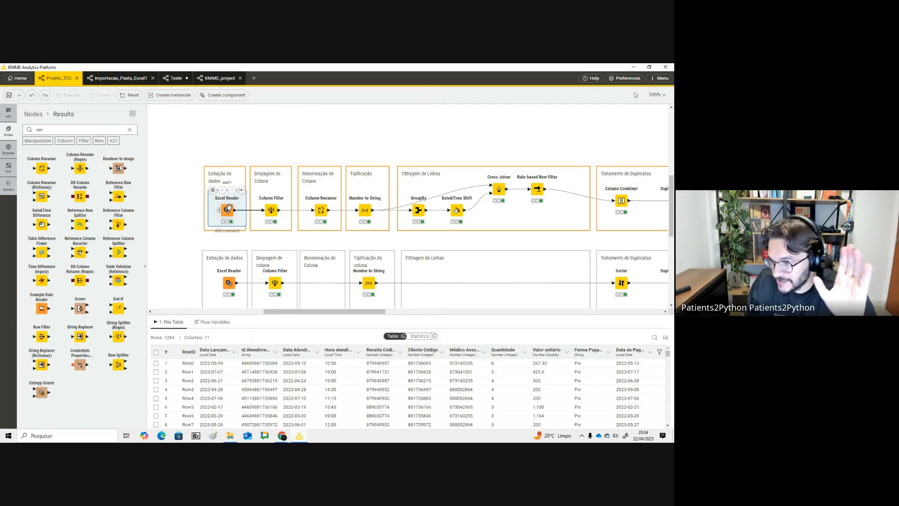
{"action": "double_click", "coordinate": [229, 208]}
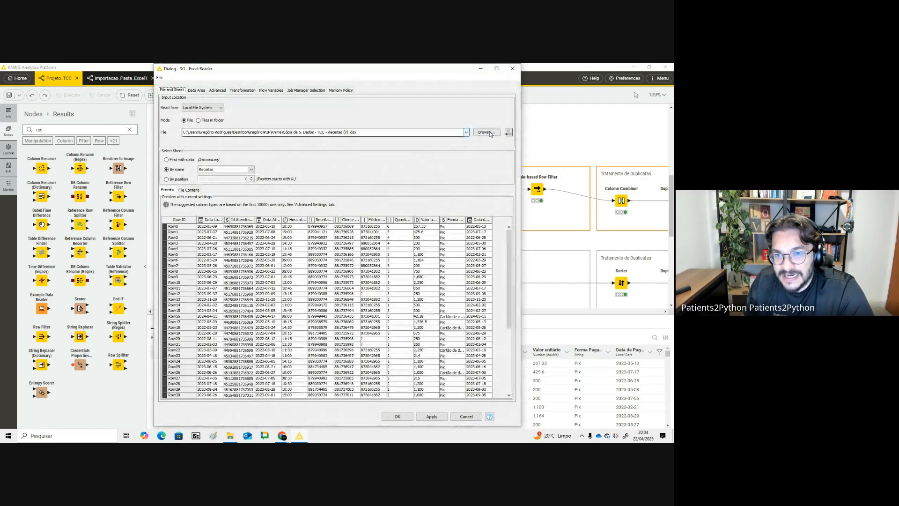
{"action": "left_click", "coordinate": [487, 132]}
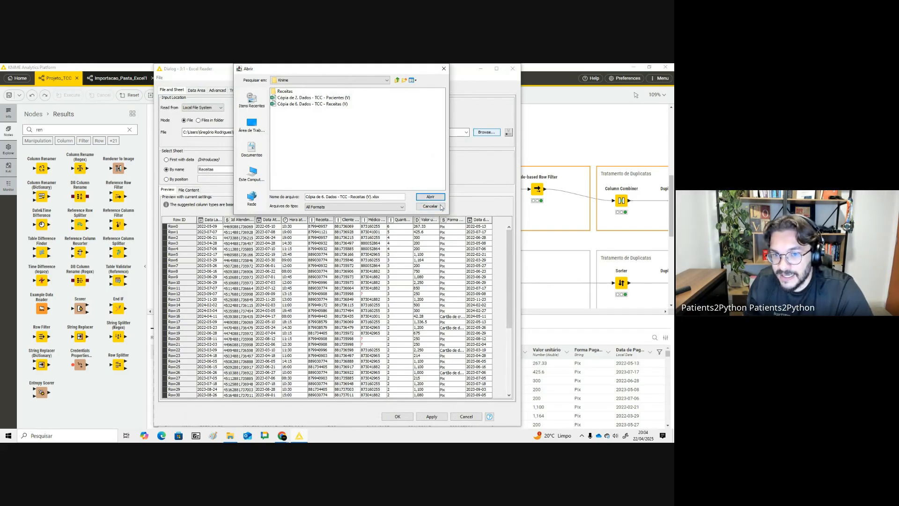
{"action": "left_click", "coordinate": [441, 207]}
{"action": "left_click", "coordinate": [513, 69]}
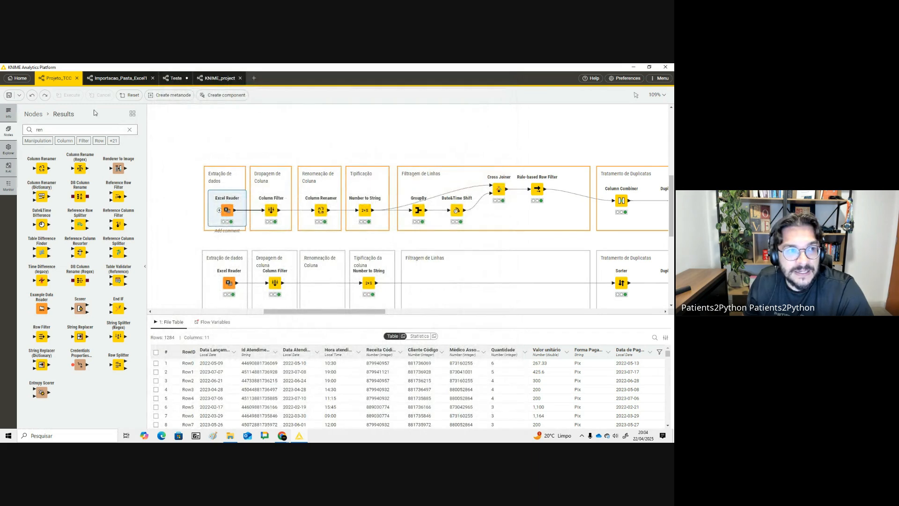
{"action": "left_click", "coordinate": [199, 134]}
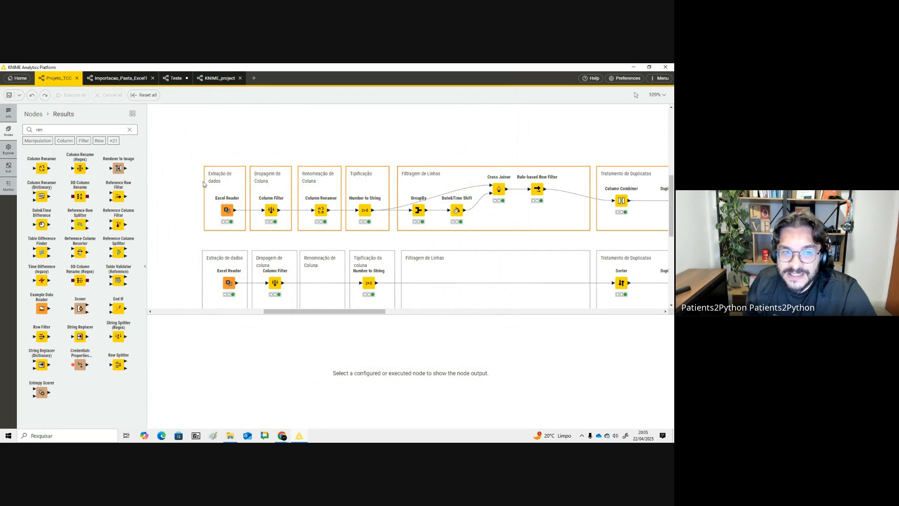
{"action": "left_click_drag", "start_coordinate": [190, 162], "coordinate": [314, 237]}
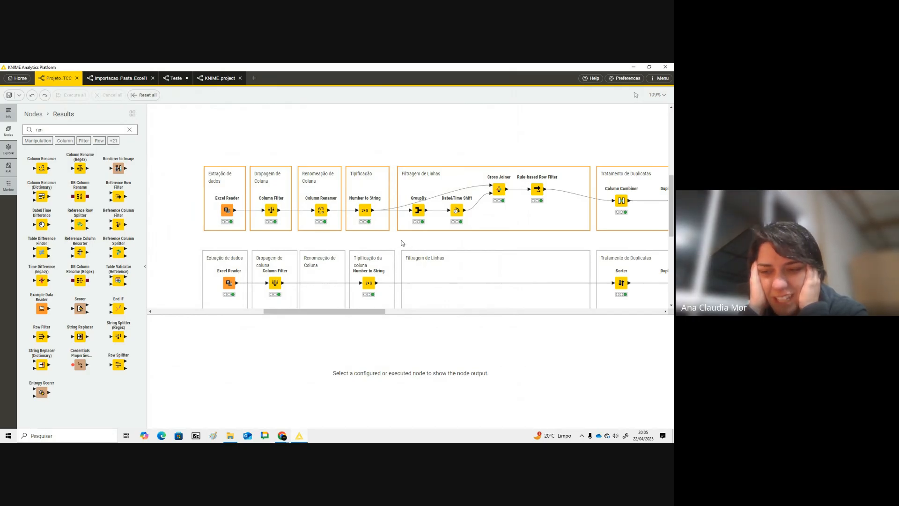
{"action": "left_click", "coordinate": [114, 78]}
{"action": "left_click", "coordinate": [54, 78]}
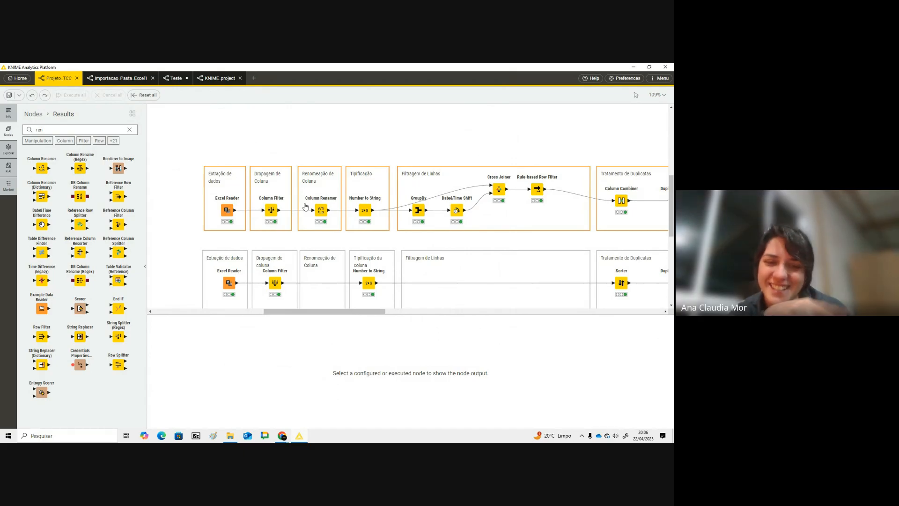
{"action": "mouse_move", "coordinate": [313, 196]}
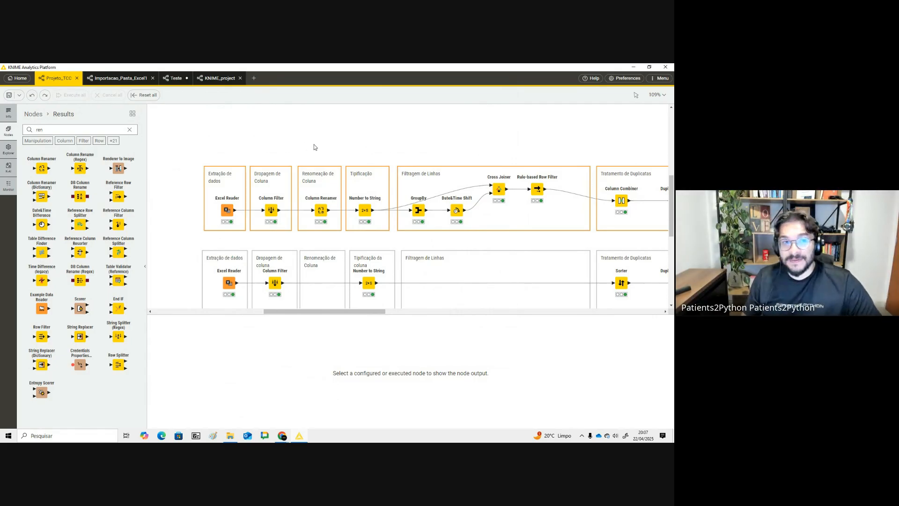
- Switch to the Aula - Knime slides and present the slide on the node action bar
{"action": "key", "text": "alt+Tab"}
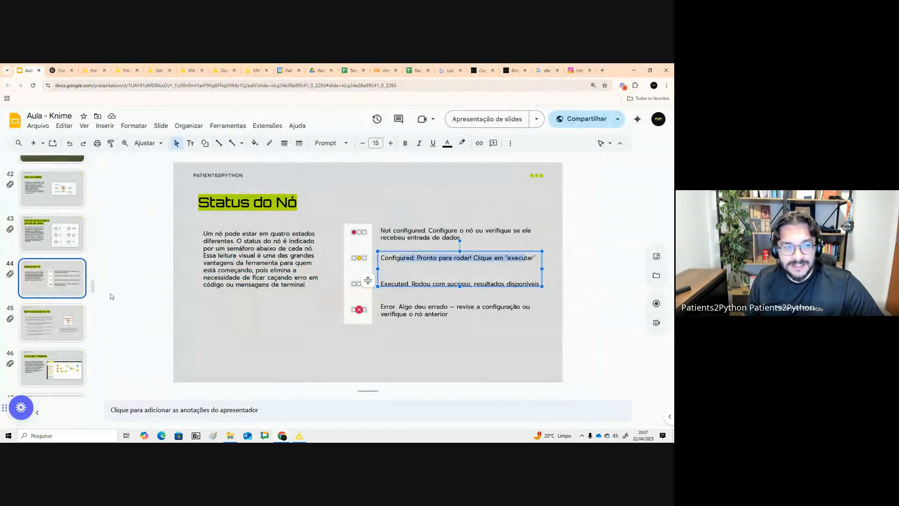
{"action": "scroll", "coordinate": [72, 290], "scroll_direction": "down", "scroll_amount": 1}
{"action": "left_click", "coordinate": [72, 290]}
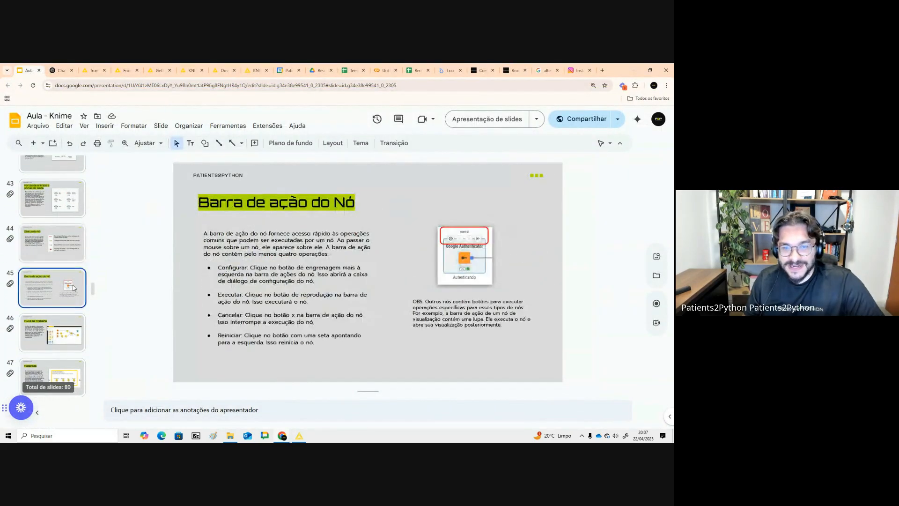
{"action": "left_click", "coordinate": [489, 118]}
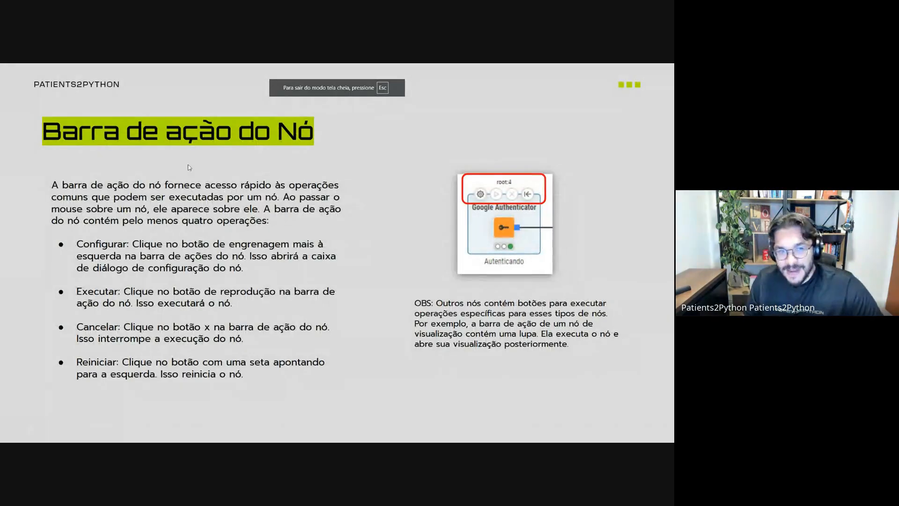
- Return to the Projeto_TCC workflow, select the Excel Reader, and reset all executed nodes of the workflow
{"action": "key", "text": "Escape"}
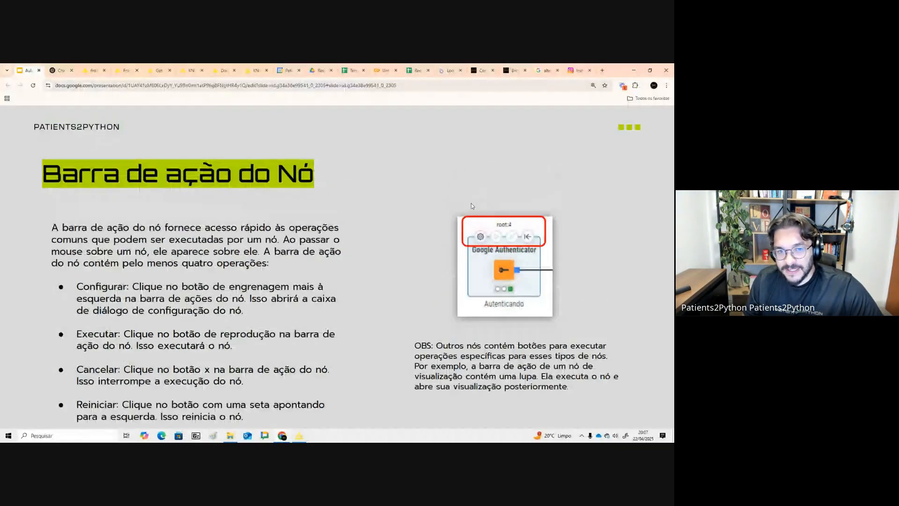
{"action": "key", "text": "alt+Tab"}
{"action": "left_click", "coordinate": [227, 210]}
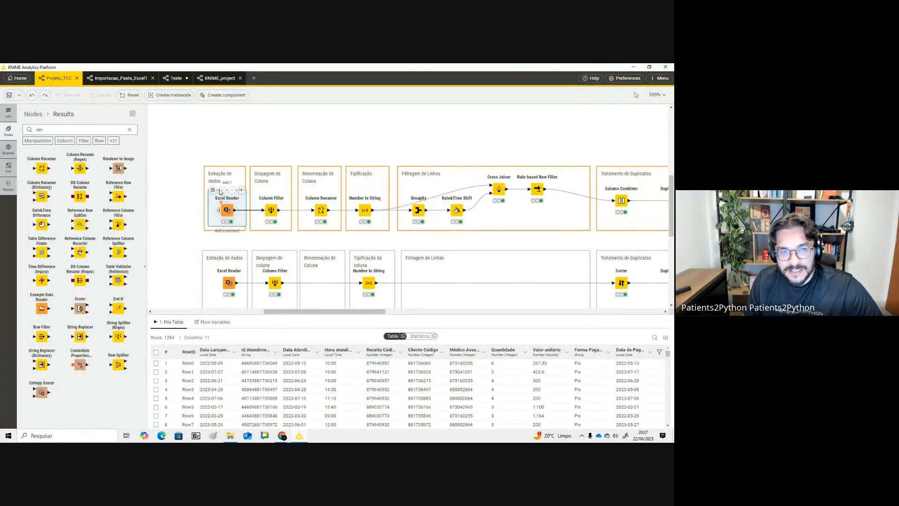
{"action": "left_click", "coordinate": [274, 206]}
{"action": "left_click", "coordinate": [237, 144]}
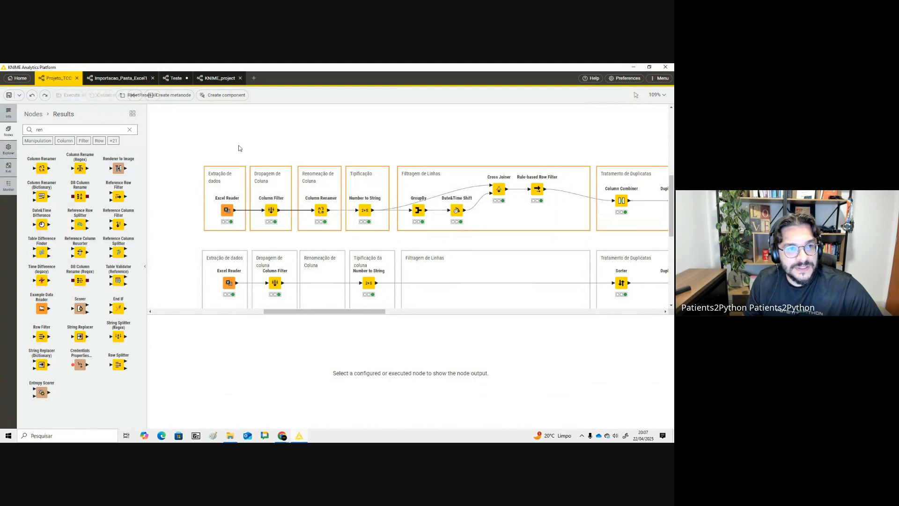
{"action": "left_click", "coordinate": [143, 95]}
- Open the Column Filter's configuration dialog from its node action bar and close it
{"action": "left_click", "coordinate": [267, 209]}
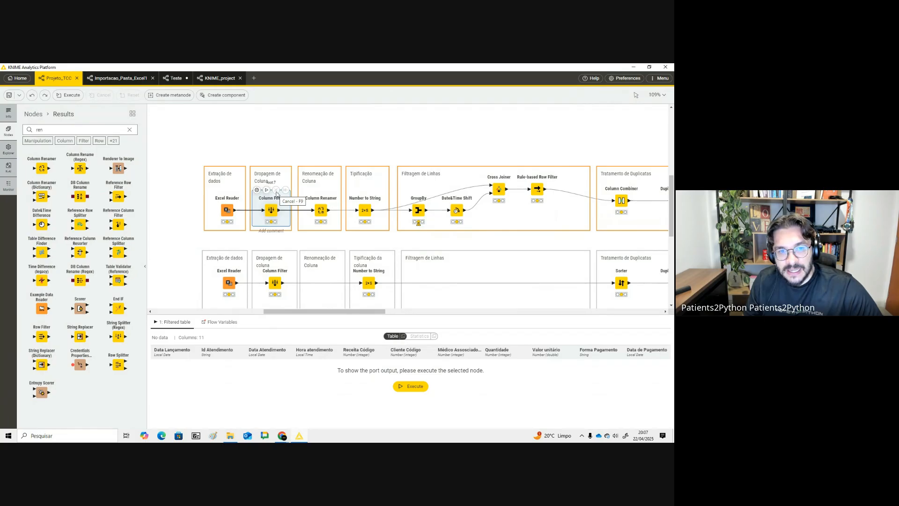
{"action": "left_click", "coordinate": [257, 189]}
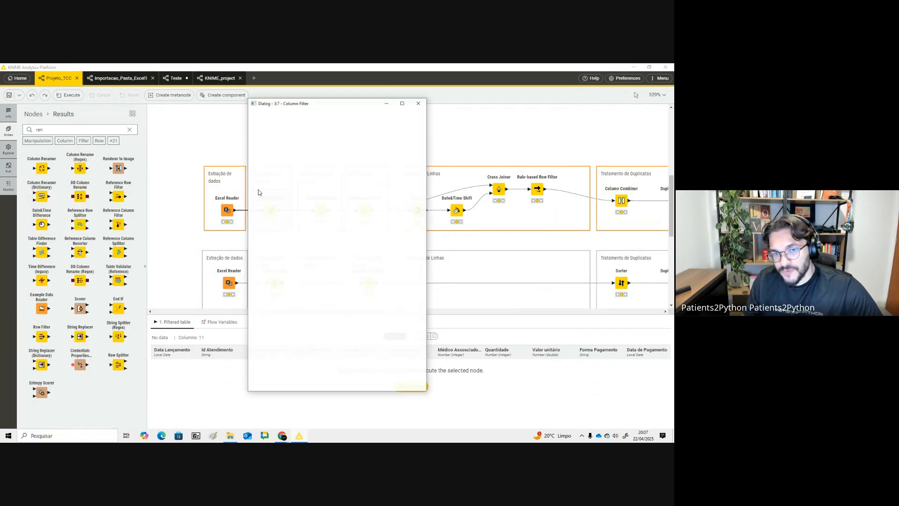
{"action": "left_click", "coordinate": [419, 106]}
- Switch to the Aula - Knime slides and present the Tipos de nós and Coleções slides
{"action": "key", "text": "alt+Tab"}
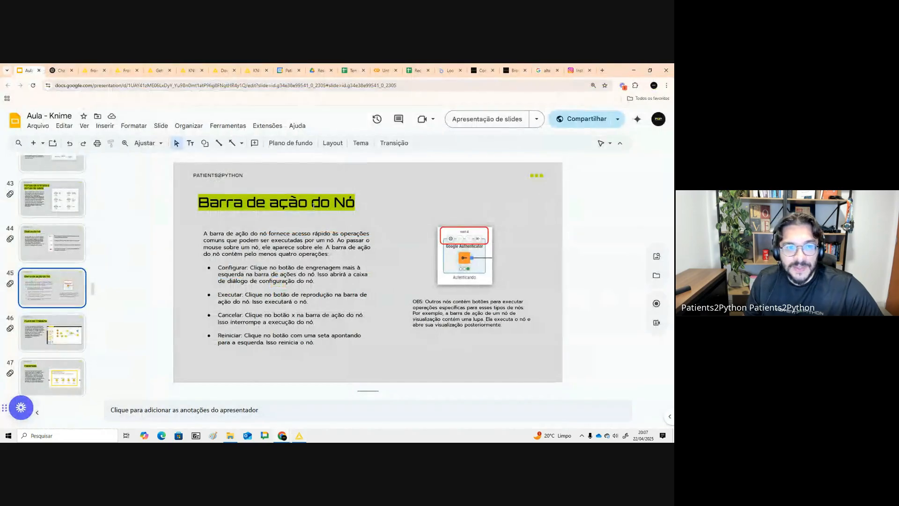
{"action": "scroll", "coordinate": [55, 266], "scroll_direction": "down", "scroll_amount": 1}
{"action": "left_click", "coordinate": [55, 266]}
{"action": "left_click", "coordinate": [56, 308]}
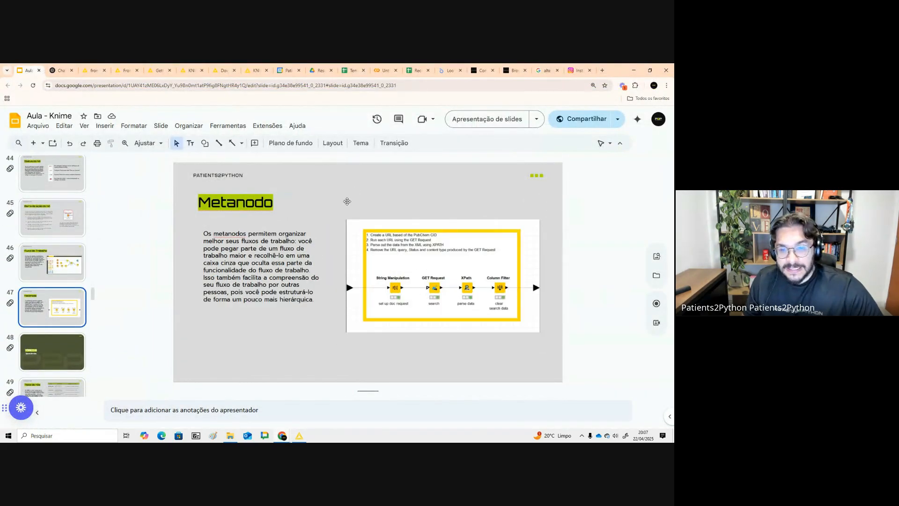
{"action": "left_click", "coordinate": [55, 344]}
{"action": "scroll", "coordinate": [56, 314], "scroll_direction": "down", "scroll_amount": 2}
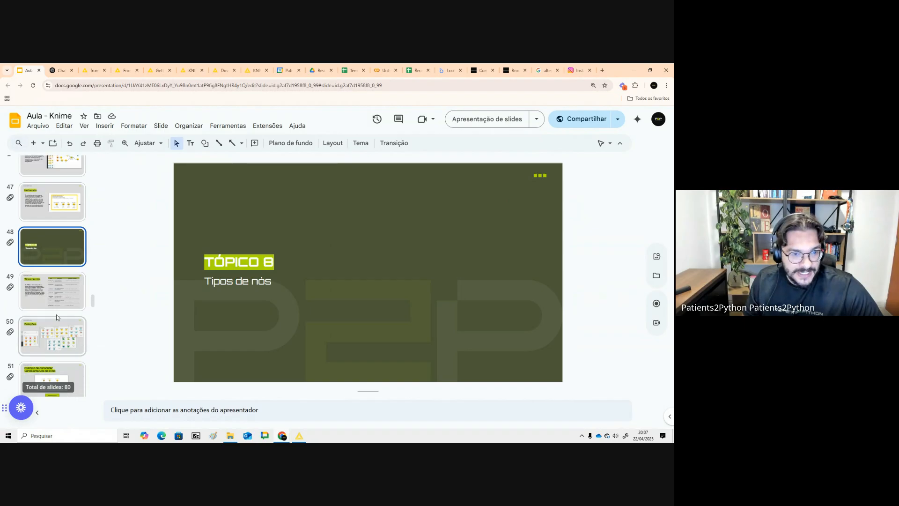
{"action": "left_click", "coordinate": [58, 291]}
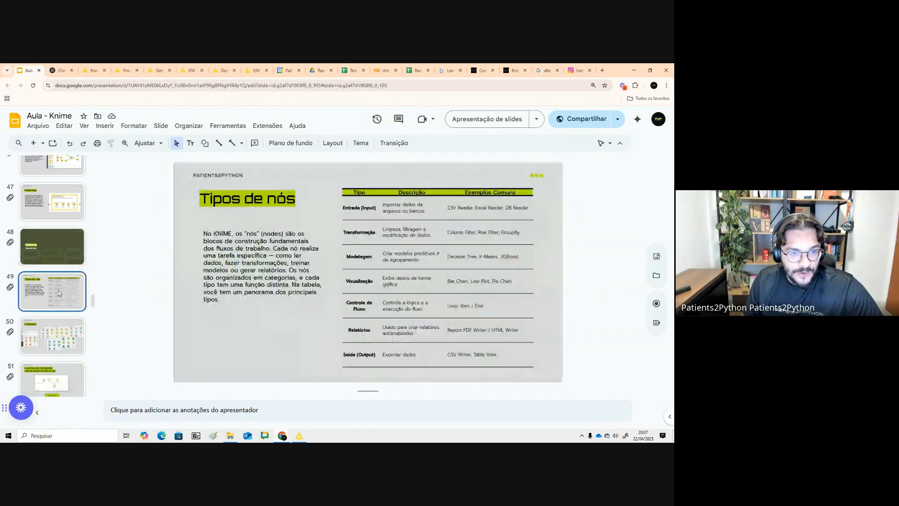
{"action": "left_click", "coordinate": [490, 120]}
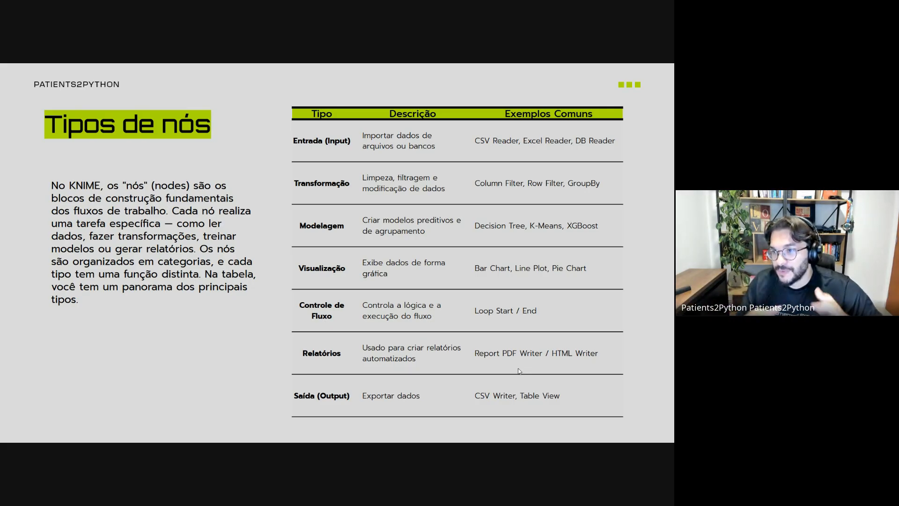
{"action": "left_click", "coordinate": [519, 296]}
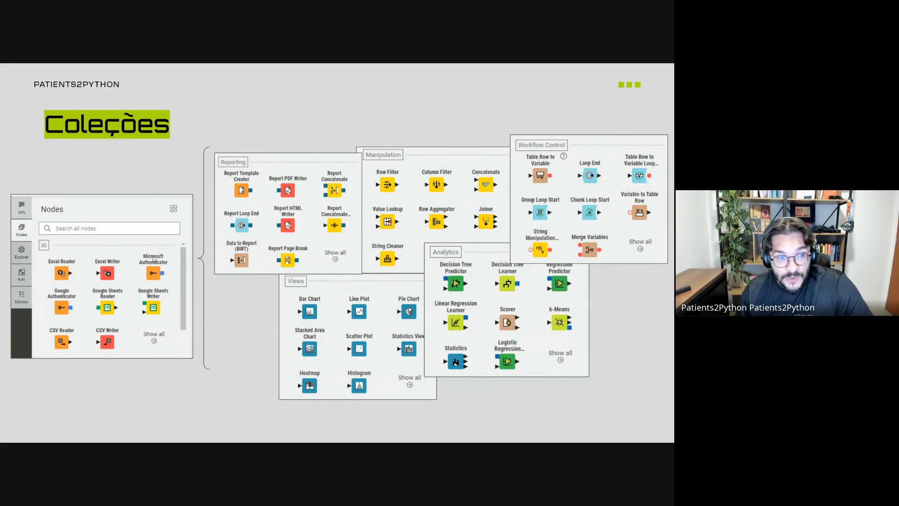
{"action": "key", "text": "Escape"}
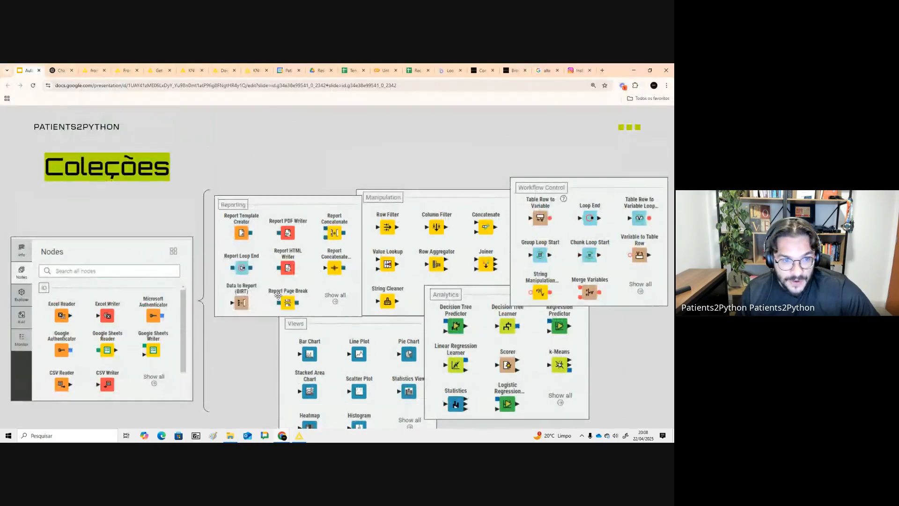
- Clear the node search and switch the node repository display through List, Tree and back to Grid
{"action": "key", "text": "alt+Tab"}
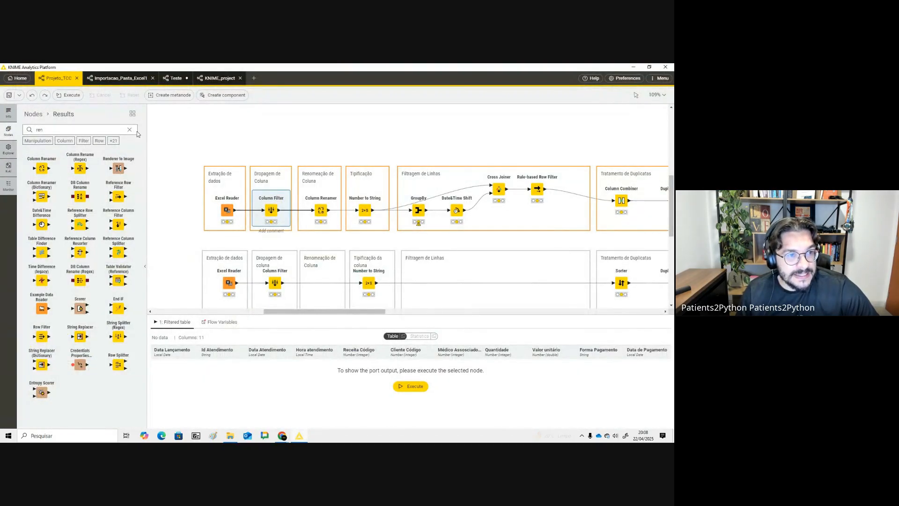
{"action": "left_click", "coordinate": [130, 129]}
{"action": "scroll", "coordinate": [74, 153], "scroll_direction": "up", "scroll_amount": 3}
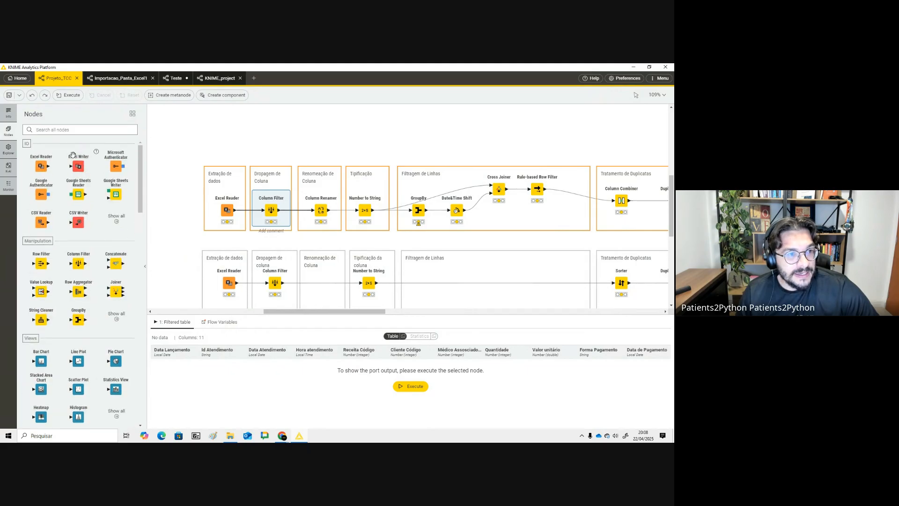
{"action": "left_click", "coordinate": [136, 116]}
{"action": "left_click", "coordinate": [135, 116]}
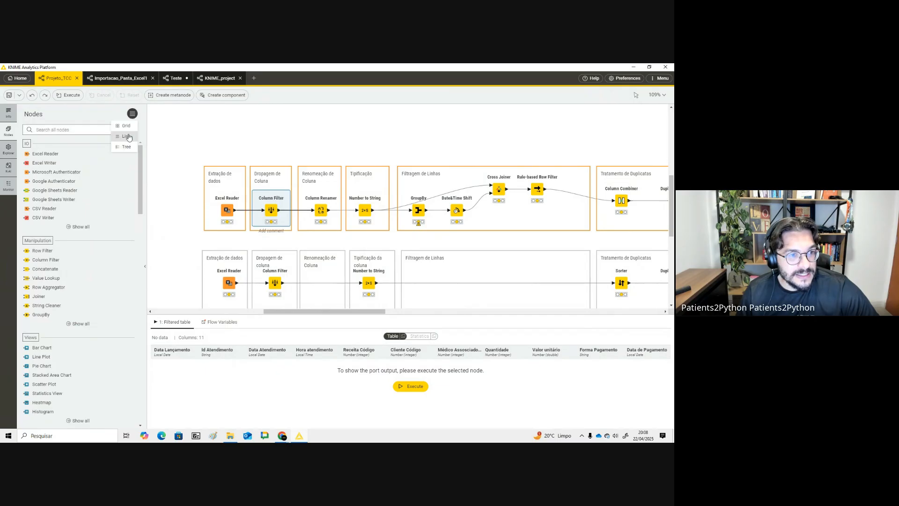
{"action": "left_click", "coordinate": [126, 145]}
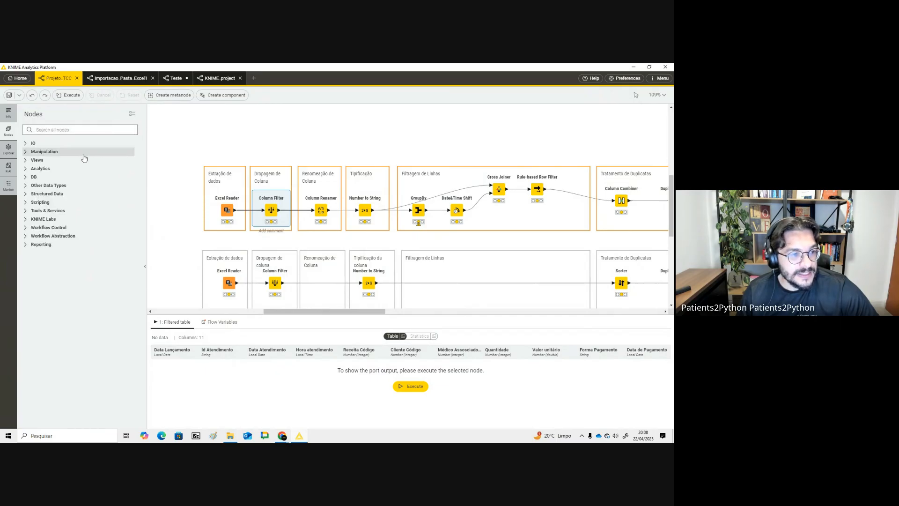
{"action": "left_click", "coordinate": [37, 246]}
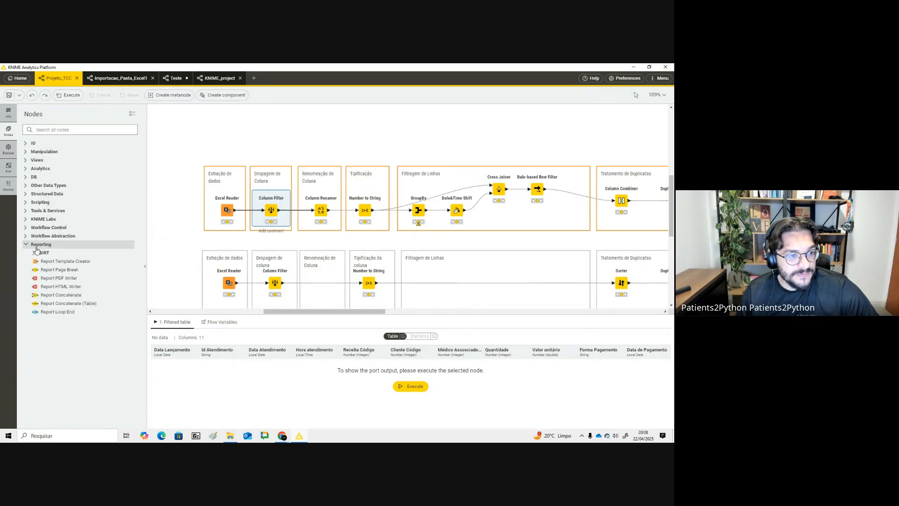
{"action": "left_click", "coordinate": [132, 113]}
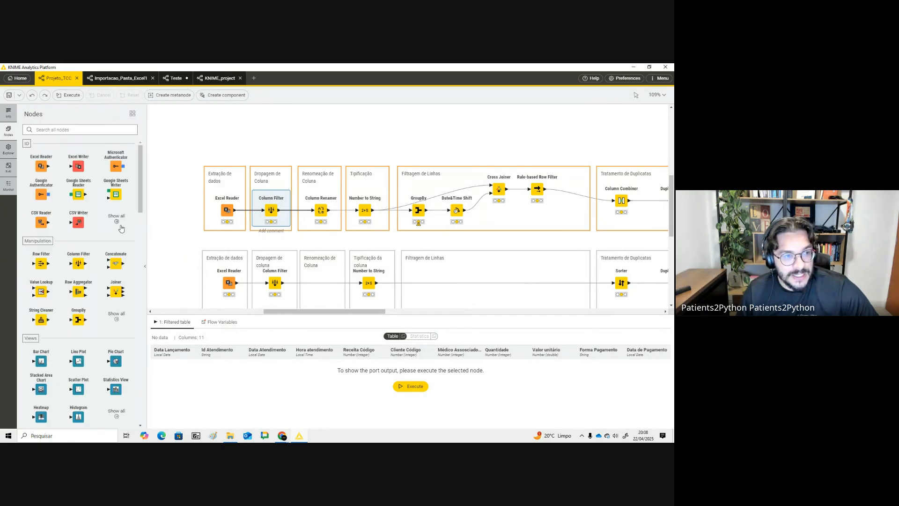
- Show all nodes of the Views category in the node repository and browse through them
{"action": "scroll", "coordinate": [121, 229], "scroll_direction": "down", "scroll_amount": 3}
{"action": "scroll", "coordinate": [111, 272], "scroll_direction": "down", "scroll_amount": 2}
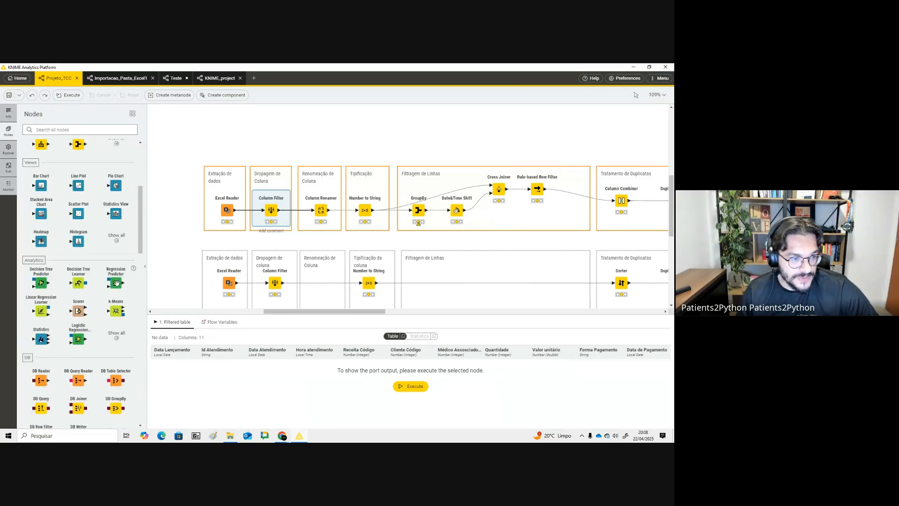
{"action": "left_click", "coordinate": [121, 238]}
{"action": "scroll", "coordinate": [91, 281], "scroll_direction": "down", "scroll_amount": 5}
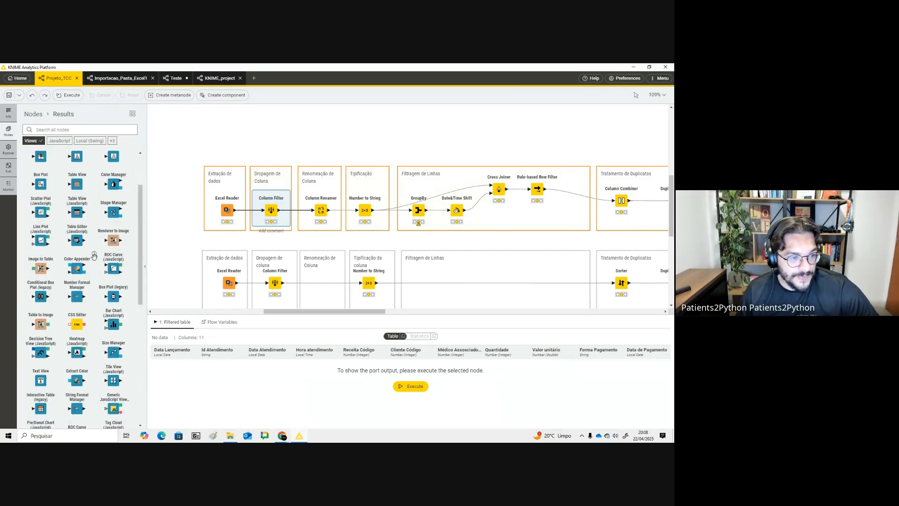
{"action": "scroll", "coordinate": [99, 305], "scroll_direction": "down", "scroll_amount": 2}
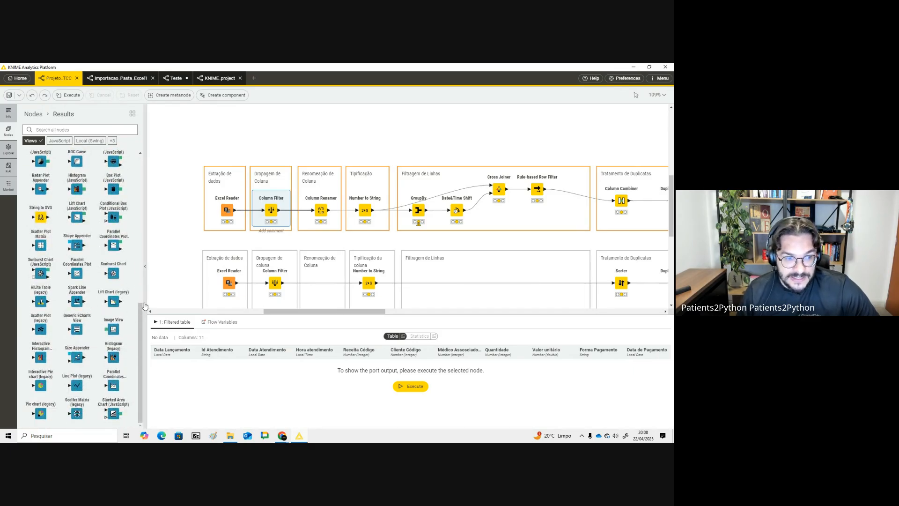
{"action": "left_click_drag", "start_coordinate": [142, 313], "coordinate": [144, 274]}
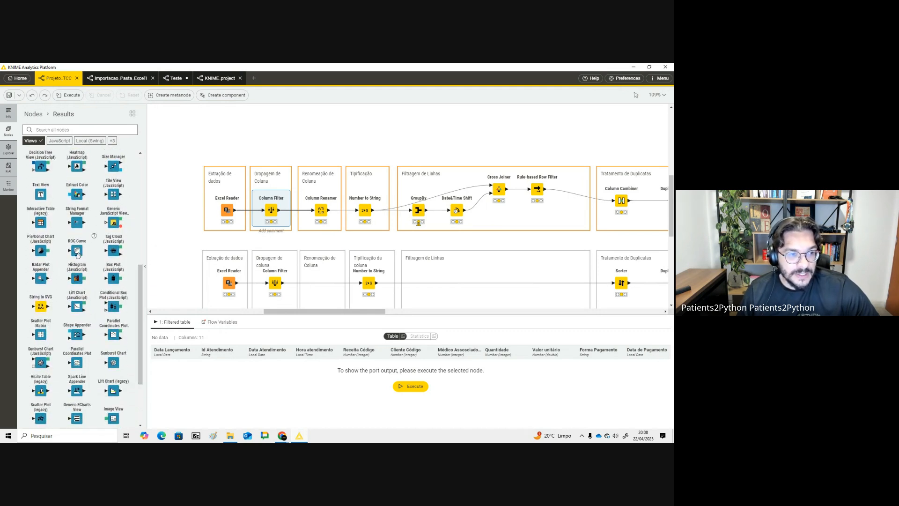
- Drop a ROC Curve node onto the canvas and delete it again
{"action": "left_click_drag", "start_coordinate": [77, 253], "coordinate": [259, 132]}
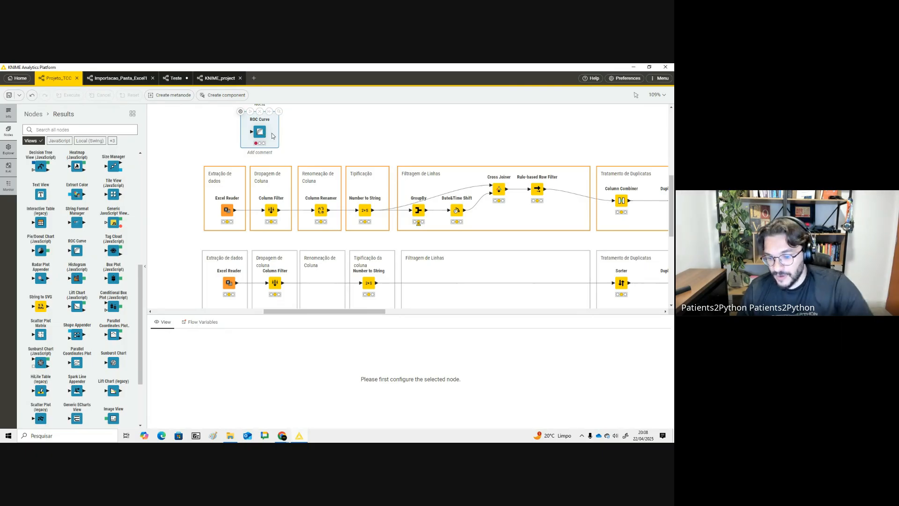
{"action": "key", "text": "Delete"}
- Switch to the slides and open the slide on consolidating several Excel files
{"action": "key", "text": "alt+Tab"}
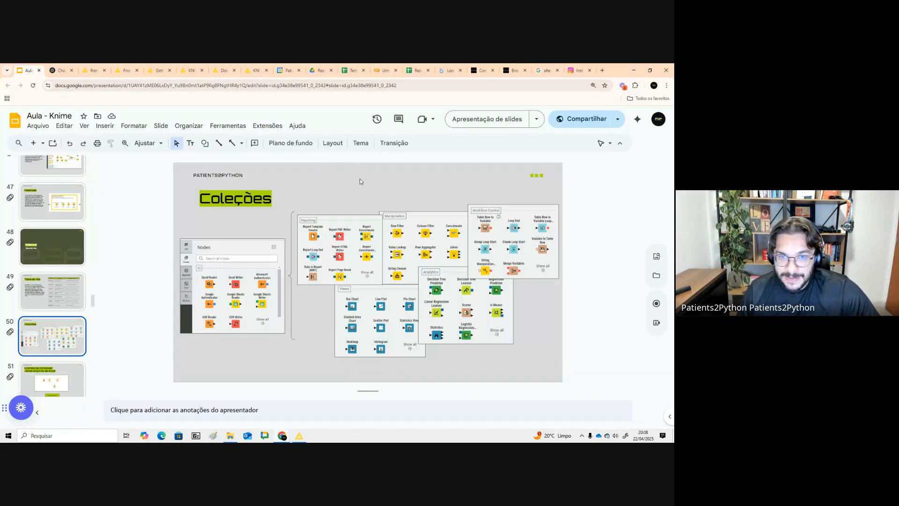
{"action": "scroll", "coordinate": [65, 317], "scroll_direction": "down", "scroll_amount": 3}
{"action": "left_click", "coordinate": [64, 316]}
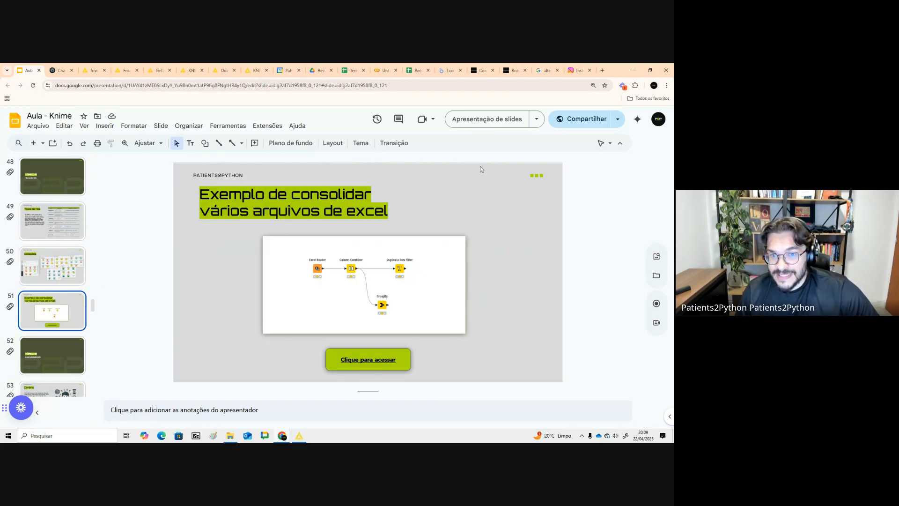
- Open the Importacao_Pasta_Excel1 workflow and set its zoom to 125%
{"action": "key", "text": "alt+Tab"}
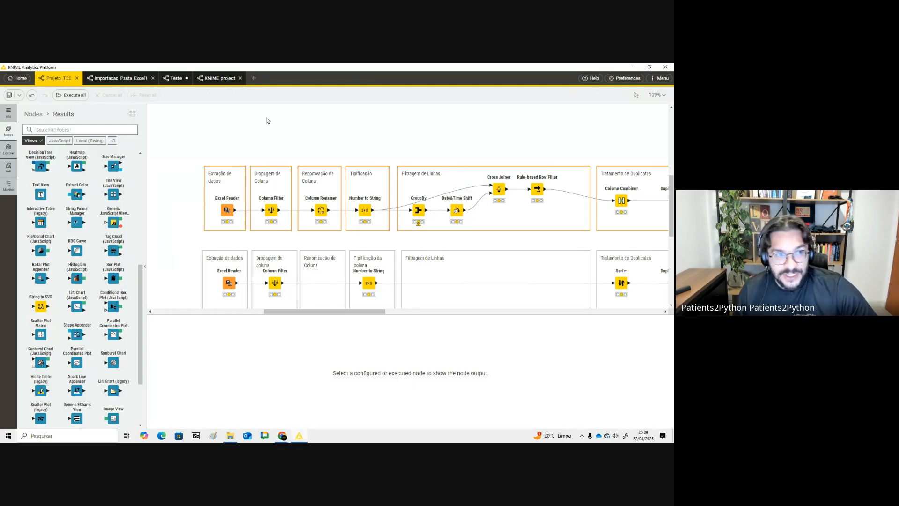
{"action": "left_click", "coordinate": [127, 77]}
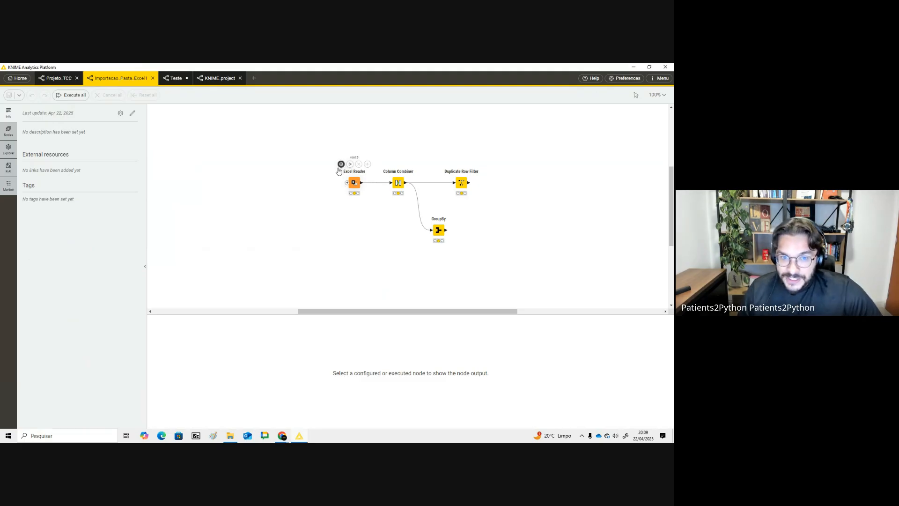
{"action": "left_click", "coordinate": [657, 95]}
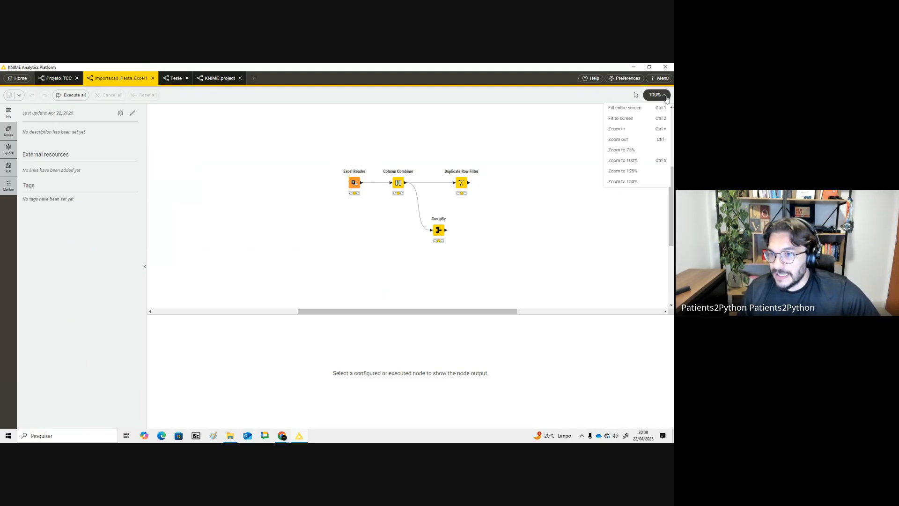
{"action": "left_click", "coordinate": [652, 161]}
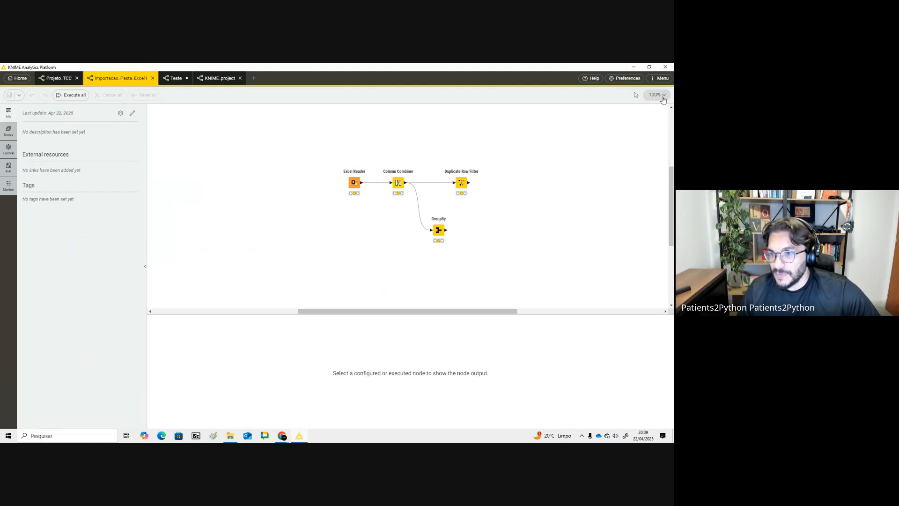
{"action": "left_click", "coordinate": [655, 94]}
{"action": "left_click", "coordinate": [654, 170]}
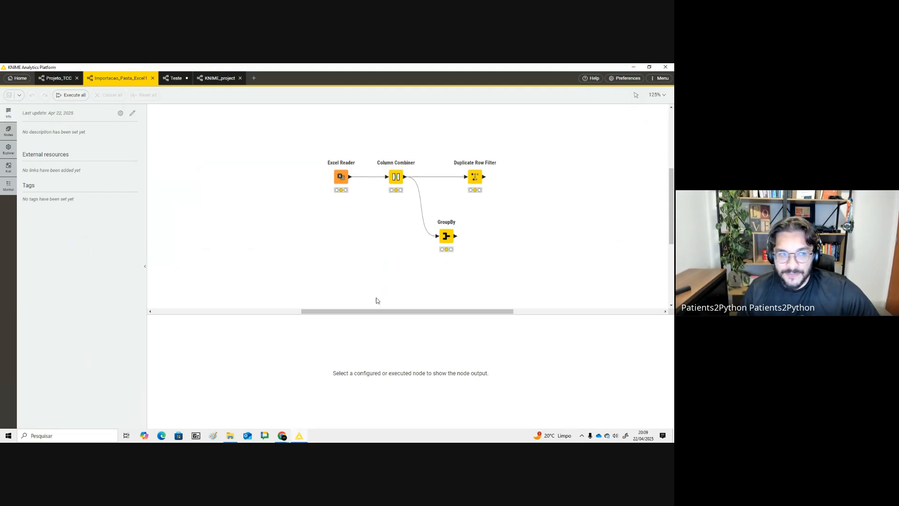
- Open the node repository, search for ex, and select the Excel Reader node
{"action": "left_click", "coordinate": [9, 131]}
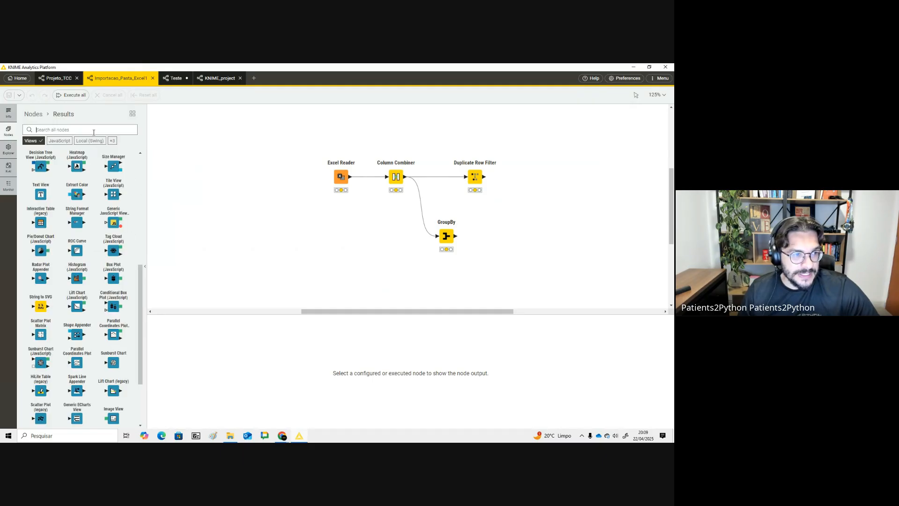
{"action": "type", "text": "ex"}
{"action": "left_click", "coordinate": [339, 173]}
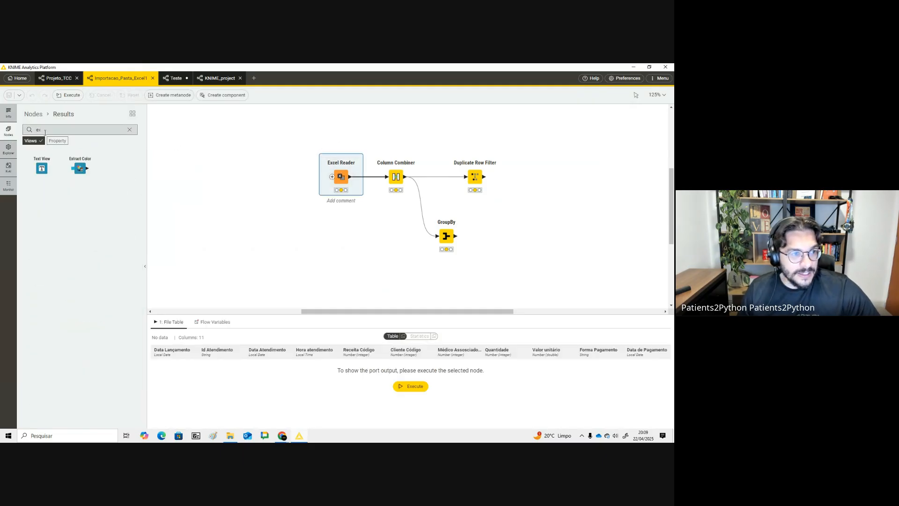
- Search the node repository for excel and drop an Excel Reader node onto the canvas
{"action": "key", "text": "alt+Tab"}
{"action": "key", "text": "alt+Tab"}
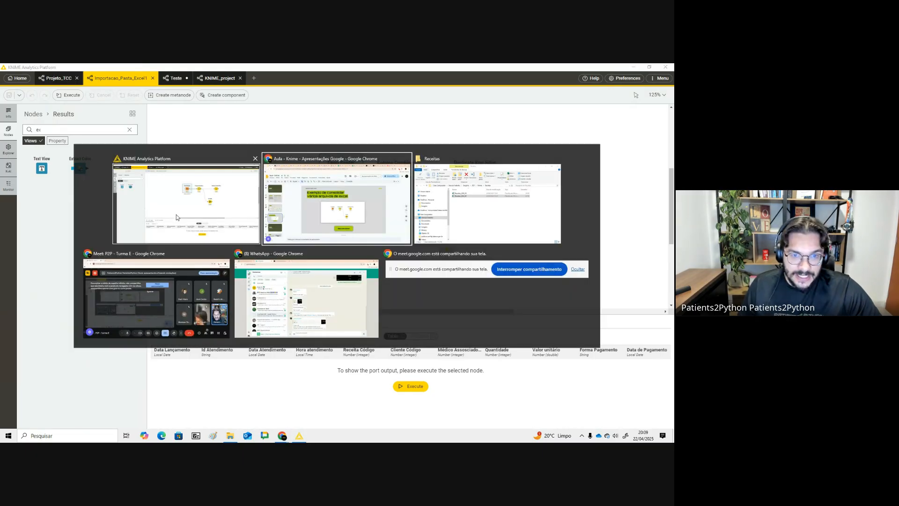
{"action": "left_click_drag", "start_coordinate": [396, 221], "coordinate": [363, 184]}
{"action": "left_click", "coordinate": [170, 190]}
{"action": "left_click", "coordinate": [111, 130]}
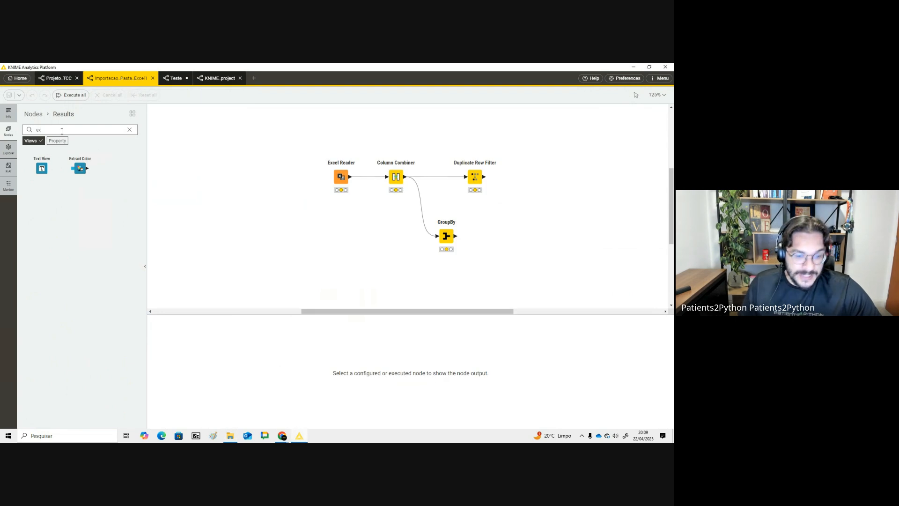
{"action": "type", "text": "cel"}
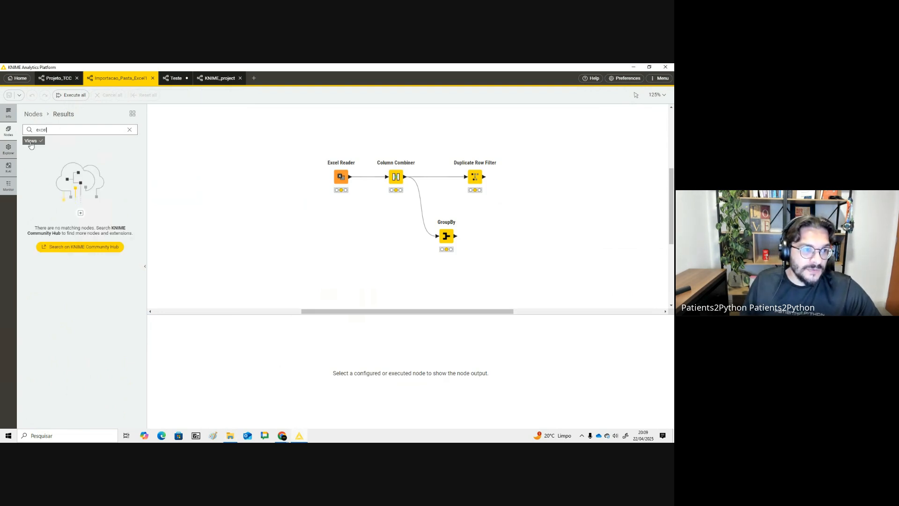
{"action": "left_click_drag", "start_coordinate": [42, 168], "coordinate": [355, 279]}
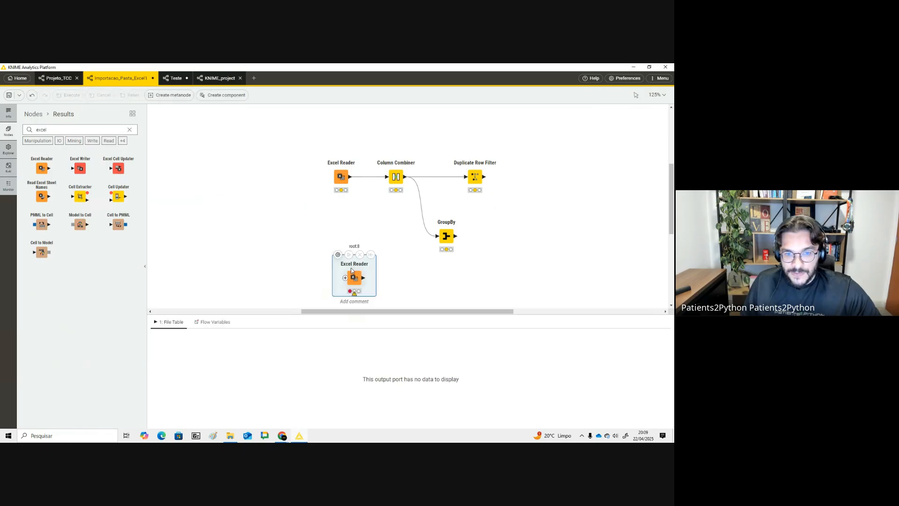
- Open the new Excel Reader's configuration and set its mode to Files in folder
{"action": "scroll", "coordinate": [354, 262], "scroll_direction": "down", "scroll_amount": 2}
{"action": "left_click_drag", "start_coordinate": [354, 208], "coordinate": [342, 258]}
{"action": "scroll", "coordinate": [343, 234], "scroll_direction": "down", "scroll_amount": 1}
{"action": "scroll", "coordinate": [345, 222], "scroll_direction": "down", "scroll_amount": 1}
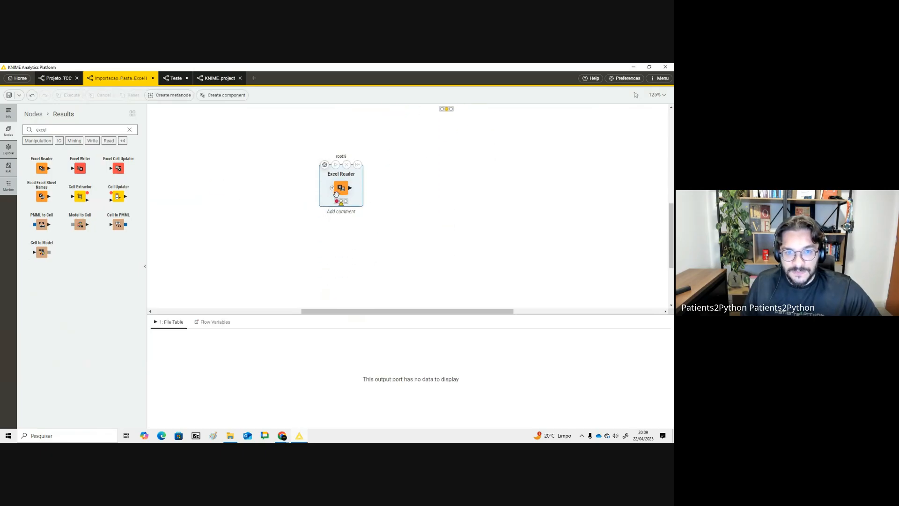
{"action": "left_click_drag", "start_coordinate": [342, 199], "coordinate": [350, 213]}
{"action": "left_click", "coordinate": [333, 180]}
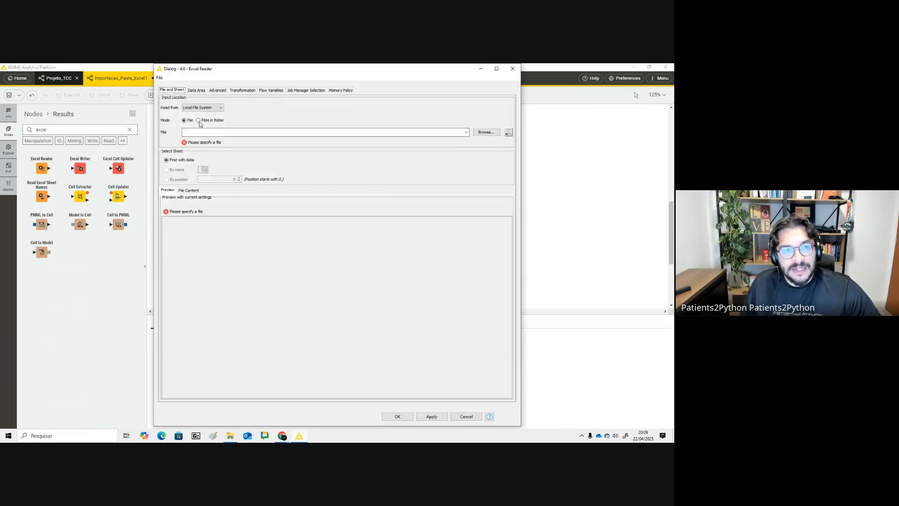
{"action": "left_click", "coordinate": [199, 121]}
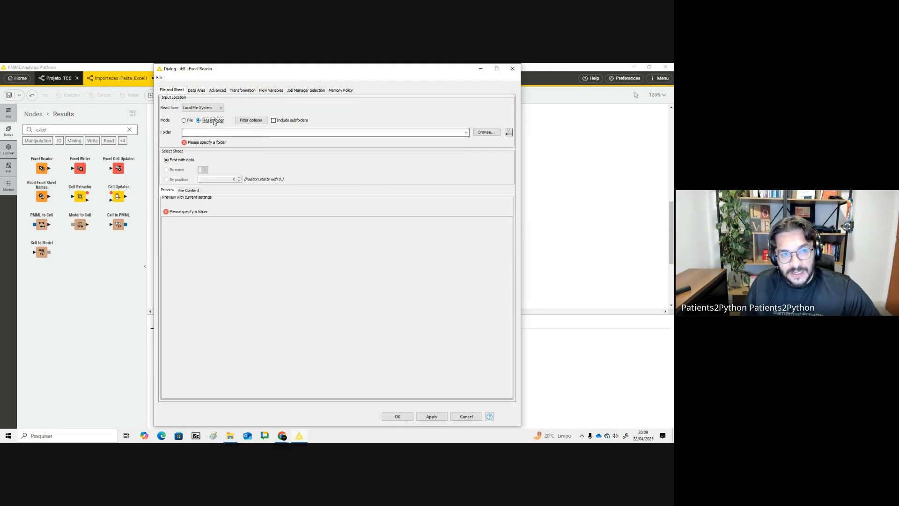
- Browse to the Receitas folder inside P2P\Knime on the desktop and select it as the input folder
{"action": "left_click", "coordinate": [486, 132]}
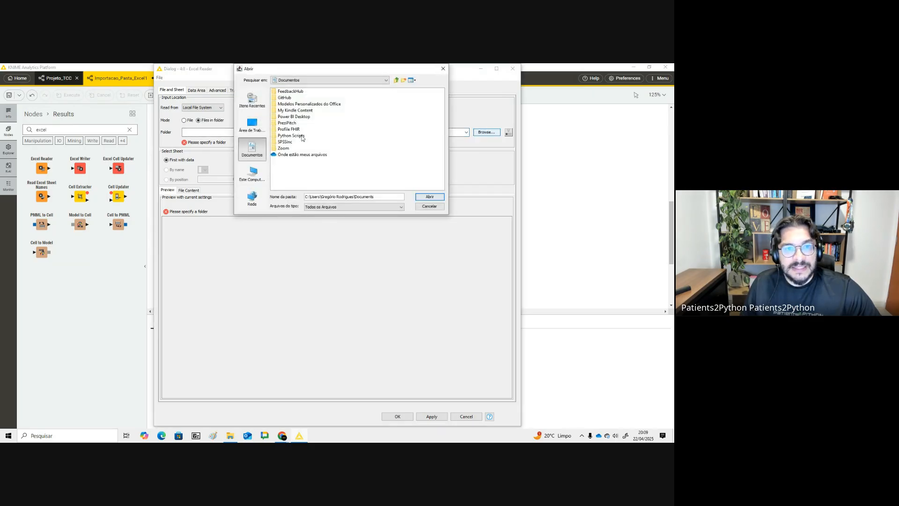
{"action": "left_click", "coordinate": [252, 125]}
{"action": "double_click", "coordinate": [286, 146]}
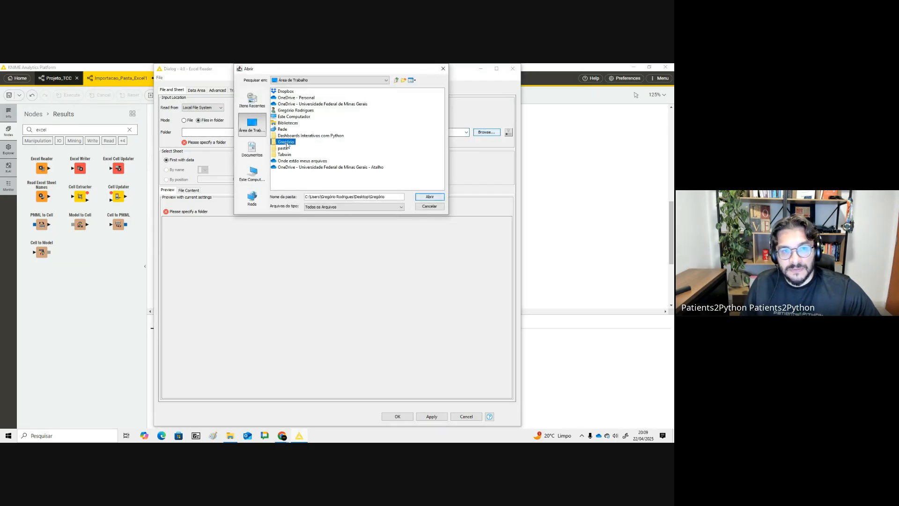
{"action": "left_click", "coordinate": [283, 130]}
{"action": "left_click", "coordinate": [285, 129]}
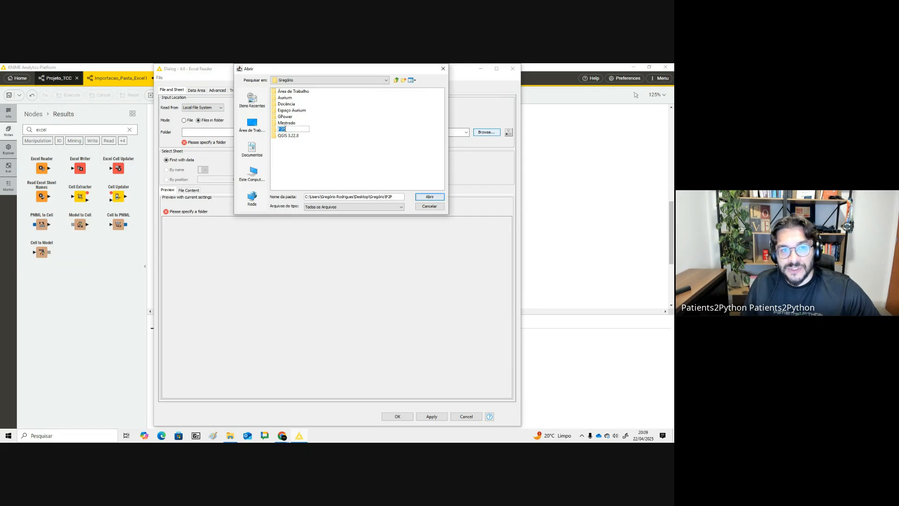
{"action": "left_click", "coordinate": [336, 139]}
{"action": "left_click", "coordinate": [285, 130]}
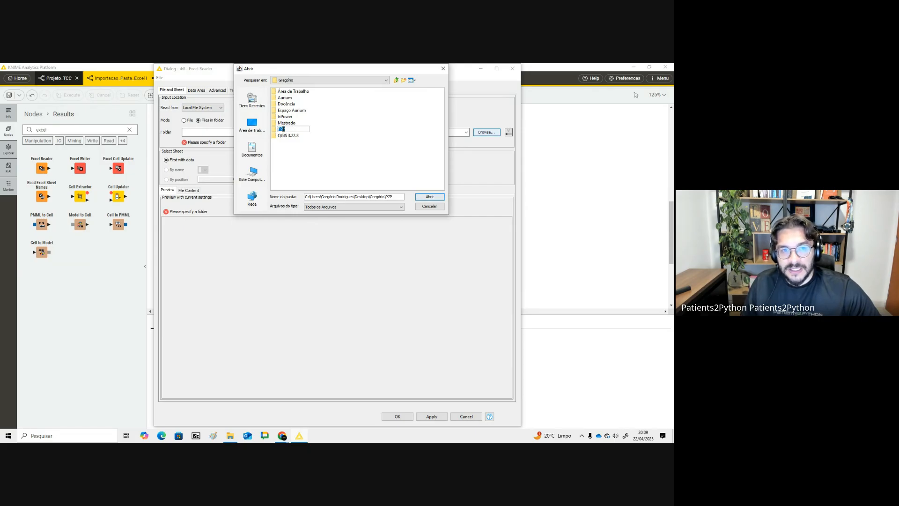
{"action": "double_click", "coordinate": [281, 129]}
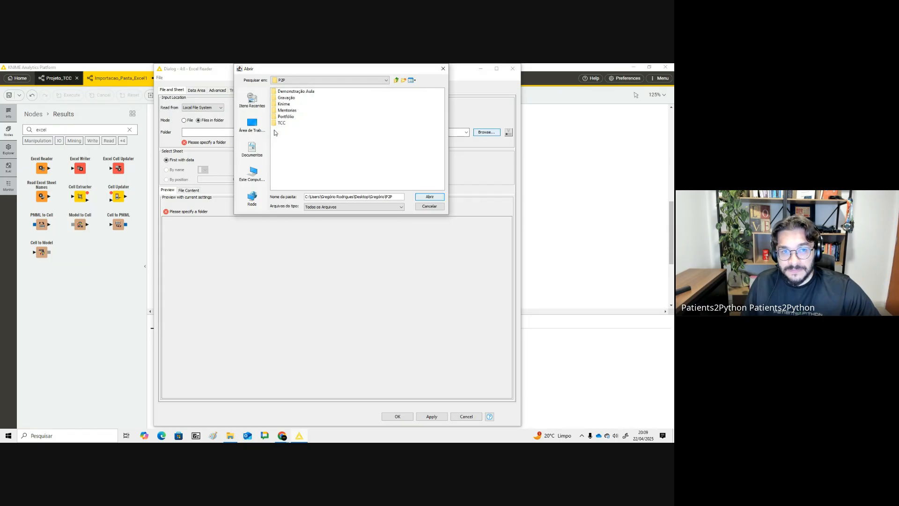
{"action": "double_click", "coordinate": [284, 104]}
{"action": "left_click", "coordinate": [284, 92]}
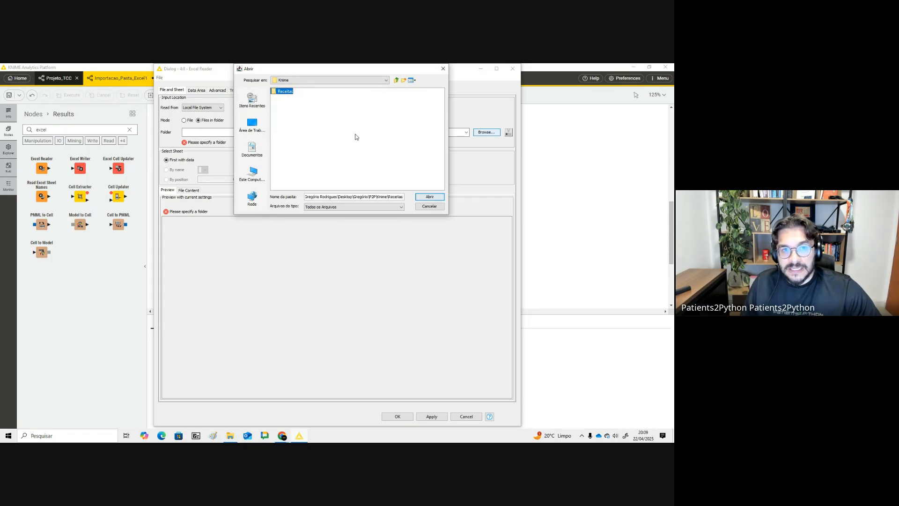
{"action": "left_click", "coordinate": [425, 197]}
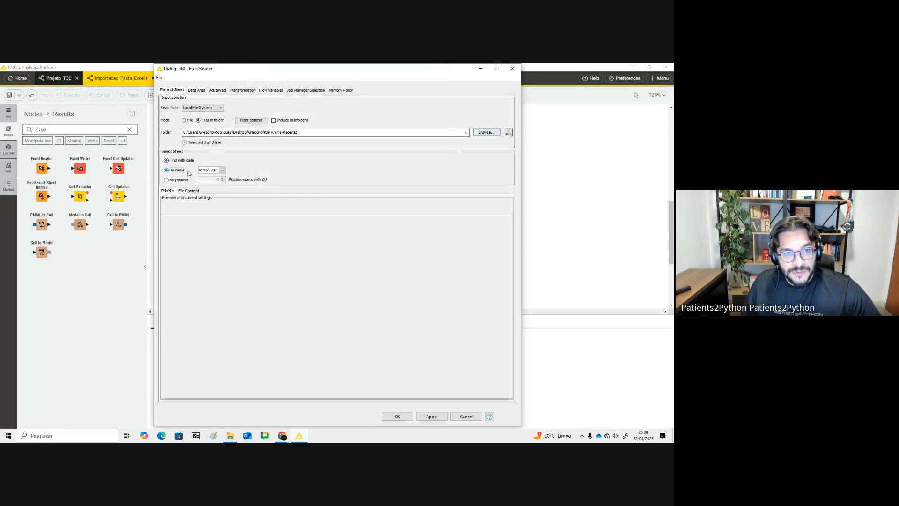
- Select the sheet by name Receitas and confirm the Excel Reader dialog
{"action": "left_click", "coordinate": [167, 171]}
{"action": "left_click", "coordinate": [222, 170]}
{"action": "left_click", "coordinate": [209, 183]}
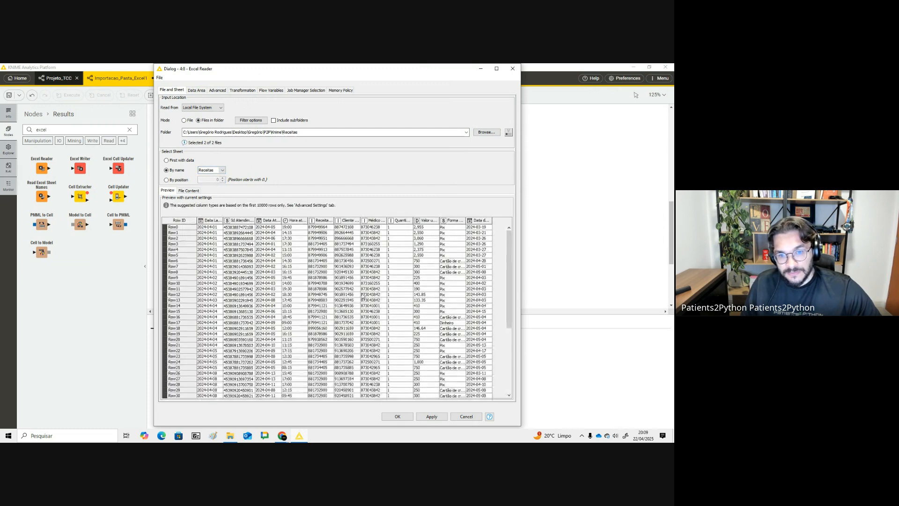
{"action": "left_click", "coordinate": [398, 416]}
- Execute the Excel Reader node and scroll through its output table
{"action": "mouse_move", "coordinate": [350, 202]}
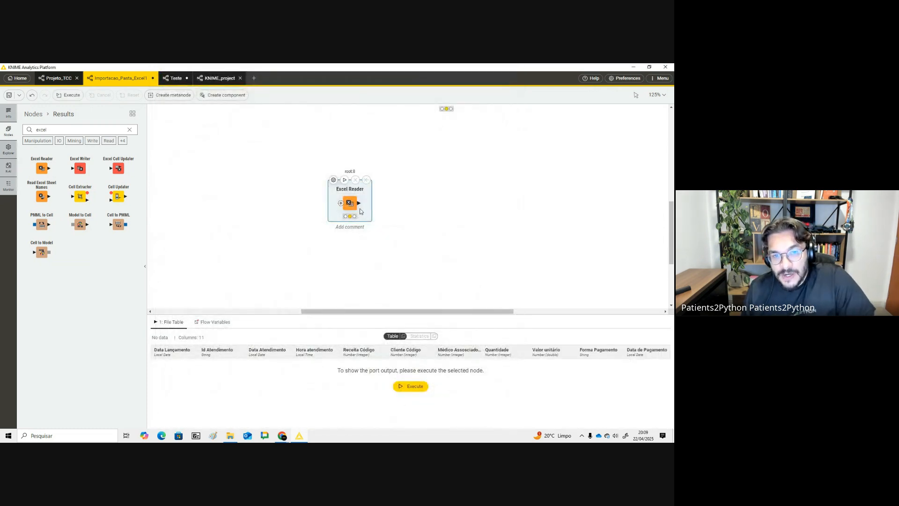
{"action": "left_click", "coordinate": [345, 180]}
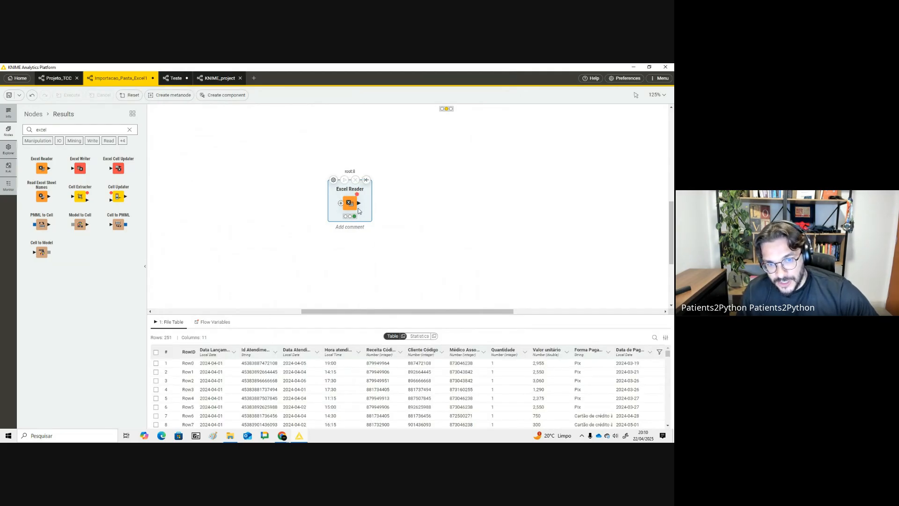
{"action": "scroll", "coordinate": [269, 384], "scroll_direction": "down", "scroll_amount": 4}
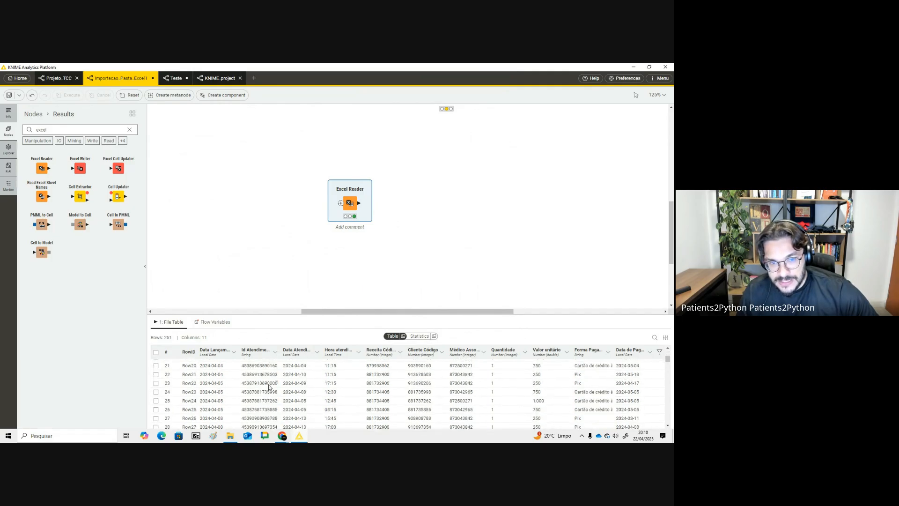
{"action": "scroll", "coordinate": [268, 384], "scroll_direction": "up", "scroll_amount": 5}
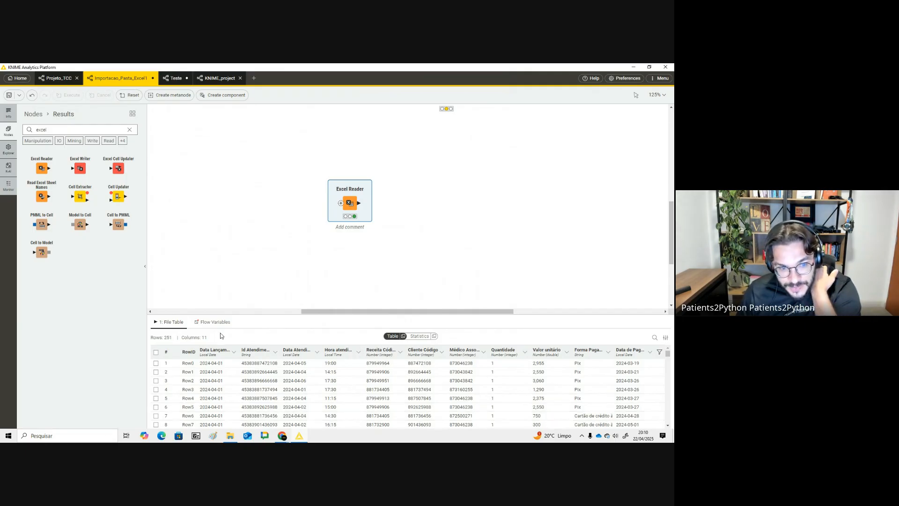
- Switch the output between Table and Statistics views to examine the row count and column statistics
{"action": "left_click", "coordinate": [419, 336]}
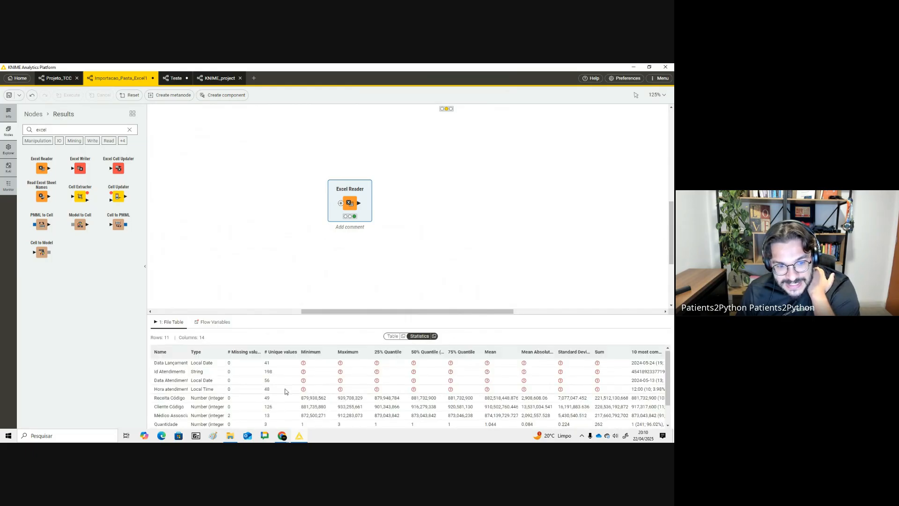
{"action": "scroll", "coordinate": [230, 377], "scroll_direction": "up", "scroll_amount": 2}
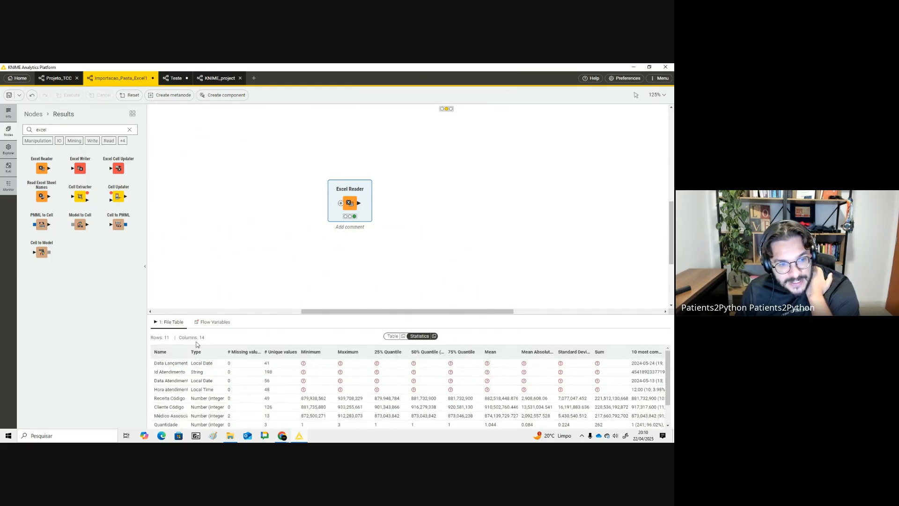
{"action": "left_click", "coordinate": [393, 335]}
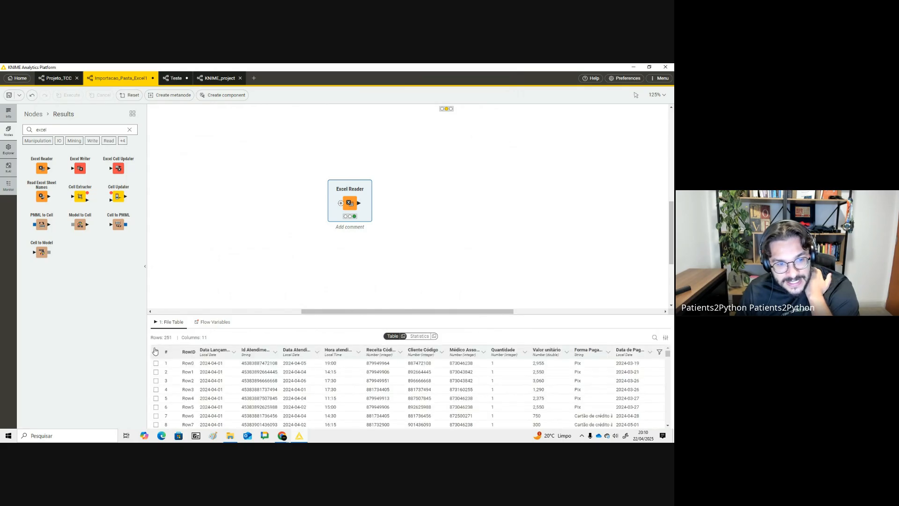
{"action": "left_click_drag", "start_coordinate": [171, 338], "coordinate": [148, 338]}
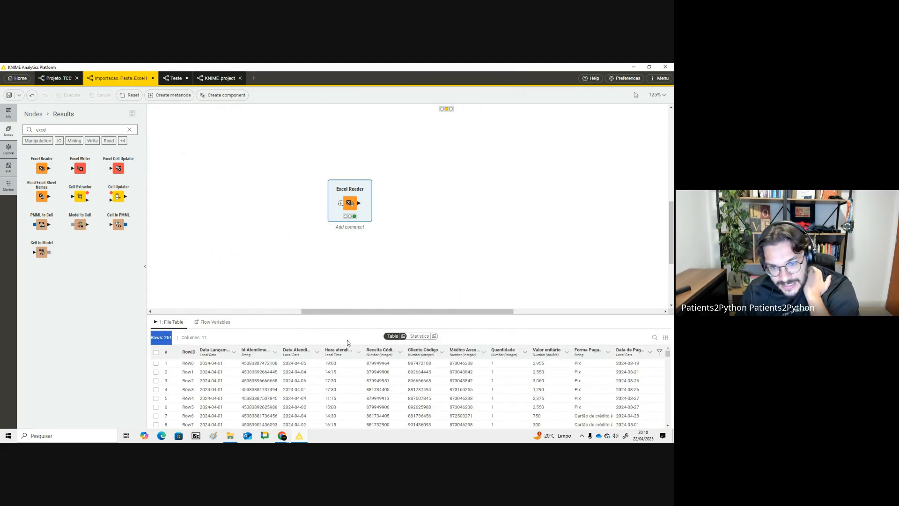
{"action": "left_click", "coordinate": [419, 336]}
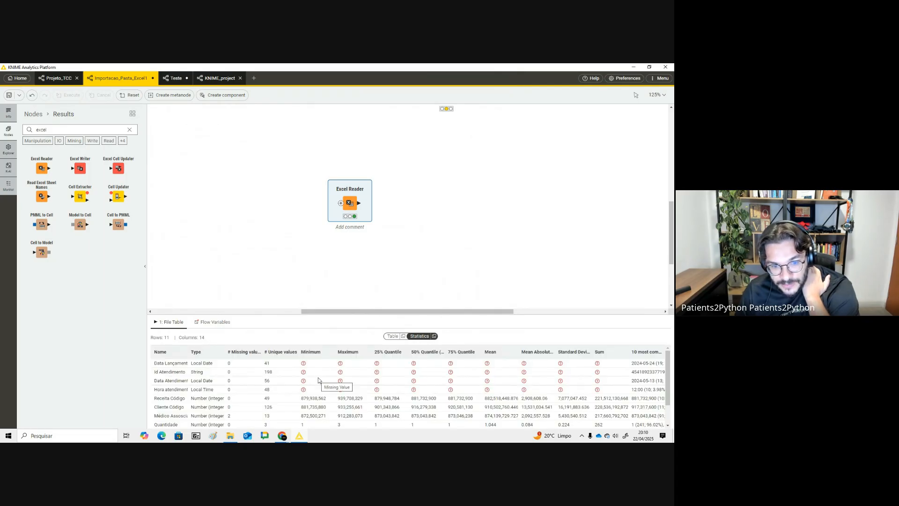
{"action": "left_click_drag", "start_coordinate": [351, 315], "coordinate": [350, 265]}
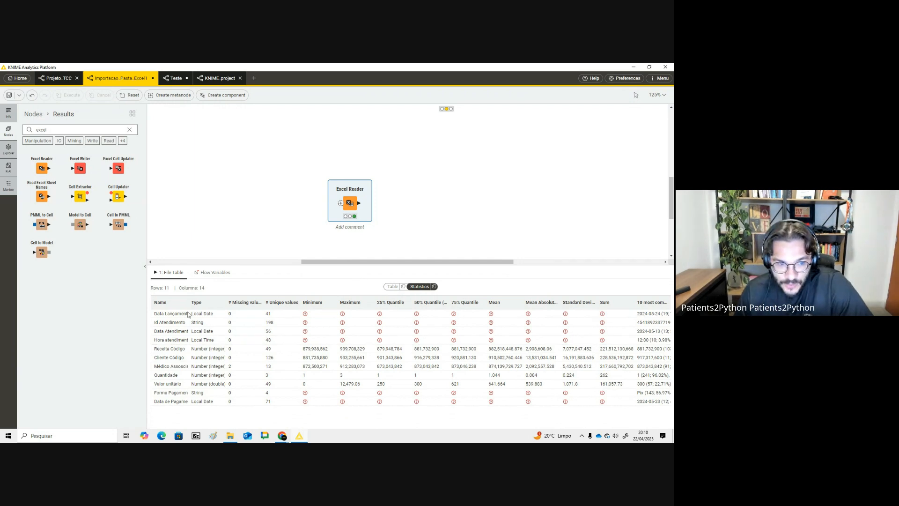
- Examine the unique-value counts for each column in the statistics view
{"action": "left_click_drag", "start_coordinate": [186, 302], "coordinate": [213, 300]}
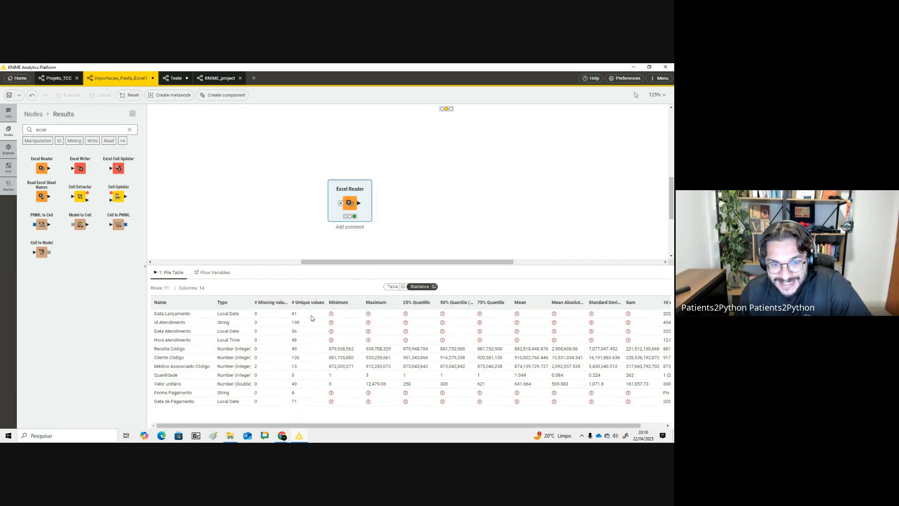
{"action": "left_click_drag", "start_coordinate": [307, 401], "coordinate": [299, 315]}
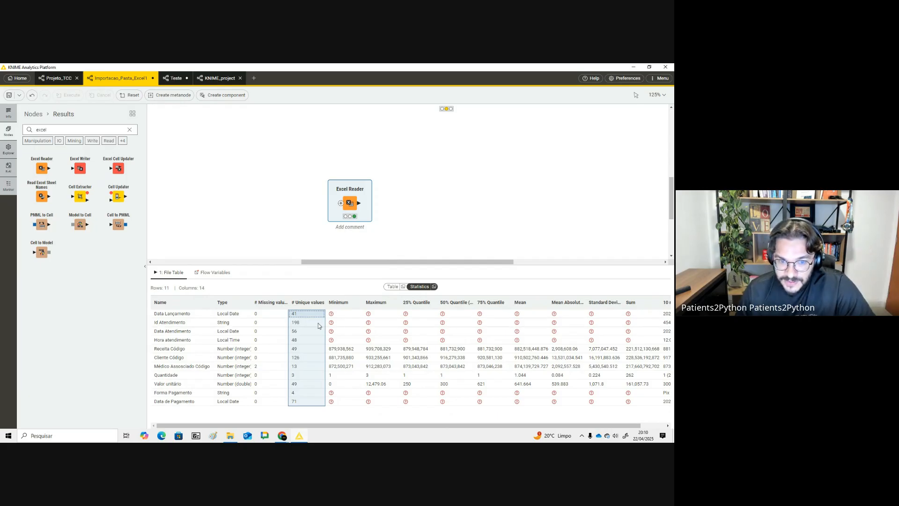
{"action": "left_click_drag", "start_coordinate": [302, 173], "coordinate": [396, 216]}
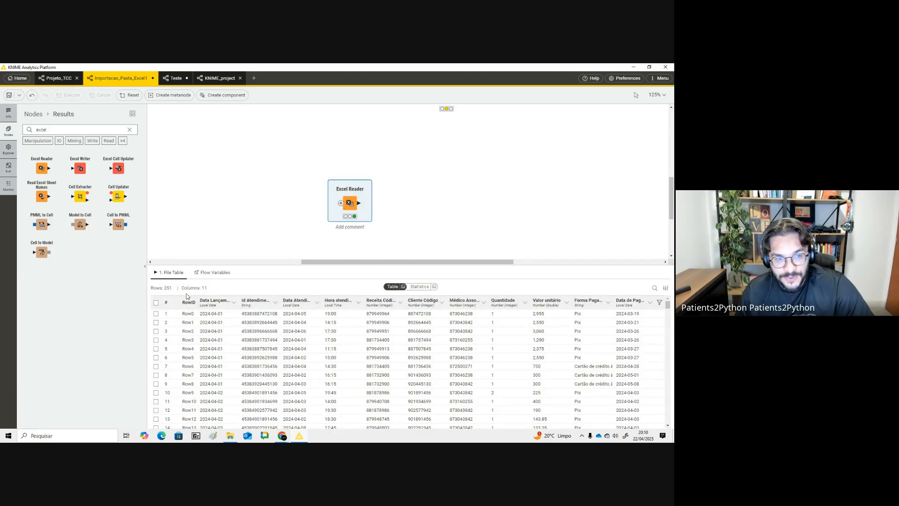
{"action": "left_click", "coordinate": [419, 287]}
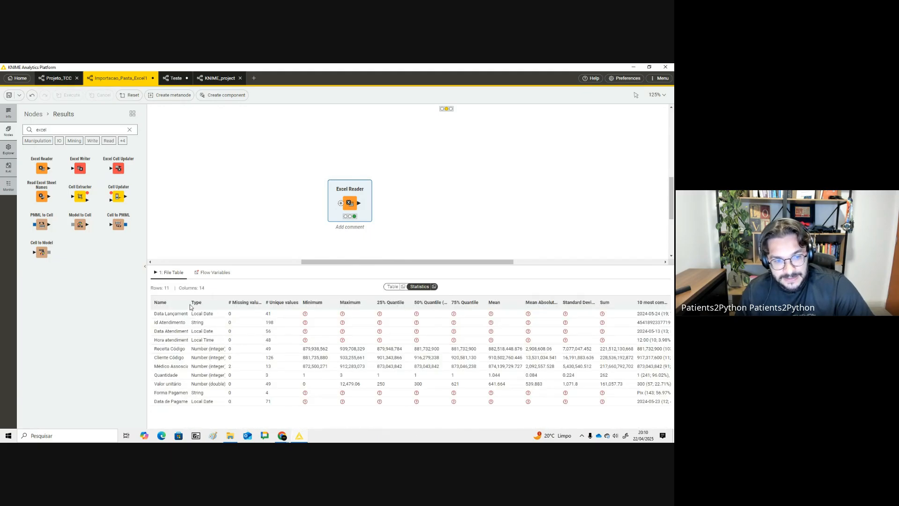
{"action": "left_click_drag", "start_coordinate": [189, 302], "coordinate": [257, 303]}
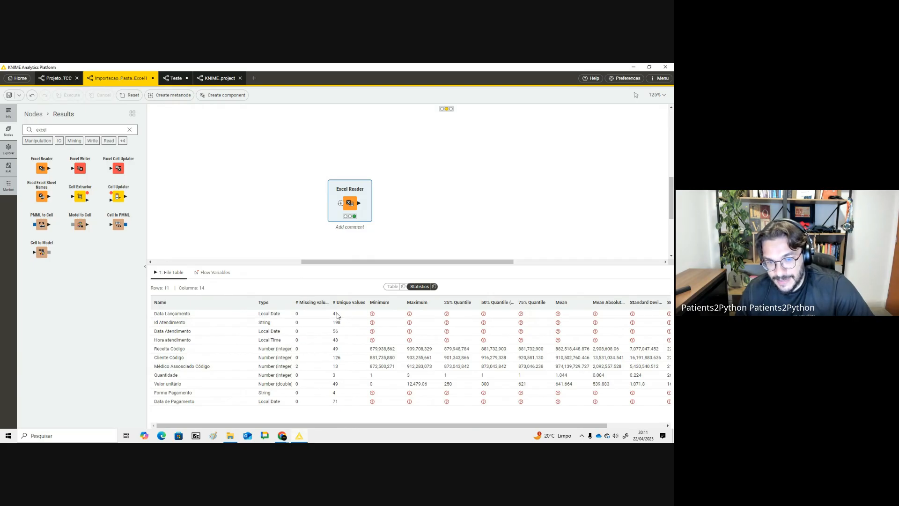
{"action": "left_click_drag", "start_coordinate": [337, 315], "coordinate": [339, 405]}
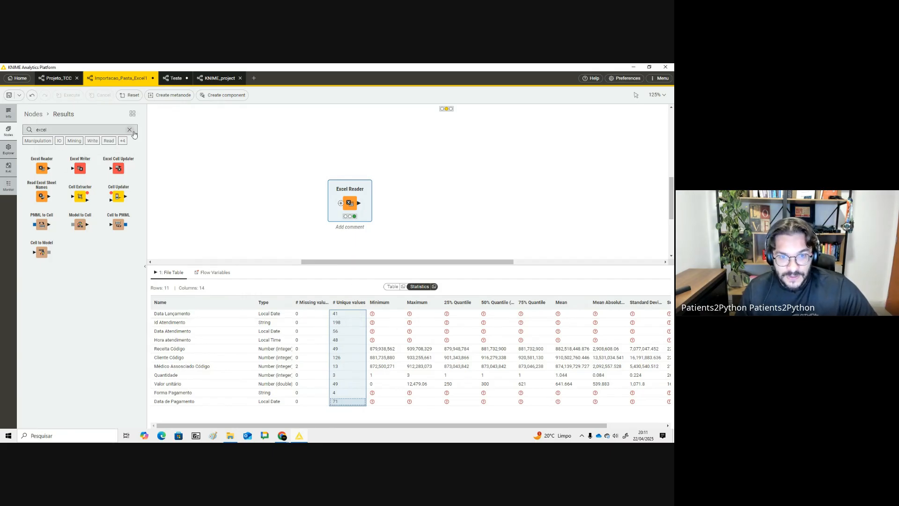
- Switch to ChatGPT in the browser and ask como combinar colunas
{"action": "key", "text": "alt+Tab"}
{"action": "key", "text": "alt+Tab"}
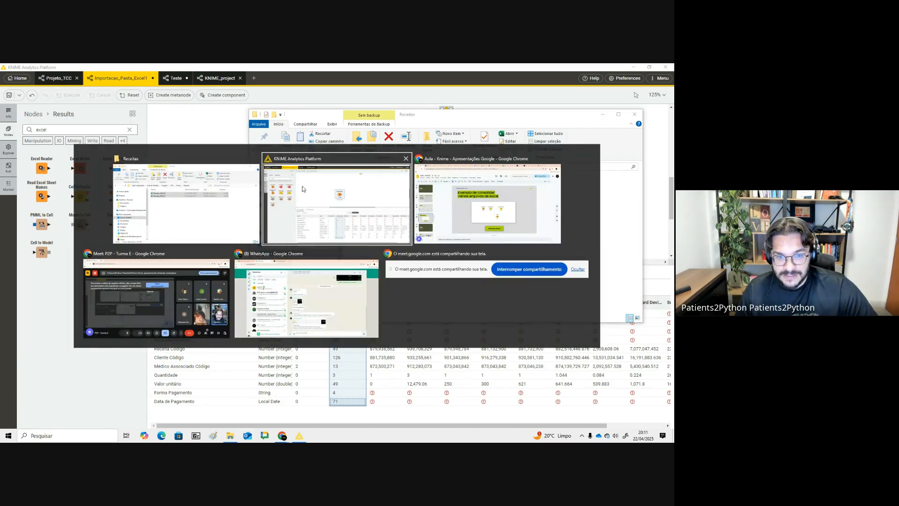
{"action": "key", "text": "alt+Tab"}
{"action": "left_click", "coordinate": [61, 71]}
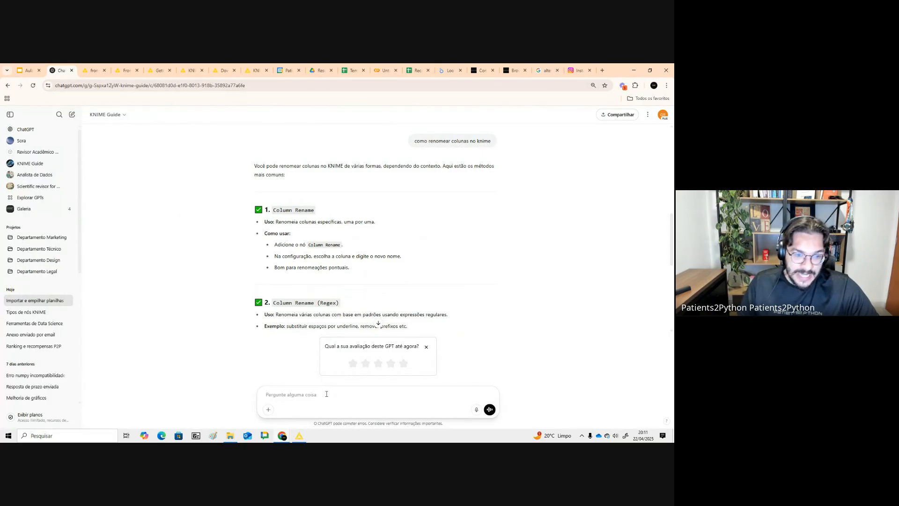
{"action": "type", "text": "como com"}
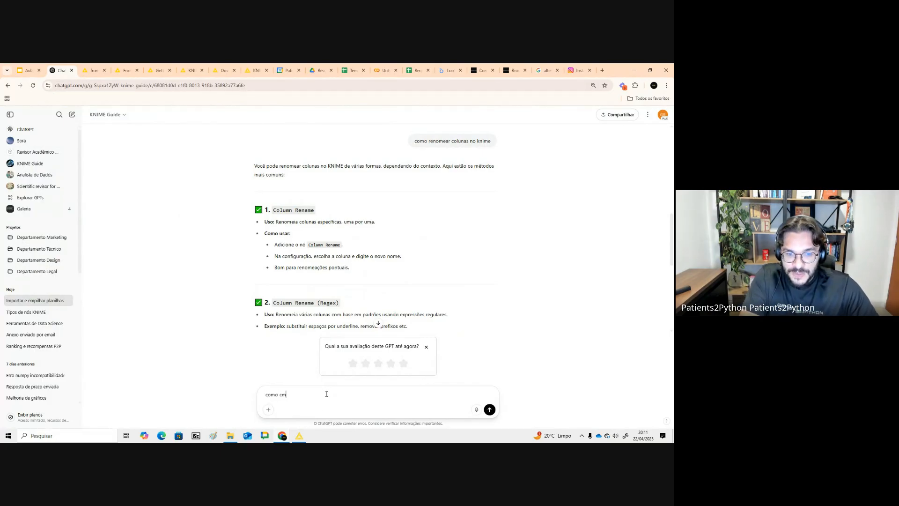
{"action": "key", "text": "BackSpace"}
{"action": "type", "text": "ombinar colunas"}
{"action": "key", "text": "Return"}
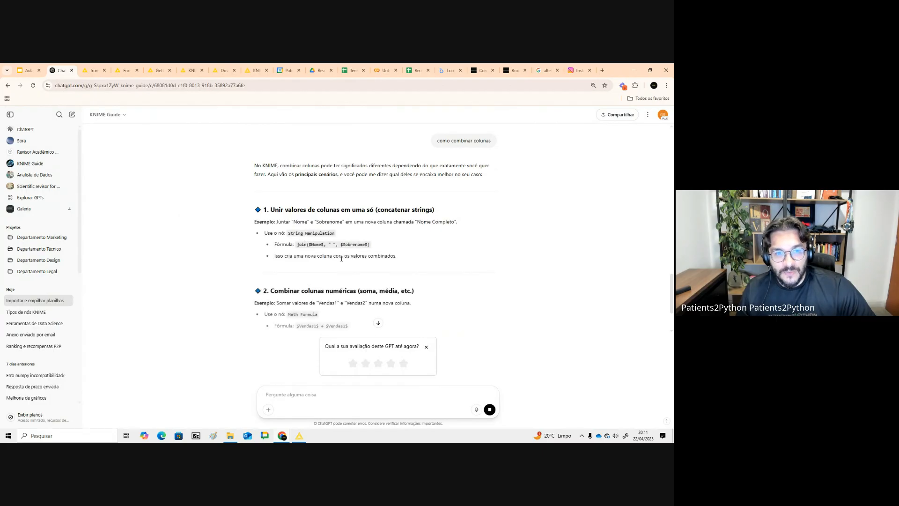
- Ask ChatGPT a follow-up: eu tenho várias colunas de uma tabela. Eu quero concatenar ou juntar duas colunas para criar uma nova
{"action": "scroll", "coordinate": [370, 291], "scroll_direction": "down", "scroll_amount": 1}
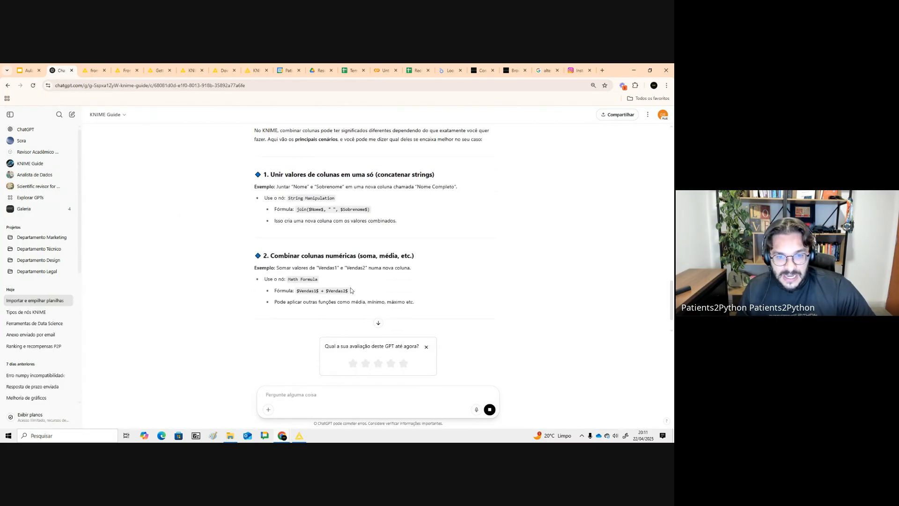
{"action": "scroll", "coordinate": [351, 290], "scroll_direction": "up", "scroll_amount": 2}
{"action": "scroll", "coordinate": [352, 356], "scroll_direction": "down", "scroll_amount": 1}
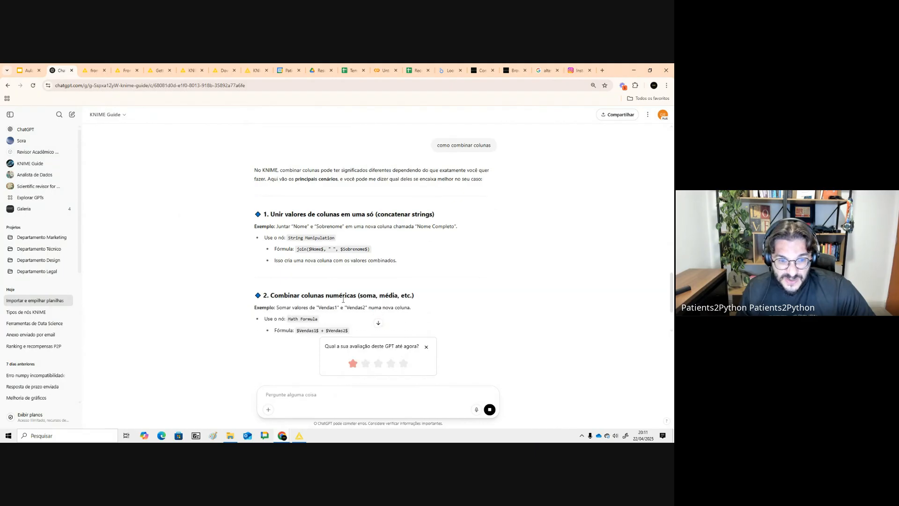
{"action": "type", "text": "eu te"}
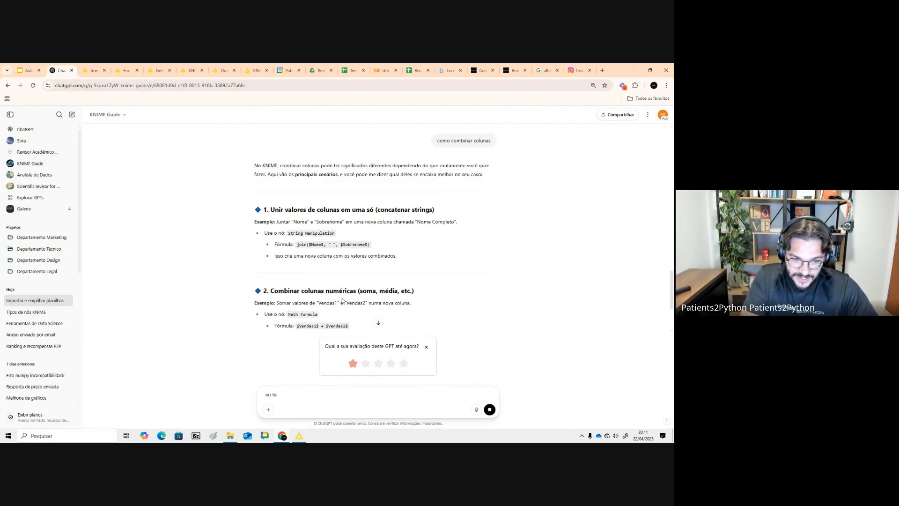
{"action": "type", "text": "nho váeria"}
{"action": "key", "text": "BackSpace"}
{"action": "key", "text": "BackSpace"}
{"action": "key", "text": "BackSpace"}
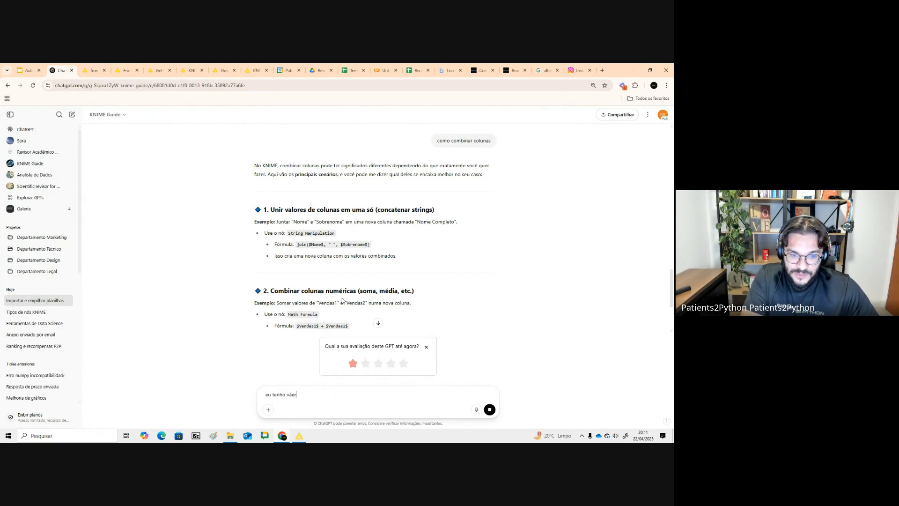
{"action": "type", "text": "ias coluns de uma tabela. Eu quero concatenar ou juntar duas colunas para criar n"}
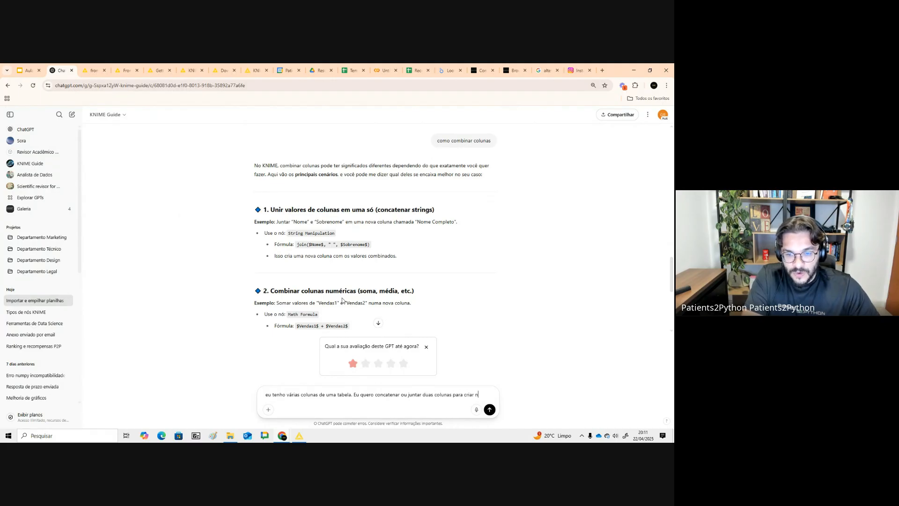
{"action": "type", "text": "a nov"}
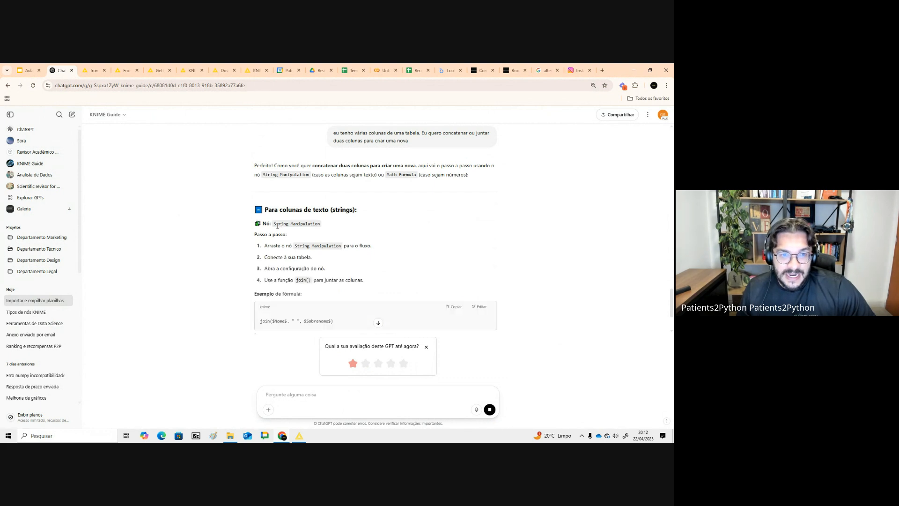
- Read ChatGPT's step-by-step answer and copy the String Manipulation node name
{"action": "left_click_drag", "start_coordinate": [277, 223], "coordinate": [323, 224]}
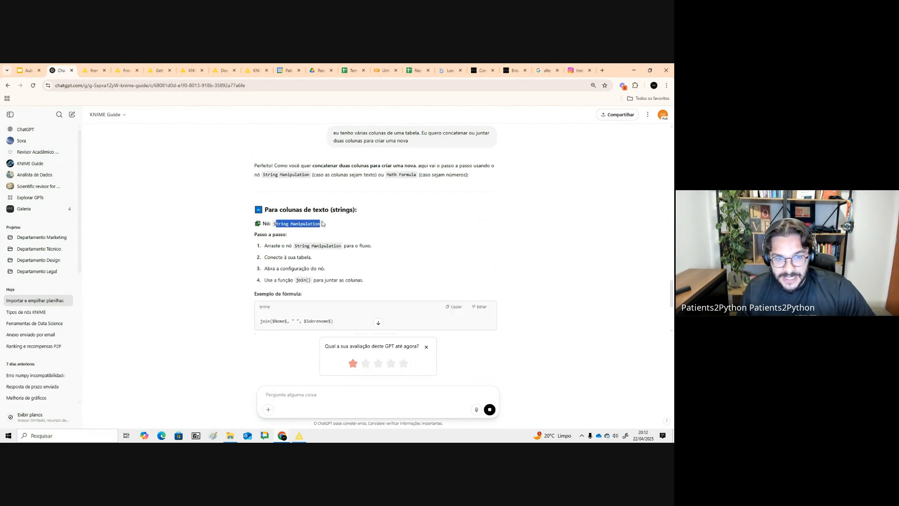
{"action": "scroll", "coordinate": [353, 229], "scroll_direction": "down", "scroll_amount": 4}
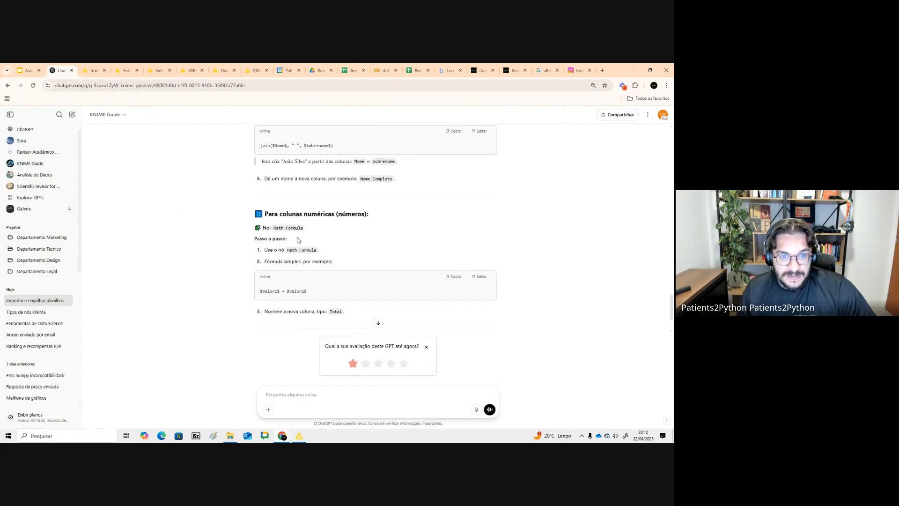
{"action": "left_click_drag", "start_coordinate": [274, 229], "coordinate": [336, 214]}
{"action": "scroll", "coordinate": [328, 262], "scroll_direction": "down", "scroll_amount": 1}
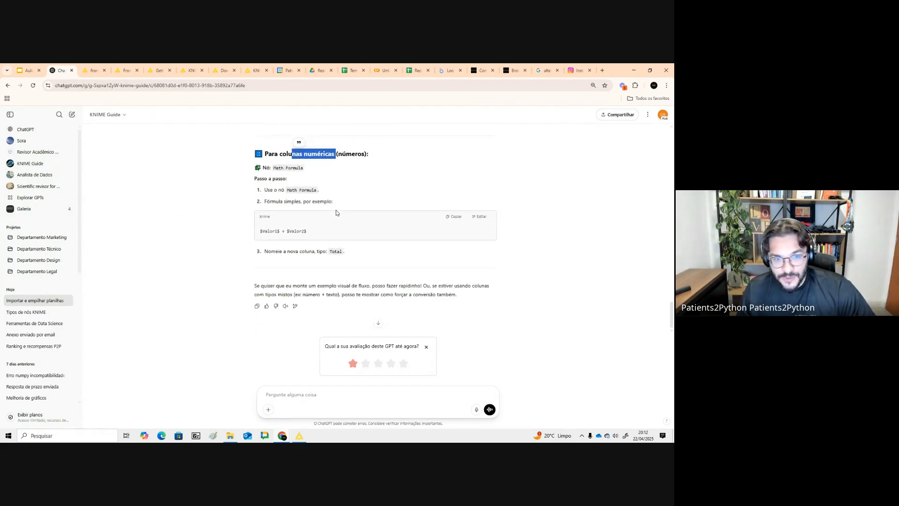
{"action": "scroll", "coordinate": [325, 274], "scroll_direction": "up", "scroll_amount": 10}
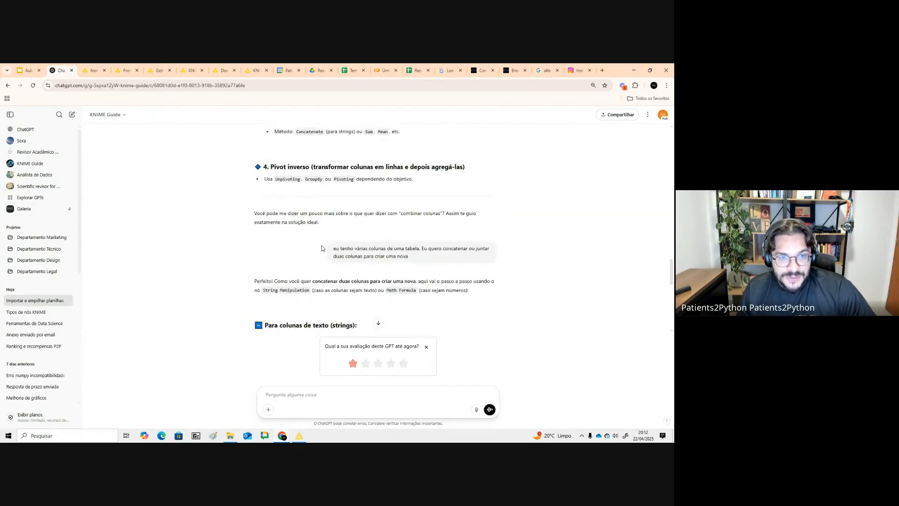
{"action": "scroll", "coordinate": [314, 248], "scroll_direction": "down", "scroll_amount": 2}
{"action": "left_click_drag", "start_coordinate": [276, 234], "coordinate": [321, 235]}
{"action": "key", "text": "ctrl+c"}
- Switch to KNIME, search the node repository for String Manipulation and add it connected after the Excel Reader
{"action": "key", "text": "alt+Tab"}
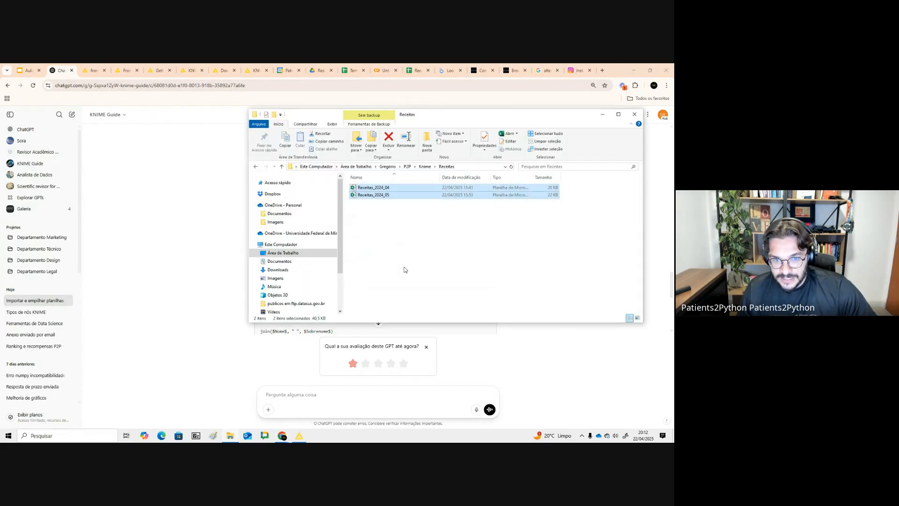
{"action": "key", "text": "alt+Tab"}
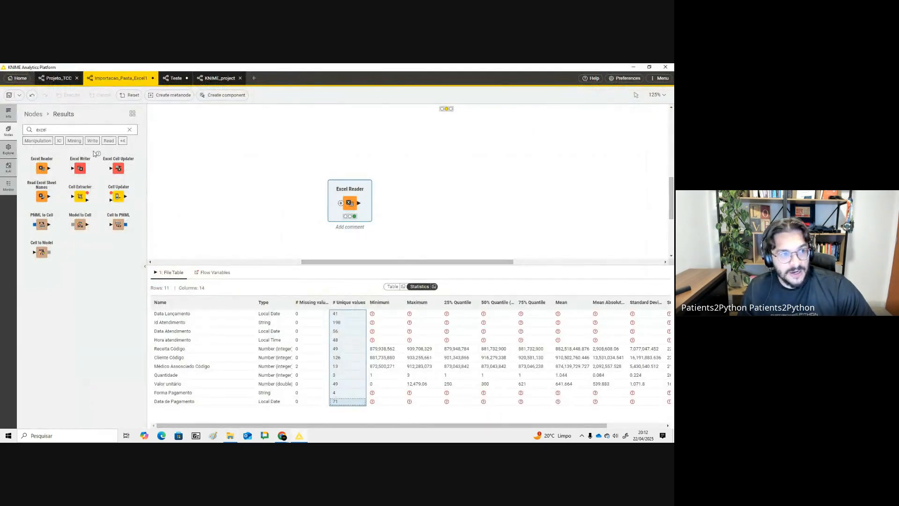
{"action": "double_click", "coordinate": [51, 129]}
{"action": "key", "text": "ctrl+v"}
{"action": "left_click_drag", "start_coordinate": [46, 172], "coordinate": [398, 207]}
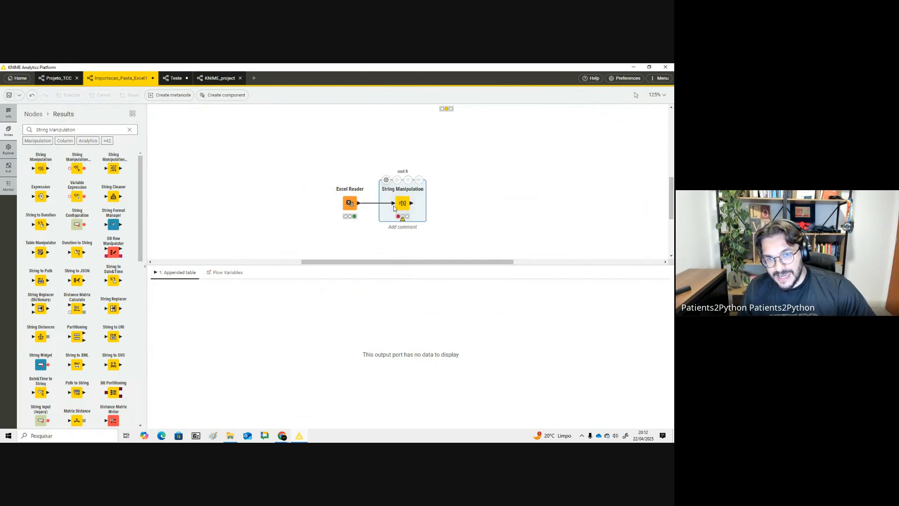
- Open the String Manipulation configuration and browse its column and function lists
{"action": "double_click", "coordinate": [392, 184]}
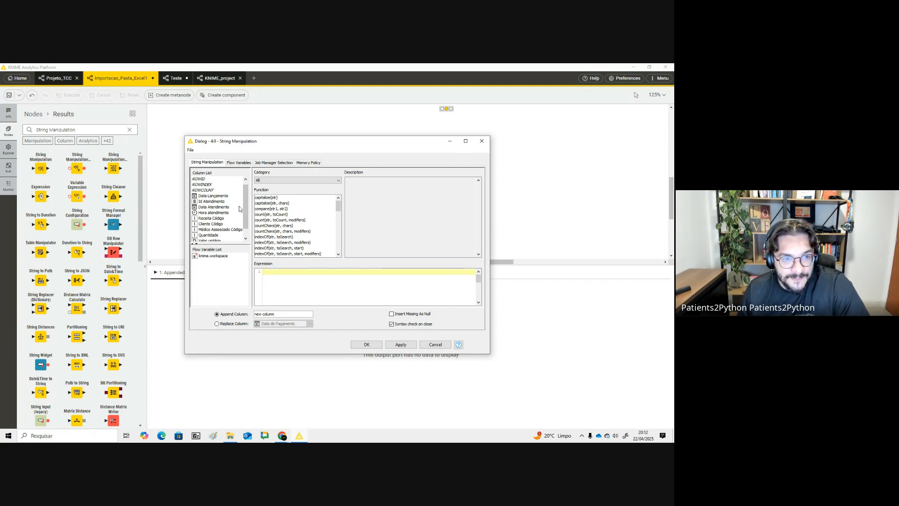
{"action": "scroll", "coordinate": [217, 209], "scroll_direction": "down", "scroll_amount": 1}
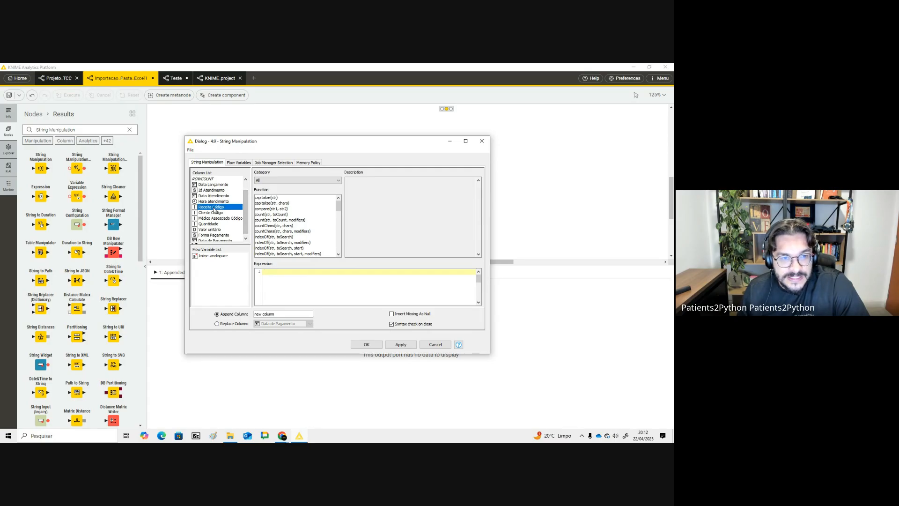
{"action": "double_click", "coordinate": [212, 207]}
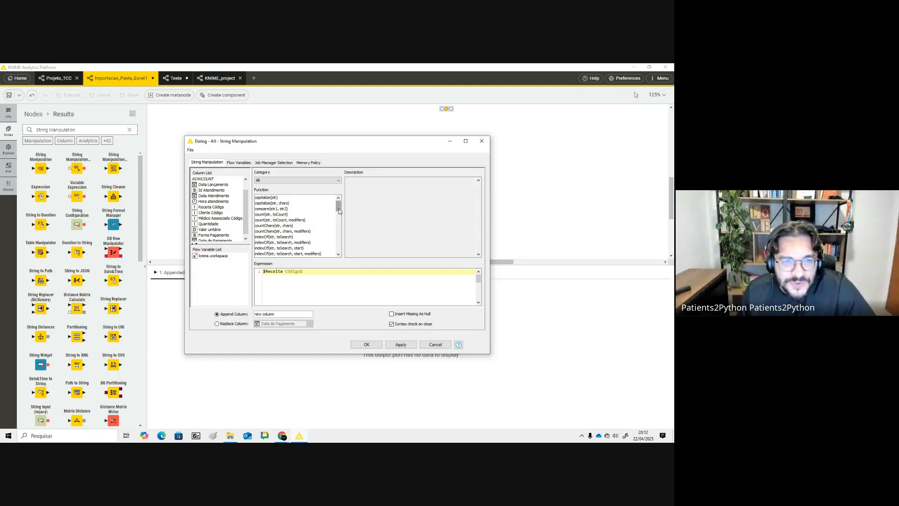
{"action": "left_click_drag", "start_coordinate": [341, 210], "coordinate": [345, 251]}
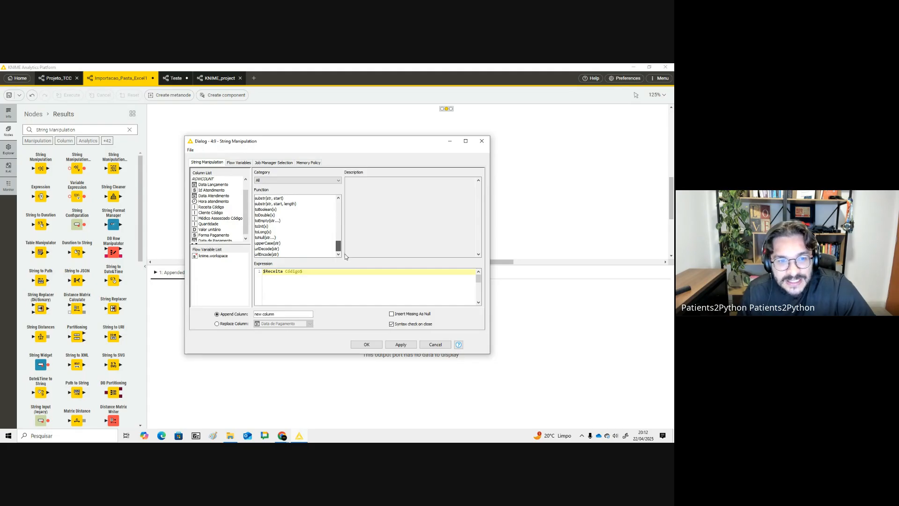
{"action": "left_click_drag", "start_coordinate": [345, 254], "coordinate": [318, 243]}
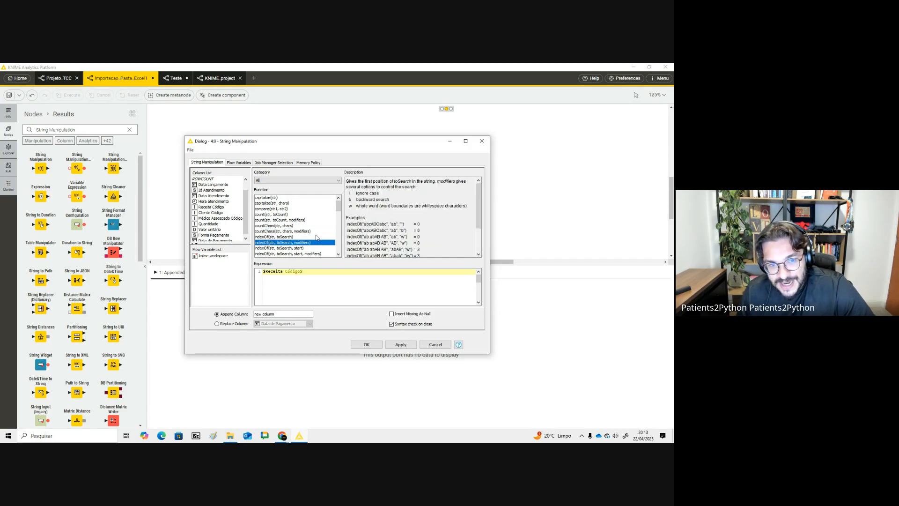
{"action": "scroll", "coordinate": [316, 236], "scroll_direction": "down", "scroll_amount": 1}
{"action": "scroll", "coordinate": [313, 230], "scroll_direction": "down", "scroll_amount": 2}
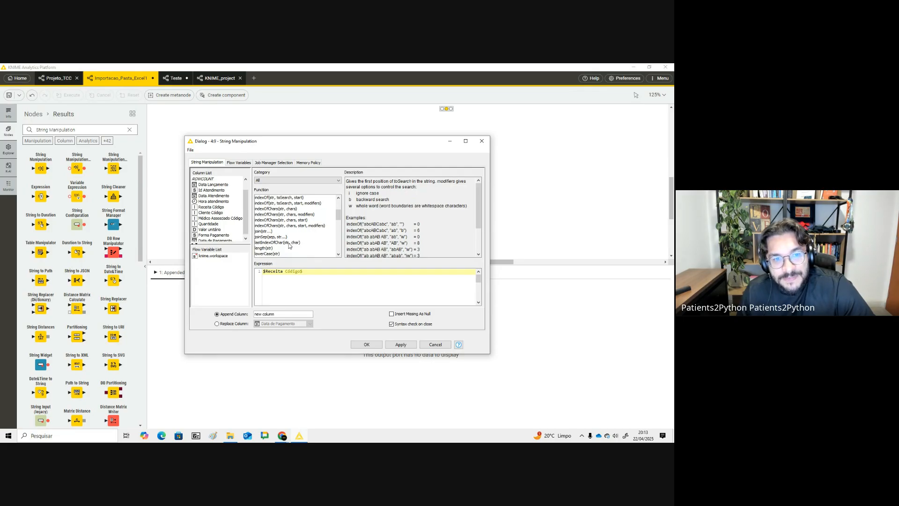
{"action": "scroll", "coordinate": [291, 240], "scroll_direction": "down", "scroll_amount": 1}
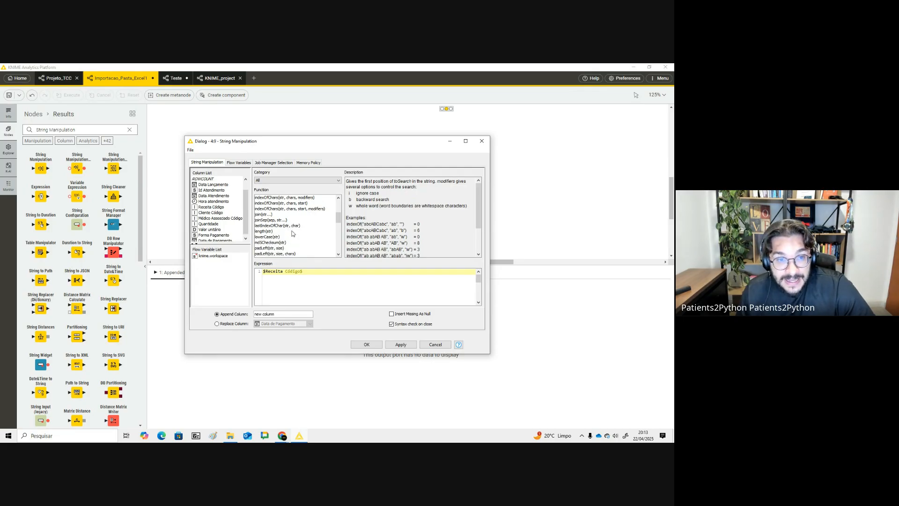
- Try inserting the join function after Receita Código, then clear the whole expression
{"action": "left_click", "coordinate": [282, 215]}
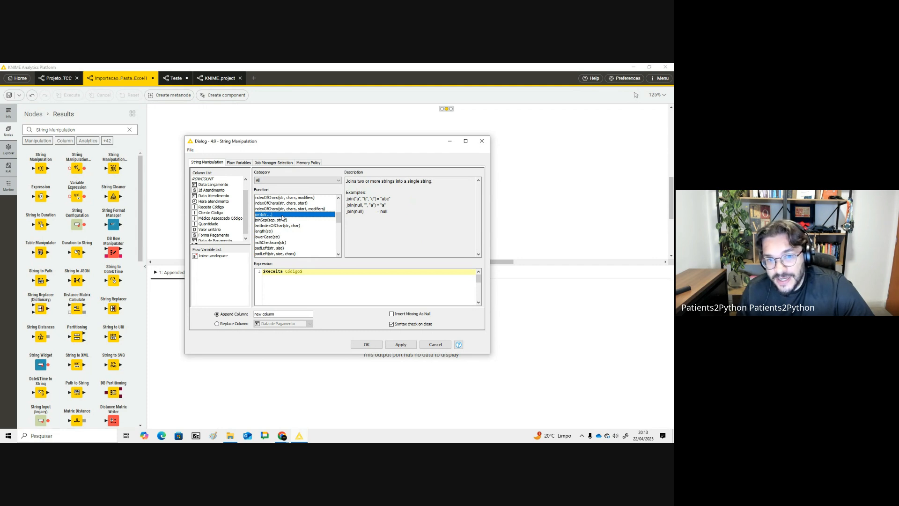
{"action": "double_click", "coordinate": [283, 215]}
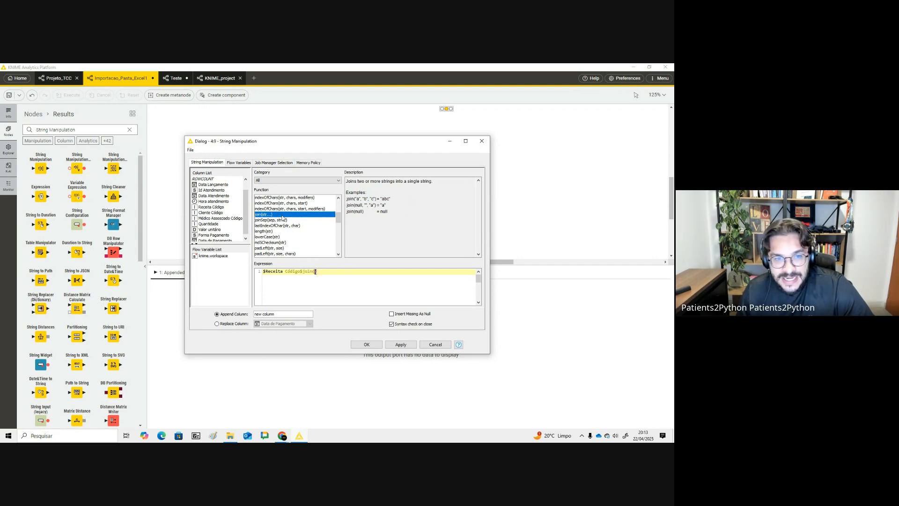
{"action": "left_click_drag", "start_coordinate": [284, 272], "coordinate": [239, 270]}
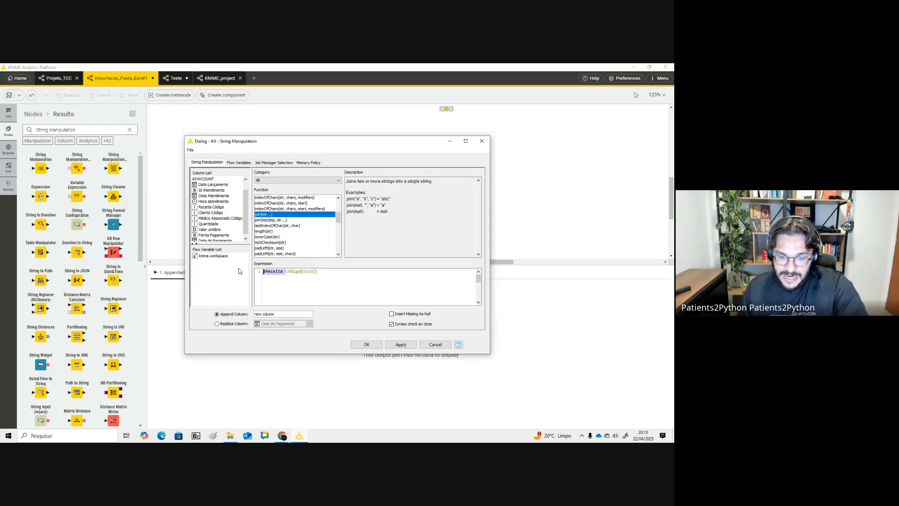
{"action": "key", "text": "BackSpace"}
{"action": "left_click", "coordinate": [319, 271]}
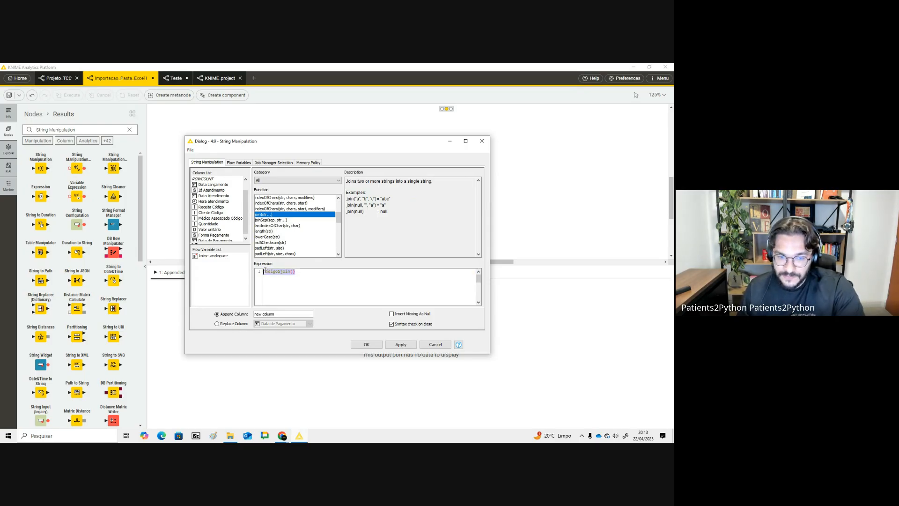
{"action": "key", "text": "ctrl+a"}
{"action": "key", "text": "BackSpace"}
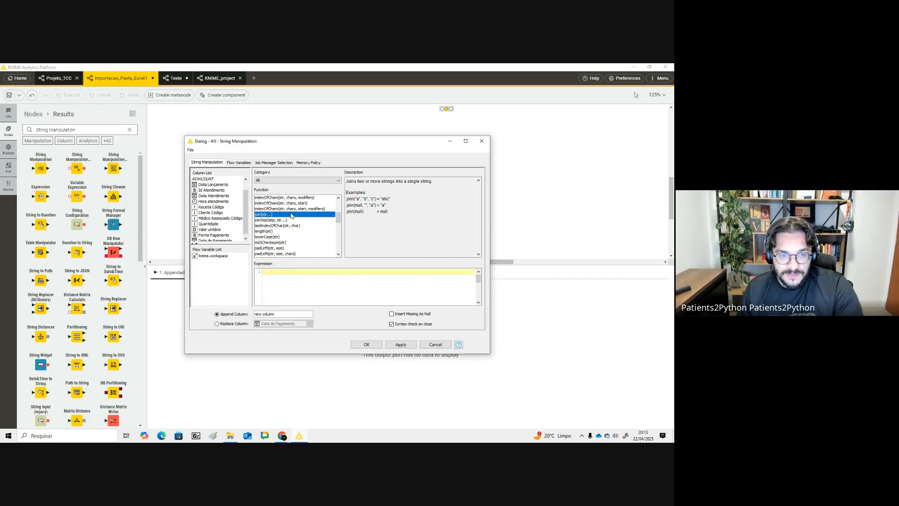
- Build the expression join($Receita Código$,$Cliente Código$,$Data Atendimento$,$Médico Associado Código$) from the function and column lists
{"action": "double_click", "coordinate": [291, 215]}
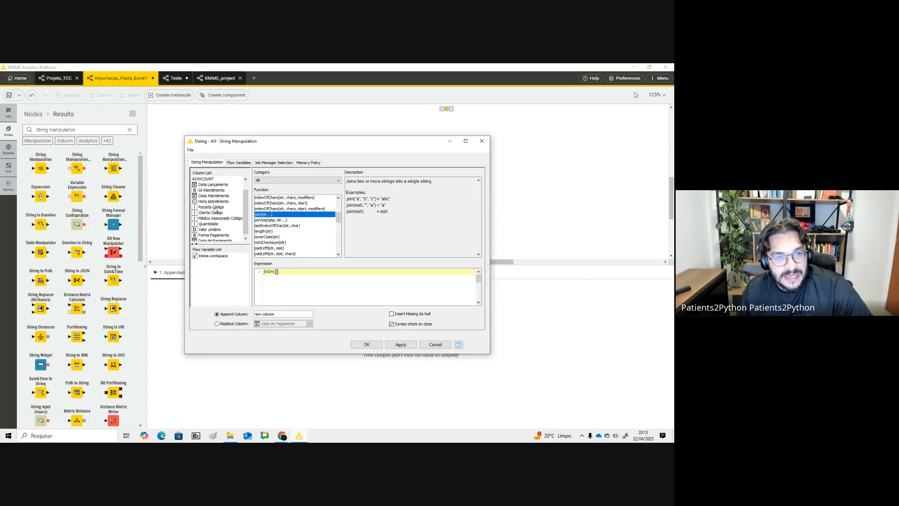
{"action": "double_click", "coordinate": [214, 208]}
{"action": "type", "text": ","}
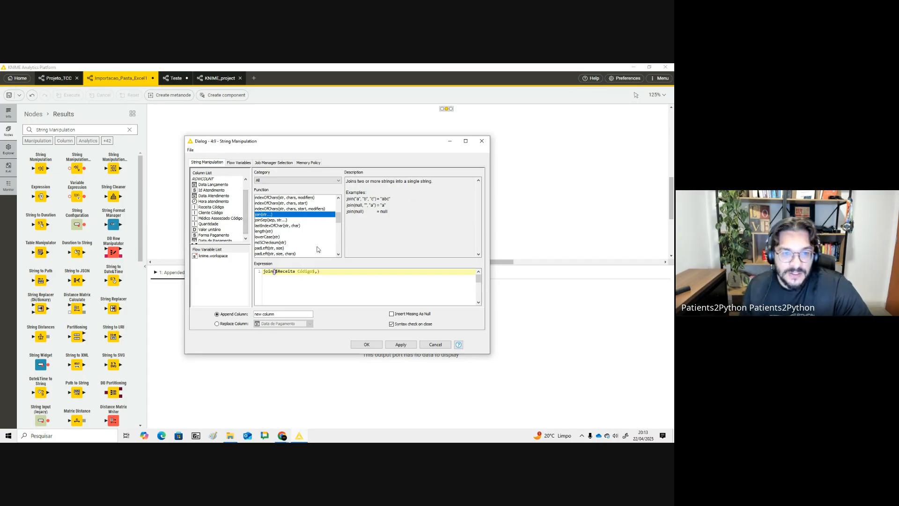
{"action": "double_click", "coordinate": [210, 214]}
{"action": "type", "text": ","}
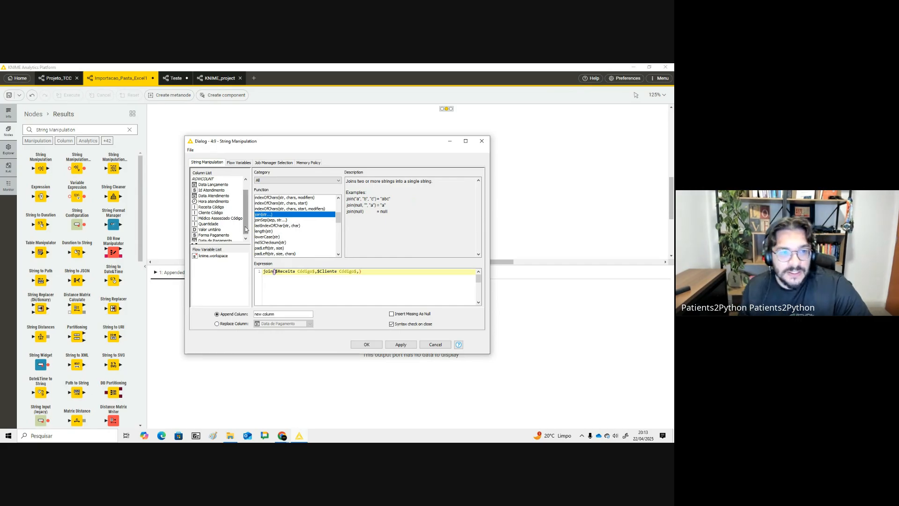
{"action": "double_click", "coordinate": [218, 196]}
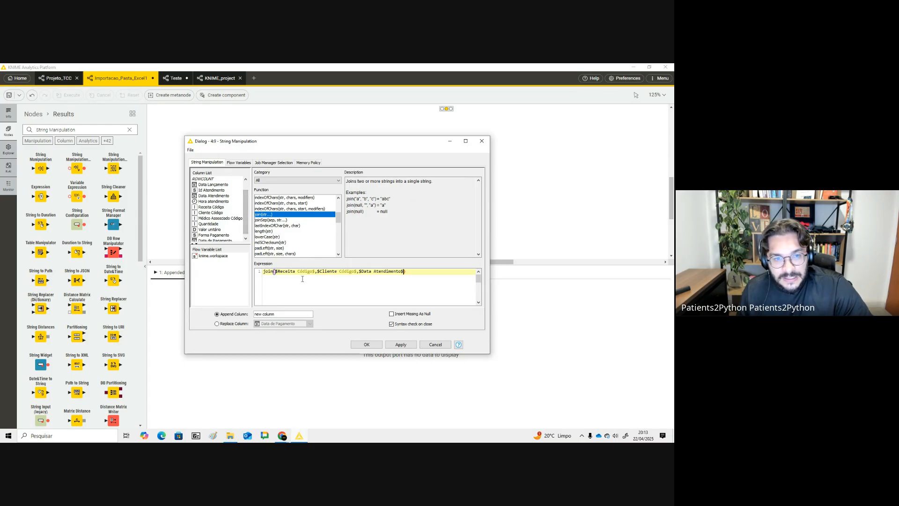
{"action": "scroll", "coordinate": [229, 218], "scroll_direction": "down", "scroll_amount": 1}
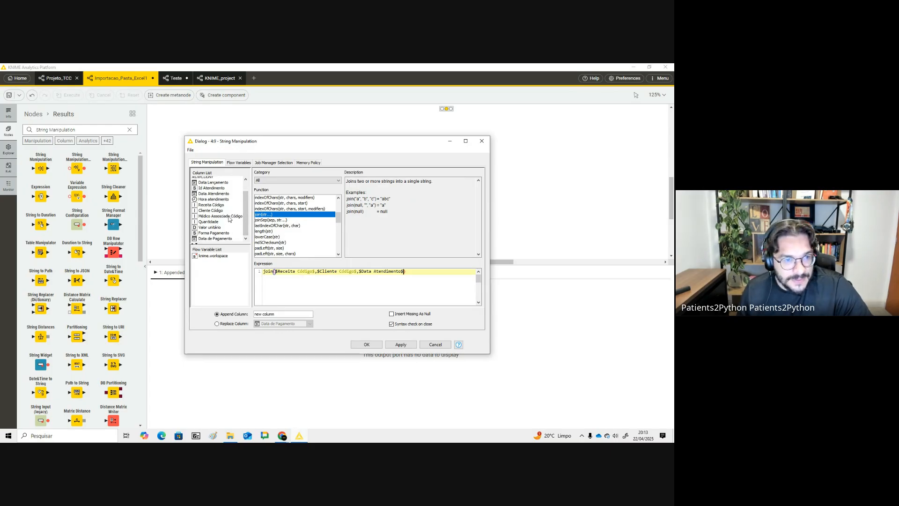
{"action": "left_click", "coordinate": [229, 216]}
{"action": "type", "text": ","}
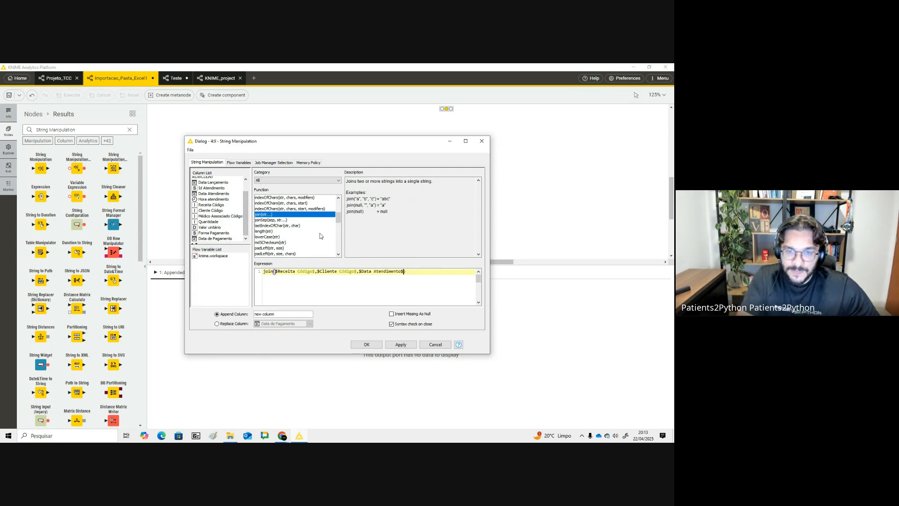
{"action": "left_click", "coordinate": [230, 217]}
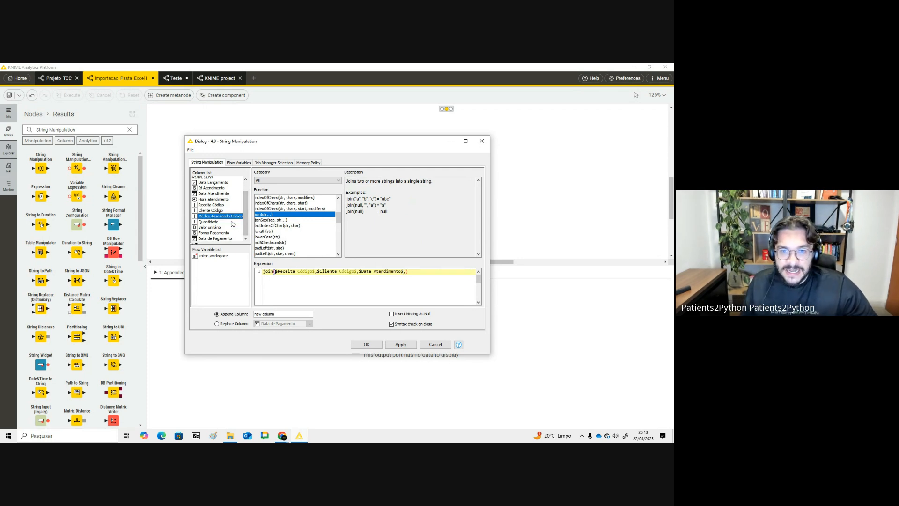
{"action": "double_click", "coordinate": [230, 217]}
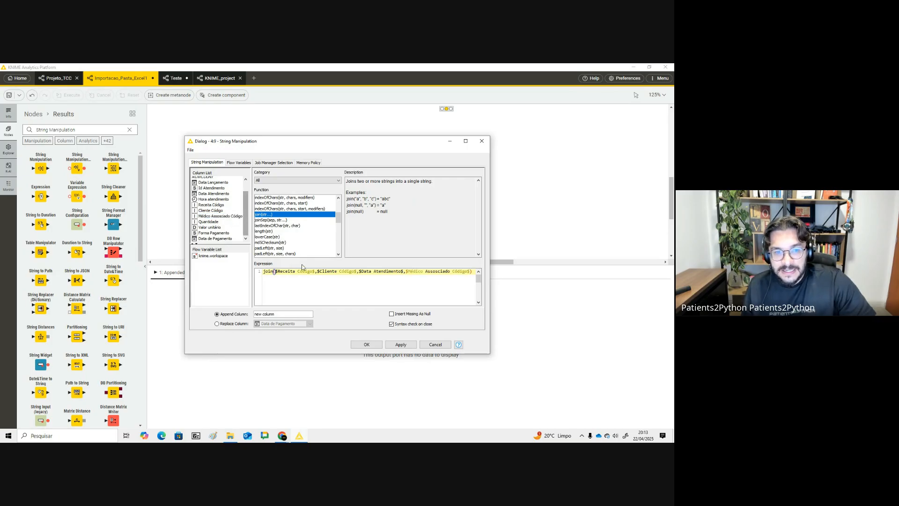
- Name the appended column receita_id and confirm the dialog
{"action": "triple_click", "coordinate": [266, 314]}
{"action": "type", "text": "receita_id"}
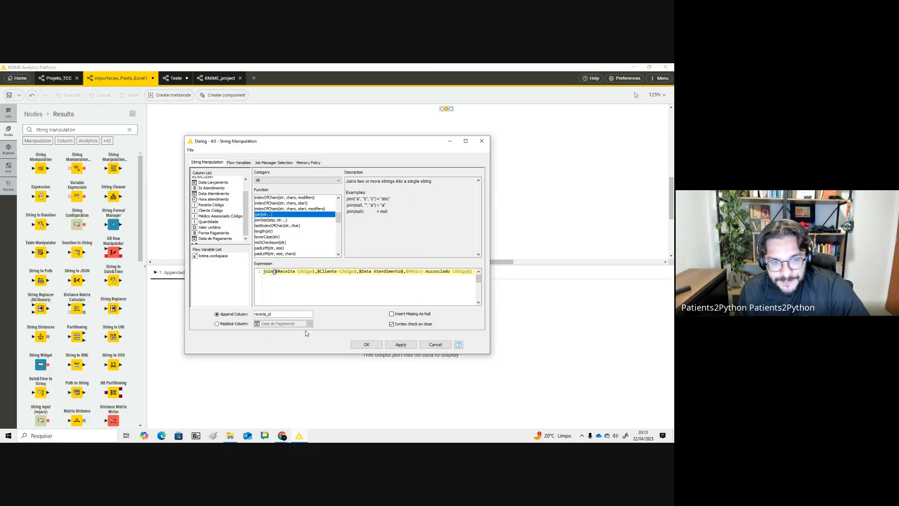
{"action": "left_click", "coordinate": [369, 344]}
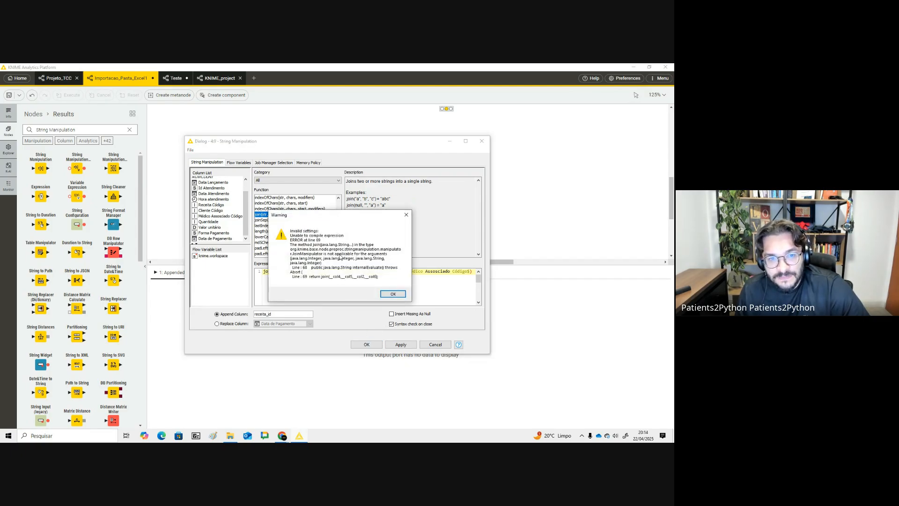
- Dismiss the compile warning and compare the join expression with the join example in the ChatGPT answer
{"action": "left_click", "coordinate": [393, 294]}
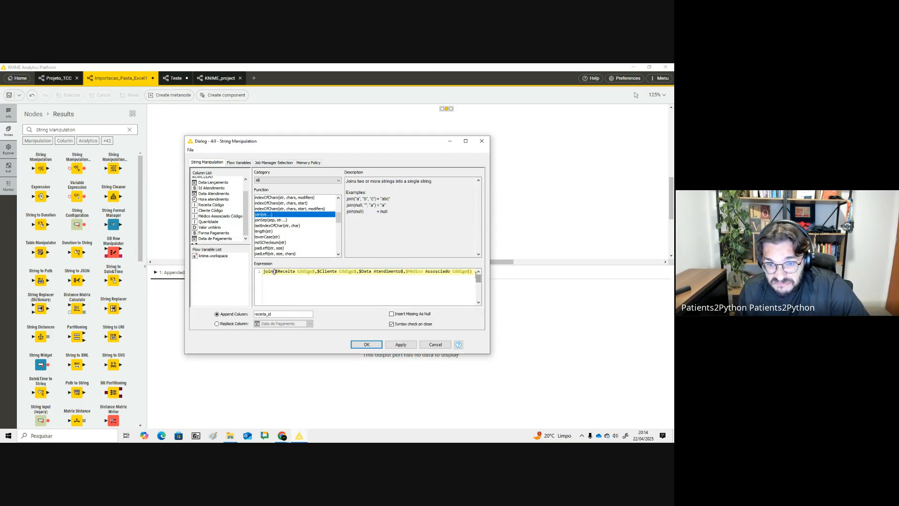
{"action": "left_click_drag", "start_coordinate": [476, 275], "coordinate": [245, 272]}
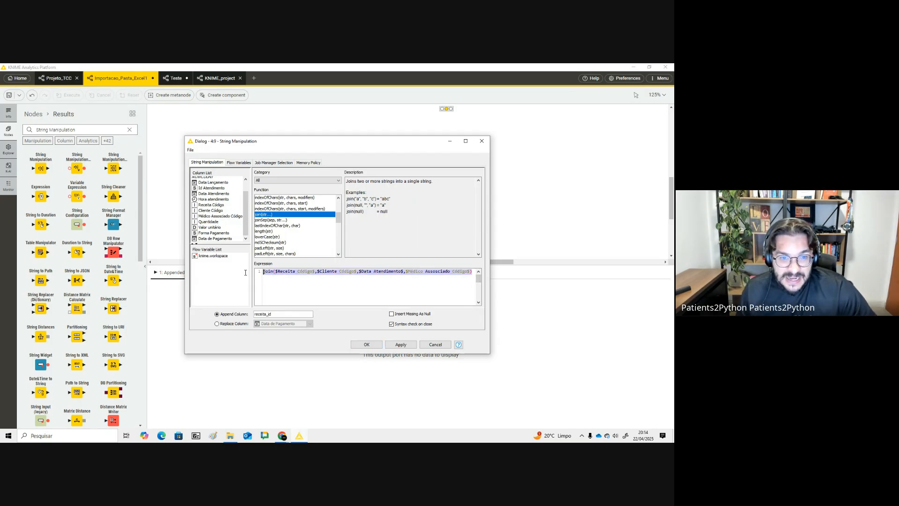
{"action": "left_click", "coordinate": [278, 274]}
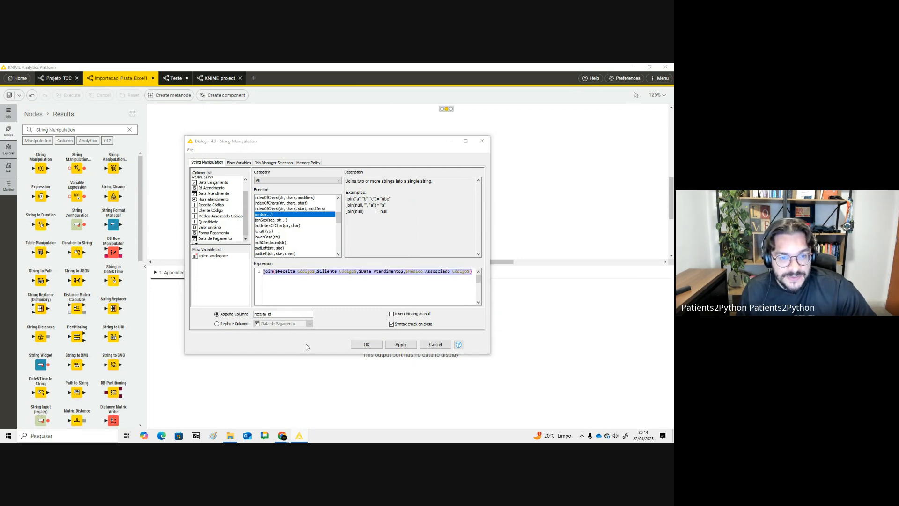
{"action": "key", "text": "alt+Tab"}
{"action": "left_click", "coordinate": [327, 393]}
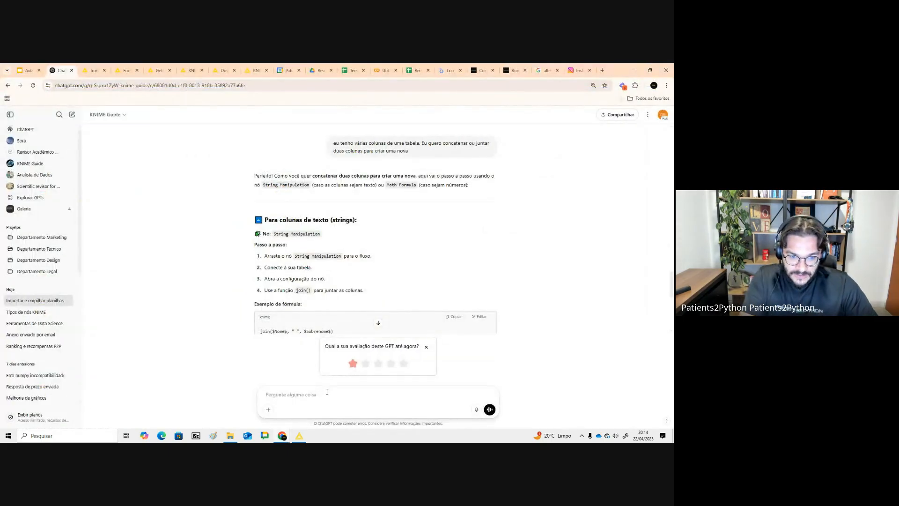
{"action": "scroll", "coordinate": [332, 237], "scroll_direction": "down", "scroll_amount": 2}
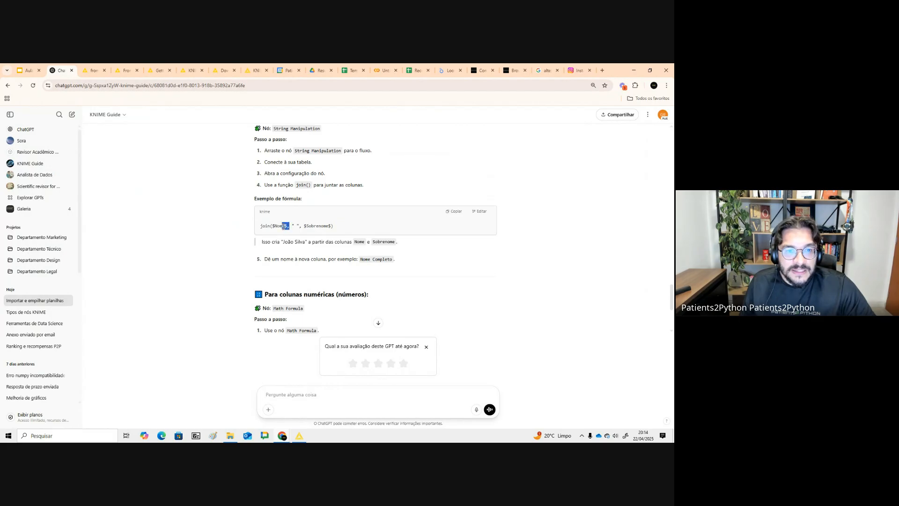
{"action": "left_click", "coordinate": [289, 231]}
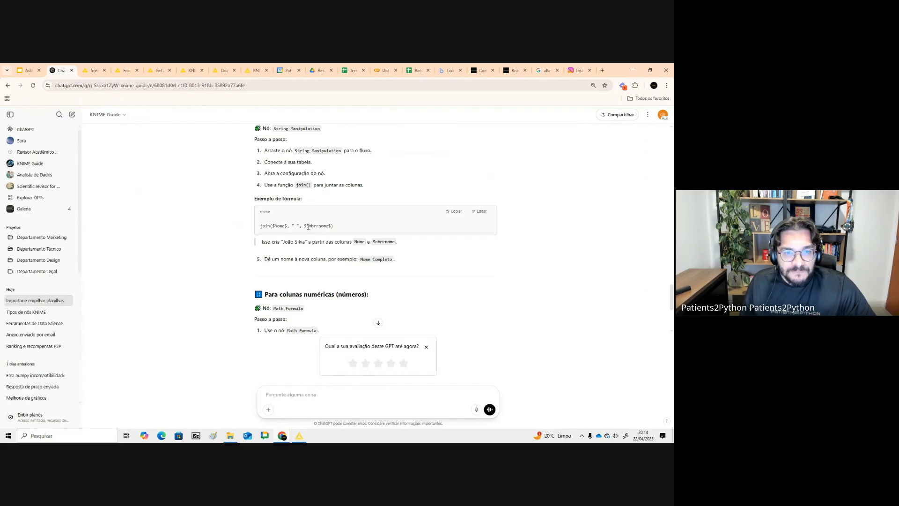
{"action": "left_click_drag", "start_coordinate": [298, 227], "coordinate": [290, 225]}
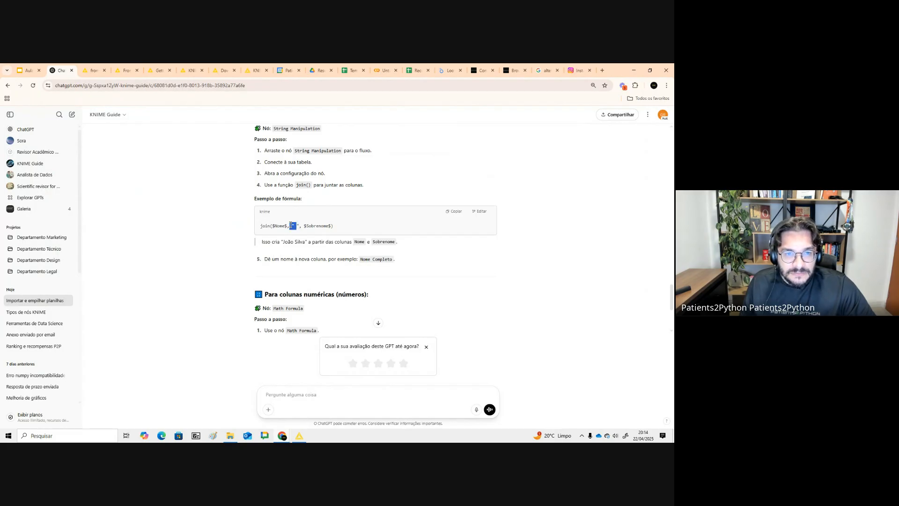
{"action": "scroll", "coordinate": [300, 233], "scroll_direction": "up", "scroll_amount": 1}
- Return to KNIME and close the String Manipulation dialog without applying the expression
{"action": "key", "text": "alt+Tab"}
{"action": "key", "text": "alt+Tab"}
{"action": "key", "text": "alt+Tab"}
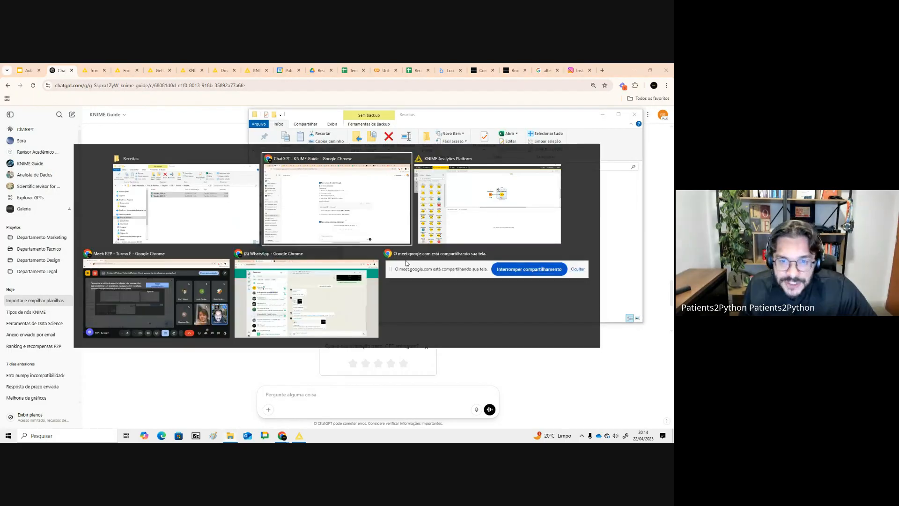
{"action": "left_click", "coordinate": [339, 277]}
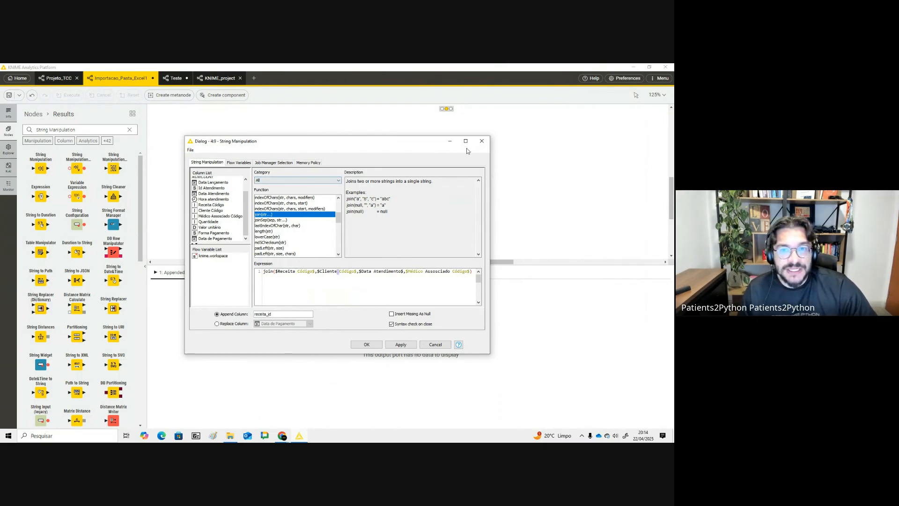
{"action": "left_click", "coordinate": [484, 143]}
{"action": "left_click", "coordinate": [55, 78]}
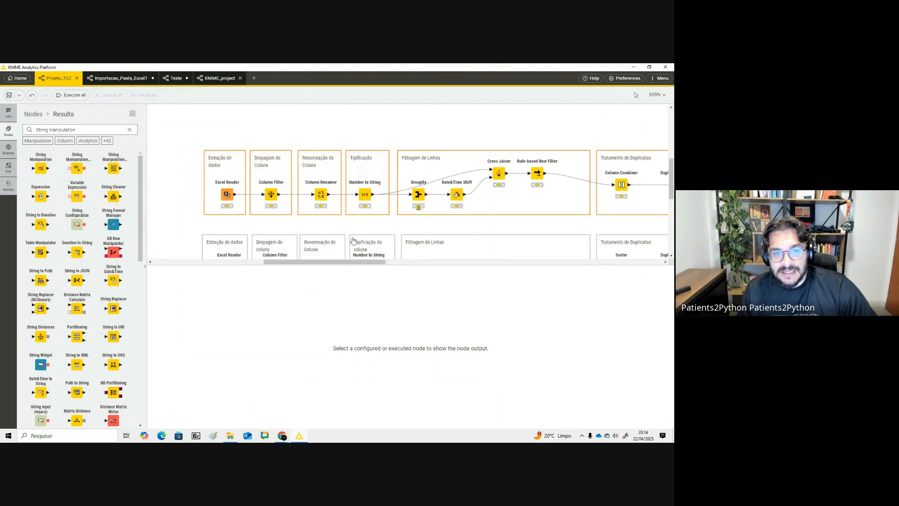
{"action": "left_click_drag", "start_coordinate": [381, 263], "coordinate": [386, 342]}
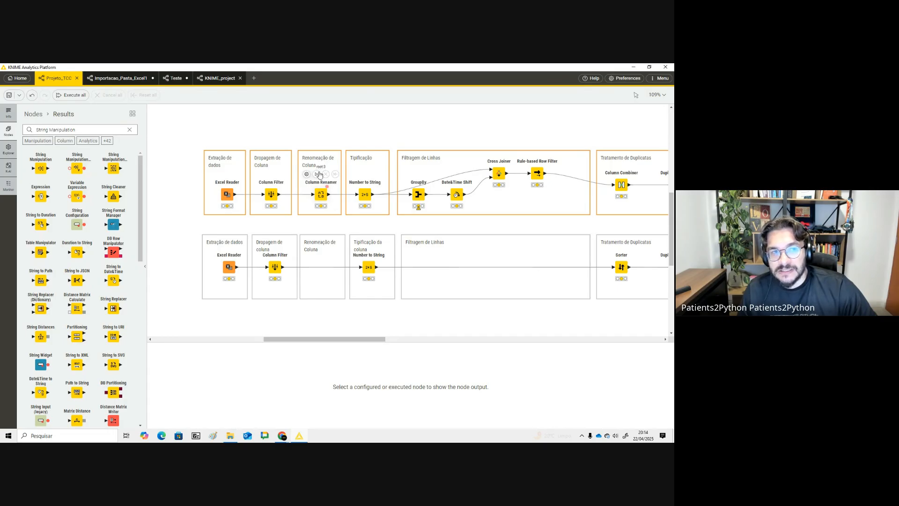
{"action": "left_click", "coordinate": [168, 79]}
{"action": "left_click", "coordinate": [106, 79]}
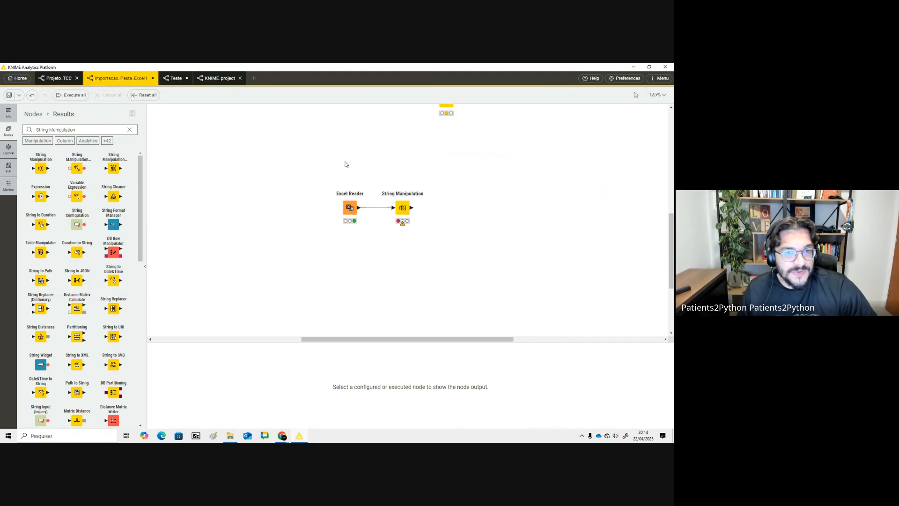
{"action": "scroll", "coordinate": [345, 164], "scroll_direction": "up", "scroll_amount": 1}
- Reopen the String Manipulation node and build join($Receita Código$, $Cliente Código$, $Médico Associado Código$, $Data Atendimento$)
{"action": "double_click", "coordinate": [401, 240]}
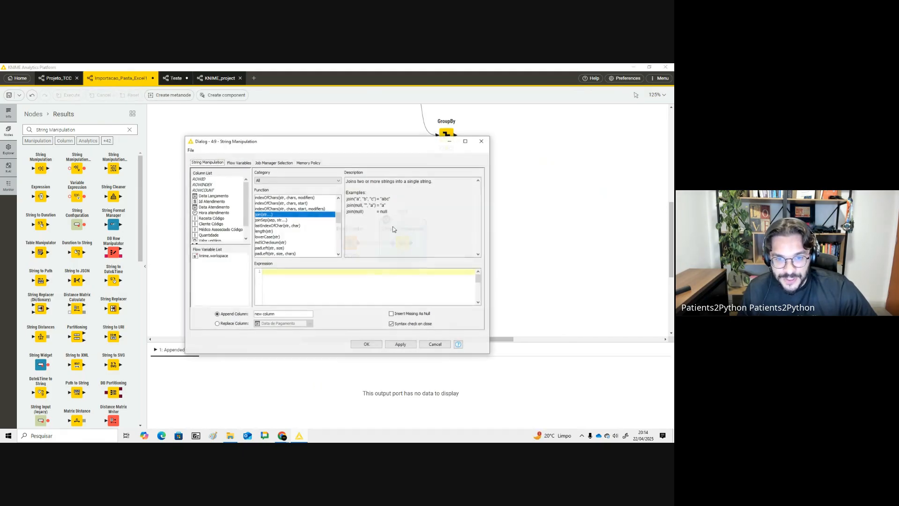
{"action": "scroll", "coordinate": [228, 226], "scroll_direction": "down", "scroll_amount": 1}
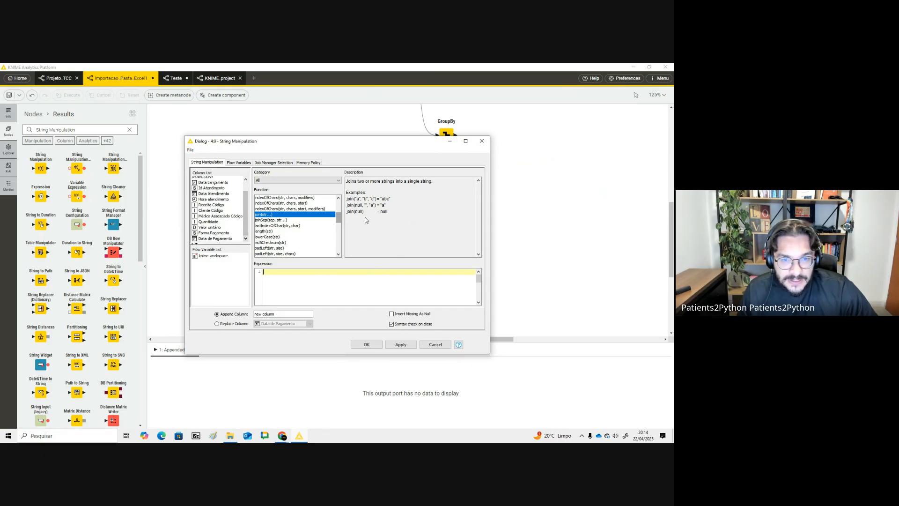
{"action": "double_click", "coordinate": [313, 214]}
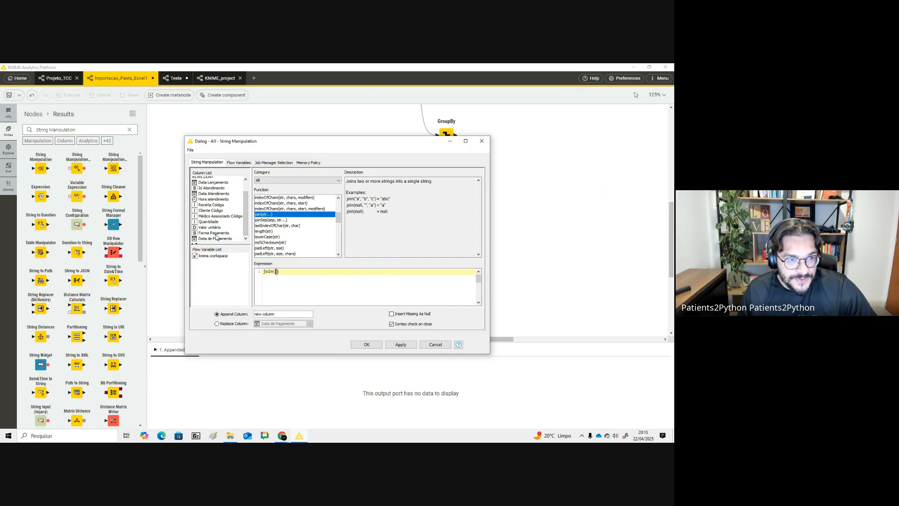
{"action": "double_click", "coordinate": [219, 206]}
{"action": "type", "text": ","}
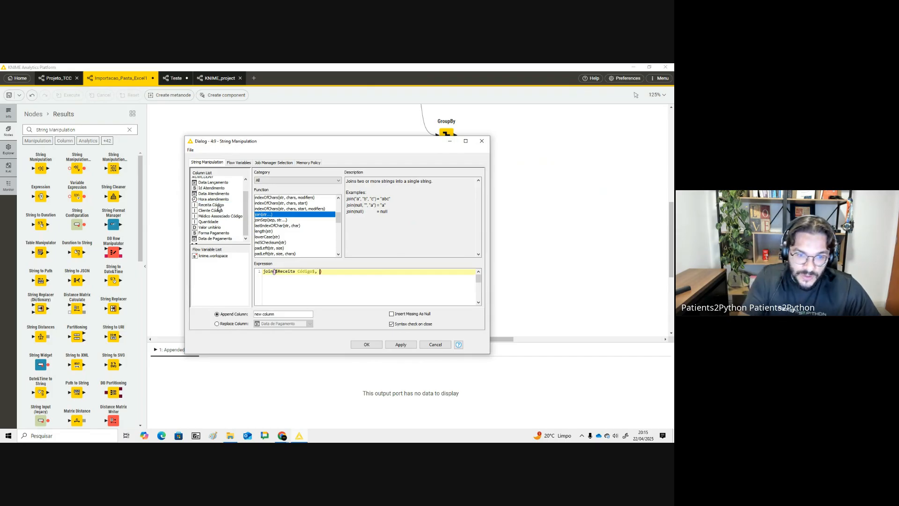
{"action": "double_click", "coordinate": [213, 211]}
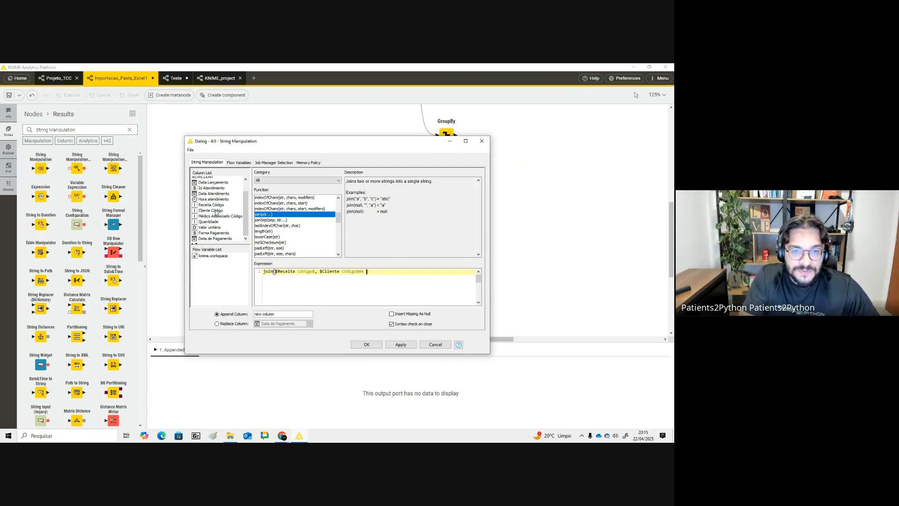
{"action": "type", "text": ","}
{"action": "left_click", "coordinate": [218, 216]}
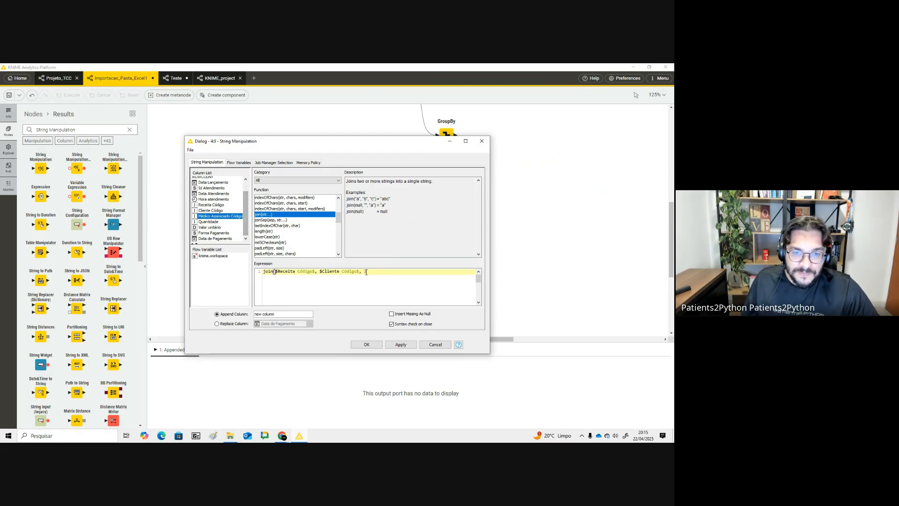
{"action": "double_click", "coordinate": [232, 216]}
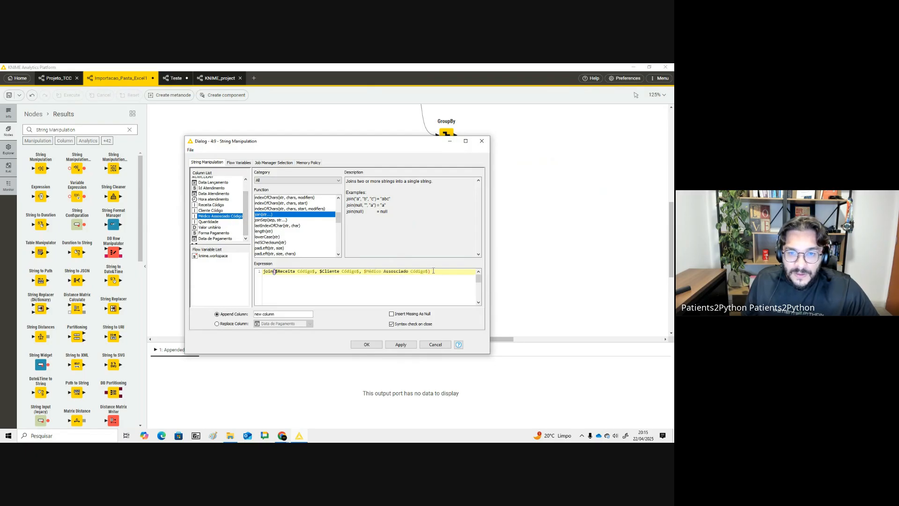
{"action": "type", "text": ","}
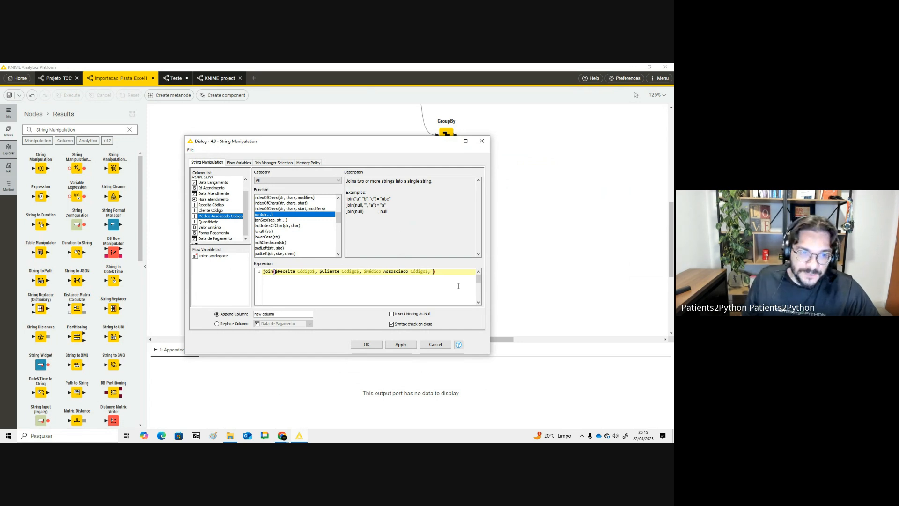
{"action": "double_click", "coordinate": [214, 193]}
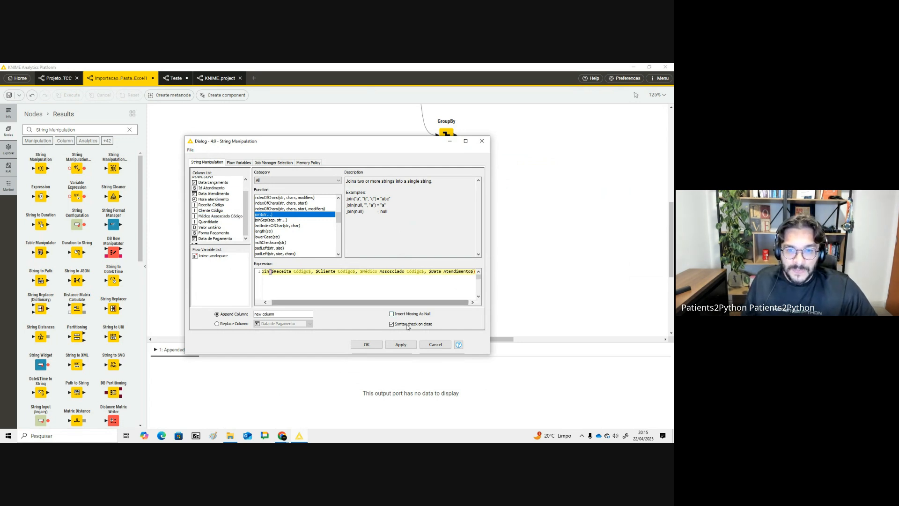
- Capture a screenshot of the dialog and try to confirm the expression
{"action": "left_click_drag", "start_coordinate": [314, 302], "coordinate": [309, 303]}
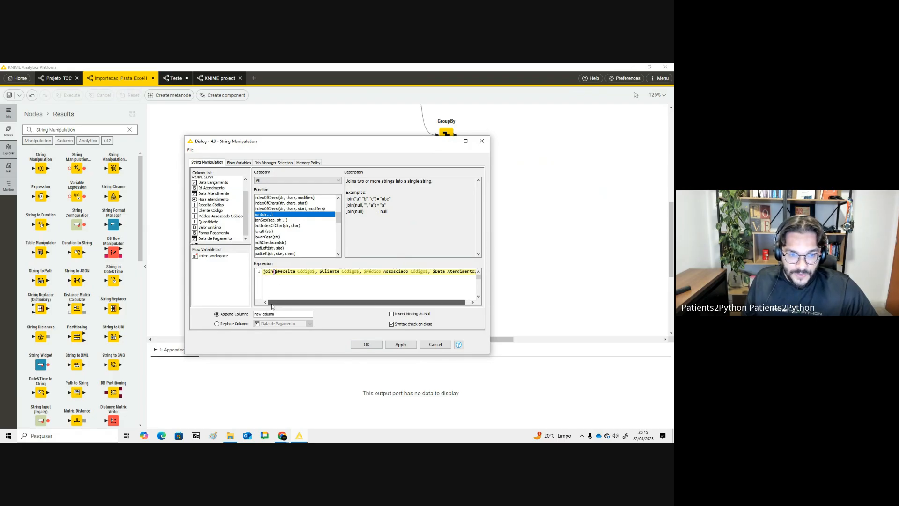
{"action": "key", "text": "super+shift+s"}
{"action": "left_click_drag", "start_coordinate": [151, 126], "coordinate": [477, 352]}
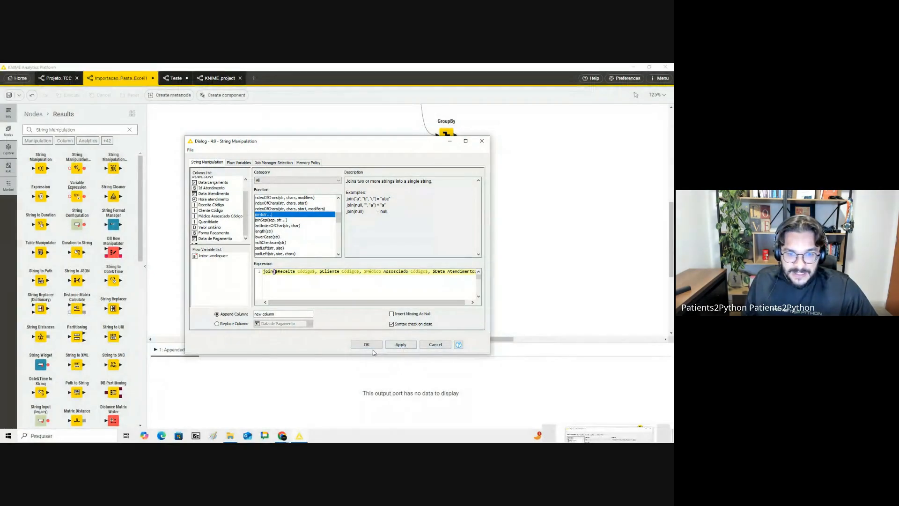
{"action": "left_click", "coordinate": [370, 347]}
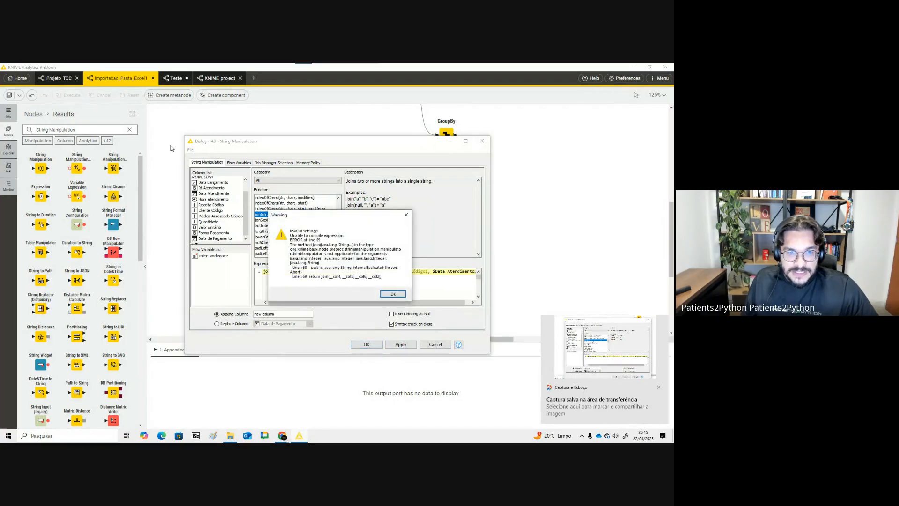
- Capture the compile warning and paste it into the ChatGPT chat with the message debugu
{"action": "key", "text": "super+shift+s"}
{"action": "left_click_drag", "start_coordinate": [161, 135], "coordinate": [160, 203]}
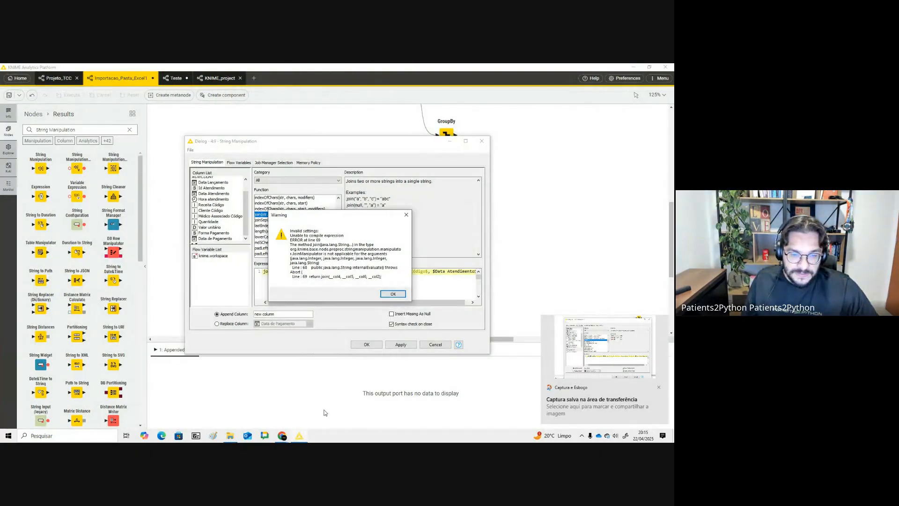
{"action": "key", "text": "super+shift+s"}
{"action": "left_click_drag", "start_coordinate": [143, 131], "coordinate": [504, 358]}
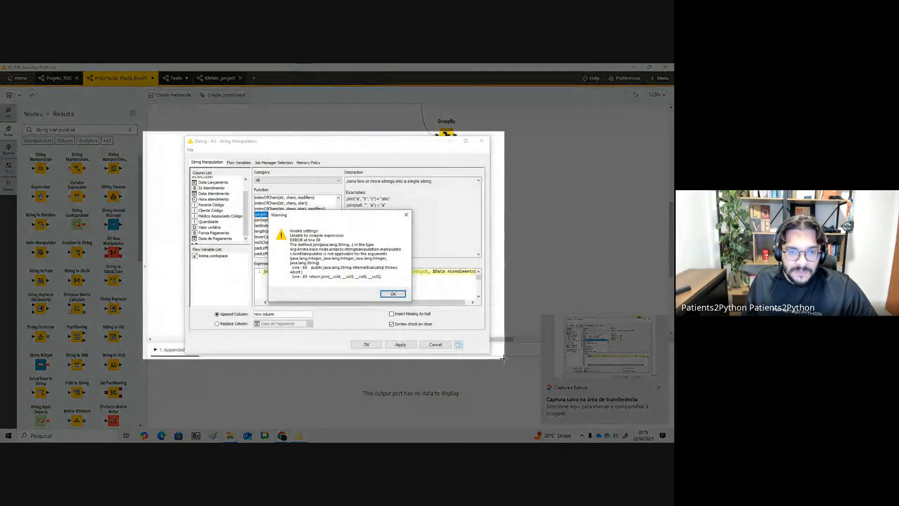
{"action": "key", "text": "alt+Tab"}
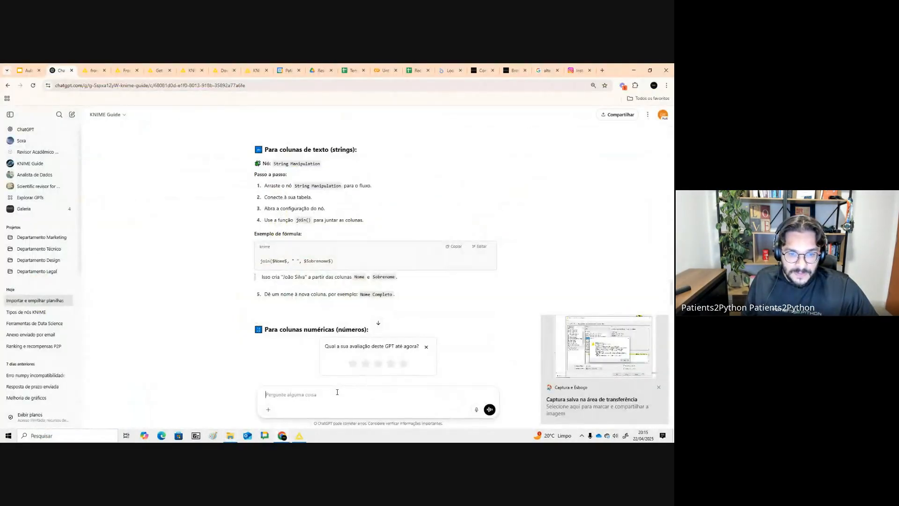
{"action": "key", "text": "ctrl+v"}
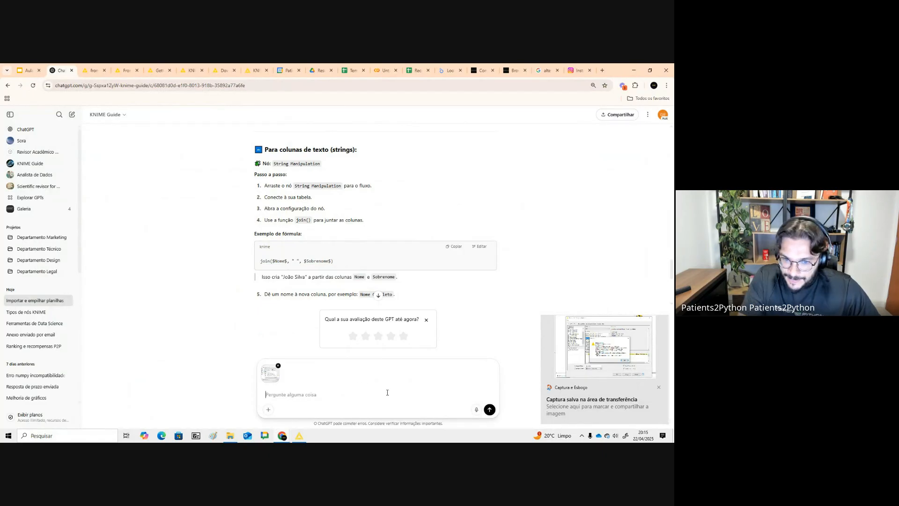
{"action": "type", "text": "b"}
{"action": "key", "text": "BackSpace"}
{"action": "type", "text": "b"}
{"action": "key", "text": "BackSpace"}
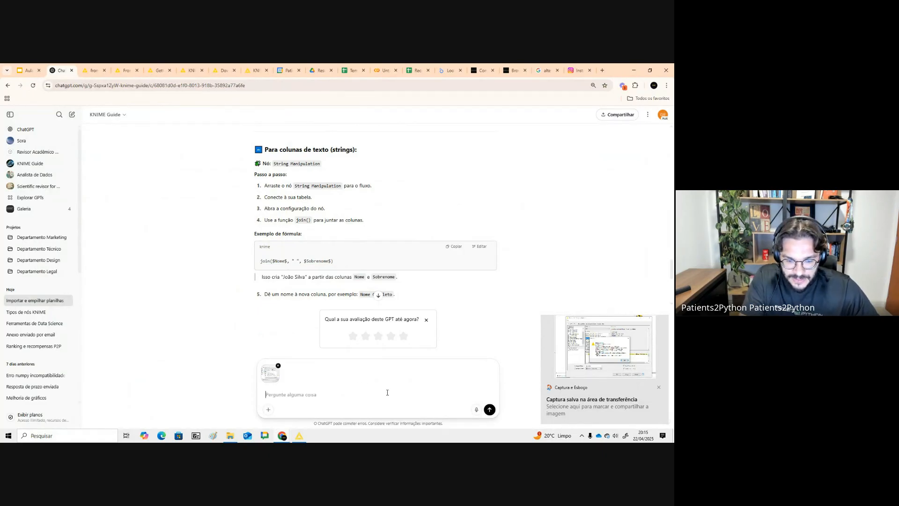
{"action": "type", "text": "debugu"}
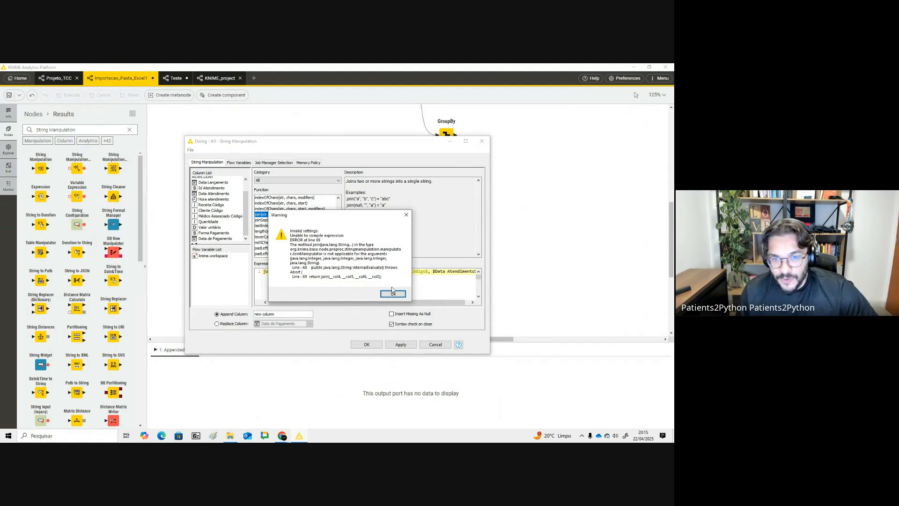
- Dismiss the warning and close the String Manipulation dialog
{"action": "left_click", "coordinate": [403, 295]}
{"action": "left_click", "coordinate": [482, 141]}
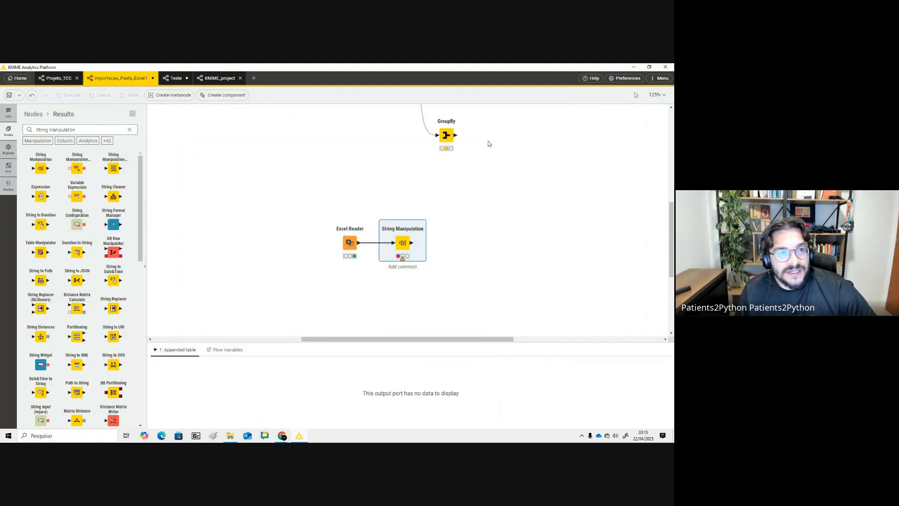
{"action": "left_click", "coordinate": [57, 78]}
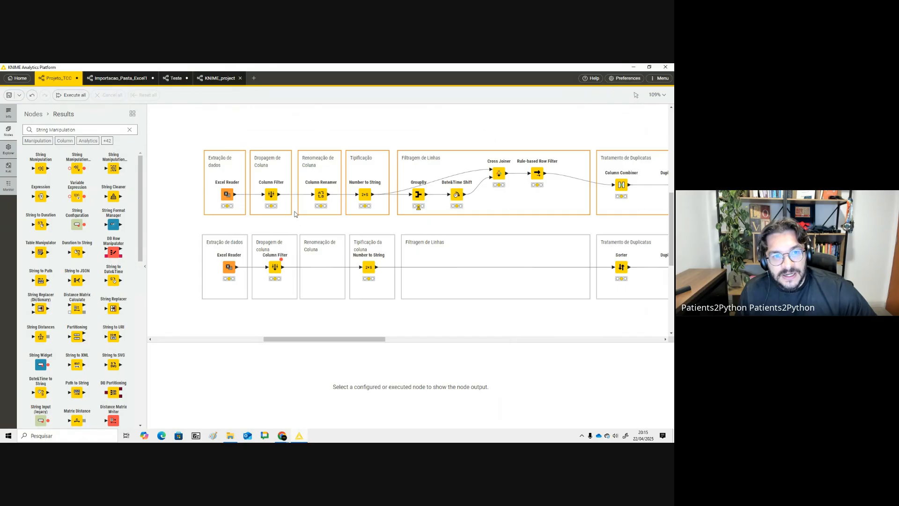
{"action": "left_click_drag", "start_coordinate": [313, 139], "coordinate": [335, 213]}
{"action": "left_click", "coordinate": [369, 141]}
{"action": "left_click_drag", "start_coordinate": [358, 140], "coordinate": [382, 214]}
{"action": "left_click", "coordinate": [132, 81]}
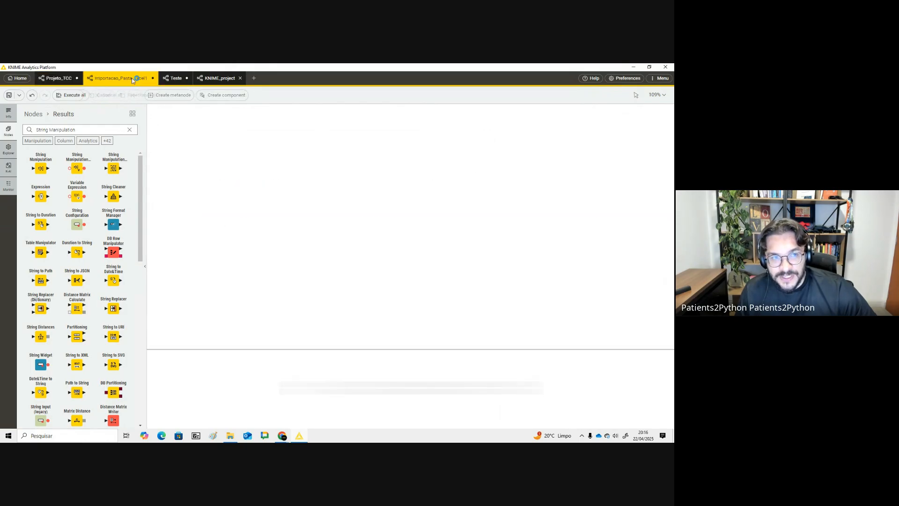
- Move the Excel Reader and String Manipulation nodes slightly left on the canvas
{"action": "left_click", "coordinate": [395, 244]}
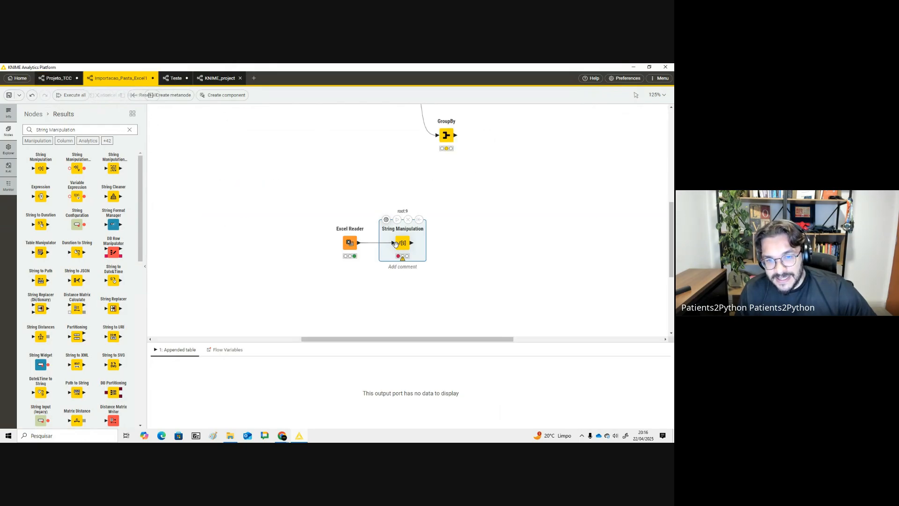
{"action": "left_click", "coordinate": [349, 243]}
{"action": "left_click_drag", "start_coordinate": [349, 243], "coordinate": [382, 240]}
{"action": "left_click", "coordinate": [358, 246]}
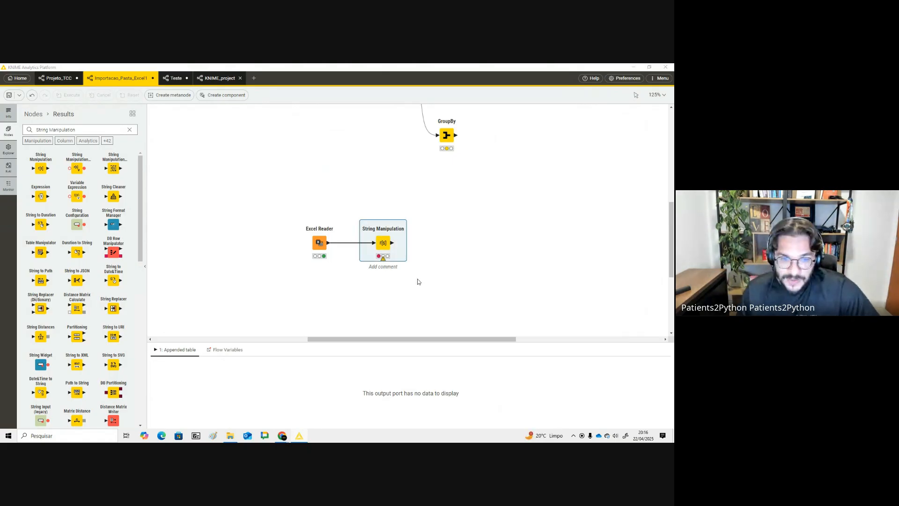
- Switch to the ChatGPT chat, select the suggested corrected join expression, and return to KNIME
{"action": "key", "text": "alt+Tab"}
{"action": "scroll", "coordinate": [352, 283], "scroll_direction": "down", "scroll_amount": 3}
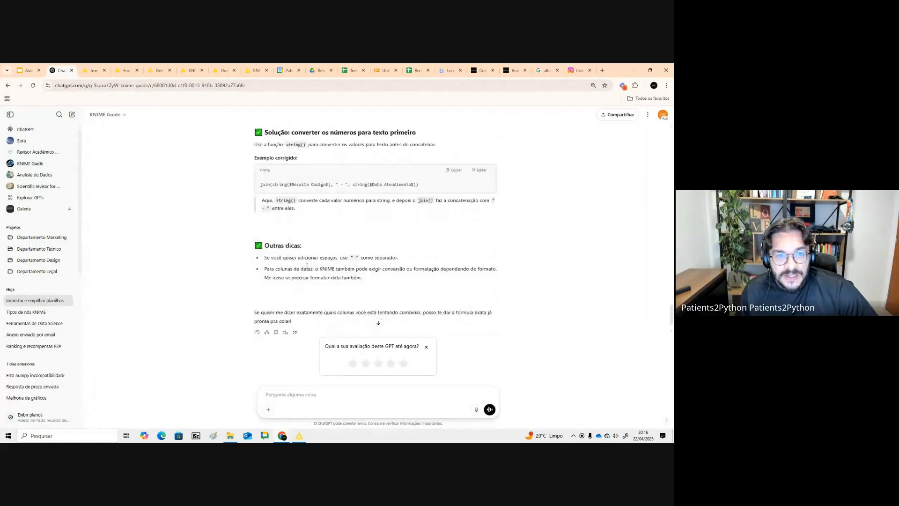
{"action": "left_click_drag", "start_coordinate": [253, 215], "coordinate": [459, 218]}
{"action": "key", "text": "alt+Tab"}
{"action": "key", "text": "alt+Tab"}
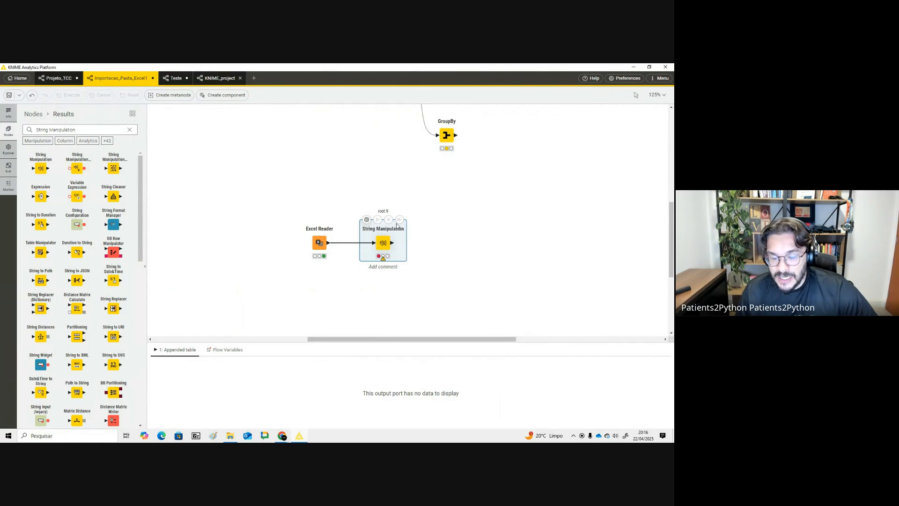
- Examine the existing Column Combiner workflow and its concatenation settings after searching the node repository for column
{"action": "scroll", "coordinate": [397, 225], "scroll_direction": "up", "scroll_amount": 4}
{"action": "left_click", "coordinate": [395, 168]}
{"action": "scroll", "coordinate": [396, 274], "scroll_direction": "down", "scroll_amount": 4}
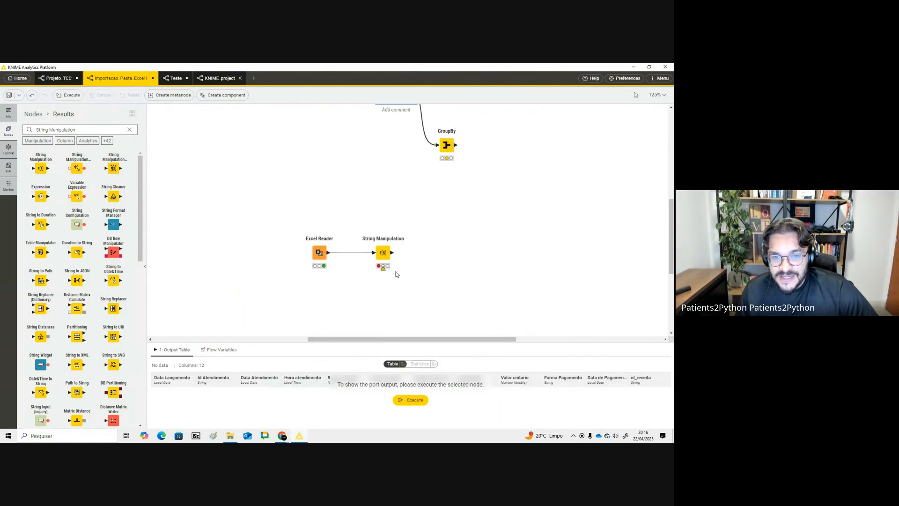
{"action": "scroll", "coordinate": [396, 274], "scroll_direction": "down", "scroll_amount": 1}
{"action": "left_click", "coordinate": [383, 208]}
{"action": "scroll", "coordinate": [395, 240], "scroll_direction": "up", "scroll_amount": 5}
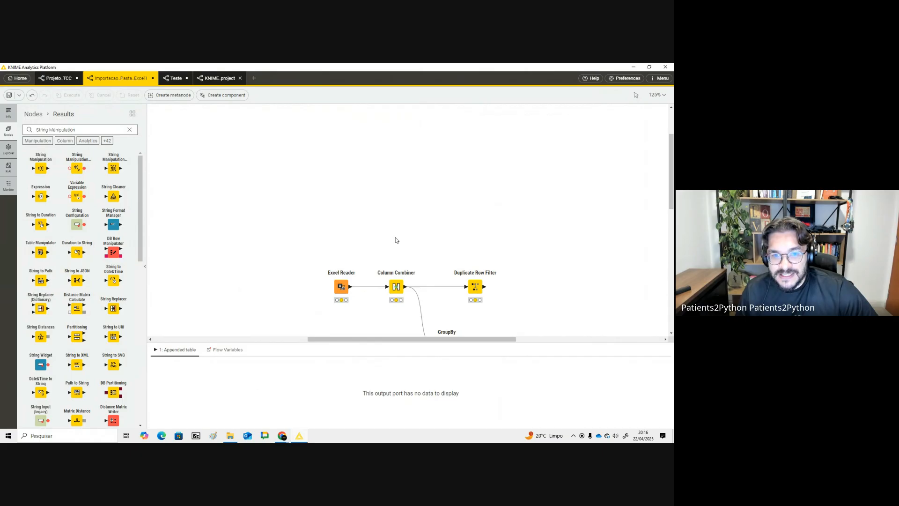
{"action": "scroll", "coordinate": [396, 240], "scroll_direction": "down", "scroll_amount": 4}
{"action": "left_click", "coordinate": [396, 145]}
{"action": "scroll", "coordinate": [406, 187], "scroll_direction": "up", "scroll_amount": 1}
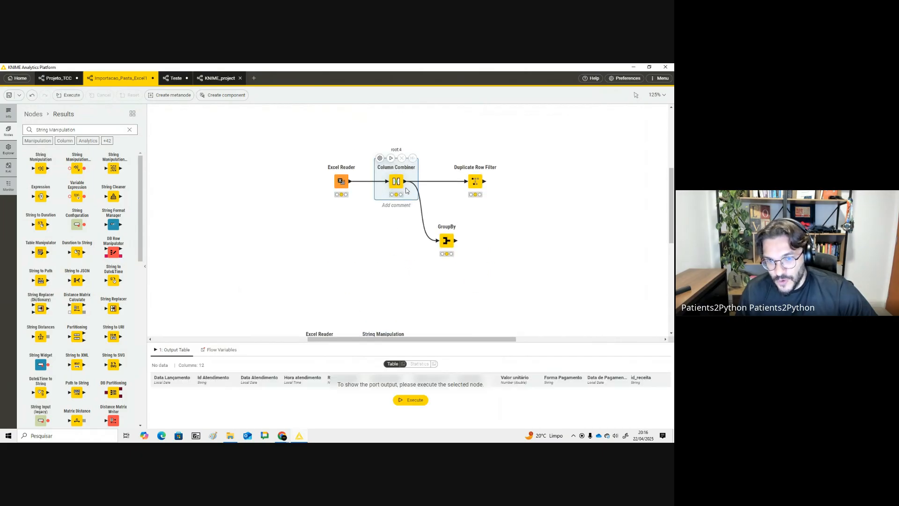
{"action": "triple_click", "coordinate": [69, 129]}
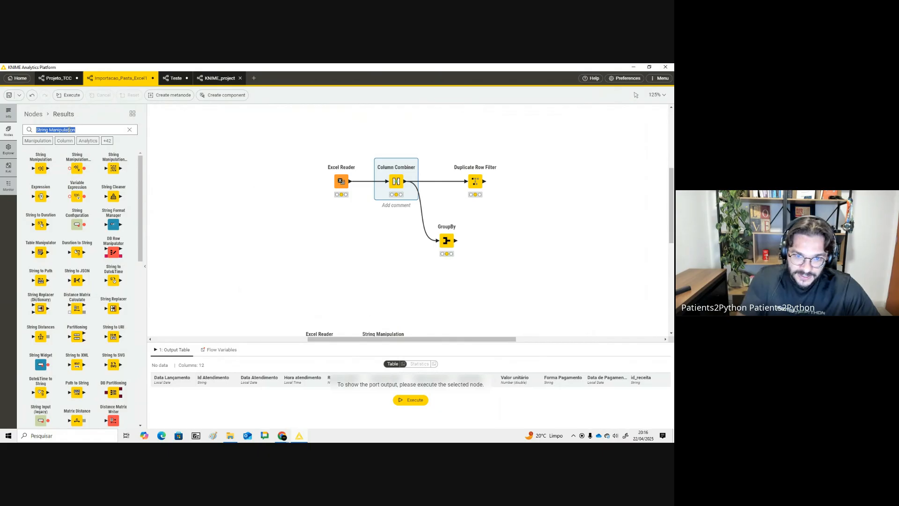
{"action": "type", "text": "column"}
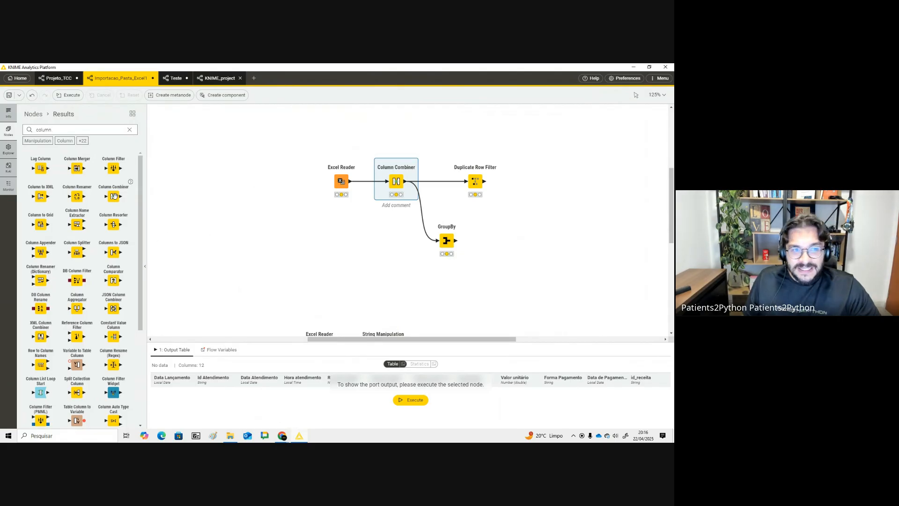
{"action": "double_click", "coordinate": [396, 181]}
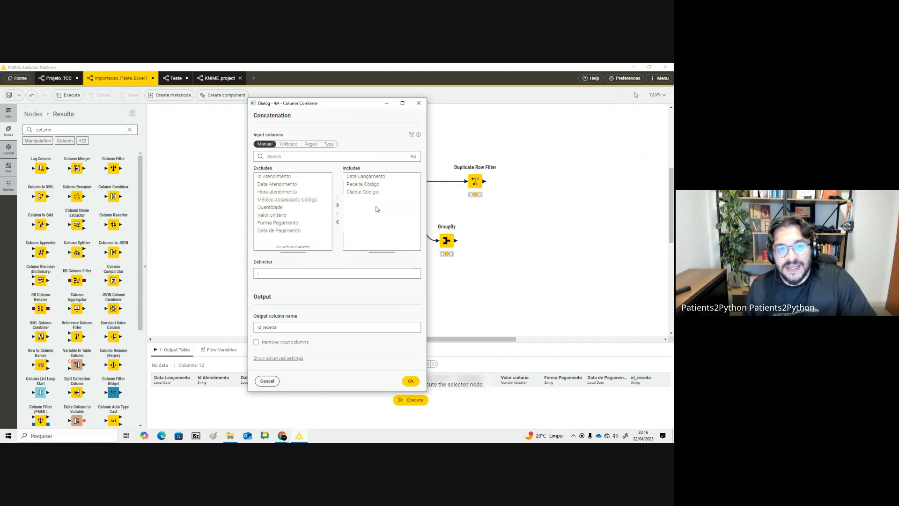
{"action": "left_click", "coordinate": [419, 103]}
- Point the Excel Reader at the Receitas folder and confirm its configuration
{"action": "left_click", "coordinate": [342, 182]}
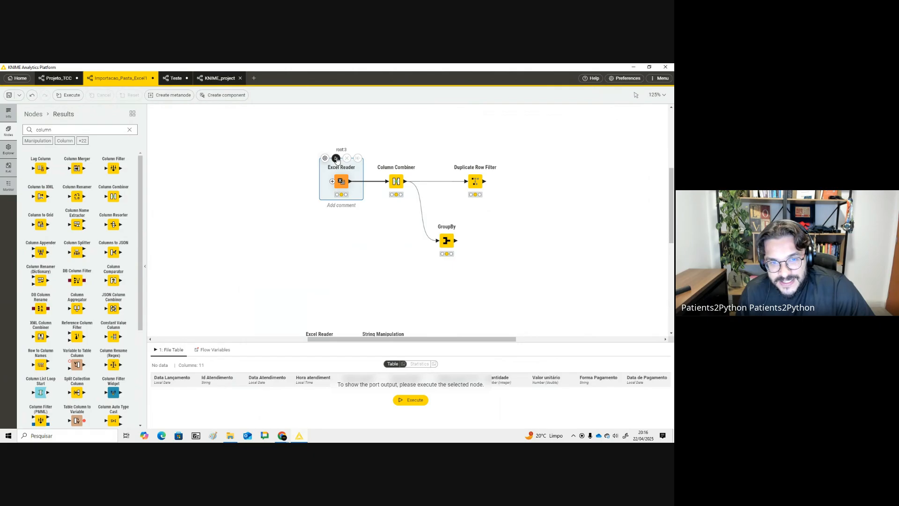
{"action": "left_click", "coordinate": [336, 158]}
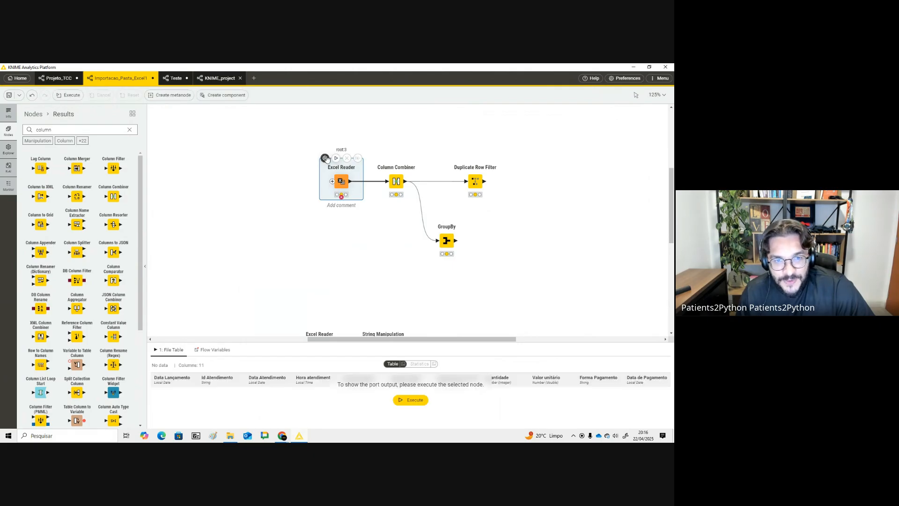
{"action": "left_click", "coordinate": [325, 159]}
{"action": "left_click", "coordinate": [485, 132]}
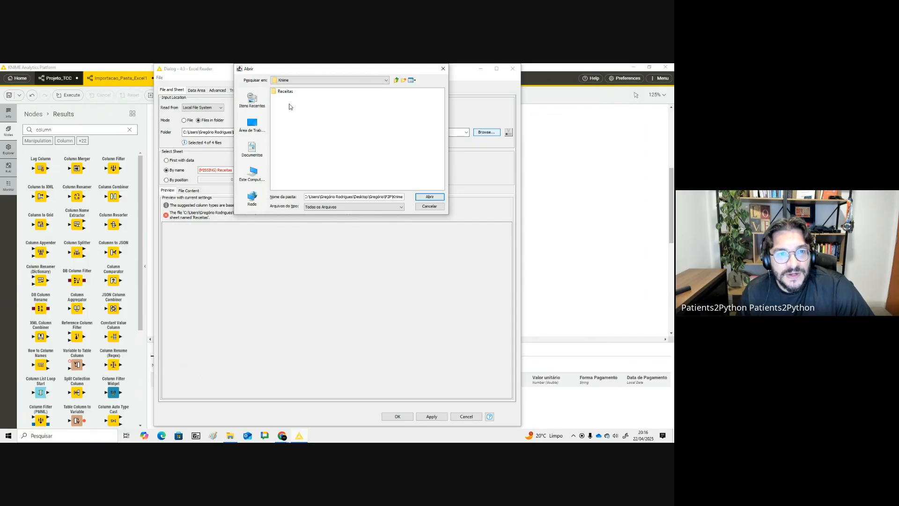
{"action": "left_click", "coordinate": [285, 91]}
{"action": "left_click", "coordinate": [430, 197]}
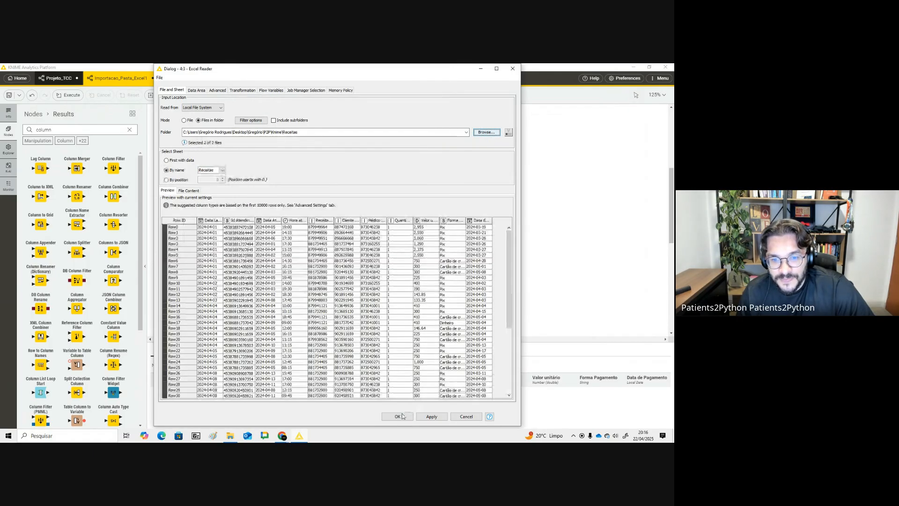
{"action": "left_click", "coordinate": [398, 416]}
{"action": "left_click", "coordinate": [325, 158]}
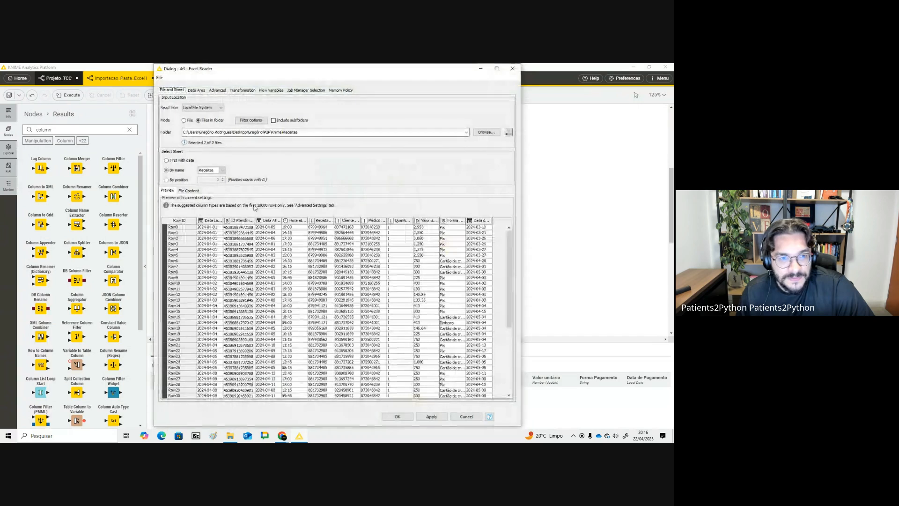
{"action": "left_click", "coordinate": [397, 416]}
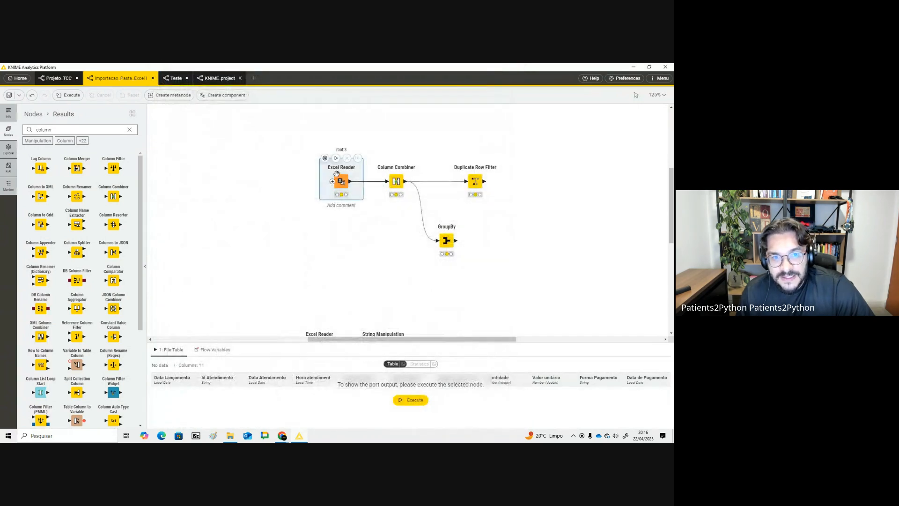
- Add Médico Associado Código to the Column Combiner's included columns and confirm the settings
{"action": "left_click", "coordinate": [397, 182]}
{"action": "scroll", "coordinate": [401, 257], "scroll_direction": "down", "scroll_amount": 3}
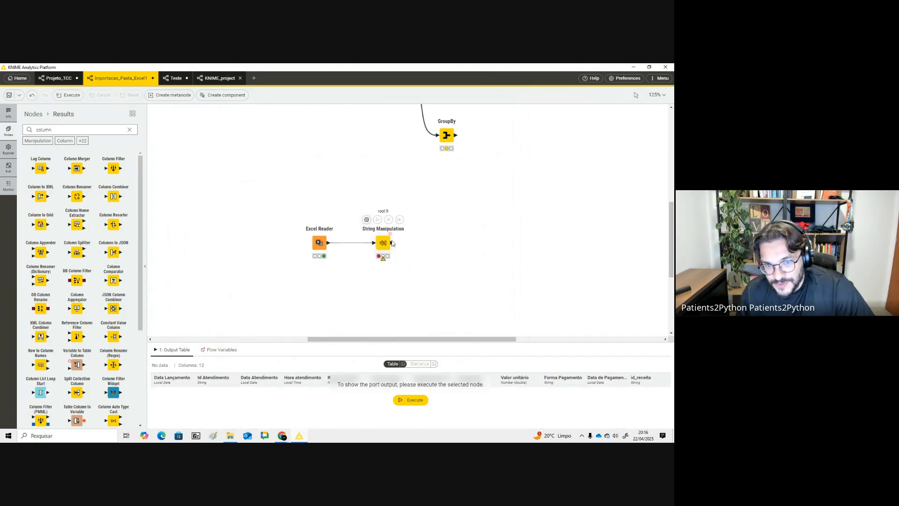
{"action": "scroll", "coordinate": [390, 234], "scroll_direction": "up", "scroll_amount": 4}
{"action": "left_click", "coordinate": [380, 229]}
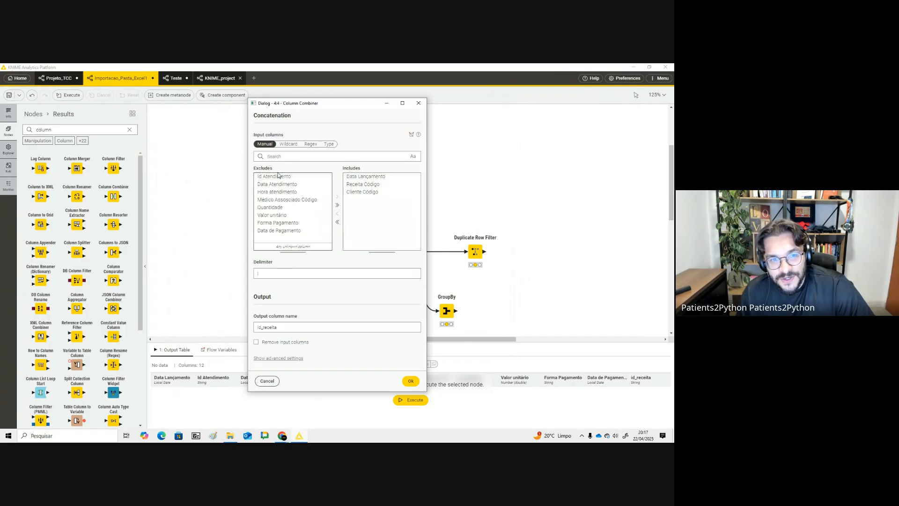
{"action": "double_click", "coordinate": [305, 200]}
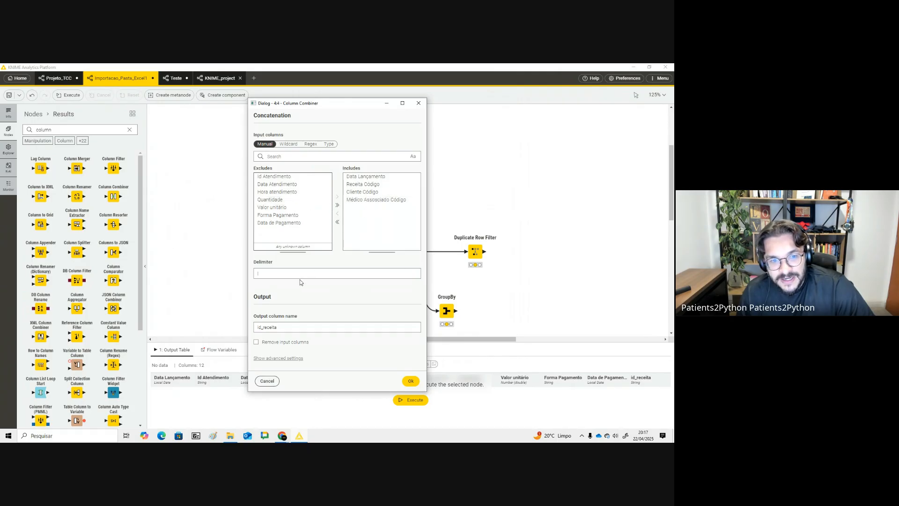
{"action": "left_click", "coordinate": [254, 274]}
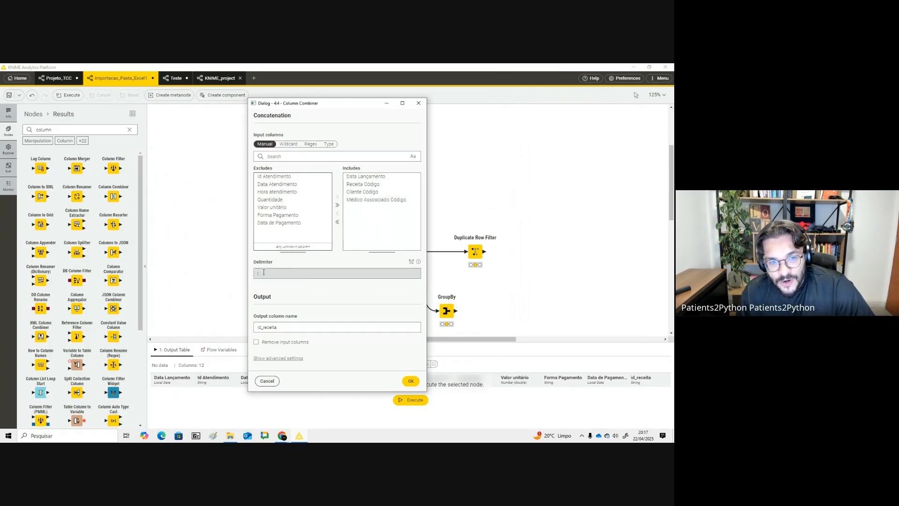
{"action": "double_click", "coordinate": [288, 328]}
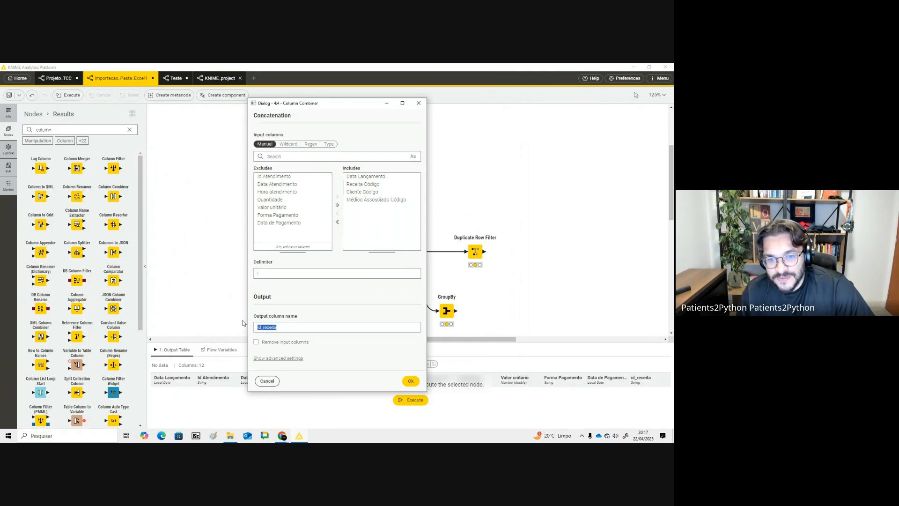
{"action": "left_click", "coordinate": [411, 380]}
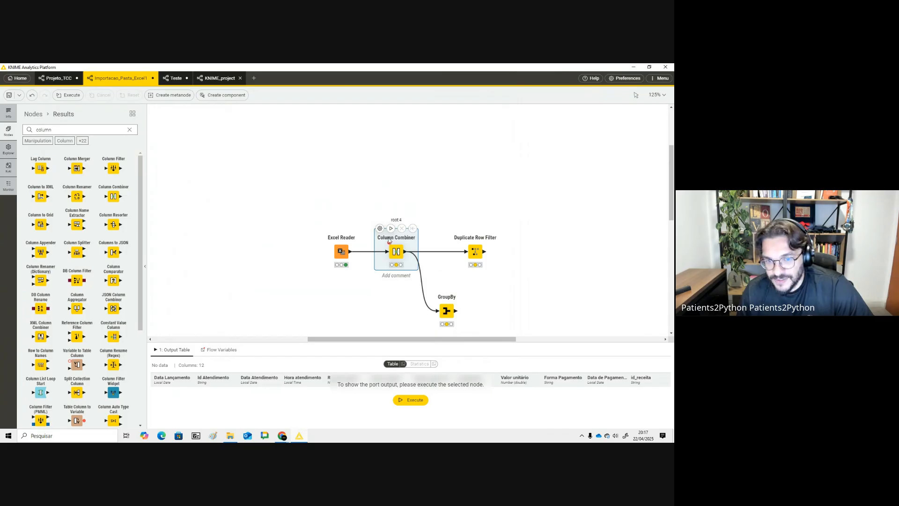
- Execute the Column Combiner and inspect the combined id_receita column in its output table
{"action": "left_click", "coordinate": [391, 228]}
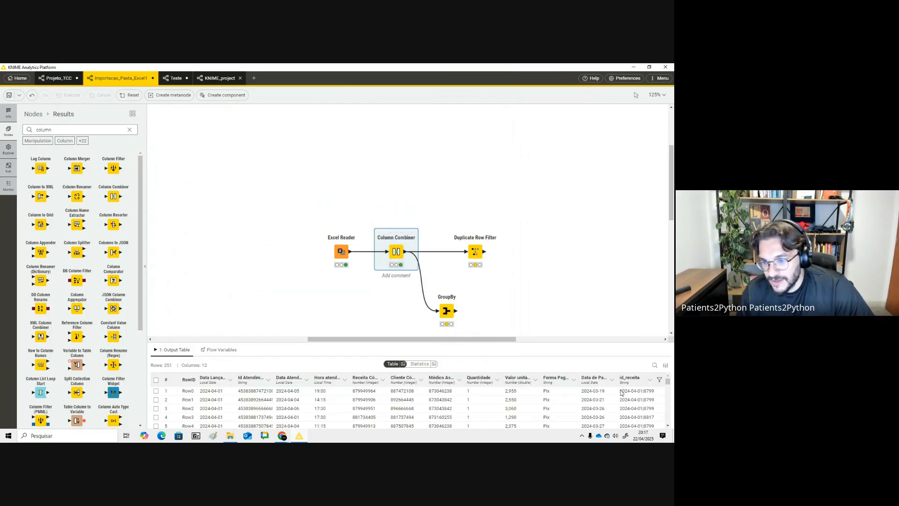
{"action": "scroll", "coordinate": [621, 393], "scroll_direction": "down", "scroll_amount": 4}
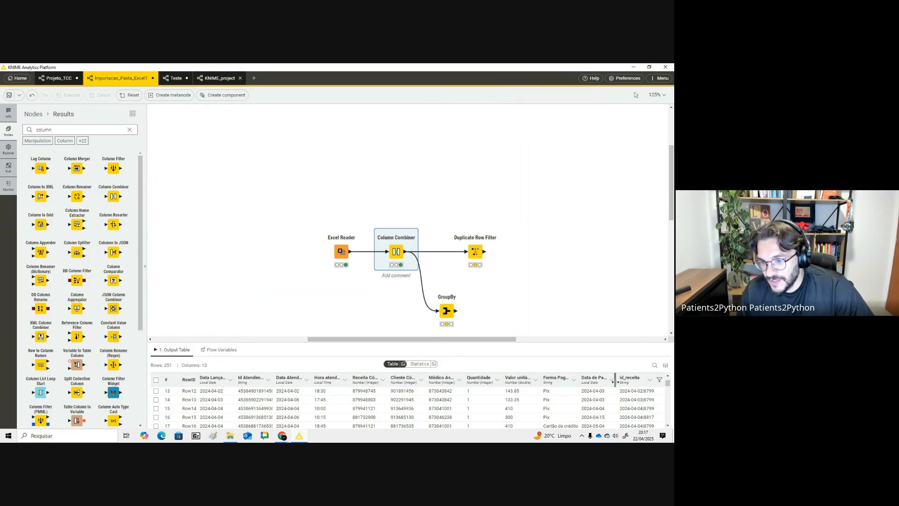
{"action": "left_click_drag", "start_coordinate": [615, 379], "coordinate": [570, 387]}
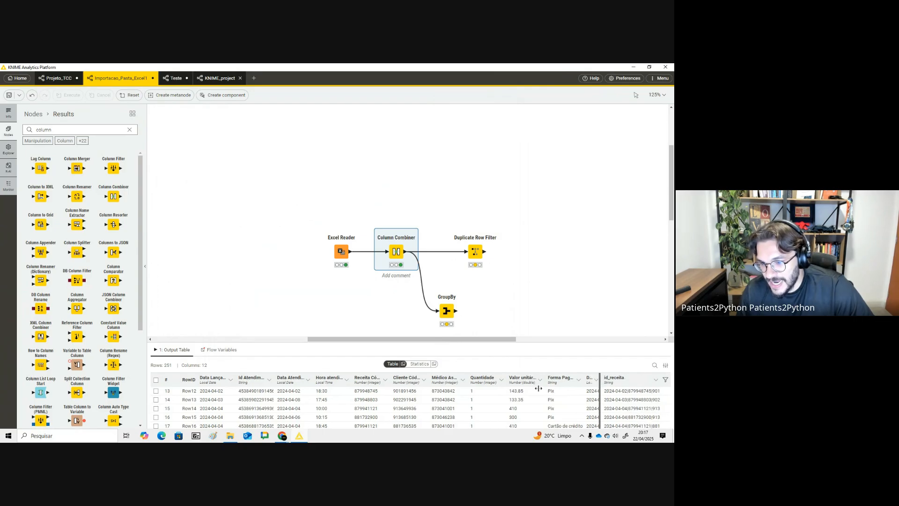
{"action": "scroll", "coordinate": [619, 403], "scroll_direction": "down", "scroll_amount": 2}
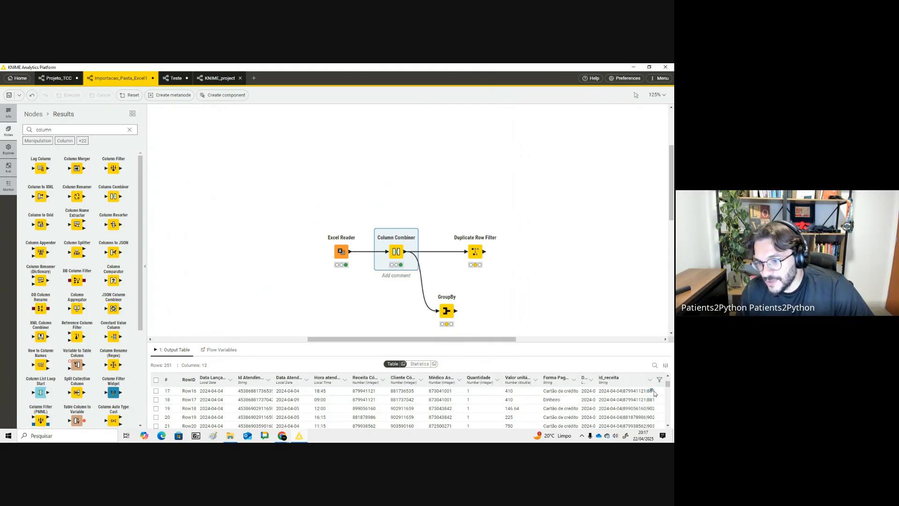
{"action": "left_click", "coordinate": [470, 275]}
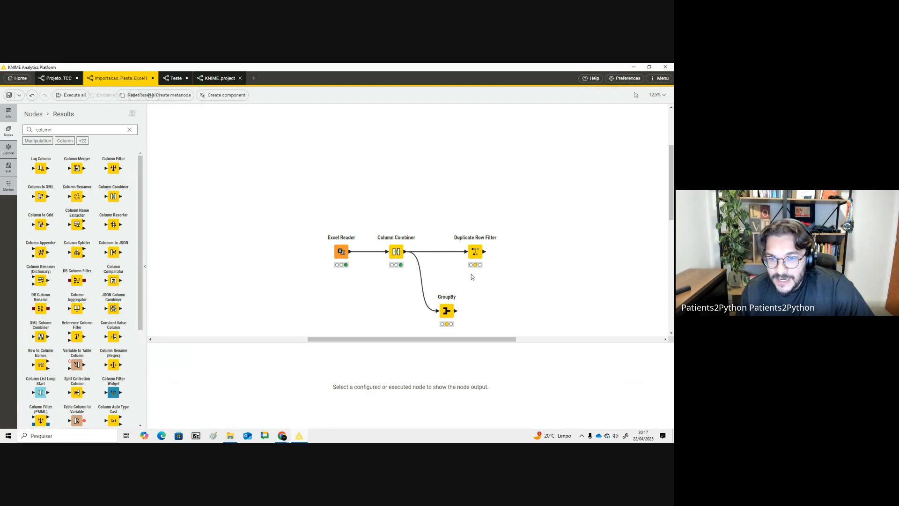
{"action": "scroll", "coordinate": [421, 243], "scroll_direction": "down", "scroll_amount": 1}
{"action": "left_click", "coordinate": [398, 228]}
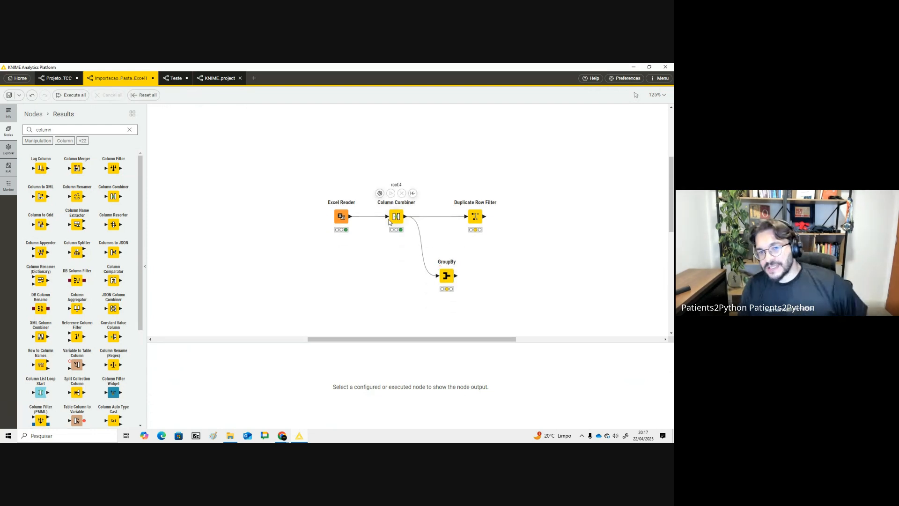
{"action": "left_click", "coordinate": [417, 258]}
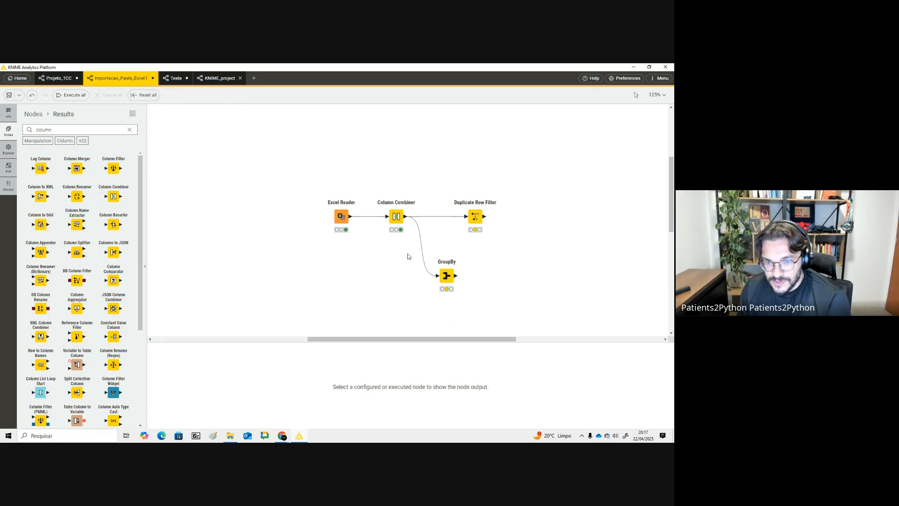
{"action": "left_click", "coordinate": [407, 232]}
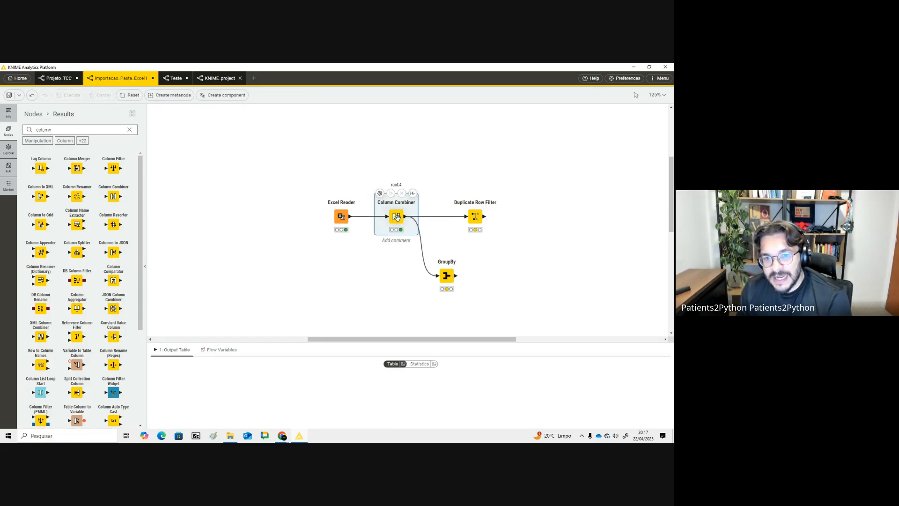
{"action": "left_click", "coordinate": [447, 272]}
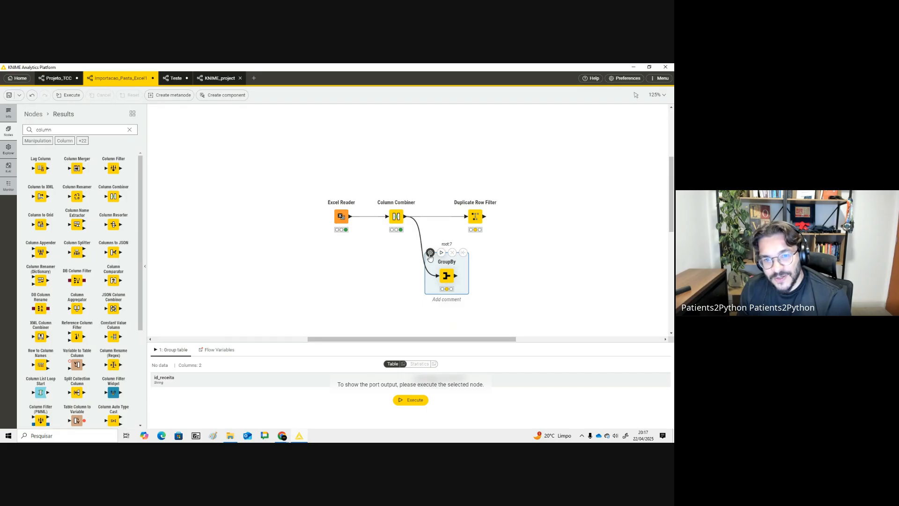
- Open the GroupBy node grouped by id_receita and set Data Lançamento's manual aggregation to First
{"action": "double_click", "coordinate": [443, 270]}
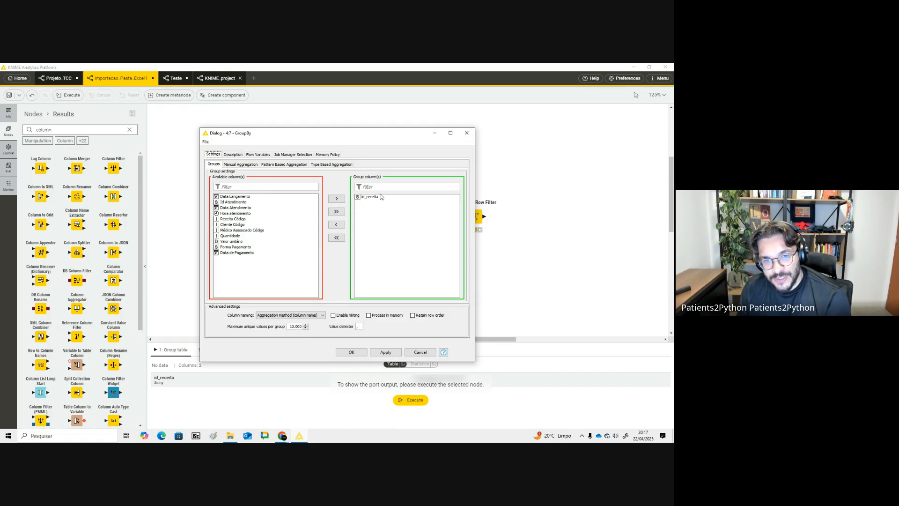
{"action": "left_click", "coordinate": [362, 197]}
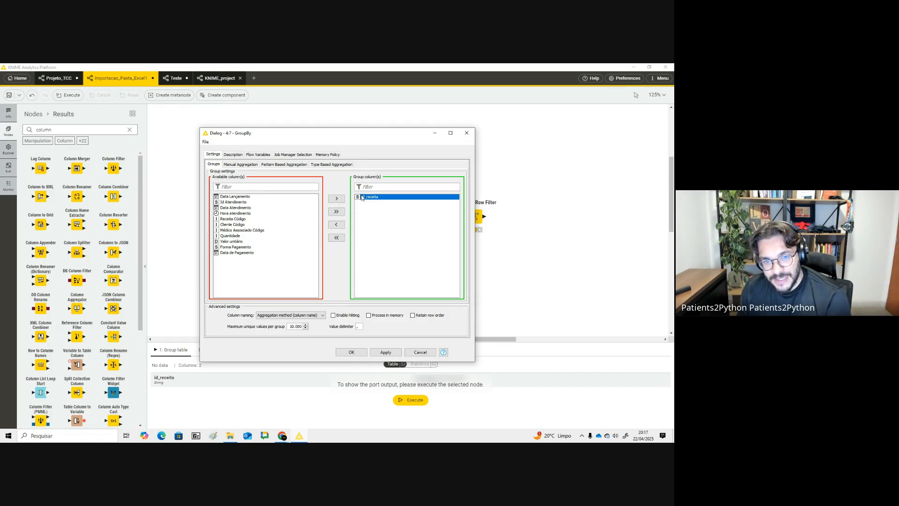
{"action": "left_click", "coordinate": [235, 165]}
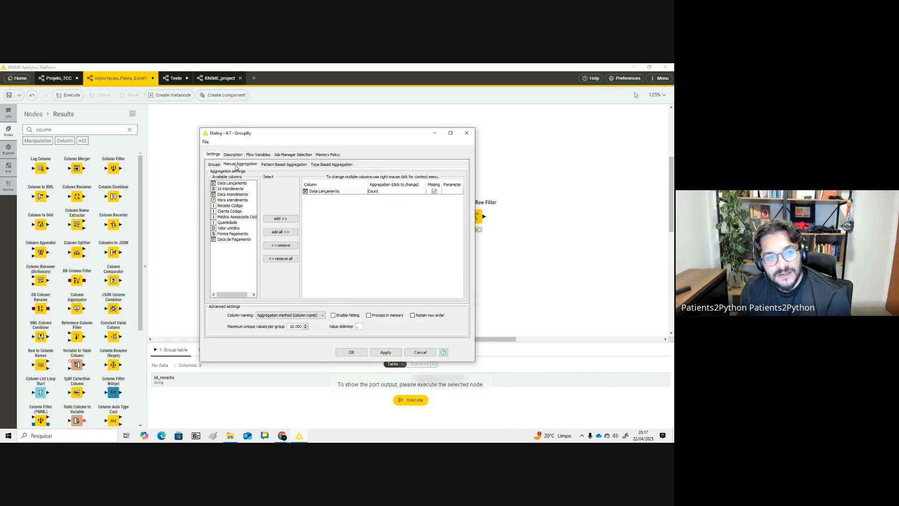
{"action": "left_click", "coordinate": [378, 194]}
{"action": "scroll", "coordinate": [423, 220], "scroll_direction": "down", "scroll_amount": 3}
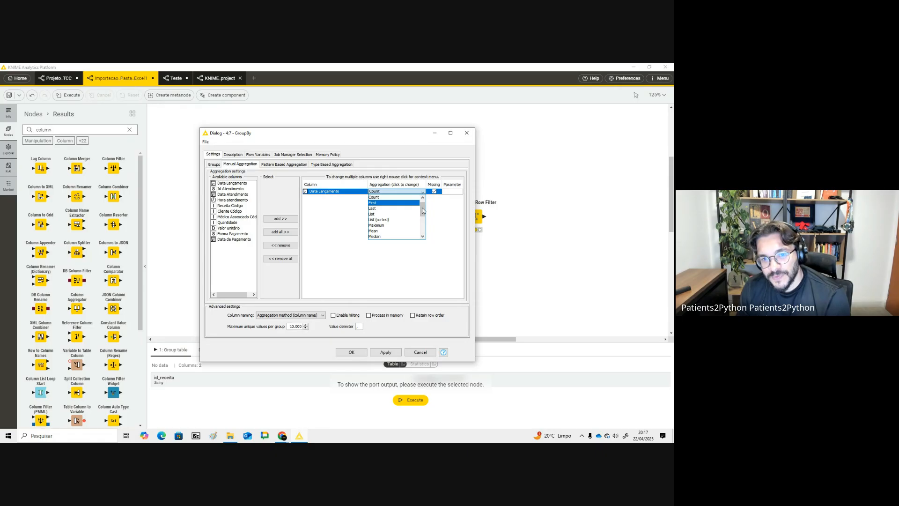
{"action": "left_click_drag", "start_coordinate": [427, 227], "coordinate": [424, 208]}
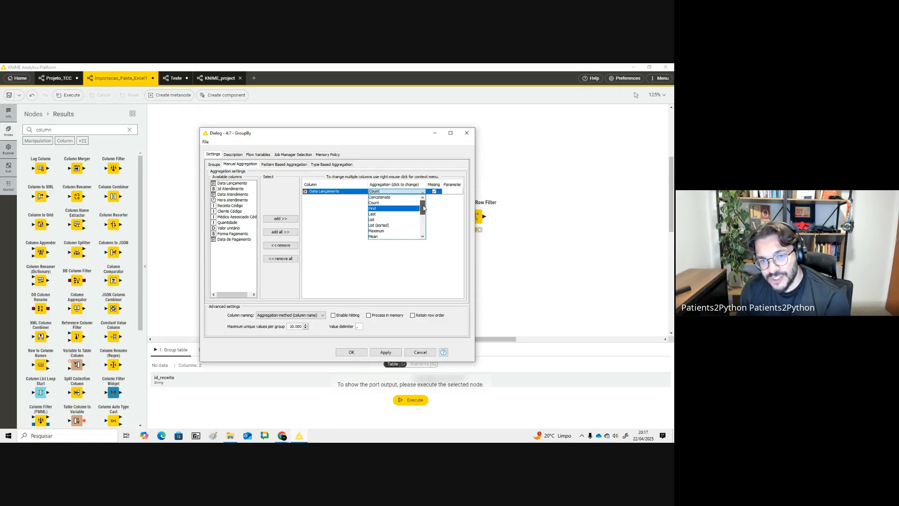
{"action": "left_click", "coordinate": [406, 208]}
{"action": "left_click", "coordinate": [415, 192]}
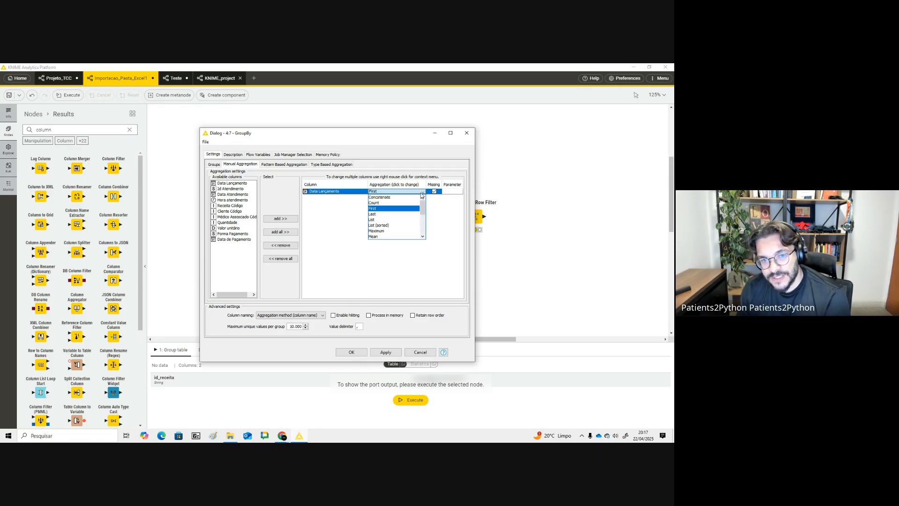
- Confirm First as Data Lançamento's aggregation, execute the GroupBy node and inspect the counts per id_receita in its output
{"action": "left_click", "coordinate": [391, 203]}
{"action": "left_click", "coordinate": [350, 353]}
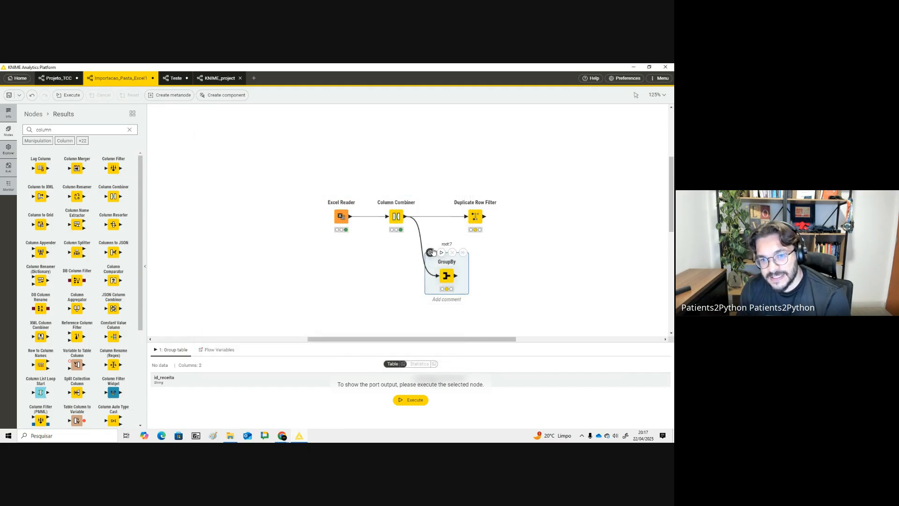
{"action": "left_click", "coordinate": [441, 252]}
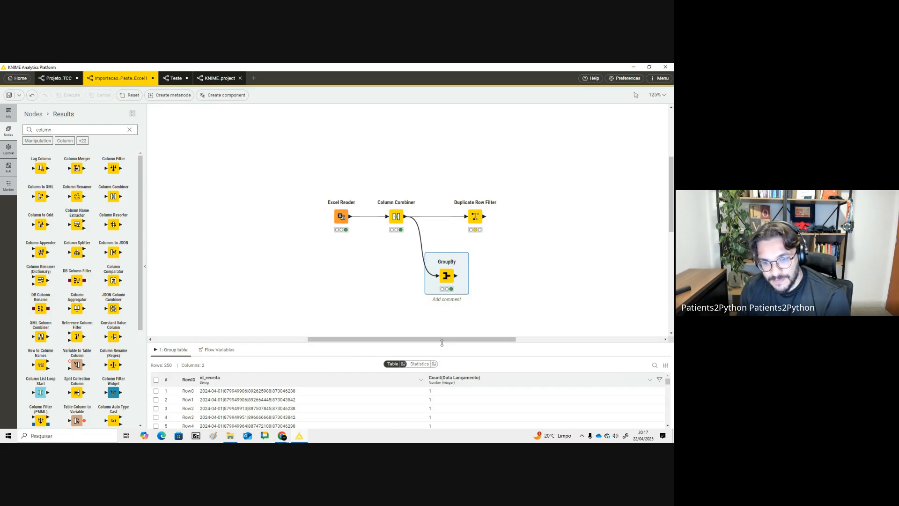
{"action": "left_click_drag", "start_coordinate": [441, 343], "coordinate": [441, 266]}
{"action": "left_click", "coordinate": [443, 301]}
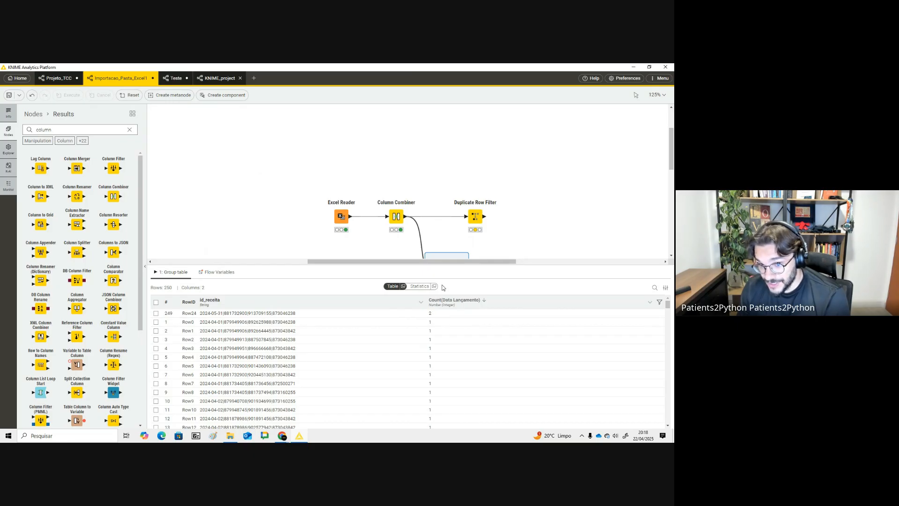
{"action": "left_click_drag", "start_coordinate": [447, 263], "coordinate": [452, 313]}
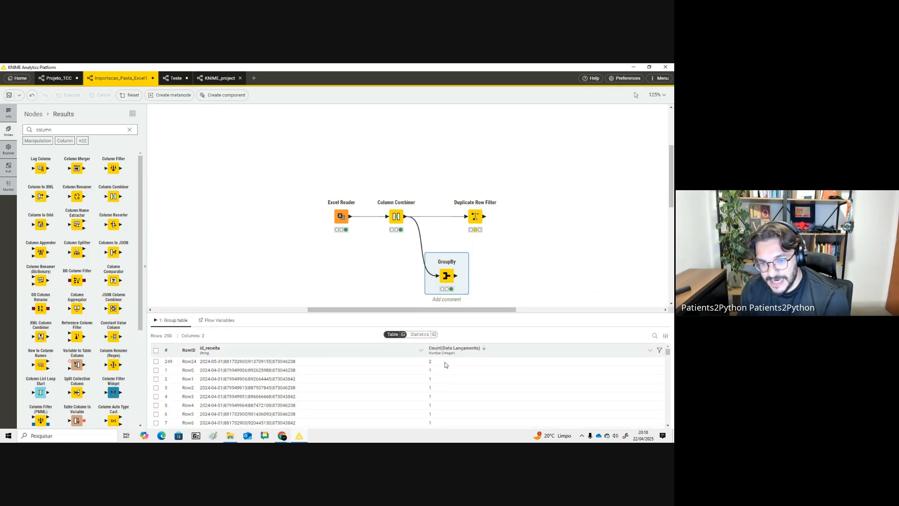
{"action": "left_click", "coordinate": [430, 363]}
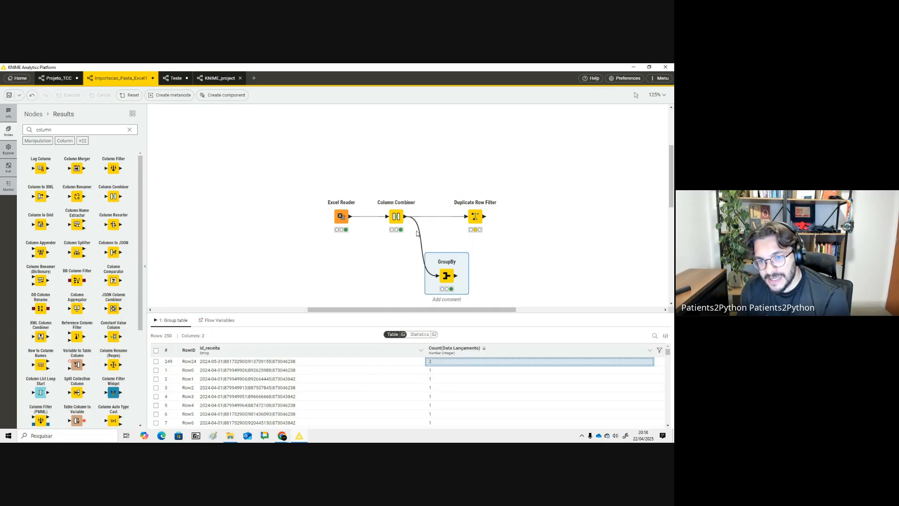
- Configure the Duplicate Row Filter to detect duplicates on id_receita, keep the first row, and execute it
{"action": "double_click", "coordinate": [67, 132]}
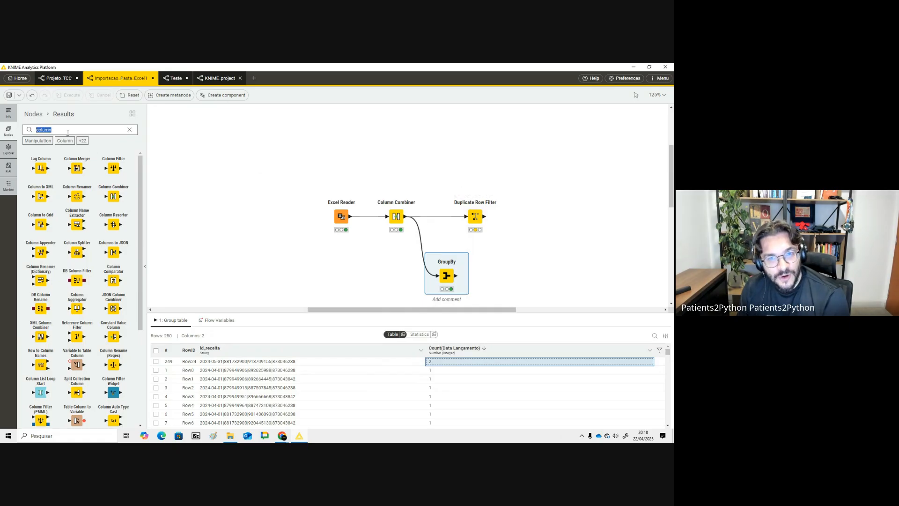
{"action": "left_click", "coordinate": [476, 215]}
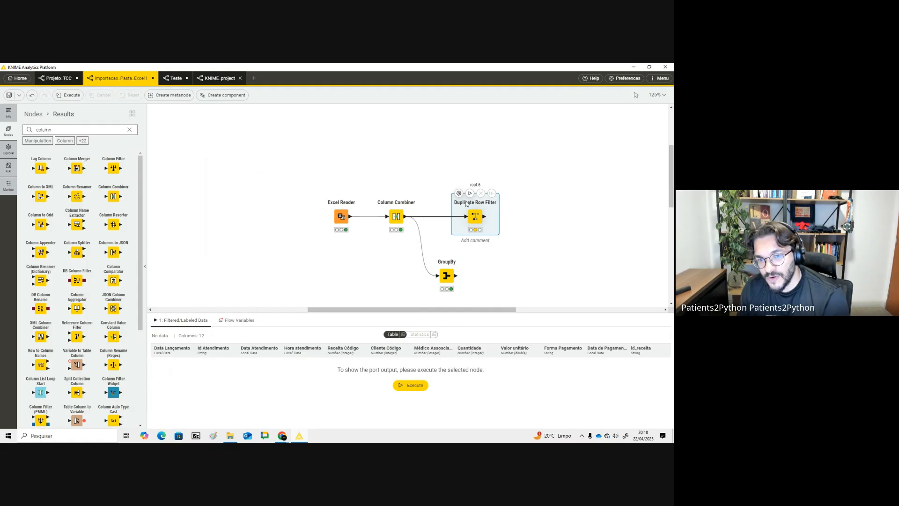
{"action": "left_click", "coordinate": [459, 193]}
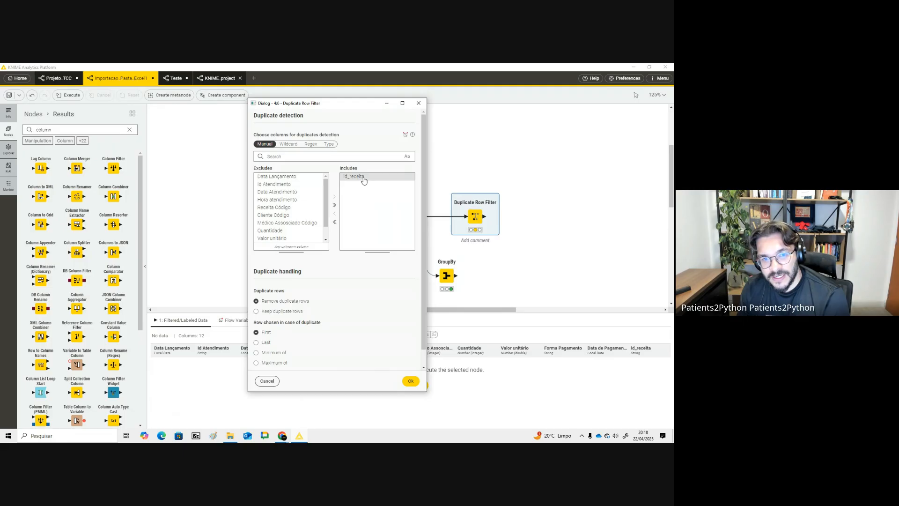
{"action": "scroll", "coordinate": [281, 299], "scroll_direction": "down", "scroll_amount": 1}
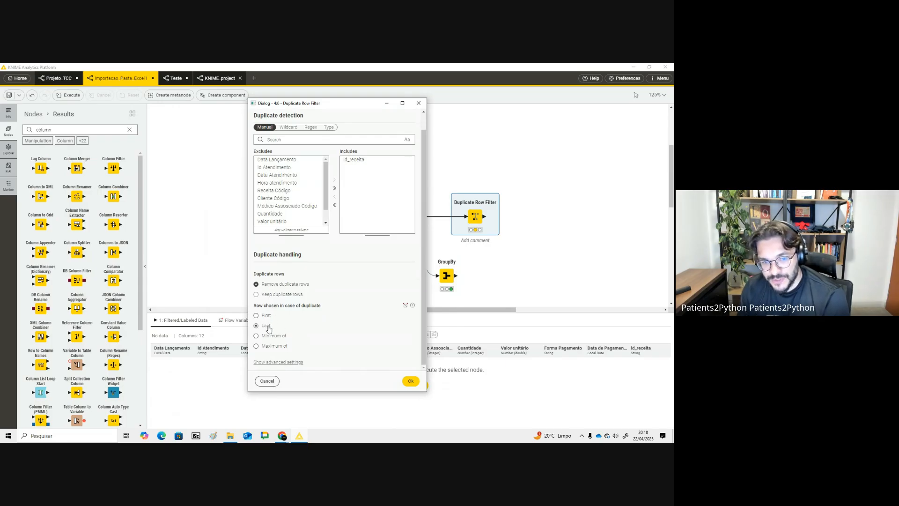
{"action": "left_click", "coordinate": [263, 315]}
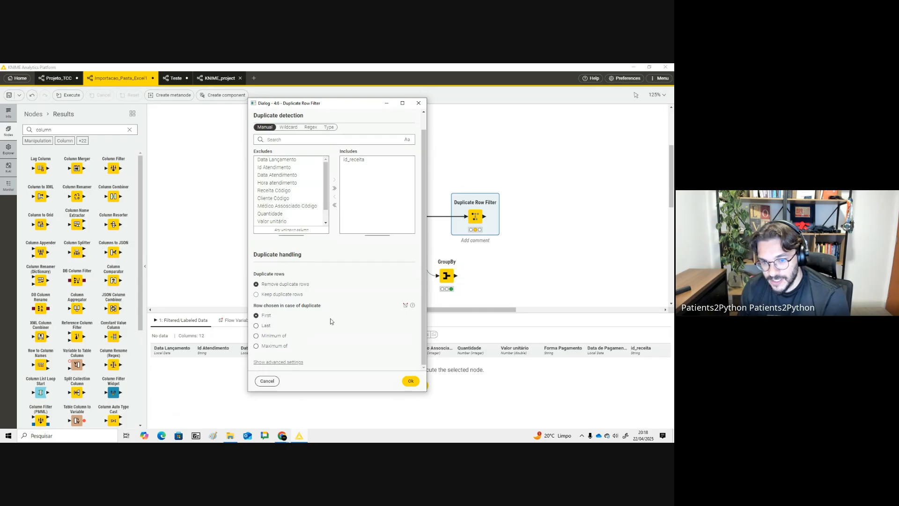
{"action": "left_click", "coordinate": [411, 381]}
{"action": "left_click", "coordinate": [470, 194]}
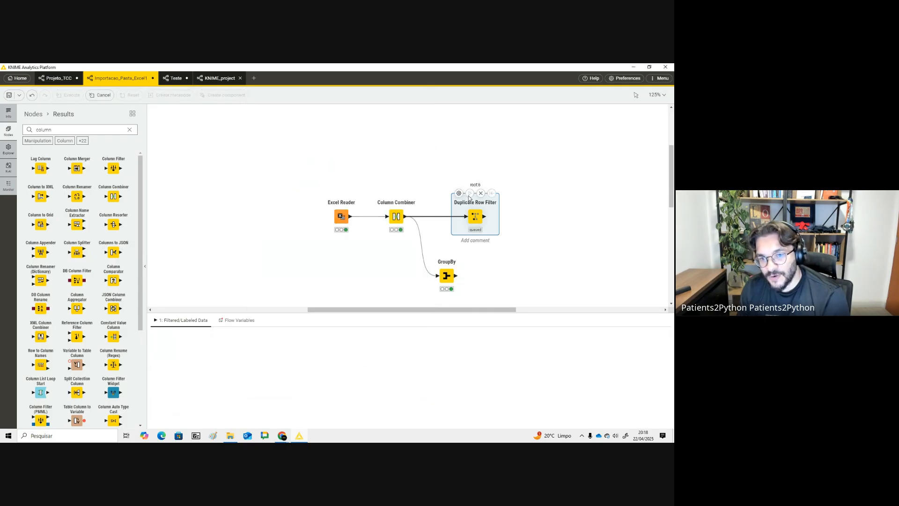
- Compare the row counts of the Column Combiner and Duplicate Row Filter outputs
{"action": "left_click", "coordinate": [409, 212]}
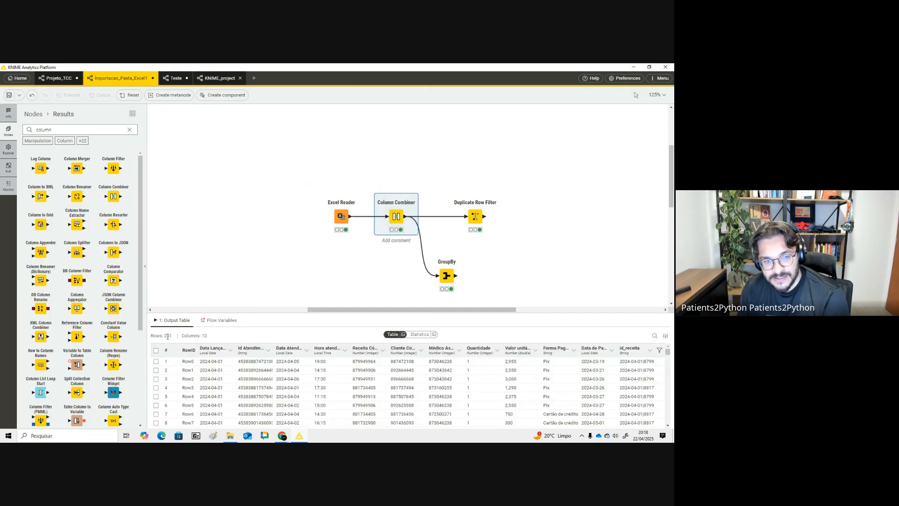
{"action": "left_click", "coordinate": [475, 216]}
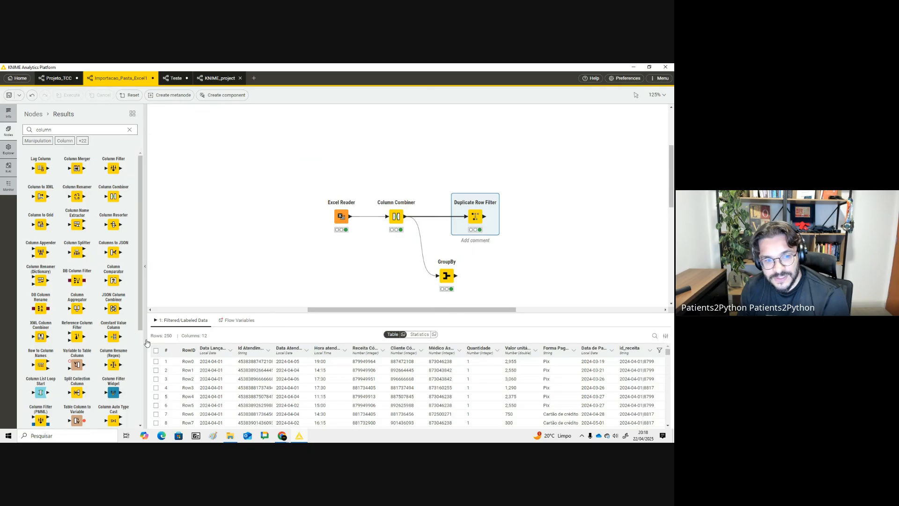
{"action": "double_click", "coordinate": [172, 337]}
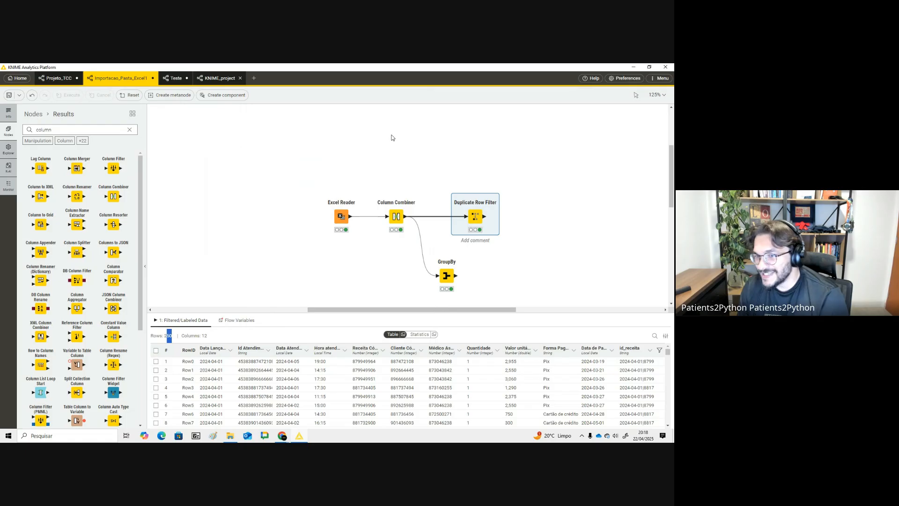
- Switch to the Projeto_TCC workflow and scroll through its sections
{"action": "left_click", "coordinate": [421, 138]}
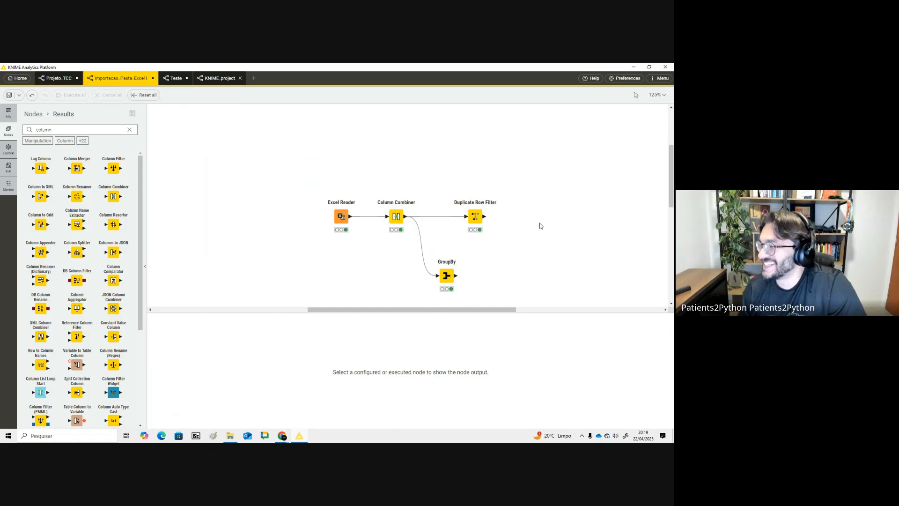
{"action": "left_click", "coordinate": [56, 78]}
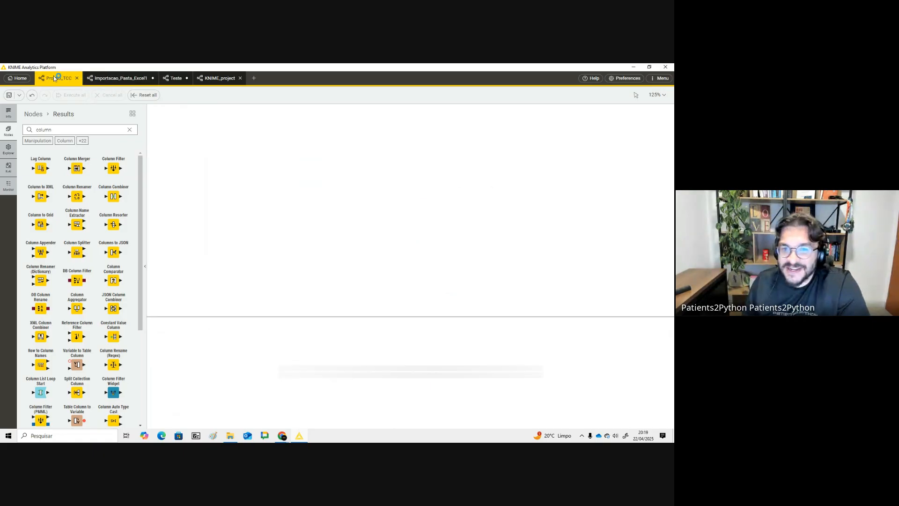
{"action": "left_click_drag", "start_coordinate": [384, 311], "coordinate": [358, 311]}
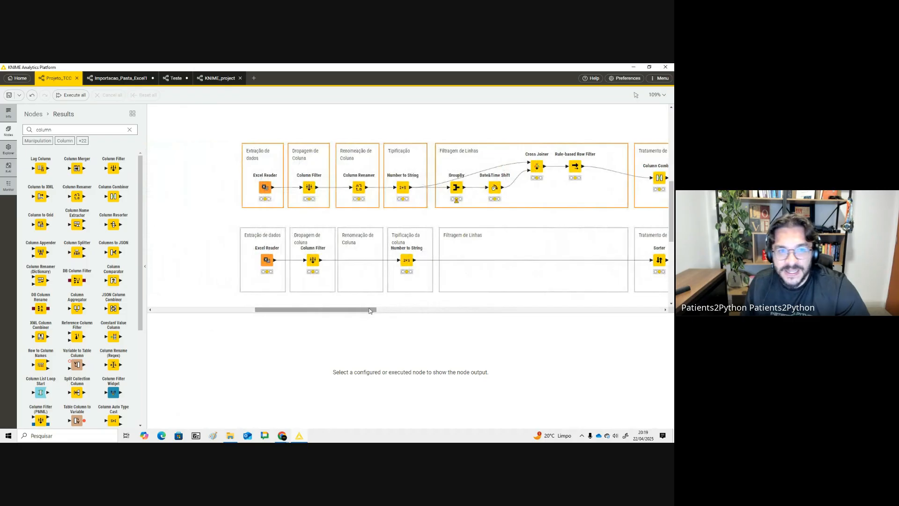
- Switch to the Aula - Knime slide deck in the browser and browse to the consolidation example slides
{"action": "key", "text": "alt+Tab"}
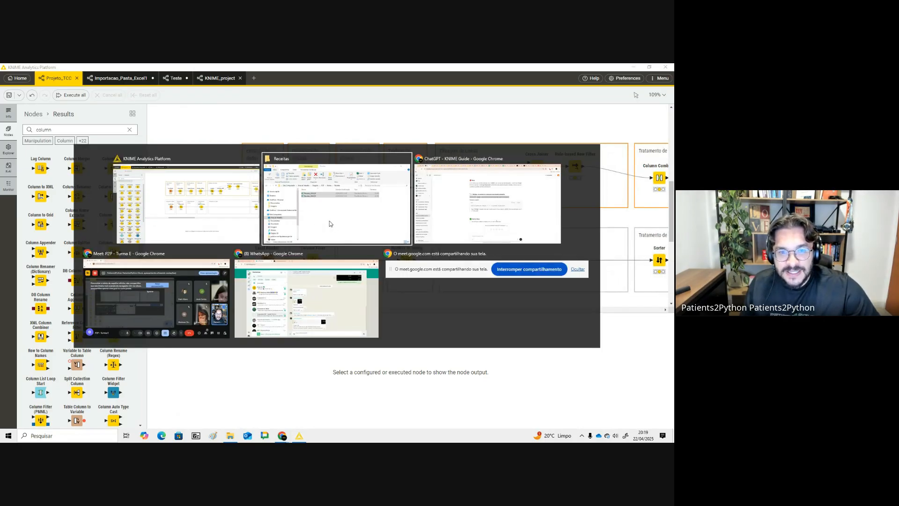
{"action": "key", "text": "alt+Tab"}
{"action": "left_click", "coordinate": [28, 70]}
{"action": "key", "text": "Down"}
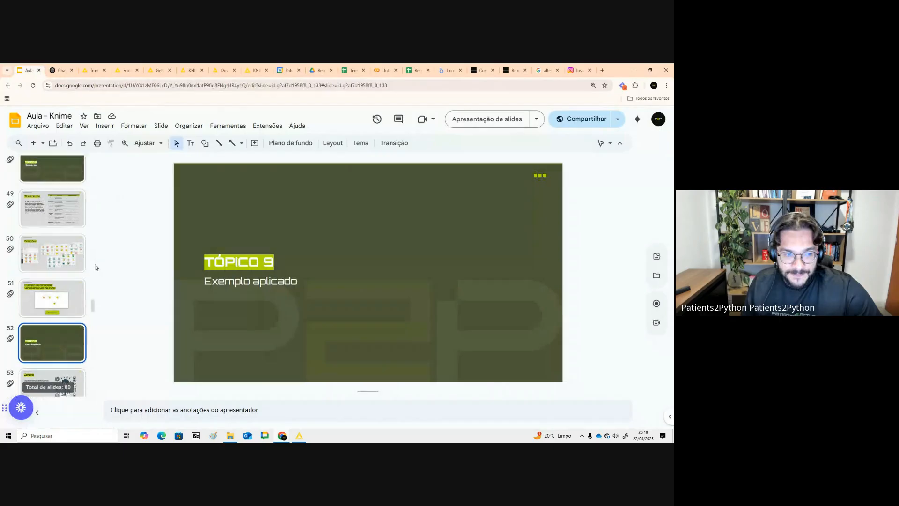
{"action": "scroll", "coordinate": [95, 267], "scroll_direction": "down", "scroll_amount": 1}
{"action": "left_click", "coordinate": [54, 241]}
{"action": "triple_click", "coordinate": [250, 197]}
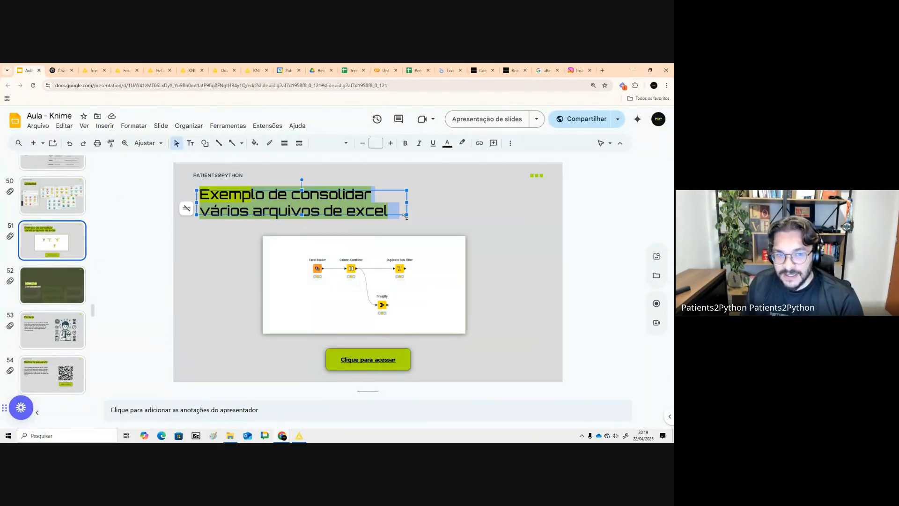
{"action": "left_click", "coordinate": [496, 226]}
{"action": "left_click", "coordinate": [58, 285]}
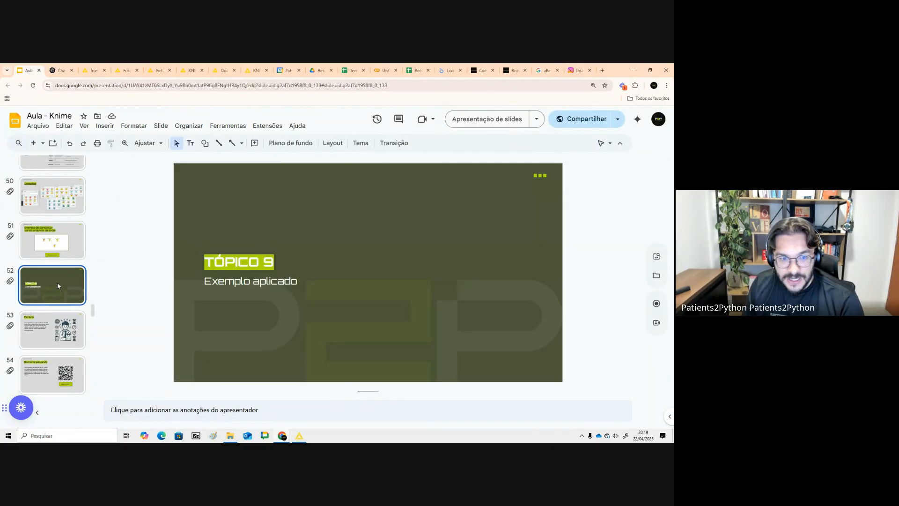
- Present the slideshow through to the 'Sempre siga um passo a passo' slide and open its video link
{"action": "left_click", "coordinate": [475, 125]}
{"action": "key", "text": "Right"}
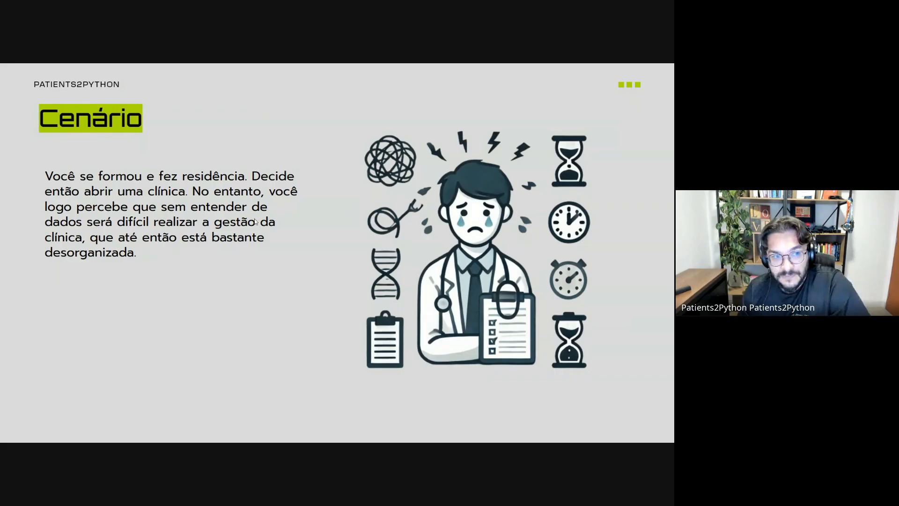
{"action": "key", "text": "Right"}
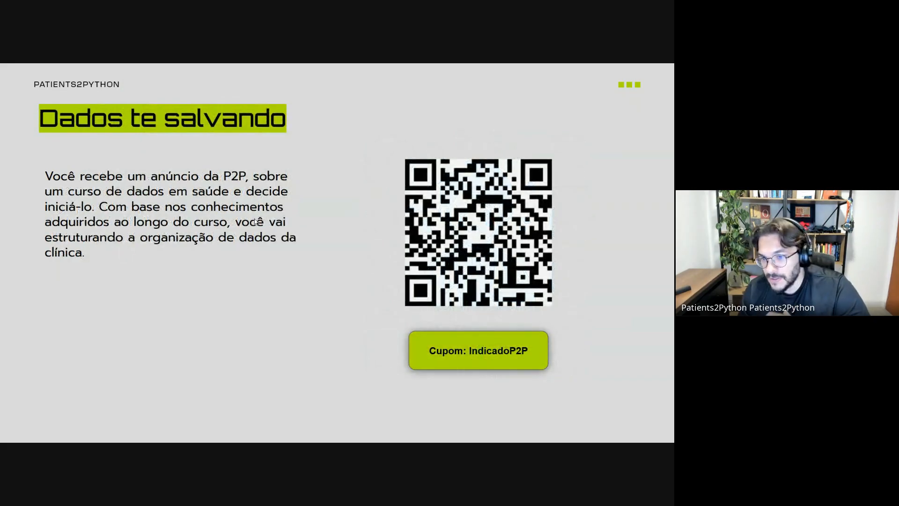
{"action": "key", "text": "Right"}
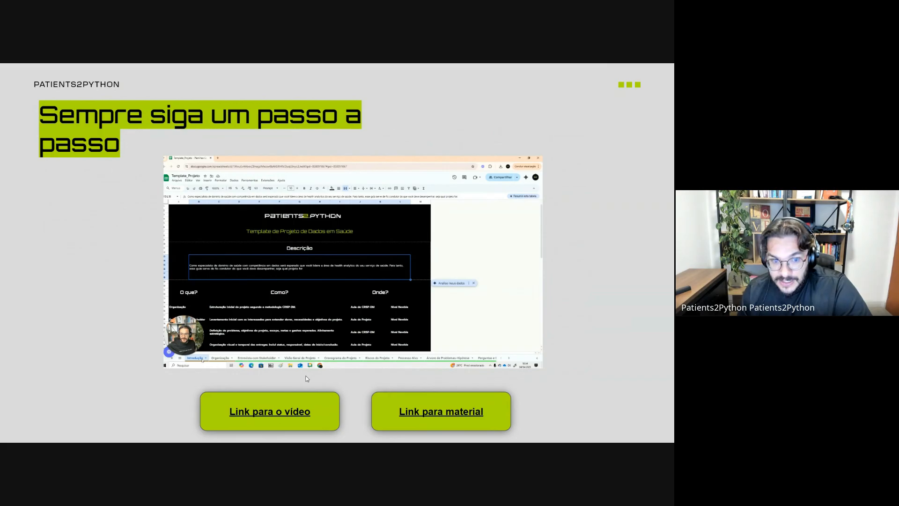
{"action": "left_click", "coordinate": [313, 415]}
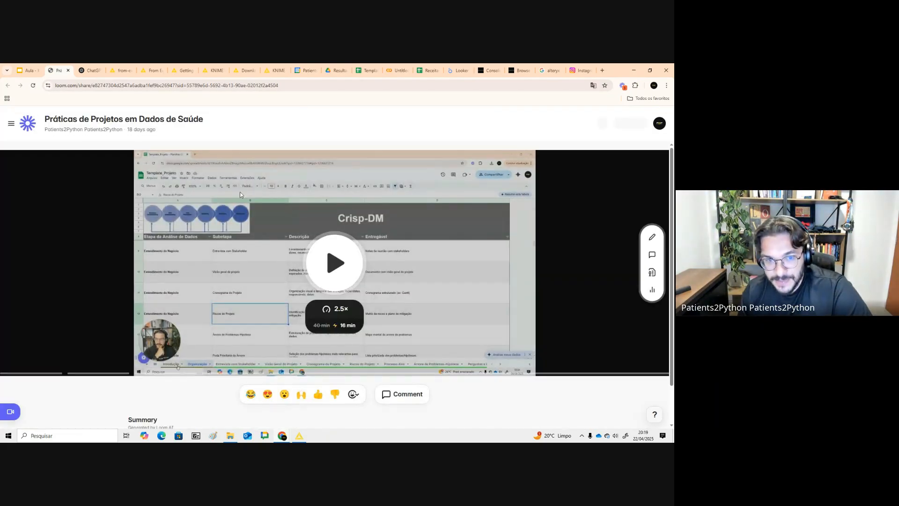
{"action": "left_click", "coordinate": [68, 70]}
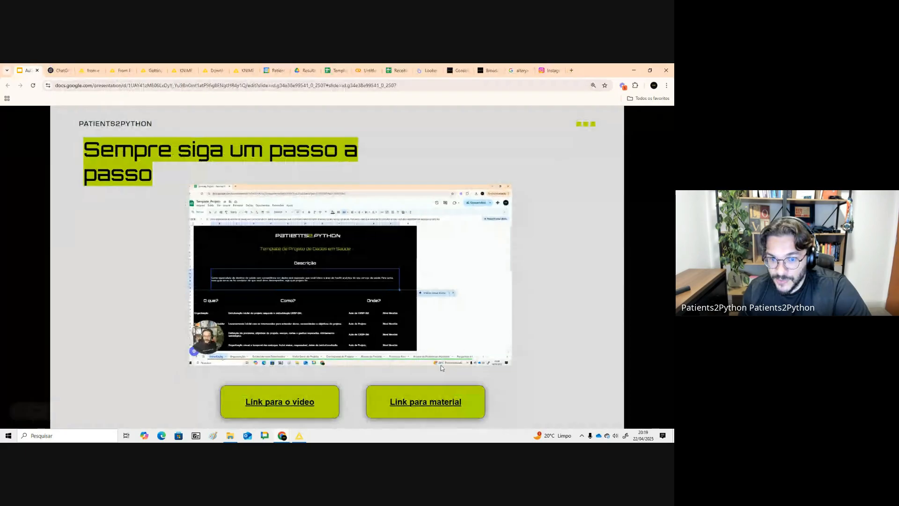
- Open the material link and make a copy of the Template_Resumo_Projeto spreadsheet
{"action": "left_click", "coordinate": [439, 397]}
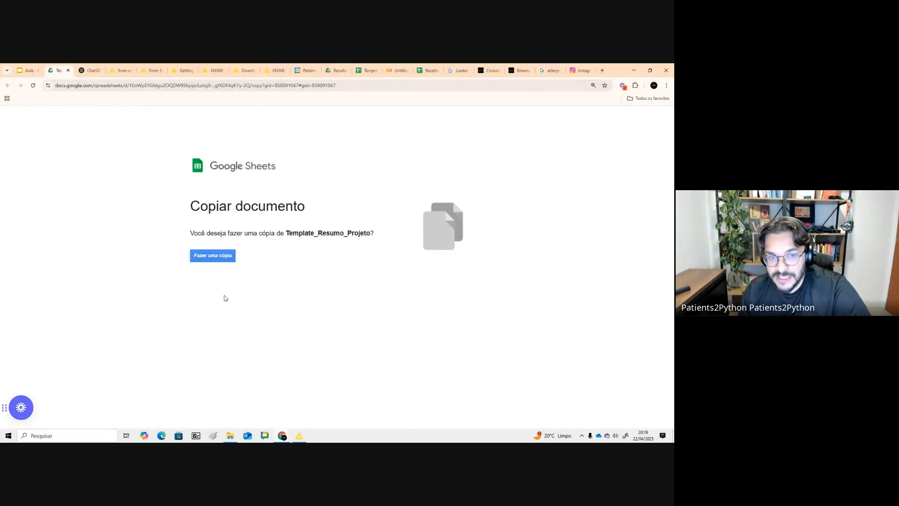
{"action": "left_click", "coordinate": [209, 258]}
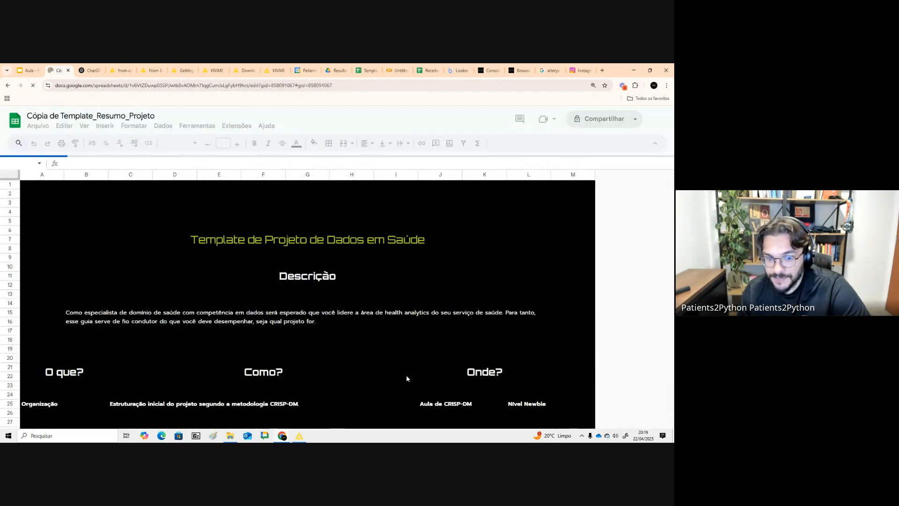
- Browse the list of sheets in the copied template
{"action": "left_click", "coordinate": [44, 420]}
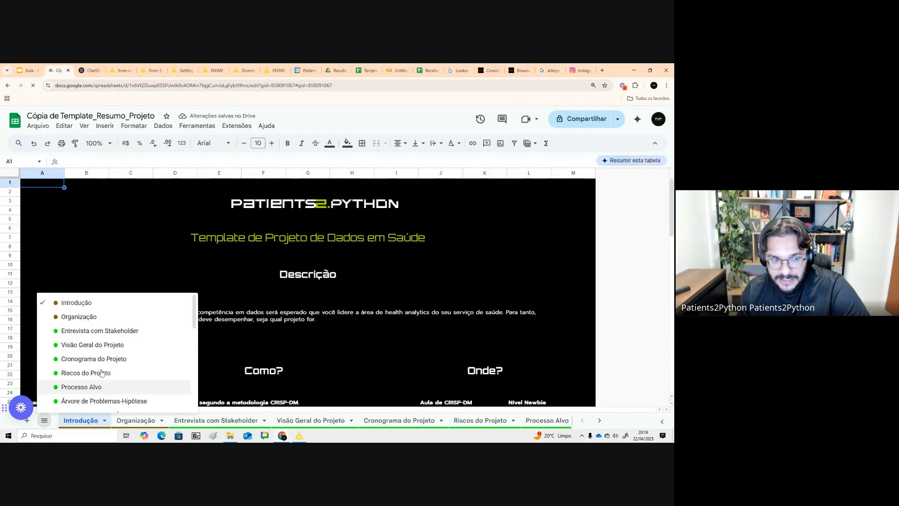
{"action": "scroll", "coordinate": [196, 334], "scroll_direction": "down", "scroll_amount": 1}
{"action": "scroll", "coordinate": [196, 333], "scroll_direction": "down", "scroll_amount": 1}
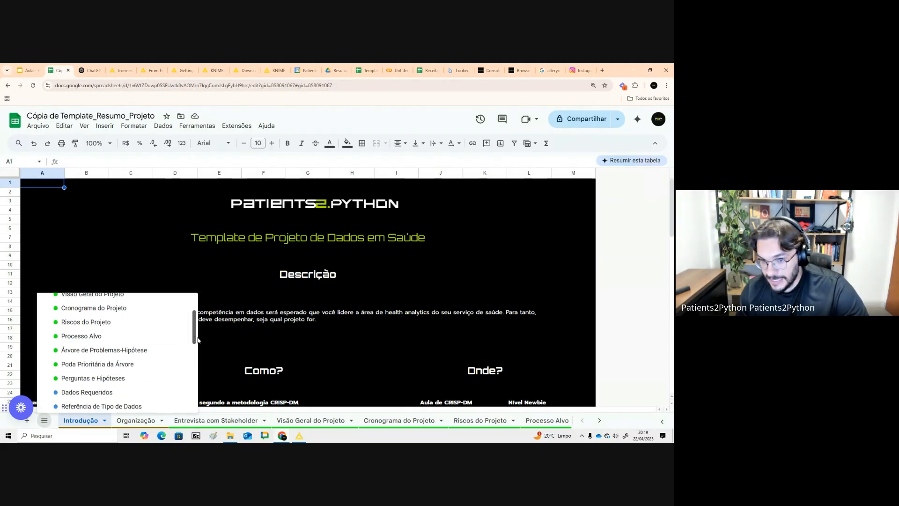
{"action": "scroll", "coordinate": [197, 340], "scroll_direction": "down", "scroll_amount": 2}
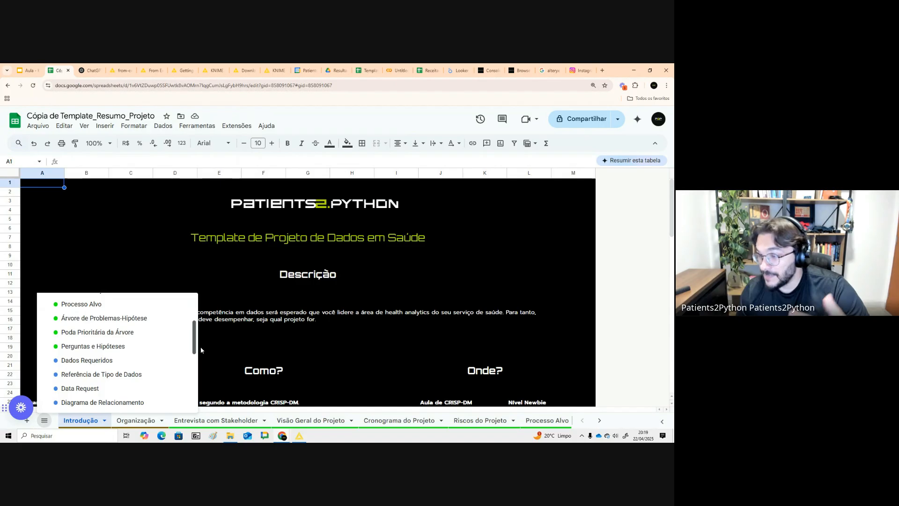
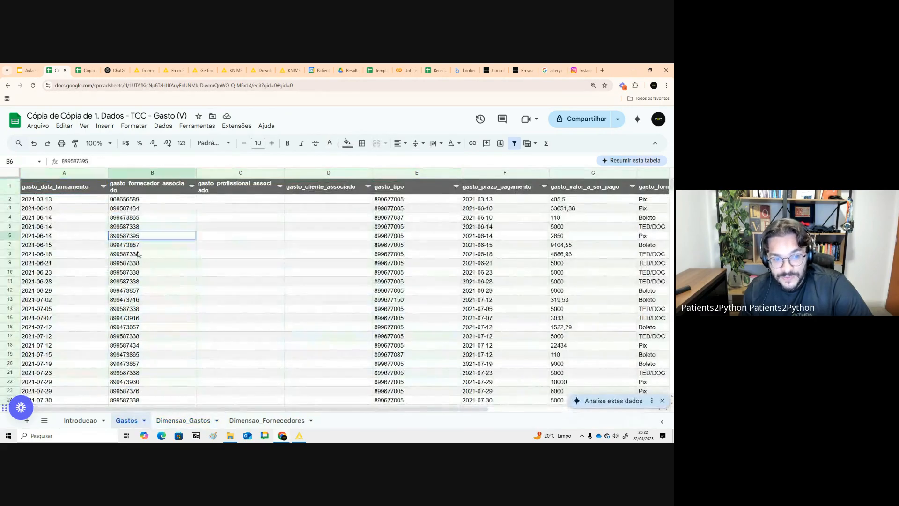
- Select ranges in the Gastos sheet to inspect its columns, then return to the slide deck
{"action": "left_click_drag", "start_coordinate": [149, 236], "coordinate": [625, 356]}
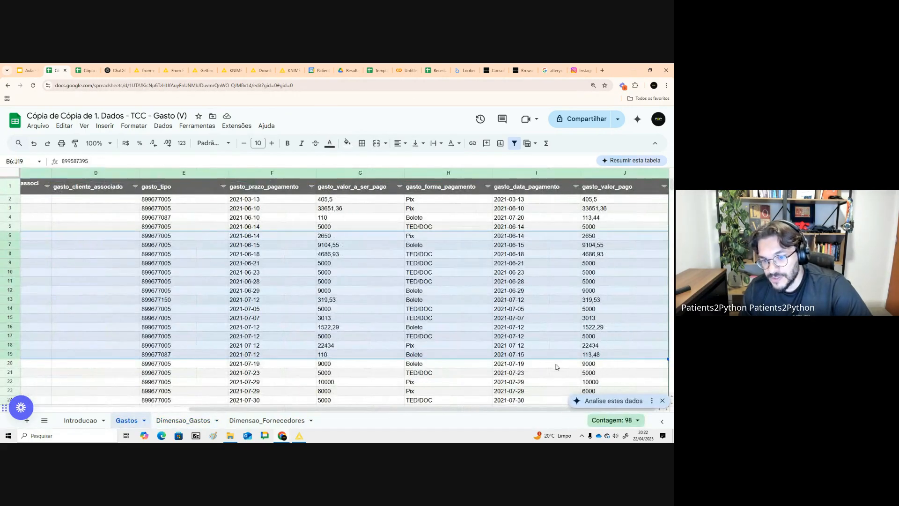
{"action": "left_click_drag", "start_coordinate": [471, 409], "coordinate": [299, 385]}
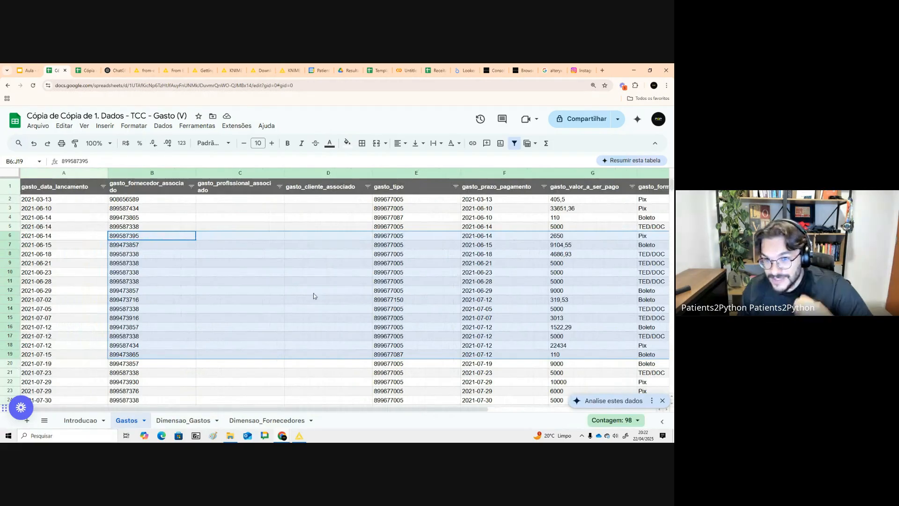
{"action": "left_click", "coordinate": [27, 70]}
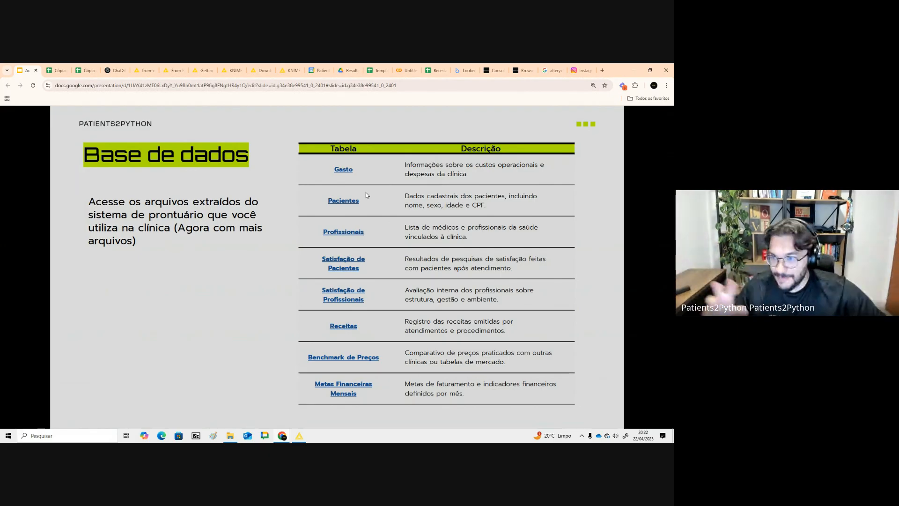
- Open the Satisfação de Pacientes data spreadsheet and browse its Satisfação Pacientes and Dimensão Resposta sheets
{"action": "left_click", "coordinate": [350, 275]}
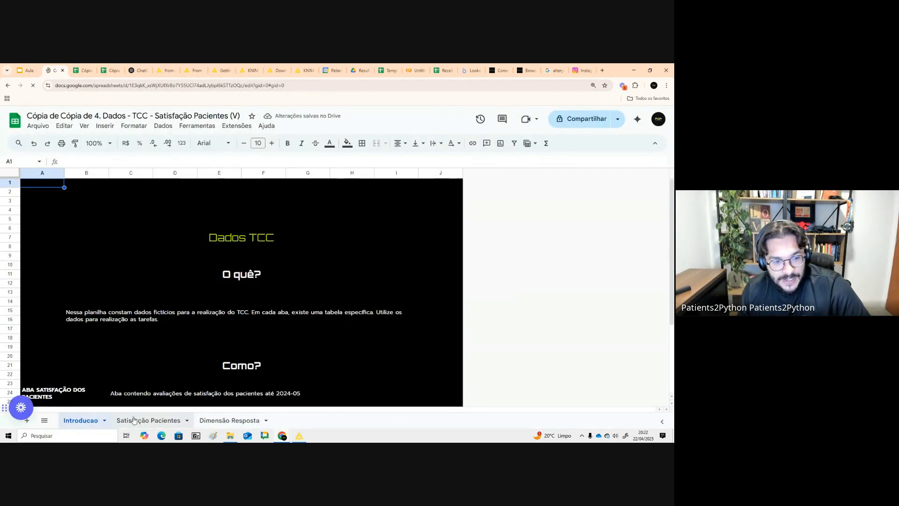
{"action": "left_click", "coordinate": [134, 421]}
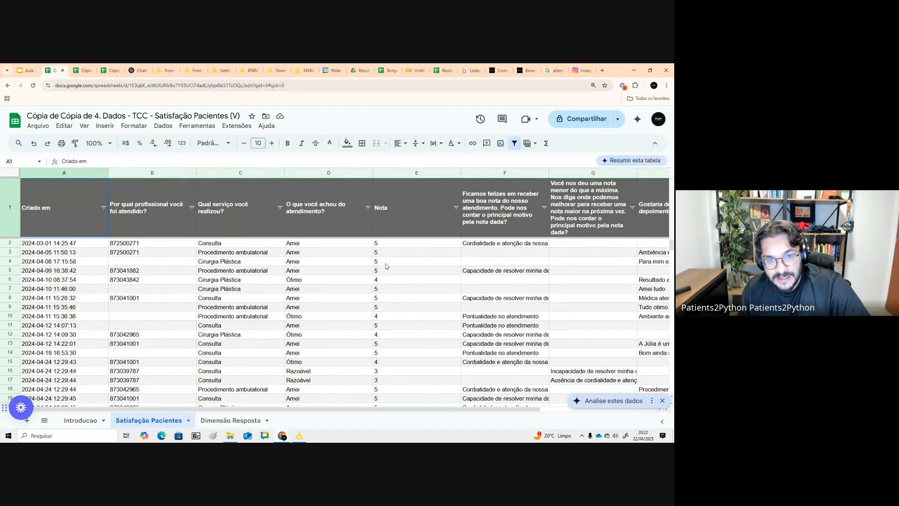
{"action": "left_click_drag", "start_coordinate": [337, 241], "coordinate": [337, 343]}
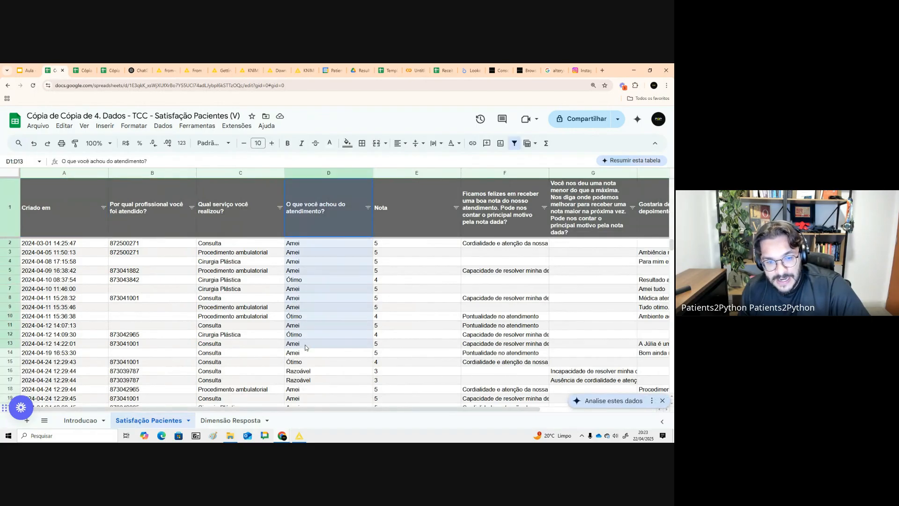
{"action": "left_click", "coordinate": [209, 420]}
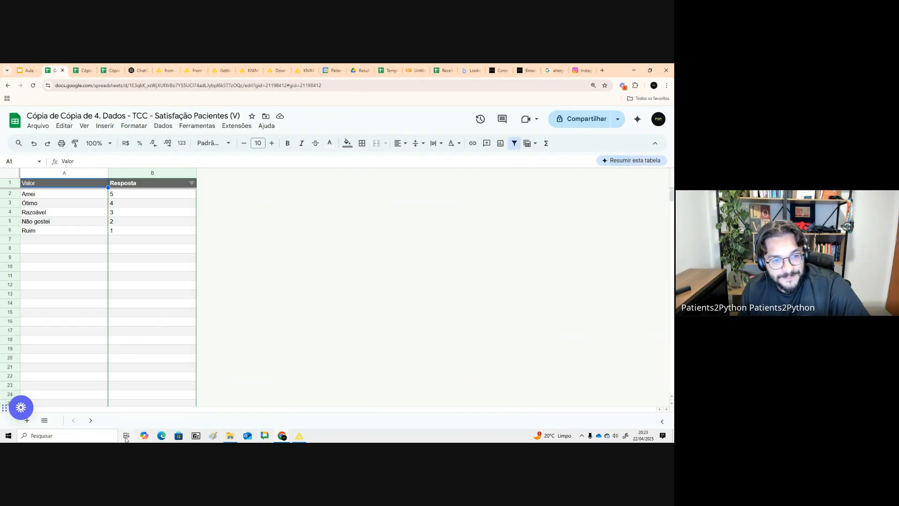
{"action": "left_click_drag", "start_coordinate": [70, 203], "coordinate": [106, 243]}
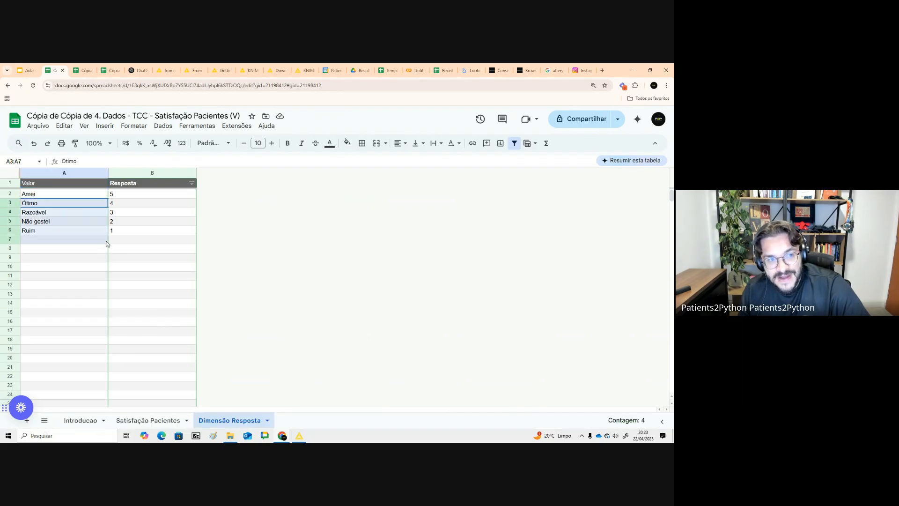
{"action": "left_click", "coordinate": [78, 197]}
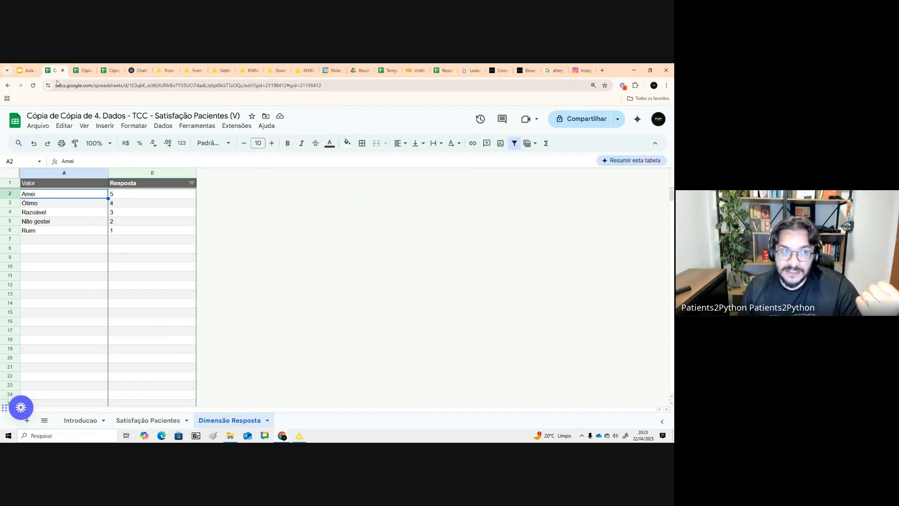
- Move to the Dicionário de dados slide and open the dictionary example for Tabela Pacientes
{"action": "left_click", "coordinate": [26, 70]}
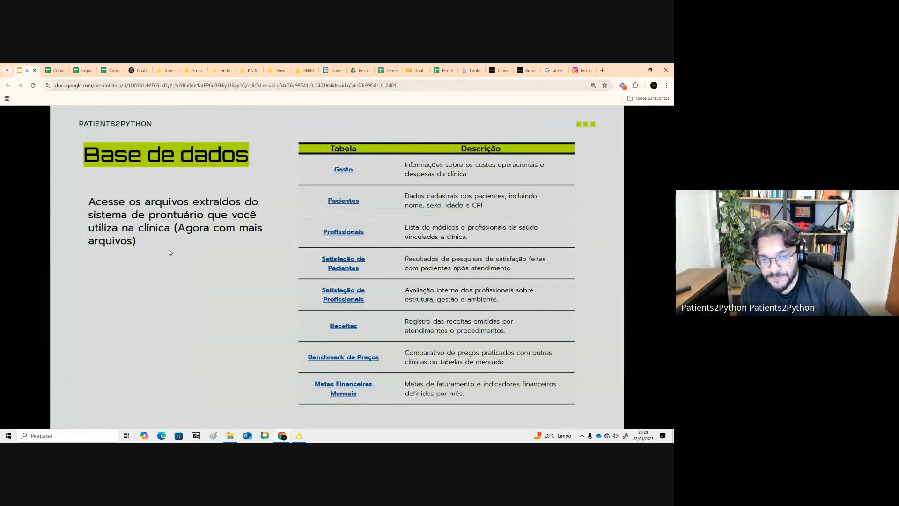
{"action": "left_click", "coordinate": [220, 232]}
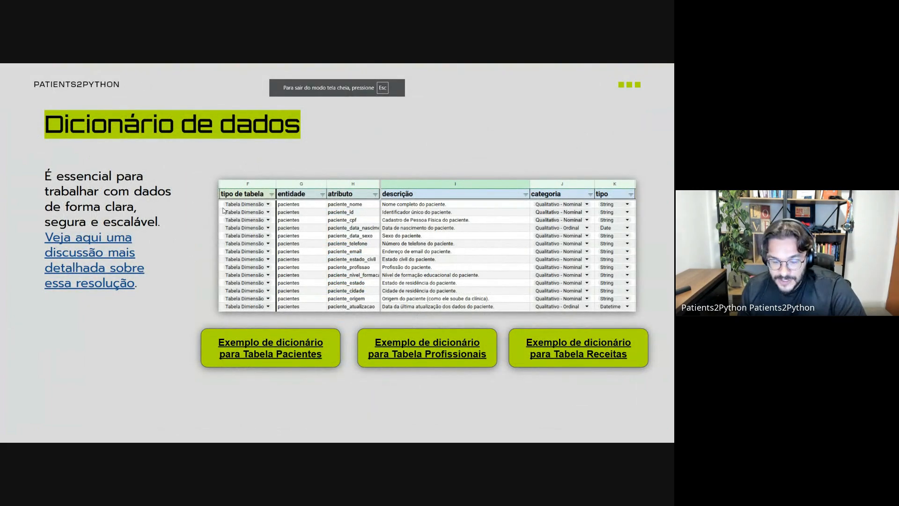
{"action": "left_click", "coordinate": [303, 348]}
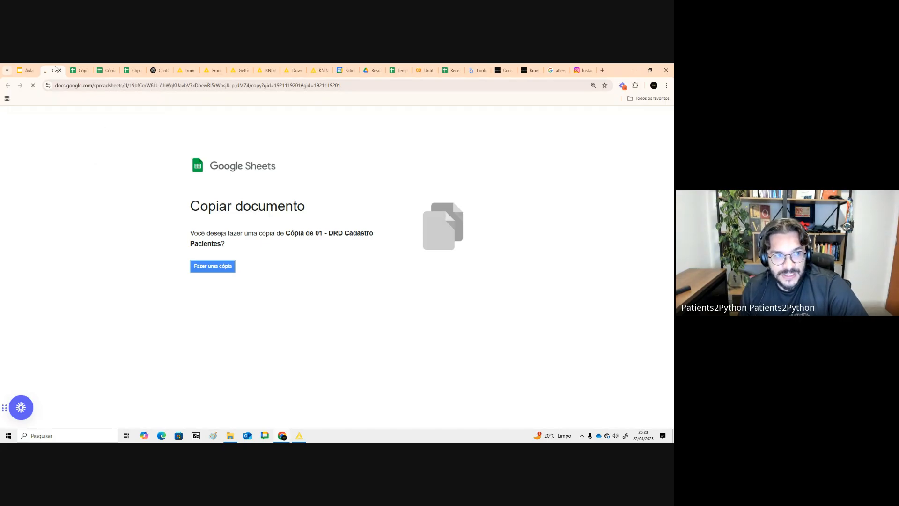
- Return to the Base de dados slide and make a copy of the Pacientes data spreadsheet
{"action": "left_click", "coordinate": [28, 70]}
{"action": "left_click", "coordinate": [364, 173]}
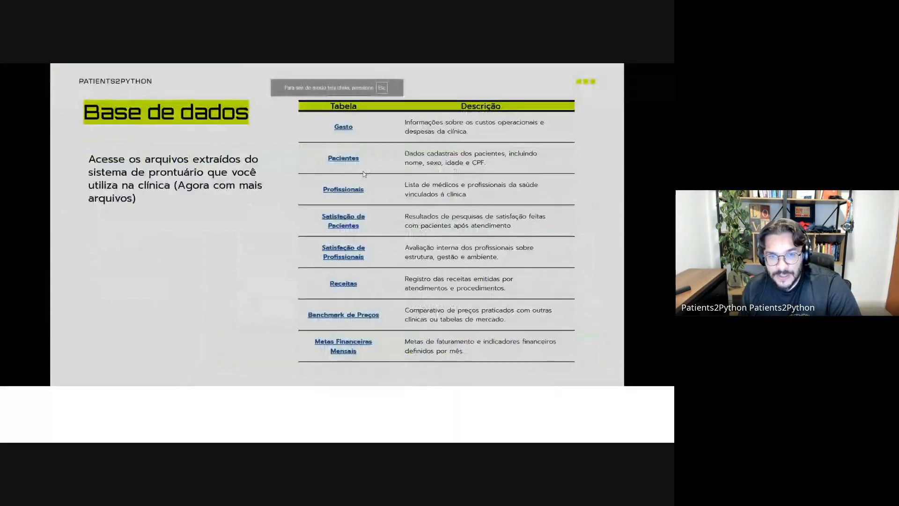
{"action": "left_click", "coordinate": [343, 158]}
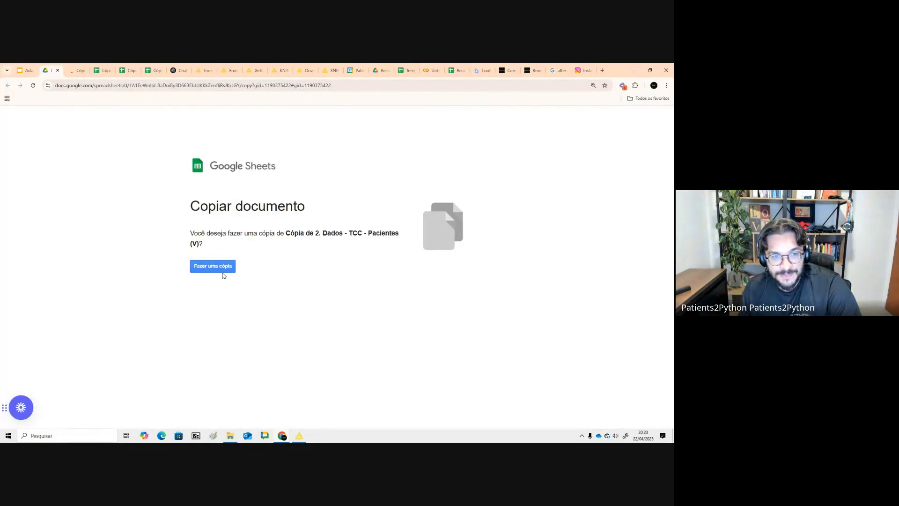
{"action": "left_click", "coordinate": [224, 270]}
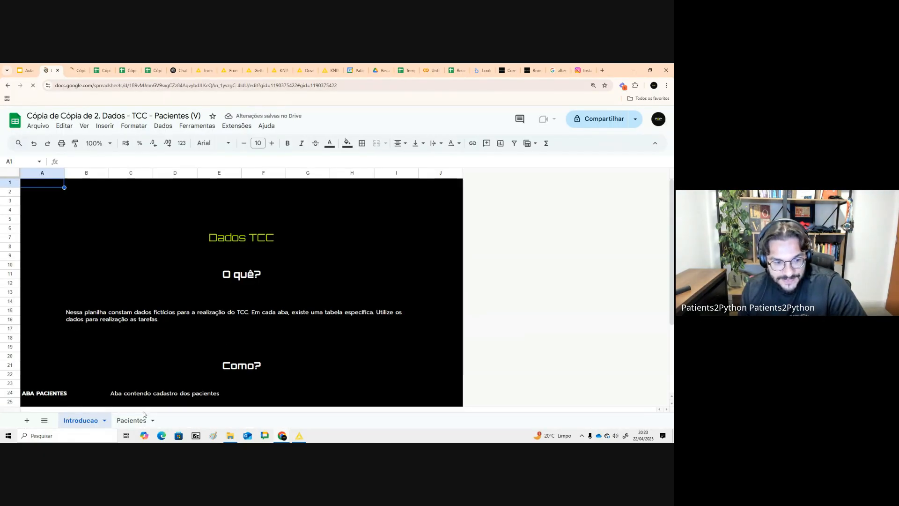
- Open the Pacientes sheet and scroll across its columns
{"action": "left_click", "coordinate": [134, 415]}
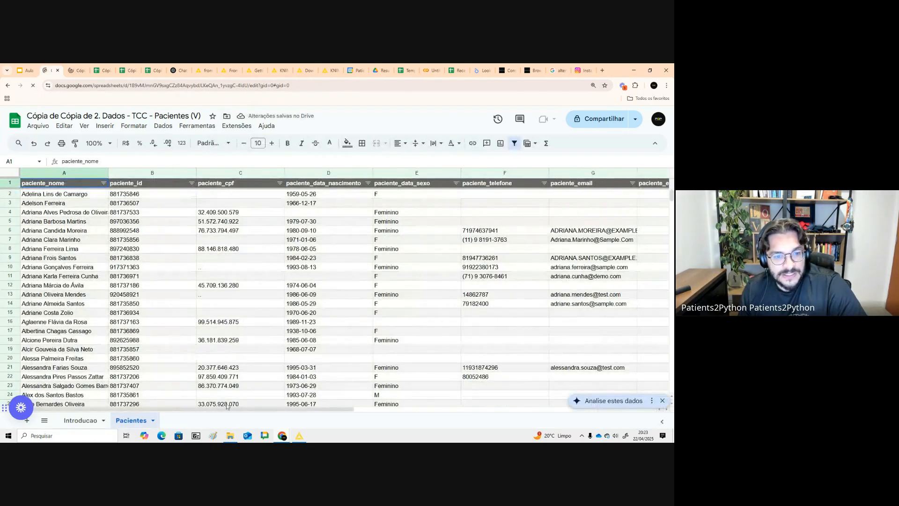
{"action": "mouse_move", "coordinate": [252, 409]}
{"action": "left_mouse_down"}
{"action": "mouse_move", "coordinate": [549, 417]}
{"action": "mouse_move", "coordinate": [256, 422]}
{"action": "left_mouse_up"}
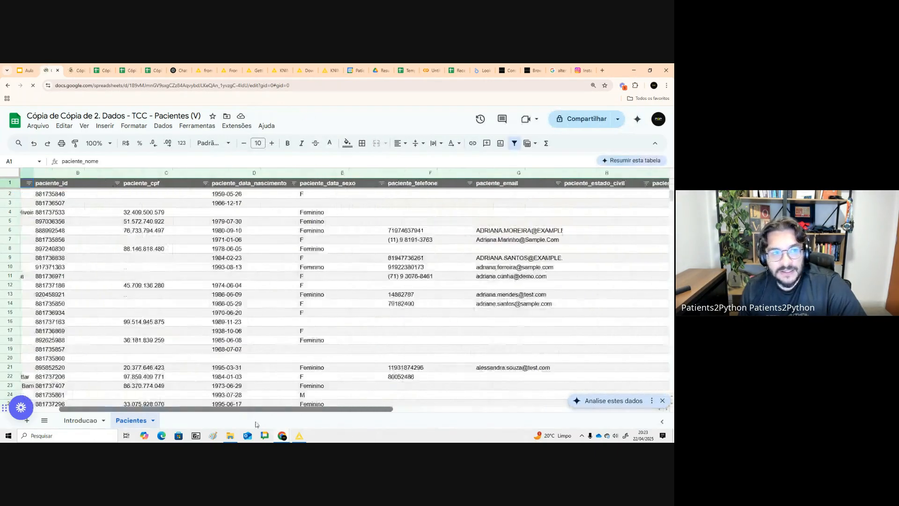
- Switch to the DRD Cadastro Pacientes copy and examine the columns of its Dados Requisitados sheet
{"action": "key", "text": "ctrl+Tab"}
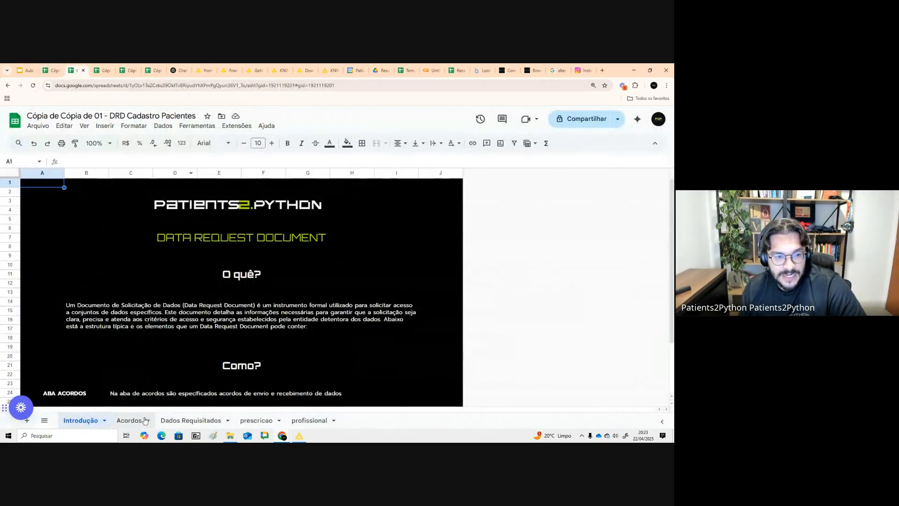
{"action": "left_click", "coordinate": [175, 420]}
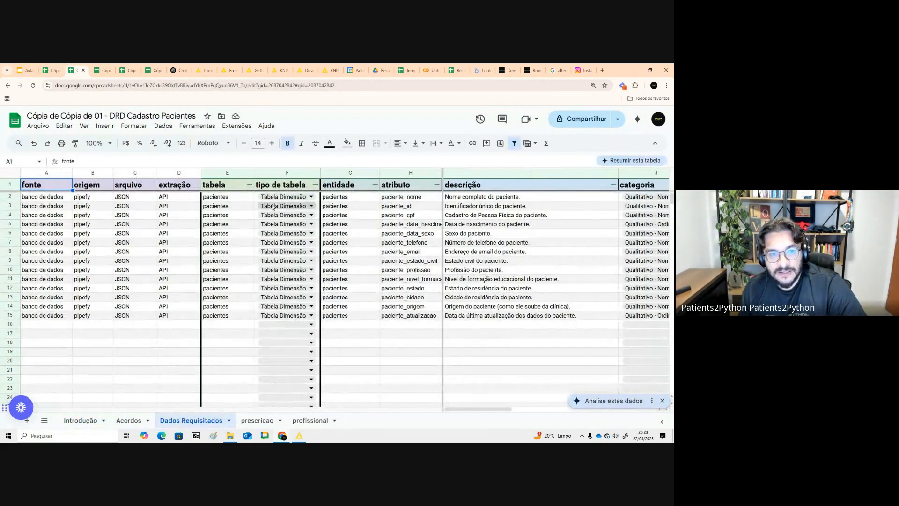
{"action": "left_click_drag", "start_coordinate": [232, 199], "coordinate": [232, 326]}
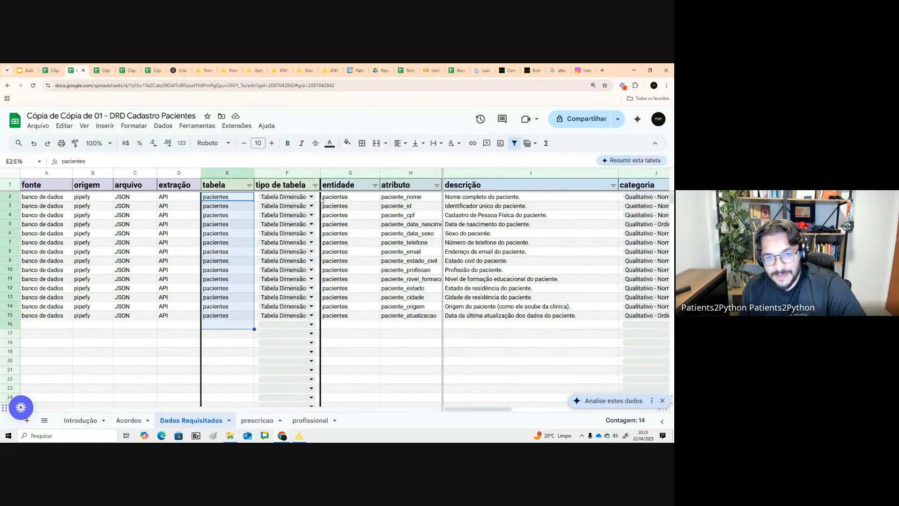
{"action": "left_click_drag", "start_coordinate": [281, 197], "coordinate": [352, 316]}
{"action": "left_click_drag", "start_coordinate": [417, 200], "coordinate": [411, 307]}
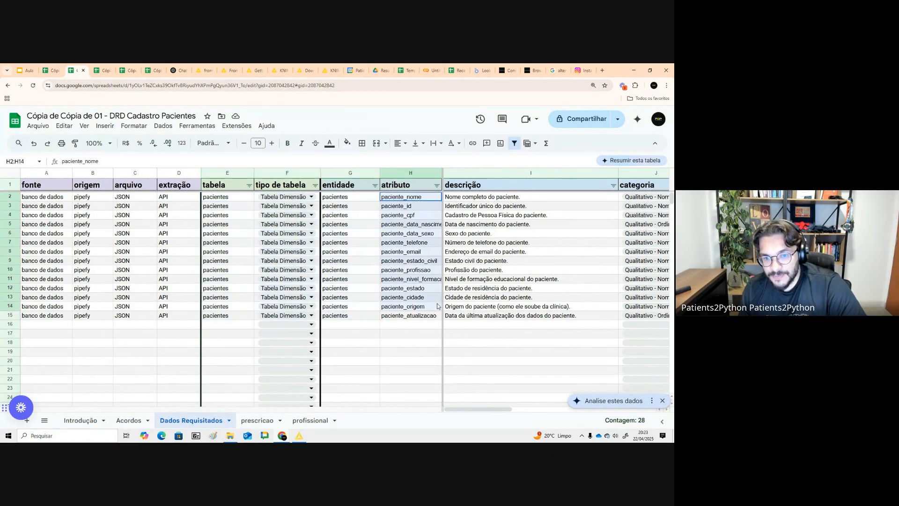
{"action": "left_click_drag", "start_coordinate": [479, 408], "coordinate": [556, 414]}
{"action": "left_click", "coordinate": [486, 198]}
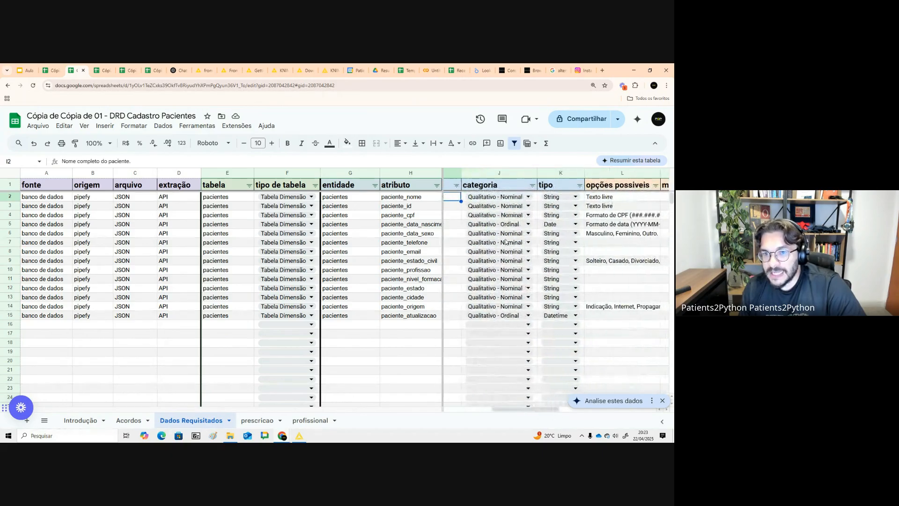
{"action": "left_click", "coordinate": [536, 200]}
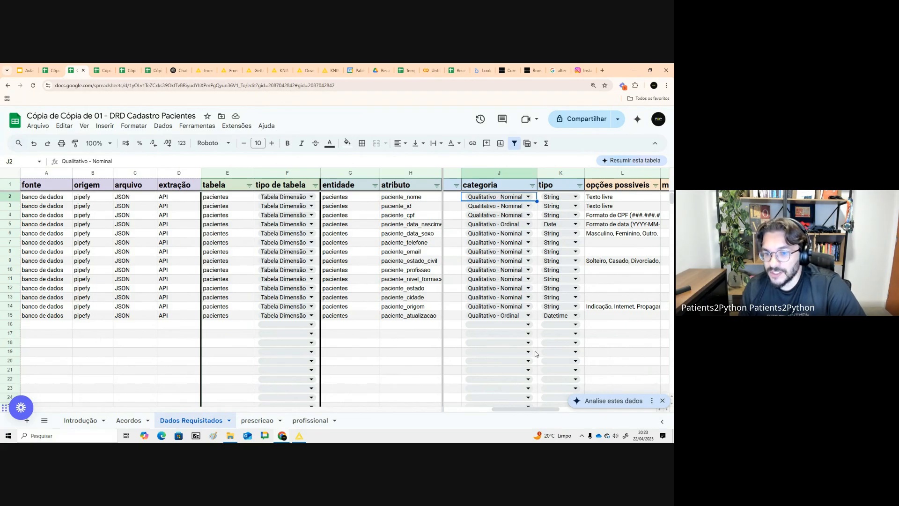
{"action": "left_click_drag", "start_coordinate": [538, 409], "coordinate": [545, 410]}
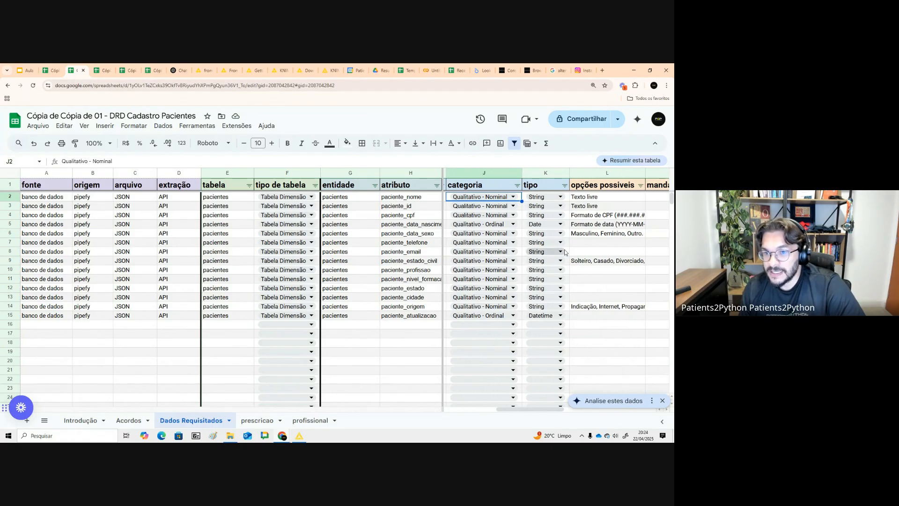
{"action": "left_click", "coordinate": [567, 199]}
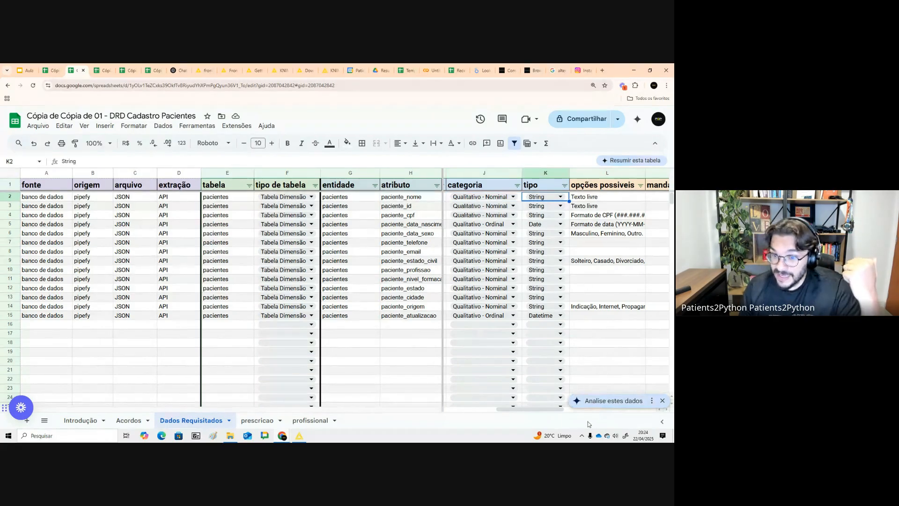
{"action": "left_click_drag", "start_coordinate": [551, 412], "coordinate": [588, 414]}
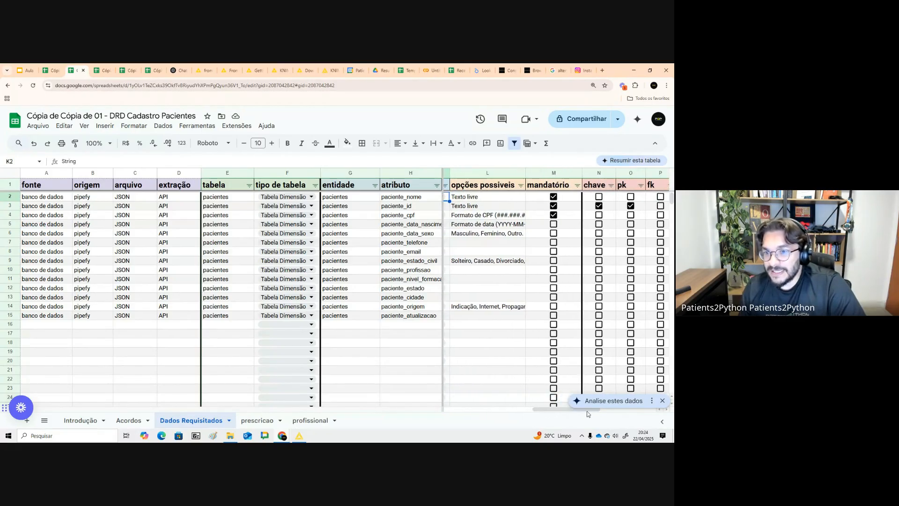
- Inspect the key flags and tipo chave entry for paciente_id in the Dados Requisitados sheet
{"action": "left_click", "coordinate": [632, 208]}
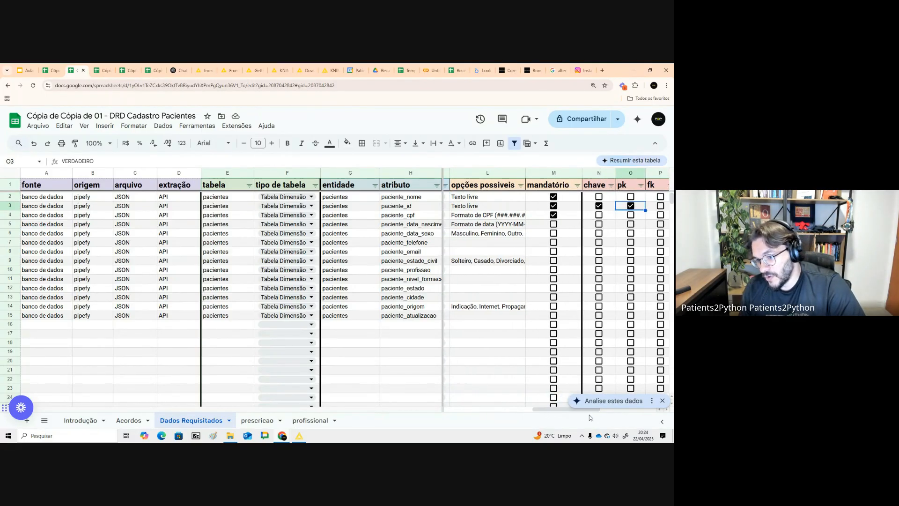
{"action": "left_click_drag", "start_coordinate": [586, 412], "coordinate": [597, 412]}
{"action": "left_click_drag", "start_coordinate": [419, 197], "coordinate": [487, 206]}
{"action": "left_click_drag", "start_coordinate": [524, 411], "coordinate": [602, 374]}
{"action": "left_click", "coordinate": [417, 207]}
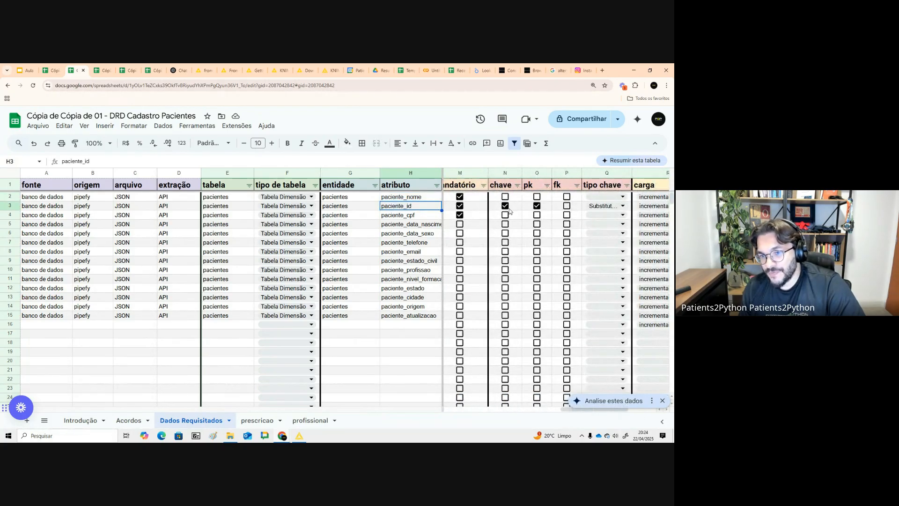
{"action": "left_click", "coordinate": [525, 209]}
{"action": "left_click_drag", "start_coordinate": [583, 410], "coordinate": [612, 409]}
{"action": "left_click_drag", "start_coordinate": [542, 173], "coordinate": [612, 172]}
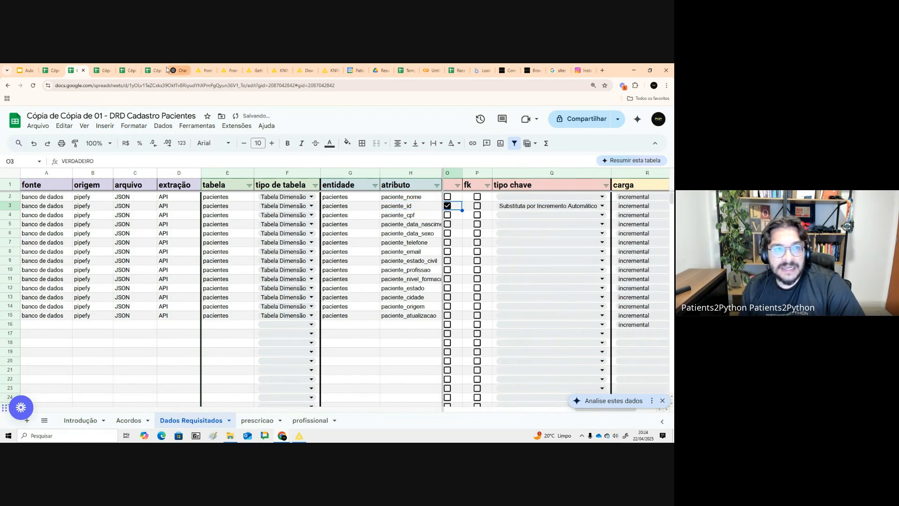
- Compare the paciente_id values in the Pacientes data with the tipo chave options in the dictionary
{"action": "left_click", "coordinate": [51, 70]}
{"action": "left_click_drag", "start_coordinate": [145, 194], "coordinate": [145, 331]}
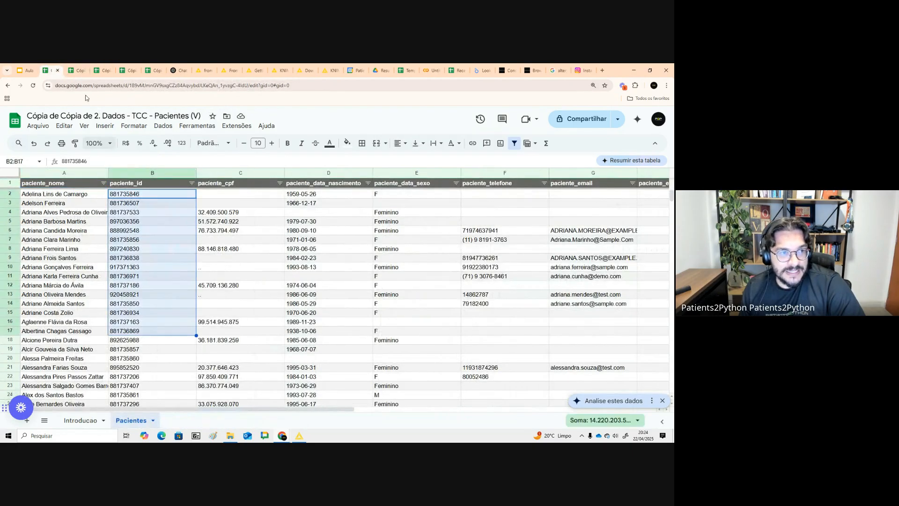
{"action": "left_click", "coordinate": [76, 71]}
{"action": "left_click", "coordinate": [536, 203]}
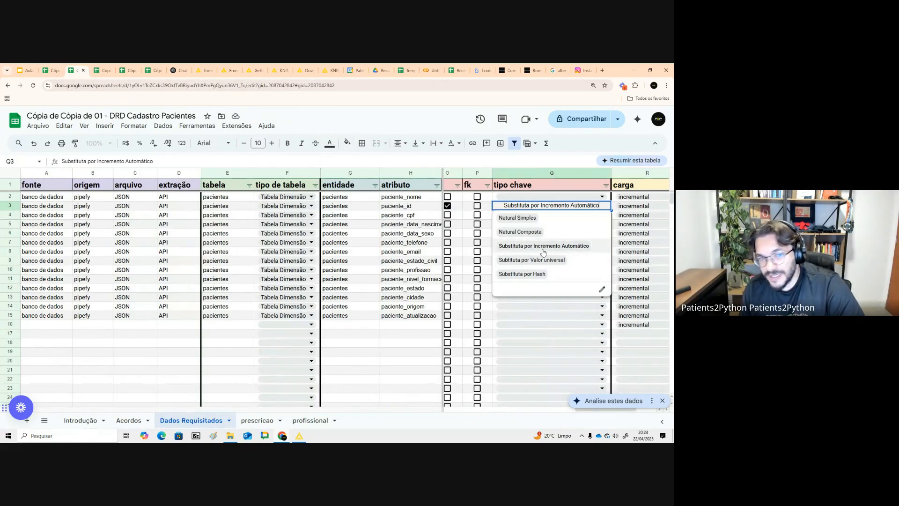
{"action": "left_click", "coordinate": [51, 71]}
{"action": "left_click_drag", "start_coordinate": [146, 214], "coordinate": [150, 395]}
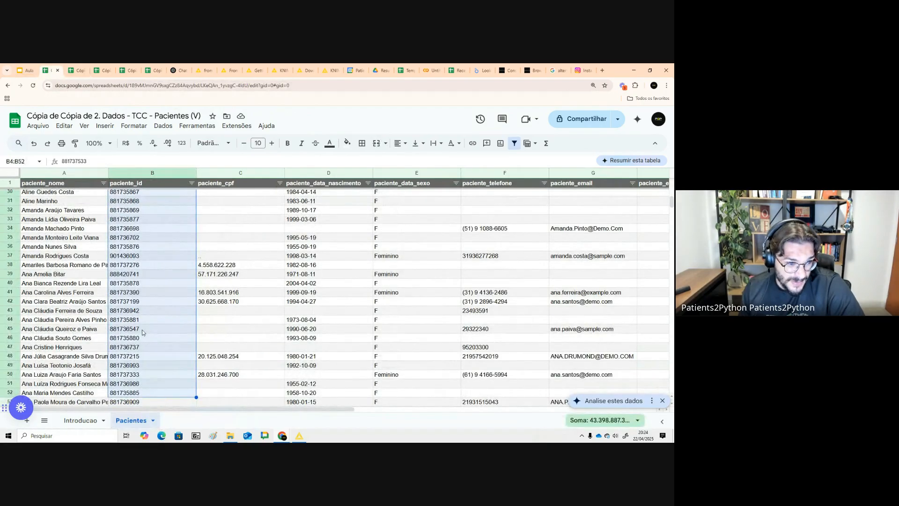
- Sort the Pacientes sheet by paciente_id from A to Z and scroll through the rows
{"action": "scroll", "coordinate": [143, 268], "scroll_direction": "up", "scroll_amount": 1}
{"action": "left_click", "coordinate": [192, 183]}
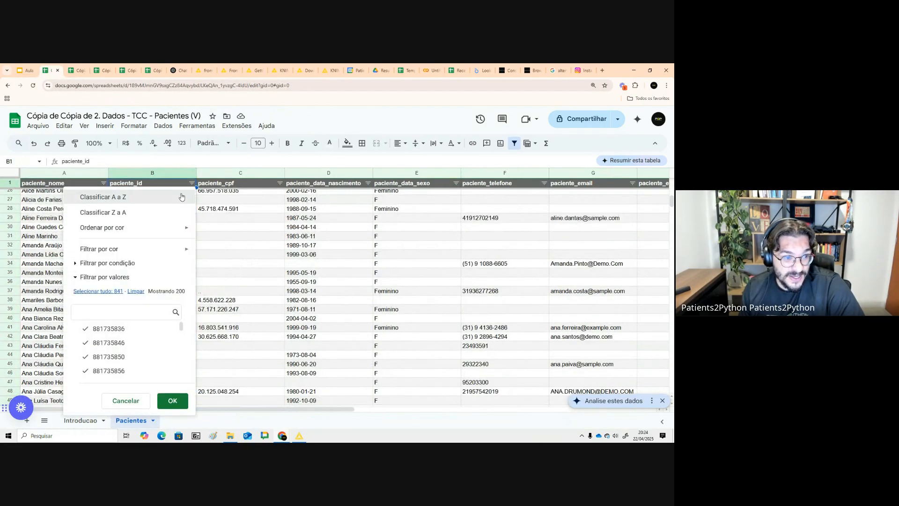
{"action": "left_click", "coordinate": [163, 199]}
{"action": "scroll", "coordinate": [169, 230], "scroll_direction": "down", "scroll_amount": 10}
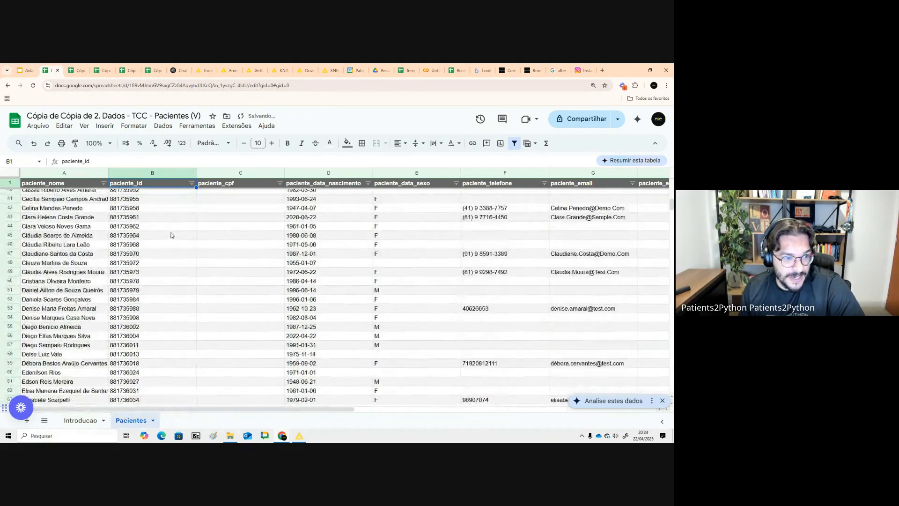
{"action": "scroll", "coordinate": [169, 281], "scroll_direction": "down", "scroll_amount": 20}
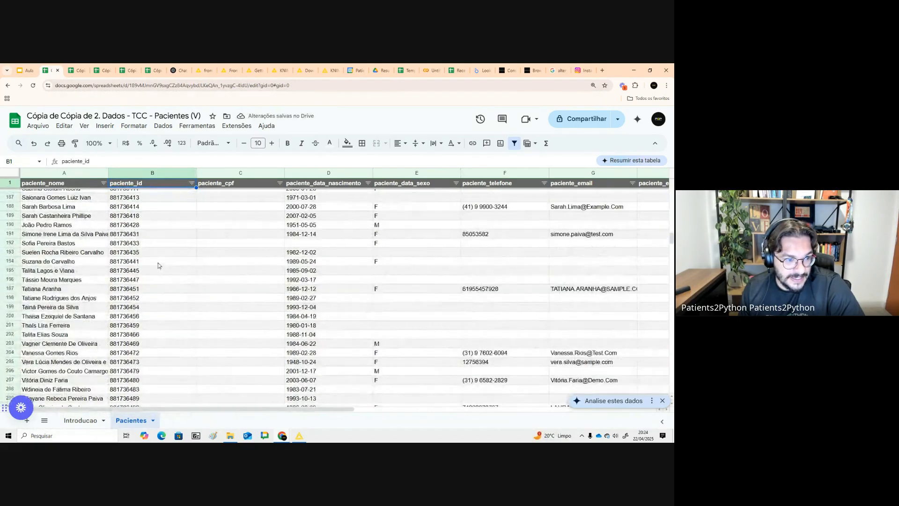
- Set the tipo chave of paciente_id in the DRD Cadastro Pacientes Dados Requisitados sheet to Substituta por Valor universal
{"action": "scroll", "coordinate": [147, 308], "scroll_direction": "down", "scroll_amount": 8}
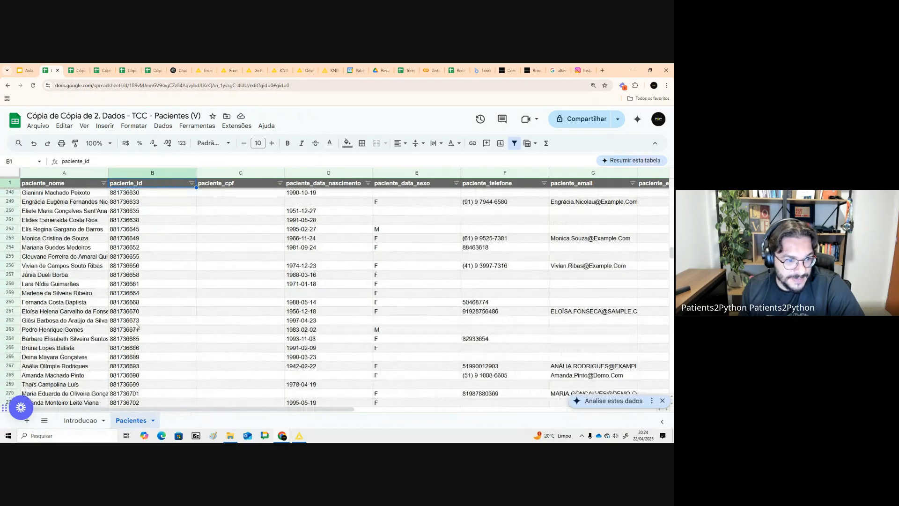
{"action": "scroll", "coordinate": [139, 317], "scroll_direction": "down", "scroll_amount": 5}
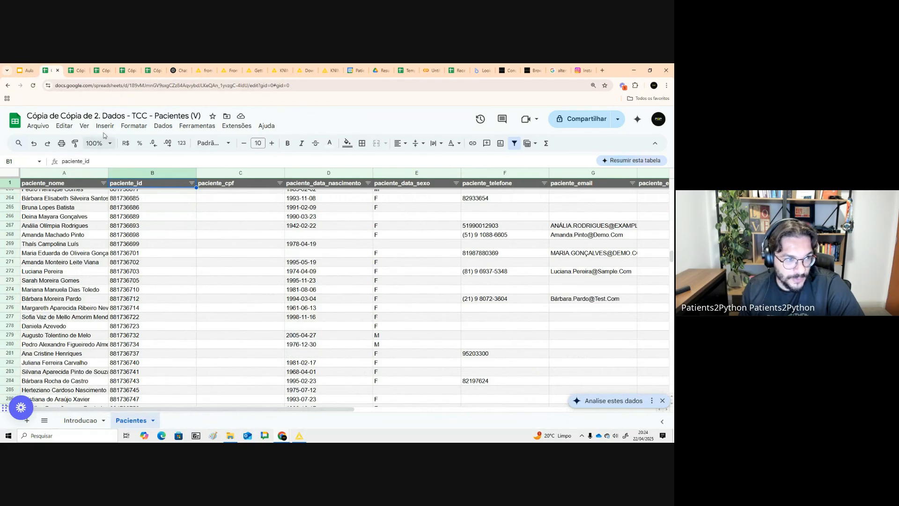
{"action": "left_click", "coordinate": [25, 71]}
{"action": "left_click", "coordinate": [78, 70]}
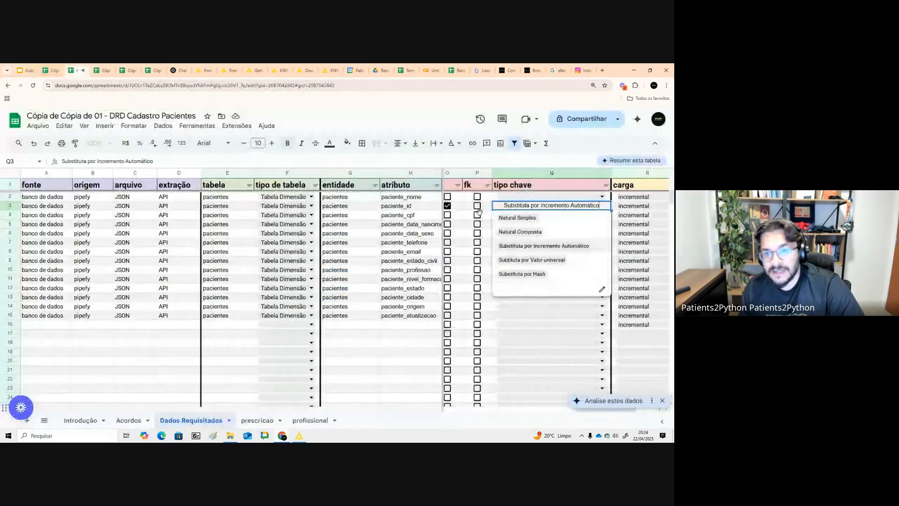
{"action": "left_click", "coordinate": [557, 261]}
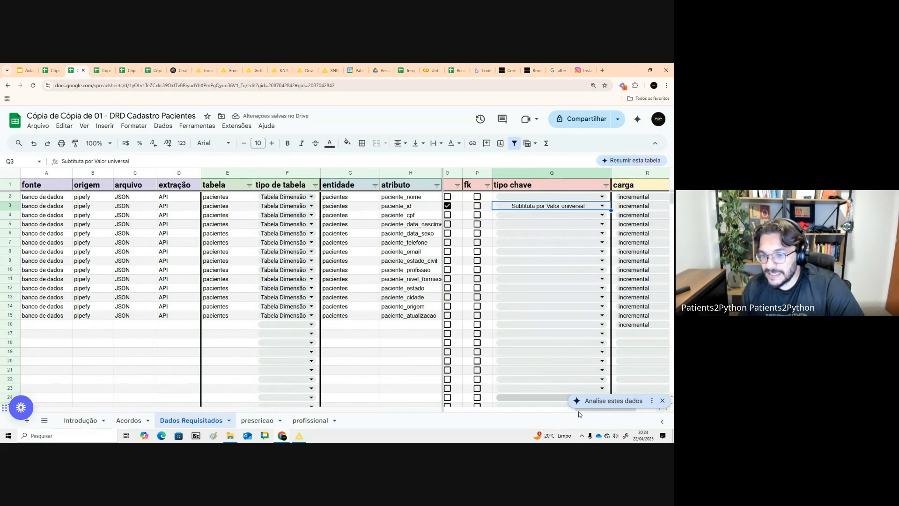
- Return to the course presentation and navigate to the Diagrama de Relacionamento de entidades slide
{"action": "left_click_drag", "start_coordinate": [580, 412], "coordinate": [527, 400]}
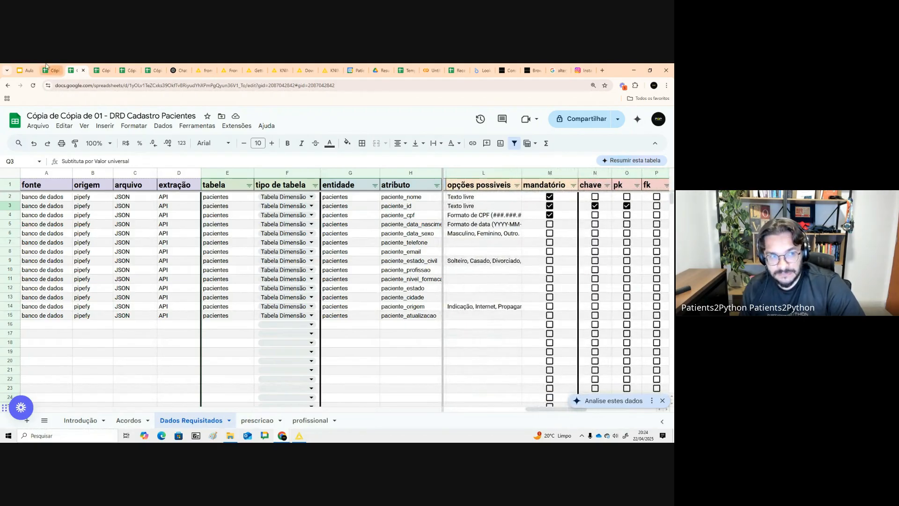
{"action": "left_click", "coordinate": [27, 70]}
{"action": "left_click", "coordinate": [277, 235]}
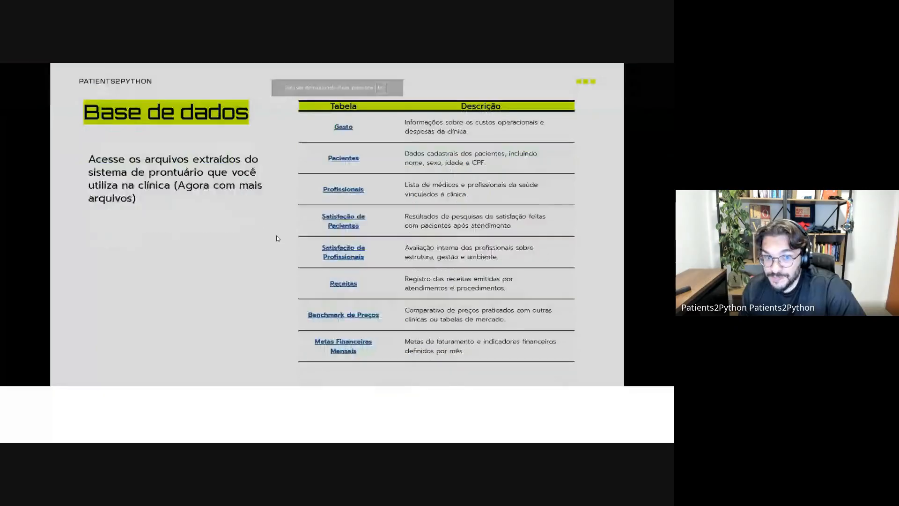
{"action": "left_click", "coordinate": [250, 208]}
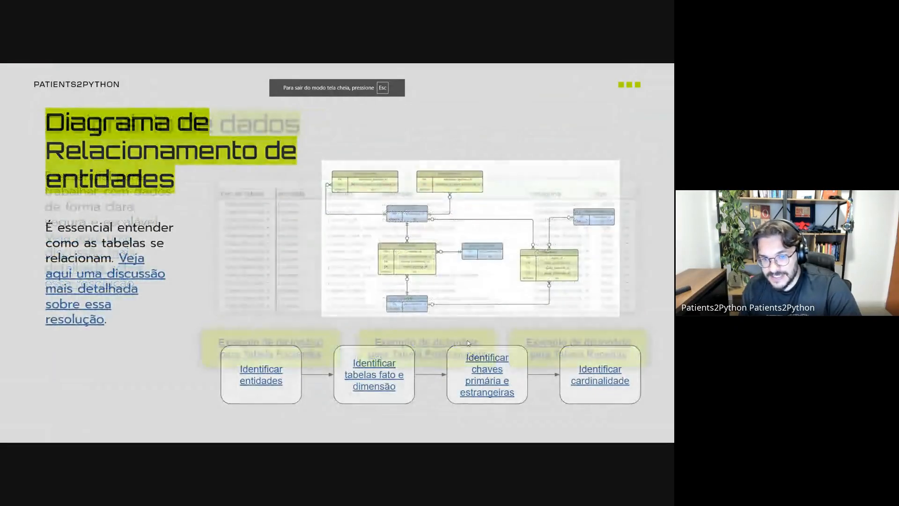
{"action": "key", "text": "Left"}
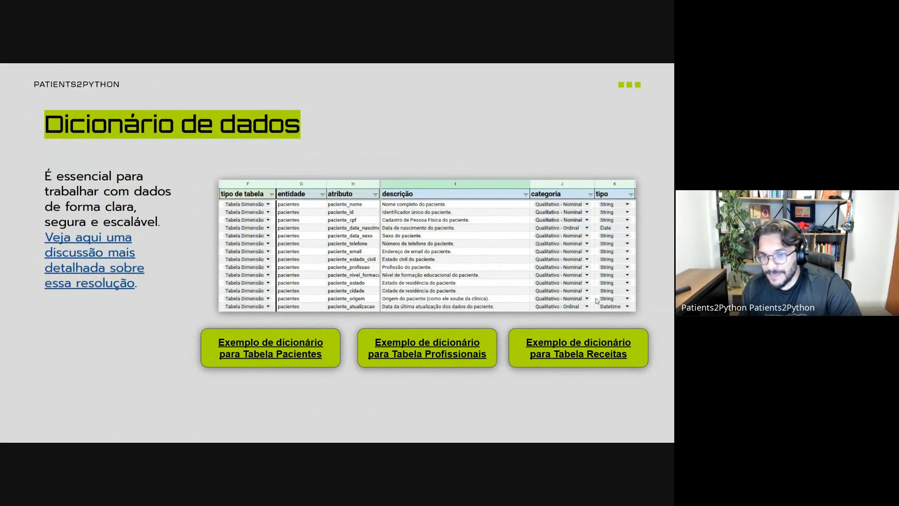
{"action": "key", "text": "Right"}
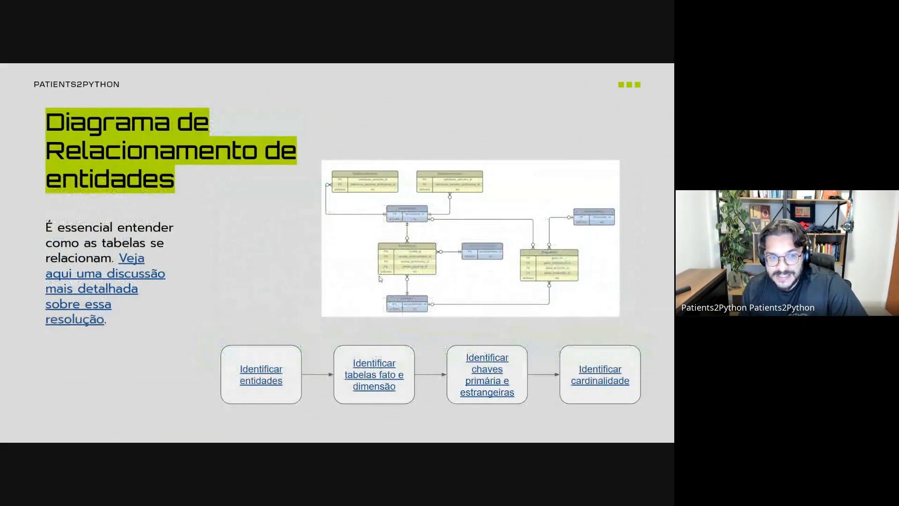
- Open the Identificar entidades ERD example and highlight the Receitas, Paciente and Tipo de Receita entity names
{"action": "left_click", "coordinate": [266, 386]}
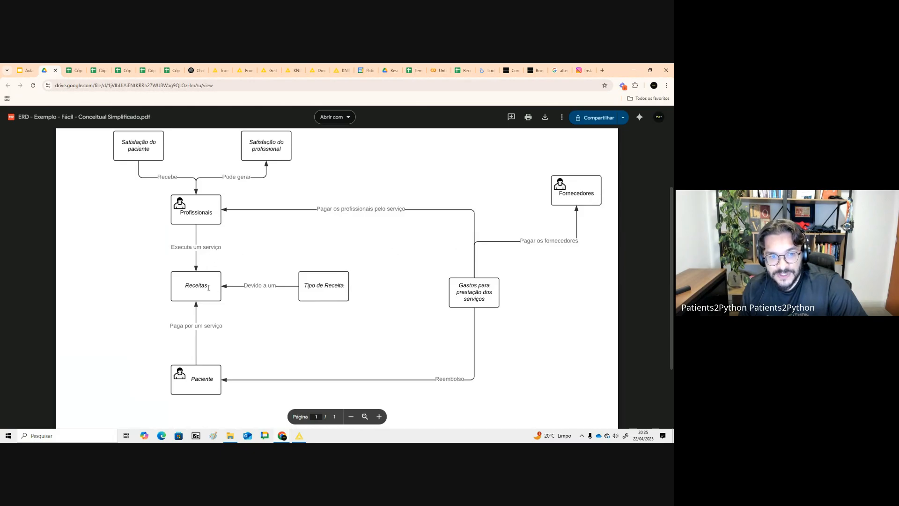
{"action": "left_click_drag", "start_coordinate": [209, 288], "coordinate": [179, 288]}
{"action": "left_click", "coordinate": [194, 373]}
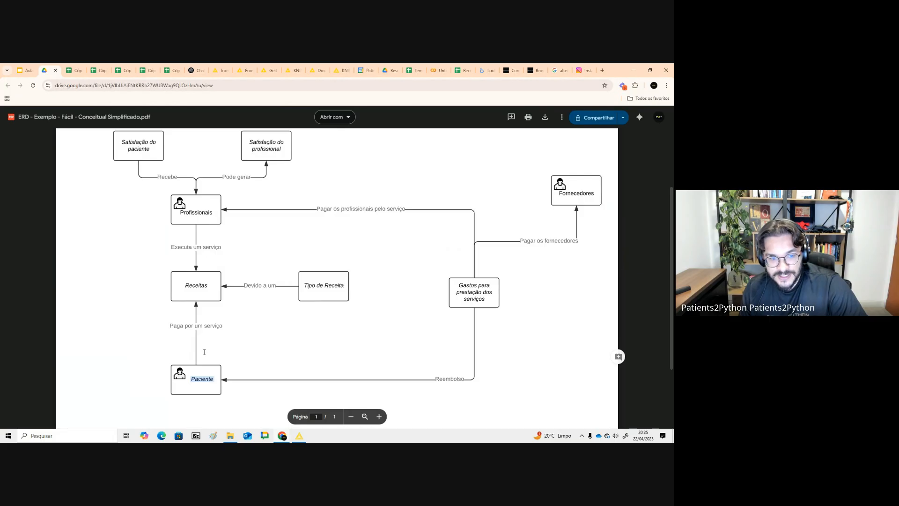
{"action": "left_click_drag", "start_coordinate": [224, 326], "coordinate": [162, 324]}
{"action": "left_click_drag", "start_coordinate": [211, 288], "coordinate": [175, 290]}
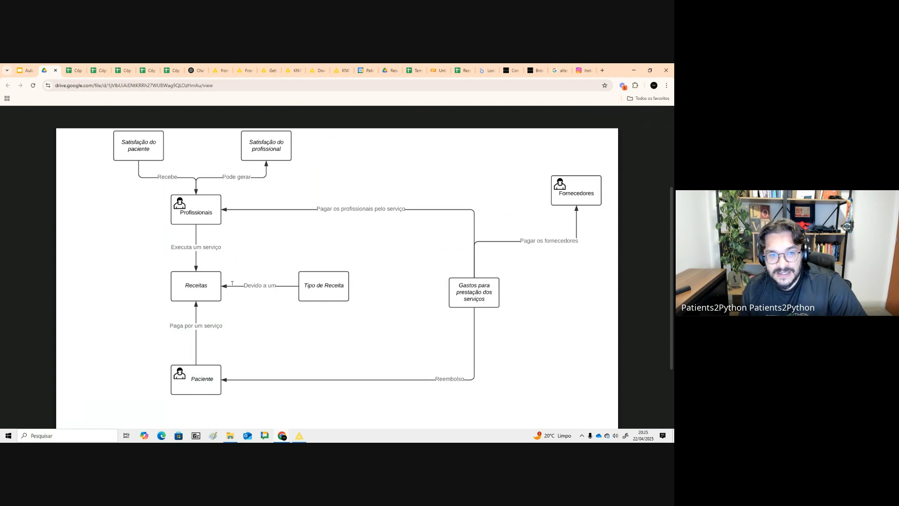
{"action": "left_click_drag", "start_coordinate": [232, 284], "coordinate": [370, 287]}
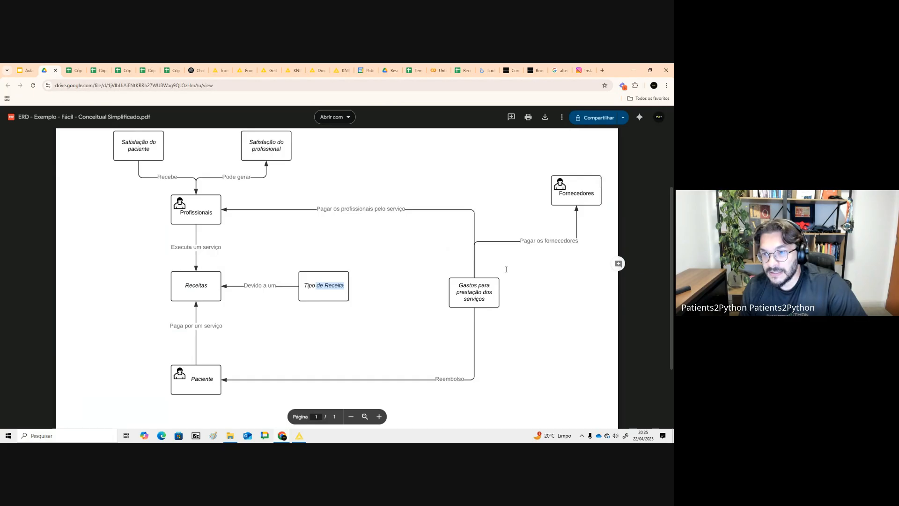
- Open the Identificar tabelas fato e dimensão ERD example, zoom in, and highlight the Profissionais entity
{"action": "left_click", "coordinate": [20, 69]}
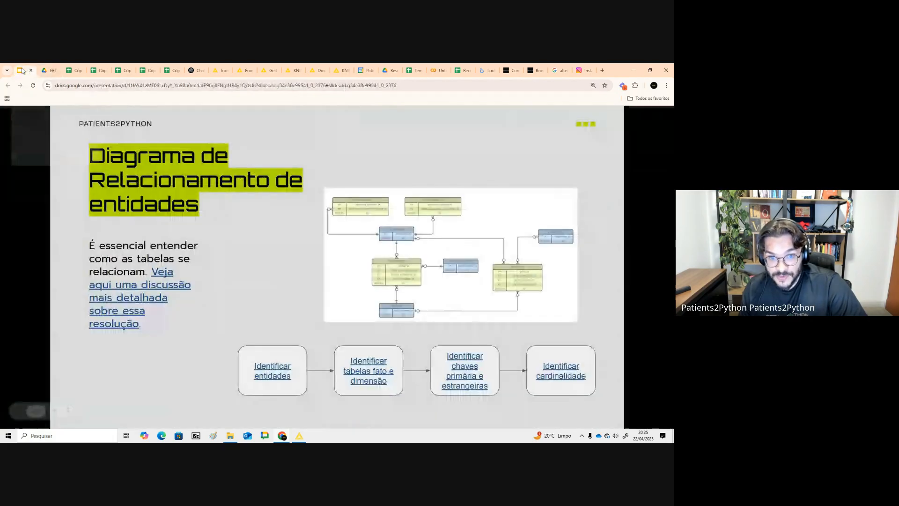
{"action": "left_click", "coordinate": [378, 370]}
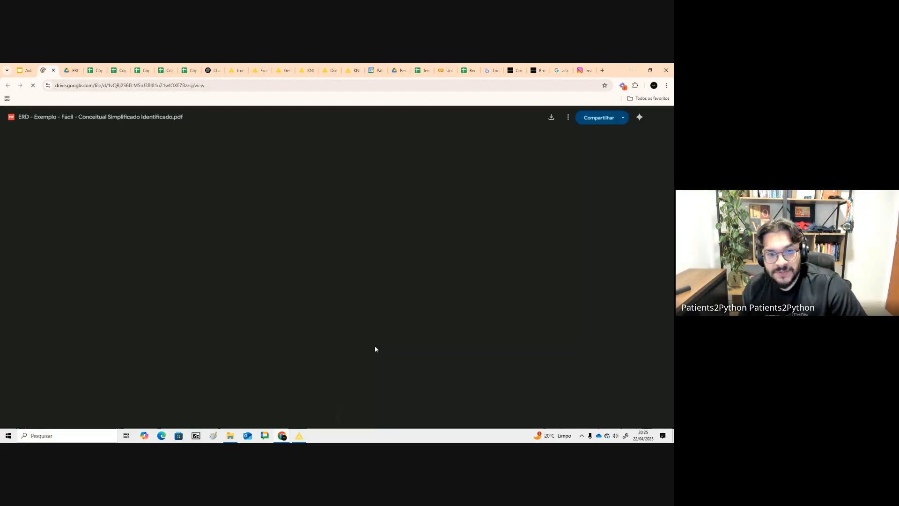
{"action": "left_click", "coordinate": [381, 418]}
{"action": "left_click", "coordinate": [380, 418]}
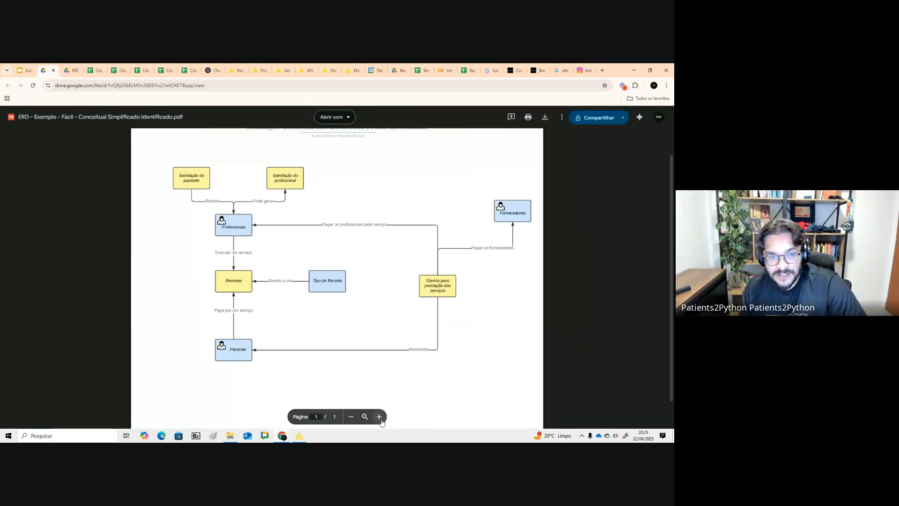
{"action": "left_click", "coordinate": [380, 417]}
{"action": "left_click_drag", "start_coordinate": [182, 210], "coordinate": [214, 212]}
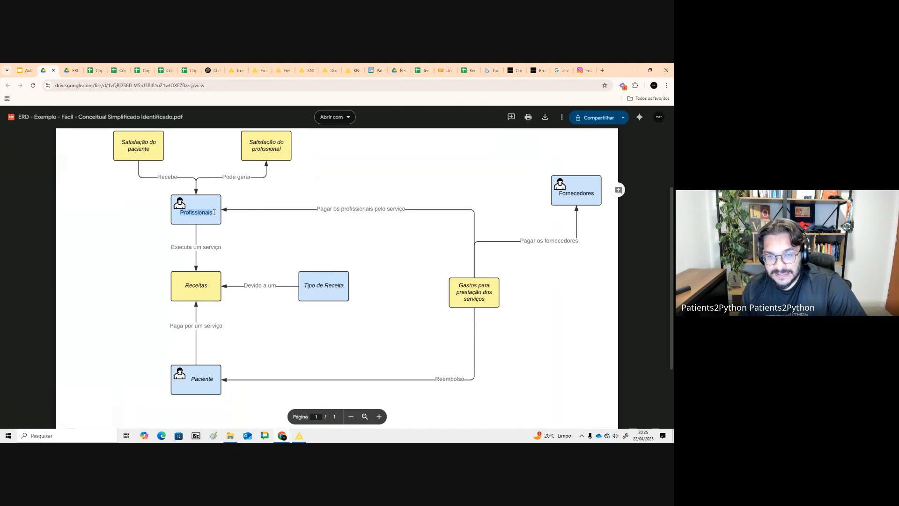
- Go back to the Base de dados slide and make a copy of the Profissionais data spreadsheet
{"action": "left_click", "coordinate": [70, 70]}
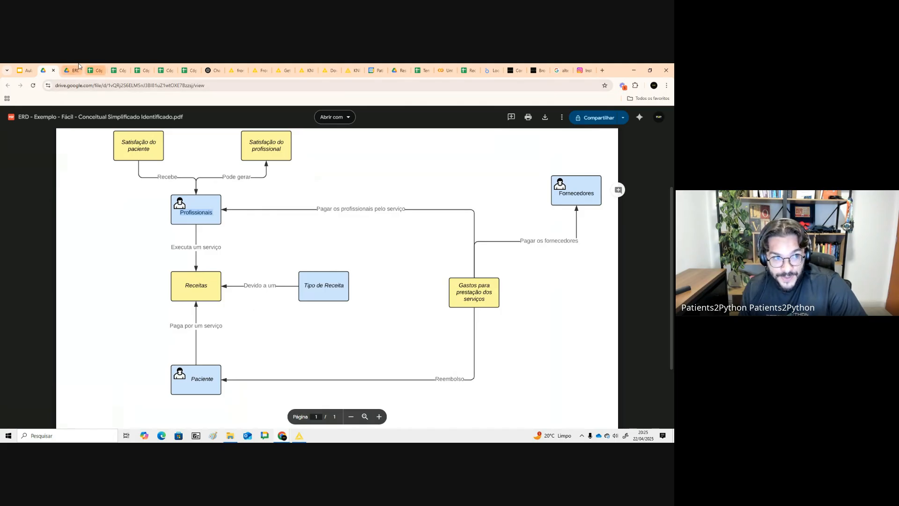
{"action": "left_click", "coordinate": [51, 65]}
{"action": "left_click", "coordinate": [26, 70]}
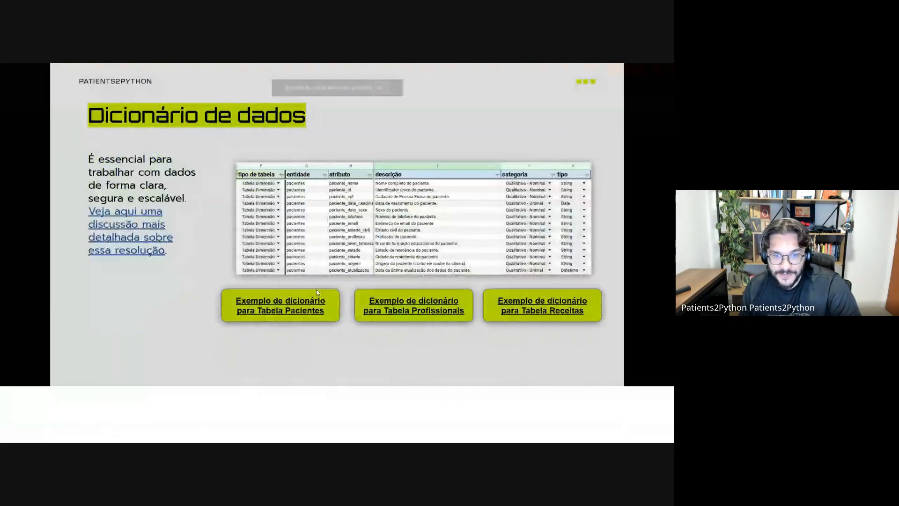
{"action": "key", "text": "Right"}
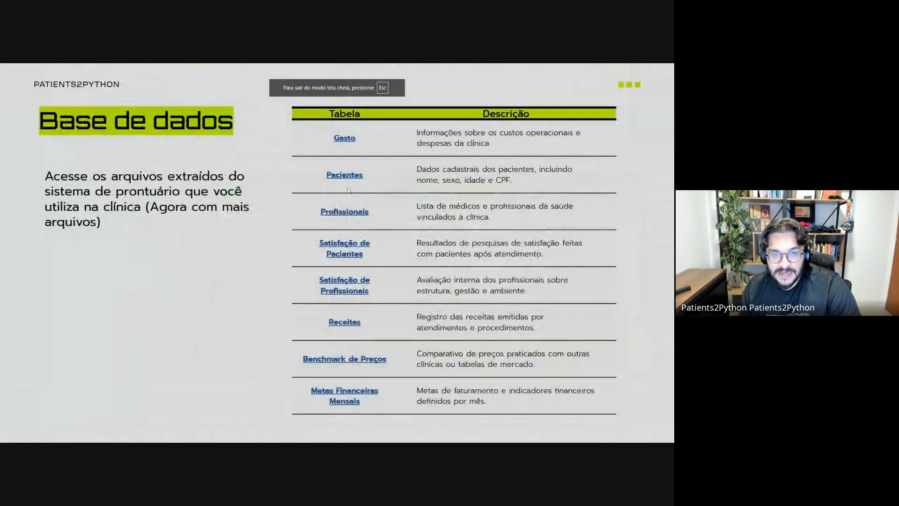
{"action": "left_click", "coordinate": [354, 212]}
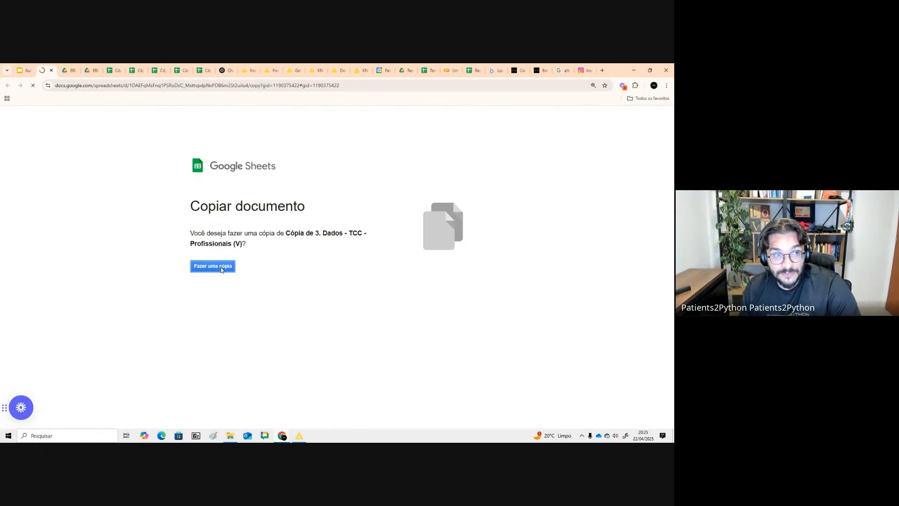
{"action": "left_click", "coordinate": [222, 270]}
- Examine the columns and professional codes in the Profissionais sheet of the copied spreadsheet
{"action": "left_click", "coordinate": [126, 436]}
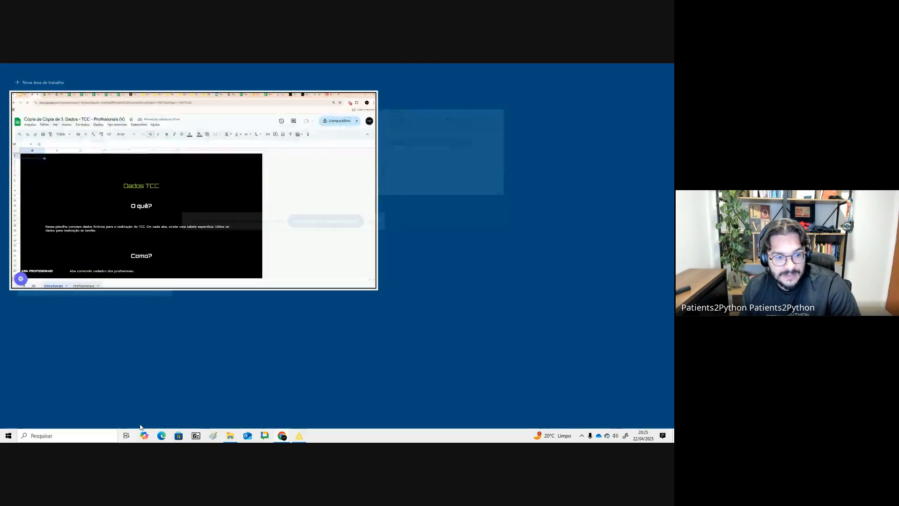
{"action": "left_click", "coordinate": [139, 402]}
{"action": "left_click", "coordinate": [139, 421]}
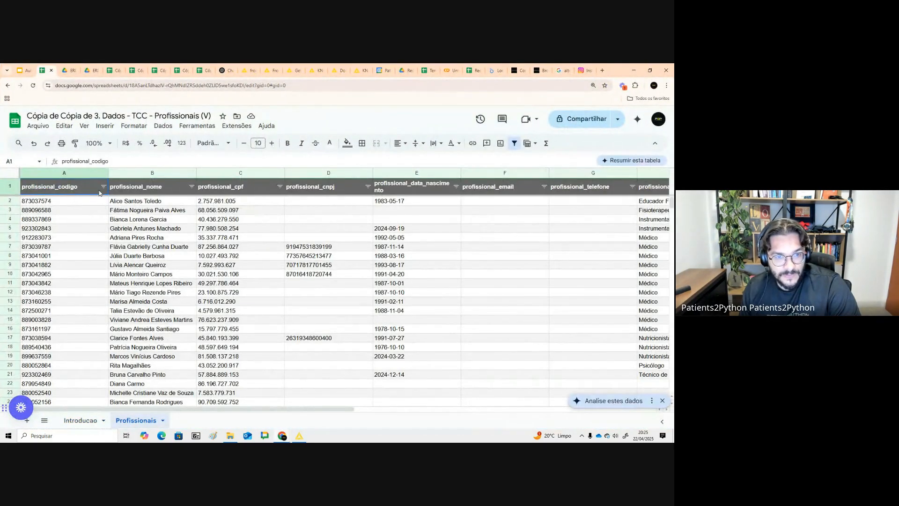
{"action": "left_click_drag", "start_coordinate": [99, 192], "coordinate": [666, 196]}
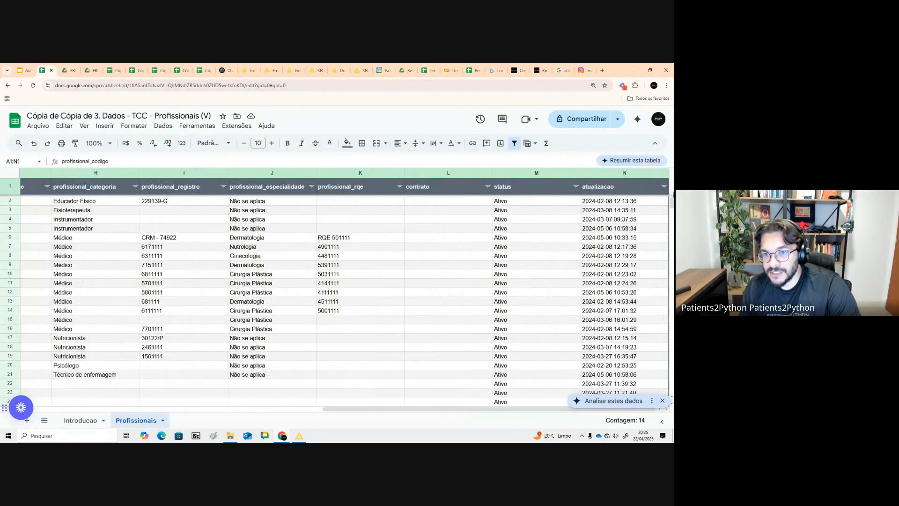
{"action": "left_click_drag", "start_coordinate": [539, 409], "coordinate": [230, 410]}
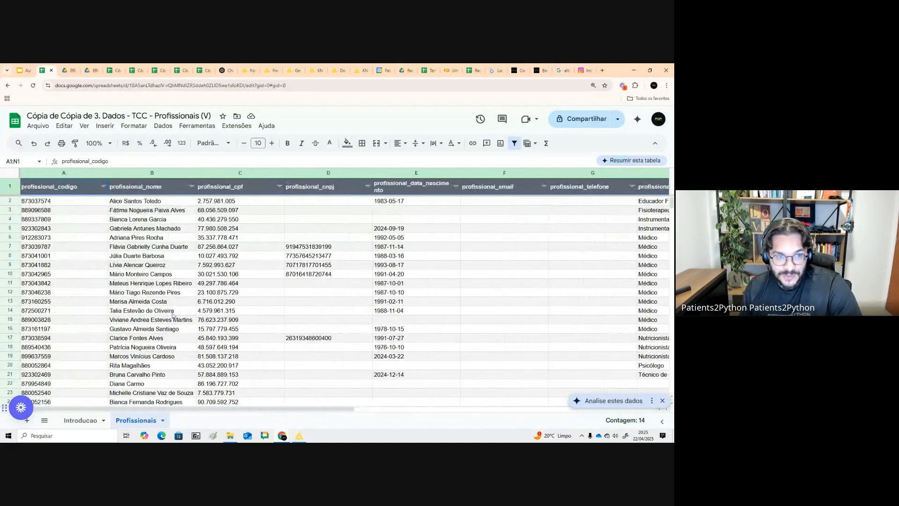
{"action": "scroll", "coordinate": [172, 316], "scroll_direction": "down", "scroll_amount": 5}
{"action": "left_click_drag", "start_coordinate": [46, 303], "coordinate": [72, 202]}
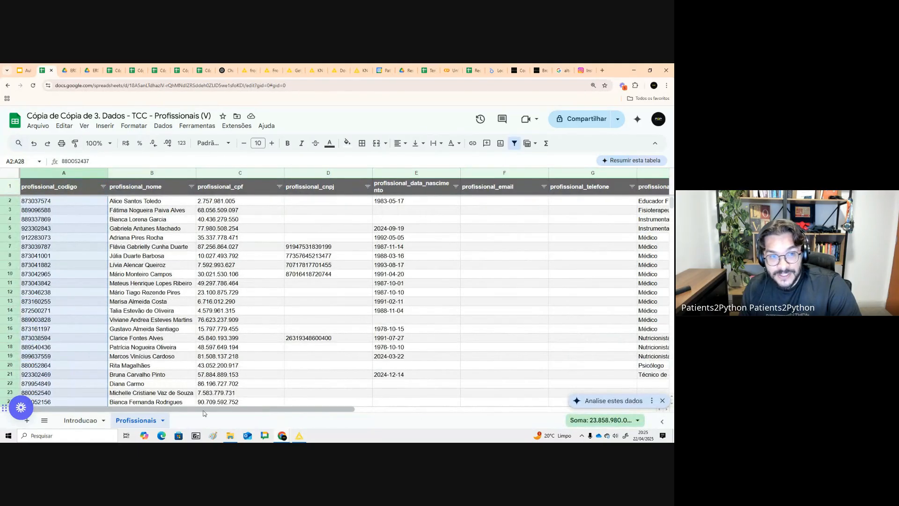
{"action": "left_click_drag", "start_coordinate": [197, 409], "coordinate": [299, 410]}
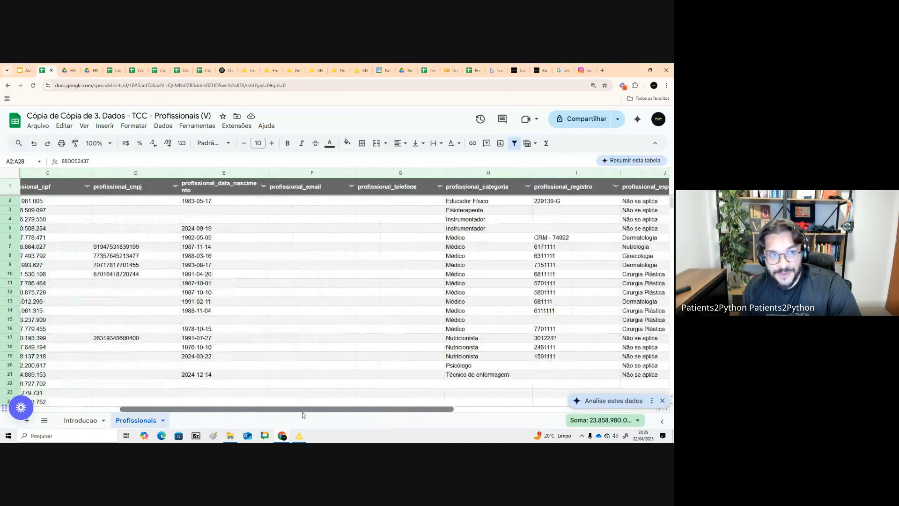
- Review the Receitas sheet's attendance IDs and its Quantidade and Valor unitário columns, then return to the presentation
{"action": "left_click", "coordinate": [27, 70]}
{"action": "left_click", "coordinate": [68, 70]}
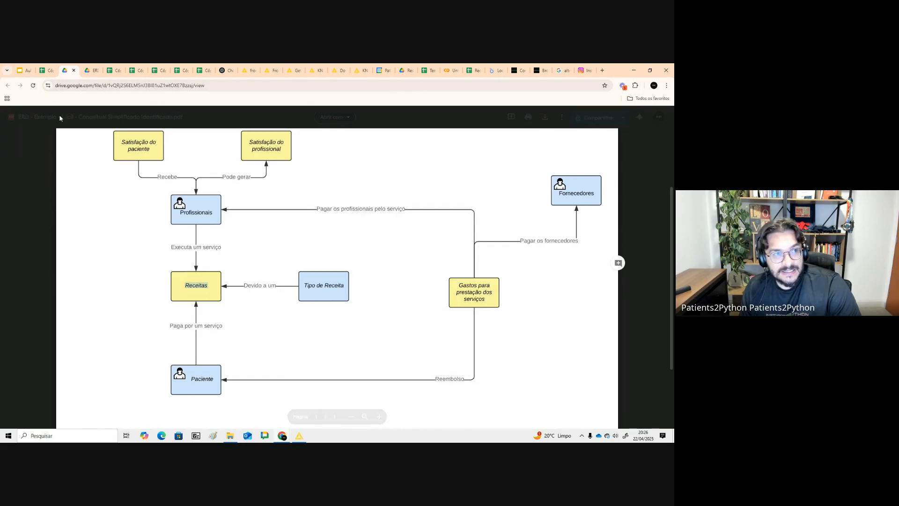
{"action": "left_click", "coordinate": [25, 70]}
{"action": "left_click", "coordinate": [347, 327]}
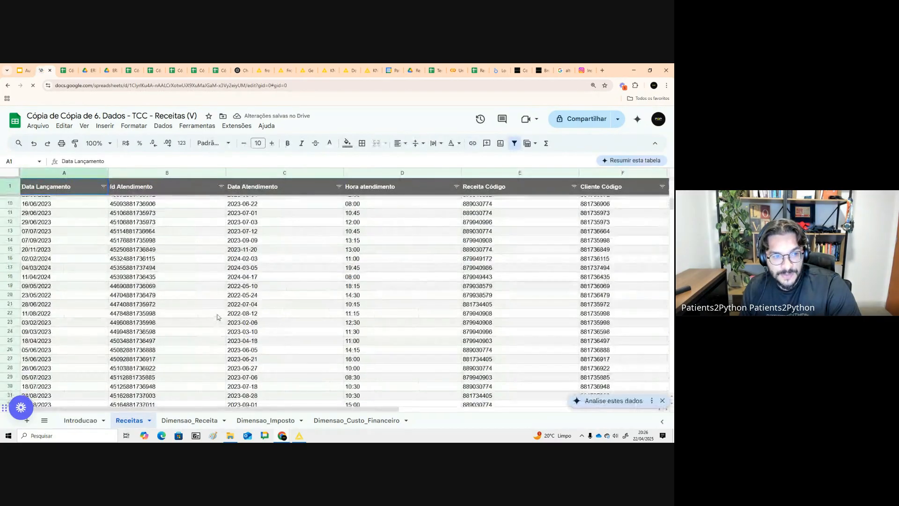
{"action": "scroll", "coordinate": [217, 317], "scroll_direction": "down", "scroll_amount": 15}
{"action": "left_click_drag", "start_coordinate": [671, 217], "coordinate": [650, 193]}
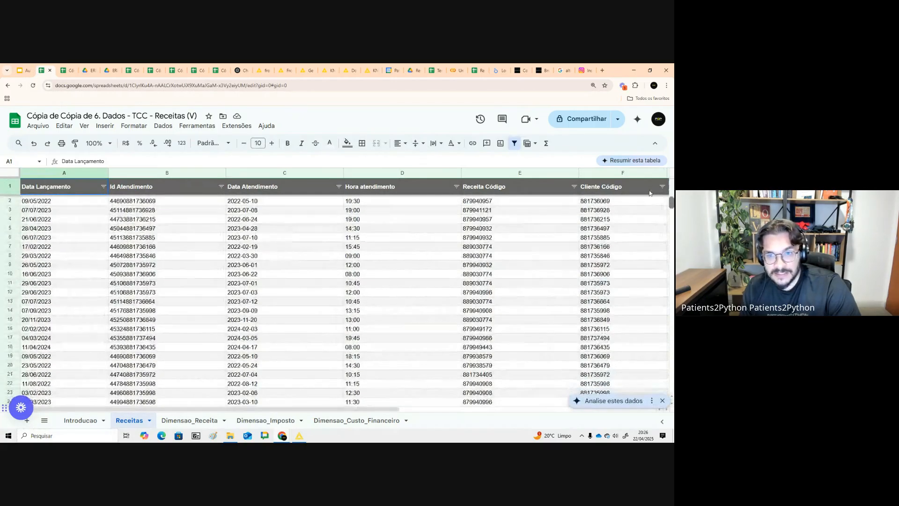
{"action": "left_click_drag", "start_coordinate": [75, 186], "coordinate": [103, 370]}
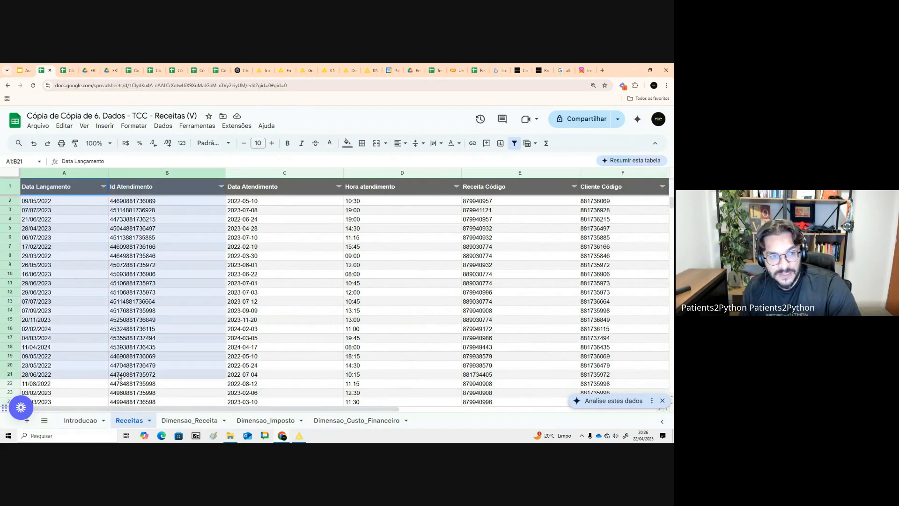
{"action": "scroll", "coordinate": [401, 208], "scroll_direction": "right", "scroll_amount": 5}
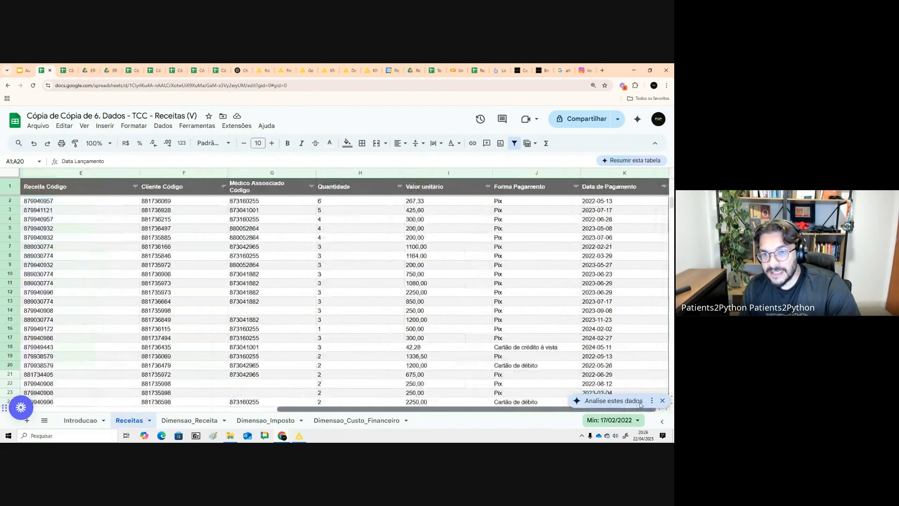
{"action": "left_click_drag", "start_coordinate": [328, 201], "coordinate": [469, 311]}
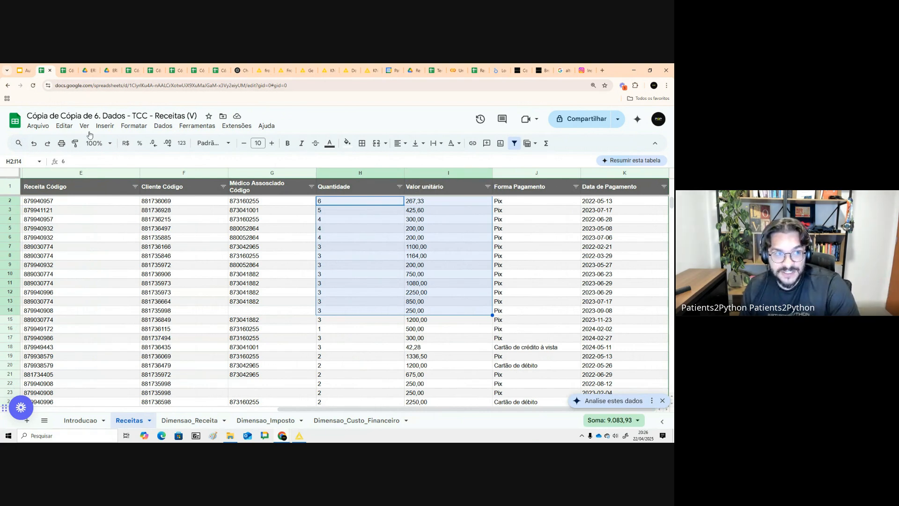
{"action": "left_click", "coordinate": [28, 69]}
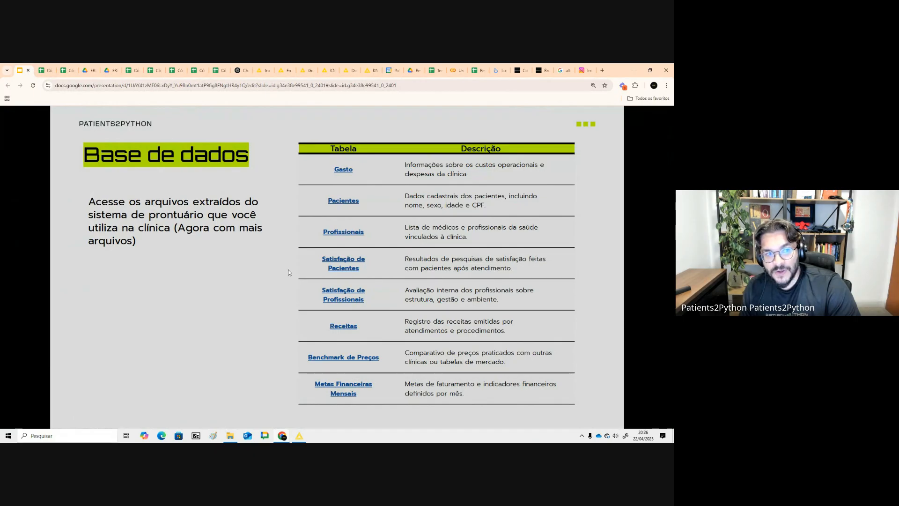
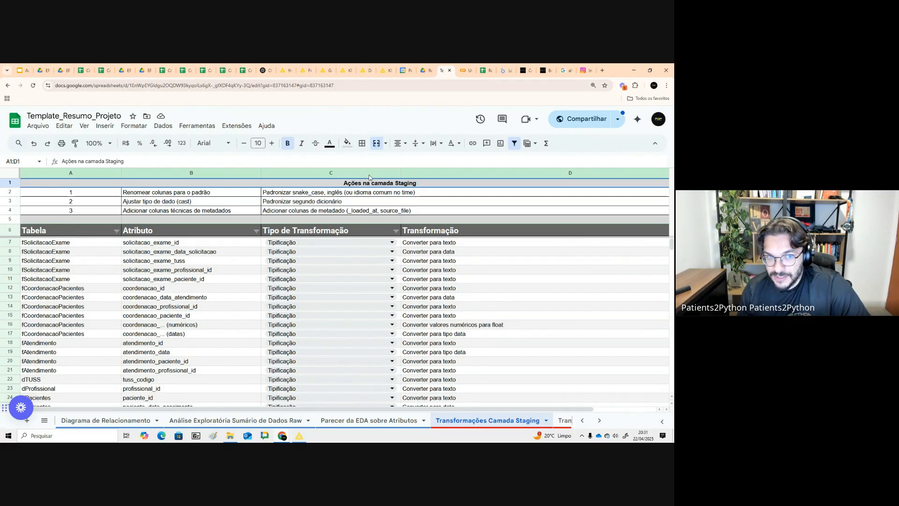
- Browse the presentation's transformation and small-project slides, then return to the KNIME workflow
{"action": "left_click", "coordinate": [21, 71]}
{"action": "scroll", "coordinate": [51, 281], "scroll_direction": "down", "scroll_amount": 2}
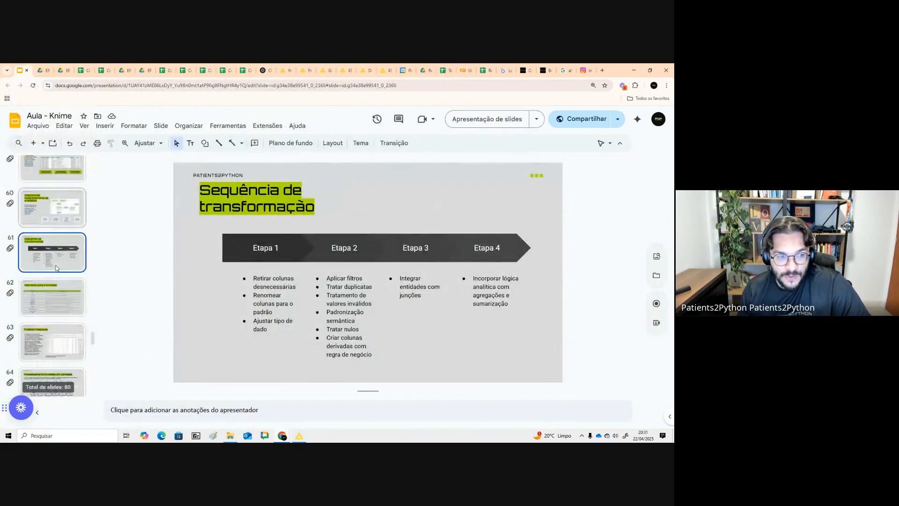
{"action": "left_click", "coordinate": [51, 317]}
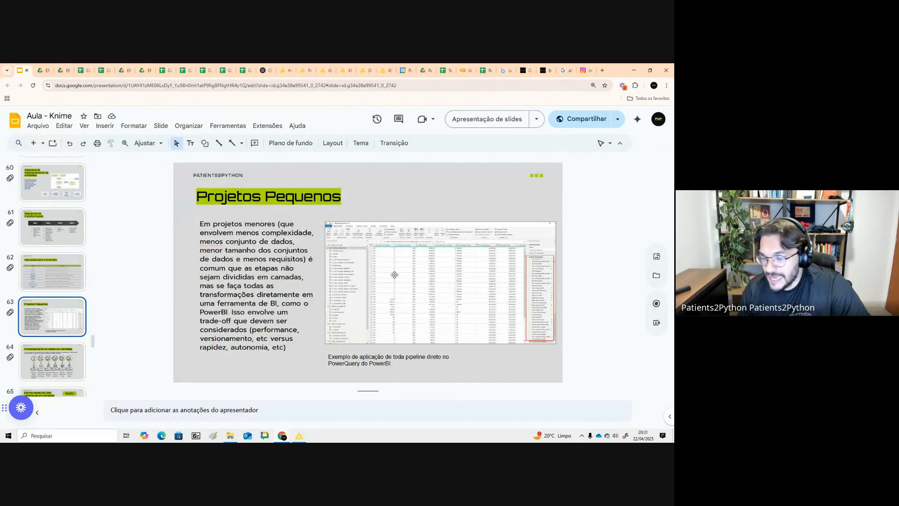
{"action": "left_click", "coordinate": [63, 237]}
{"action": "left_click", "coordinate": [300, 437]}
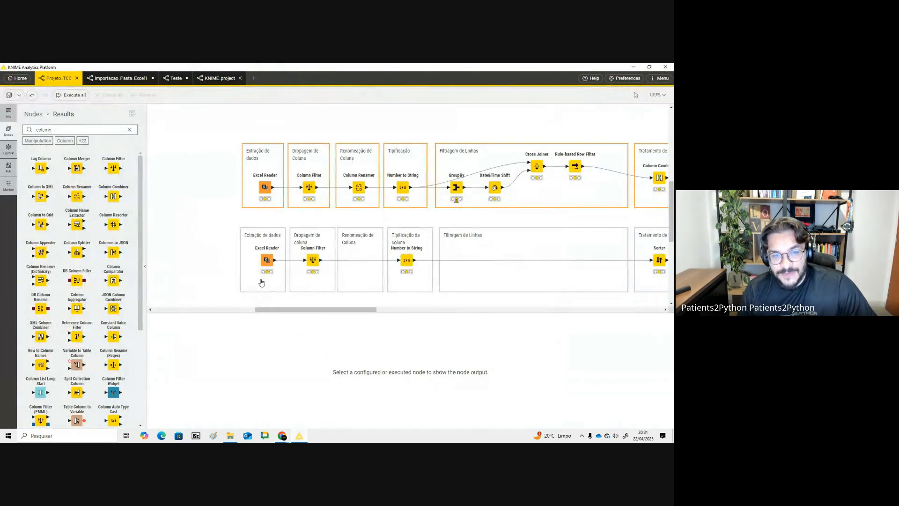
- Review the Dados requeridos column on the Perguntas para os dados slide, then return to KNIME
{"action": "mouse_move", "coordinate": [228, 138]}
{"action": "left_mouse_down"}
{"action": "mouse_move", "coordinate": [284, 195]}
{"action": "mouse_move", "coordinate": [273, 210]}
{"action": "left_mouse_up"}
{"action": "left_click", "coordinate": [212, 203]}
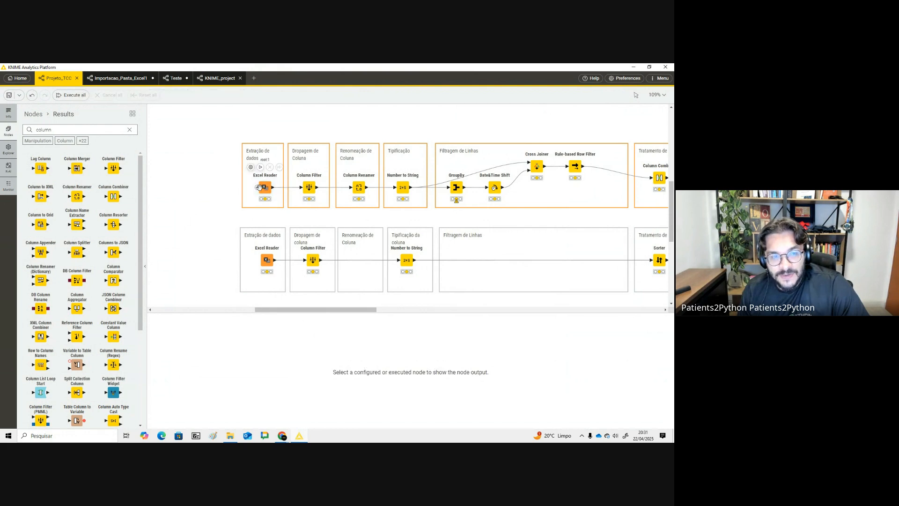
{"action": "key", "text": "alt+Tab"}
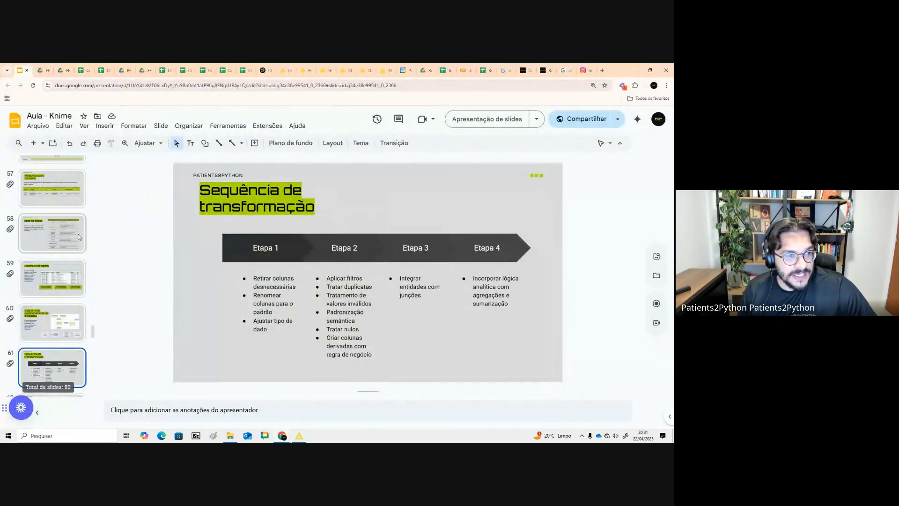
{"action": "left_click", "coordinate": [51, 188]}
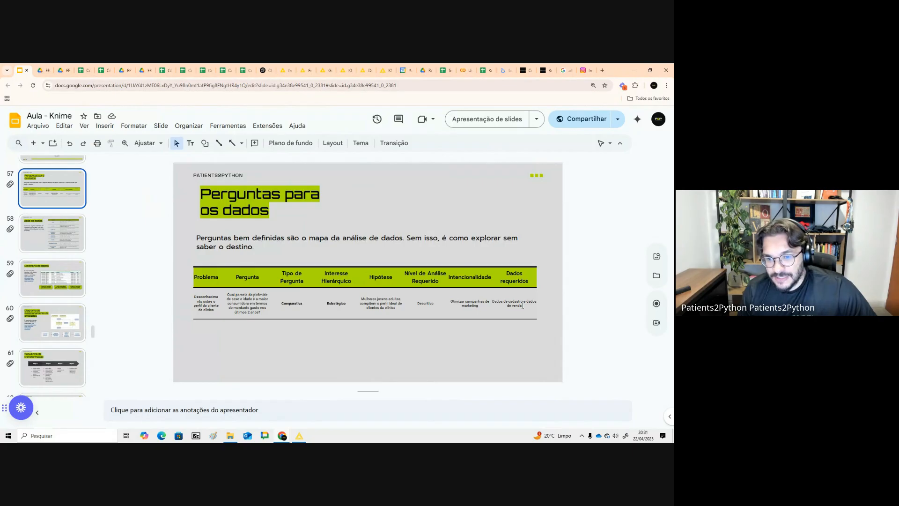
{"action": "left_click", "coordinate": [526, 305]}
{"action": "key", "text": "alt+Tab"}
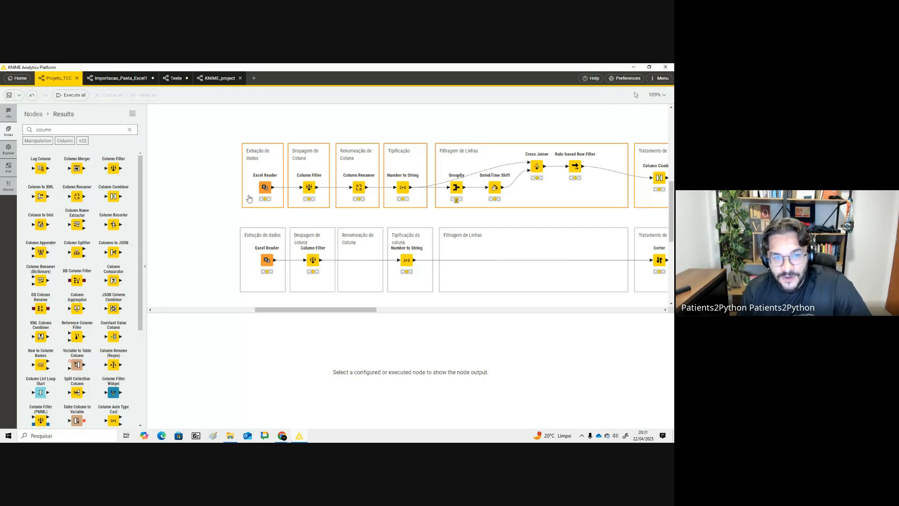
- Execute the Excel Reader node in the Extração de dados group and view its output table
{"action": "left_click", "coordinate": [264, 187]}
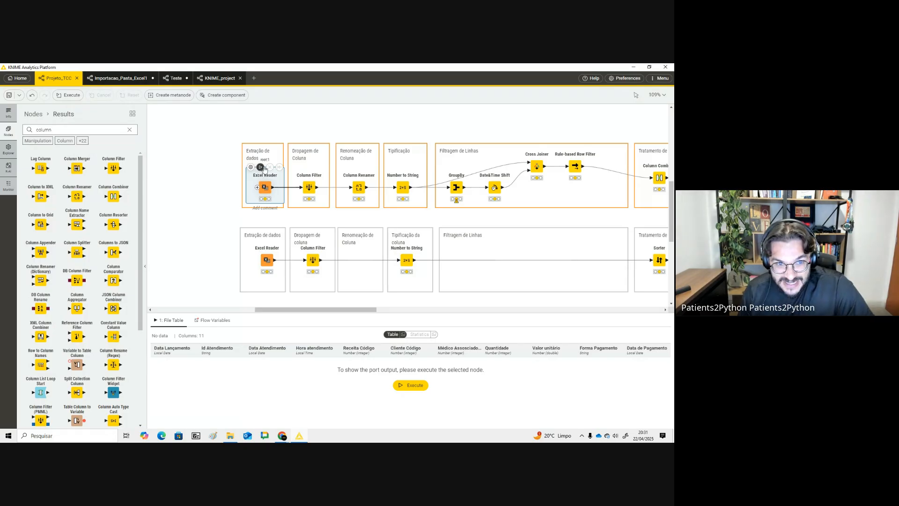
{"action": "left_click", "coordinate": [260, 167]}
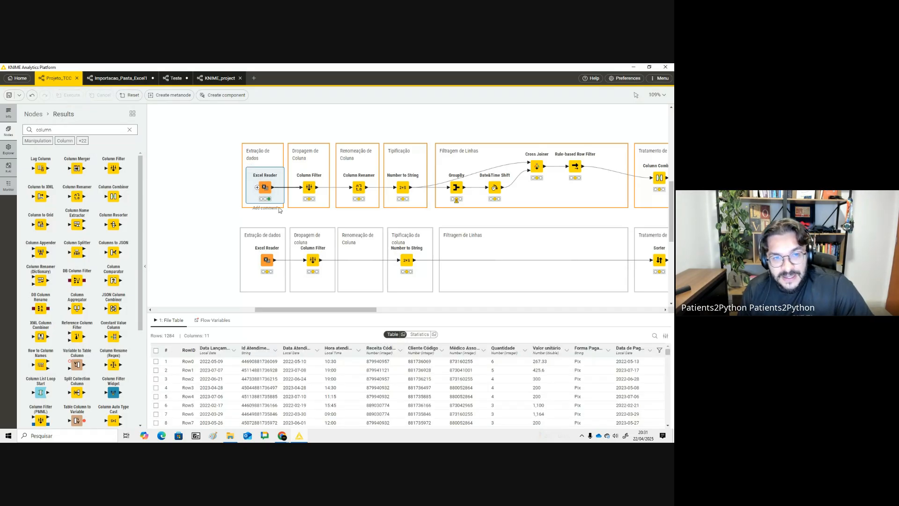
{"action": "left_click", "coordinate": [209, 181]}
{"action": "left_click", "coordinate": [264, 187]}
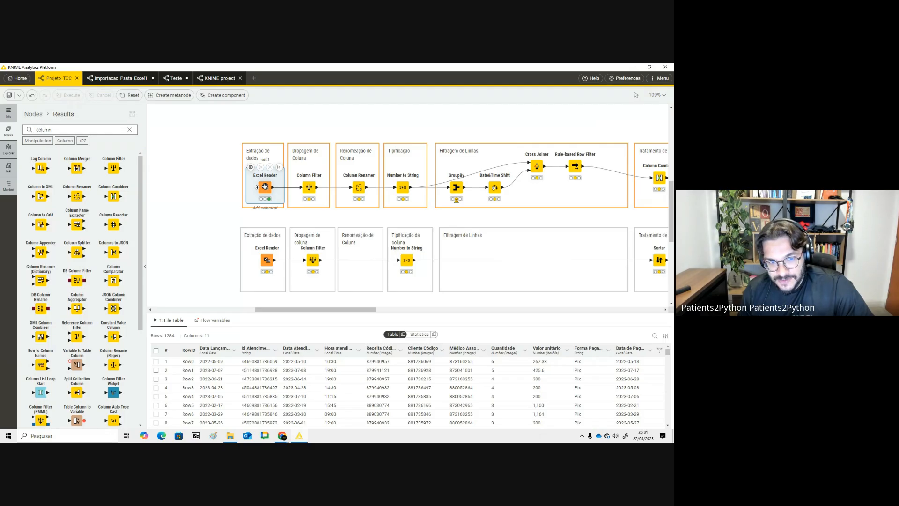
- Configure the Column Filter to keep Data Lançamento, Id Atendimento, Hora atendimento, Receita Código, Médico Associado Código, Forma Pagamento and Data de Pagamento
{"action": "left_click", "coordinate": [308, 187]}
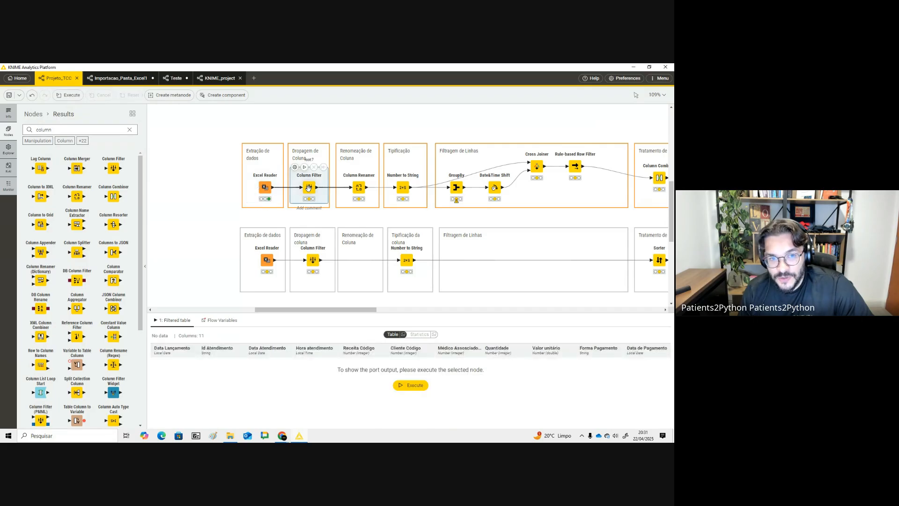
{"action": "left_click", "coordinate": [295, 167]}
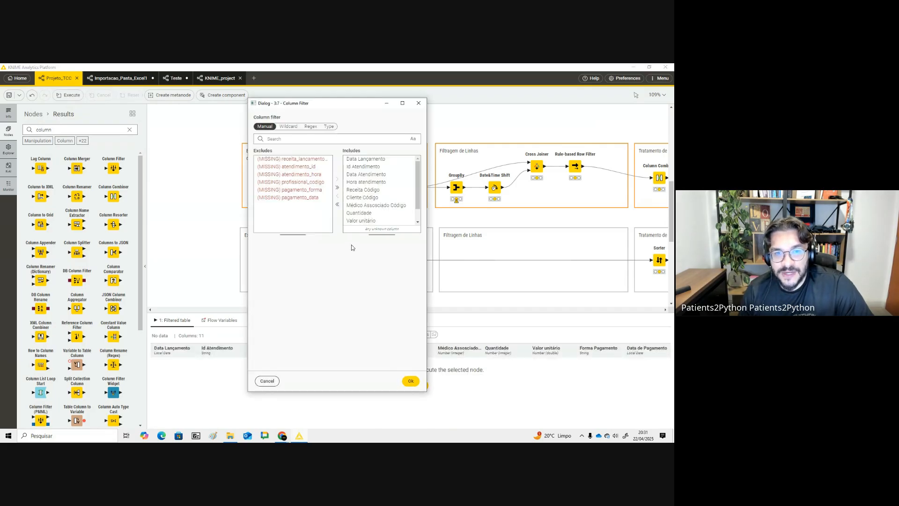
{"action": "double_click", "coordinate": [395, 160]}
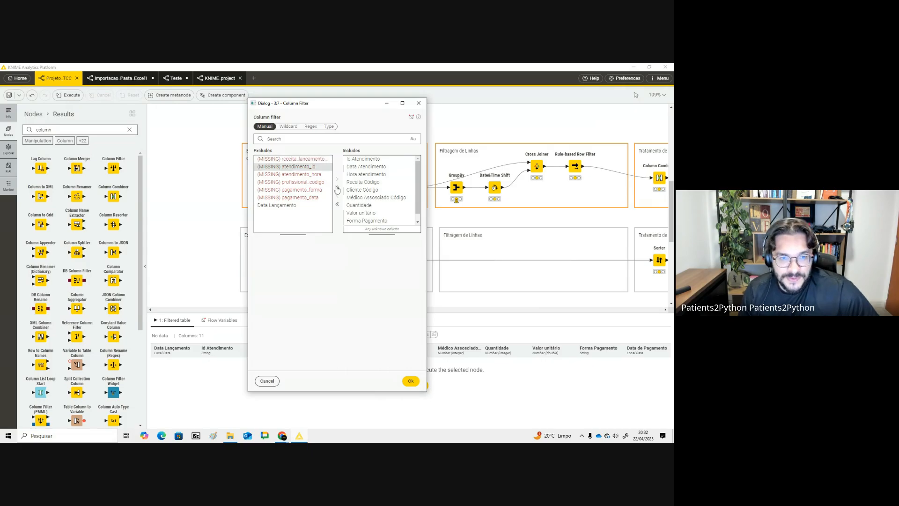
{"action": "left_click", "coordinate": [337, 205]}
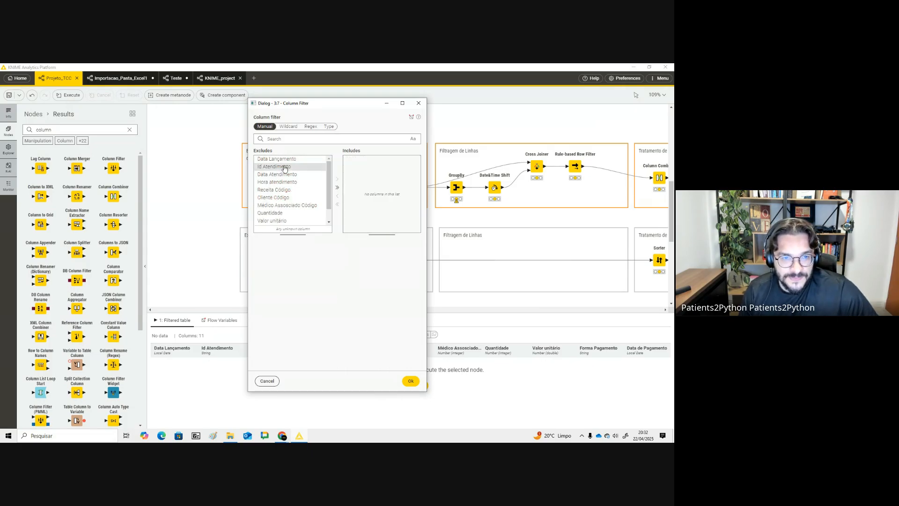
{"action": "double_click", "coordinate": [306, 161]}
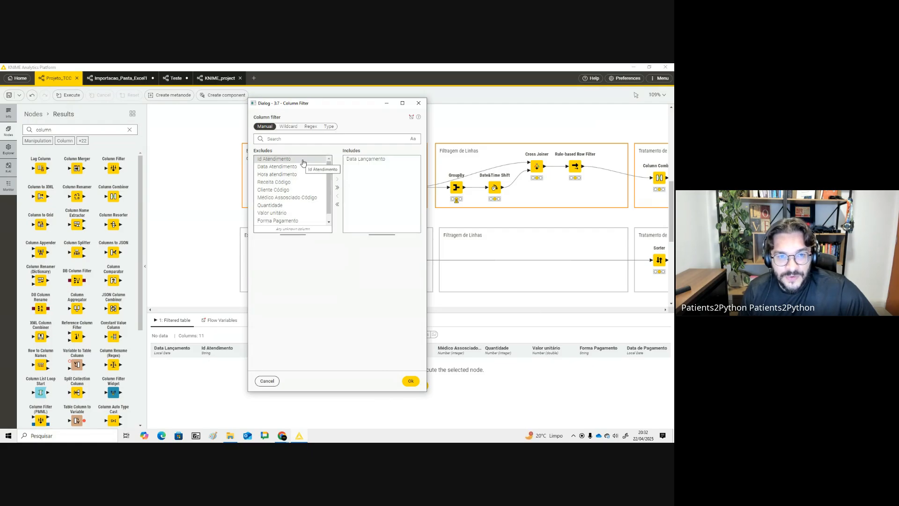
{"action": "double_click", "coordinate": [302, 161]}
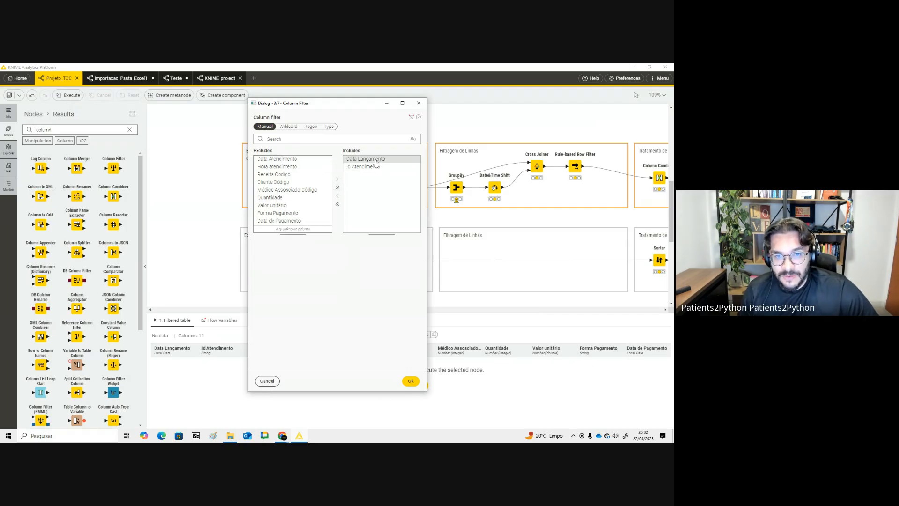
{"action": "double_click", "coordinate": [307, 166]}
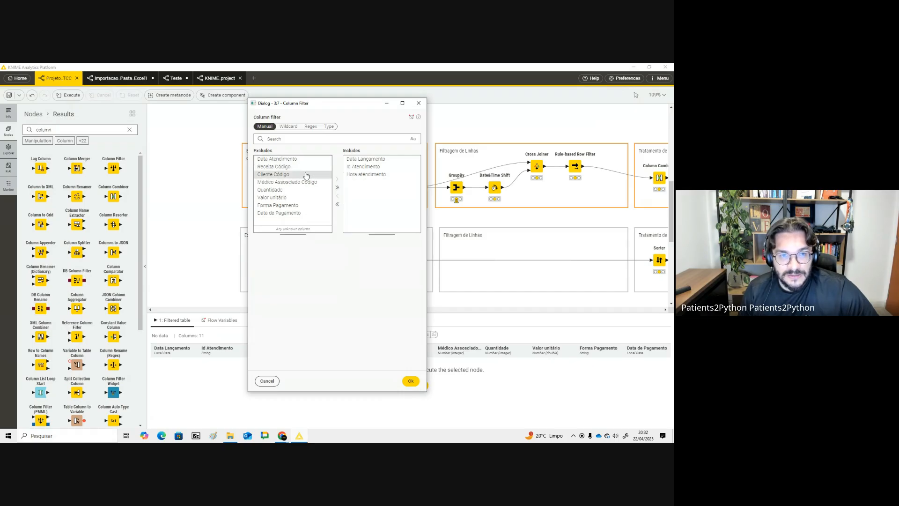
{"action": "double_click", "coordinate": [306, 167]}
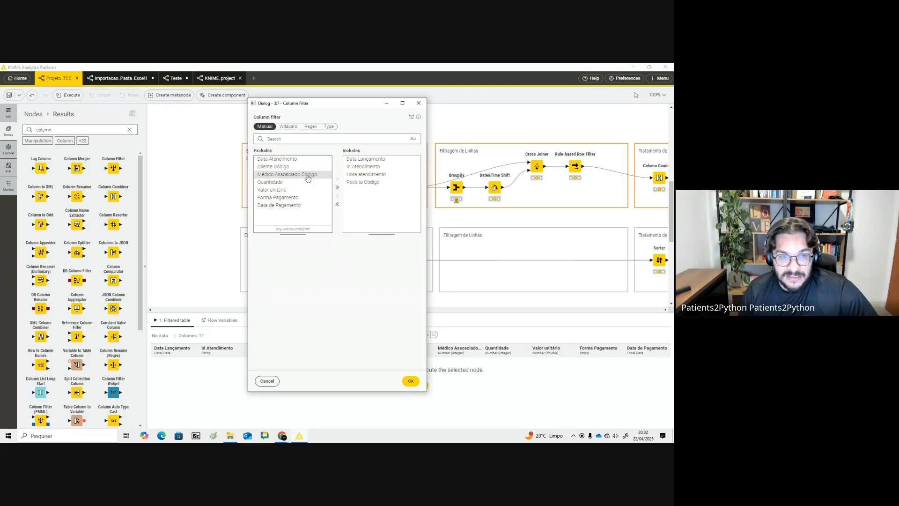
{"action": "double_click", "coordinate": [308, 175]}
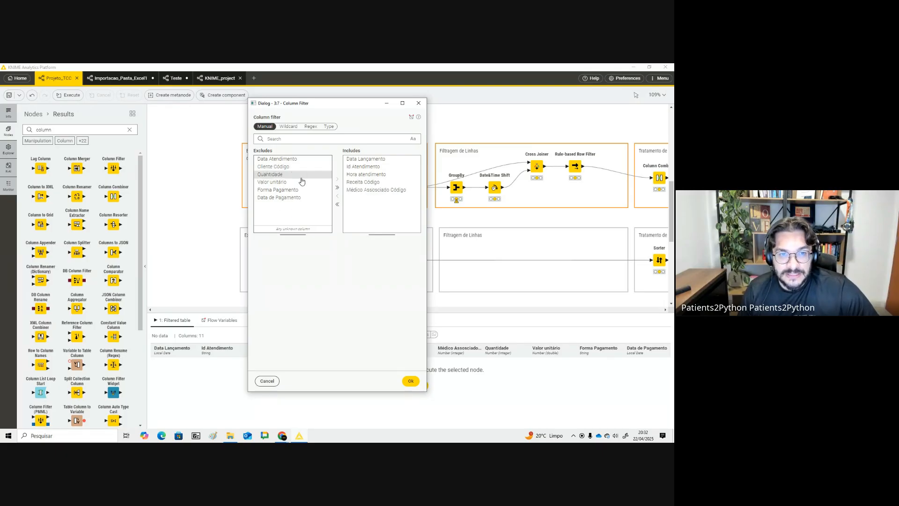
{"action": "double_click", "coordinate": [306, 191]}
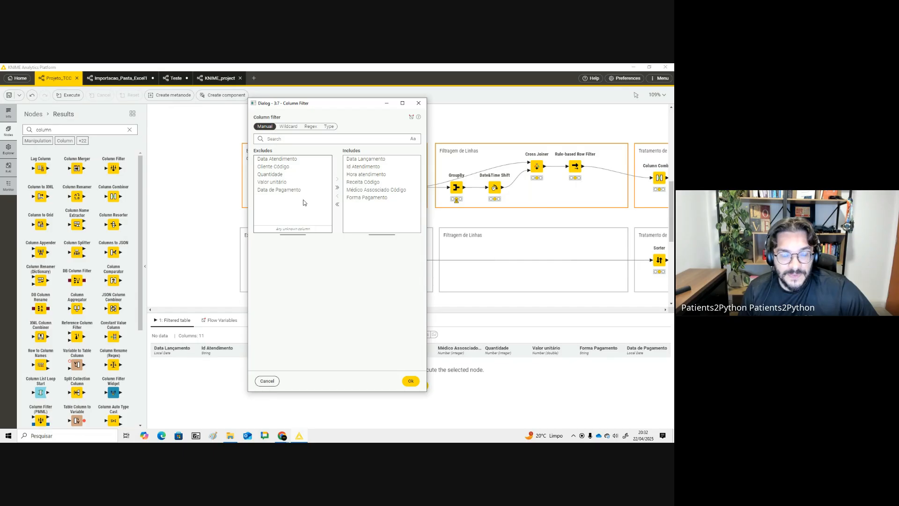
{"action": "double_click", "coordinate": [300, 190]}
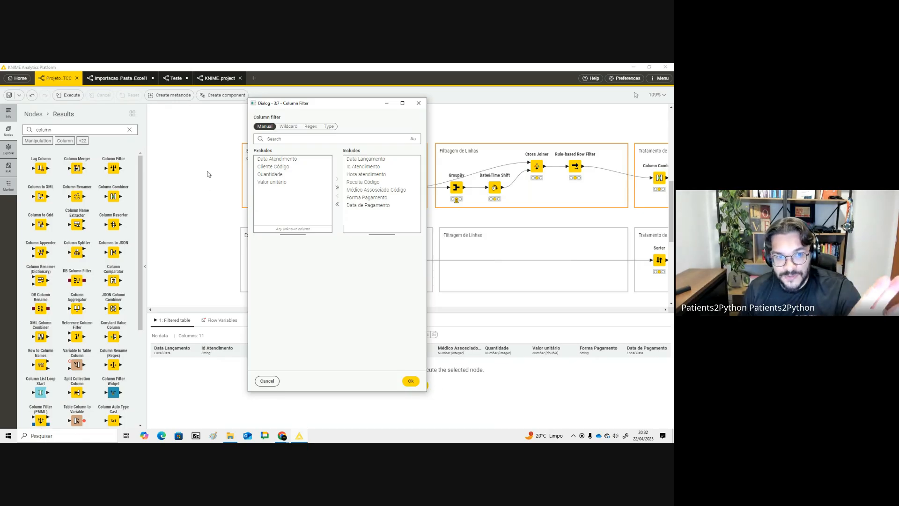
{"action": "left_click", "coordinate": [411, 381]}
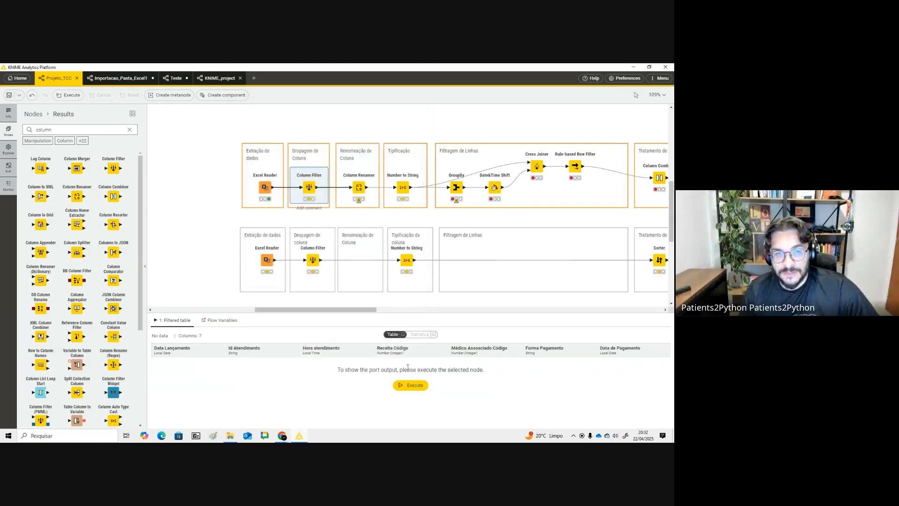
- Execute the Column Filter node and compare its output with the Excel Reader's table
{"action": "mouse_move", "coordinate": [302, 169]}
{"action": "left_click", "coordinate": [265, 186]}
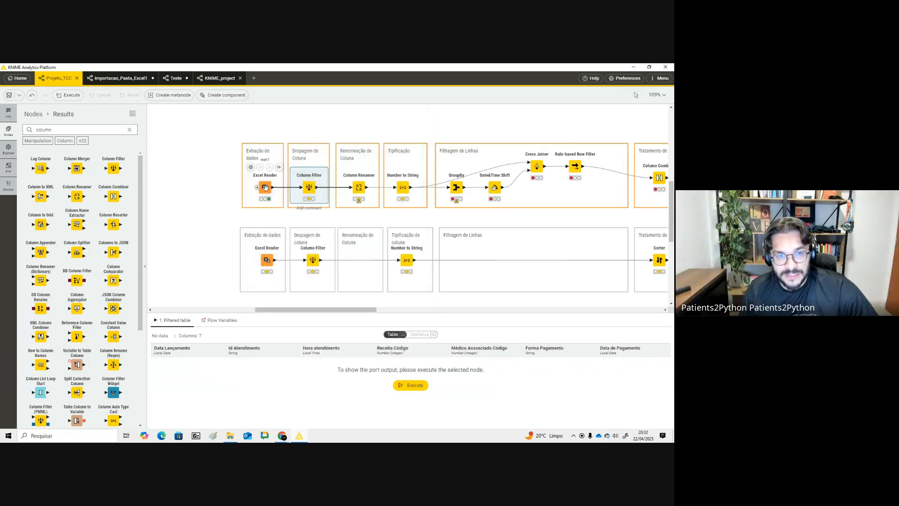
{"action": "left_click", "coordinate": [309, 186]}
{"action": "left_click", "coordinate": [304, 167]}
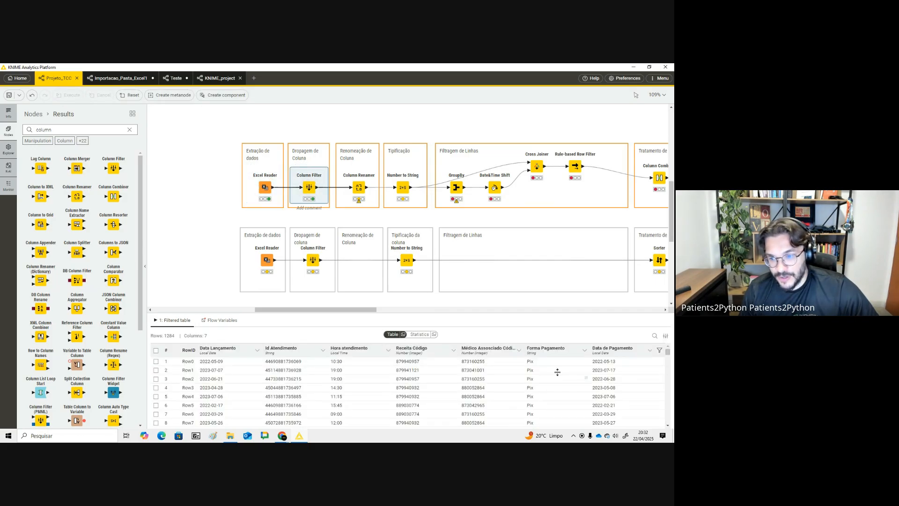
- Reconfigure the Column Filter to keep only Data Atendimento, Cliente Código, Quantidade and Valor unitário, then execute it
{"action": "left_click", "coordinate": [265, 187]}
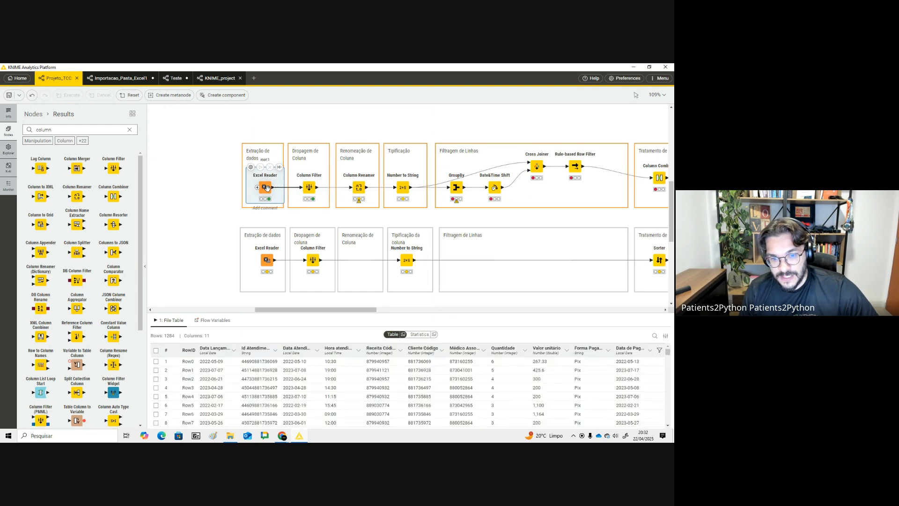
{"action": "left_click", "coordinate": [308, 188]}
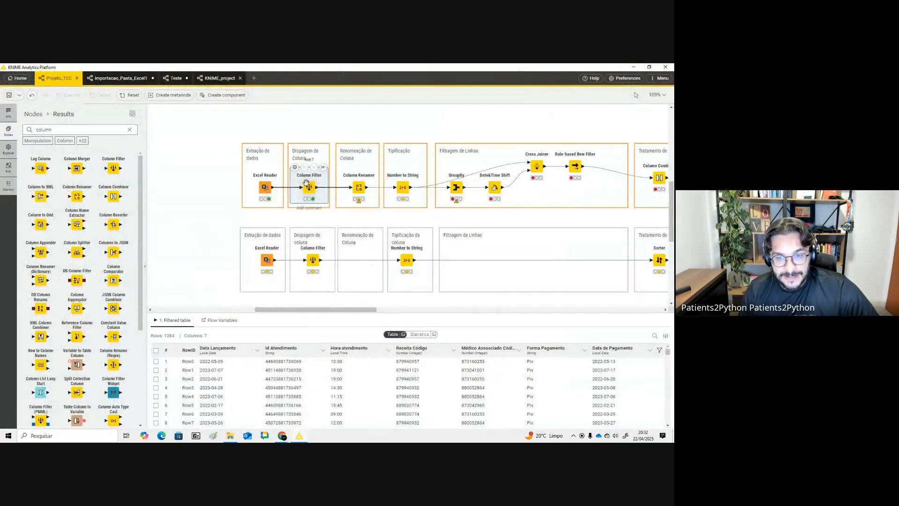
{"action": "left_click", "coordinate": [295, 167]}
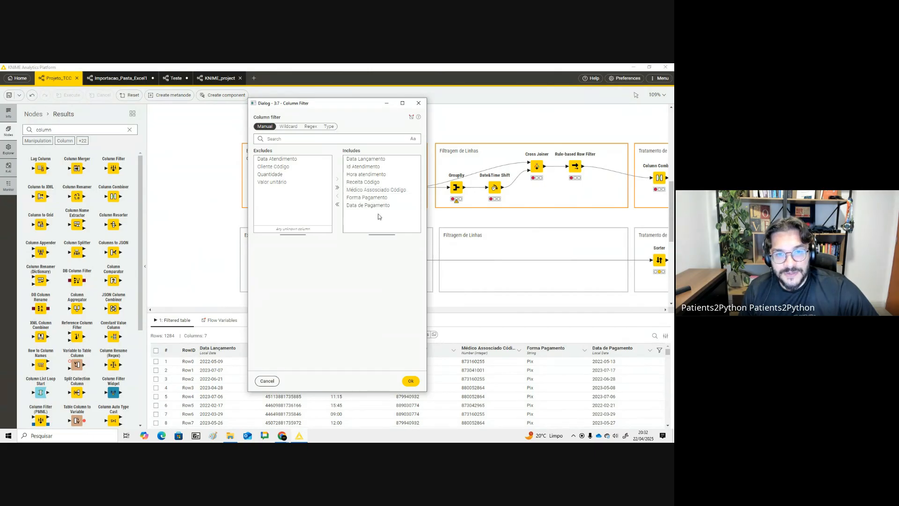
{"action": "left_click", "coordinate": [336, 205]}
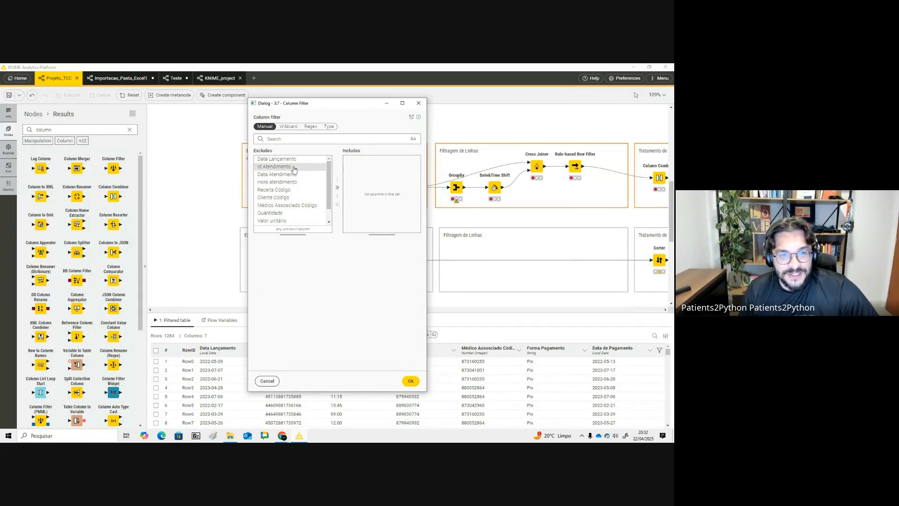
{"action": "double_click", "coordinate": [299, 174]}
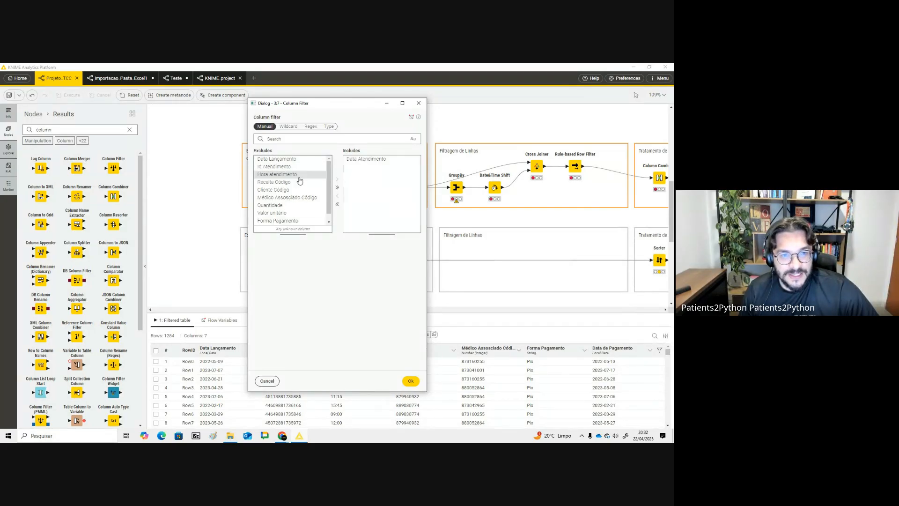
{"action": "left_click", "coordinate": [300, 183]}
{"action": "double_click", "coordinate": [300, 189]}
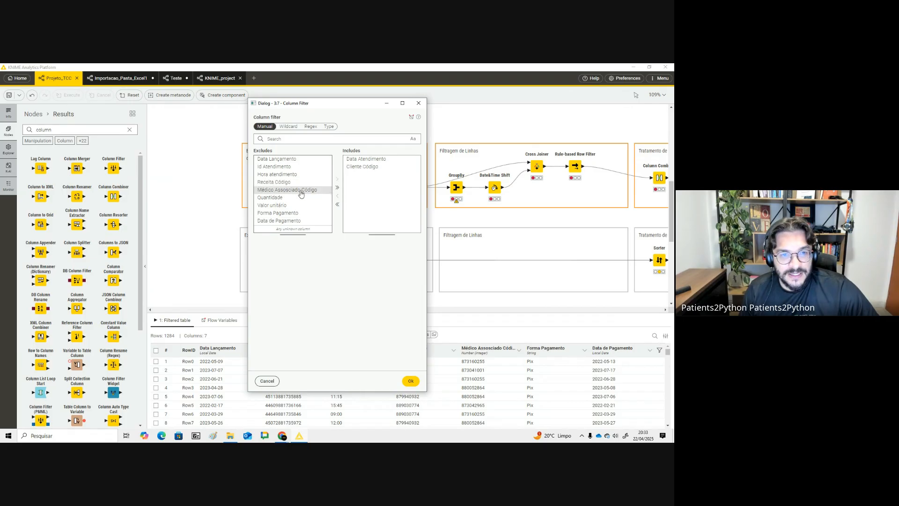
{"action": "double_click", "coordinate": [299, 197]}
{"action": "left_click", "coordinate": [299, 201]}
{"action": "double_click", "coordinate": [299, 197]}
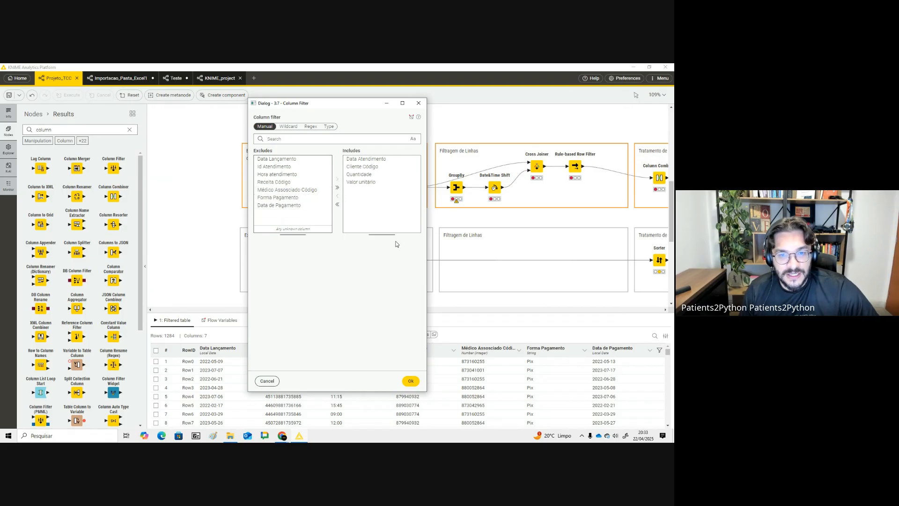
{"action": "left_click", "coordinate": [411, 380]}
{"action": "left_click", "coordinate": [305, 167]}
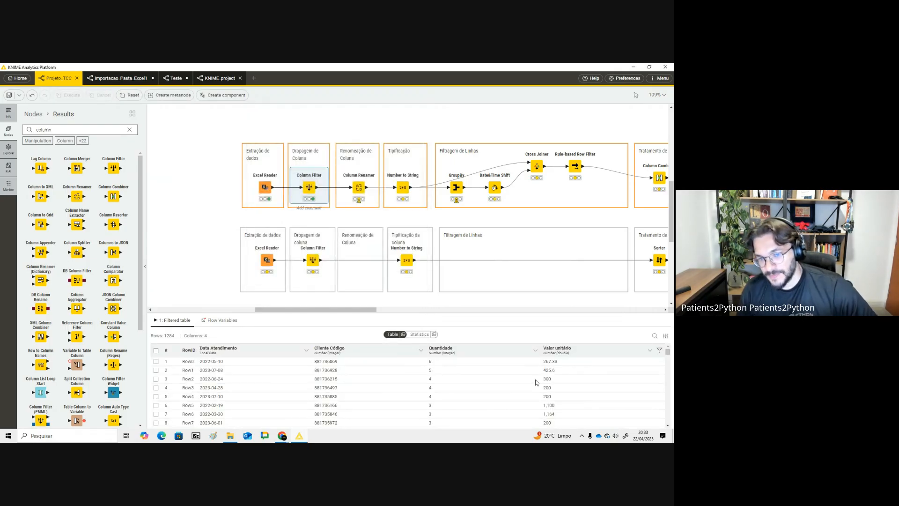
- Review the Etapa 1 tasks on the Sequência de transformação slide, highlighting the column-renaming item
{"action": "key", "text": "alt+Tab"}
{"action": "key", "text": "Down"}
{"action": "key", "text": "Down"}
{"action": "key", "text": "Down"}
{"action": "key", "text": "Down"}
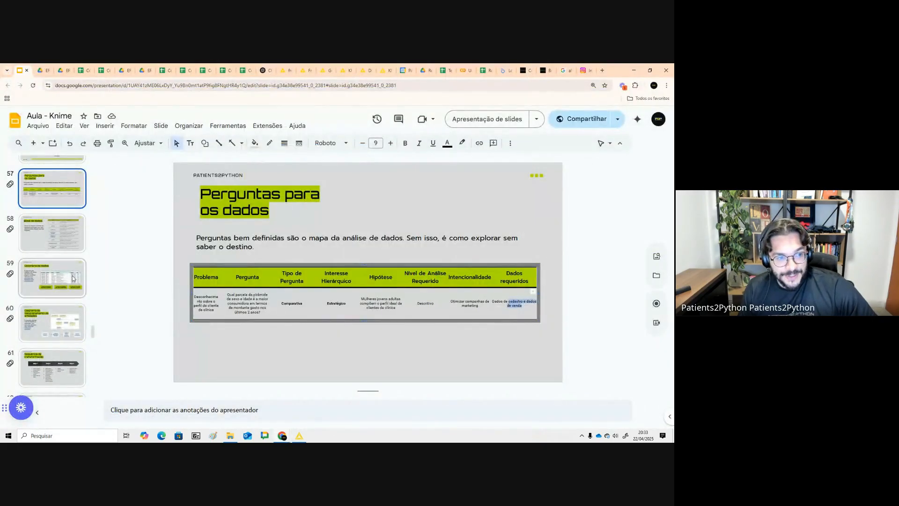
{"action": "left_click_drag", "start_coordinate": [254, 278], "coordinate": [280, 311]}
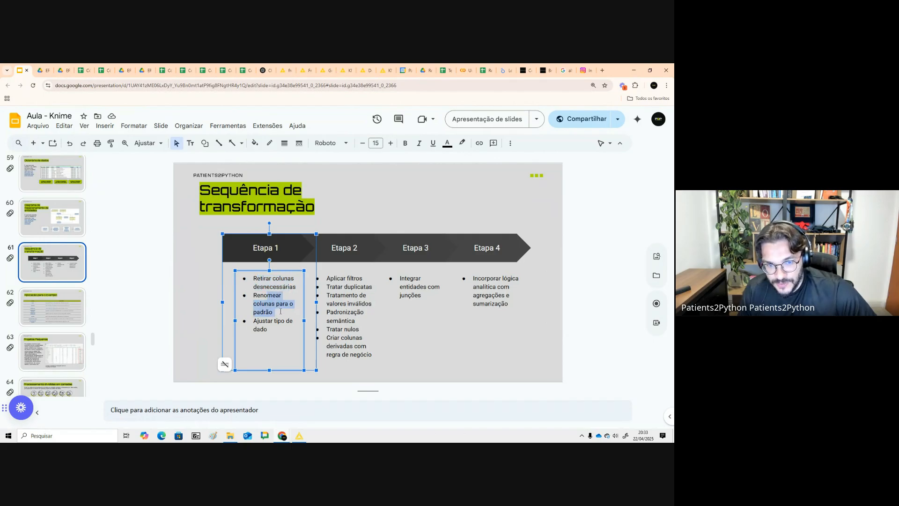
- Open the Column Renamer configuration and delete the missing-column rows, keeping Data Atendimento renamed to atendimento_data
{"action": "key", "text": "alt+Tab"}
{"action": "left_click", "coordinate": [358, 188]}
{"action": "left_click", "coordinate": [292, 127]}
{"action": "left_click", "coordinate": [359, 187]}
{"action": "double_click", "coordinate": [357, 185]}
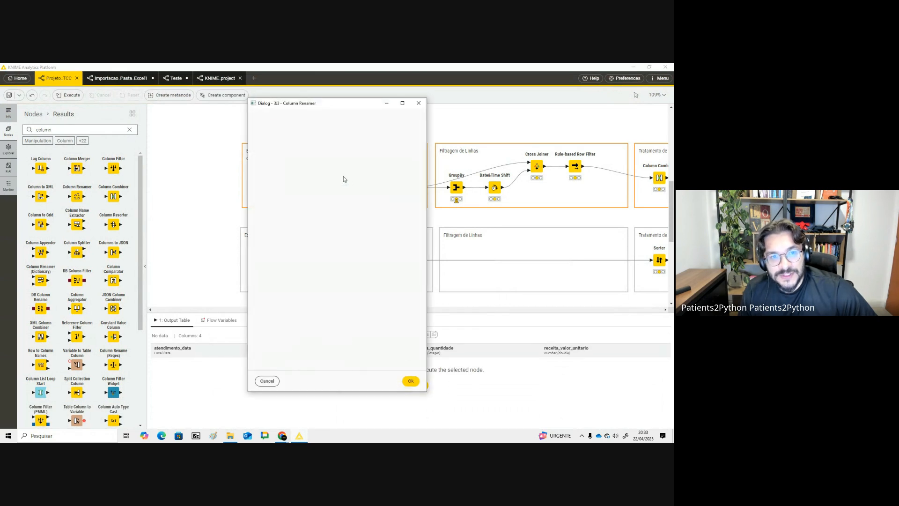
{"action": "left_click", "coordinate": [419, 103]}
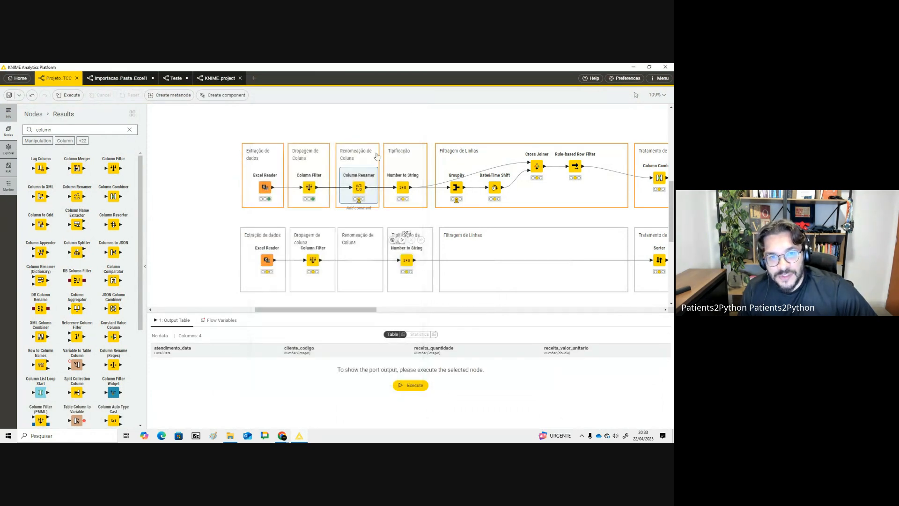
{"action": "double_click", "coordinate": [358, 185]}
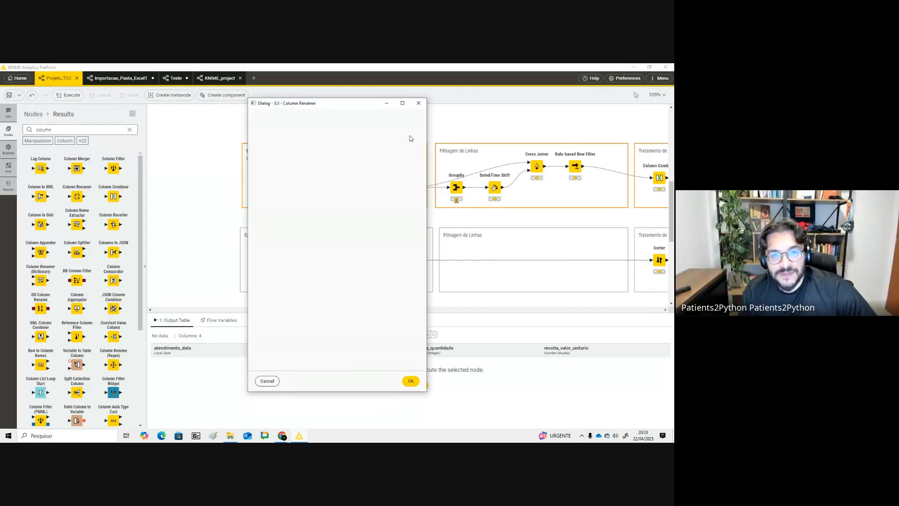
{"action": "left_click", "coordinate": [410, 131]}
{"action": "left_click", "coordinate": [410, 130]}
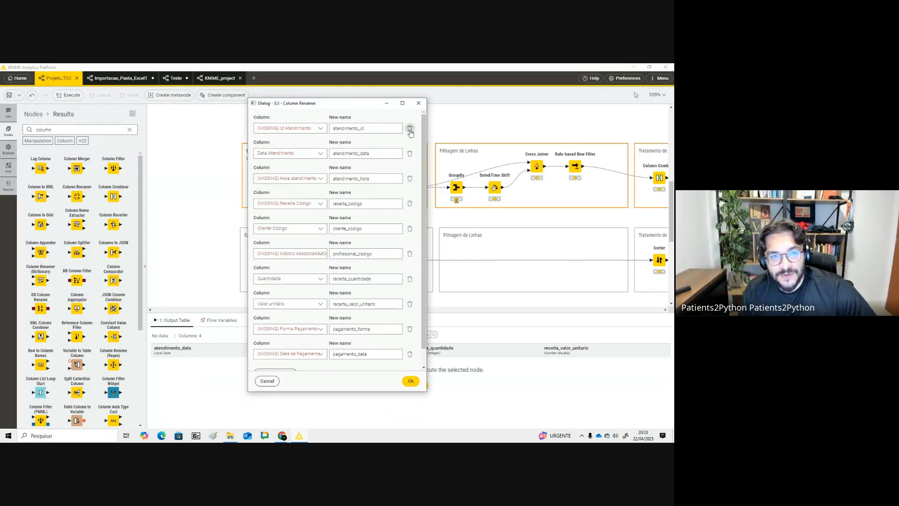
{"action": "left_click", "coordinate": [415, 129]}
{"action": "left_click", "coordinate": [415, 128]}
{"action": "left_click", "coordinate": [416, 128]}
{"action": "left_click", "coordinate": [416, 128]}
{"action": "left_click", "coordinate": [416, 128]}
{"action": "left_click", "coordinate": [416, 128]}
{"action": "left_click", "coordinate": [415, 128]}
{"action": "left_click", "coordinate": [416, 129]}
{"action": "left_click", "coordinate": [415, 129]}
{"action": "left_click", "coordinate": [274, 120]}
{"action": "left_click", "coordinate": [302, 130]}
{"action": "left_click", "coordinate": [276, 136]}
{"action": "left_click", "coordinate": [370, 128]}
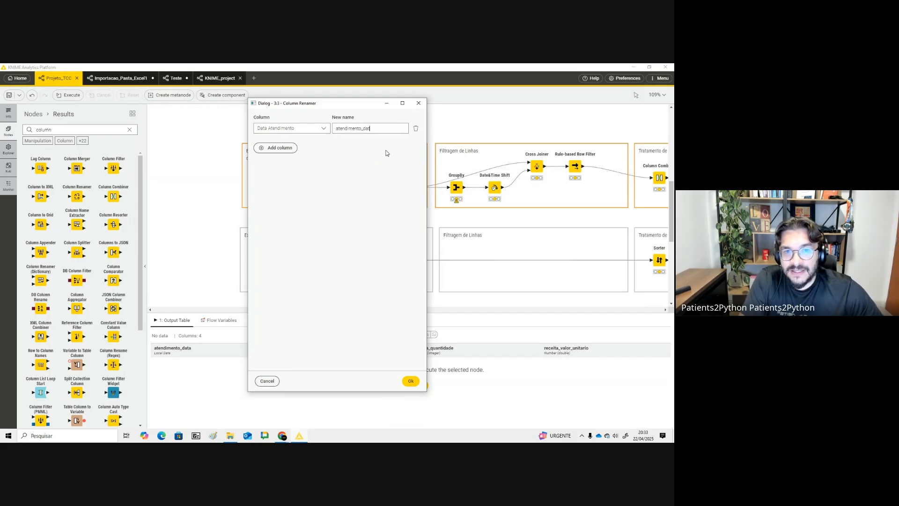
- Add a rename row mapping Cliente Código to cliente_codigo
{"action": "left_click", "coordinate": [275, 148]}
{"action": "left_click", "coordinate": [286, 154]}
{"action": "left_click", "coordinate": [291, 169]}
{"action": "left_click", "coordinate": [349, 155]}
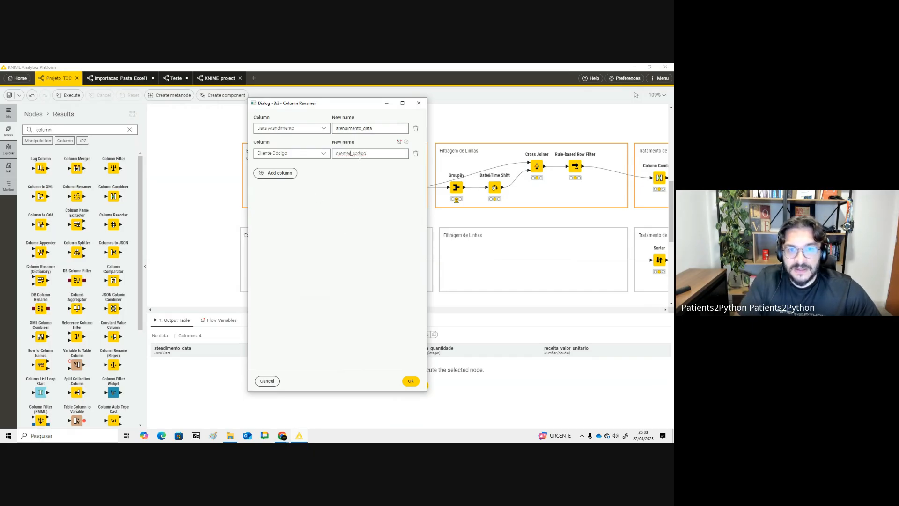
- Add rows renaming Quantidade to receita_quantidade and Valor unitário to receita_valor_unitario, then apply the Column Renamer settings
{"action": "left_click", "coordinate": [277, 173]}
{"action": "left_click", "coordinate": [291, 179]}
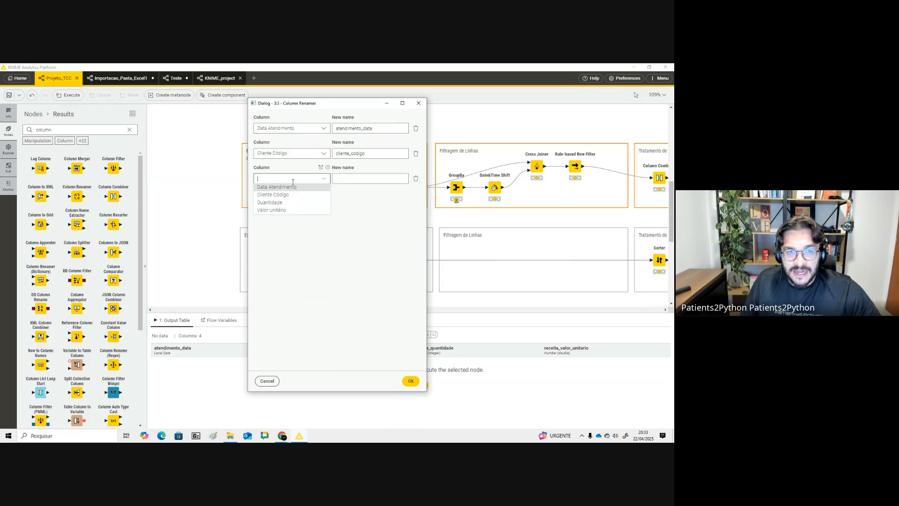
{"action": "left_click", "coordinate": [297, 208]}
{"action": "left_click", "coordinate": [364, 179]}
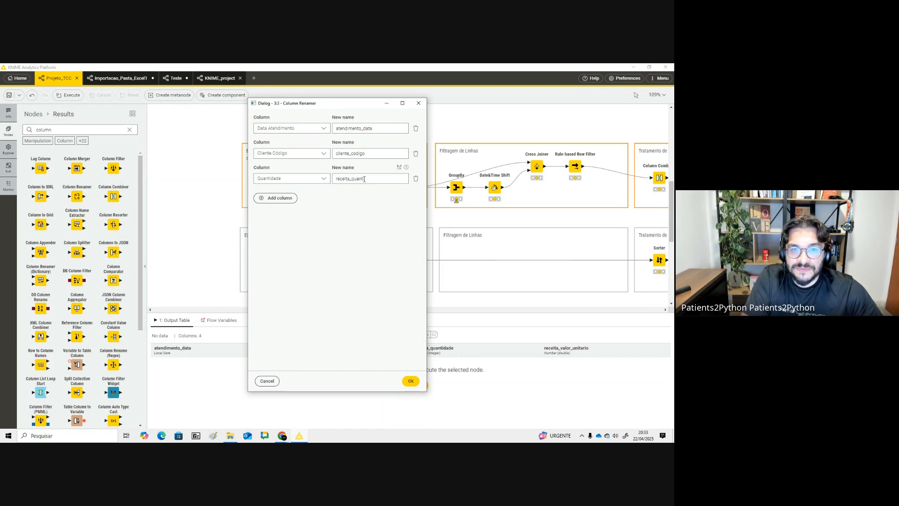
{"action": "left_click", "coordinate": [282, 198]}
{"action": "left_click", "coordinate": [284, 203]}
{"action": "left_click", "coordinate": [295, 238]}
{"action": "left_click", "coordinate": [347, 205]}
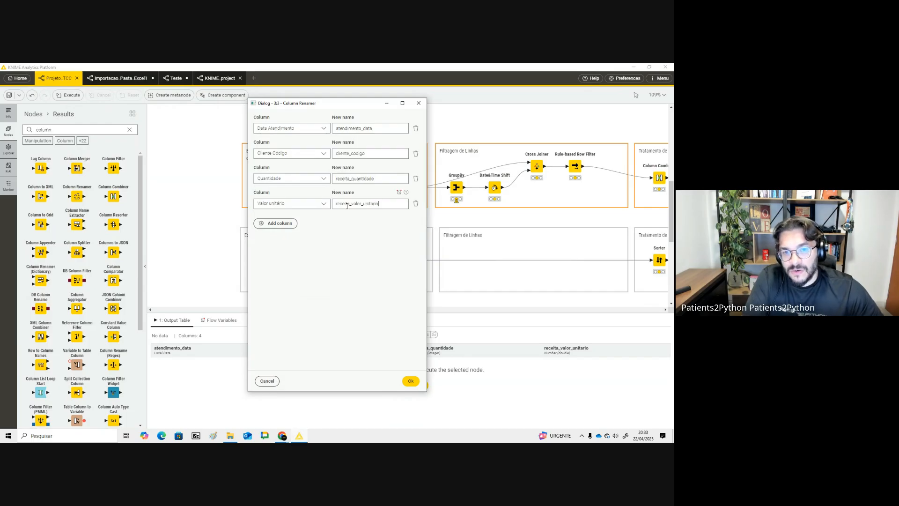
{"action": "left_click", "coordinate": [412, 381]}
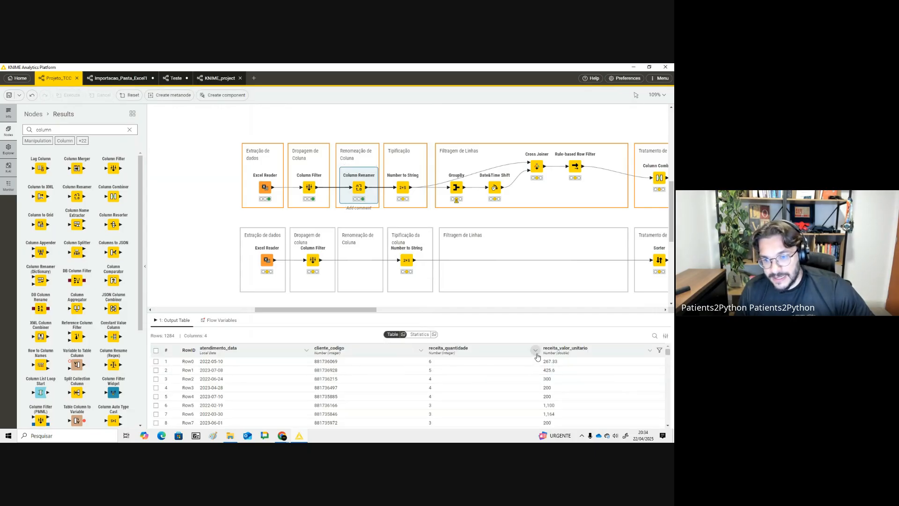
- Highlight the Ajustar tipo de dado item on the Sequência de transformação slide
{"action": "key", "text": "alt+Tab"}
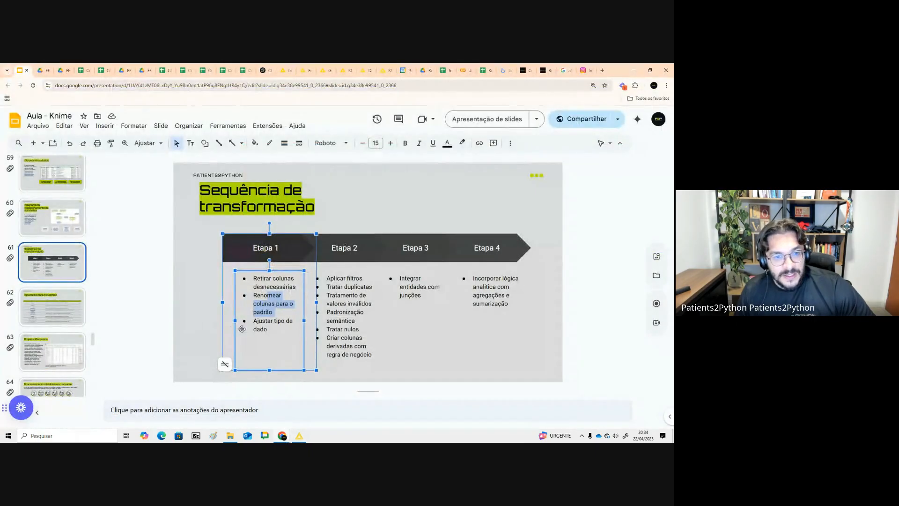
{"action": "left_click_drag", "start_coordinate": [275, 331], "coordinate": [252, 323]}
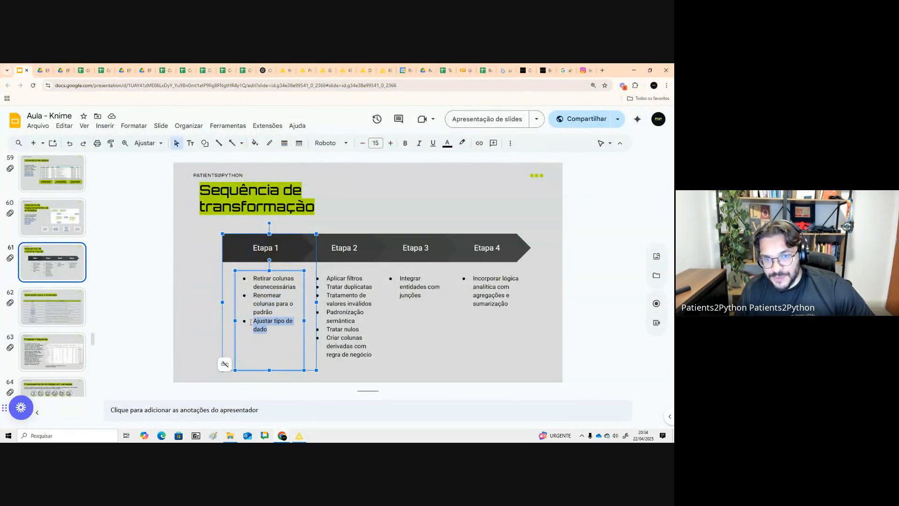
{"action": "key", "text": "alt+Tab"}
- Inspect the Number to String configuration and the Column Renamer's output table
{"action": "left_click", "coordinate": [402, 187]}
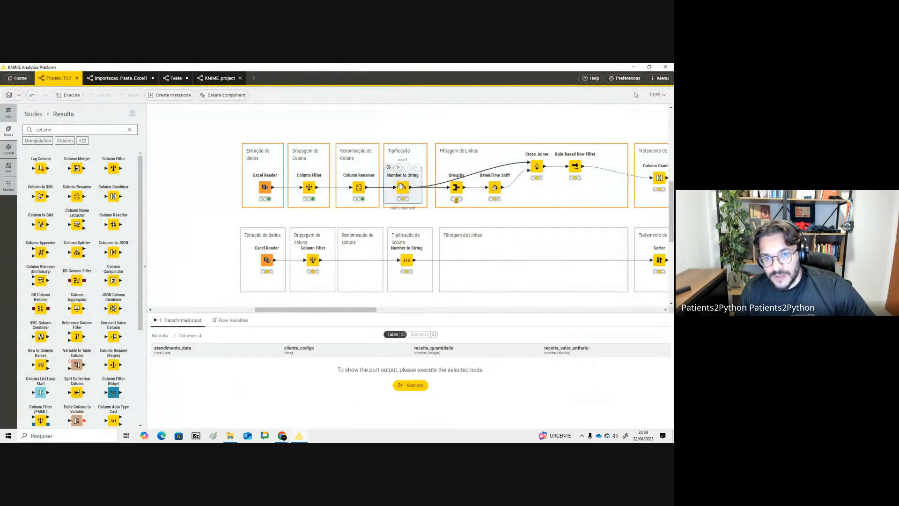
{"action": "left_click", "coordinate": [389, 168]}
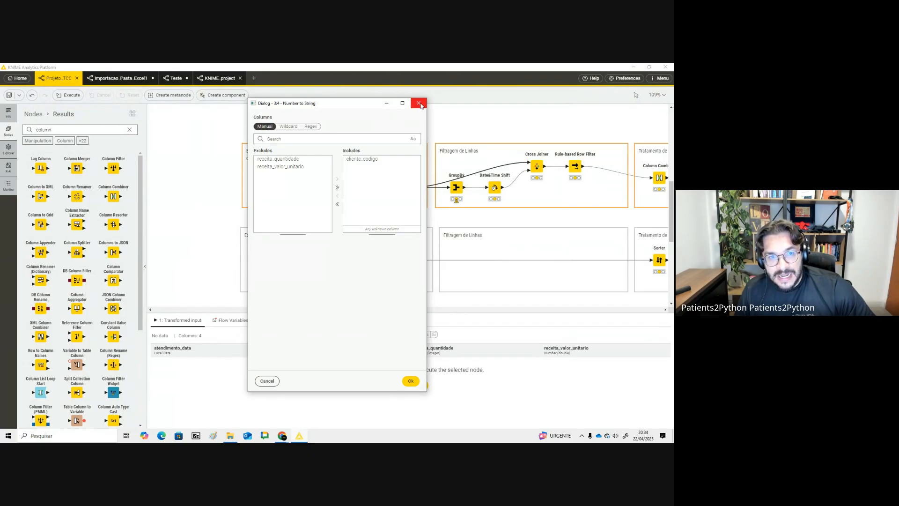
{"action": "left_click", "coordinate": [419, 103]}
{"action": "mouse_move", "coordinate": [407, 186]}
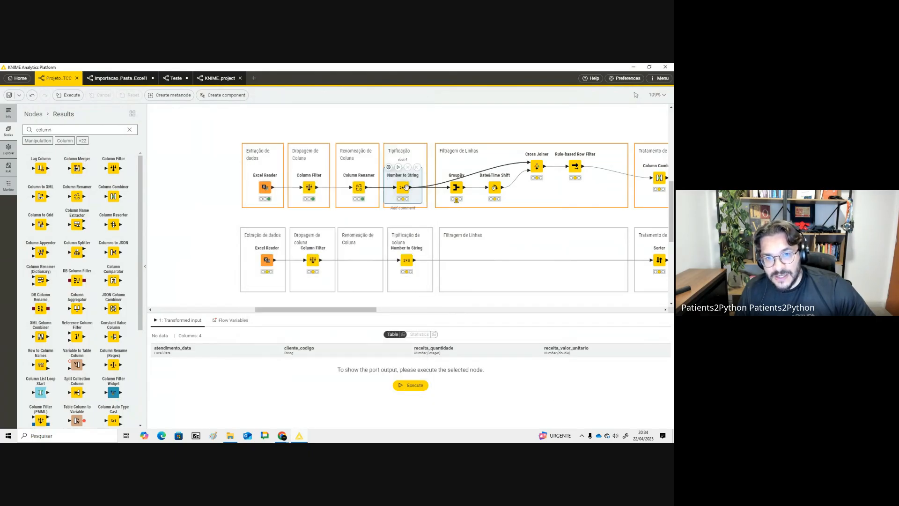
{"action": "left_click", "coordinate": [359, 187]}
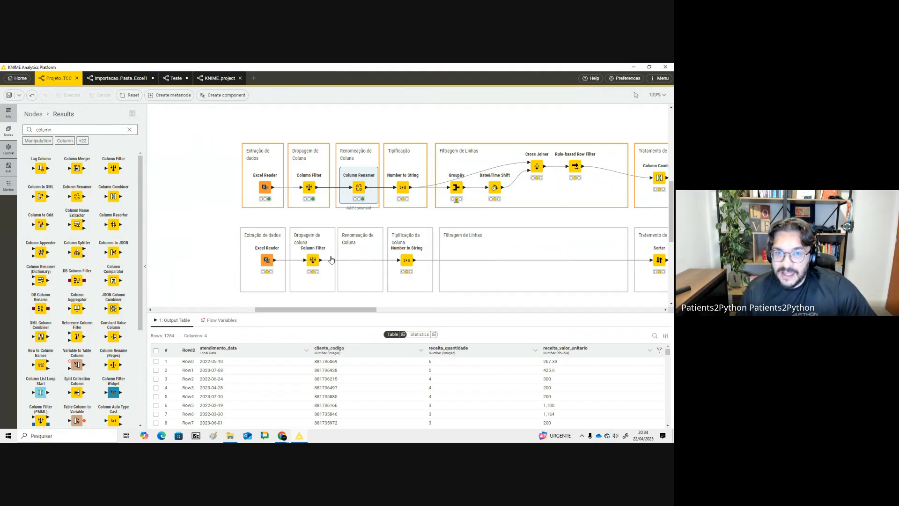
{"action": "double_click", "coordinate": [402, 185]}
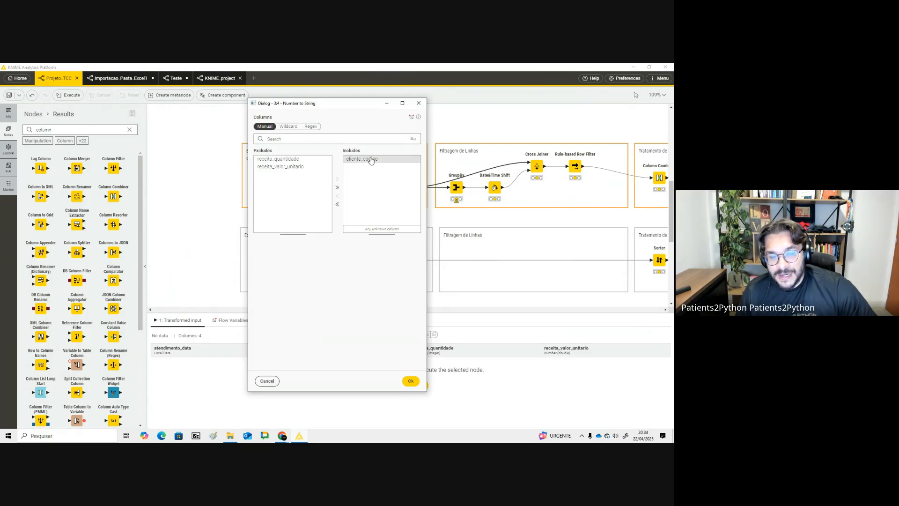
{"action": "left_click", "coordinate": [419, 103]}
- Search the node repository for rename, add a Column Renamer node to the canvas and read its description
{"action": "left_click", "coordinate": [130, 130]}
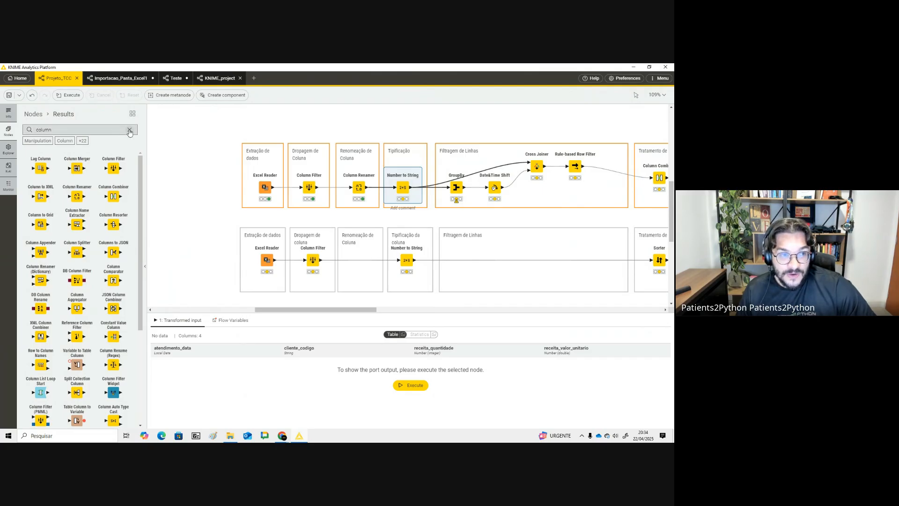
{"action": "scroll", "coordinate": [75, 143], "scroll_direction": "up", "scroll_amount": 4}
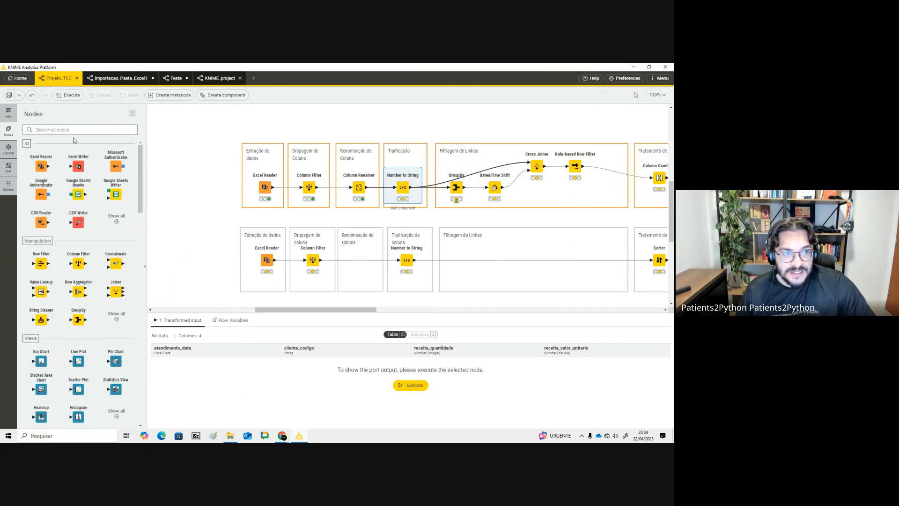
{"action": "type", "text": "re"}
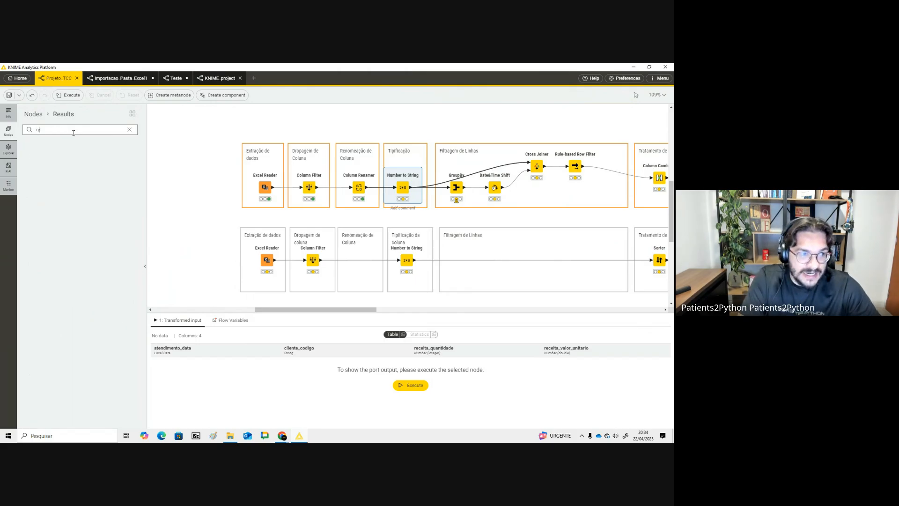
{"action": "type", "text": "name"}
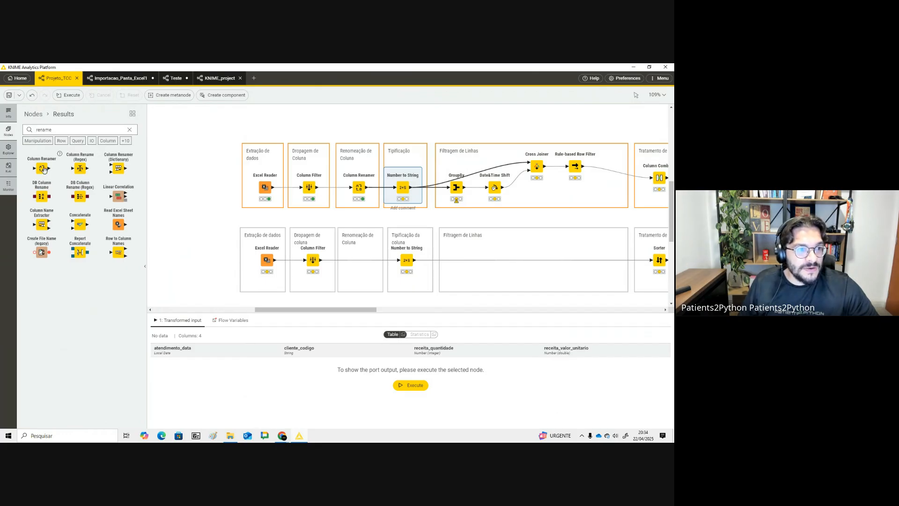
{"action": "left_click_drag", "start_coordinate": [43, 169], "coordinate": [184, 155]}
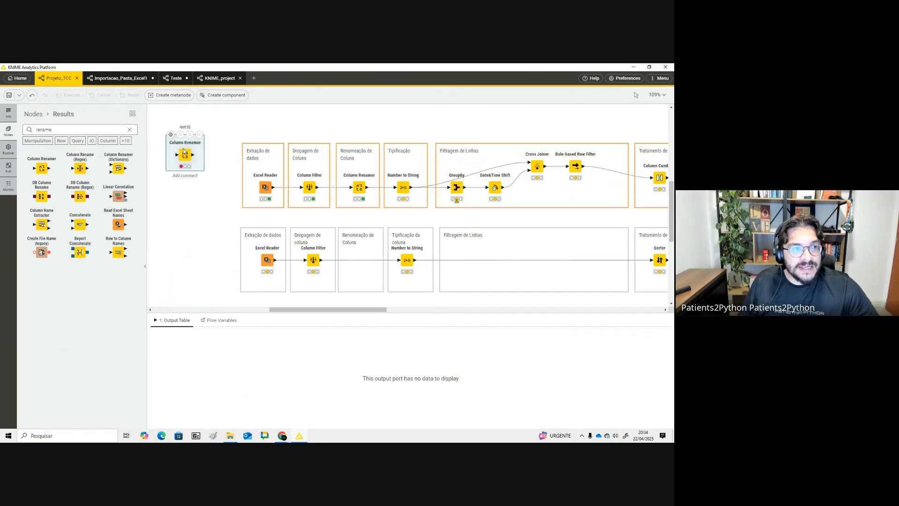
{"action": "left_click", "coordinate": [8, 113]}
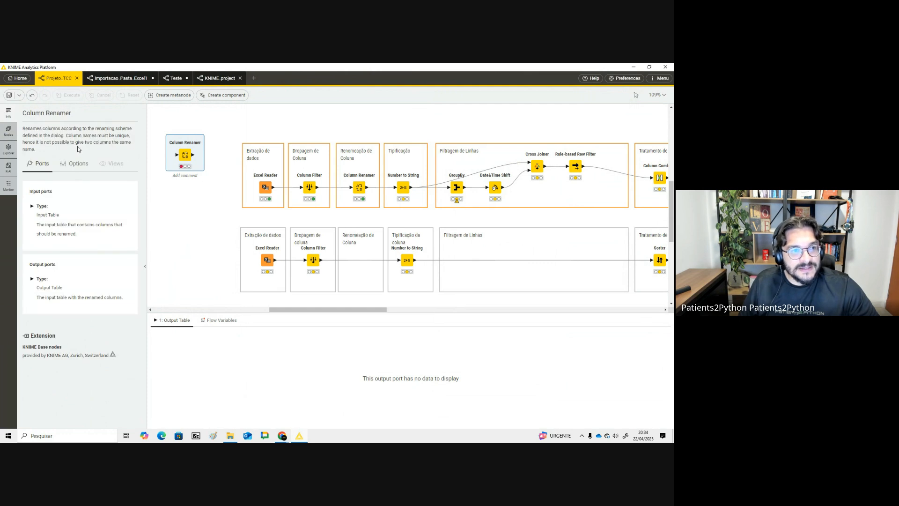
{"action": "left_click_drag", "start_coordinate": [33, 129], "coordinate": [91, 155]}
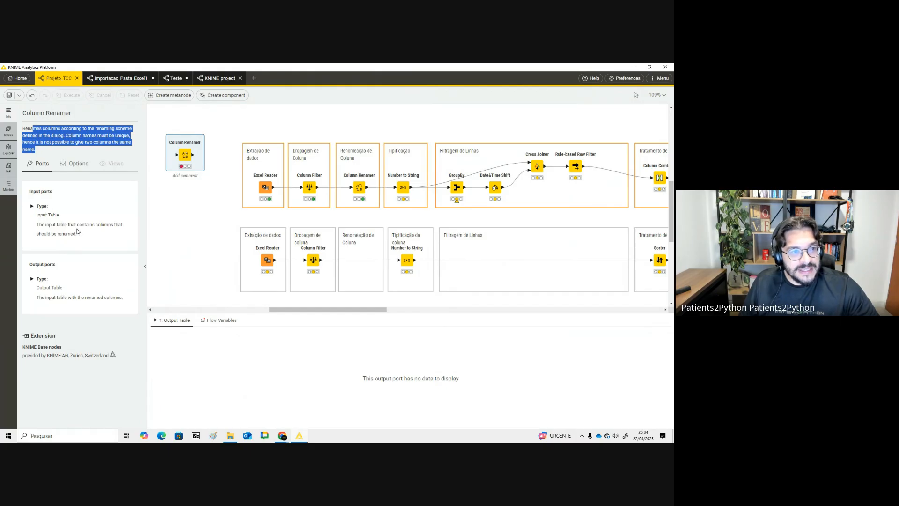
{"action": "mouse_move", "coordinate": [175, 162]}
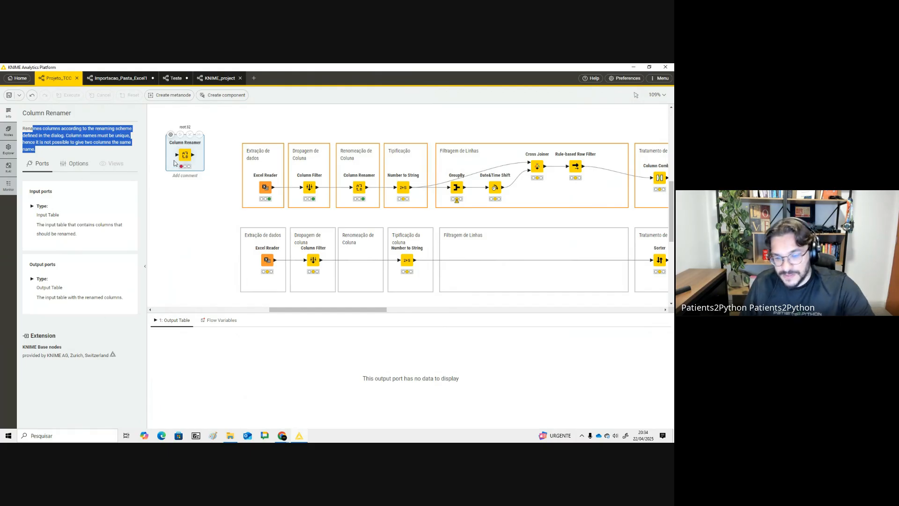
- Delete the extra Column Renamer node from the canvas
{"action": "key", "text": "alt+Tab"}
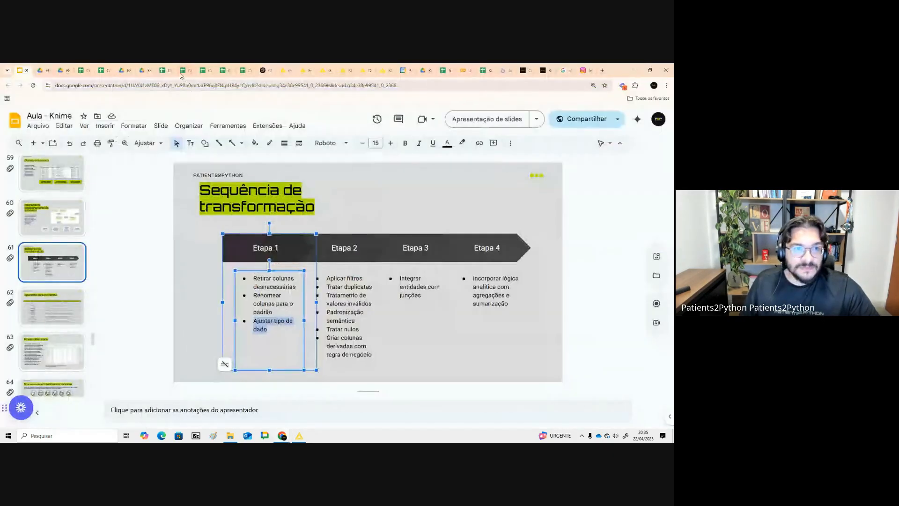
{"action": "left_click", "coordinate": [263, 70]}
{"action": "left_click_drag", "start_coordinate": [209, 74], "coordinate": [41, 70]}
{"action": "key", "text": "alt+Tab"}
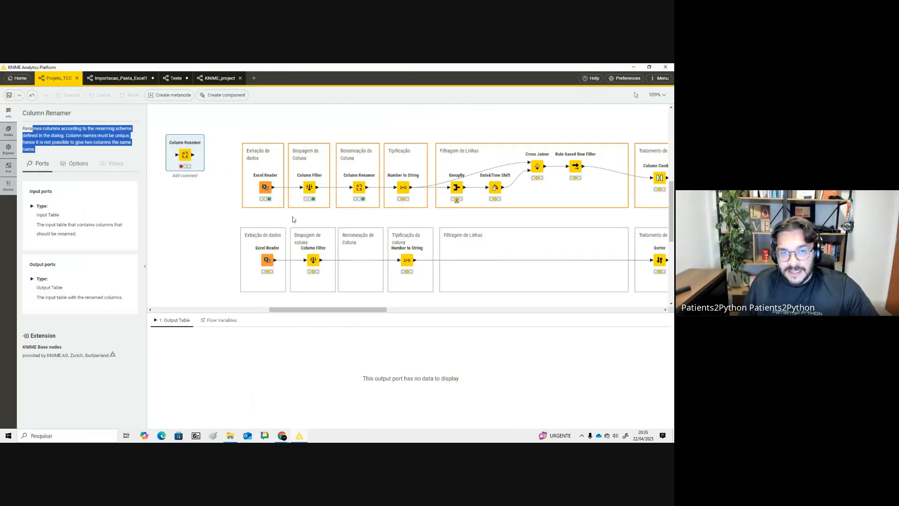
{"action": "key", "text": "Delete"}
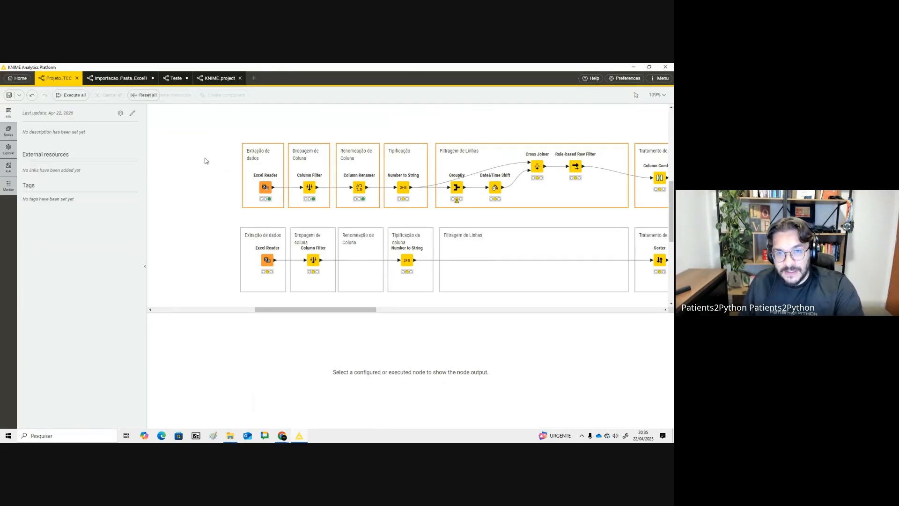
- Confirm the Number to String node converts cliente_codigo, then execute the node
{"action": "left_click", "coordinate": [399, 181]}
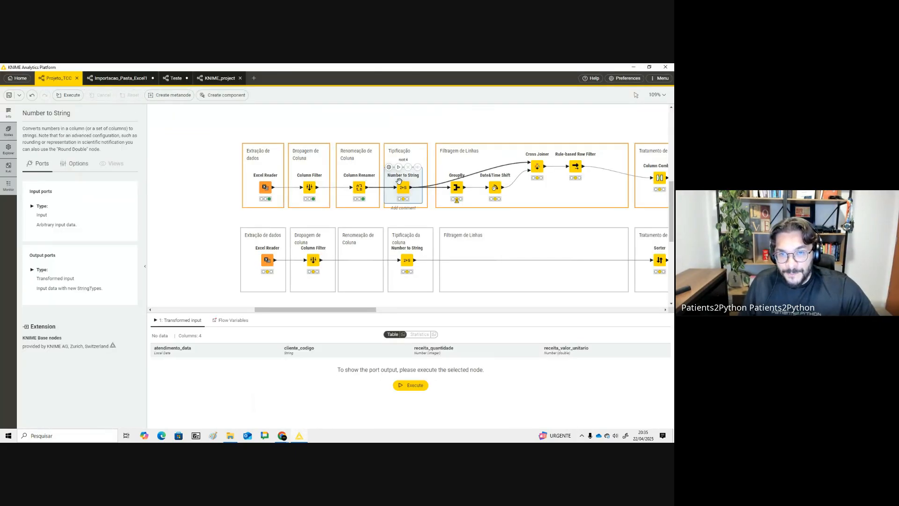
{"action": "left_click", "coordinate": [8, 131]}
{"action": "type", "text": "n"}
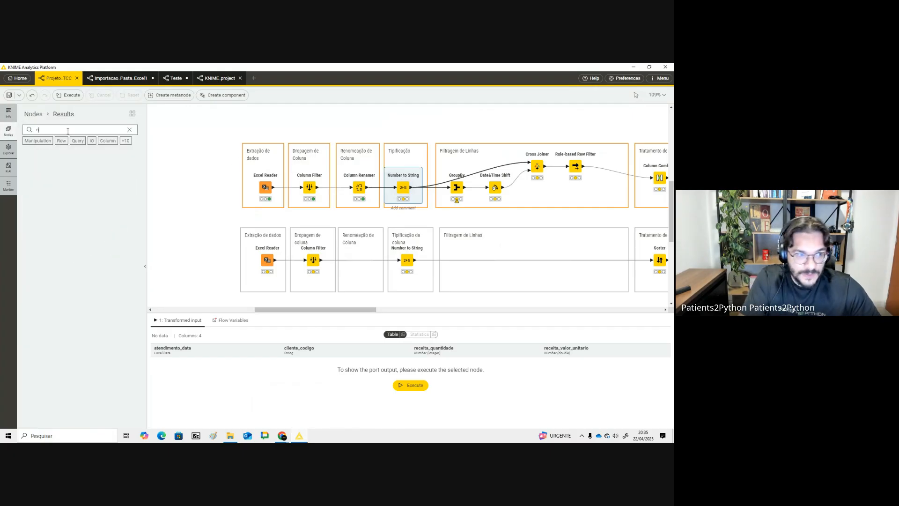
{"action": "type", "text": "umber to"}
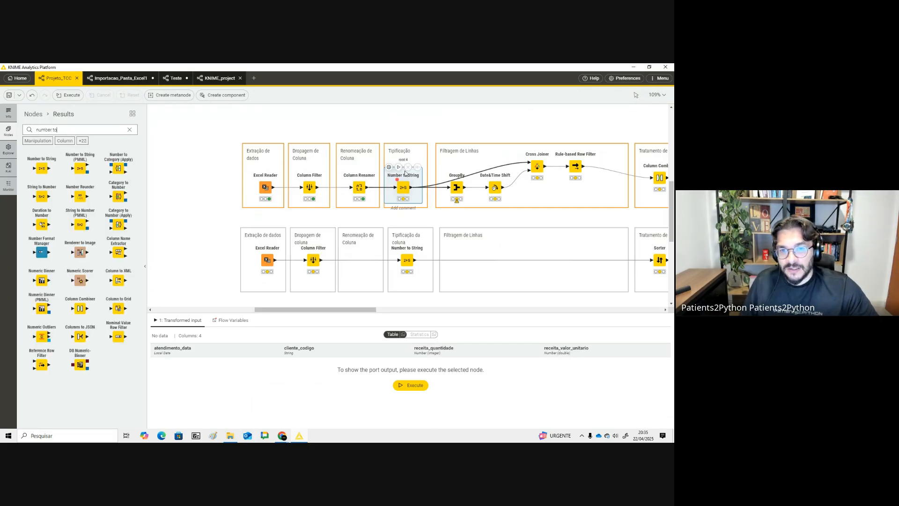
{"action": "left_click", "coordinate": [389, 167]}
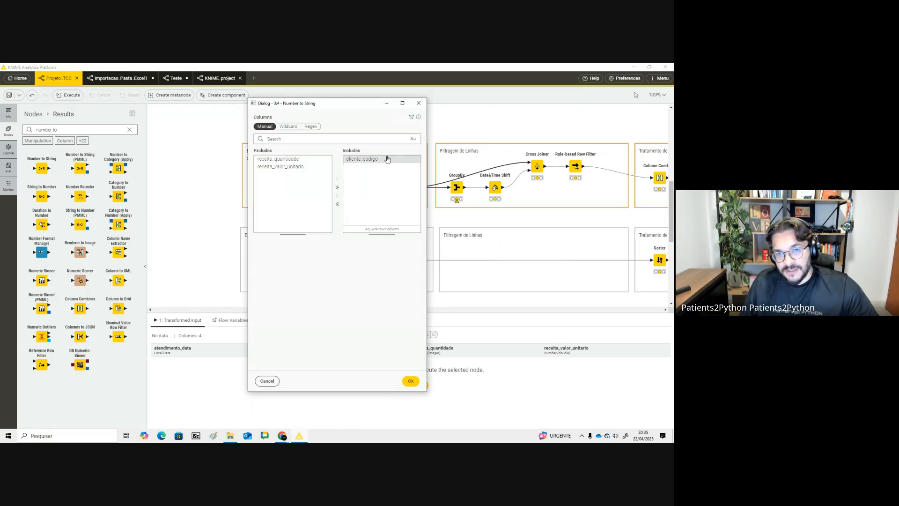
{"action": "left_click", "coordinate": [367, 182]}
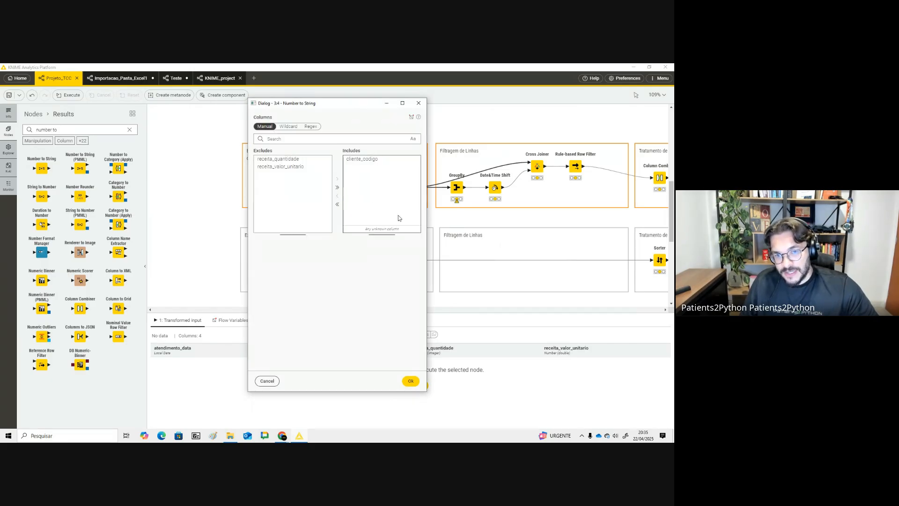
{"action": "left_click", "coordinate": [411, 381]}
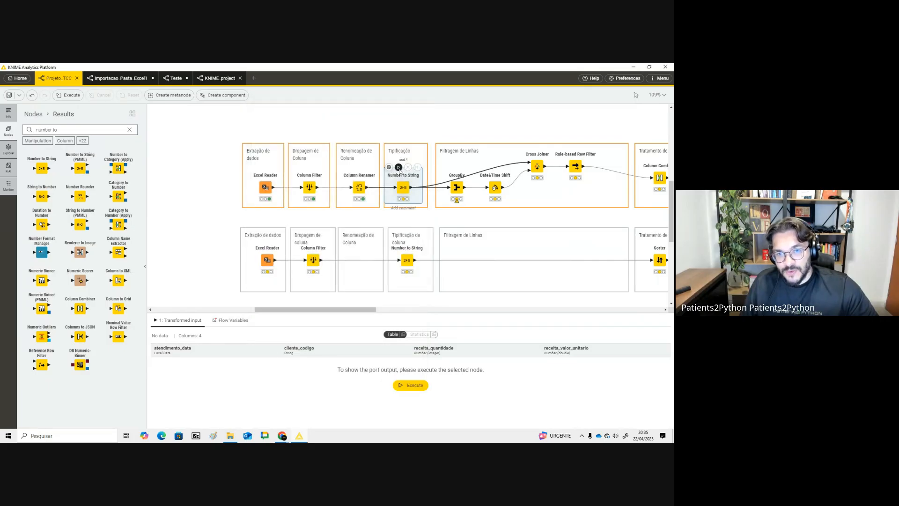
{"action": "left_click", "coordinate": [399, 168]}
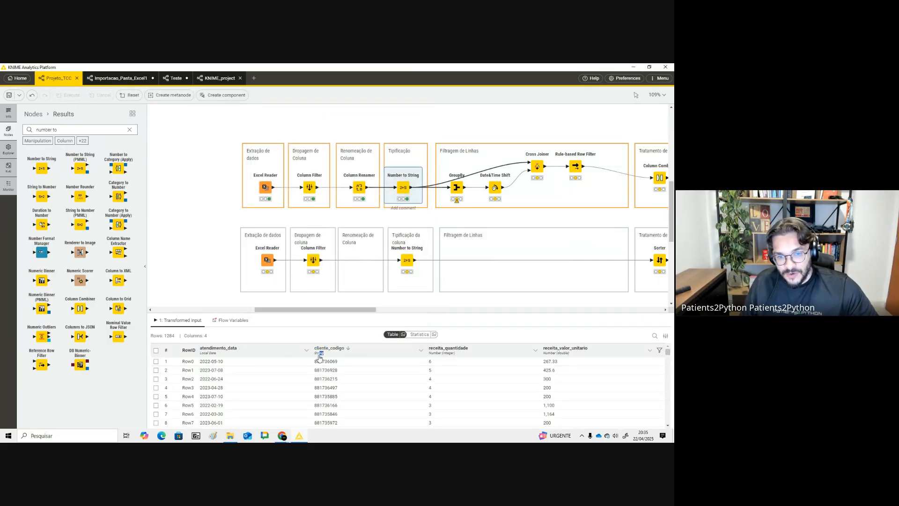
- Review the Etapa 1 tasks on the transformation-sequence slide in the course presentation
{"action": "left_click", "coordinate": [321, 358]}
{"action": "key", "text": "alt+Tab"}
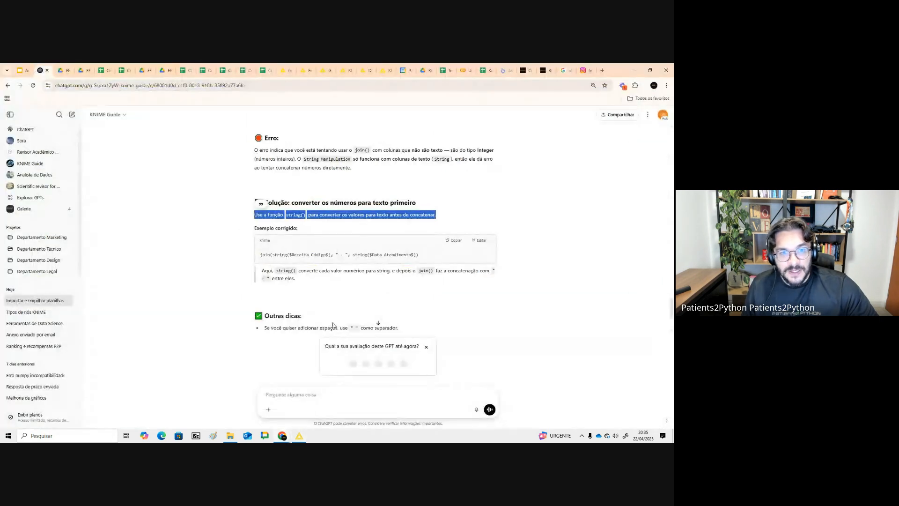
{"action": "left_click", "coordinate": [21, 70]}
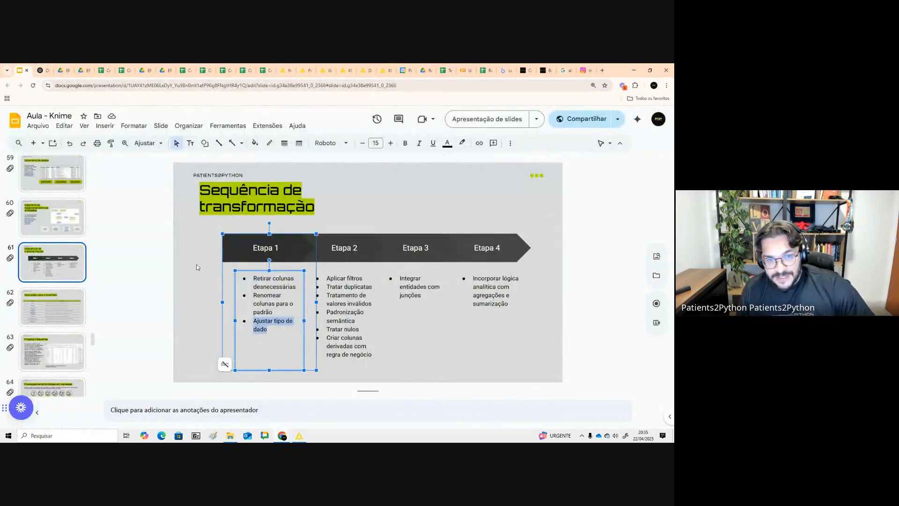
{"action": "left_click", "coordinate": [197, 267]}
{"action": "left_click_drag", "start_coordinate": [197, 221], "coordinate": [297, 344]}
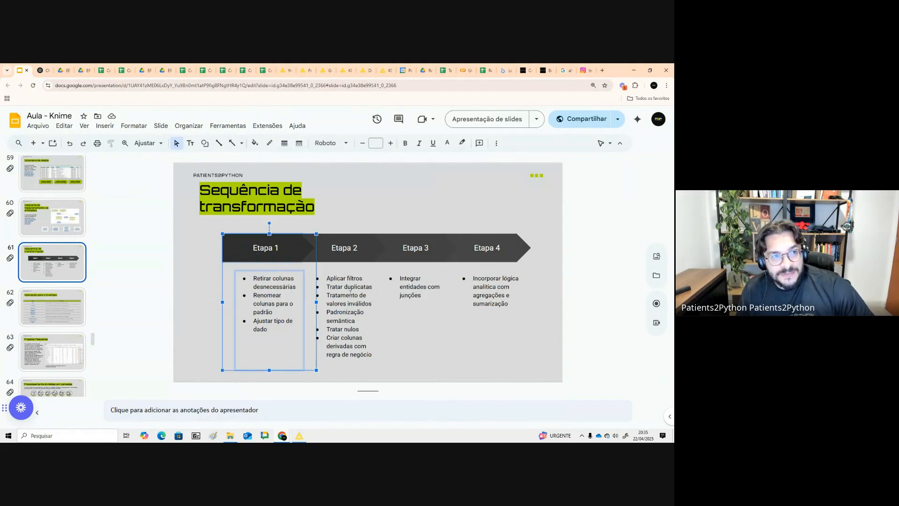
{"action": "left_click_drag", "start_coordinate": [449, 70], "coordinate": [60, 68]}
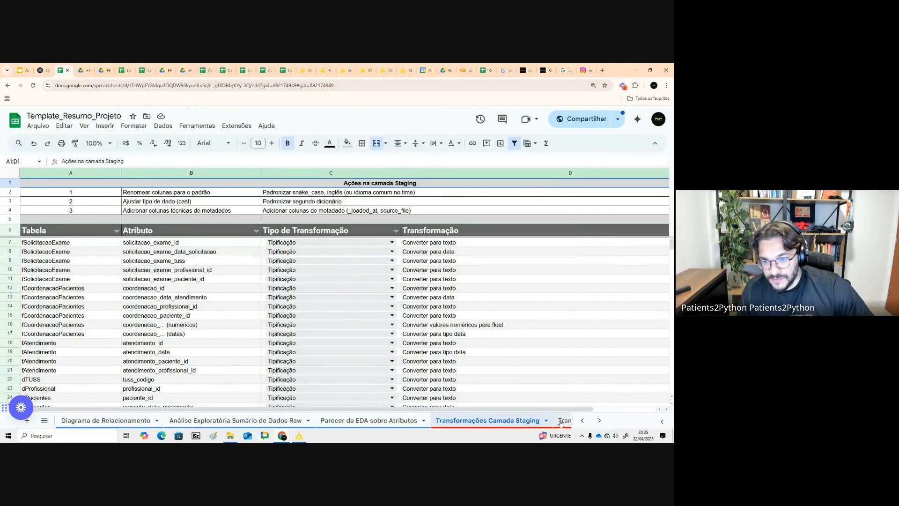
- Review the Intermediate-layer transformation actions listed in the project summary spreadsheet
{"action": "left_click", "coordinate": [563, 421]}
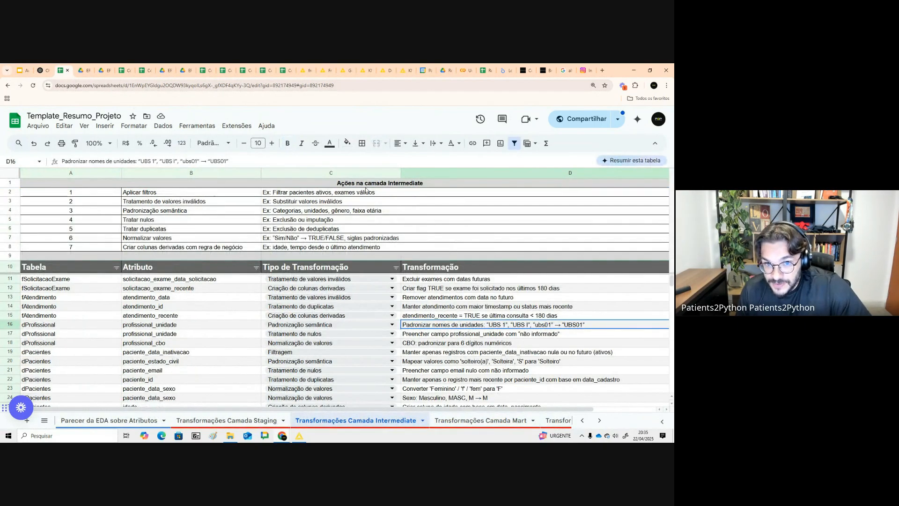
{"action": "left_click_drag", "start_coordinate": [370, 186], "coordinate": [248, 247]}
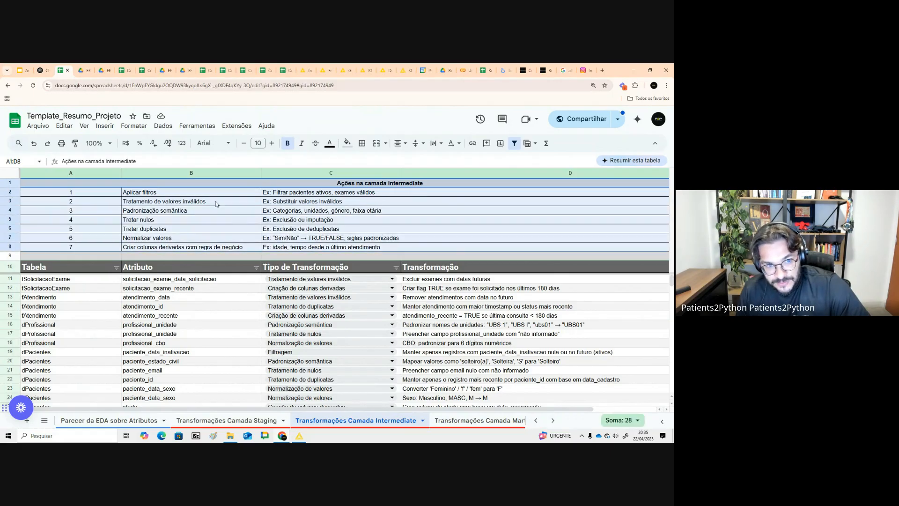
{"action": "left_click", "coordinate": [211, 196]}
{"action": "left_click", "coordinate": [214, 205]}
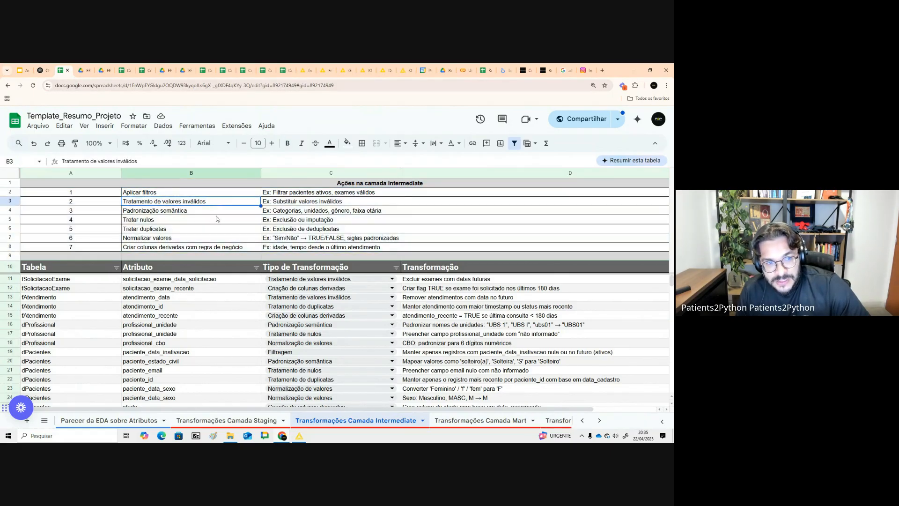
{"action": "left_click", "coordinate": [216, 220]}
{"action": "left_click", "coordinate": [207, 240]}
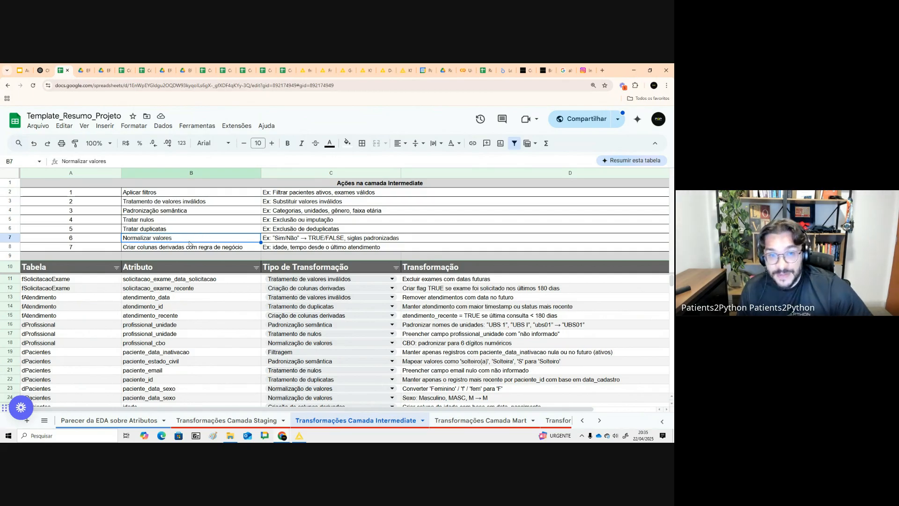
{"action": "left_click", "coordinate": [178, 212]}
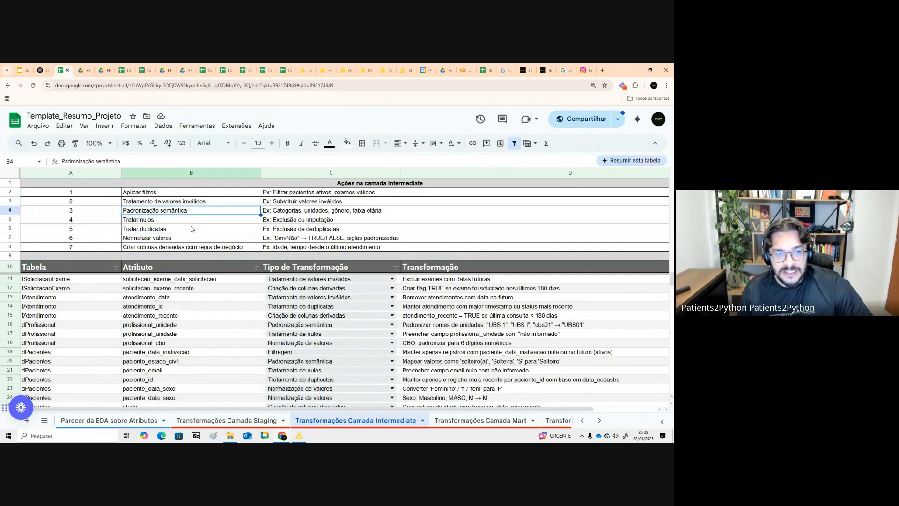
{"action": "key", "text": "alt+Tab"}
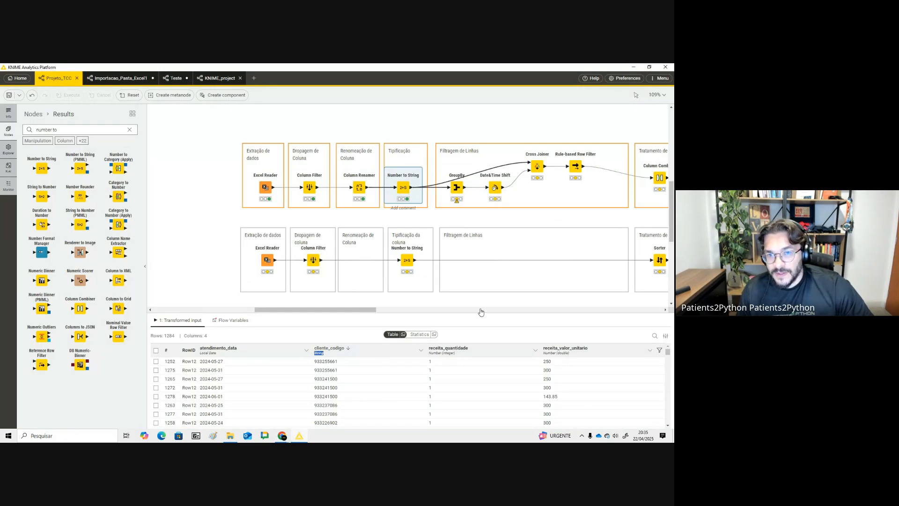
- Review the 'Perguntas para os dados' slide in presentation mode
{"action": "scroll", "coordinate": [382, 313], "scroll_direction": "right", "scroll_amount": 4}
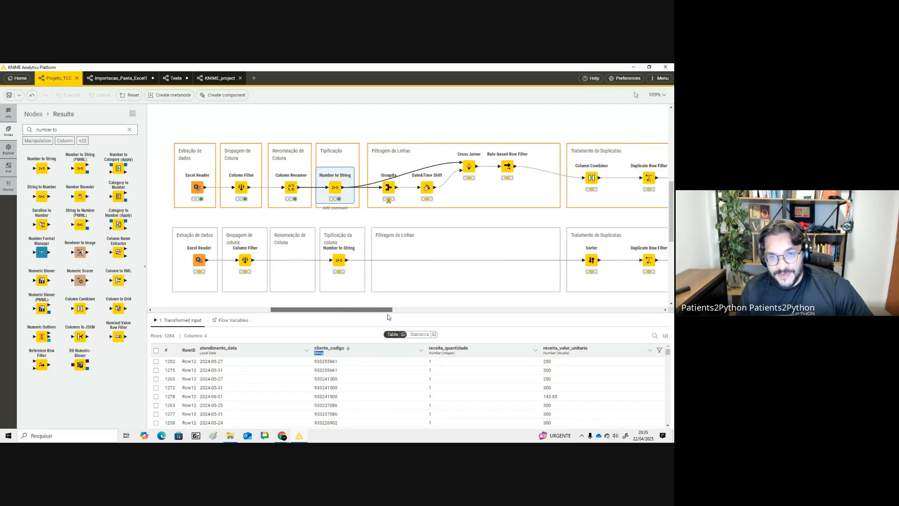
{"action": "left_click", "coordinate": [382, 193]}
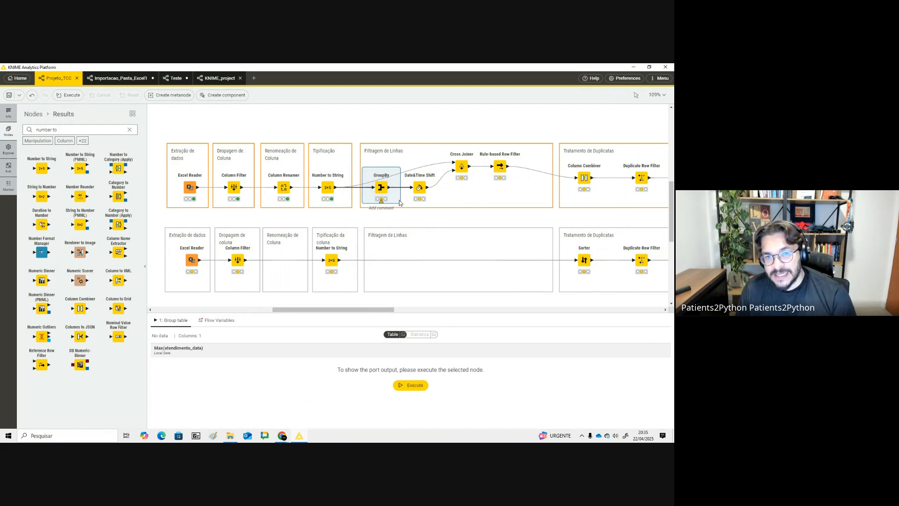
{"action": "left_click", "coordinate": [332, 187]}
{"action": "key", "text": "alt+Tab"}
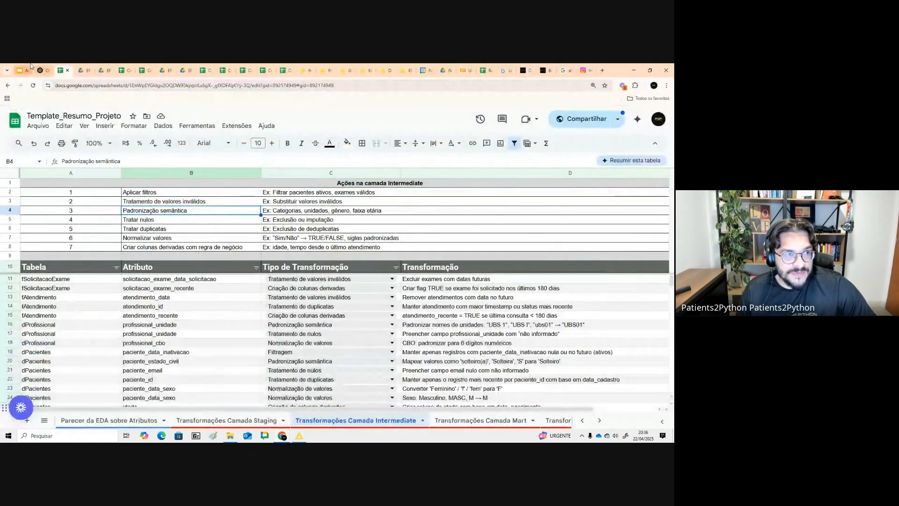
{"action": "left_click", "coordinate": [21, 71]}
{"action": "scroll", "coordinate": [78, 246], "scroll_direction": "up", "scroll_amount": 3}
{"action": "left_click", "coordinate": [75, 237]}
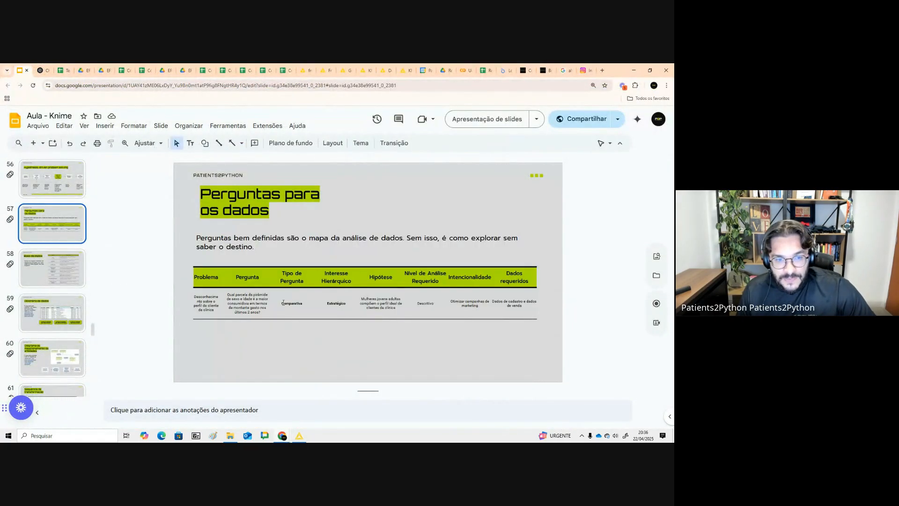
{"action": "left_click", "coordinate": [482, 120]}
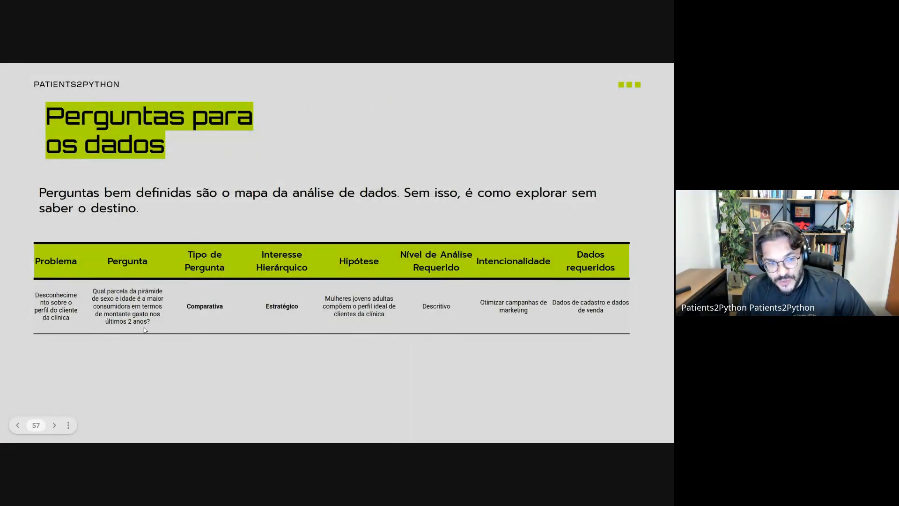
{"action": "key", "text": "Escape"}
{"action": "key", "text": "alt+Tab"}
- Check the GroupBy node's Maximum aggregation on atendimento_data and execute the GroupBy node
{"action": "left_click", "coordinate": [378, 198]}
{"action": "double_click", "coordinate": [380, 197]}
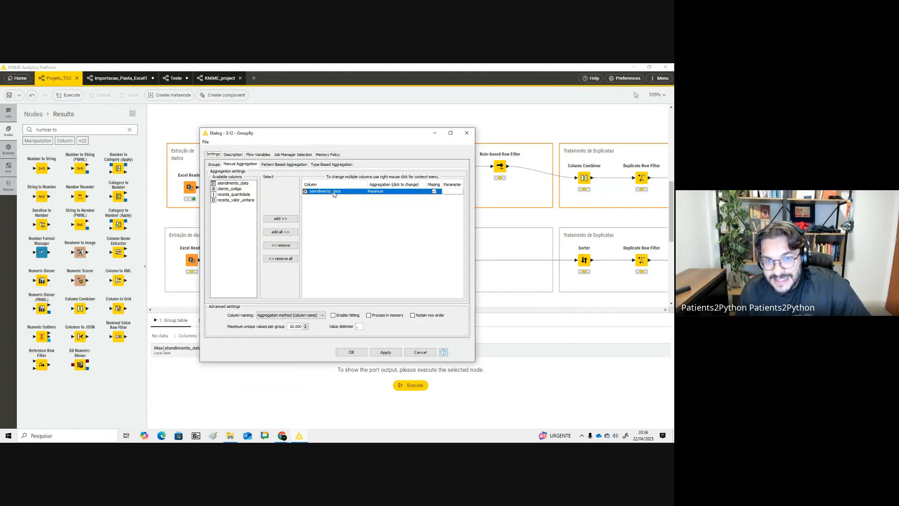
{"action": "left_click", "coordinate": [467, 133]}
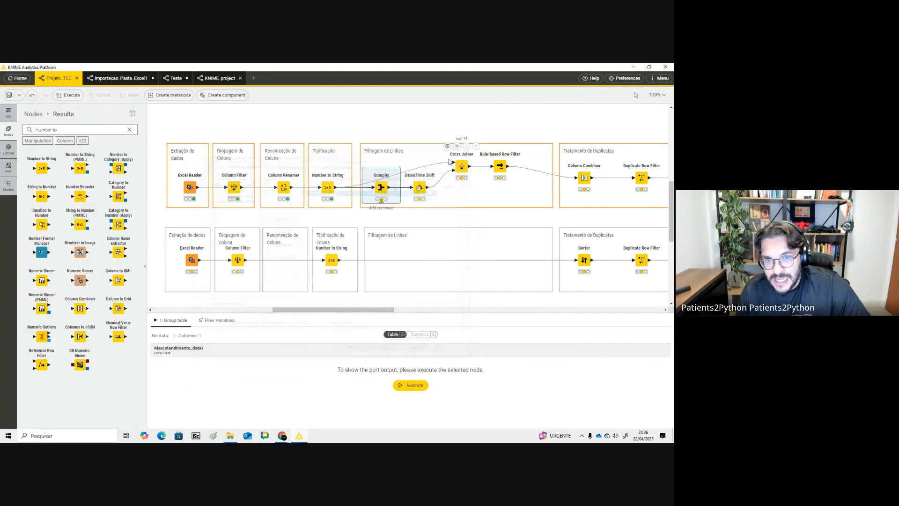
{"action": "left_click", "coordinate": [367, 168]}
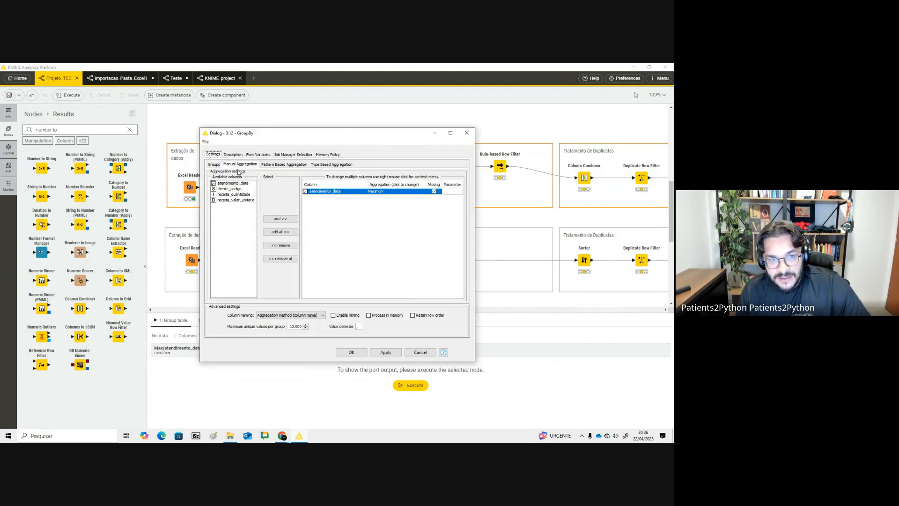
{"action": "left_click", "coordinate": [467, 133]}
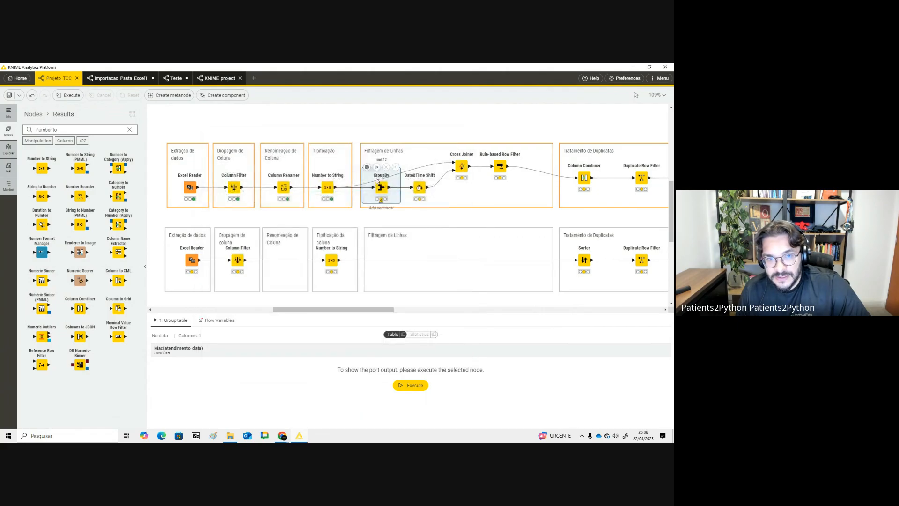
{"action": "left_click", "coordinate": [377, 169]}
{"action": "left_click", "coordinate": [222, 362]}
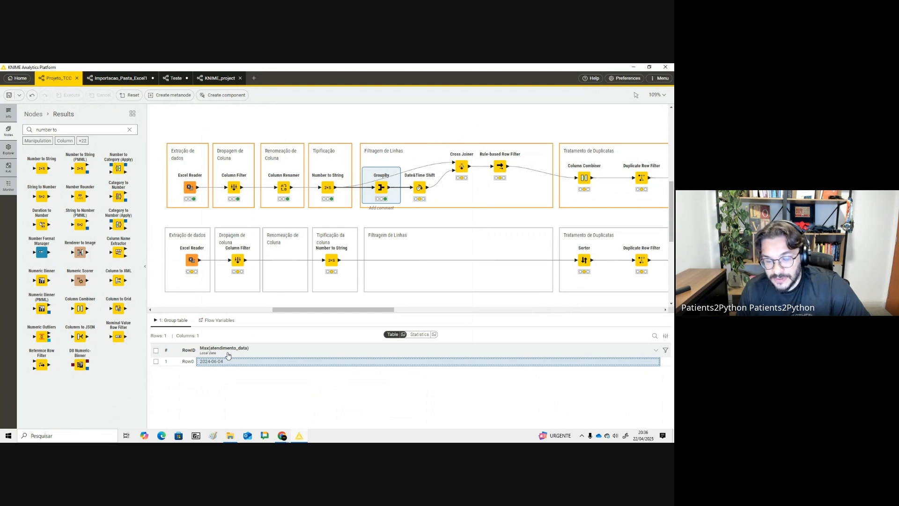
- Search the node repository for data
{"action": "mouse_move", "coordinate": [419, 189]}
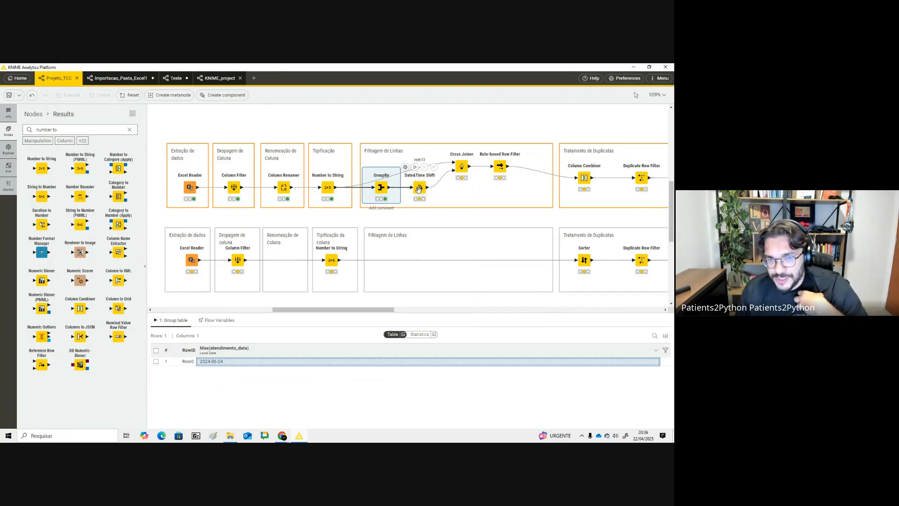
{"action": "left_click", "coordinate": [419, 189]}
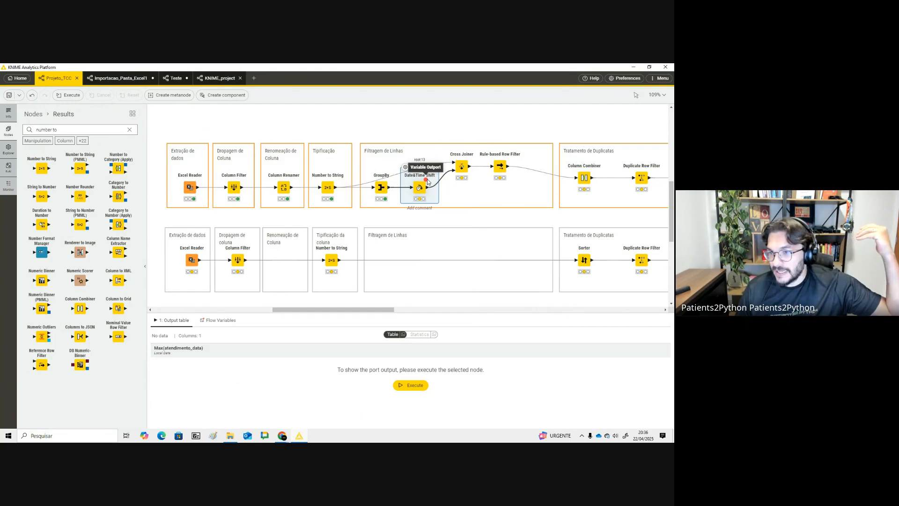
{"action": "triple_click", "coordinate": [62, 130]}
{"action": "type", "text": "da"}
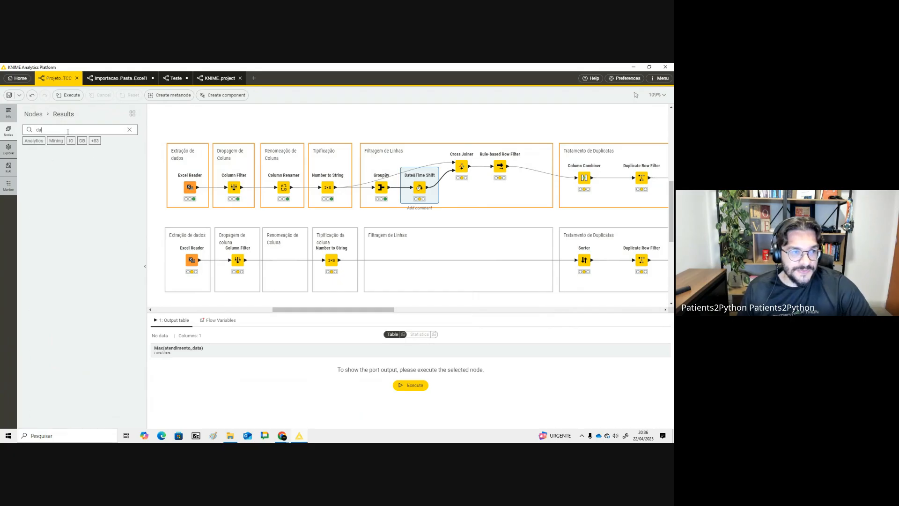
{"action": "type", "text": "ta"}
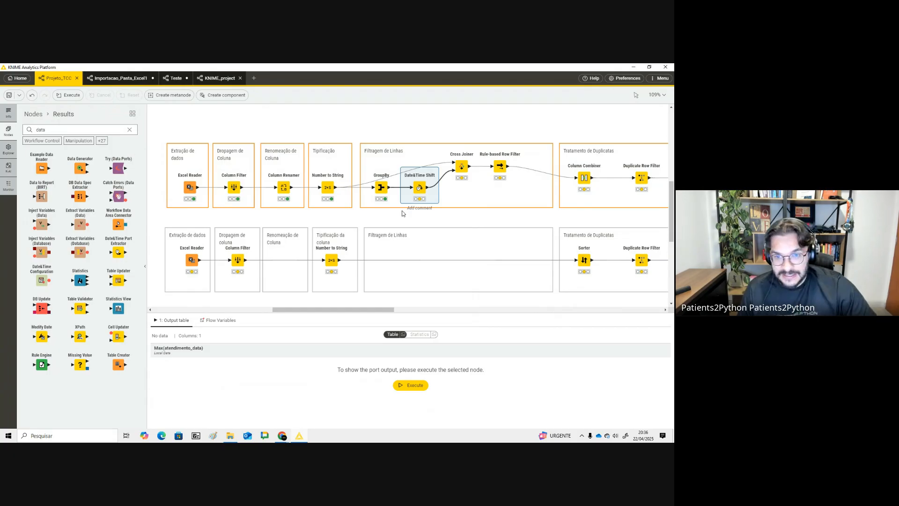
- Configure Date&Time Shift to shift Max(atendimento_data) by -2 Years, replacing the column, and execute it
{"action": "double_click", "coordinate": [417, 183]}
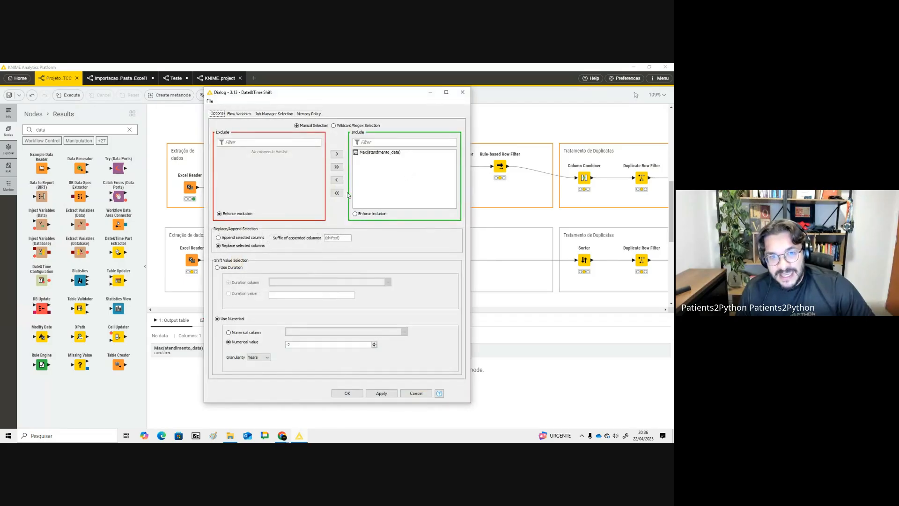
{"action": "left_click", "coordinate": [392, 157]}
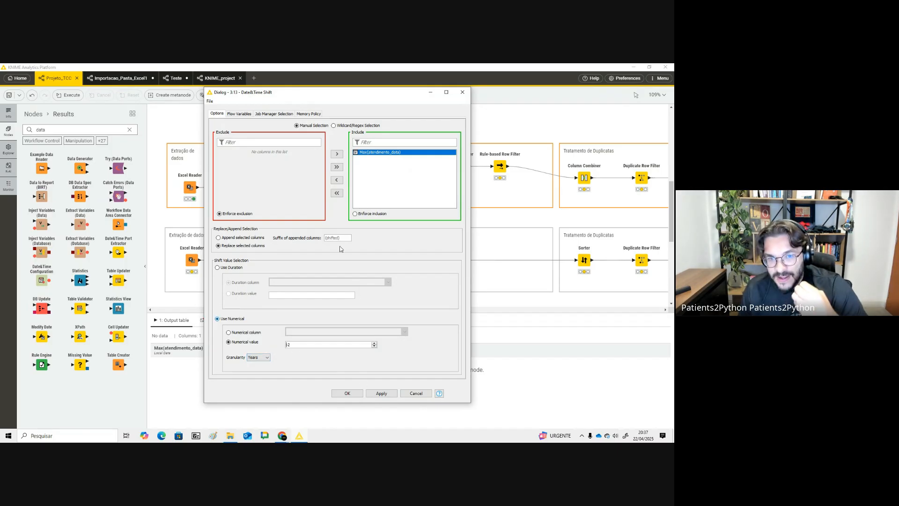
{"action": "left_click_drag", "start_coordinate": [296, 347], "coordinate": [283, 345]}
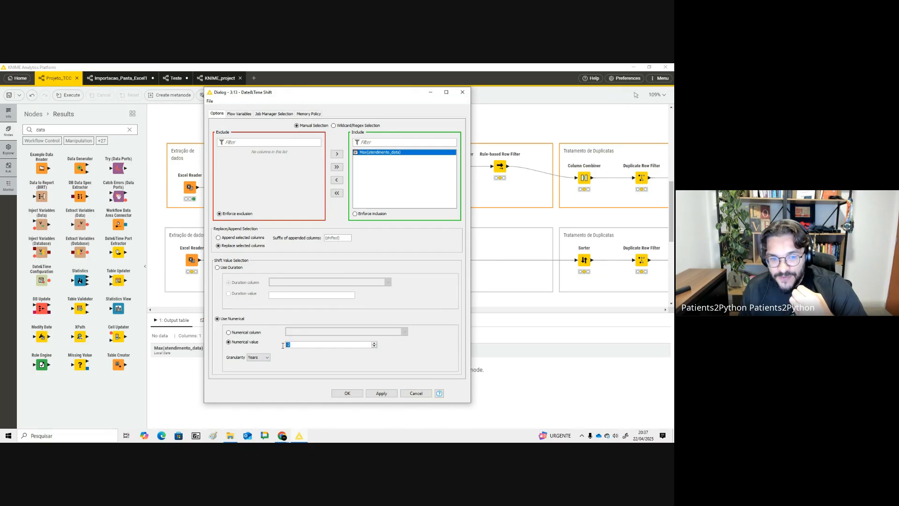
{"action": "left_click", "coordinate": [260, 360]}
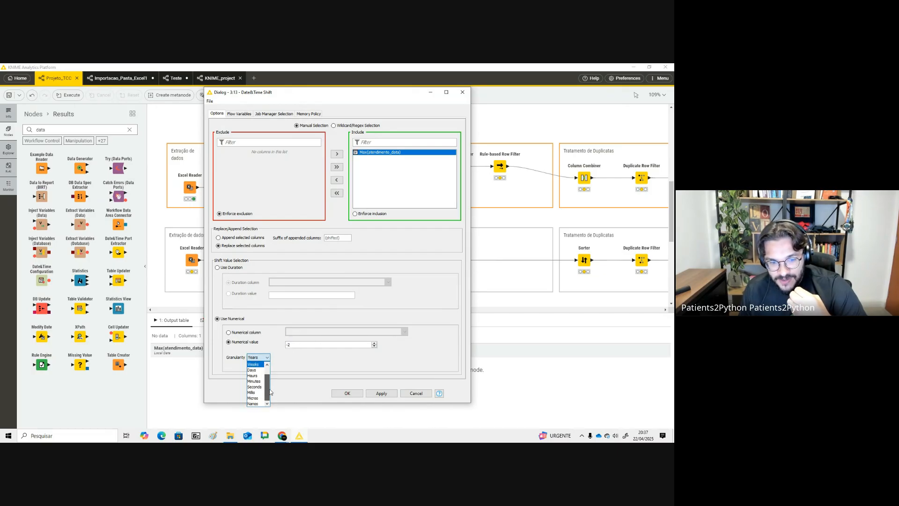
{"action": "scroll", "coordinate": [271, 386], "scroll_direction": "down", "scroll_amount": 1}
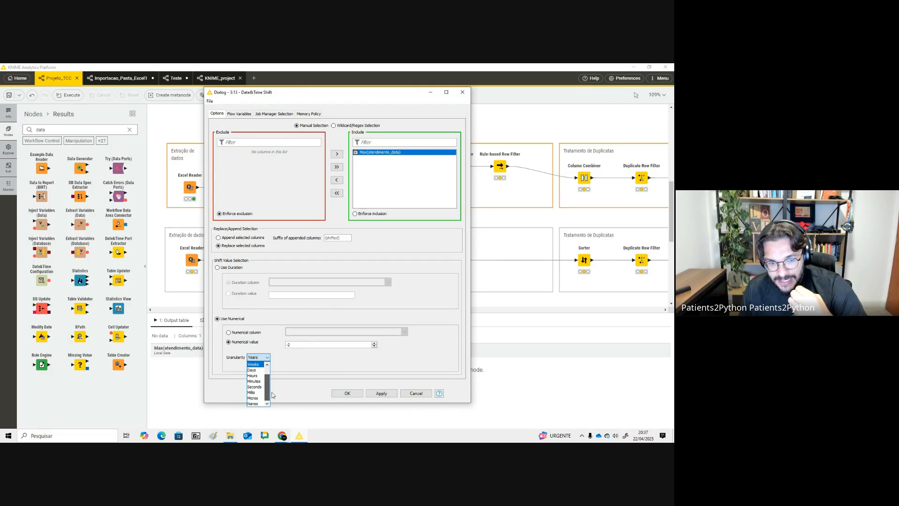
{"action": "left_click_drag", "start_coordinate": [272, 391], "coordinate": [274, 379]}
{"action": "left_click", "coordinate": [319, 372]}
{"action": "left_click", "coordinate": [347, 393]}
{"action": "left_click", "coordinate": [415, 167]}
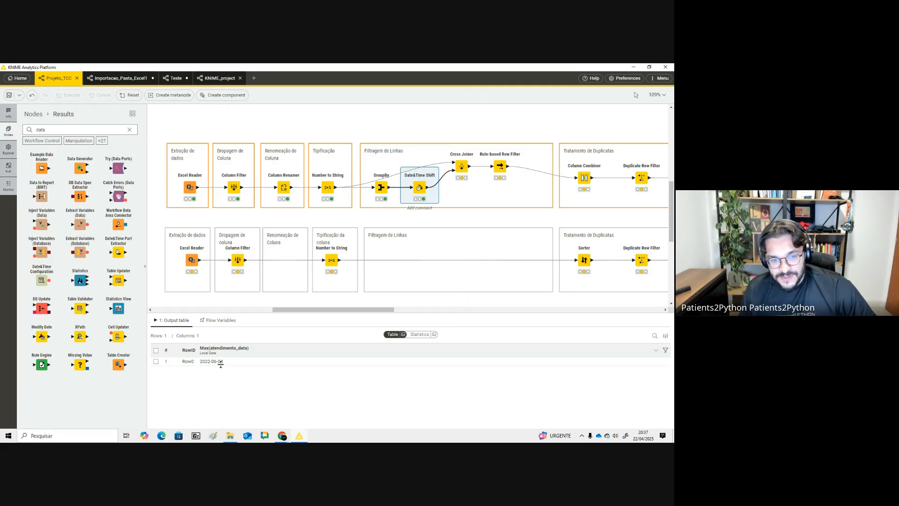
- Compare the output tables of the GroupBy, Date&Time Shift and Number to String nodes
{"action": "left_click", "coordinate": [381, 187]}
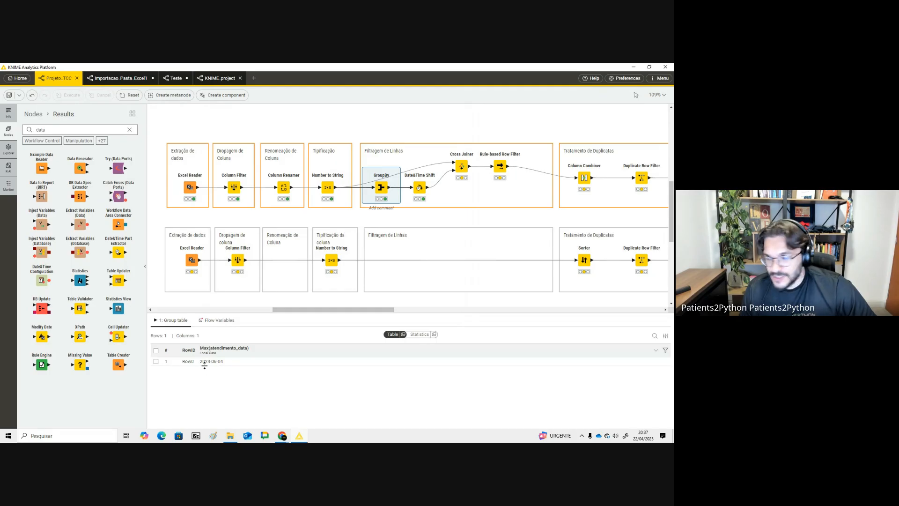
{"action": "left_click", "coordinate": [419, 188]}
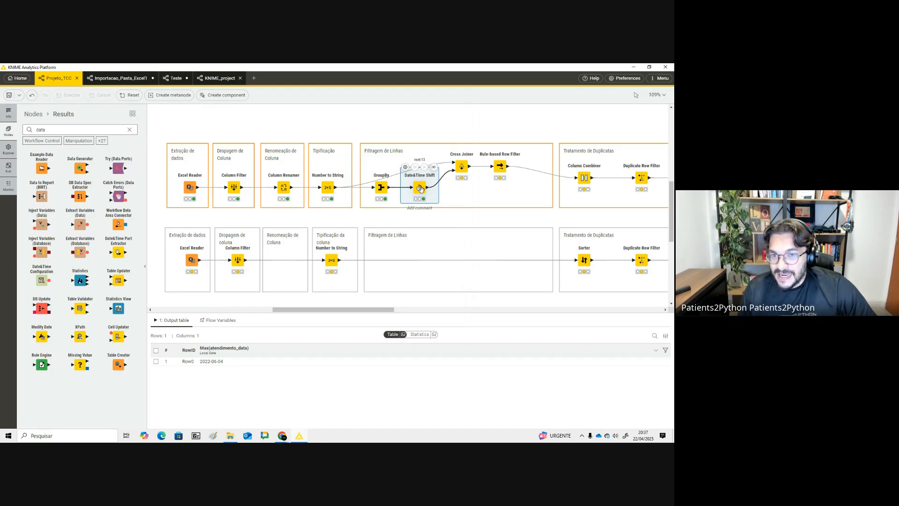
{"action": "left_click", "coordinate": [328, 187]}
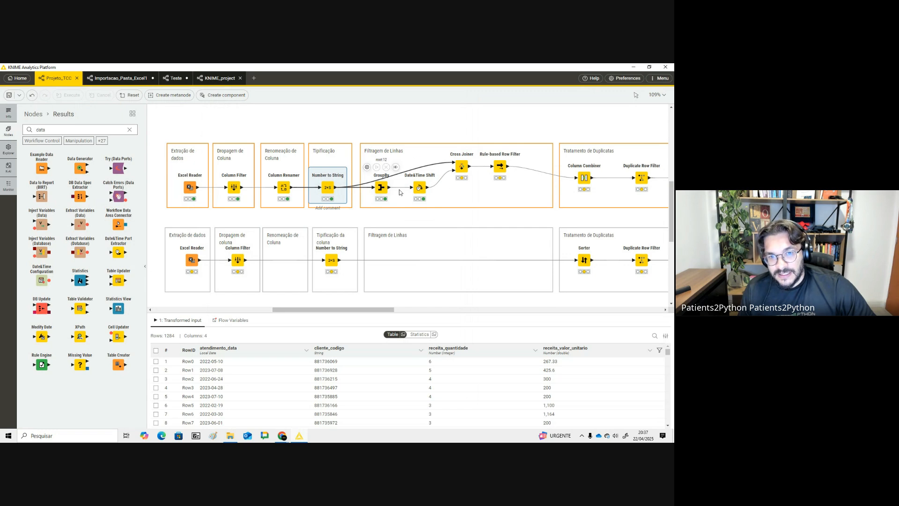
- Review the Date&Time Shift output and the Cross Joiner's settings
{"action": "left_click", "coordinate": [425, 188]}
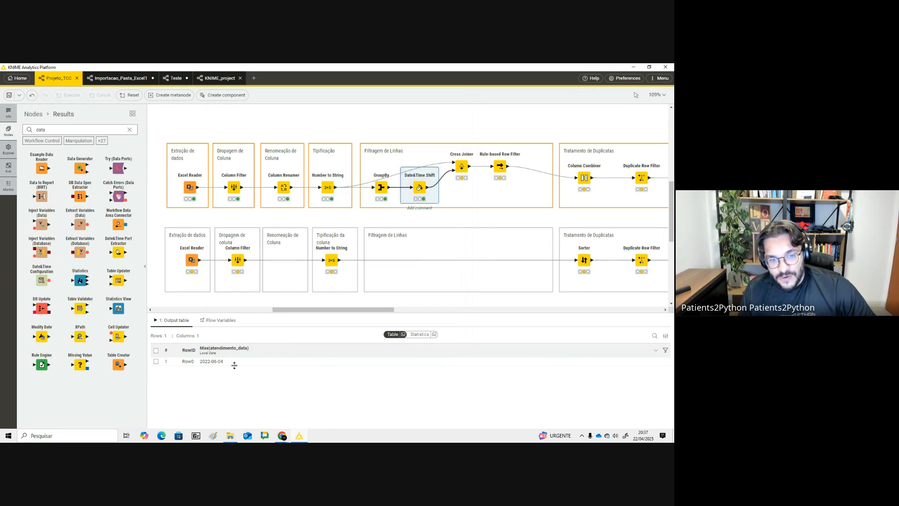
{"action": "double_click", "coordinate": [461, 166]}
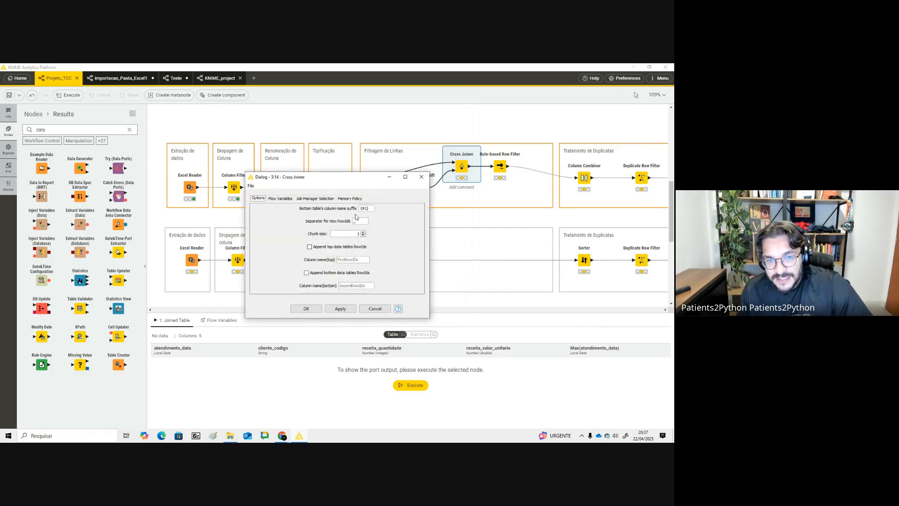
{"action": "left_click", "coordinate": [422, 177]}
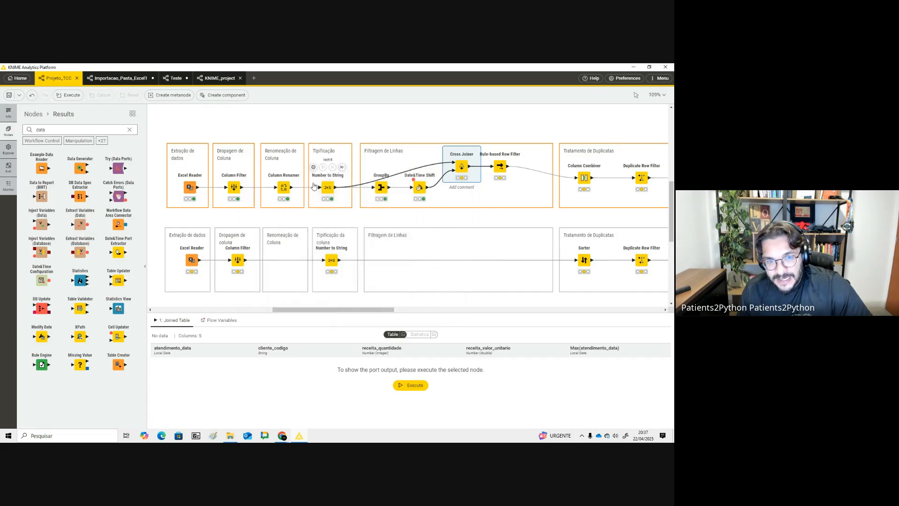
{"action": "left_click", "coordinate": [423, 188]}
{"action": "left_click", "coordinate": [461, 166]}
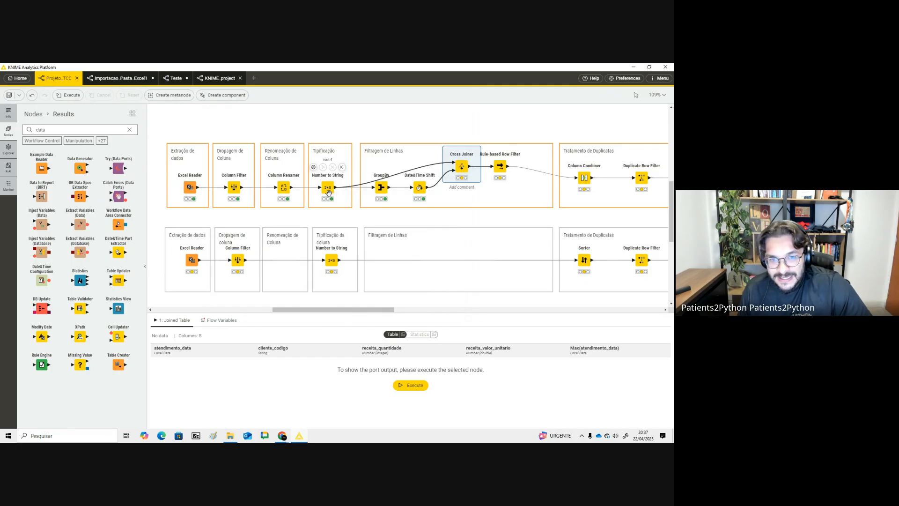
{"action": "left_click", "coordinate": [420, 188]}
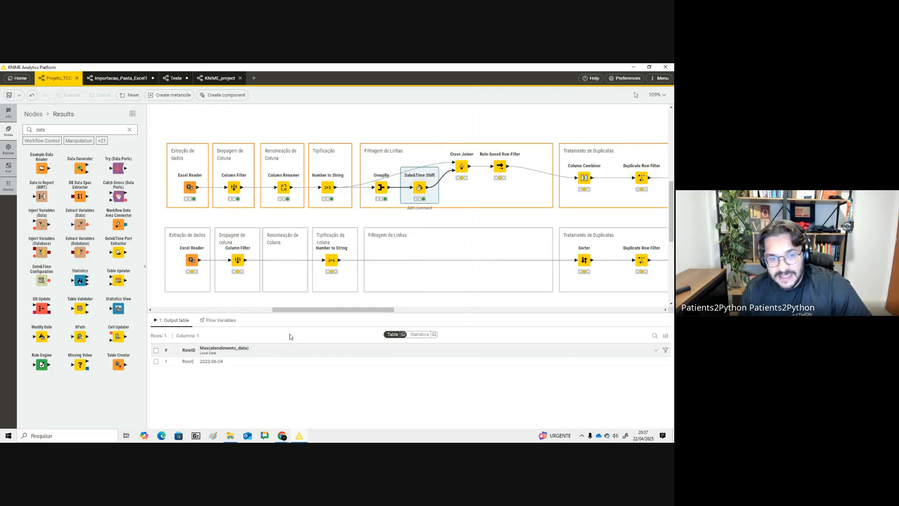
{"action": "left_click", "coordinate": [458, 159]}
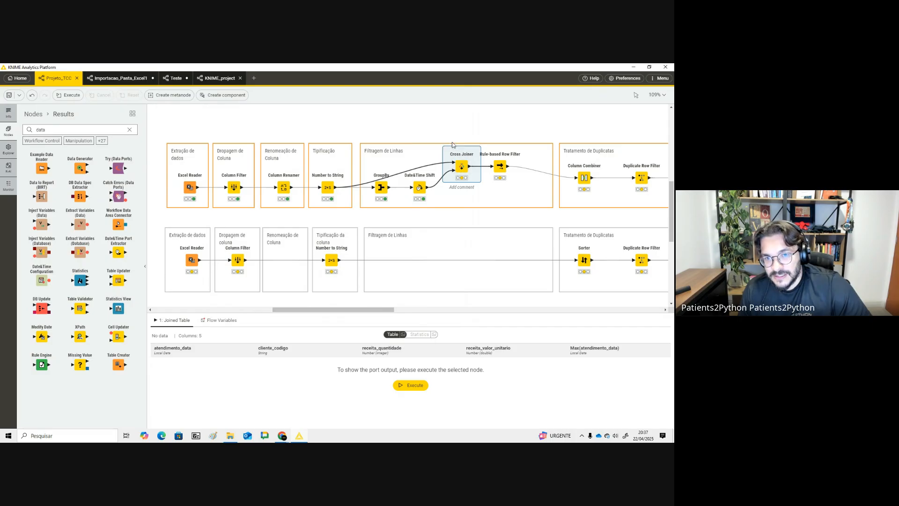
- Execute the Cross Joiner node and scroll through its joined output table
{"action": "left_click", "coordinate": [453, 143]}
{"action": "left_click", "coordinate": [457, 146]}
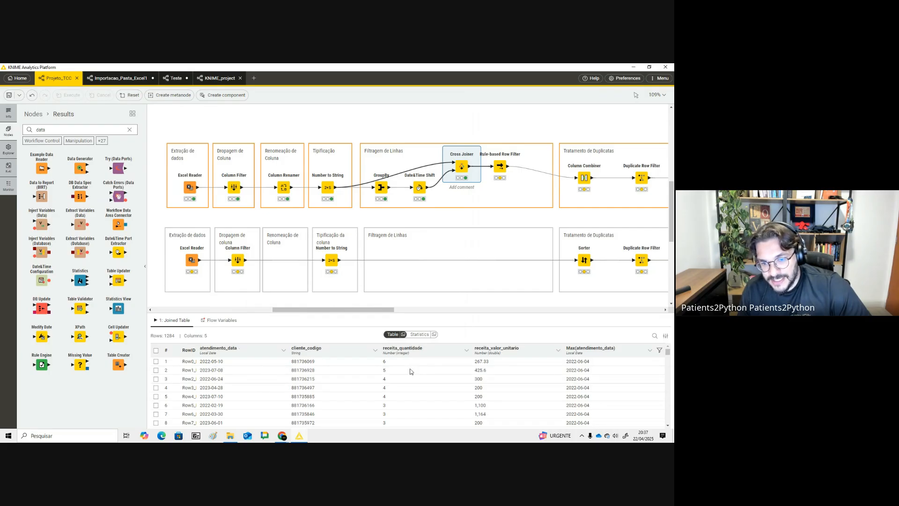
{"action": "scroll", "coordinate": [587, 393], "scroll_direction": "down", "scroll_amount": 20}
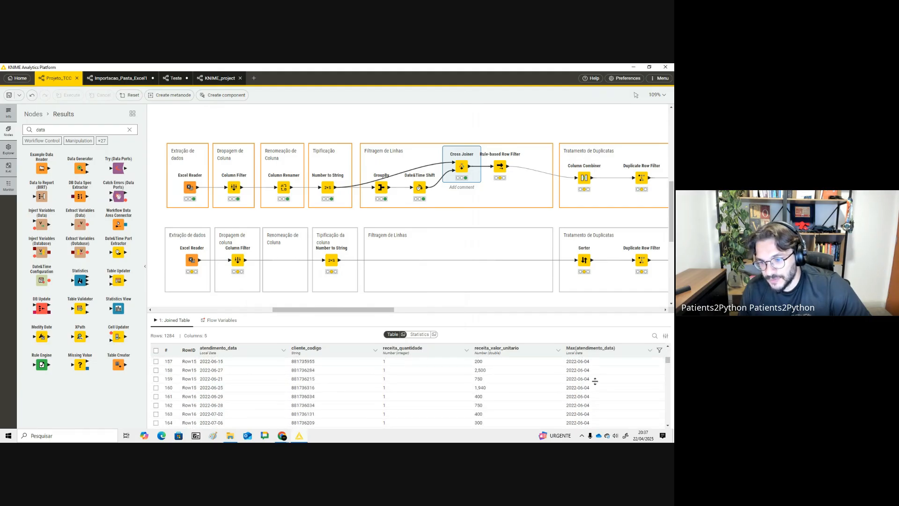
- Open the Rule-based Row Filter configuration and examine its date comparison rule expression
{"action": "left_click", "coordinate": [501, 166]}
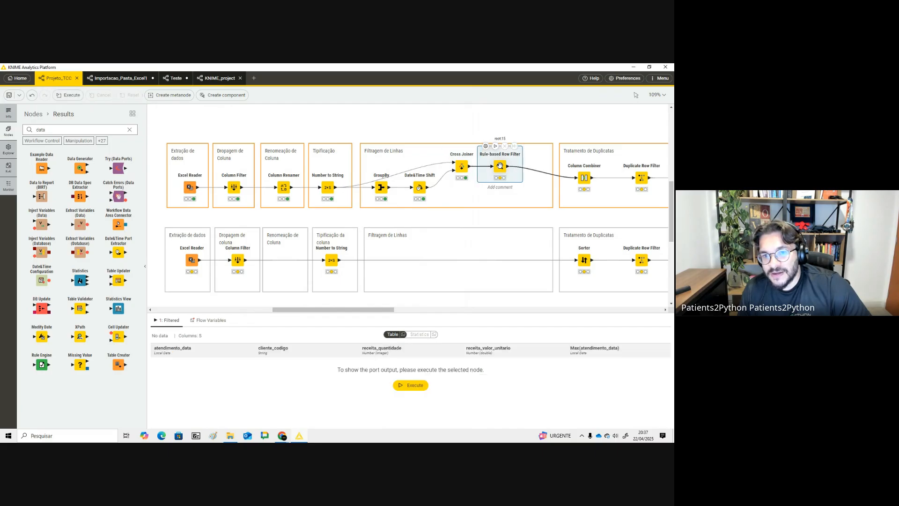
{"action": "double_click", "coordinate": [498, 163]}
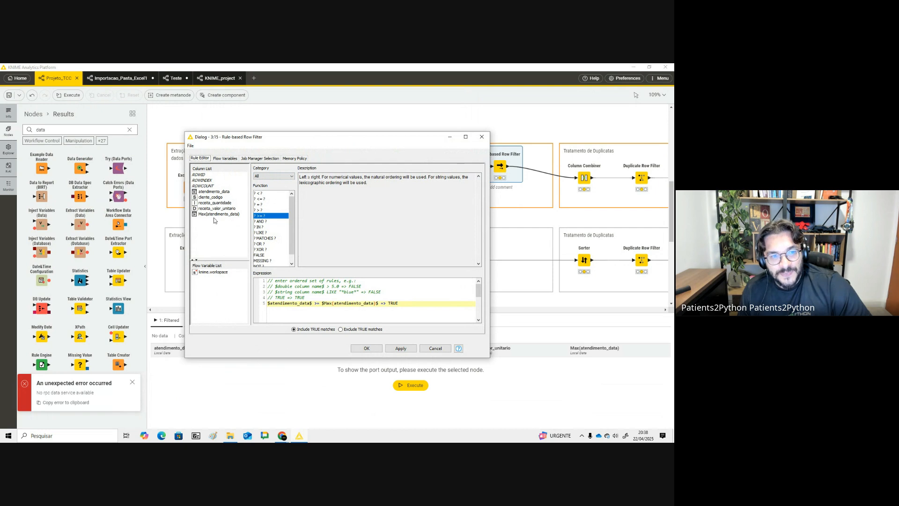
{"action": "left_click_drag", "start_coordinate": [274, 303], "coordinate": [299, 305]}
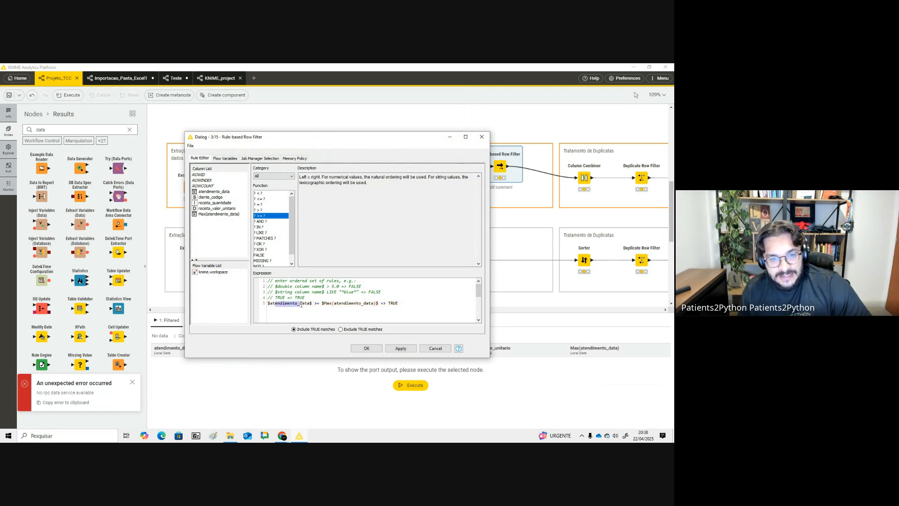
{"action": "double_click", "coordinate": [317, 304]}
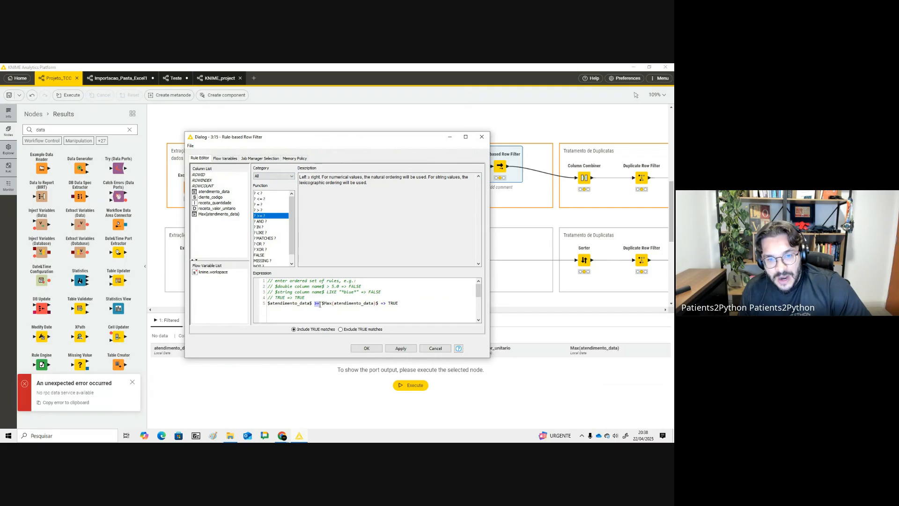
{"action": "left_click_drag", "start_coordinate": [330, 304], "coordinate": [373, 303]}
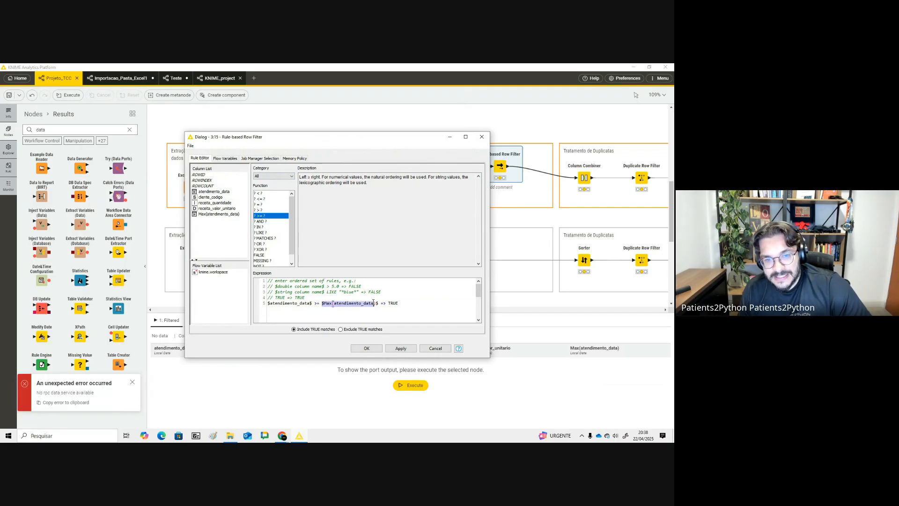
{"action": "left_click", "coordinate": [391, 305]}
{"action": "left_click", "coordinate": [334, 332]}
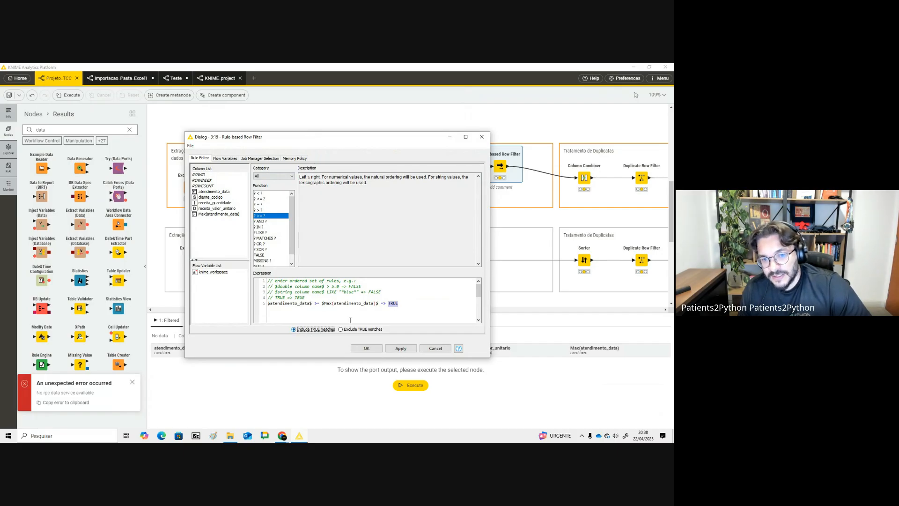
{"action": "left_click_drag", "start_coordinate": [407, 300], "coordinate": [261, 302]}
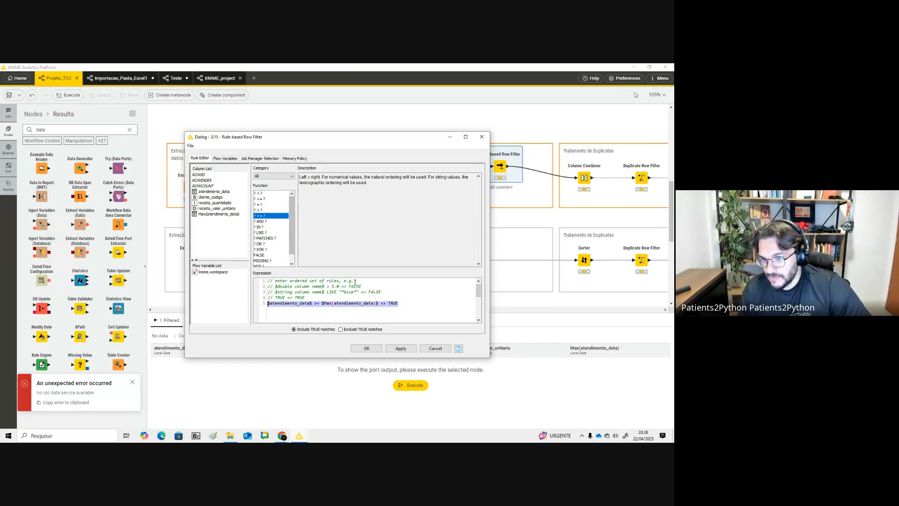
- Switch to ChatGPT and ask how to filter a date by comparing it with another column when greater or equal
{"action": "key", "text": "alt+Tab"}
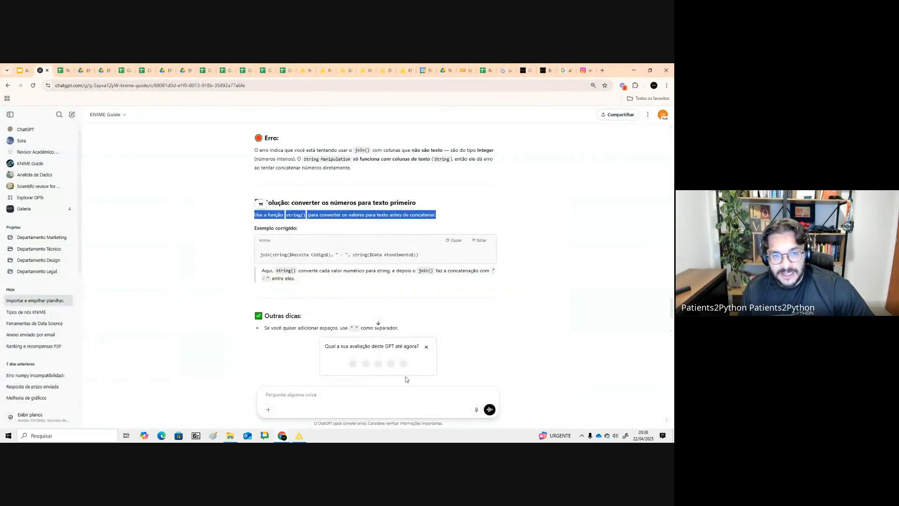
{"action": "key", "text": "alt+Tab"}
{"action": "key", "text": "alt+Tab"}
{"action": "left_click", "coordinate": [343, 392]}
{"action": "type", "text": "co"}
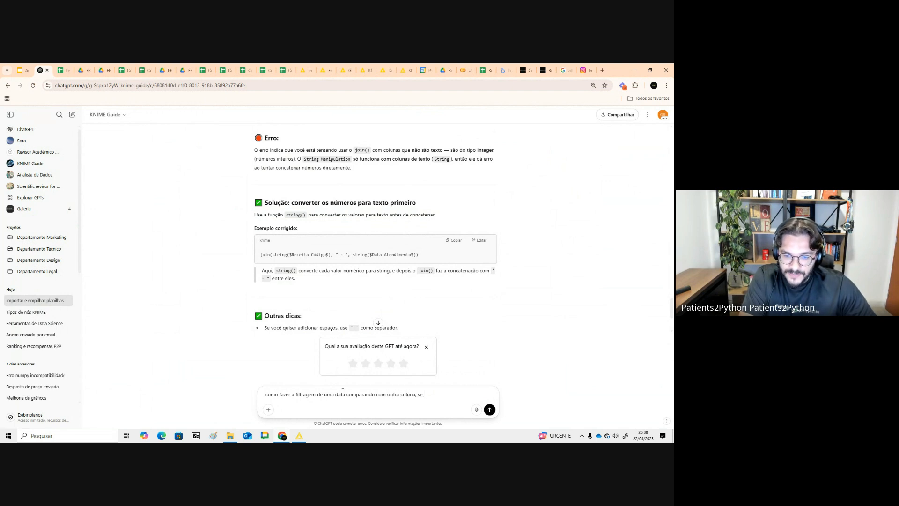
{"action": "key", "text": "BackSpace"}
{"action": "type", "text": "aial"}
{"action": "key", "text": "Return"}
- Close the filter dialog and copy the rule expression suggested in ChatGPT's answer
{"action": "key", "text": "alt+Tab"}
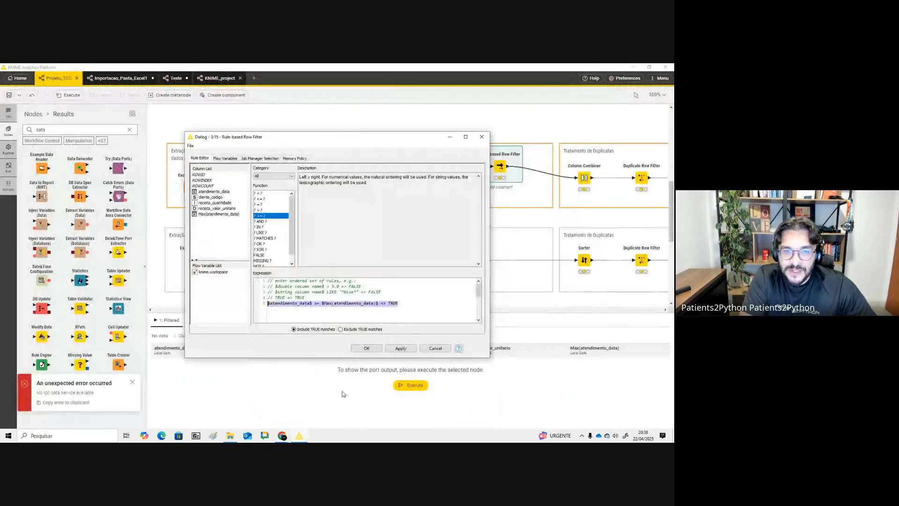
{"action": "key", "text": "alt+Tab"}
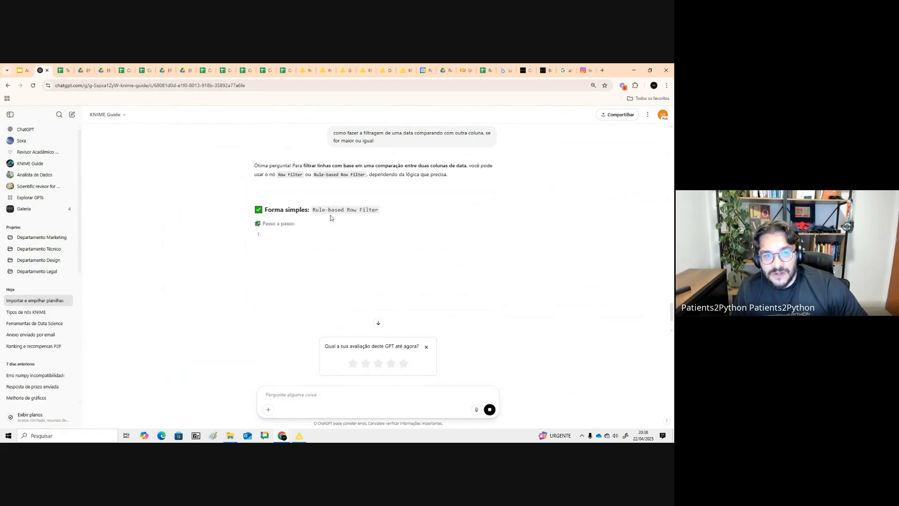
{"action": "key", "text": "alt+Tab"}
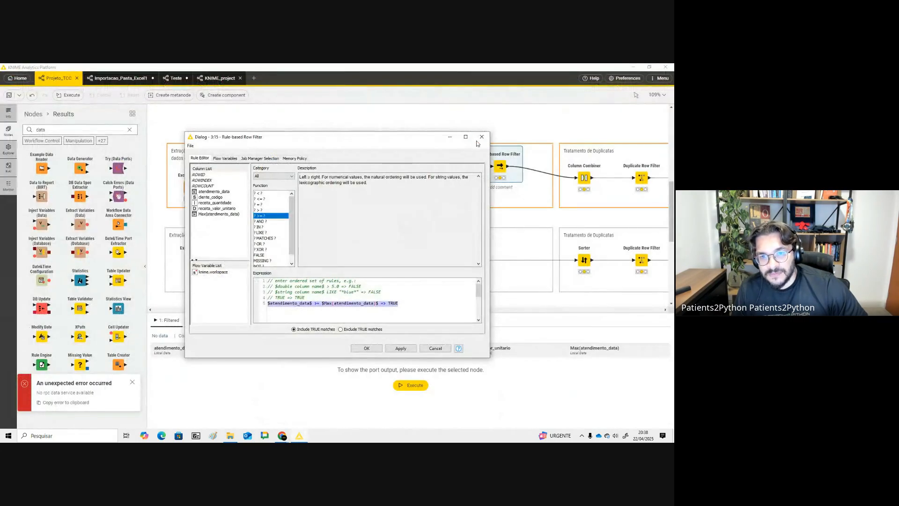
{"action": "left_click", "coordinate": [481, 137]}
{"action": "key", "text": "alt+Tab"}
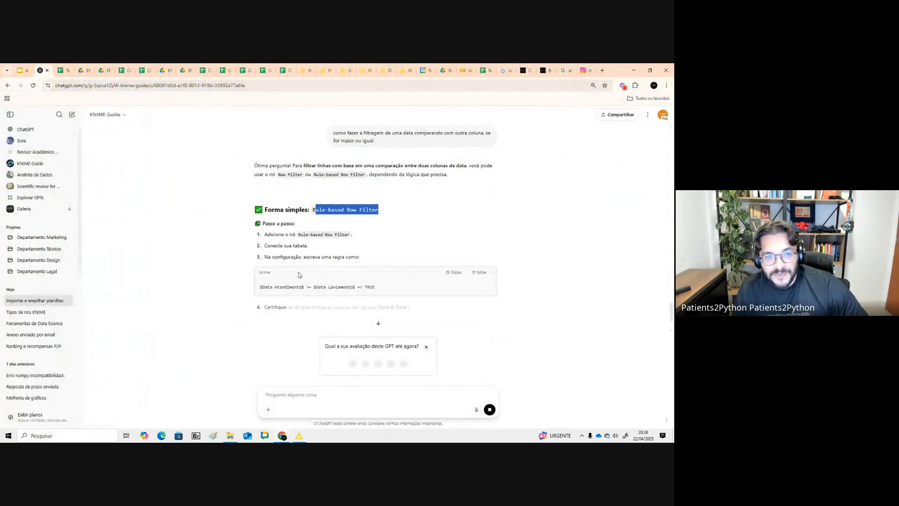
{"action": "left_click_drag", "start_coordinate": [260, 286], "coordinate": [417, 294]}
{"action": "key", "text": "ctrl+c"}
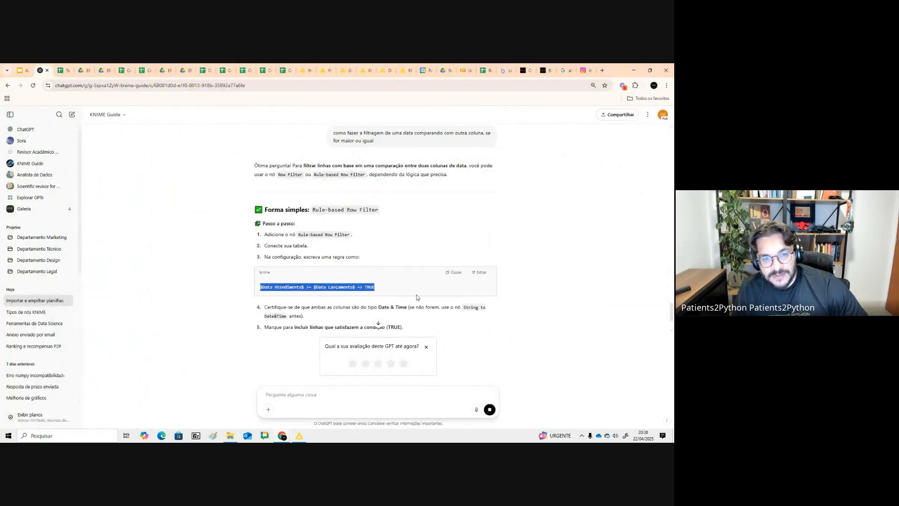
{"action": "key", "text": "alt+Tab"}
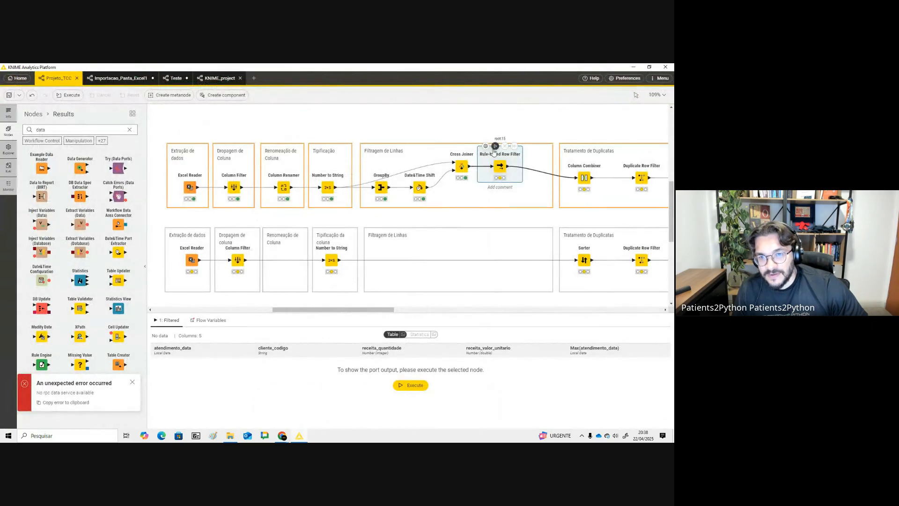
- Try adding the suggested rule as a second line adapted to atendimento_data and Max(atendimento_data), then delete it
{"action": "left_click", "coordinate": [485, 147]}
{"action": "left_click", "coordinate": [411, 307]}
{"action": "key", "text": "Return"}
{"action": "key", "text": "ctrl+v"}
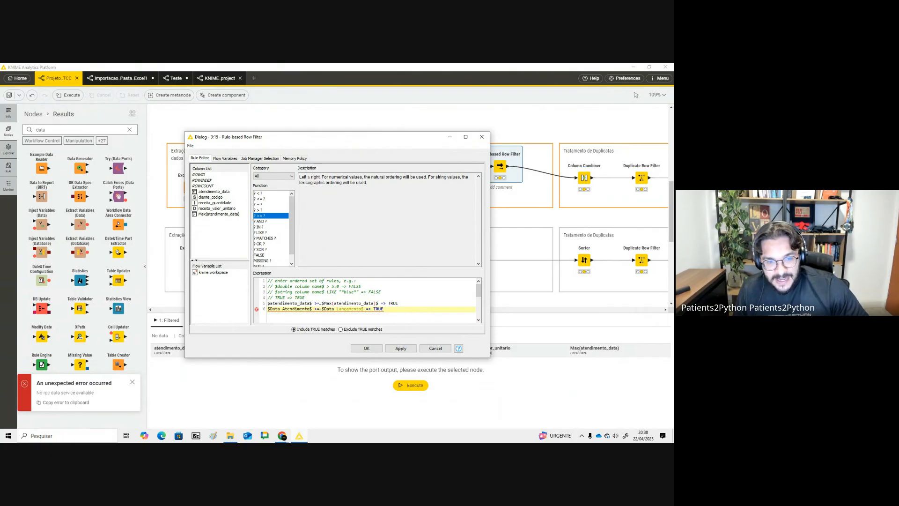
{"action": "left_click_drag", "start_coordinate": [310, 309], "coordinate": [295, 311]}
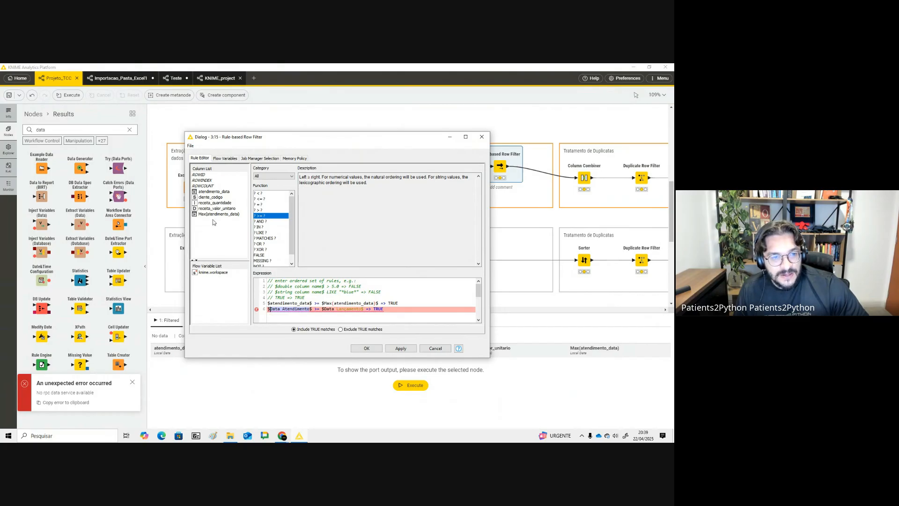
{"action": "left_click", "coordinate": [306, 304]}
{"action": "left_click_drag", "start_coordinate": [310, 310], "coordinate": [278, 309]}
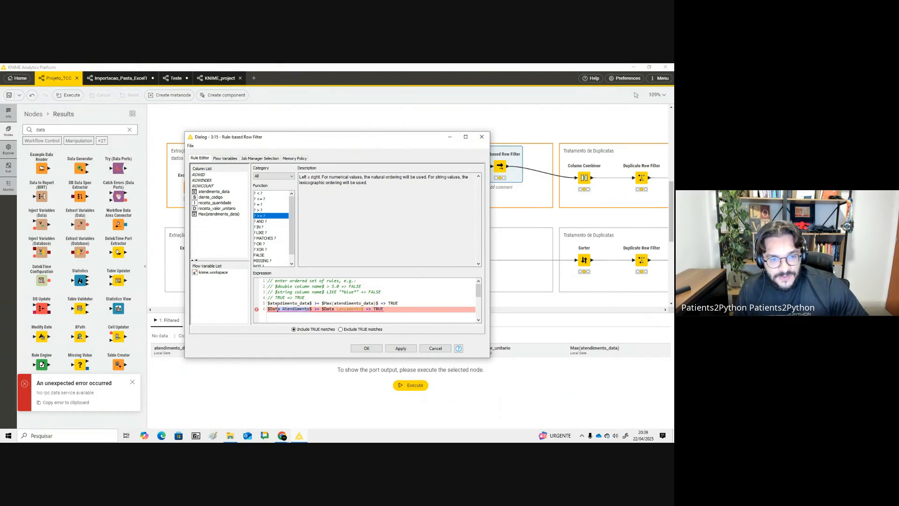
{"action": "double_click", "coordinate": [215, 192]}
{"action": "key", "text": "Delete"}
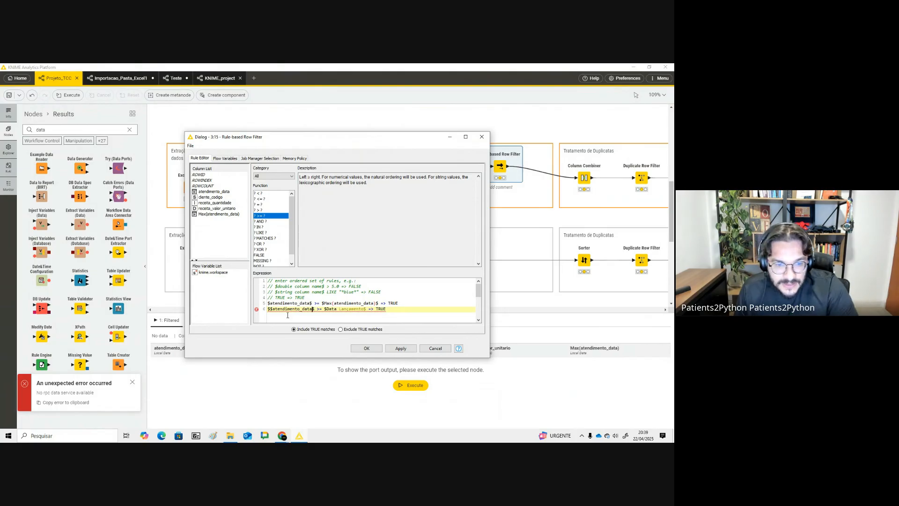
{"action": "left_click", "coordinate": [273, 310]}
{"action": "key", "text": "BackSpace"}
{"action": "left_click_drag", "start_coordinate": [364, 310], "coordinate": [354, 310]}
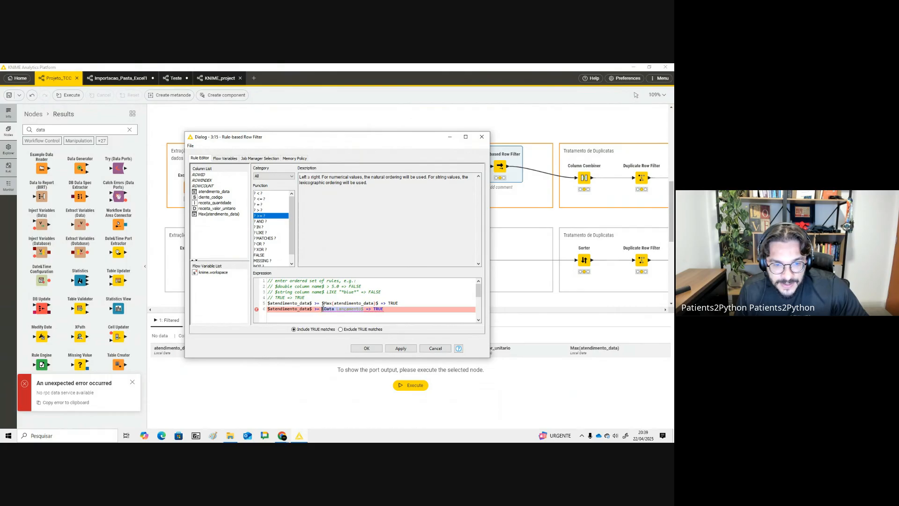
{"action": "left_click", "coordinate": [208, 214]}
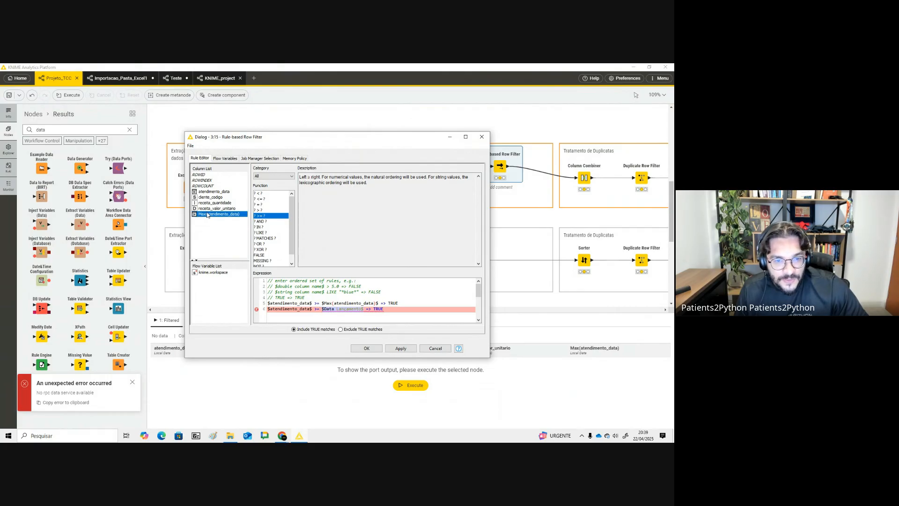
{"action": "double_click", "coordinate": [208, 214]}
{"action": "left_click_drag", "start_coordinate": [399, 304], "coordinate": [259, 304]}
{"action": "key", "text": "BackSpace"}
{"action": "key", "text": "BackSpace"}
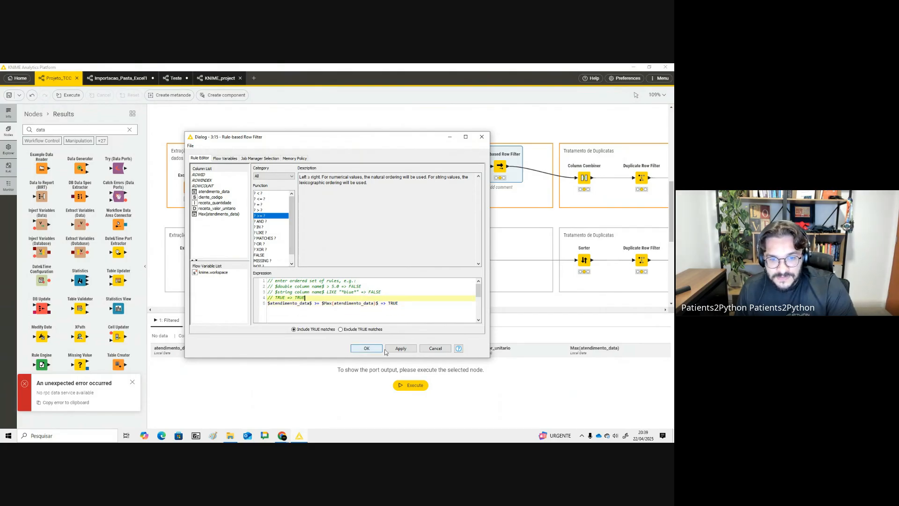
- Confirm the rule $atendimento_data$ >= $Max(atendimento_data)$ => TRUE and execute the Rule-based Row Filter
{"action": "left_click", "coordinate": [377, 349]}
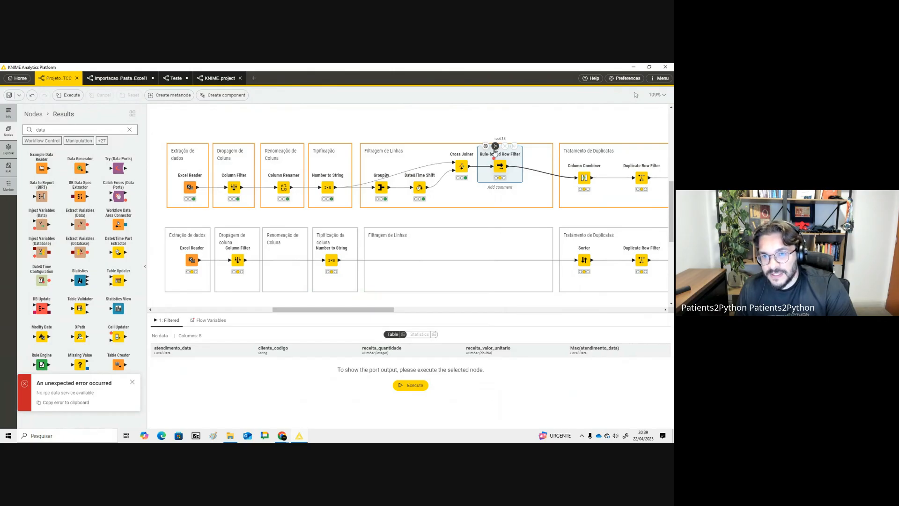
{"action": "left_click", "coordinate": [495, 145]}
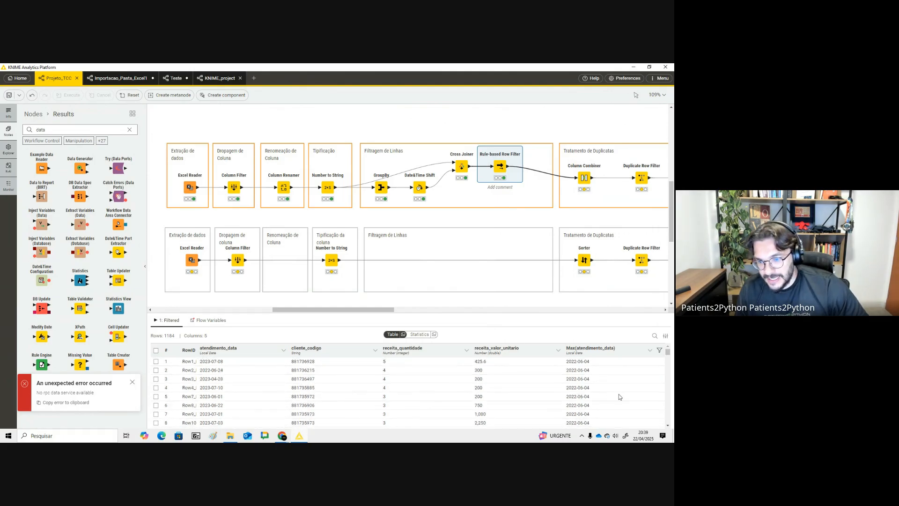
- Compare the row counts of the Cross Joiner and Rule-based Row Filter outputs
{"action": "left_click", "coordinate": [462, 167]}
{"action": "left_click_drag", "start_coordinate": [175, 337], "coordinate": [164, 335]}
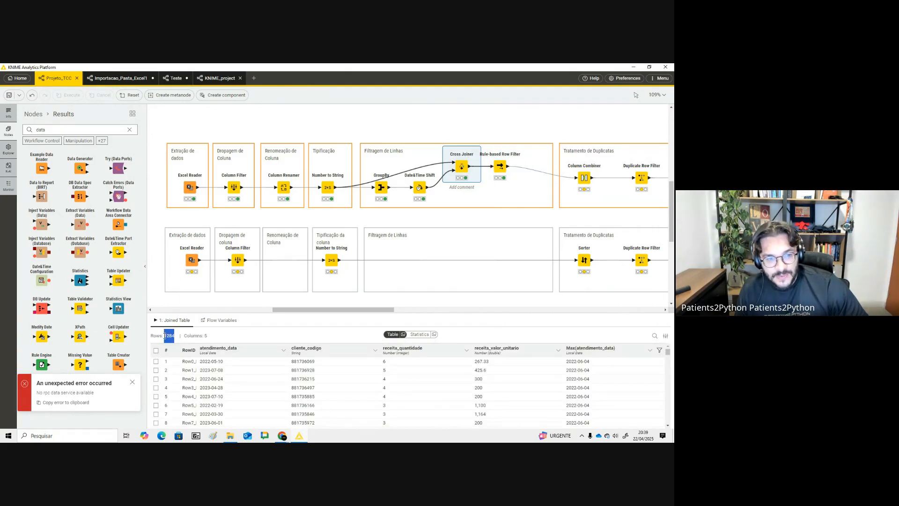
{"action": "left_click", "coordinate": [500, 166]}
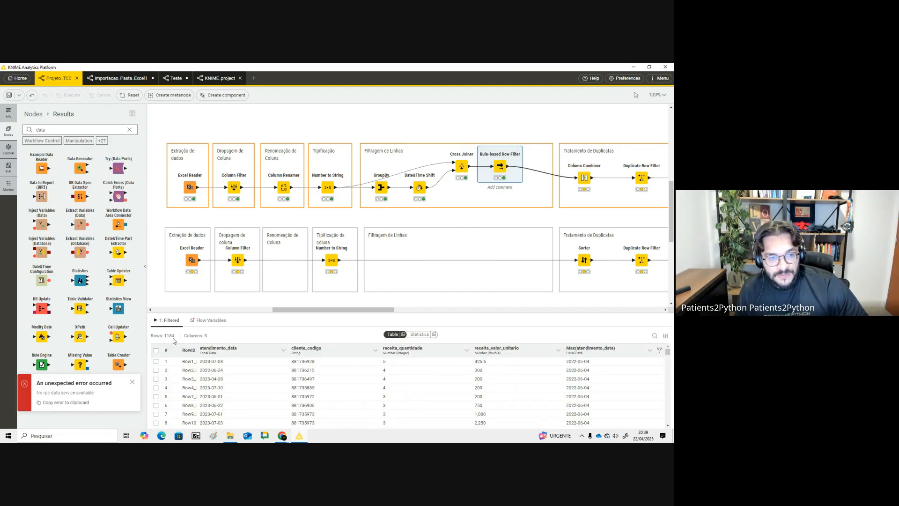
{"action": "left_click_drag", "start_coordinate": [168, 336], "coordinate": [166, 337]}
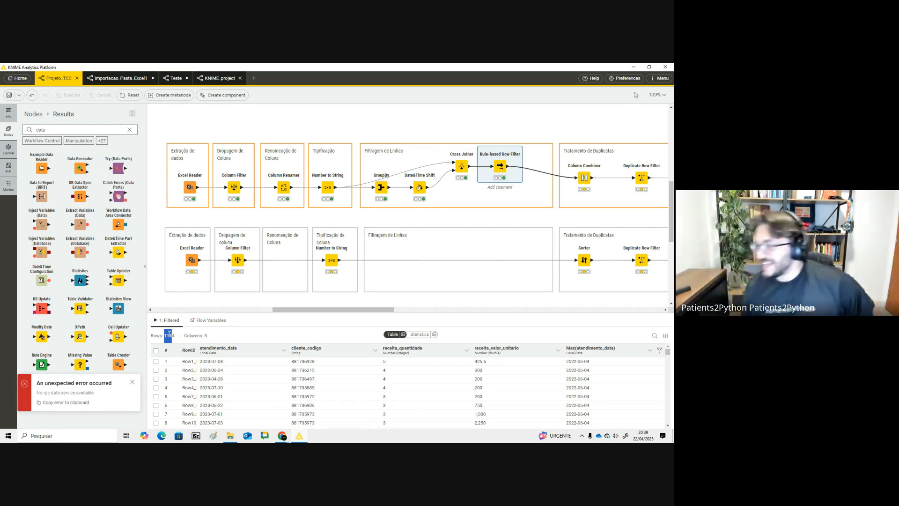
- Review the transformation sequence slide in the course presentation
{"action": "left_click_drag", "start_coordinate": [361, 314], "coordinate": [424, 308]}
{"action": "key", "text": "alt+Tab"}
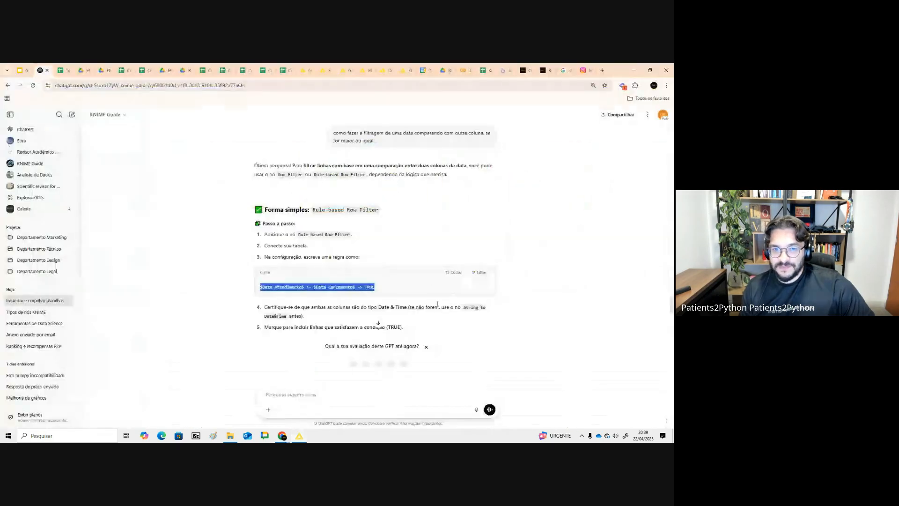
{"action": "left_click", "coordinate": [21, 71]}
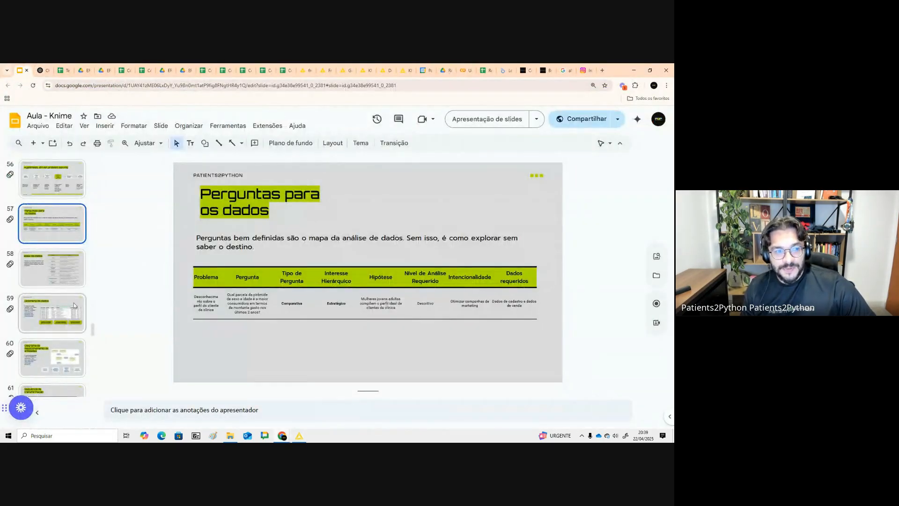
{"action": "scroll", "coordinate": [38, 190], "scroll_direction": "down", "scroll_amount": 5}
{"action": "left_click", "coordinate": [38, 190]}
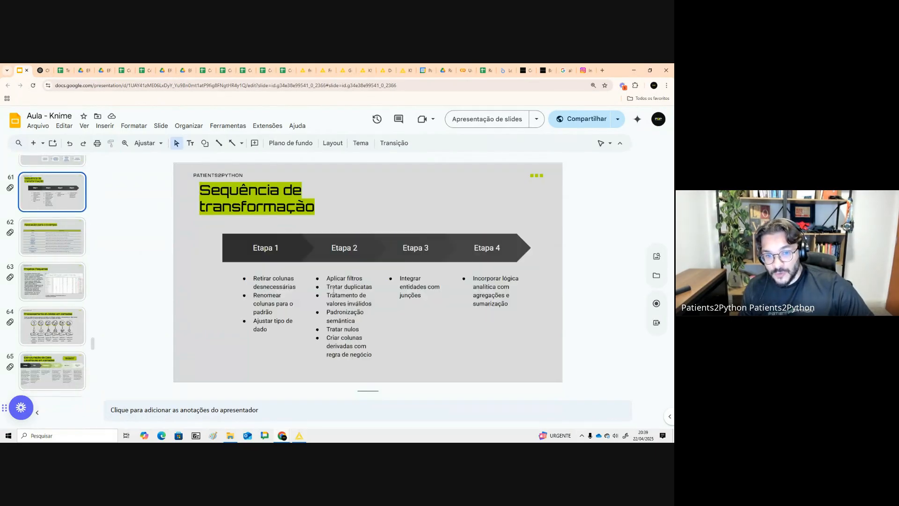
{"action": "left_click_drag", "start_coordinate": [334, 292], "coordinate": [369, 285]}
{"action": "key", "text": "alt+Tab"}
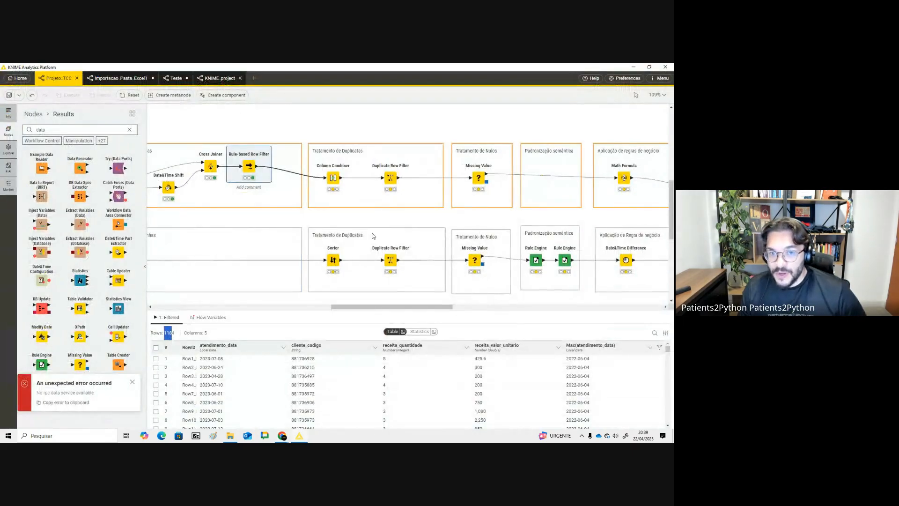
- Try removing the missing receita_codigo and profissional_codigo columns from the Column Combiner's inputs
{"action": "left_click_drag", "start_coordinate": [415, 303], "coordinate": [387, 302]}
{"action": "left_click", "coordinate": [443, 189]}
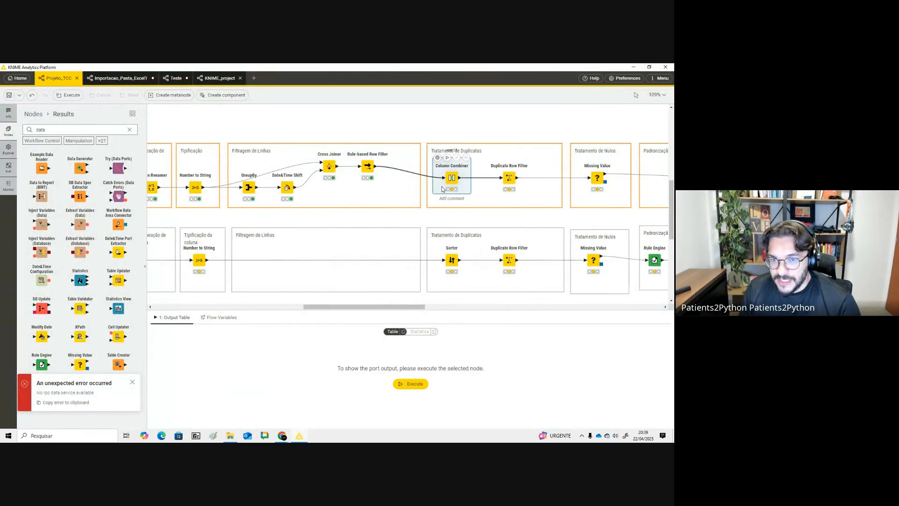
{"action": "left_click", "coordinate": [437, 157]}
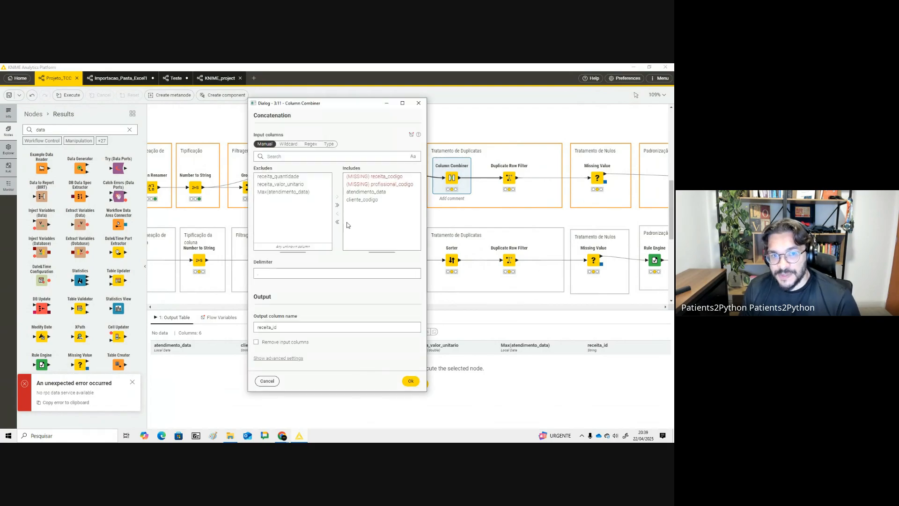
{"action": "left_click", "coordinate": [374, 186]}
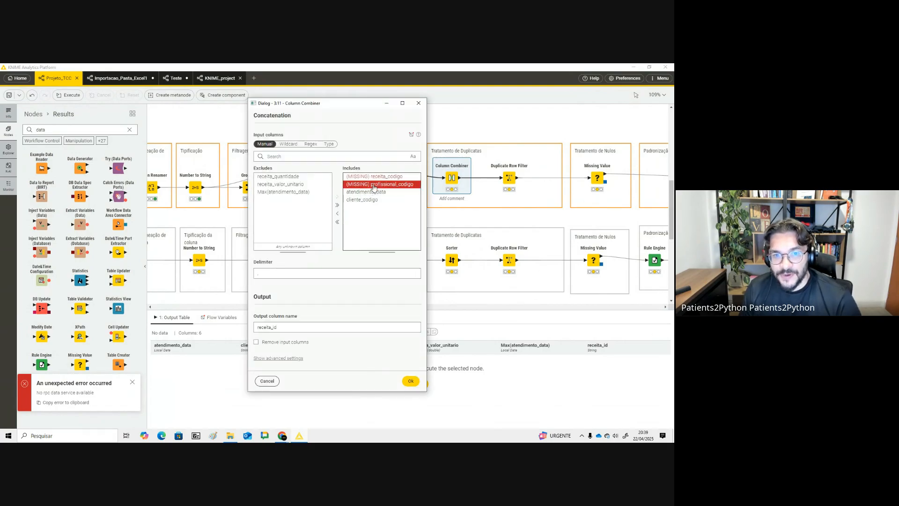
{"action": "left_click", "coordinate": [337, 213]}
{"action": "left_click", "coordinate": [375, 177]}
{"action": "left_click", "coordinate": [337, 213]}
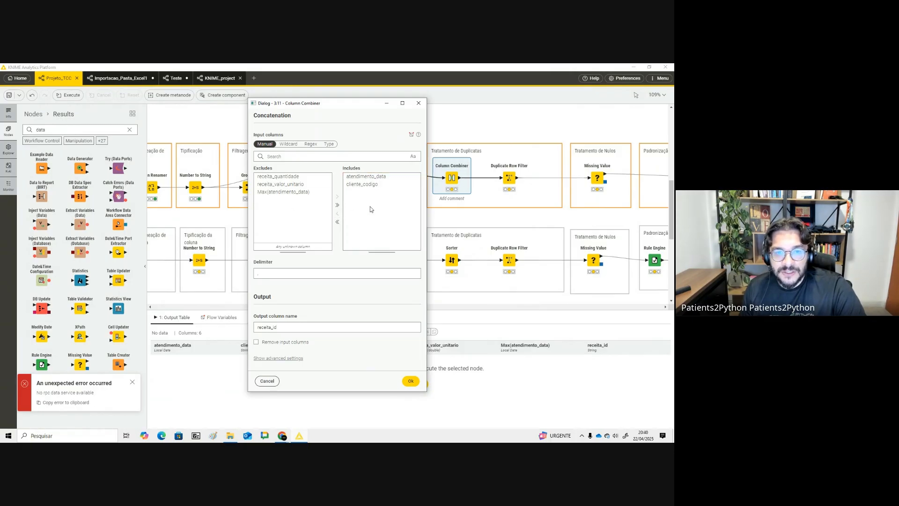
{"action": "left_click", "coordinate": [368, 185]}
{"action": "left_click", "coordinate": [370, 177]}
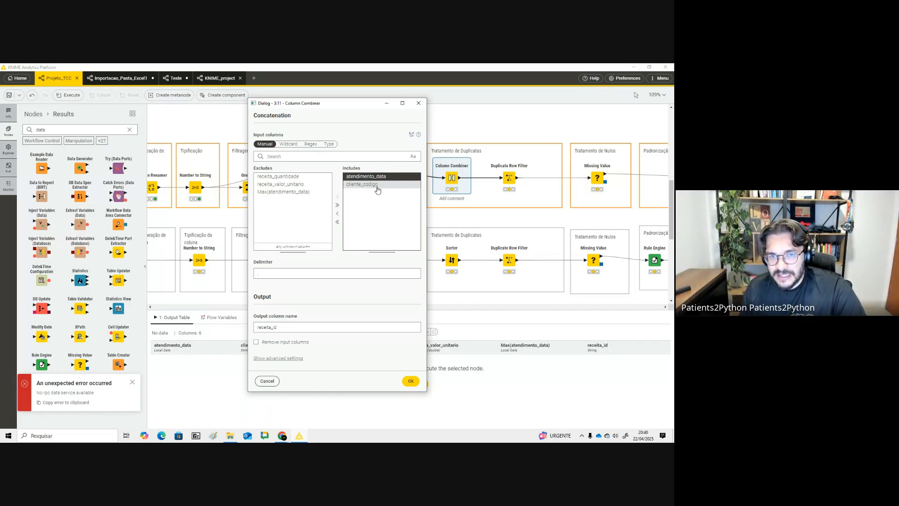
{"action": "left_click", "coordinate": [377, 185]}
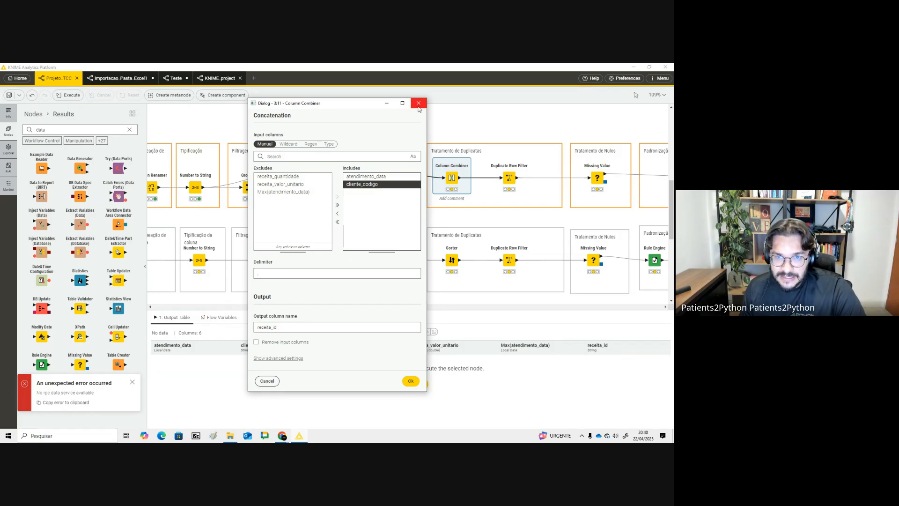
{"action": "left_click", "coordinate": [418, 105]}
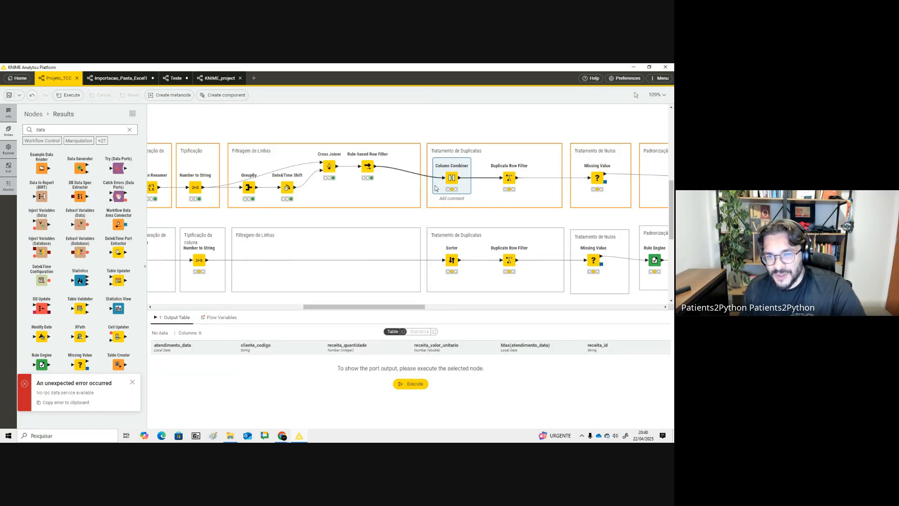
- Try adding Médico Associado Código and Receita Código to the Column Filter's included columns
{"action": "left_click_drag", "start_coordinate": [417, 308], "coordinate": [373, 311]}
{"action": "double_click", "coordinate": [290, 187]}
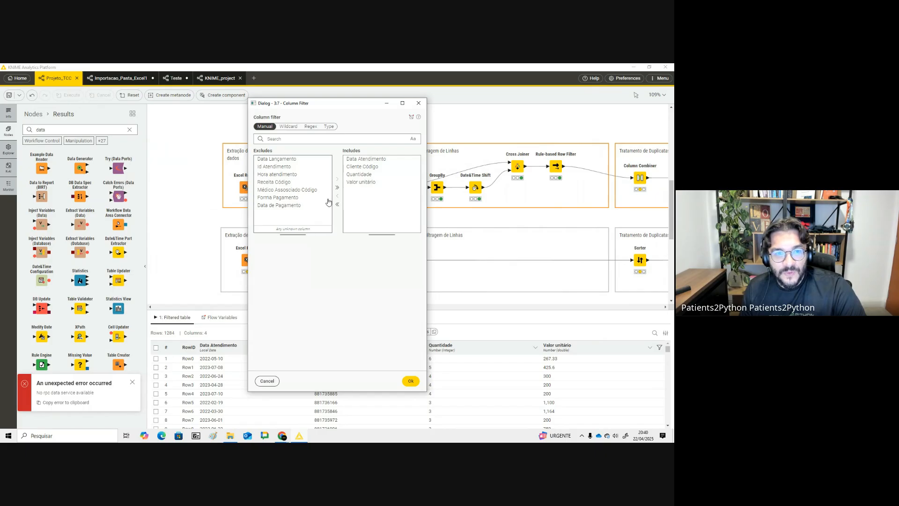
{"action": "double_click", "coordinate": [284, 192]}
{"action": "double_click", "coordinate": [281, 181]}
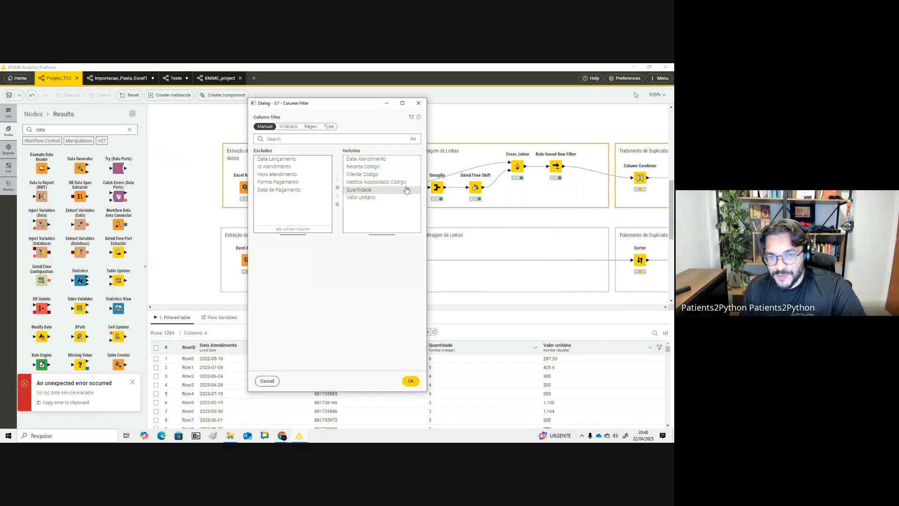
{"action": "left_click", "coordinate": [419, 103]}
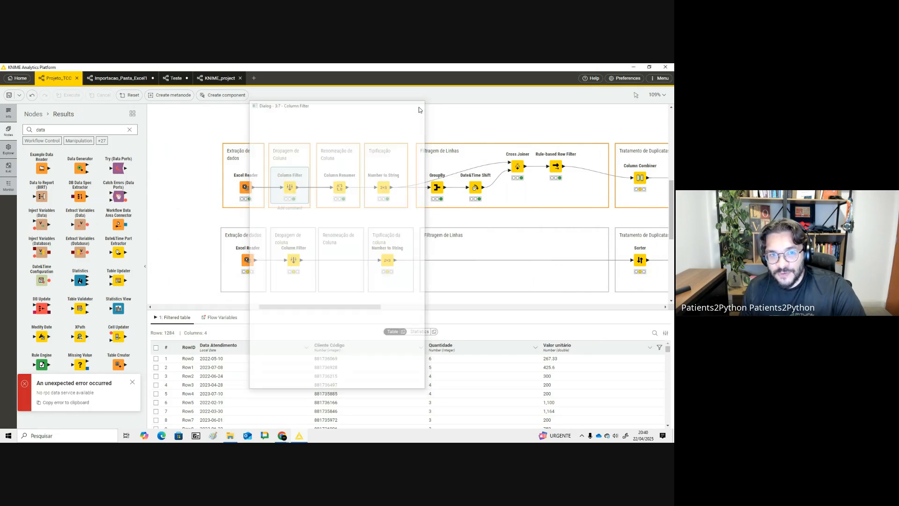
- Include Médico Associado Código and Receita Código in the Column Filter, apply and execute it
{"action": "double_click", "coordinate": [276, 174]}
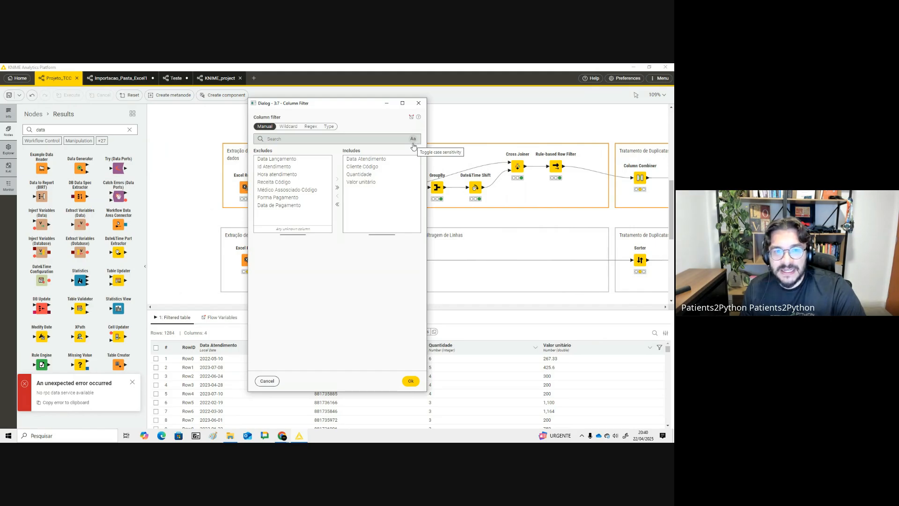
{"action": "double_click", "coordinate": [294, 189]}
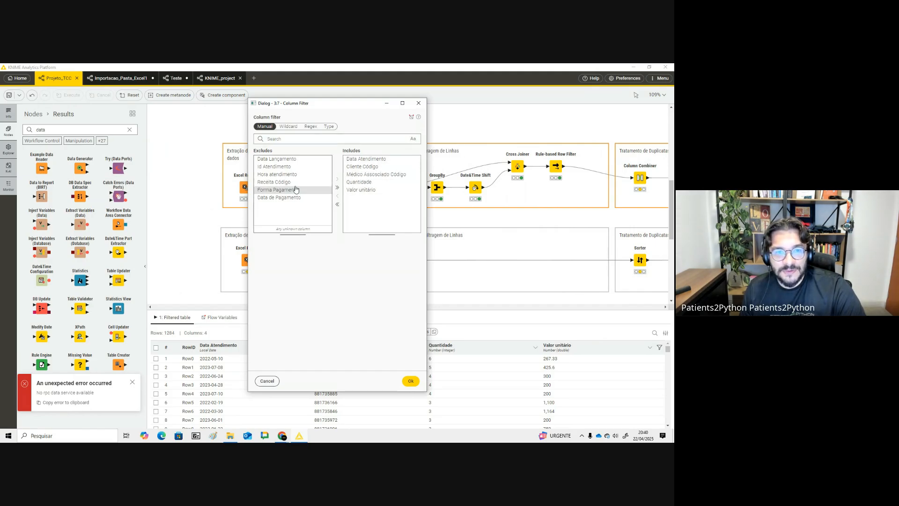
{"action": "double_click", "coordinate": [283, 182]}
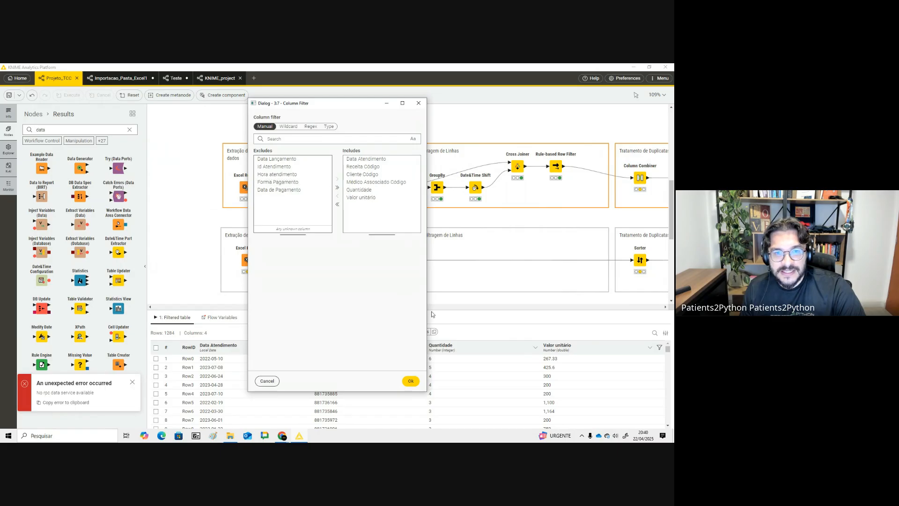
{"action": "left_click", "coordinate": [411, 381]}
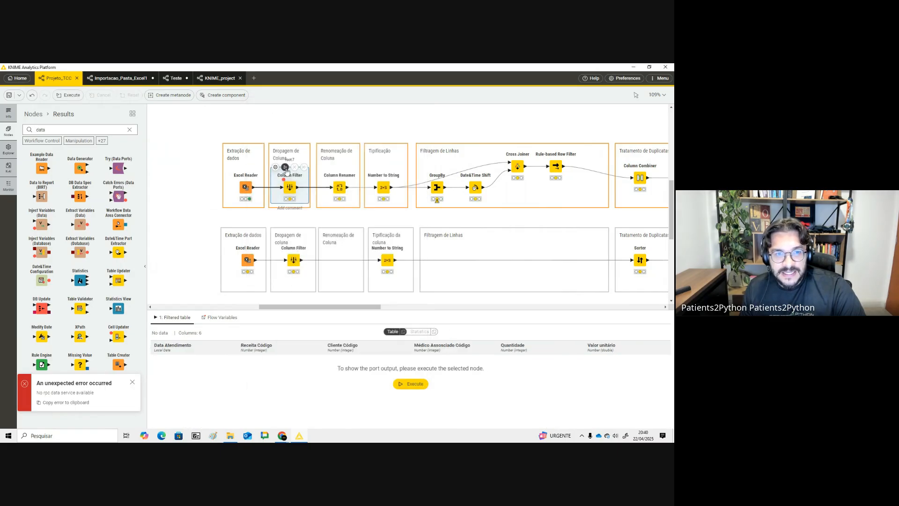
{"action": "left_click", "coordinate": [284, 167]}
- Add a Column Renamer entry renaming Médico Associado Código to profissional_codigo
{"action": "left_click", "coordinate": [340, 183]}
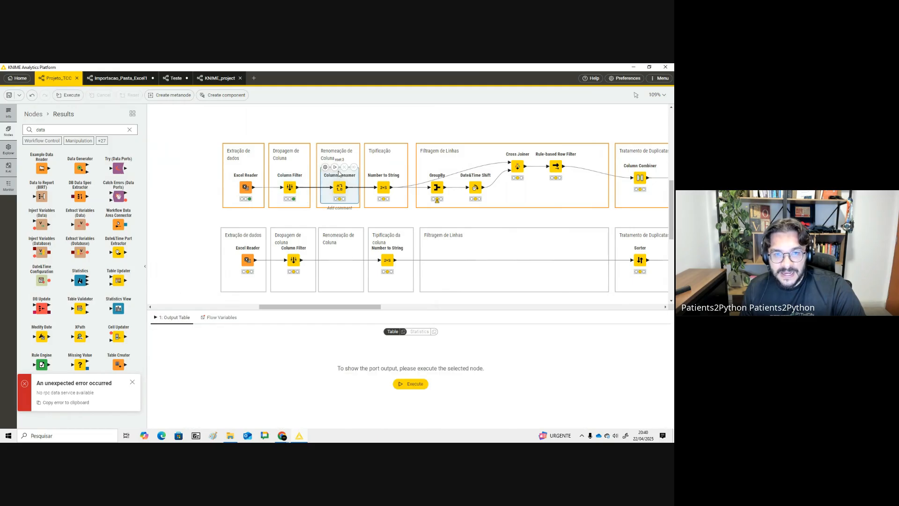
{"action": "left_click", "coordinate": [325, 168]}
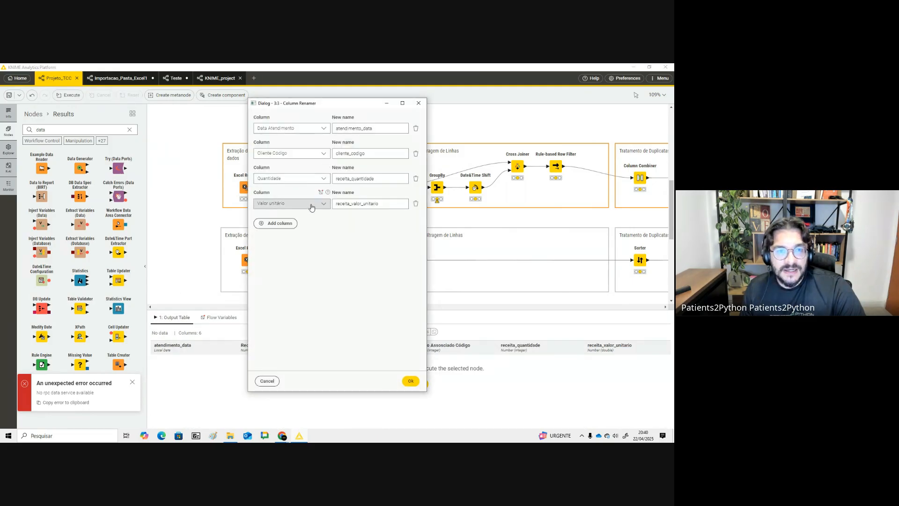
{"action": "left_click", "coordinate": [280, 223]}
{"action": "left_click", "coordinate": [300, 228]}
{"action": "left_click", "coordinate": [312, 263]}
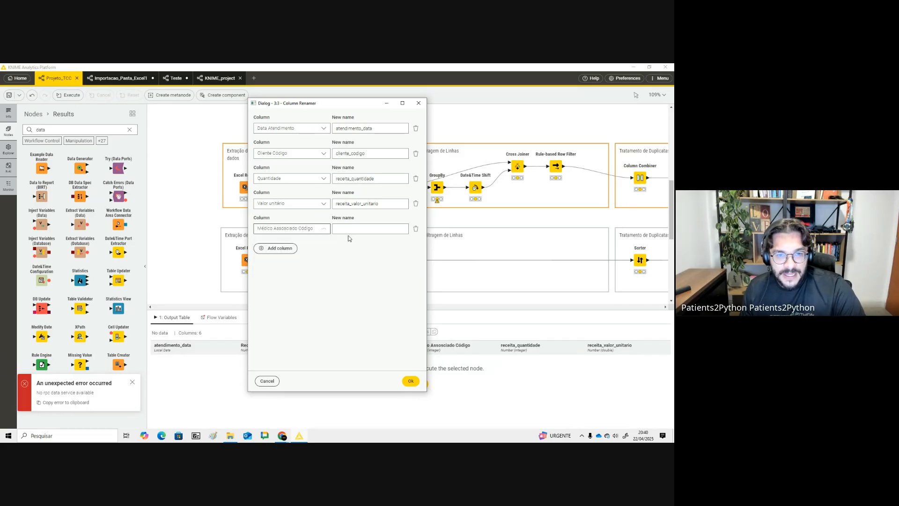
{"action": "left_click", "coordinate": [361, 229]}
{"action": "type", "text": "profissional_codigo"}
- Add a rename of Receita Código to receita_codigo, apply and execute the Column Renamer
{"action": "left_click", "coordinate": [284, 248]}
{"action": "left_click", "coordinate": [289, 255]}
{"action": "left_click", "coordinate": [281, 275]}
{"action": "left_click", "coordinate": [392, 257]}
{"action": "type", "text": "receita"}
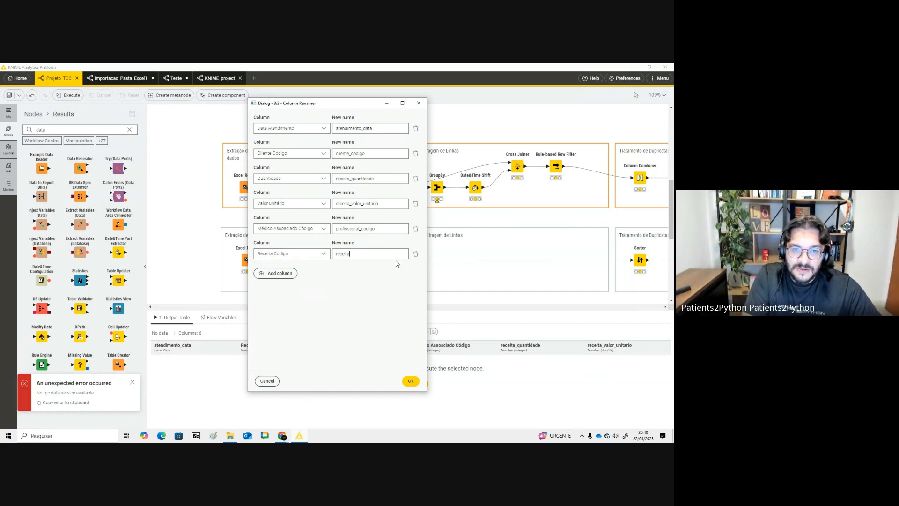
{"action": "type", "text": "_codigo"}
{"action": "left_click", "coordinate": [411, 381]}
{"action": "left_click", "coordinate": [335, 167]}
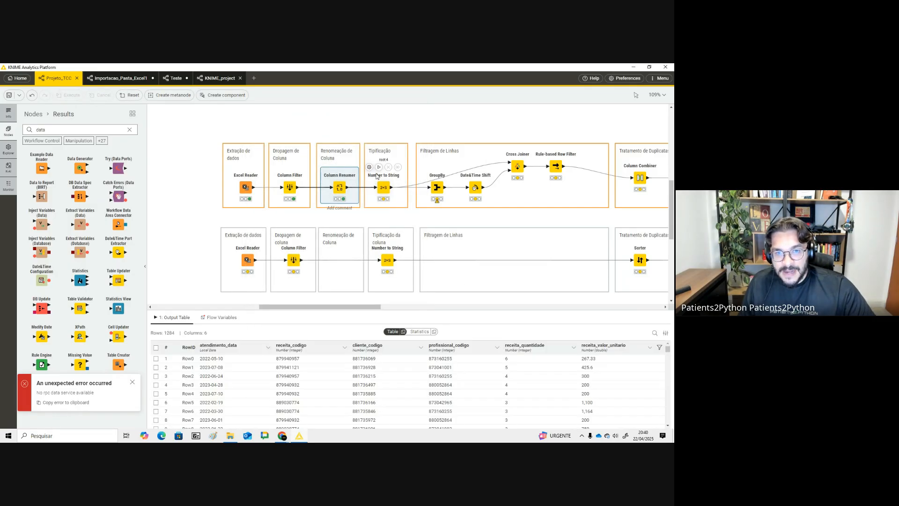
- Execute Number to String and check the outputs of GroupBy, Date&Time Shift, Cross Joiner and Rule-based Row Filter
{"action": "left_click", "coordinate": [379, 168]}
{"action": "left_click", "coordinate": [385, 187]}
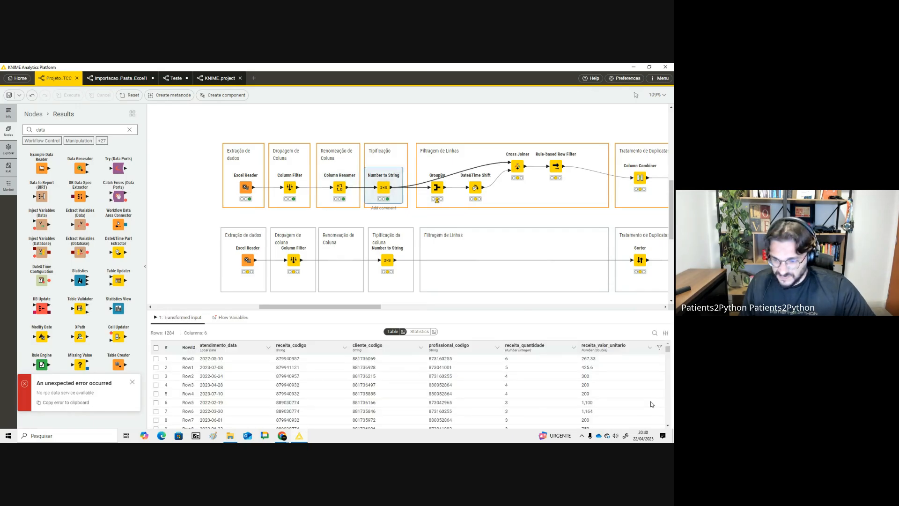
{"action": "left_click", "coordinate": [437, 187]}
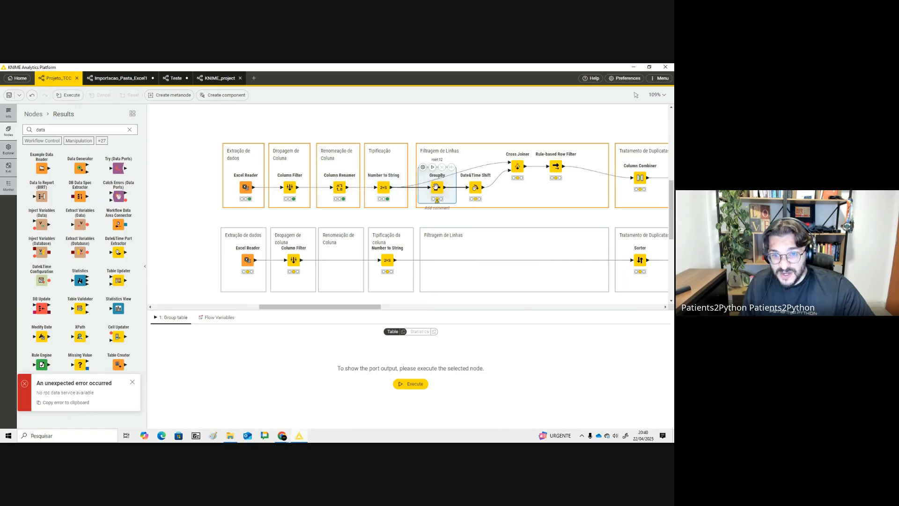
{"action": "left_click", "coordinate": [474, 186]}
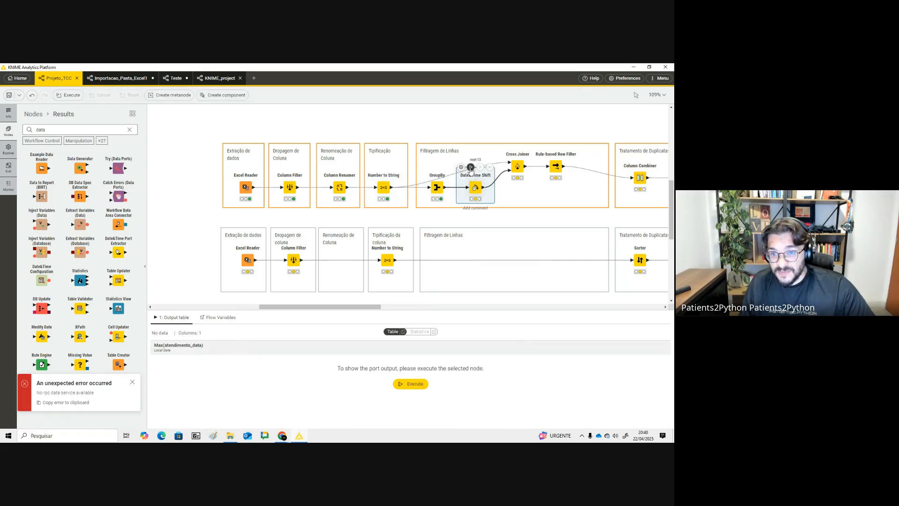
{"action": "left_click", "coordinate": [518, 167]}
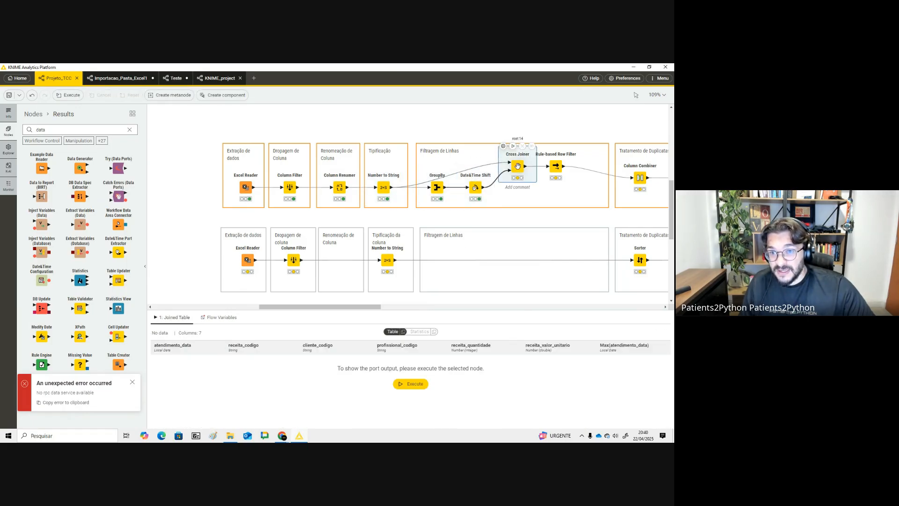
{"action": "left_click", "coordinate": [555, 168]}
- Confirm the Column Combiner settings with all four code and date columns and execute it
{"action": "left_click_drag", "start_coordinate": [358, 307], "coordinate": [416, 308]}
{"action": "double_click", "coordinate": [396, 176]}
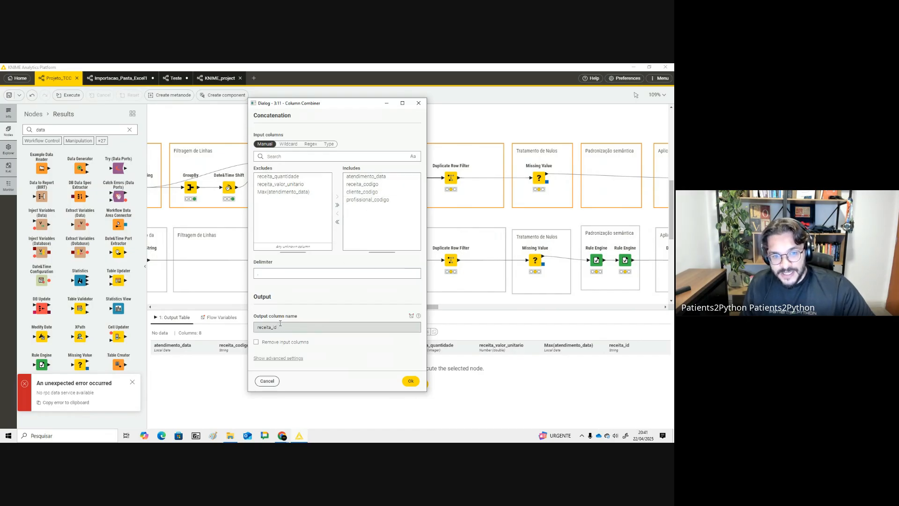
{"action": "left_click", "coordinate": [414, 382]}
{"action": "left_click", "coordinate": [415, 384]}
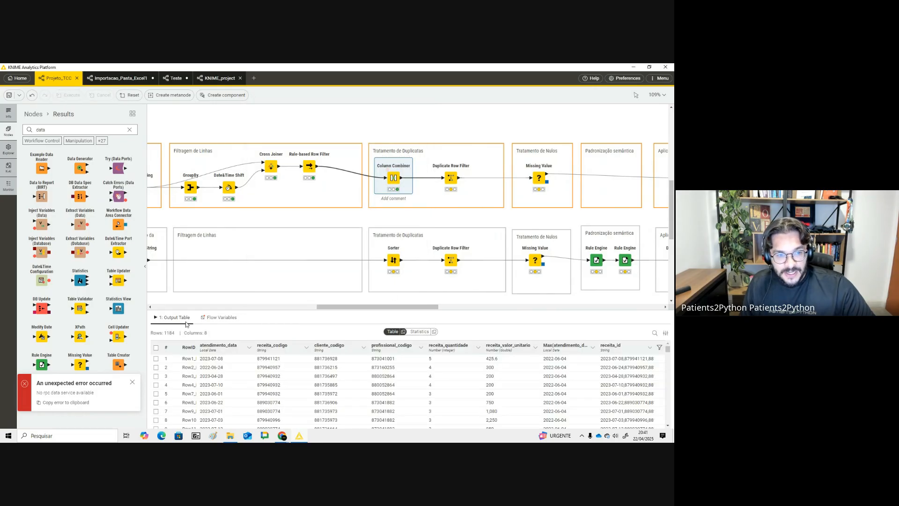
- Examine the Column Combiner output statistics and table for unique receita_id values
{"action": "left_click", "coordinate": [420, 331]}
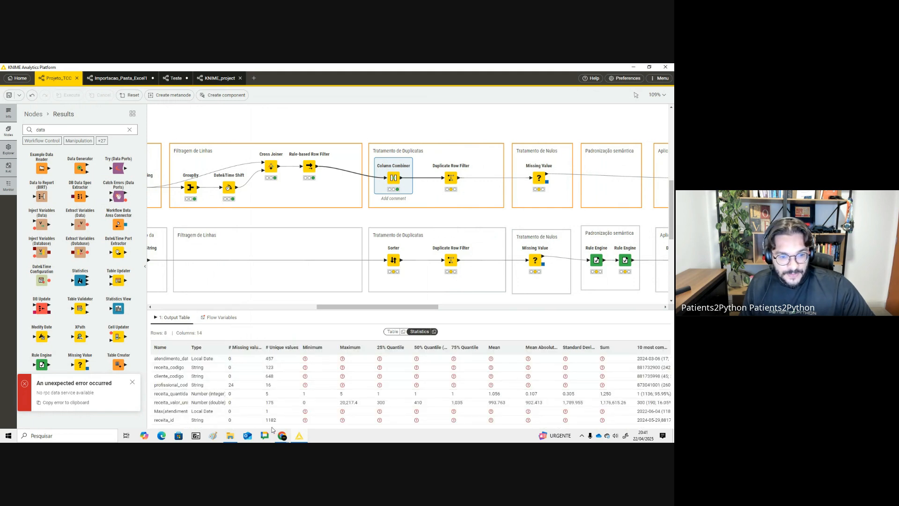
{"action": "left_click", "coordinate": [271, 421]}
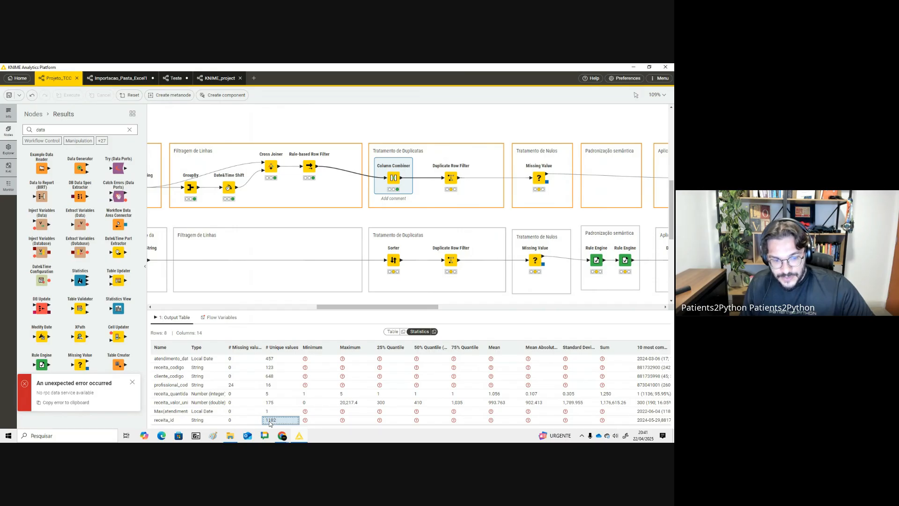
{"action": "left_click", "coordinate": [178, 421]}
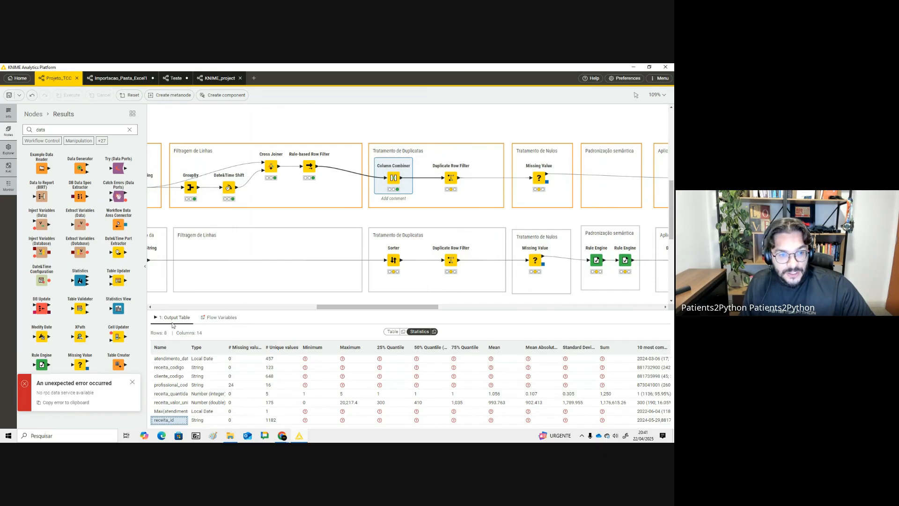
{"action": "left_click", "coordinate": [392, 331]}
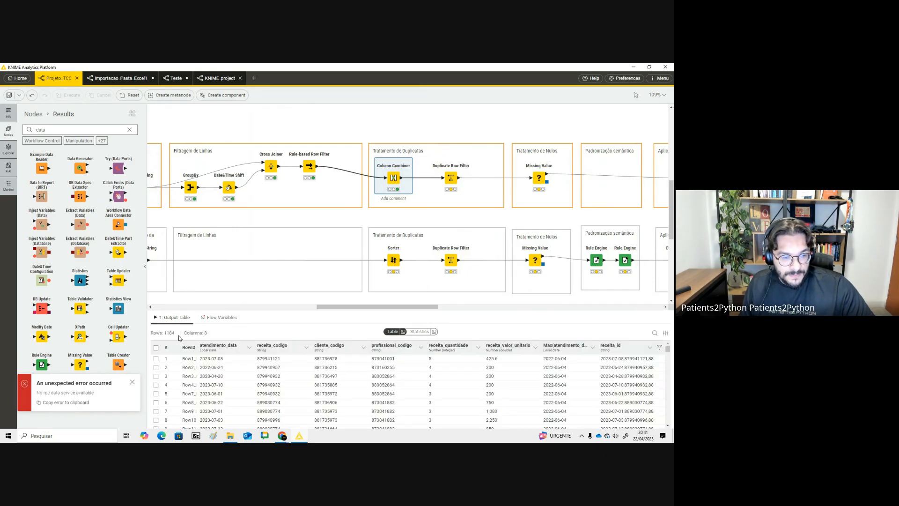
{"action": "left_click_drag", "start_coordinate": [174, 334], "coordinate": [165, 333]}
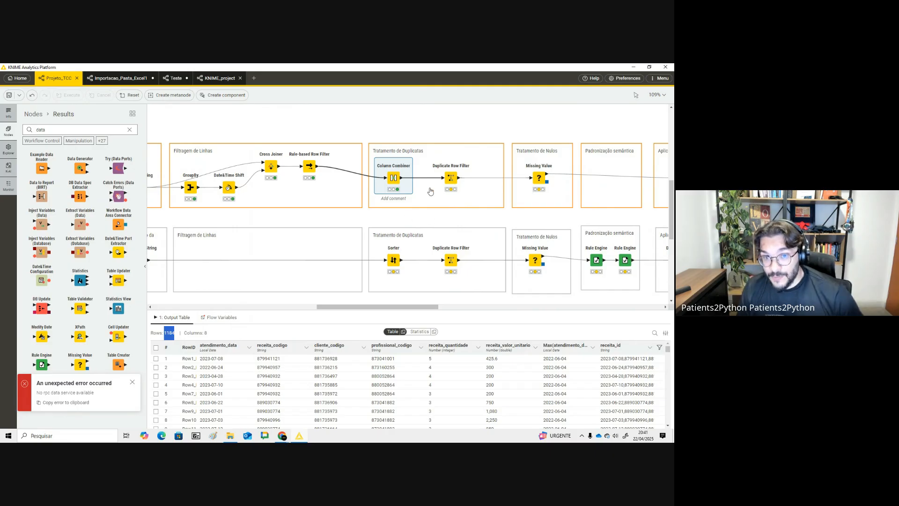
{"action": "mouse_move", "coordinate": [398, 177]}
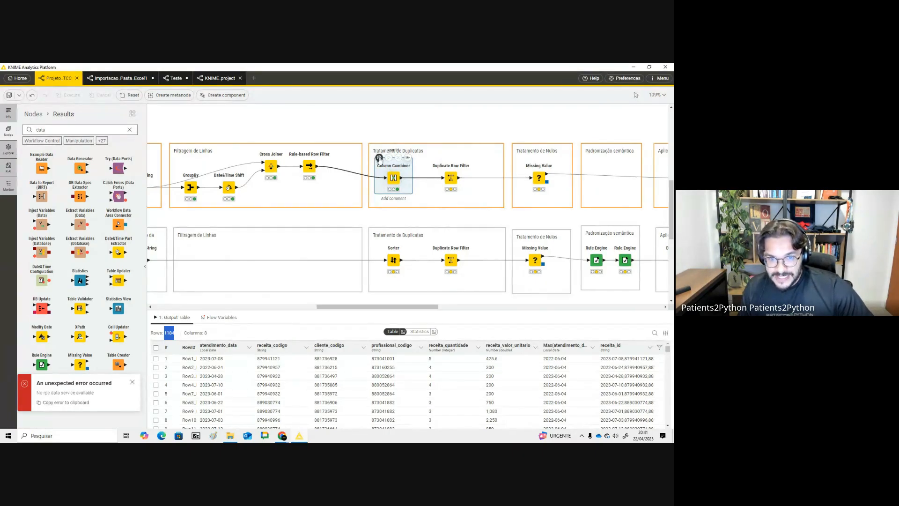
- Add receita_quantidade and receita_valor_unitario to the Column Combiner's included columns, then check receita_id unique values in its statistics
{"action": "left_click", "coordinate": [380, 159]}
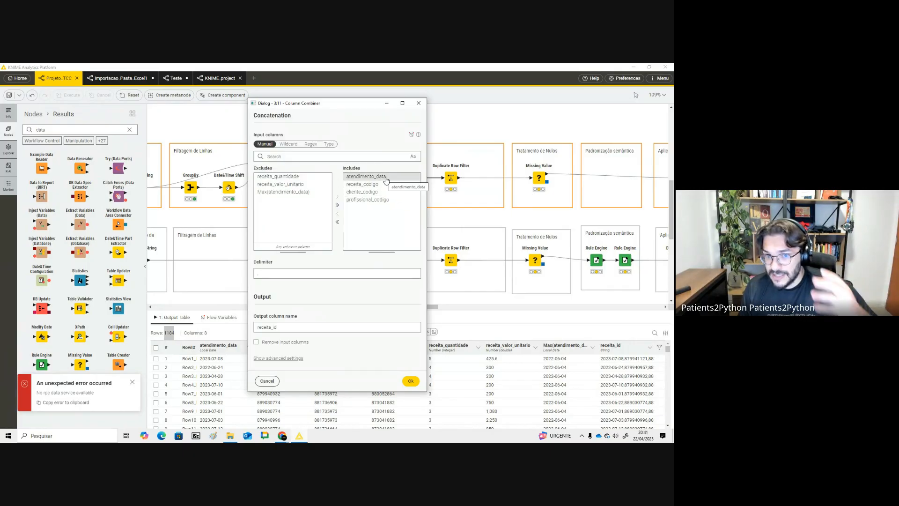
{"action": "left_click", "coordinate": [298, 178]}
{"action": "left_click", "coordinate": [303, 185], "text": "shift"}
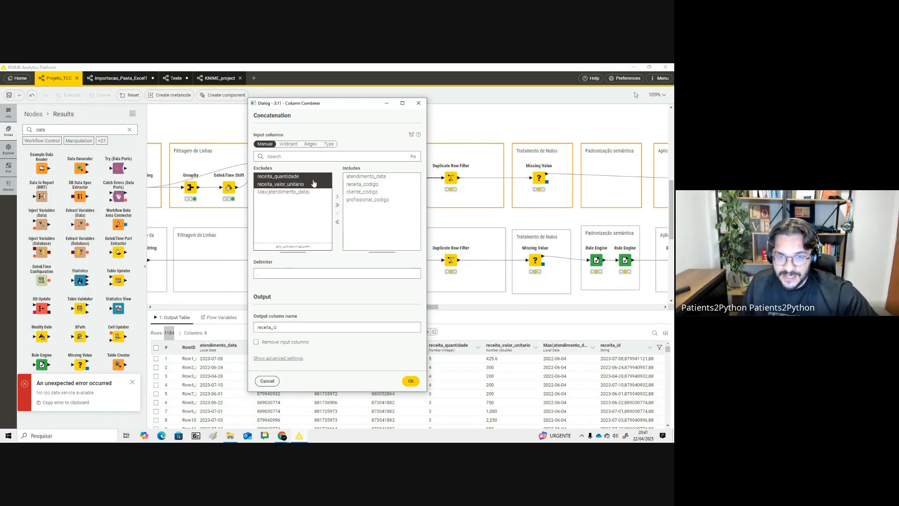
{"action": "left_click", "coordinate": [337, 197]}
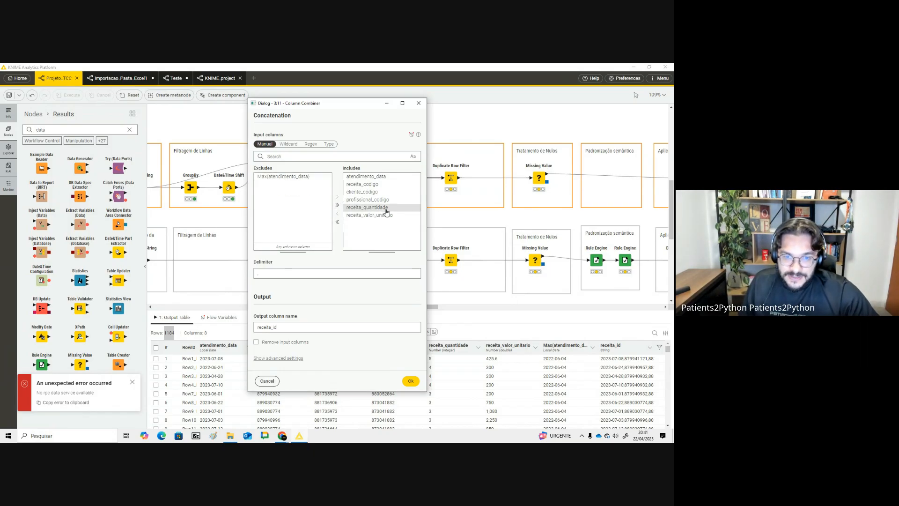
{"action": "left_click", "coordinate": [417, 383]}
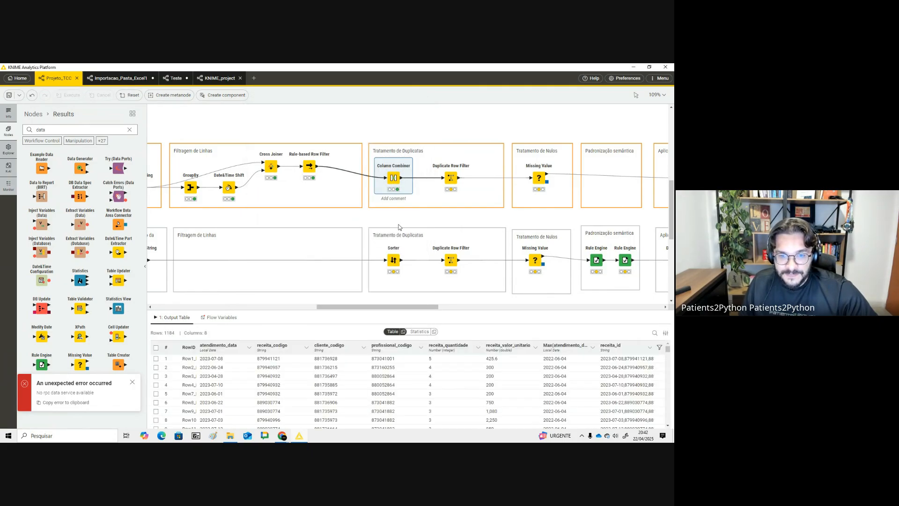
{"action": "left_click", "coordinate": [419, 332]}
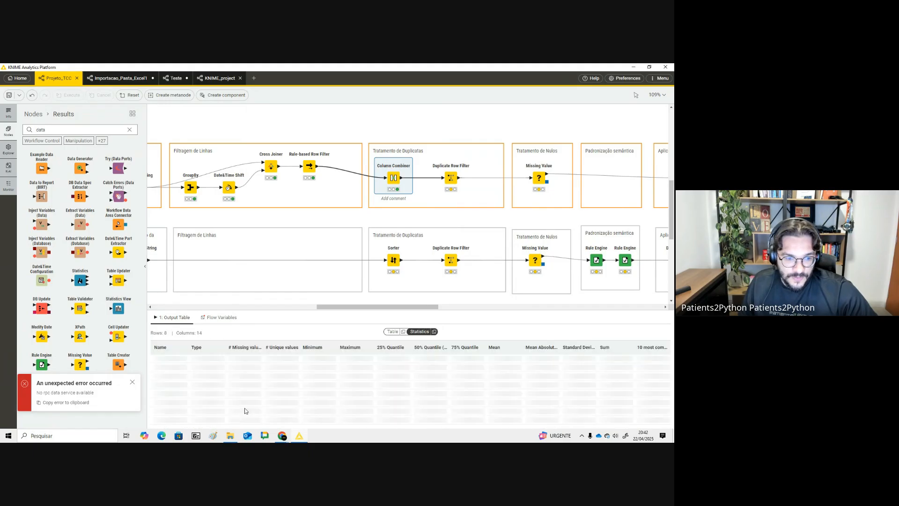
{"action": "left_click", "coordinate": [266, 421]}
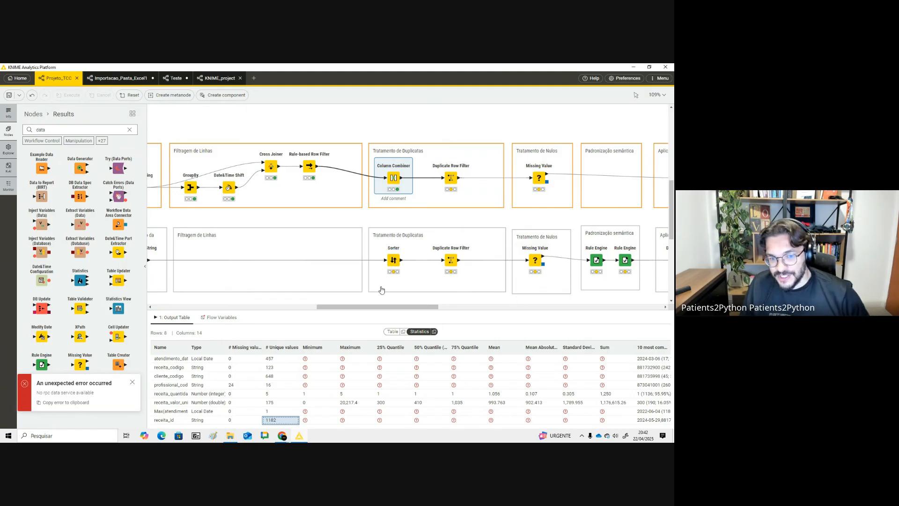
- Confirm the Duplicate Row Filter uses receita_id, removing duplicates and keeping the first row, and execute it
{"action": "left_click", "coordinate": [450, 178]}
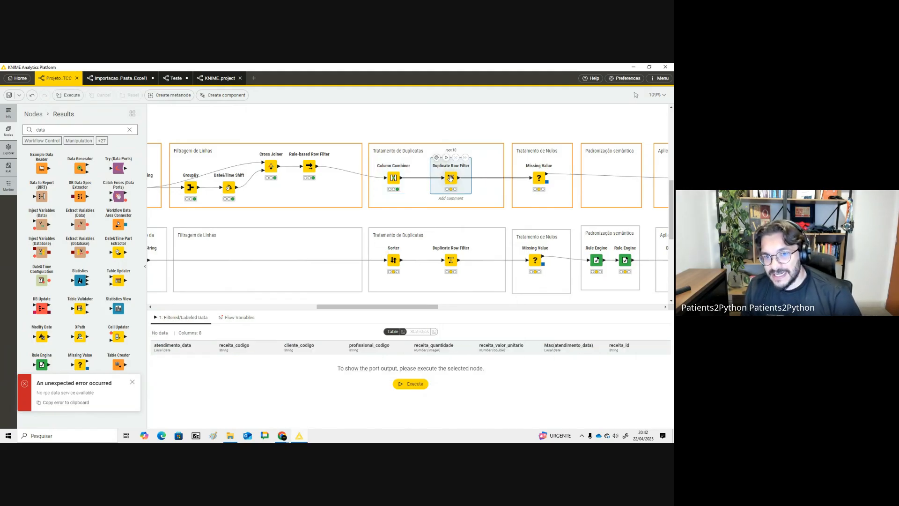
{"action": "left_click", "coordinate": [436, 157]}
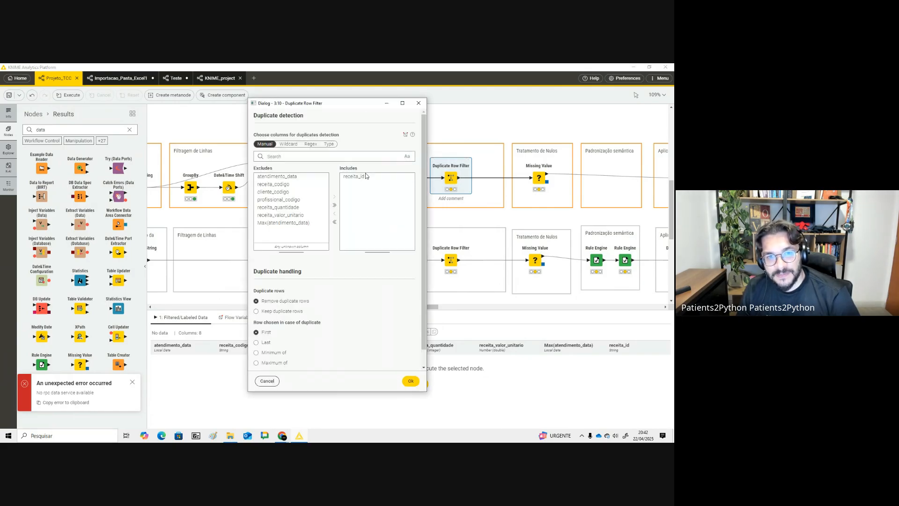
{"action": "left_click", "coordinate": [358, 178]}
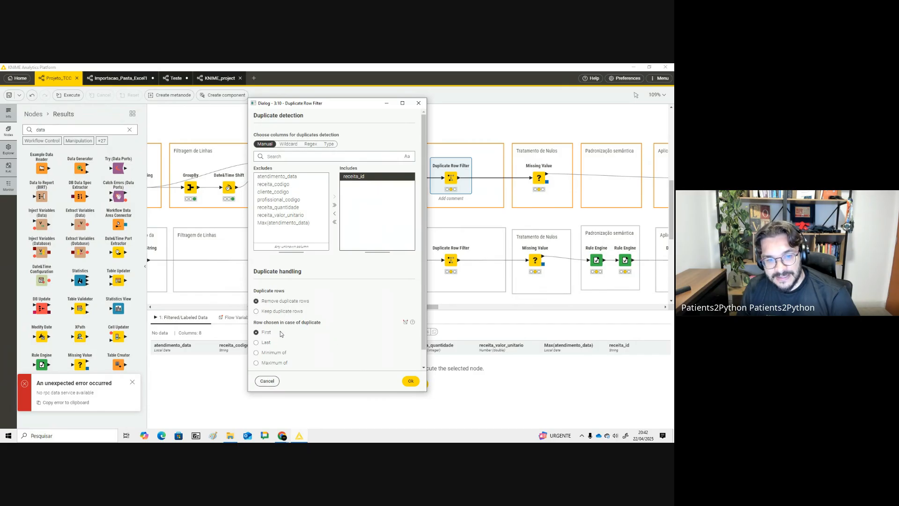
{"action": "left_click", "coordinate": [411, 380]}
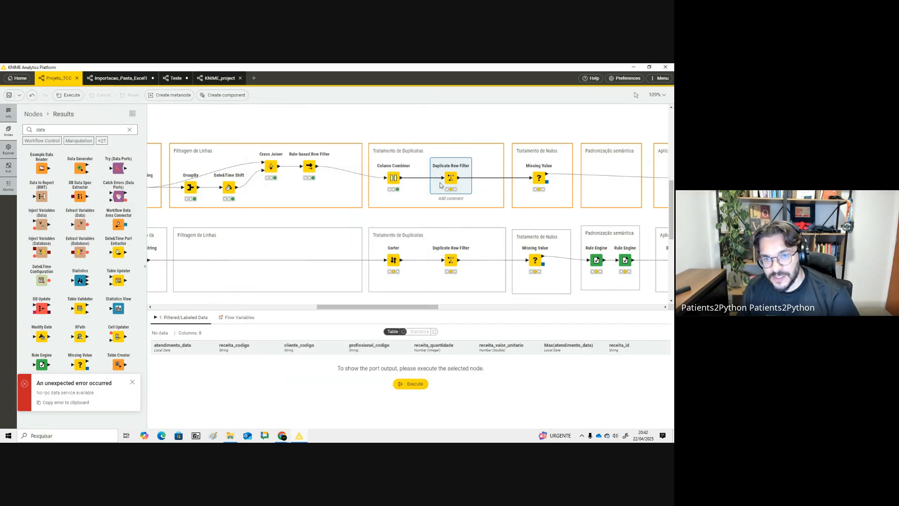
{"action": "left_click", "coordinate": [446, 158]}
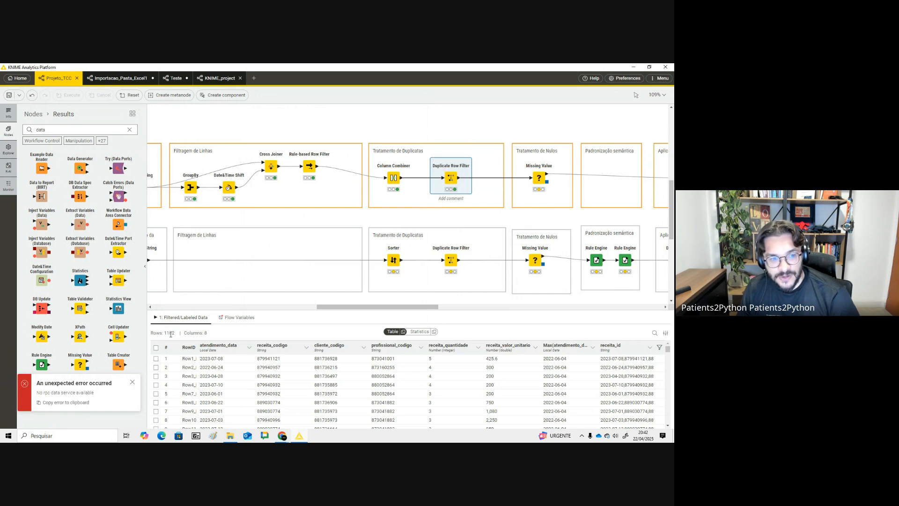
- Check the Column Combiner output row count
{"action": "left_click", "coordinate": [398, 178]}
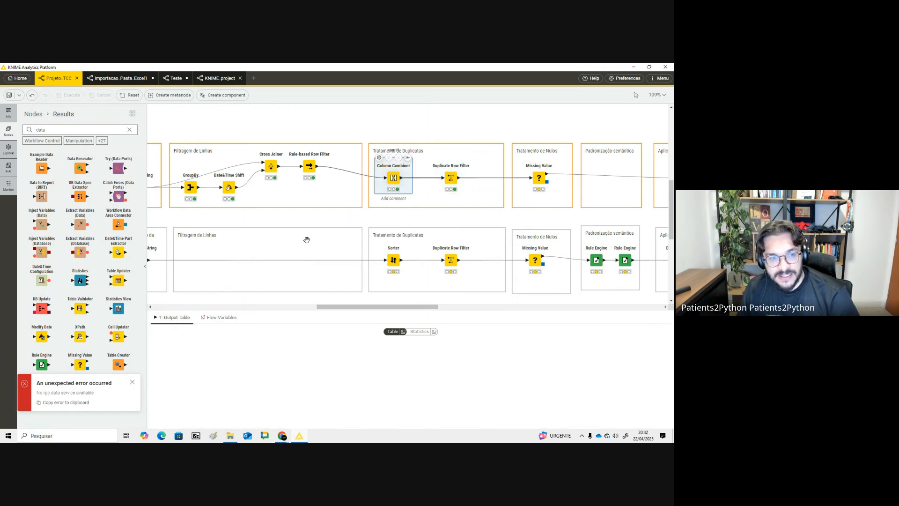
{"action": "left_click_drag", "start_coordinate": [173, 331], "coordinate": [161, 332]}
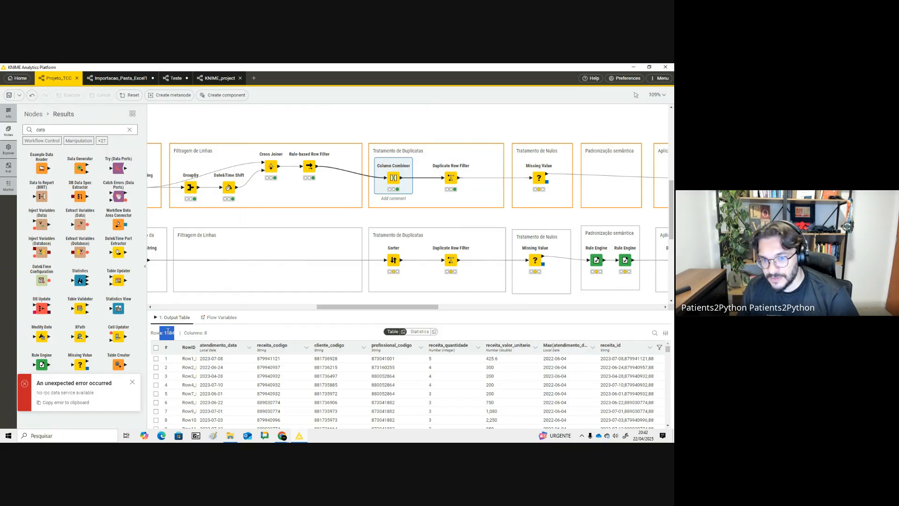
{"action": "left_click_drag", "start_coordinate": [379, 307], "coordinate": [328, 328]}
{"action": "key", "text": "alt+Tab"}
{"action": "key", "text": "alt+Tab"}
- Open the Missing Value node and set receita_quantidade's missing values to a fixed value of 0
{"action": "left_click", "coordinate": [449, 172]}
{"action": "double_click", "coordinate": [450, 173]}
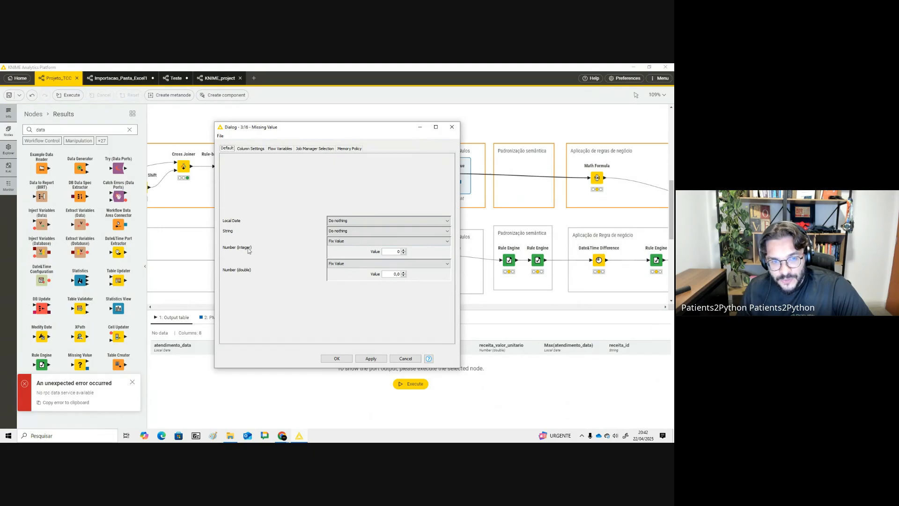
{"action": "left_click", "coordinate": [251, 148]}
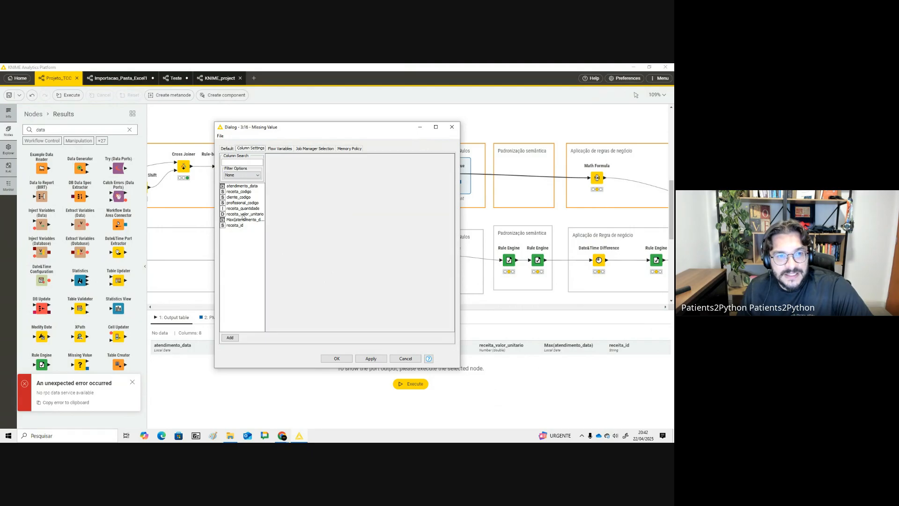
{"action": "double_click", "coordinate": [244, 209]}
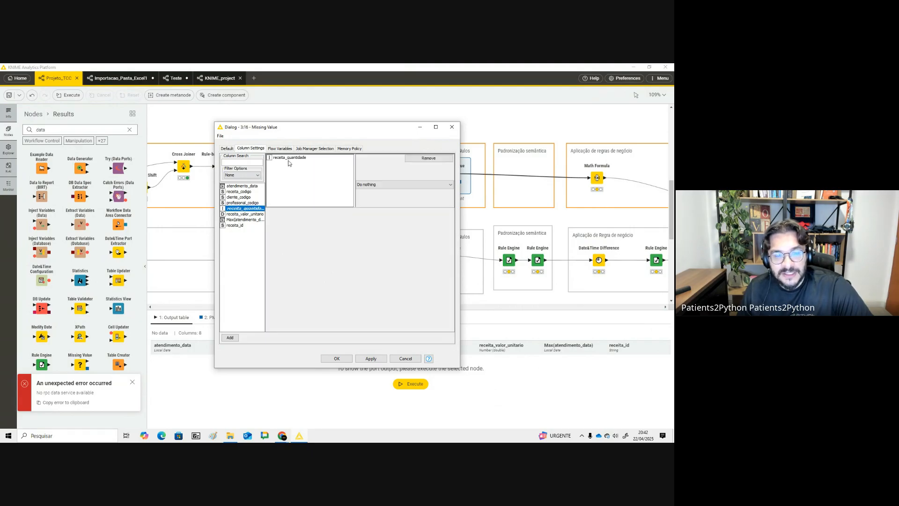
{"action": "left_click", "coordinate": [384, 186]}
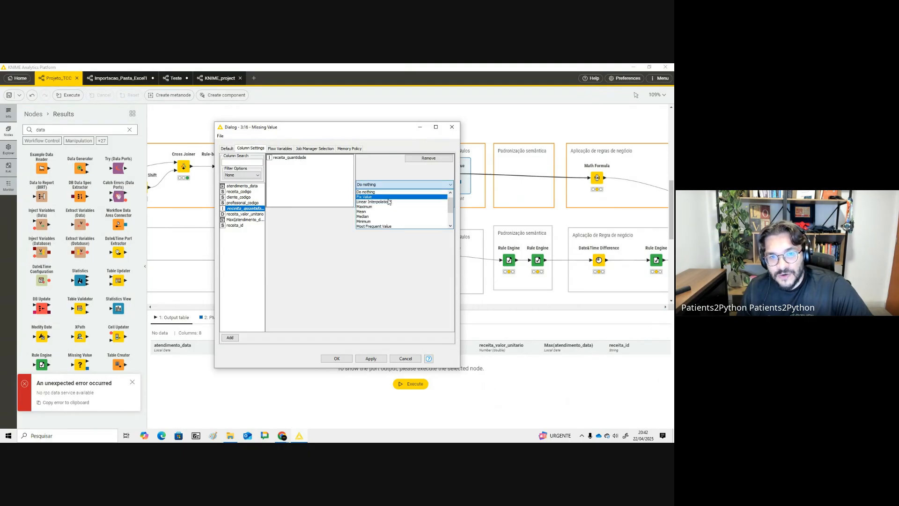
{"action": "left_click", "coordinate": [364, 196]}
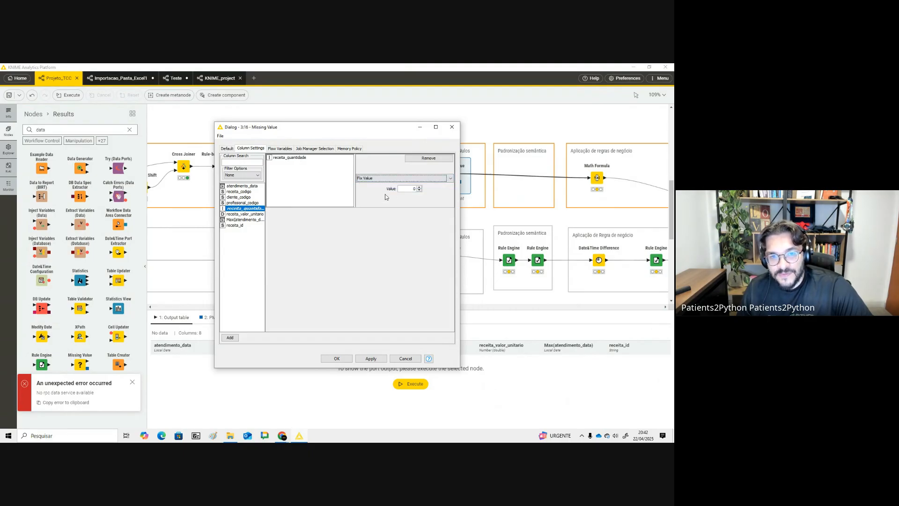
- Set receita_valor_unitario's missing values to a fixed value of 0,0, confirm, and execute the Missing Value node
{"action": "double_click", "coordinate": [253, 214]}
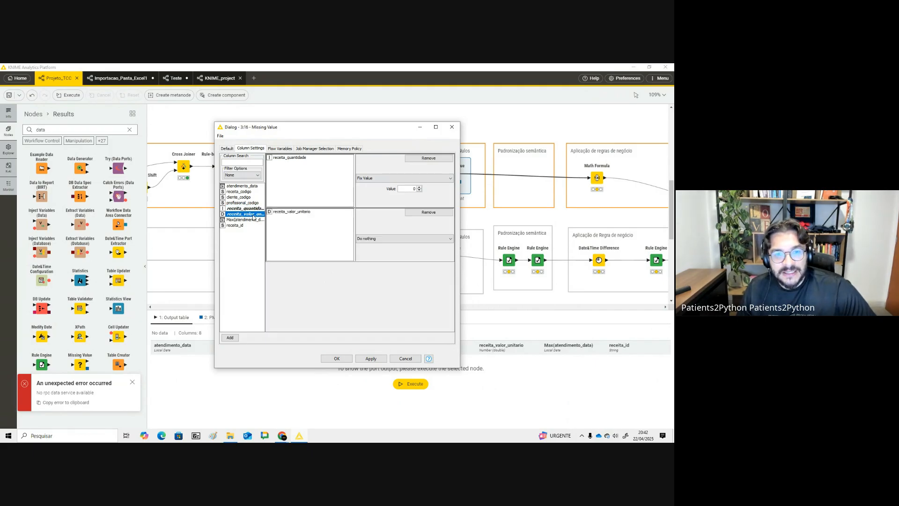
{"action": "left_click", "coordinate": [403, 238]}
{"action": "left_click", "coordinate": [402, 251]}
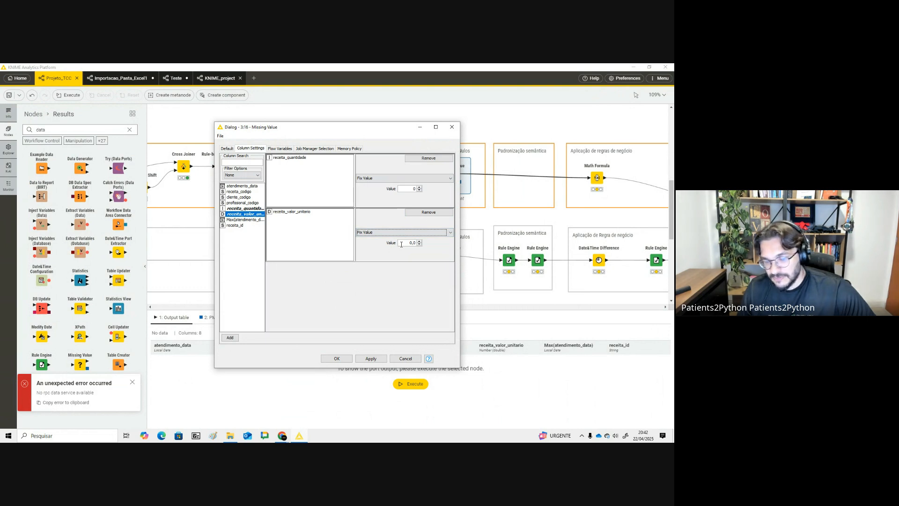
{"action": "left_click", "coordinate": [405, 232]}
{"action": "scroll", "coordinate": [402, 263], "scroll_direction": "down", "scroll_amount": 2}
{"action": "scroll", "coordinate": [401, 269], "scroll_direction": "up", "scroll_amount": 3}
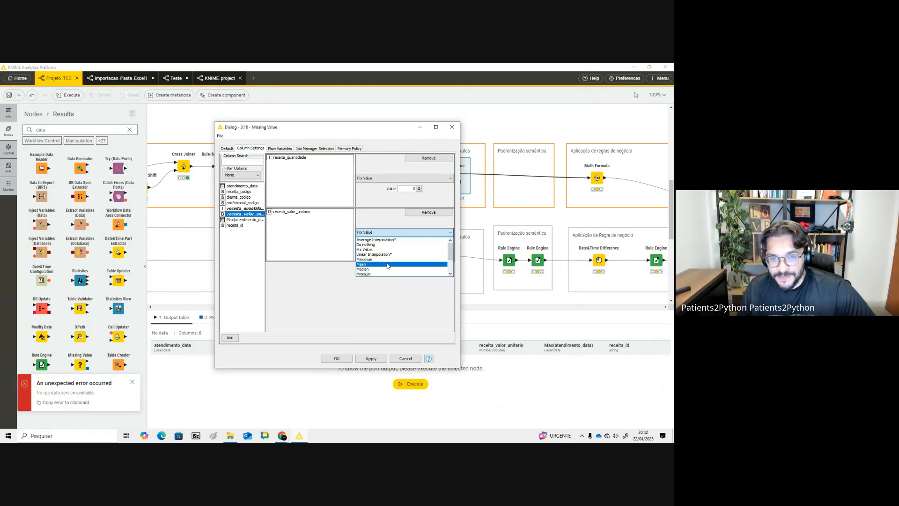
{"action": "left_click", "coordinate": [406, 308]}
{"action": "left_click", "coordinate": [345, 360]}
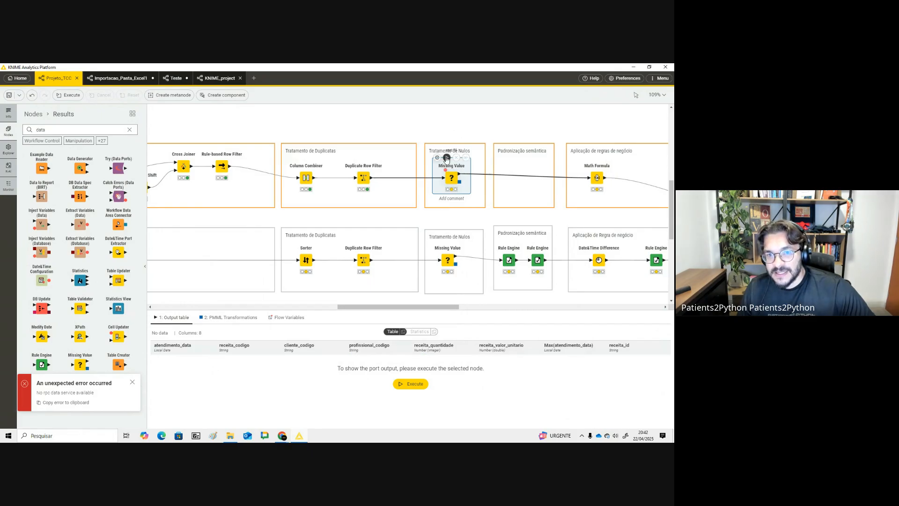
{"action": "left_click", "coordinate": [446, 156]}
- Confirm the Math Formula multiplying $receita_quantidade$ by $receita_valor_unitario$ into the appended column receita_valor_venda
{"action": "left_click_drag", "start_coordinate": [429, 307], "coordinate": [466, 307]}
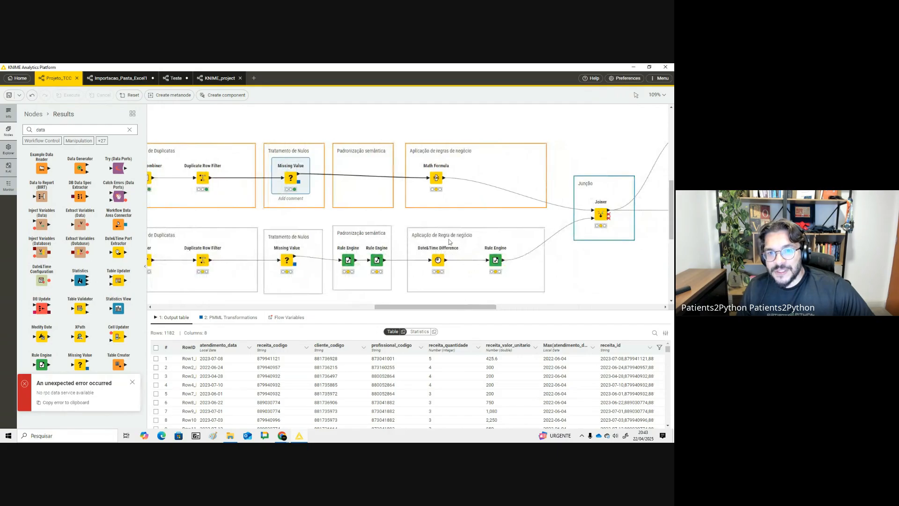
{"action": "left_click", "coordinate": [437, 179]}
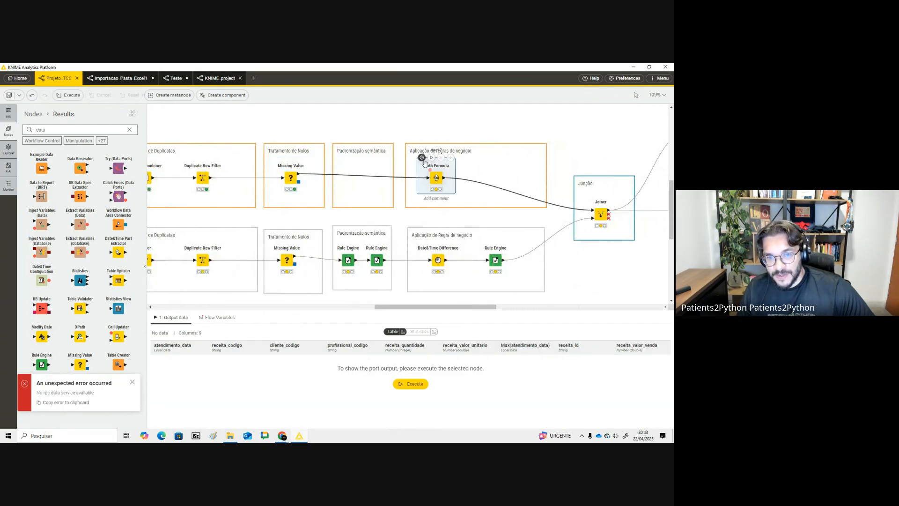
{"action": "left_click", "coordinate": [423, 158]}
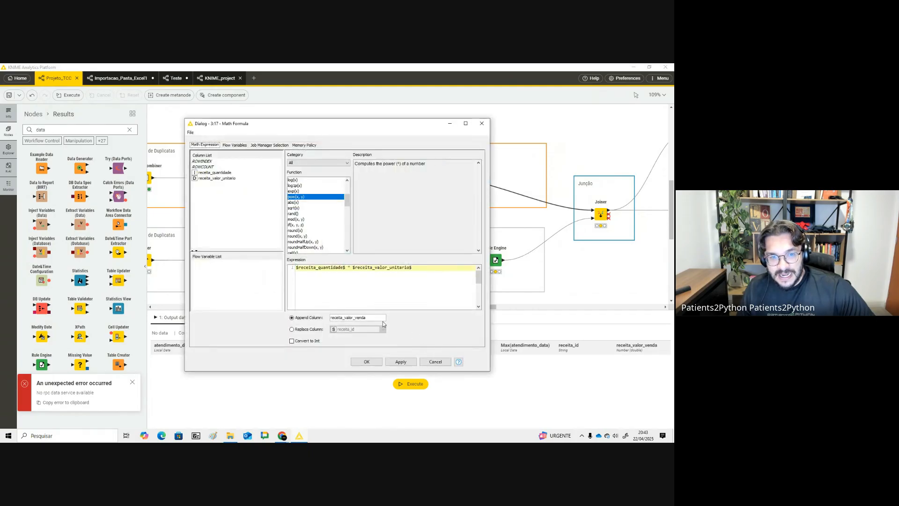
{"action": "left_click_drag", "start_coordinate": [345, 268], "coordinate": [275, 264]}
{"action": "left_click_drag", "start_coordinate": [353, 267], "coordinate": [413, 267]}
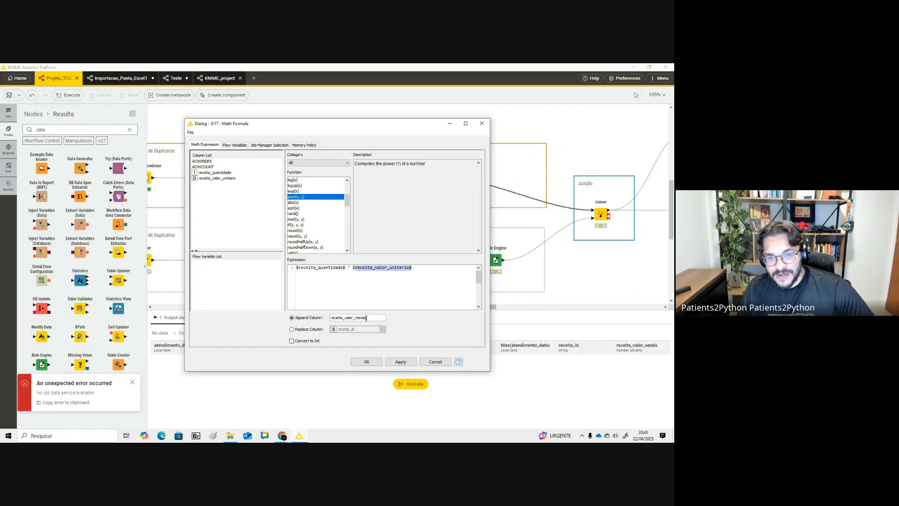
{"action": "left_click", "coordinate": [372, 362]}
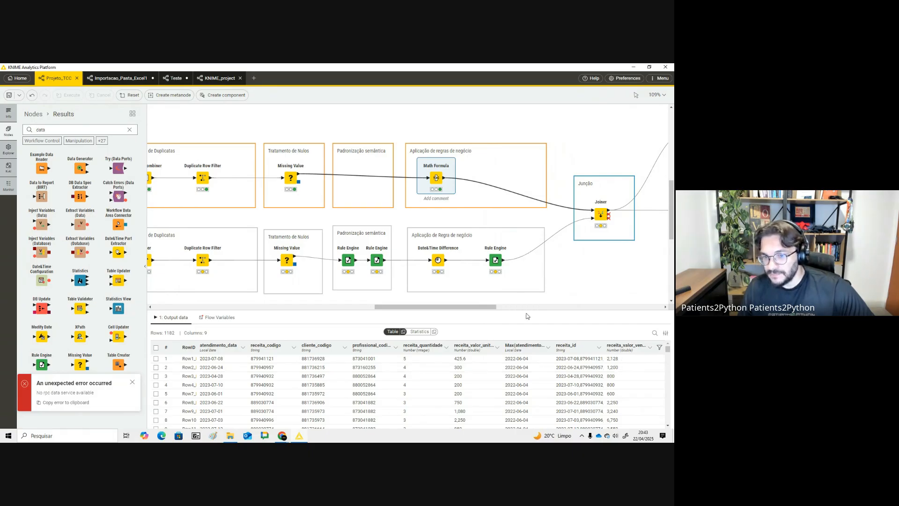
- Review the whole workflow from data extraction through to the Joiner in both pipelines
{"action": "left_click_drag", "start_coordinate": [474, 307], "coordinate": [359, 307]}
{"action": "mouse_move", "coordinate": [194, 130]}
{"action": "left_mouse_down"}
{"action": "mouse_move", "coordinate": [412, 226]}
{"action": "mouse_move", "coordinate": [669, 226]}
{"action": "mouse_move", "coordinate": [511, 220]}
{"action": "mouse_move", "coordinate": [523, 218]}
{"action": "left_mouse_up"}
{"action": "left_click_drag", "start_coordinate": [370, 306], "coordinate": [486, 317]}
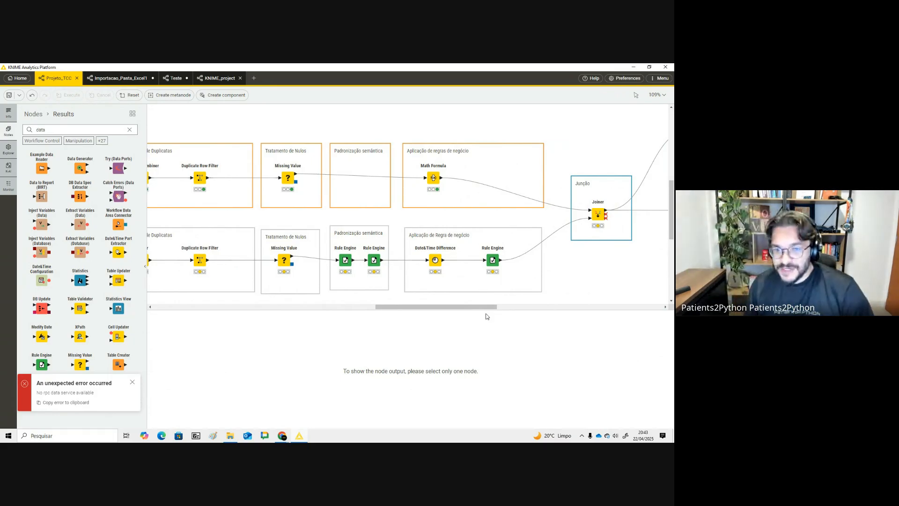
{"action": "left_click", "coordinate": [482, 304]}
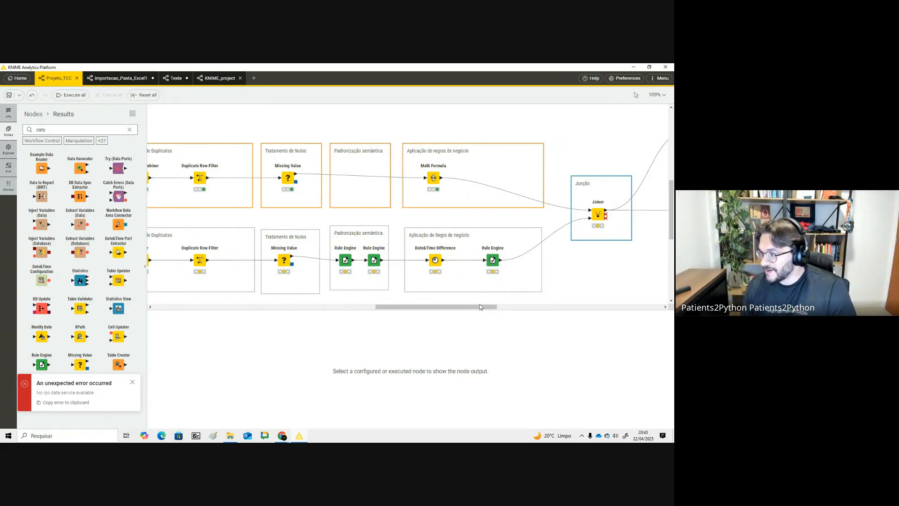
{"action": "left_click_drag", "start_coordinate": [473, 307], "coordinate": [351, 313]}
{"action": "left_click_drag", "start_coordinate": [221, 206], "coordinate": [427, 271]}
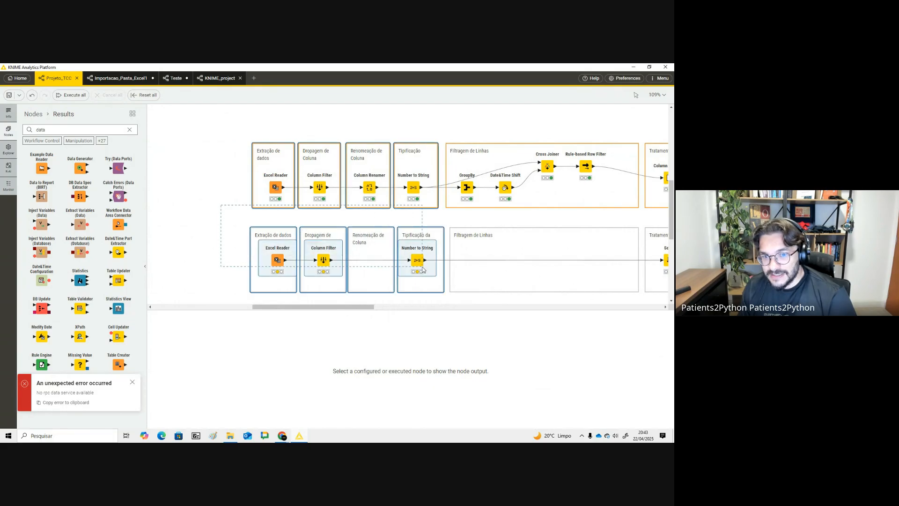
{"action": "left_click", "coordinate": [181, 234]}
{"action": "left_click_drag", "start_coordinate": [294, 307], "coordinate": [303, 310]}
{"action": "mouse_move", "coordinate": [218, 217]}
{"action": "left_mouse_down"}
{"action": "mouse_move", "coordinate": [402, 295]}
{"action": "mouse_move", "coordinate": [376, 309]}
{"action": "left_mouse_up"}
{"action": "left_click", "coordinate": [383, 303]}
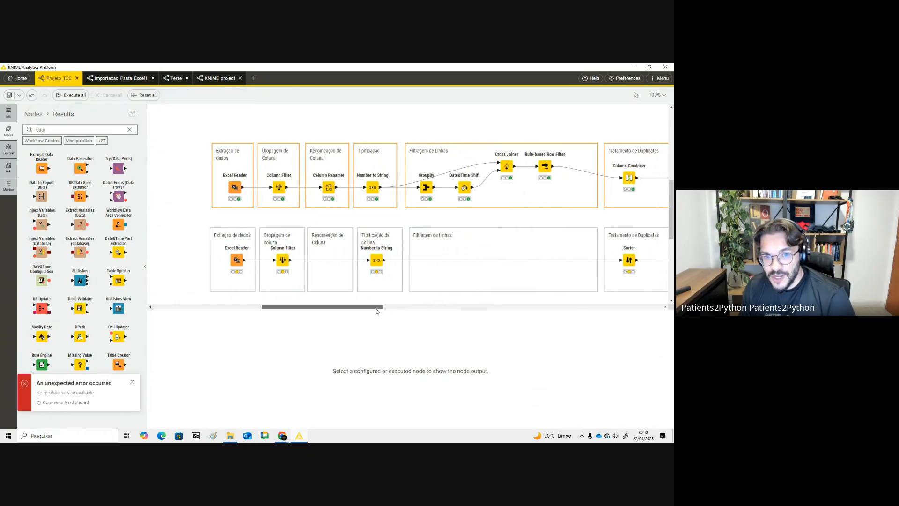
- Execute the Excel Reader of the second, patient data pipeline
{"action": "left_click", "coordinate": [282, 260]}
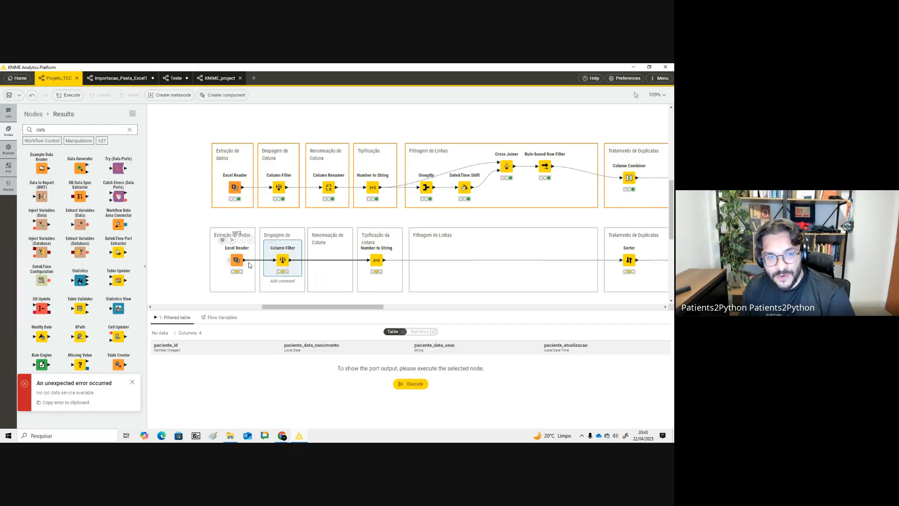
{"action": "left_click", "coordinate": [236, 259]}
{"action": "left_click", "coordinate": [232, 240]}
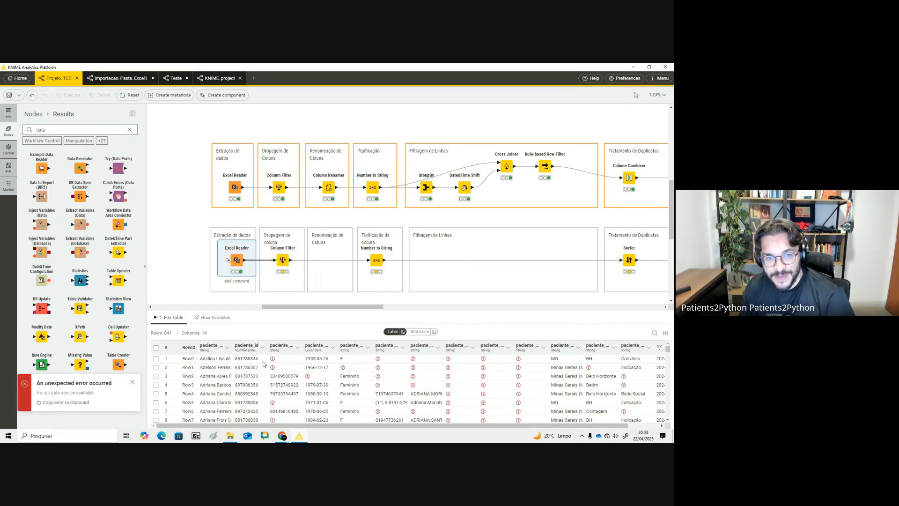
- Examine the statistics of the patient data read by the Excel Reader
{"action": "left_click", "coordinate": [419, 332]}
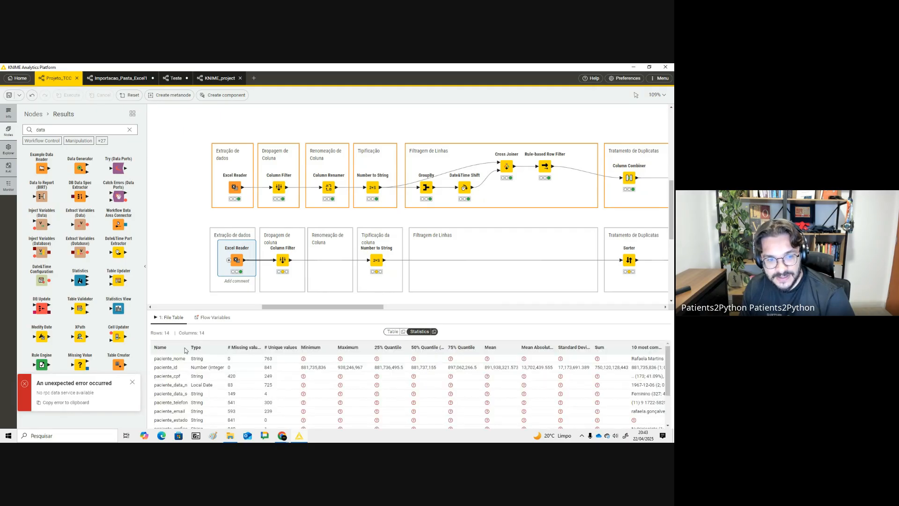
{"action": "left_click_drag", "start_coordinate": [187, 347], "coordinate": [250, 349]}
{"action": "scroll", "coordinate": [196, 399], "scroll_direction": "down", "scroll_amount": 3}
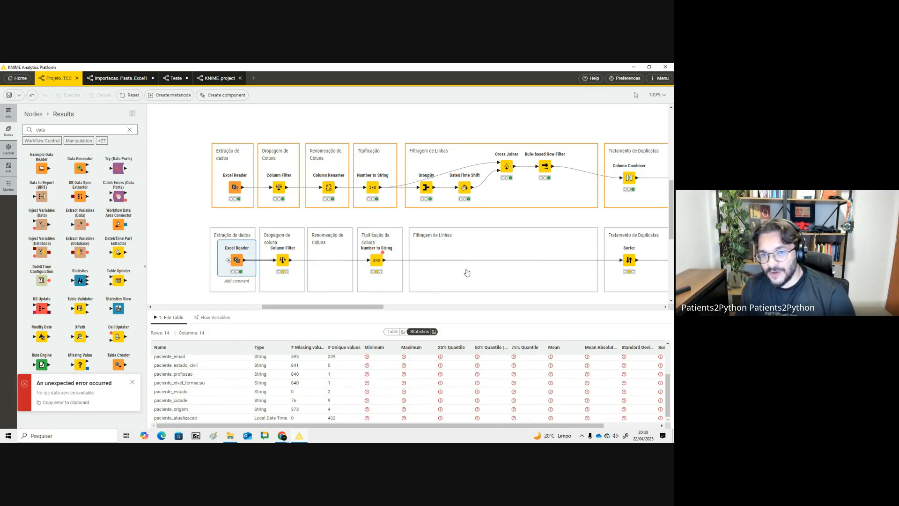
- Inspect the outputs of the Column Filter and Number to String nodes in the patient data pipeline
{"action": "left_click_drag", "start_coordinate": [375, 302], "coordinate": [332, 307]}
{"action": "left_click", "coordinate": [435, 260]}
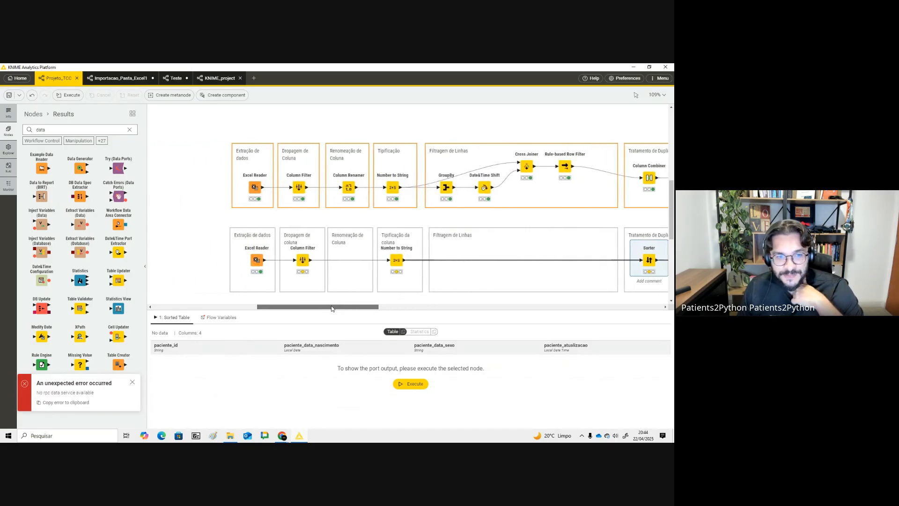
{"action": "left_click", "coordinate": [302, 259]}
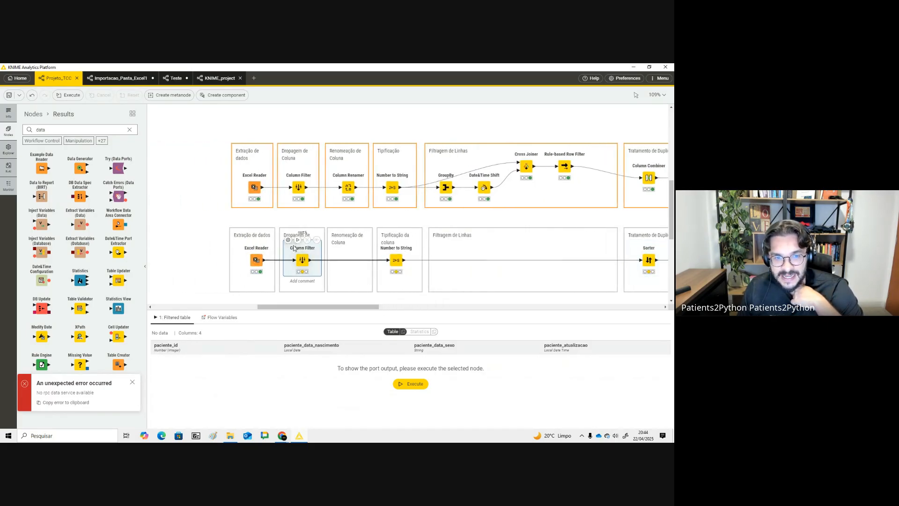
{"action": "left_click", "coordinate": [396, 260]}
{"action": "left_click", "coordinate": [410, 384]}
{"action": "left_click_drag", "start_coordinate": [373, 308], "coordinate": [419, 311]}
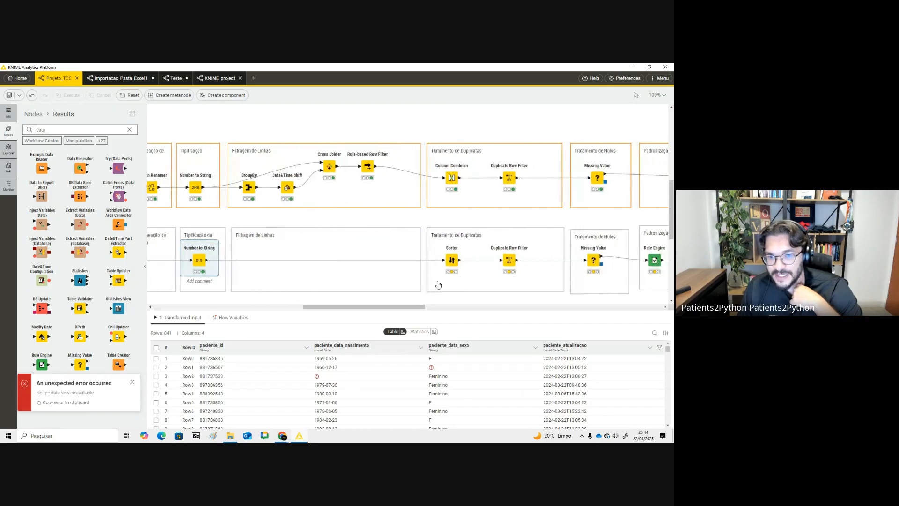
{"action": "left_click", "coordinate": [449, 259]}
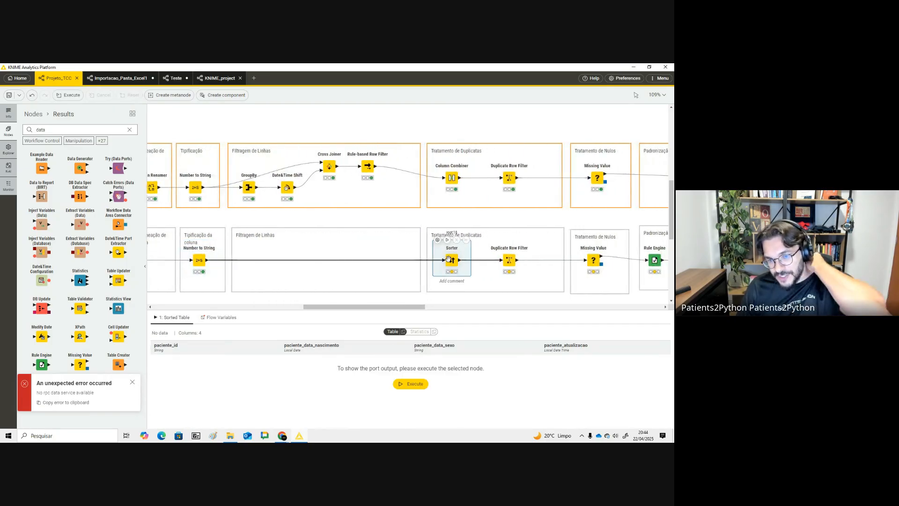
{"action": "left_click", "coordinate": [201, 261]}
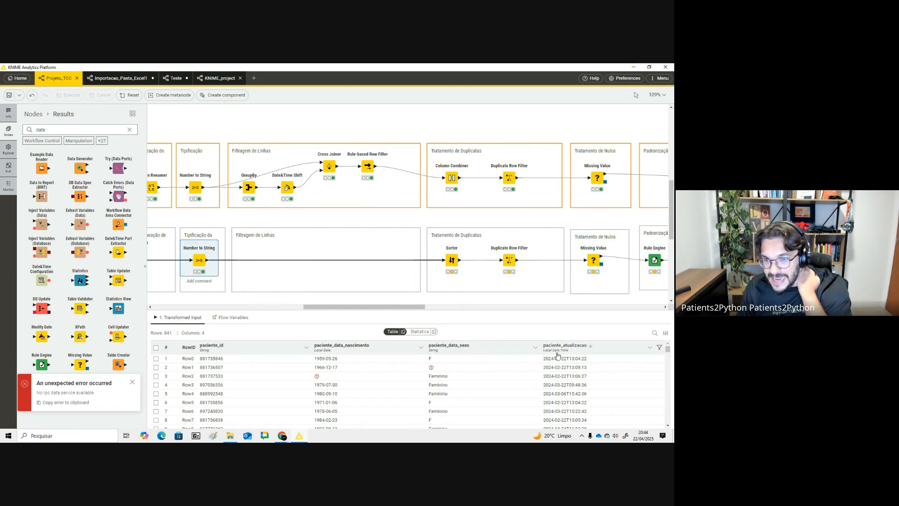
- Confirm the Sorter criteria and the Duplicate Row Filter on paciente_id, then execute the Duplicate Row Filter
{"action": "left_click", "coordinate": [438, 245]}
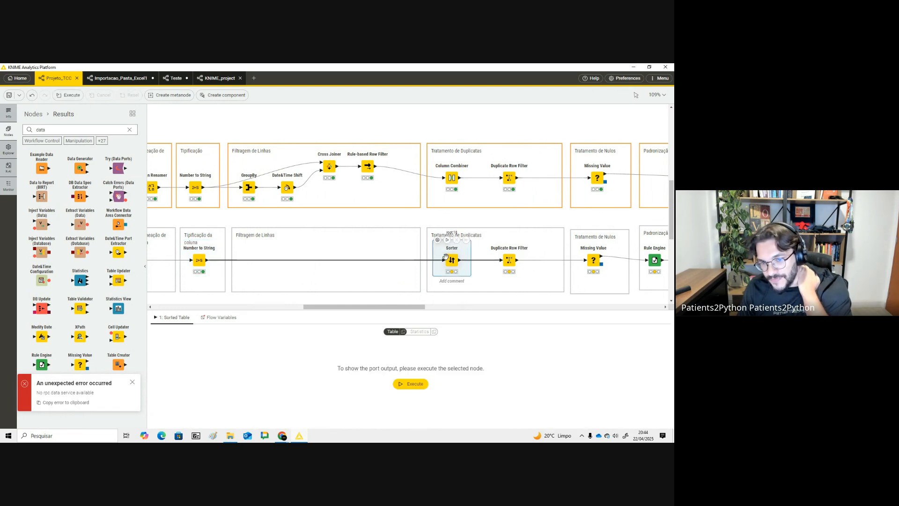
{"action": "left_click", "coordinate": [438, 240]}
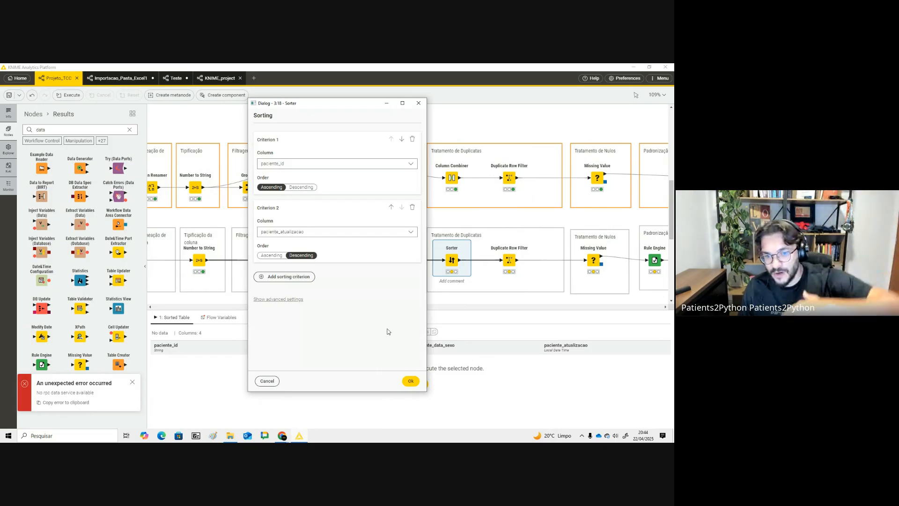
{"action": "left_click", "coordinate": [411, 381]}
{"action": "left_click", "coordinate": [447, 240]}
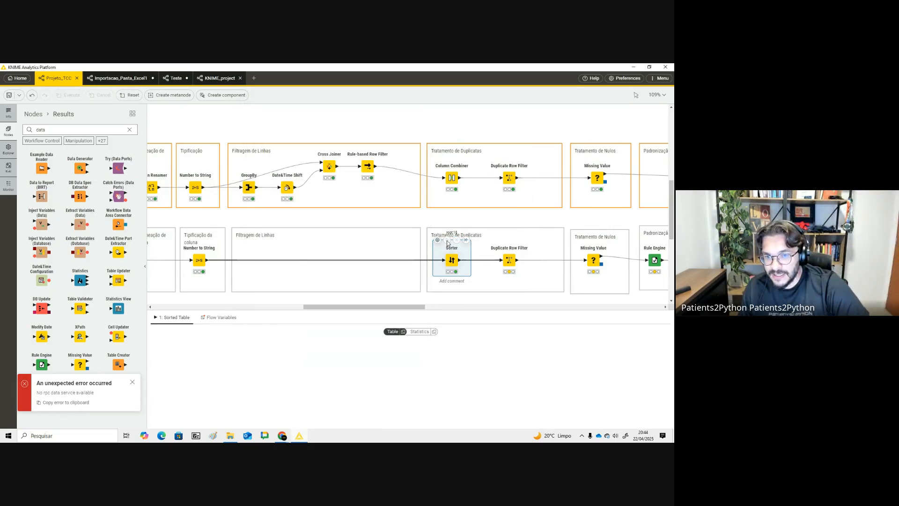
{"action": "double_click", "coordinate": [495, 244]}
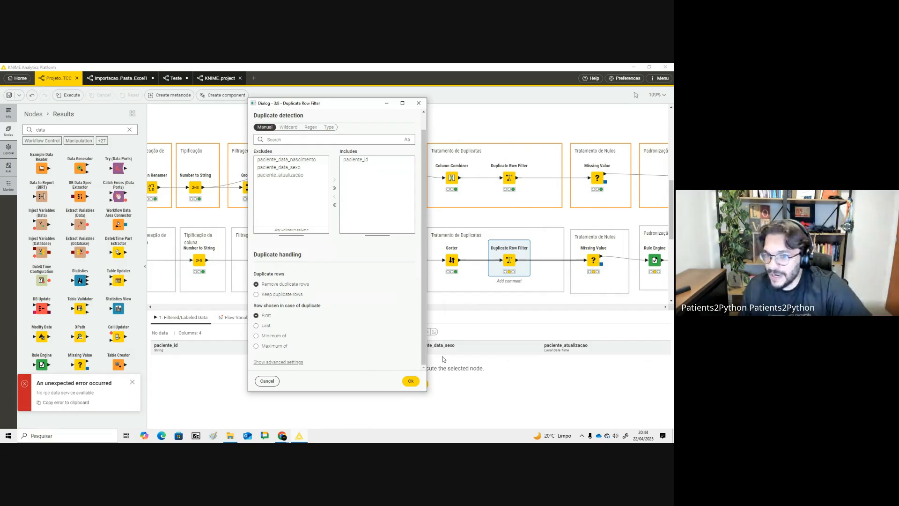
{"action": "left_click", "coordinate": [411, 380]}
{"action": "left_click", "coordinate": [505, 241]}
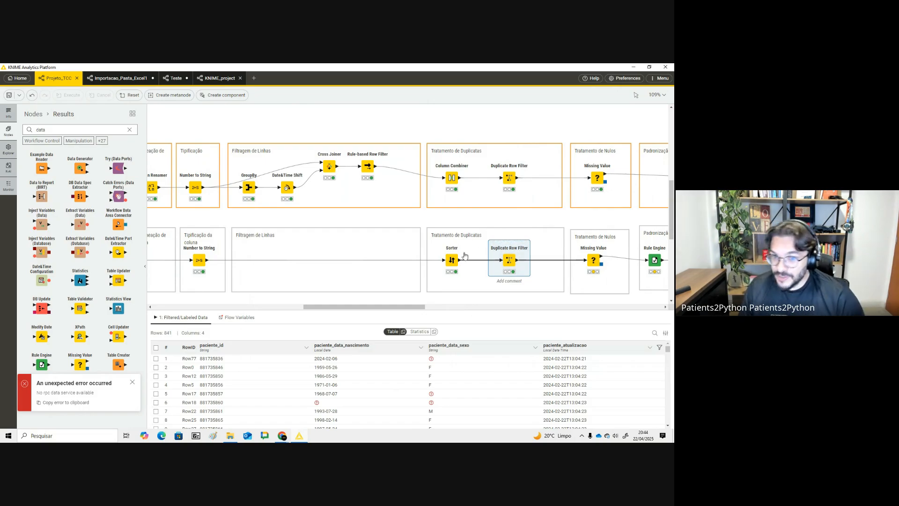
- Review the Sorter criteria and the Missing Value fix value "Não informado" for paciente_data_sexo
{"action": "left_click", "coordinate": [439, 240]}
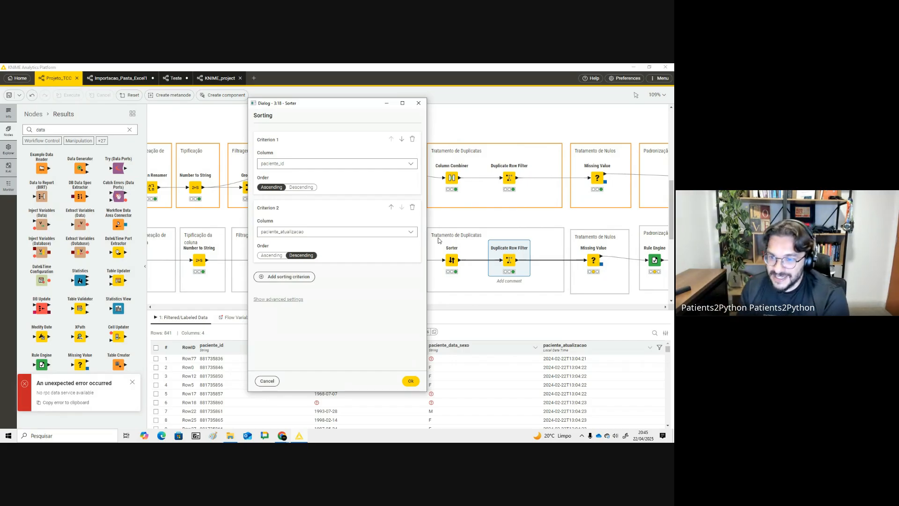
{"action": "left_click", "coordinate": [418, 103]}
{"action": "left_click_drag", "start_coordinate": [412, 307], "coordinate": [447, 309]}
{"action": "left_click", "coordinate": [426, 247]}
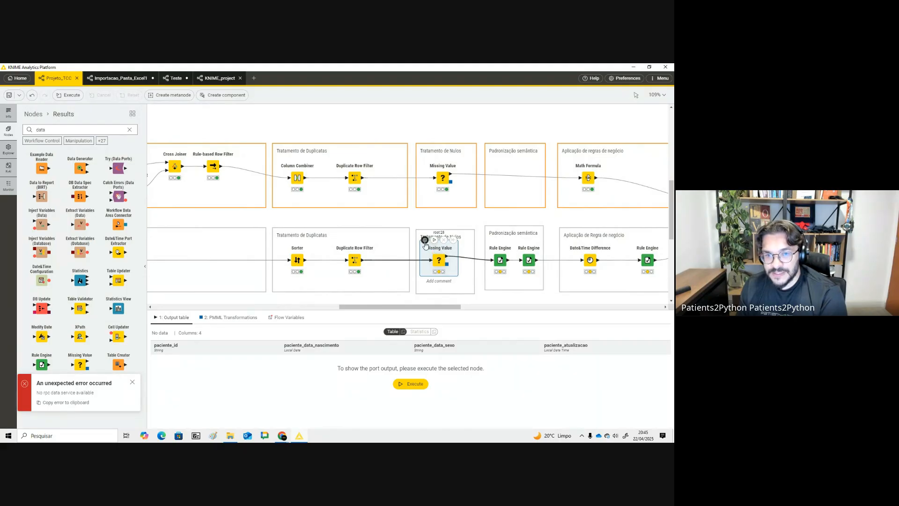
{"action": "left_click", "coordinate": [425, 241]}
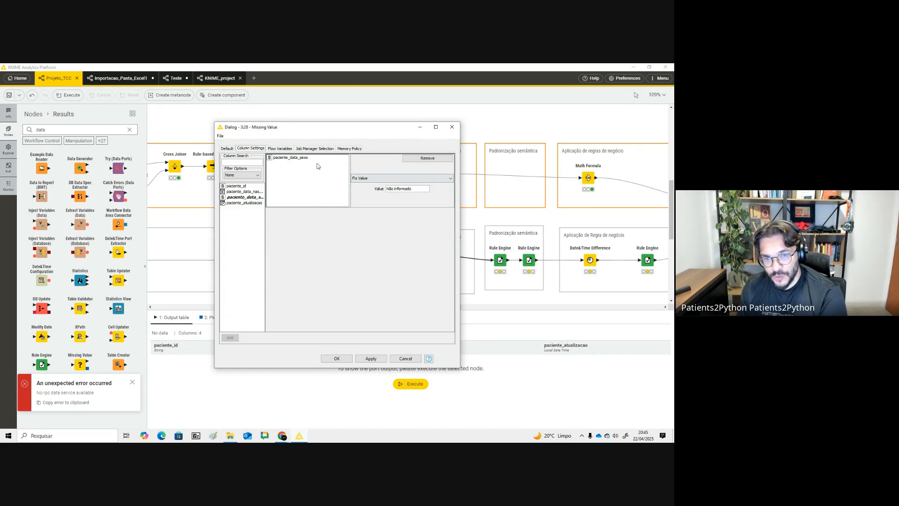
{"action": "left_click", "coordinate": [349, 359]}
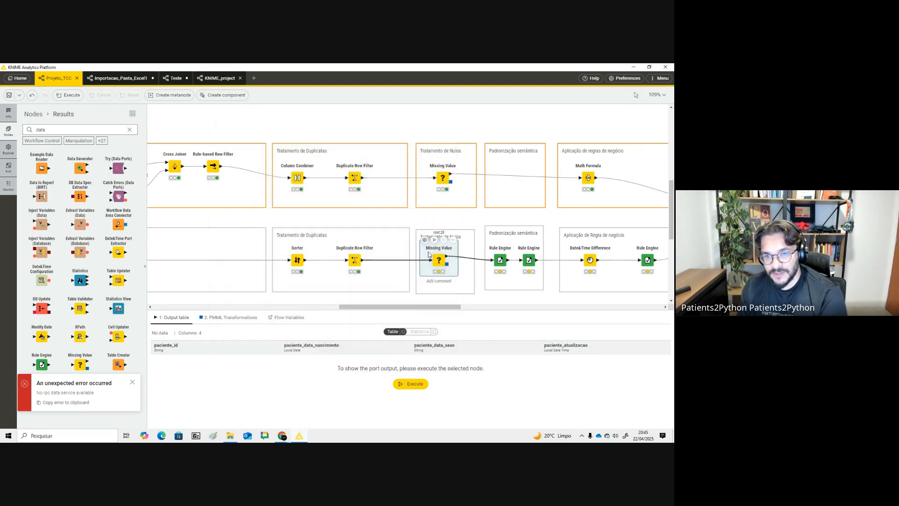
- Execute the Missing Value node of the patient pipeline after checking the Duplicate Row Filter output
{"action": "left_click", "coordinate": [354, 260]}
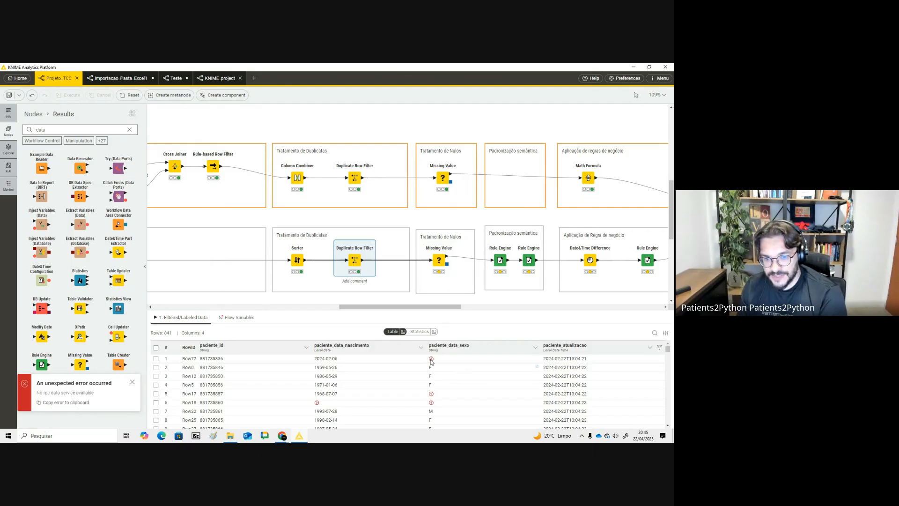
{"action": "scroll", "coordinate": [431, 387], "scroll_direction": "down", "scroll_amount": 4}
{"action": "scroll", "coordinate": [431, 385], "scroll_direction": "up", "scroll_amount": 4}
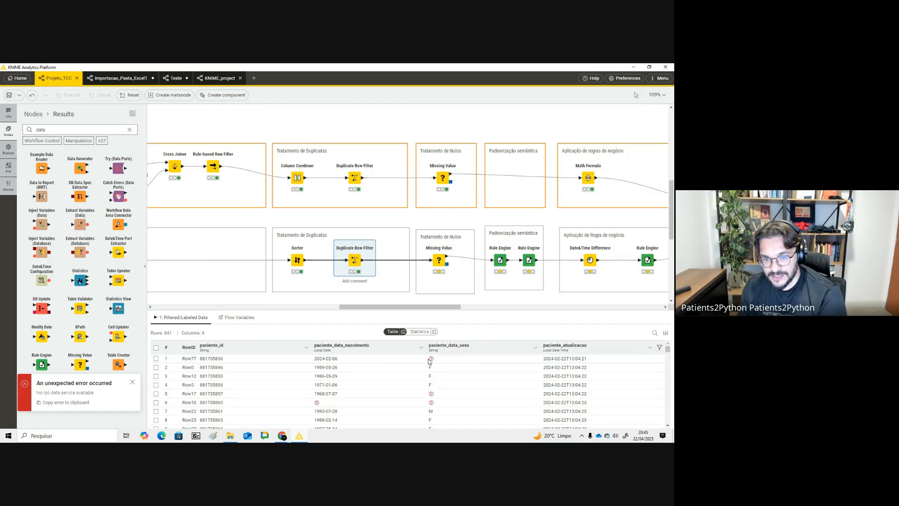
{"action": "left_click", "coordinate": [437, 258]}
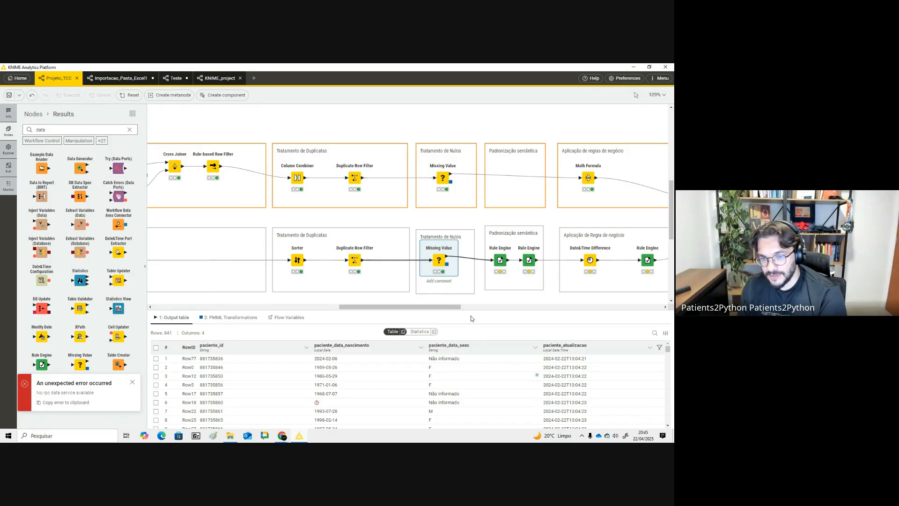
- Examine the Missing Value output table and its column statistics for paciente_data_sexo
{"action": "left_click_drag", "start_coordinate": [459, 307], "coordinate": [475, 307]}
{"action": "left_click", "coordinate": [432, 259]}
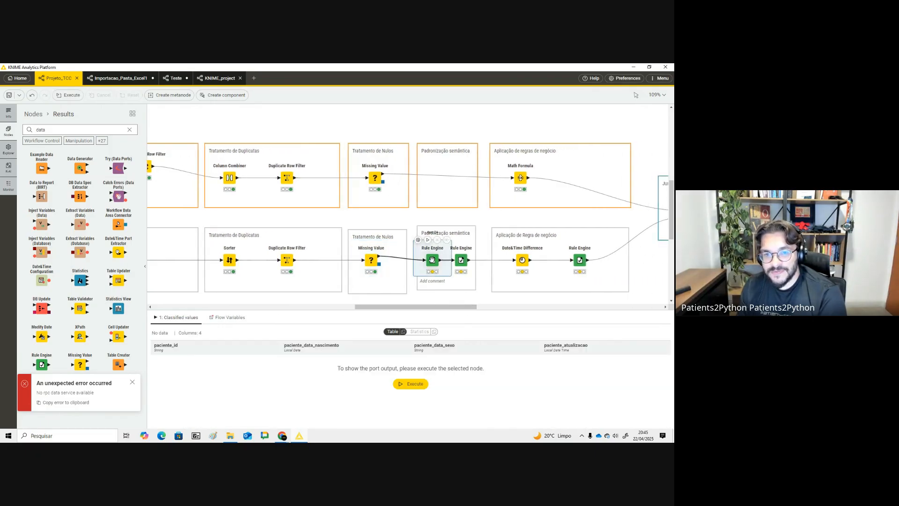
{"action": "left_click", "coordinate": [371, 261]}
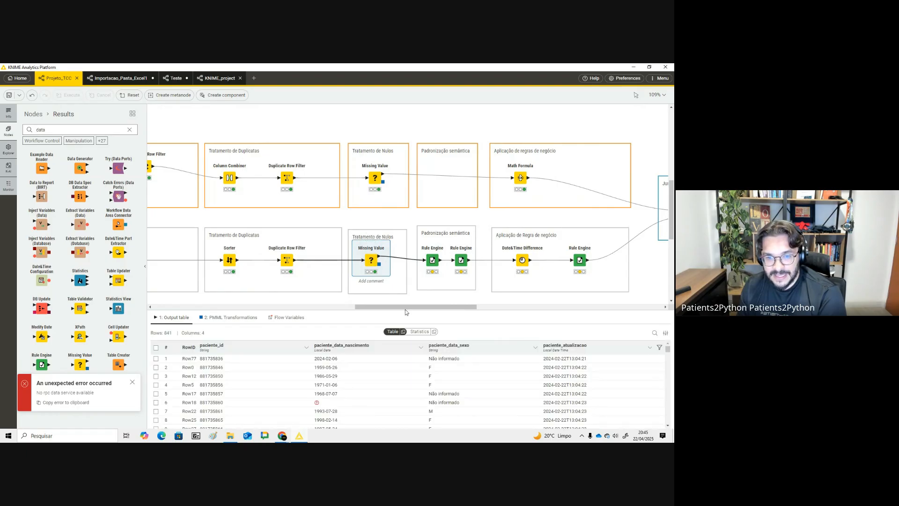
{"action": "scroll", "coordinate": [455, 391], "scroll_direction": "down", "scroll_amount": 15}
{"action": "scroll", "coordinate": [459, 390], "scroll_direction": "up", "scroll_amount": 3}
{"action": "left_click", "coordinate": [457, 345]}
{"action": "scroll", "coordinate": [492, 380], "scroll_direction": "down", "scroll_amount": 15}
{"action": "scroll", "coordinate": [673, 378], "scroll_direction": "down", "scroll_amount": 10}
{"action": "scroll", "coordinate": [670, 398], "scroll_direction": "down", "scroll_amount": 8}
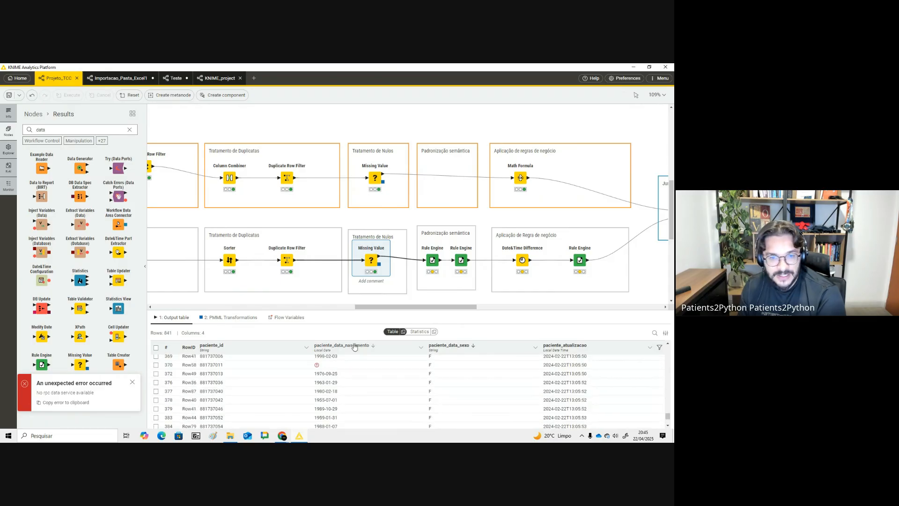
{"action": "left_click", "coordinate": [413, 332]}
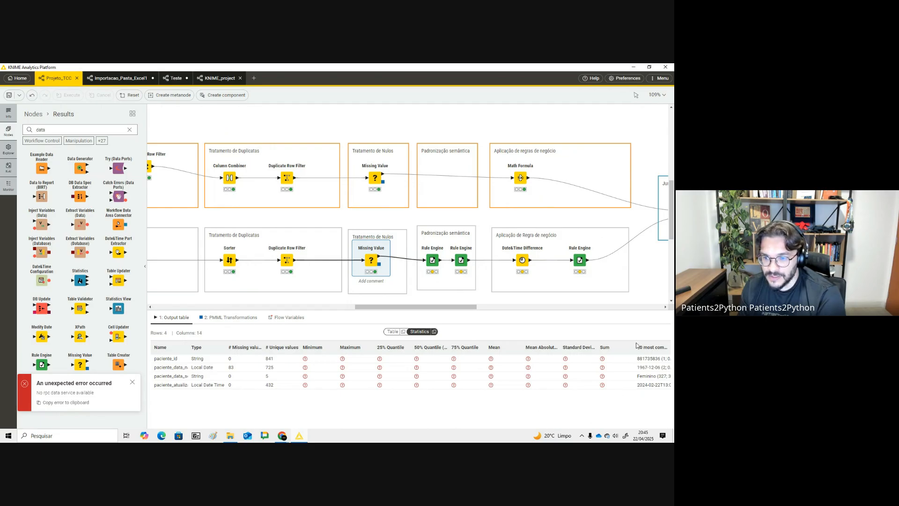
{"action": "left_click_drag", "start_coordinate": [632, 344], "coordinate": [589, 353]}
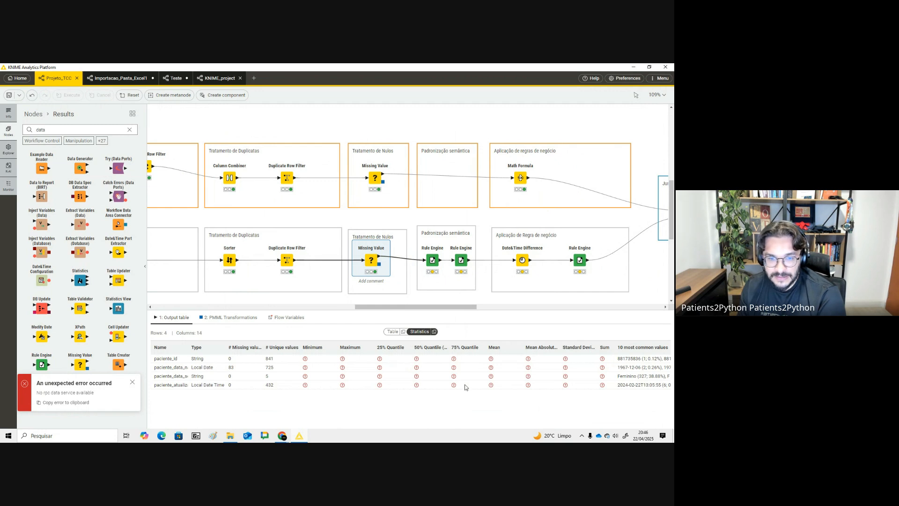
{"action": "double_click", "coordinate": [644, 347]}
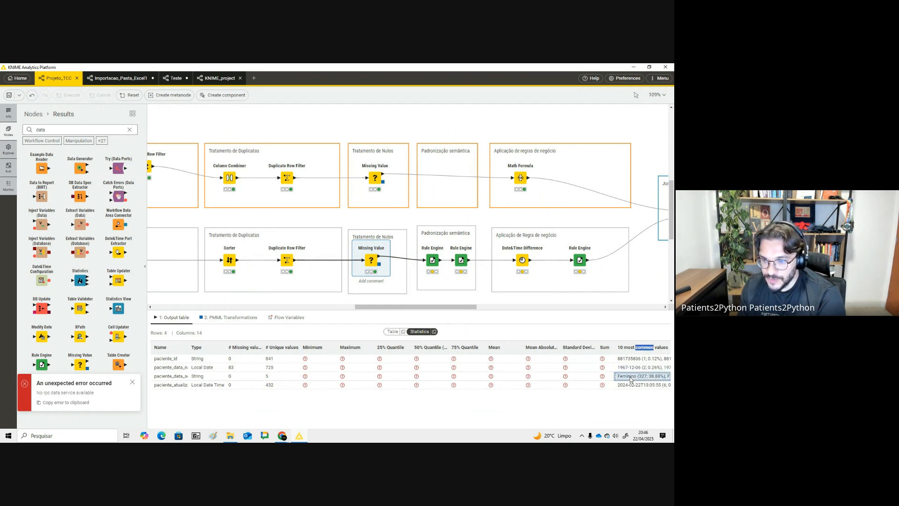
{"action": "left_click_drag", "start_coordinate": [671, 346], "coordinate": [670, 348]}
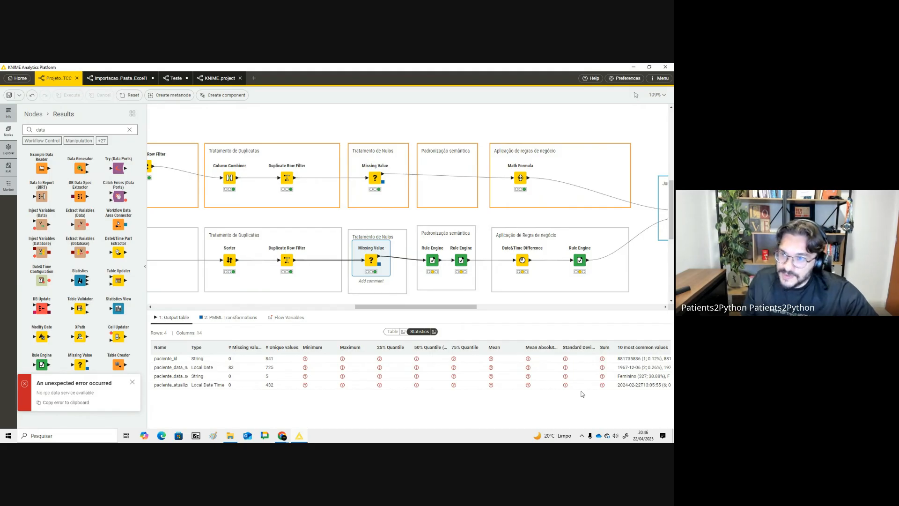
- Copy the most common paciente_data_sexo values and paste them into cell C271 of the Pacientes sheet in Google Sheets
{"action": "left_click", "coordinate": [657, 95]}
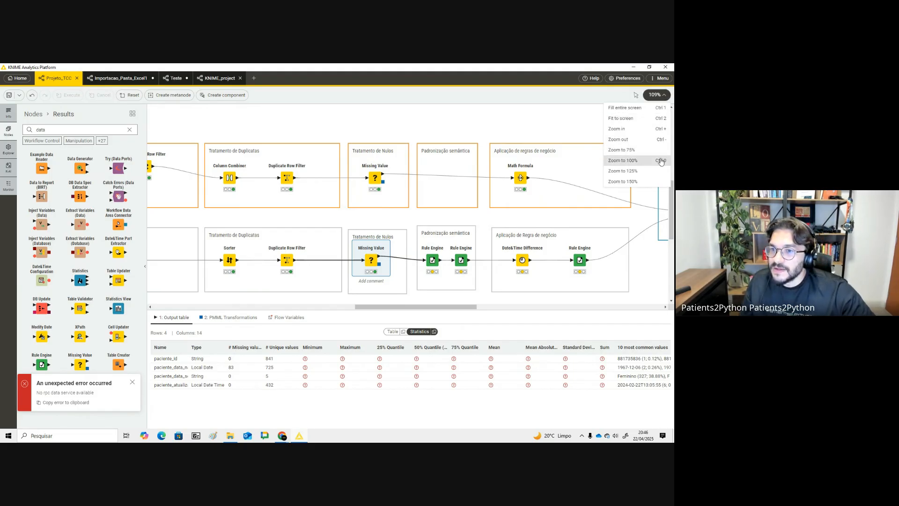
{"action": "left_click", "coordinate": [639, 139]}
{"action": "left_click", "coordinate": [649, 377]}
{"action": "left_click", "coordinate": [649, 377]}
{"action": "left_click", "coordinate": [650, 378]}
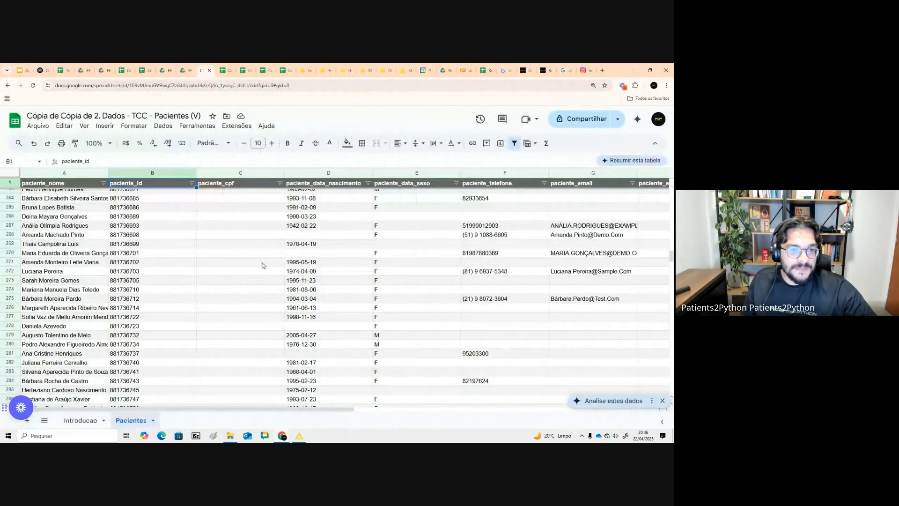
{"action": "left_click", "coordinate": [263, 266]}
{"action": "type", "text": "Feminino (327; 38.88%), F (287; 34.13%), Não informado (149; 17.72%), M (64; 7.61%), Masculino (14; 1.66%)"}
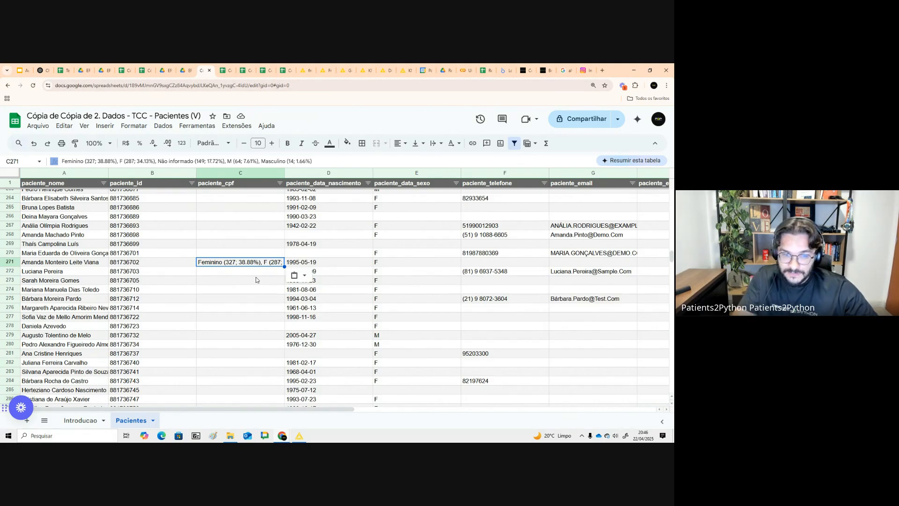
{"action": "left_click", "coordinate": [256, 280]}
{"action": "left_click", "coordinate": [259, 264]}
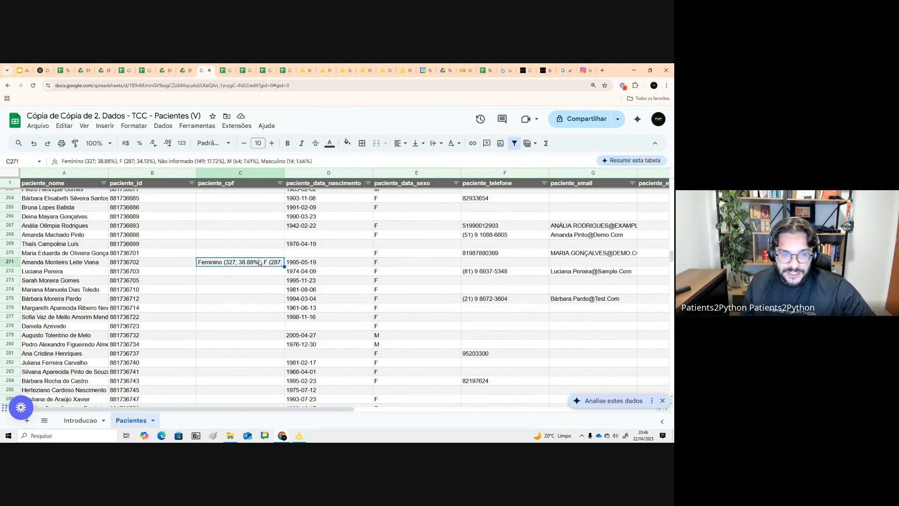
{"action": "key", "text": "alt+Tab"}
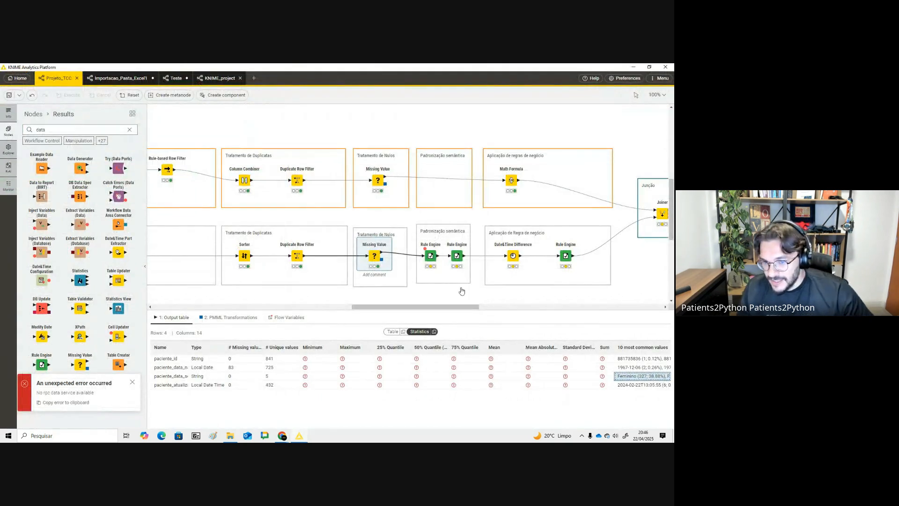
- Review the first Rule Engine's rules mapping paciente_data_sexo values, execute the node and browse its output table
{"action": "scroll", "coordinate": [475, 310], "scroll_direction": "right", "scroll_amount": 3}
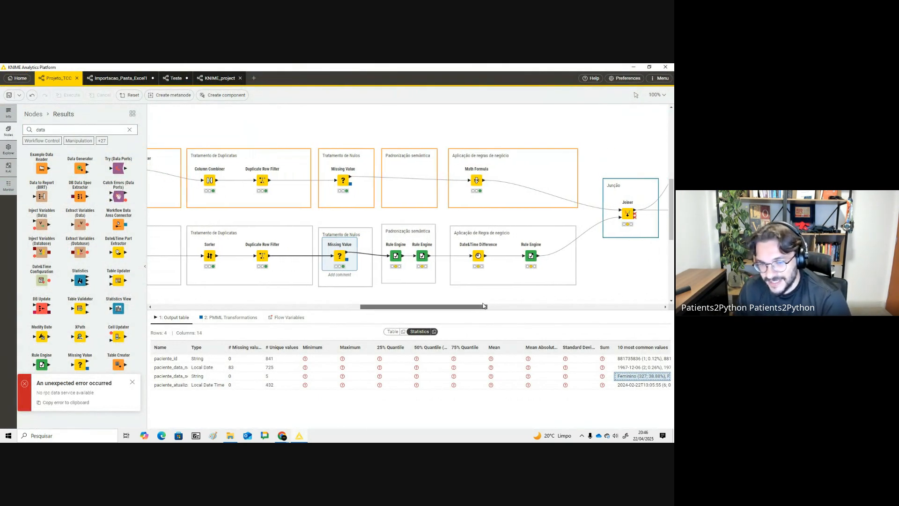
{"action": "left_click", "coordinate": [435, 291]}
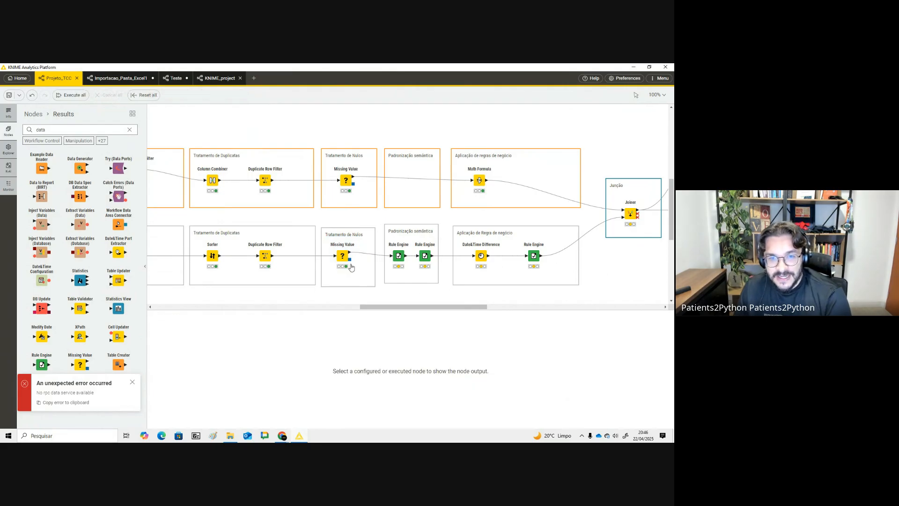
{"action": "left_click", "coordinate": [399, 254]}
{"action": "left_click", "coordinate": [382, 241]}
{"action": "left_click", "coordinate": [397, 253]}
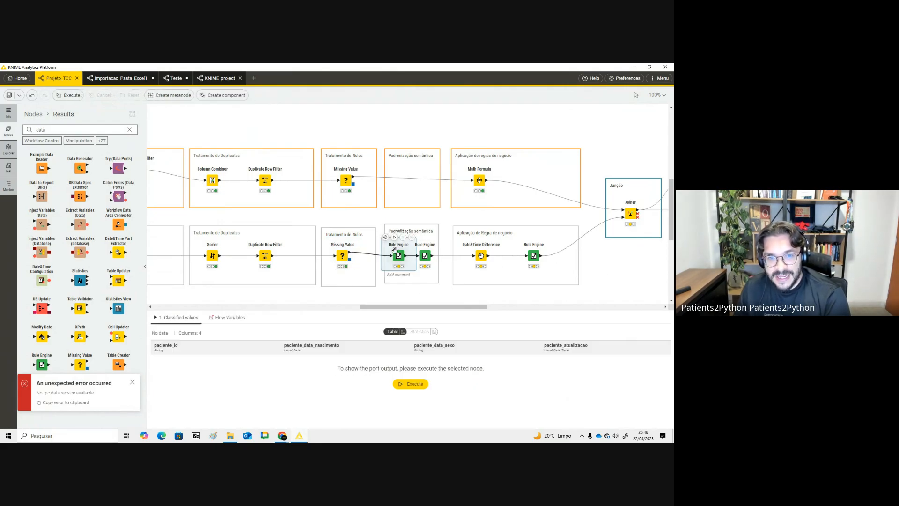
{"action": "left_click", "coordinate": [386, 237]}
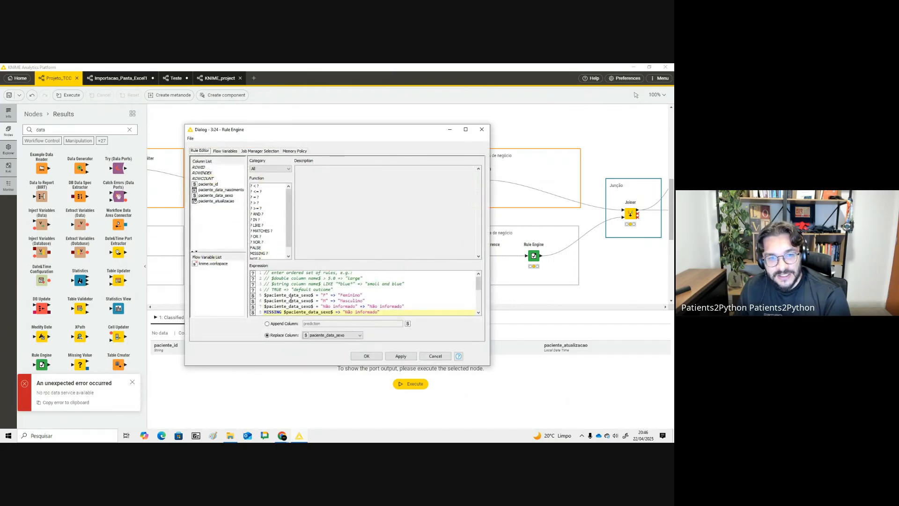
{"action": "mouse_move", "coordinate": [268, 296]}
{"action": "left_mouse_down"}
{"action": "mouse_move", "coordinate": [353, 295]}
{"action": "mouse_move", "coordinate": [266, 303]}
{"action": "left_mouse_up"}
{"action": "left_click", "coordinate": [322, 296]}
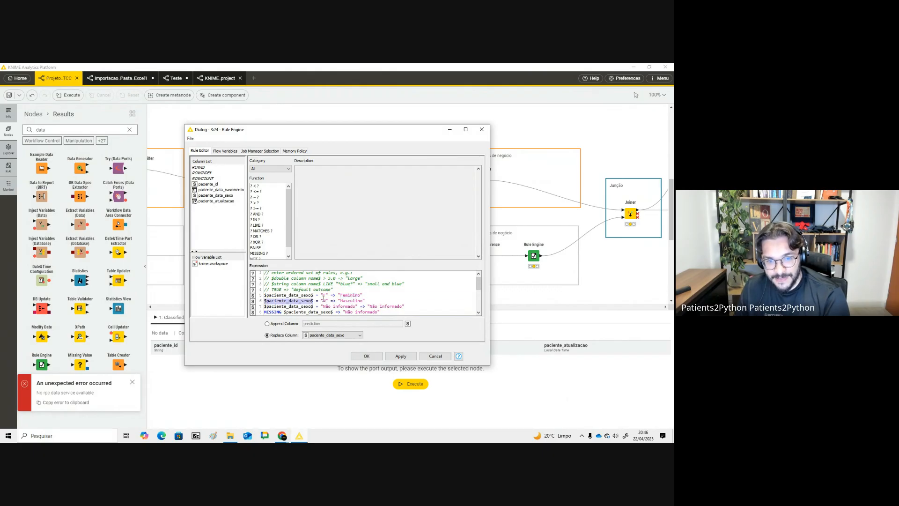
{"action": "left_click_drag", "start_coordinate": [339, 300], "coordinate": [360, 301]}
{"action": "scroll", "coordinate": [313, 306], "scroll_direction": "down", "scroll_amount": 1}
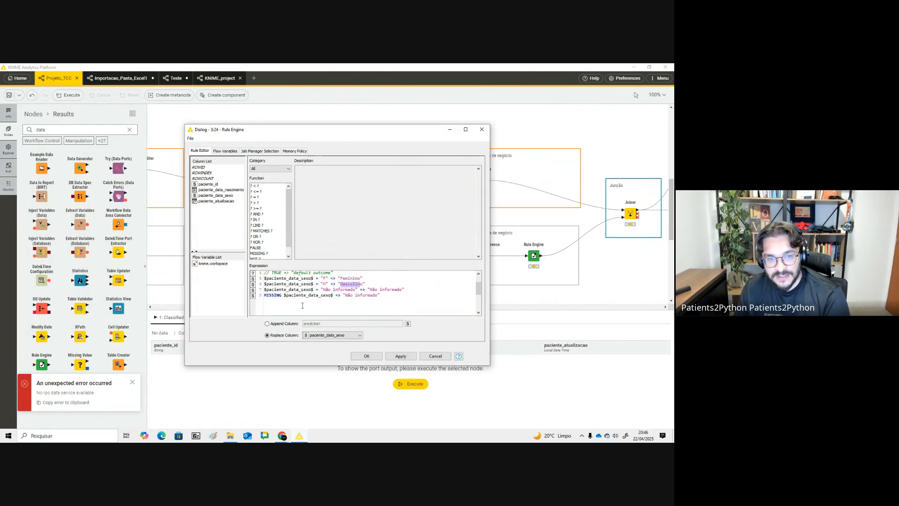
{"action": "left_click_drag", "start_coordinate": [281, 296], "coordinate": [264, 296]}
{"action": "left_click_drag", "start_coordinate": [354, 296], "coordinate": [379, 296]}
{"action": "left_click", "coordinate": [378, 358]}
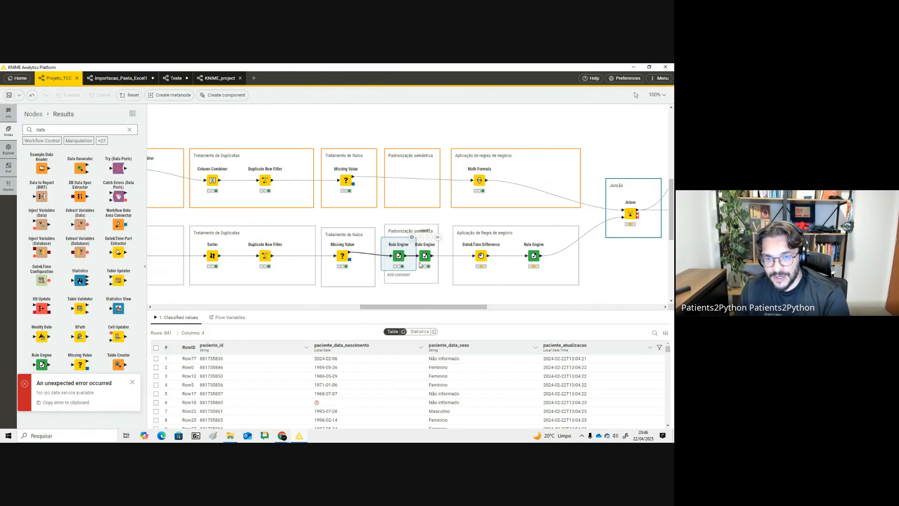
{"action": "scroll", "coordinate": [494, 387], "scroll_direction": "down", "scroll_amount": 10}
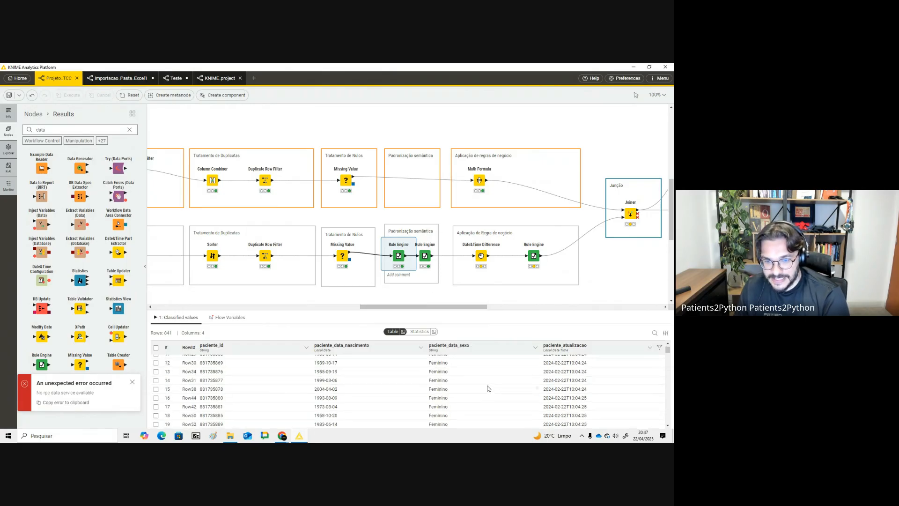
{"action": "scroll", "coordinate": [482, 383], "scroll_direction": "down", "scroll_amount": 4}
- Open the Date&Time Difference settings that compute paciente_idade in years from paciente_data_nascimento to the execution date
{"action": "left_click_drag", "start_coordinate": [469, 307], "coordinate": [486, 307]}
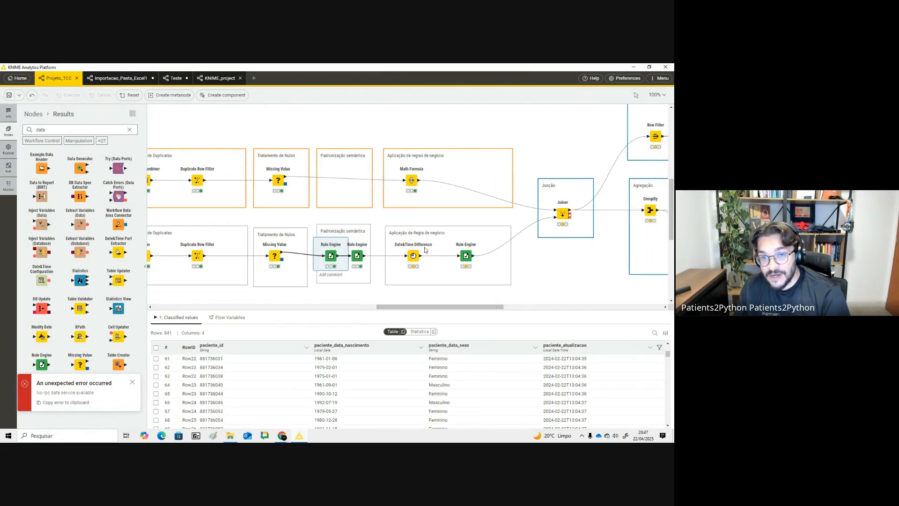
{"action": "left_click", "coordinate": [411, 255]}
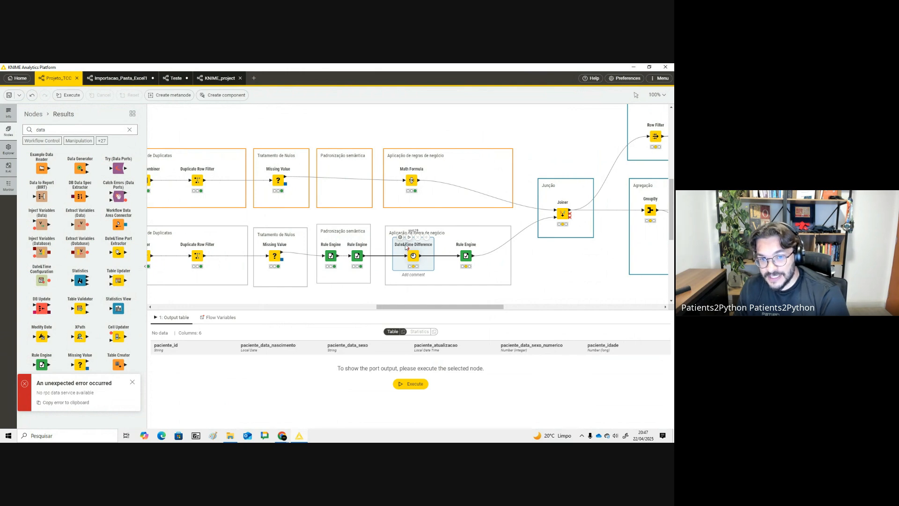
{"action": "left_click", "coordinate": [401, 237]}
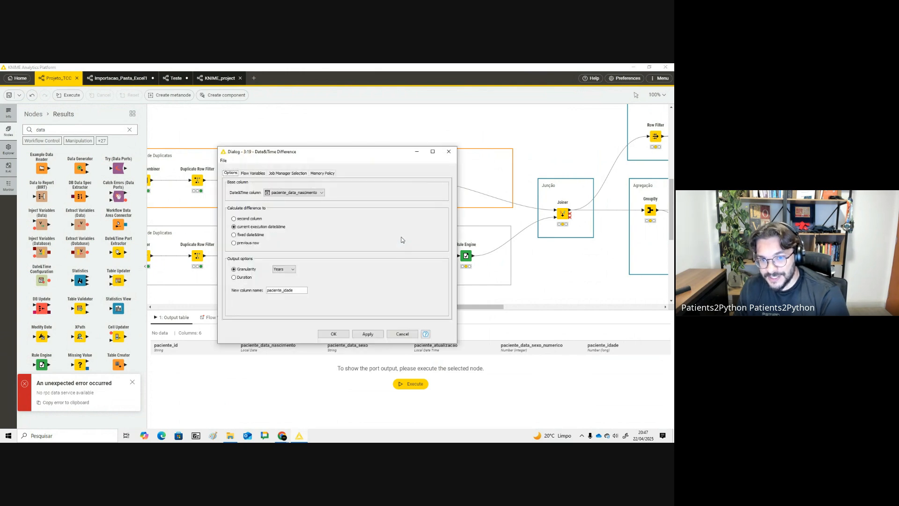
{"action": "left_click", "coordinate": [407, 336]}
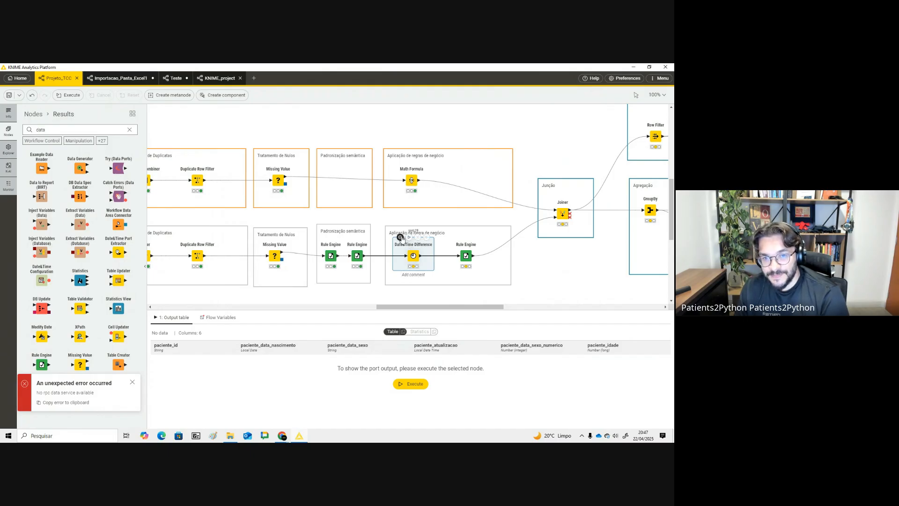
{"action": "left_click", "coordinate": [399, 236]}
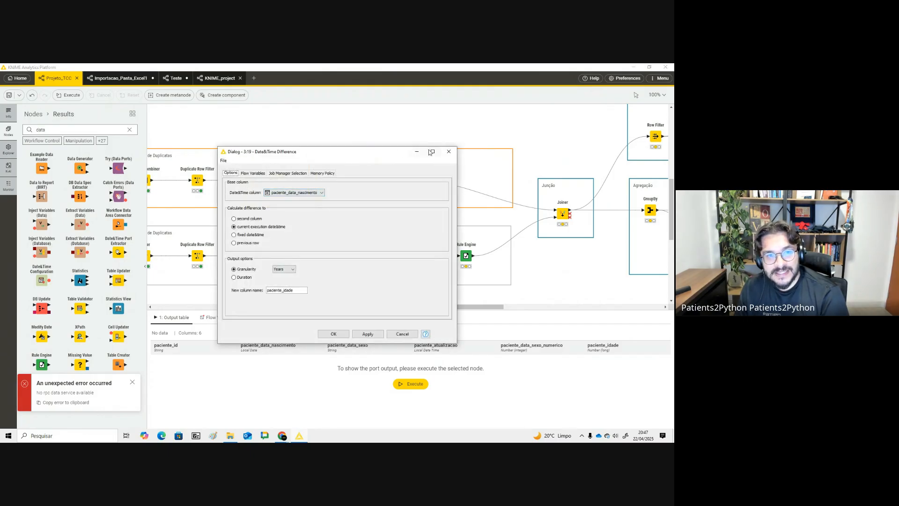
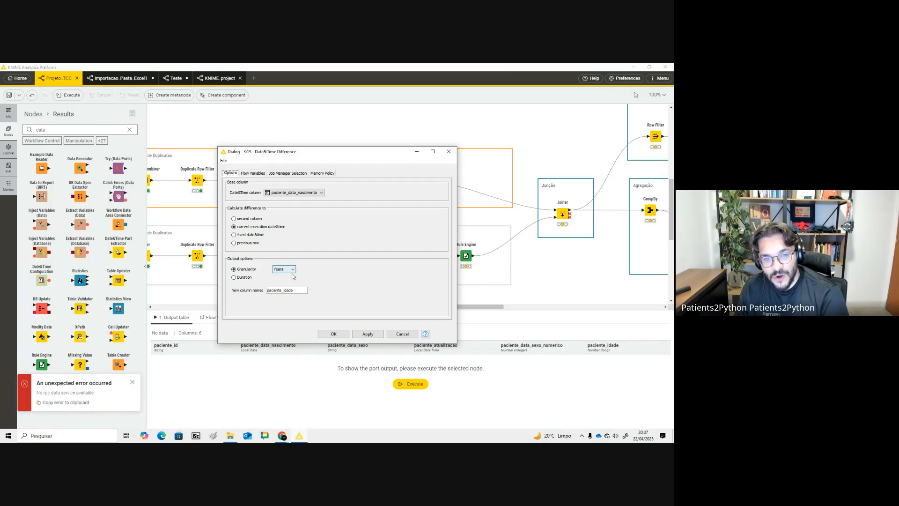
- Set the Date&Time Difference granularity to Years with new column name paciente_idade, confirm, and execute the node
{"action": "left_click", "coordinate": [284, 269]}
{"action": "left_click", "coordinate": [288, 280]}
{"action": "double_click", "coordinate": [286, 291]}
{"action": "left_click", "coordinate": [334, 334]}
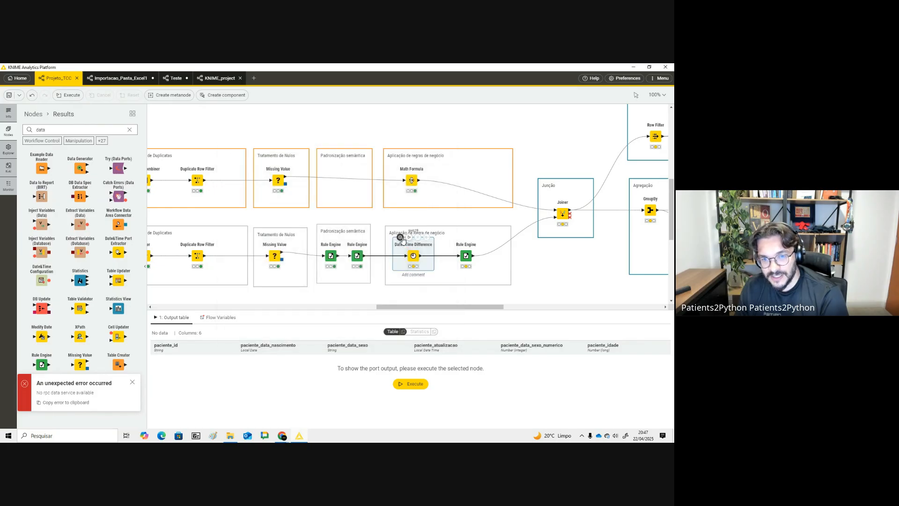
{"action": "left_click", "coordinate": [409, 237]}
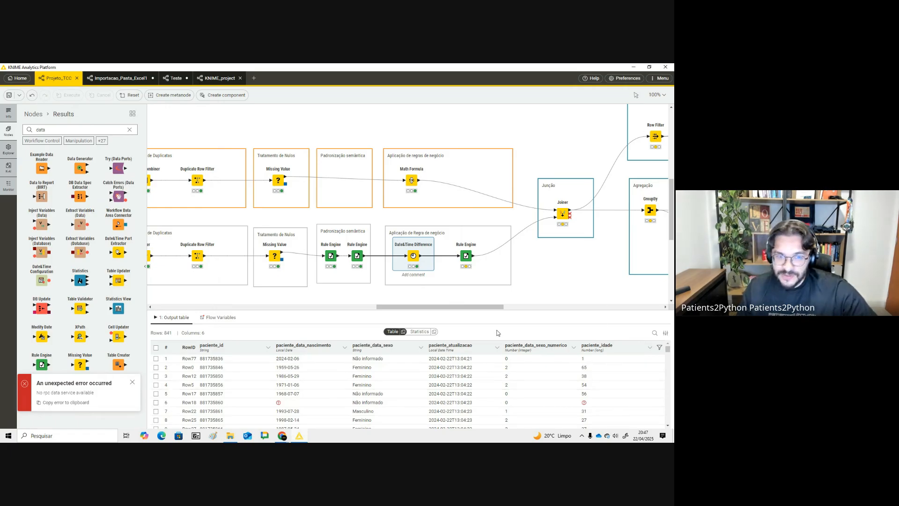
- Switch to the browser and ask ChatGPT "como poderia calcular idade com base em uam coluna de data de nascimento"
{"action": "key", "text": "alt+Tab"}
{"action": "left_click", "coordinate": [46, 69]}
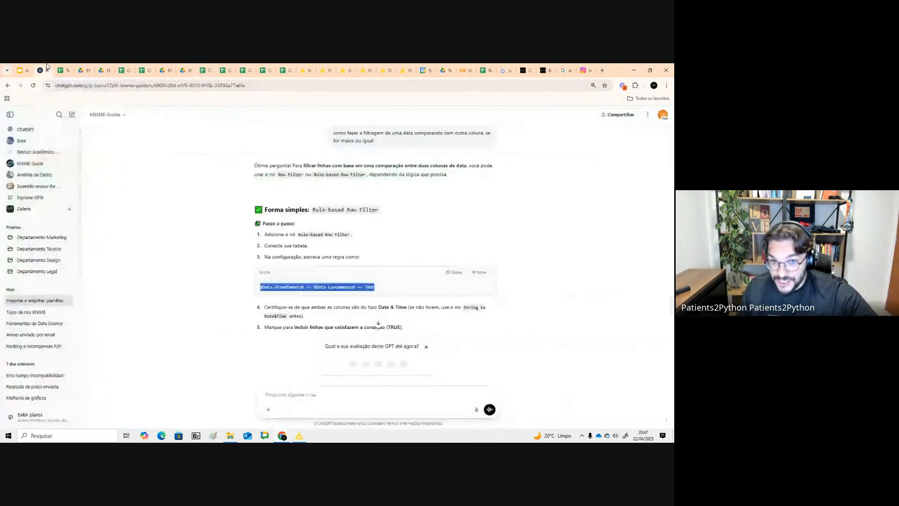
{"action": "type", "text": "como"}
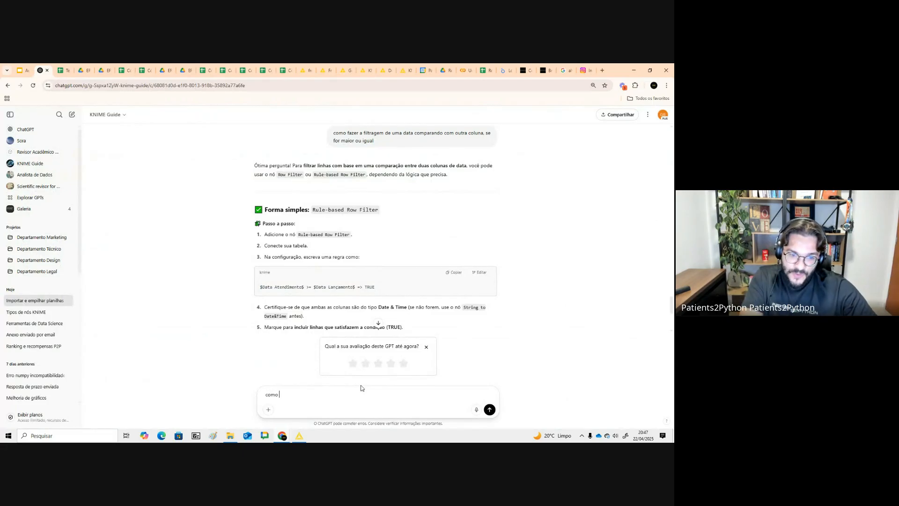
{"action": "type", "text": " poderia calcular"}
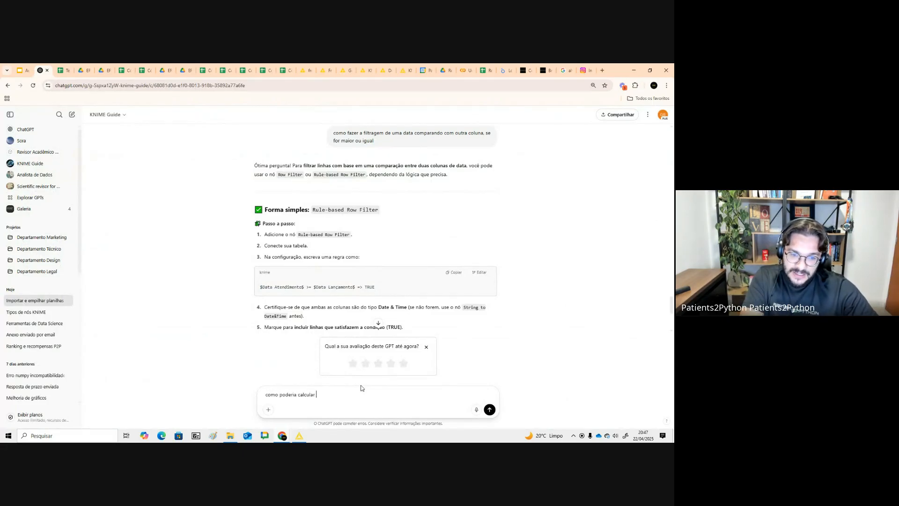
{"action": "type", "text": " idade com base em uam colu"}
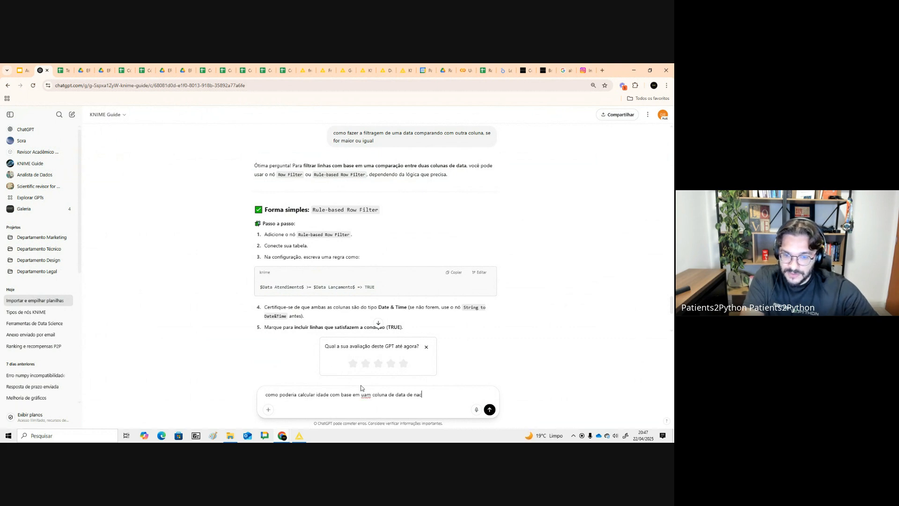
{"action": "type", "text": "na de data de nascimento"}
{"action": "key", "text": "Return"}
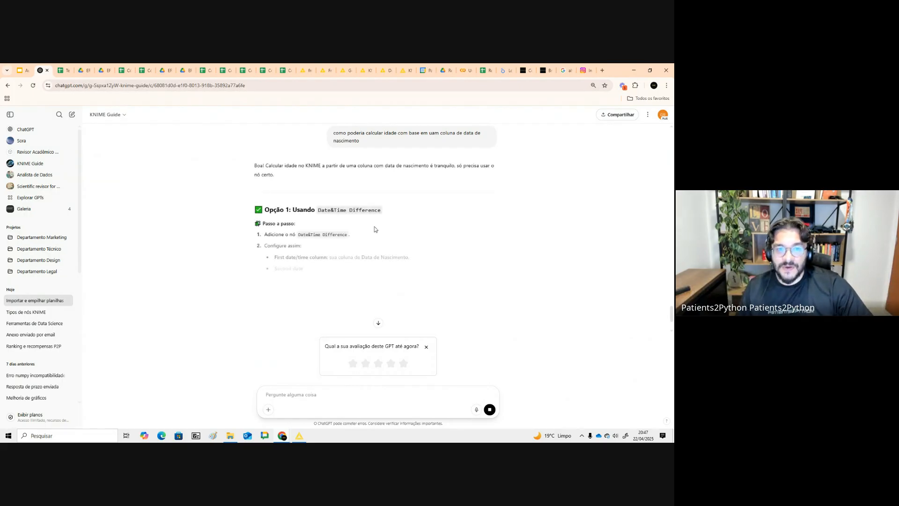
- Read ChatGPT's answer on calculating age with Date&Time Difference or Column Expressions
{"action": "left_click_drag", "start_coordinate": [321, 210], "coordinate": [376, 210]}
{"action": "scroll", "coordinate": [376, 209], "scroll_direction": "down", "scroll_amount": 2}
{"action": "left_click_drag", "start_coordinate": [274, 186], "coordinate": [436, 198]}
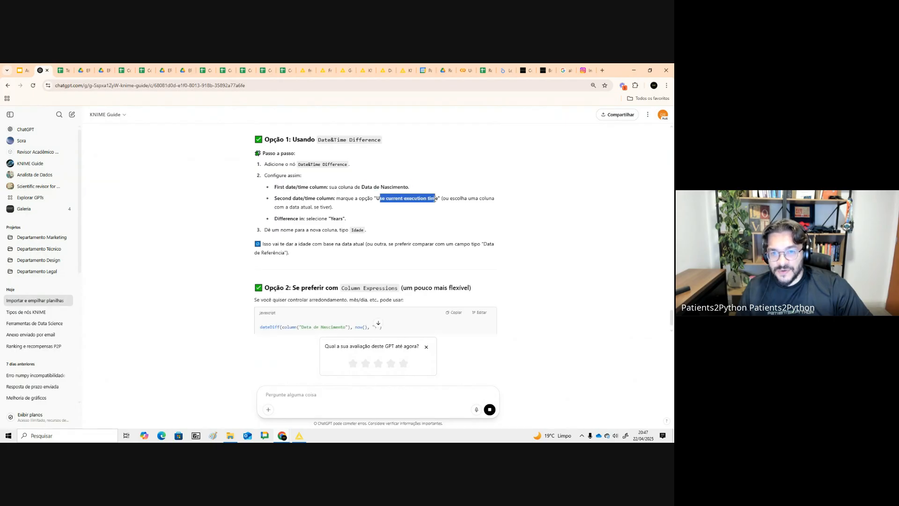
{"action": "scroll", "coordinate": [280, 220], "scroll_direction": "down", "scroll_amount": 2}
{"action": "left_click_drag", "start_coordinate": [296, 195], "coordinate": [417, 222]}
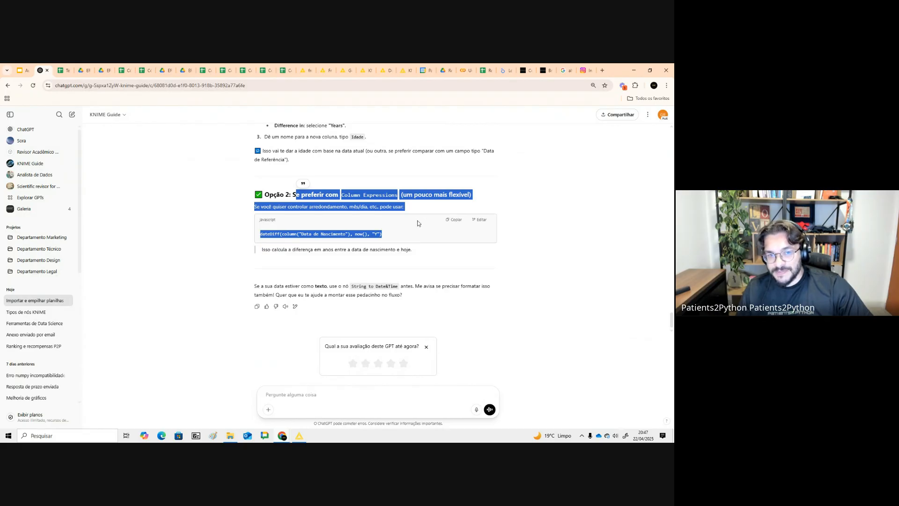
{"action": "left_click", "coordinate": [281, 240]}
{"action": "double_click", "coordinate": [281, 233]}
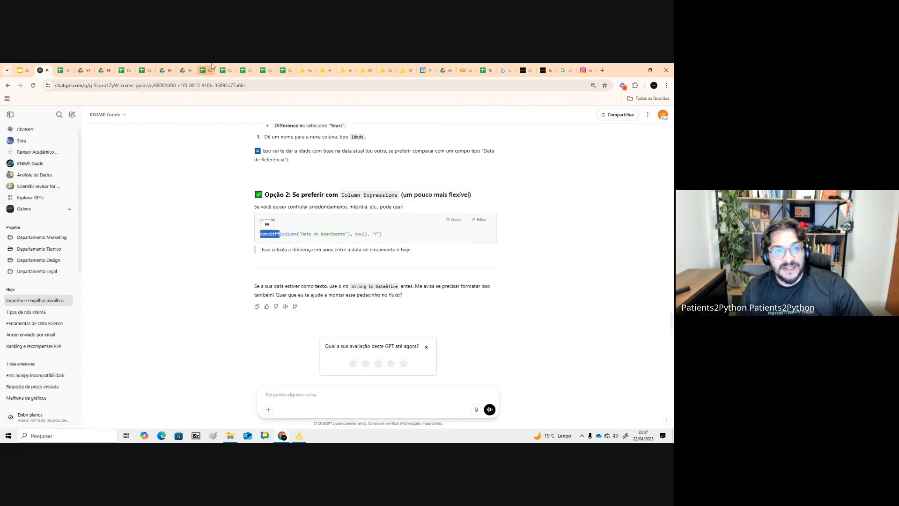
{"action": "left_click", "coordinate": [202, 70]}
{"action": "type", "text": "=dot"}
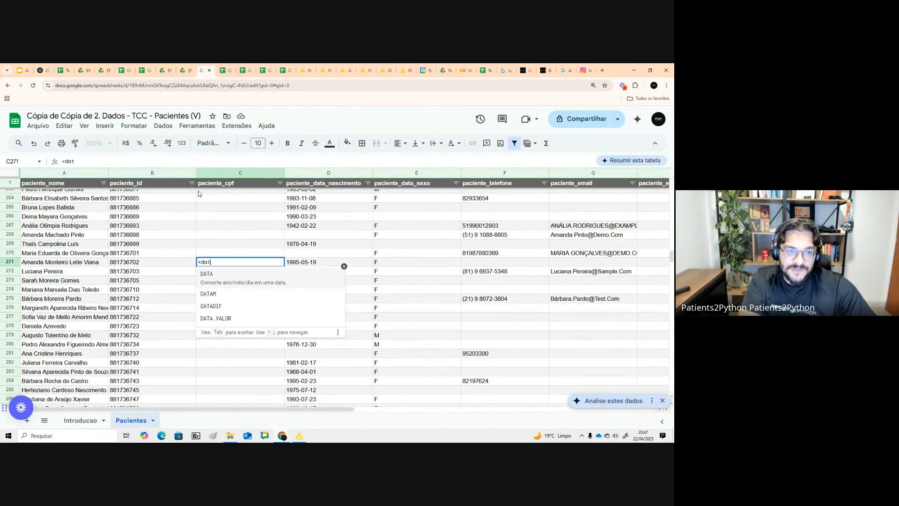
{"action": "type", "text": "adif"}
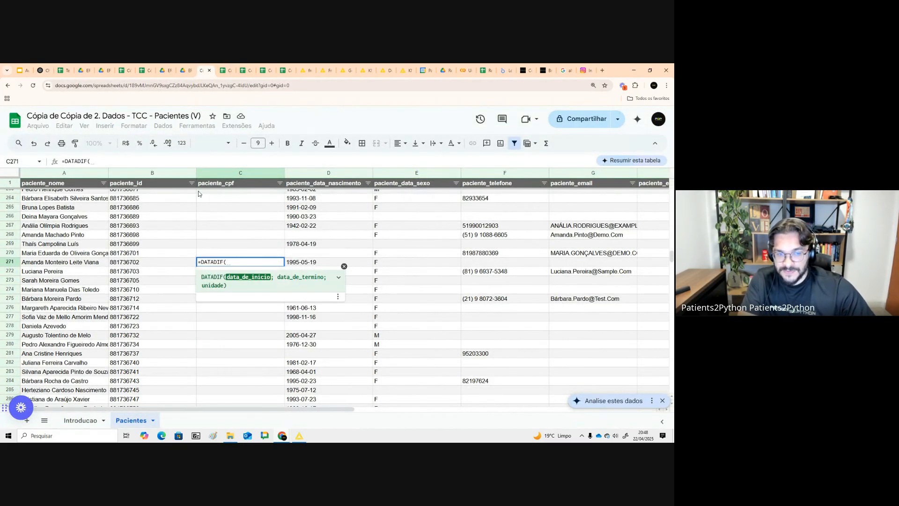
{"action": "key", "text": "BackSpace"}
{"action": "key", "text": "BackSpace"}
{"action": "key", "text": "BackSpace"}
{"action": "key", "text": "BackSpace"}
{"action": "key", "text": "BackSpace"}
{"action": "key", "text": "BackSpace"}
{"action": "key", "text": "BackSpace"}
{"action": "key", "text": "BackSpace"}
{"action": "key", "text": "Escape"}
- Return to KNIME and review the age-group rules in the Rule Engine node, closing it without changes
{"action": "key", "text": "alt+Tab"}
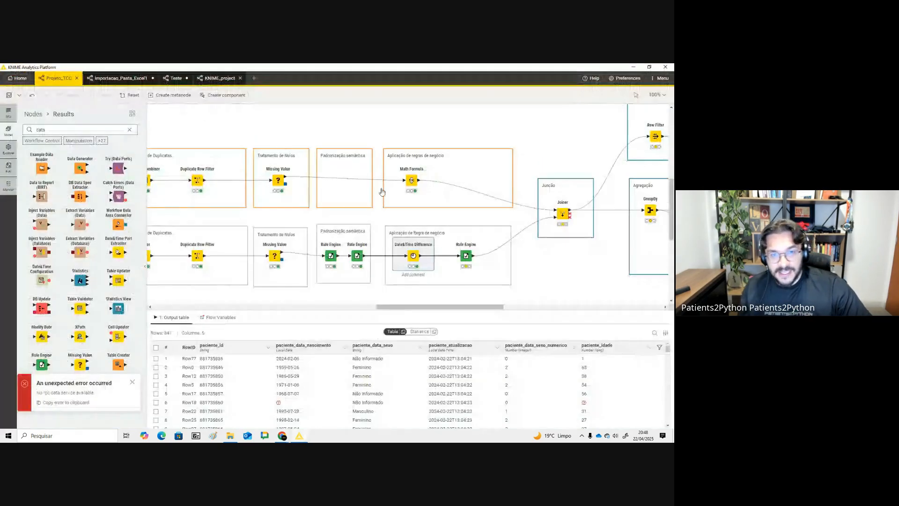
{"action": "double_click", "coordinate": [468, 255]}
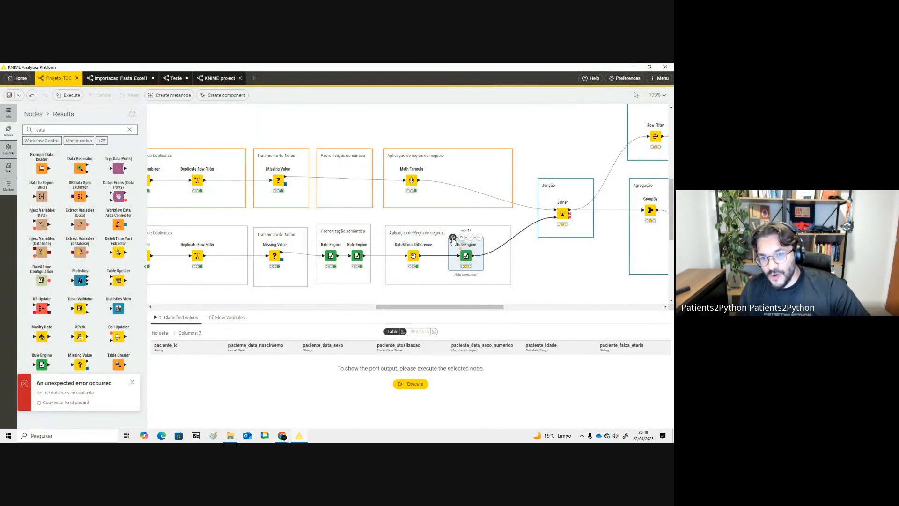
{"action": "left_click_drag", "start_coordinate": [297, 284], "coordinate": [408, 284]}
{"action": "left_click_drag", "start_coordinate": [289, 290], "coordinate": [405, 290]}
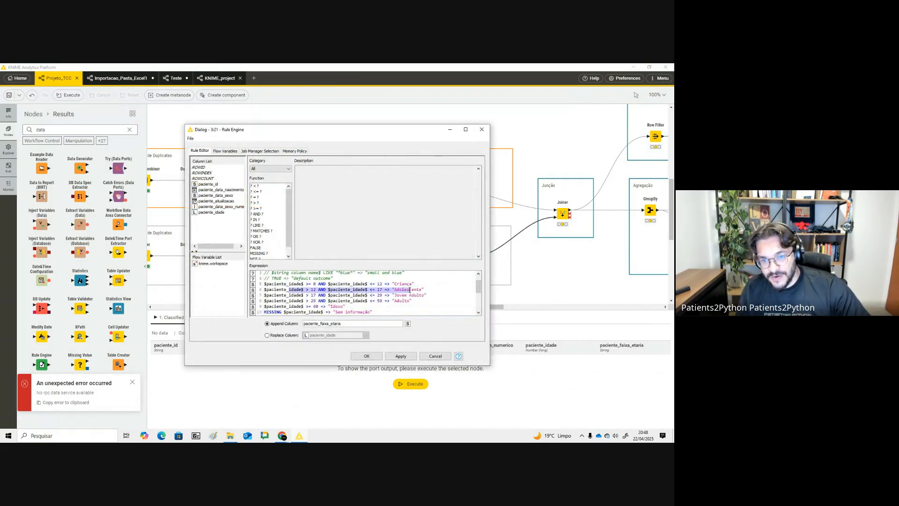
{"action": "left_click", "coordinate": [377, 355]}
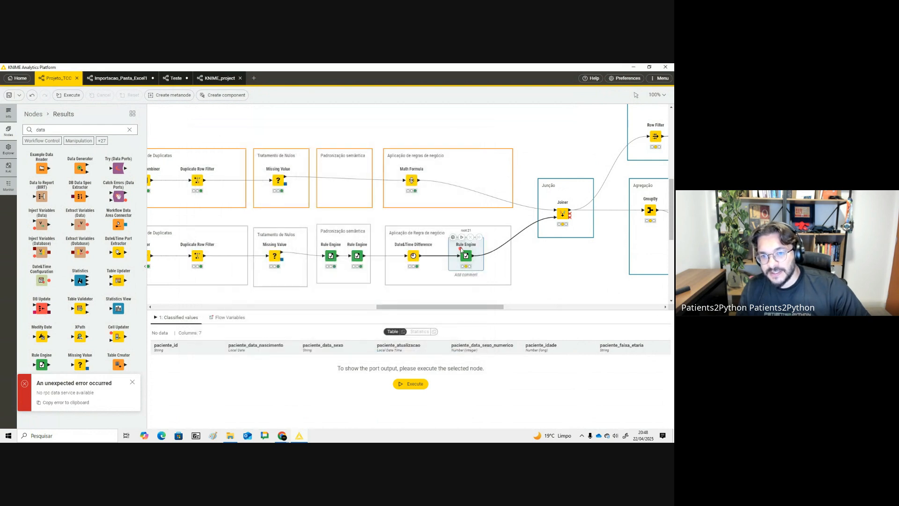
- Execute the Rule Engine node that assigns the paciente_faixa_etaria age groups
{"action": "left_click", "coordinate": [461, 238]}
{"action": "scroll", "coordinate": [624, 371], "scroll_direction": "down", "scroll_amount": 12}
{"action": "scroll", "coordinate": [617, 381], "scroll_direction": "down", "scroll_amount": 3}
{"action": "left_click_drag", "start_coordinate": [496, 308], "coordinate": [527, 308]}
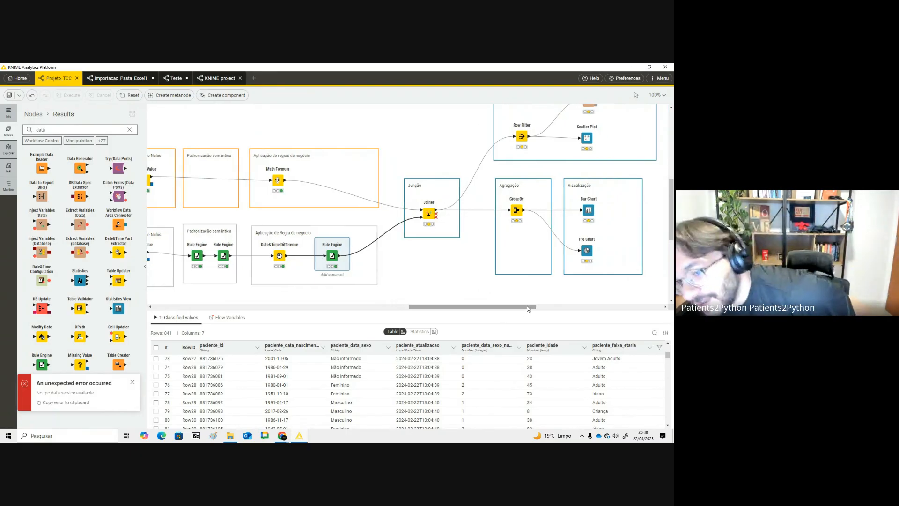
{"action": "left_click_drag", "start_coordinate": [527, 309], "coordinate": [513, 307]}
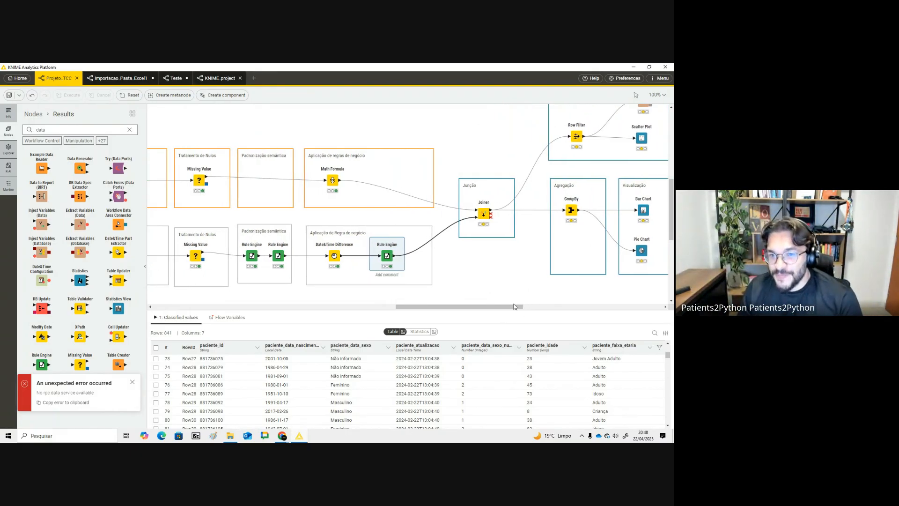
- Open the Joiner settings and check the matching columns cliente_codigo and paciente_id
{"action": "left_click", "coordinate": [483, 214]}
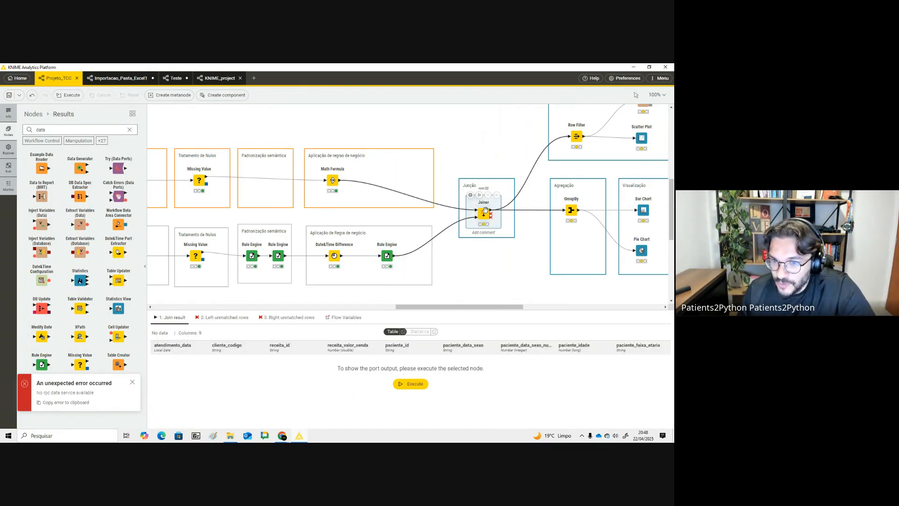
{"action": "left_click", "coordinate": [498, 276]}
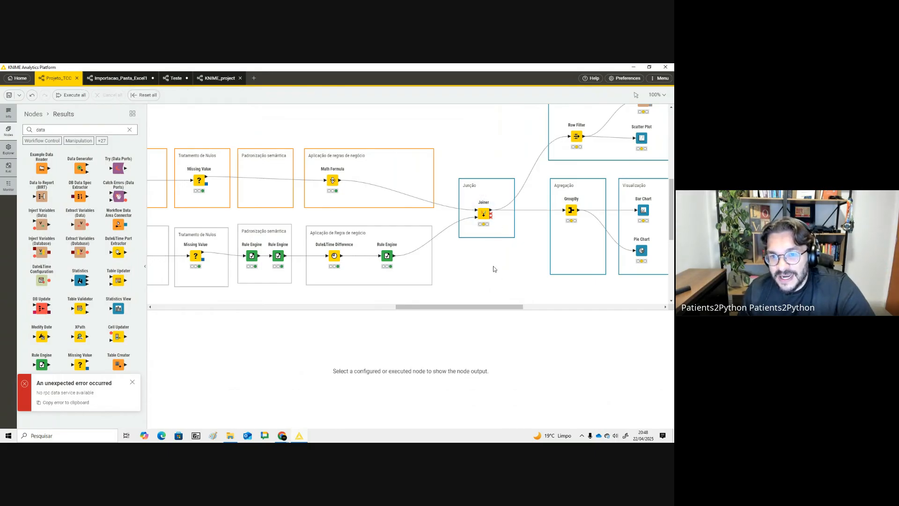
{"action": "mouse_move", "coordinate": [482, 217]}
{"action": "mouse_move", "coordinate": [341, 185]}
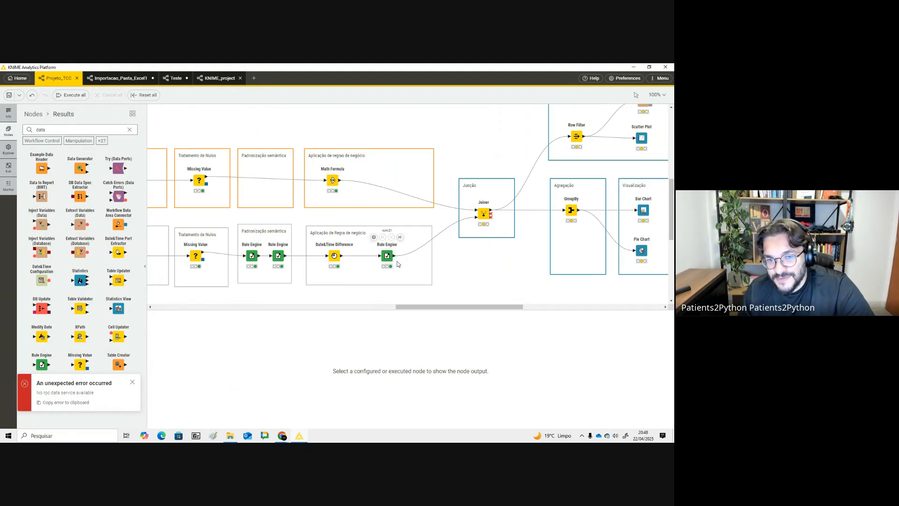
{"action": "left_click", "coordinate": [471, 195]}
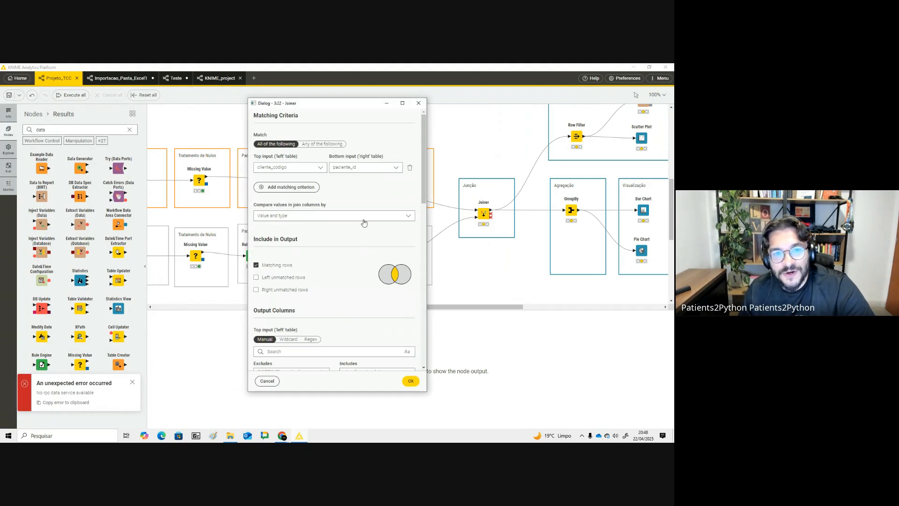
{"action": "left_click", "coordinate": [288, 167]}
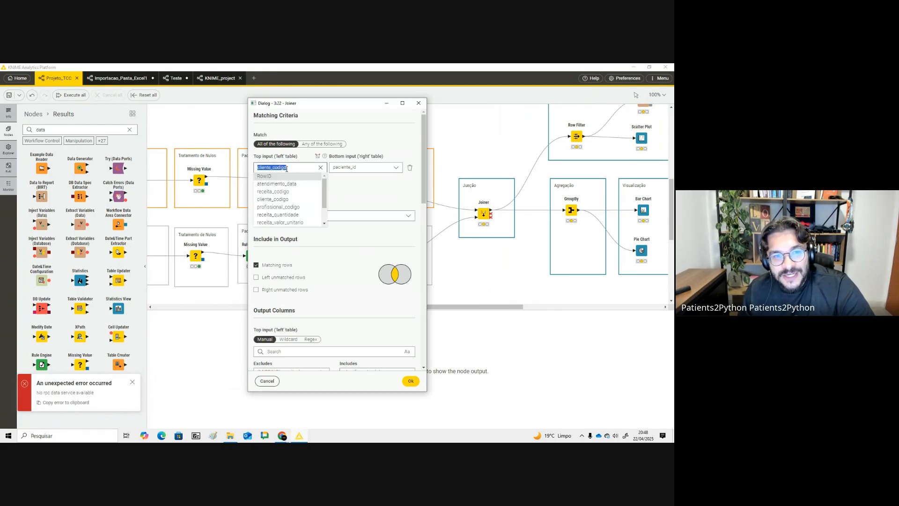
{"action": "left_click", "coordinate": [308, 180]}
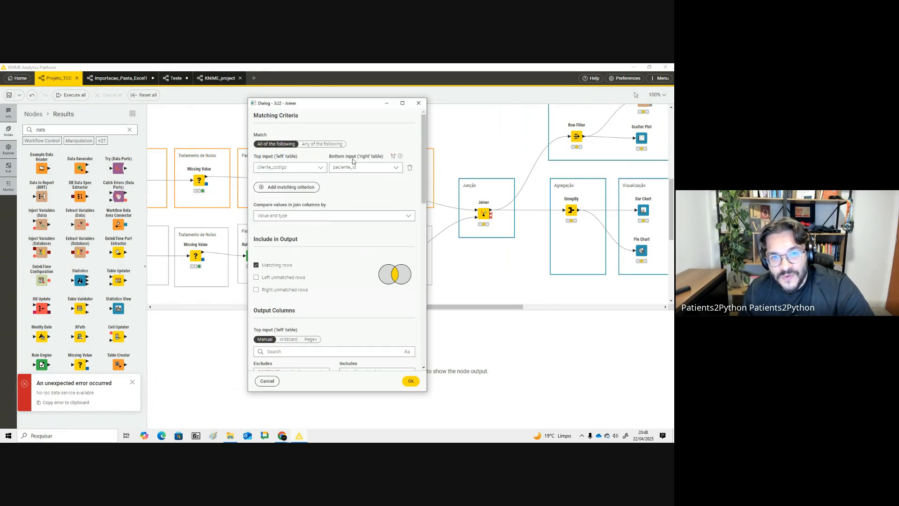
{"action": "left_click", "coordinate": [357, 167]}
{"action": "left_click", "coordinate": [420, 184]}
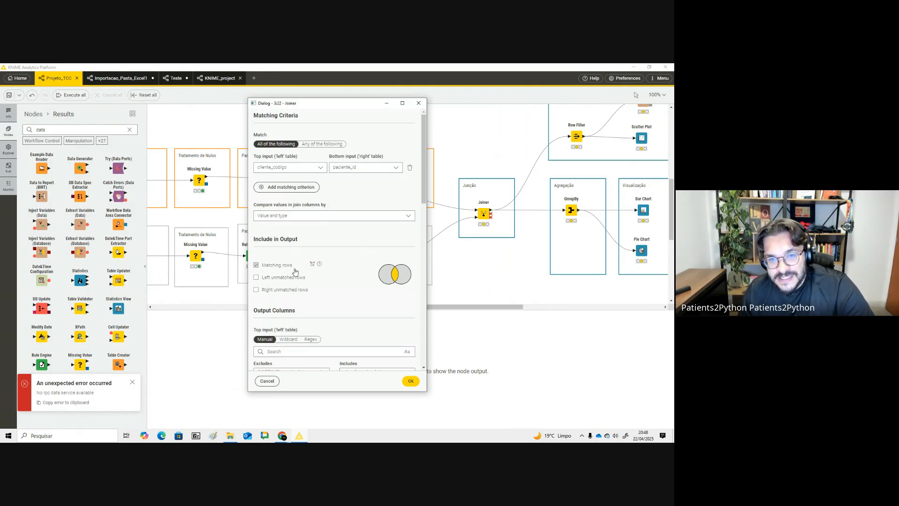
- Review the Joiner's included rows and output column lists, then close the dialog
{"action": "scroll", "coordinate": [307, 277], "scroll_direction": "down", "scroll_amount": 1}
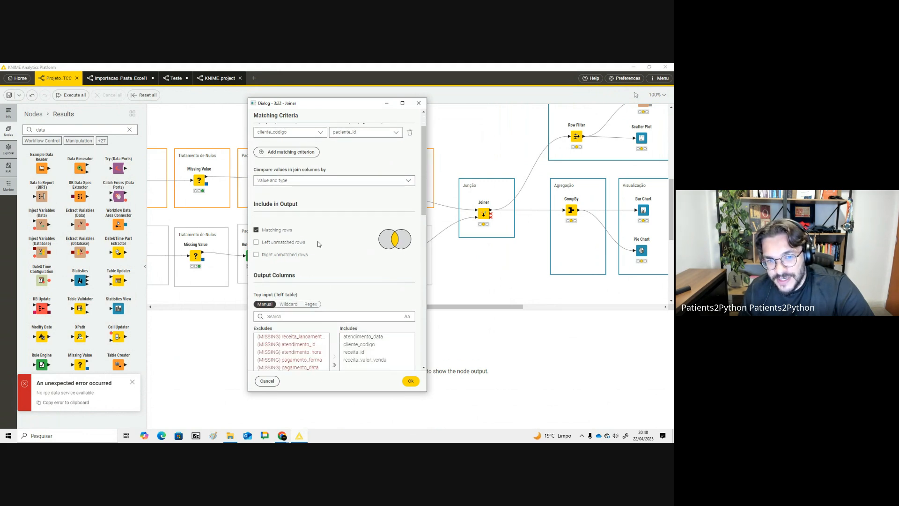
{"action": "left_click", "coordinate": [292, 243]}
{"action": "left_click", "coordinate": [294, 254]}
{"action": "left_click", "coordinate": [295, 254]}
{"action": "left_click", "coordinate": [291, 244]}
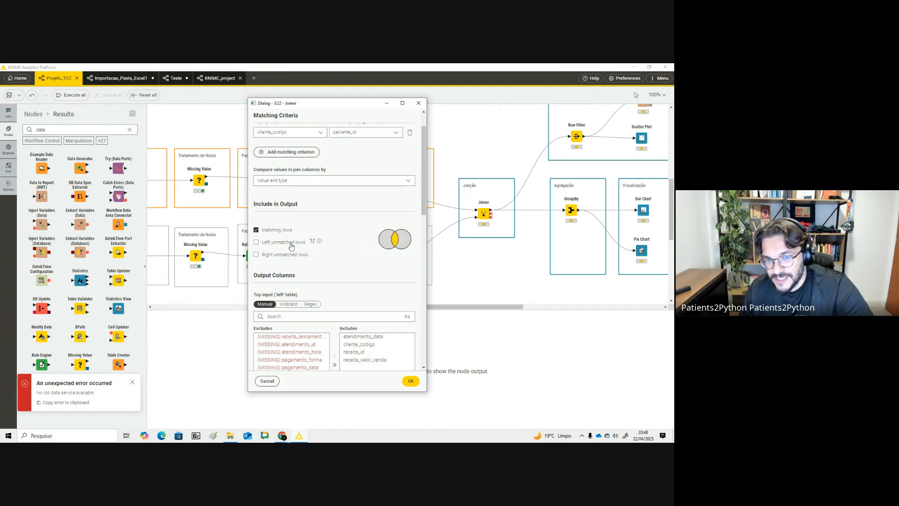
{"action": "scroll", "coordinate": [355, 268], "scroll_direction": "down", "scroll_amount": 3}
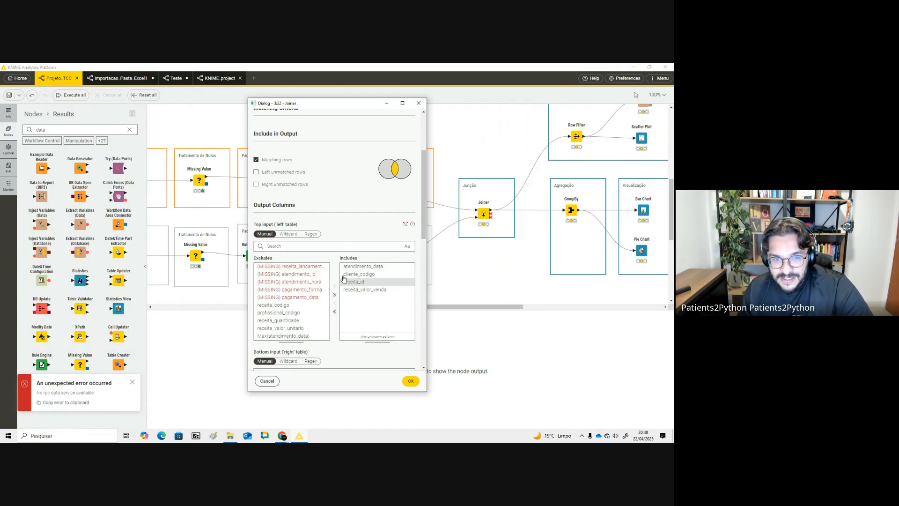
{"action": "scroll", "coordinate": [356, 271], "scroll_direction": "down", "scroll_amount": 1}
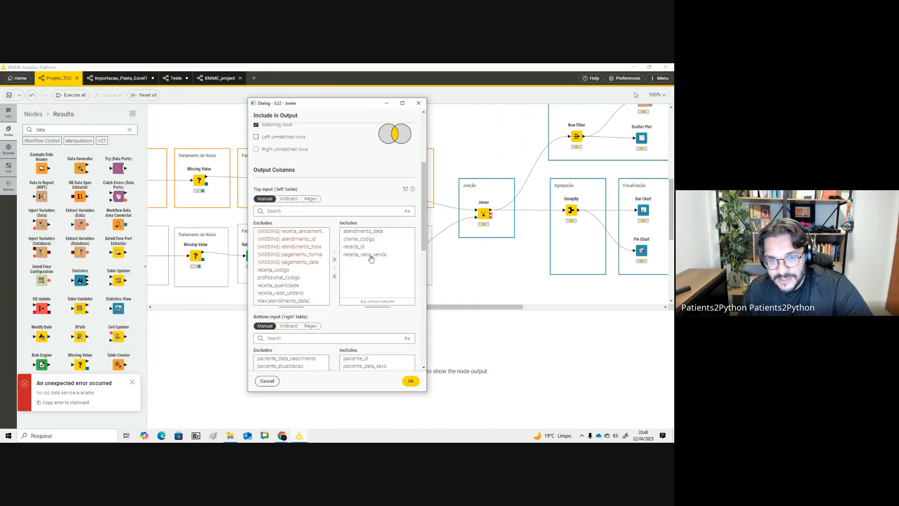
{"action": "scroll", "coordinate": [393, 275], "scroll_direction": "down", "scroll_amount": 3}
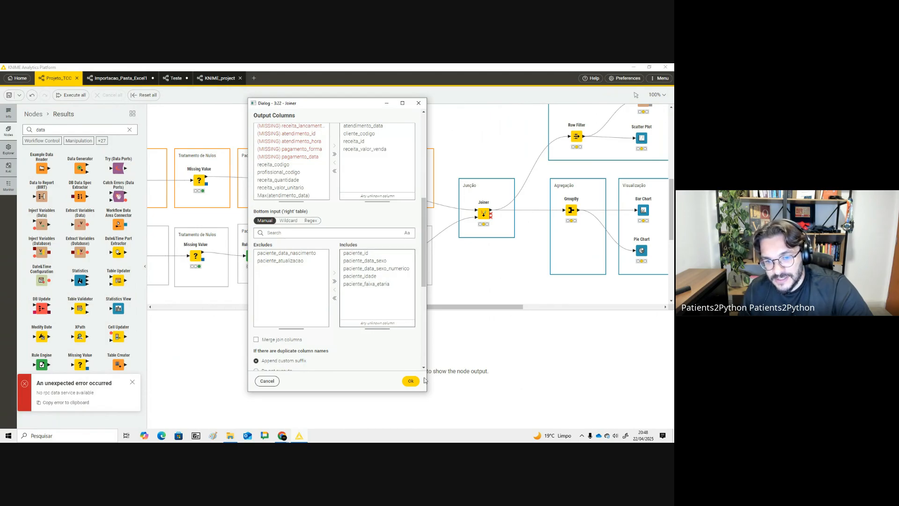
{"action": "scroll", "coordinate": [399, 339], "scroll_direction": "down", "scroll_amount": 2}
{"action": "scroll", "coordinate": [372, 336], "scroll_direction": "down", "scroll_amount": 1}
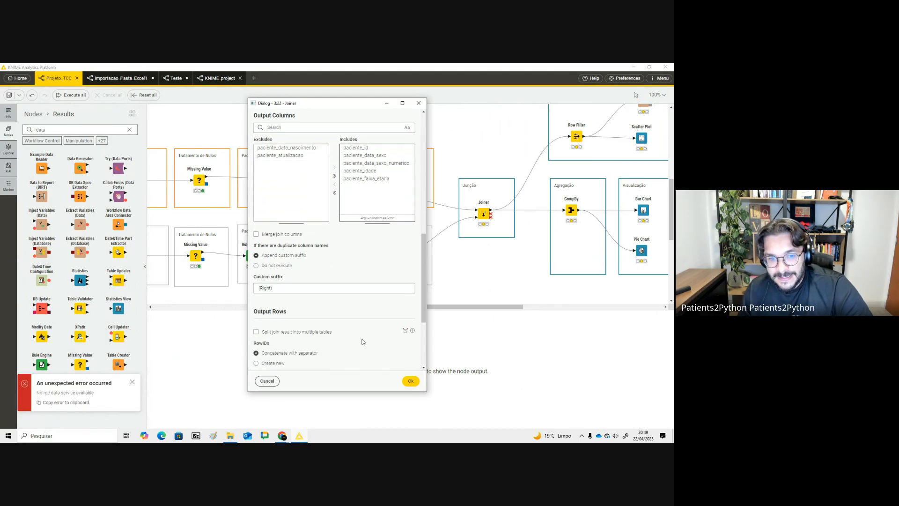
{"action": "left_click", "coordinate": [411, 380]}
- Execute the Joiner node and view its join result
{"action": "left_click", "coordinate": [480, 195]}
{"action": "left_click", "coordinate": [483, 215]}
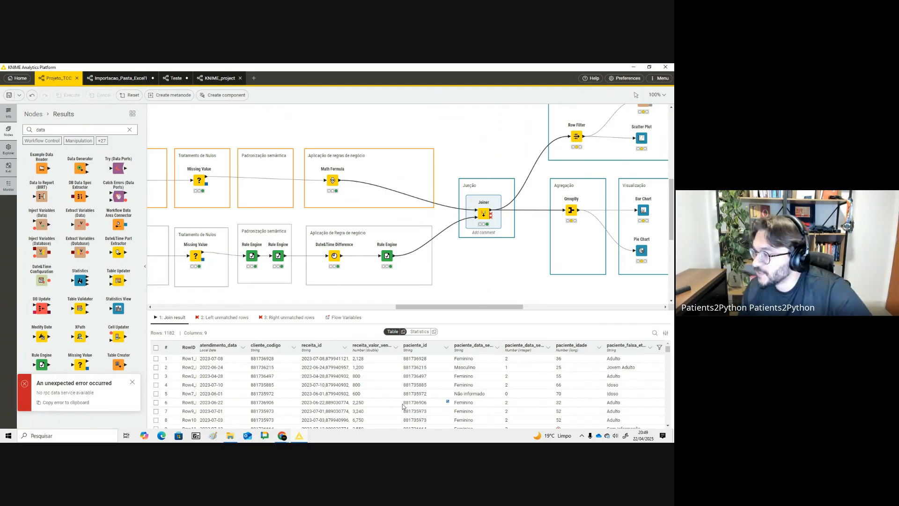
{"action": "left_click_drag", "start_coordinate": [494, 306], "coordinate": [511, 309]}
{"action": "left_click", "coordinate": [426, 218]}
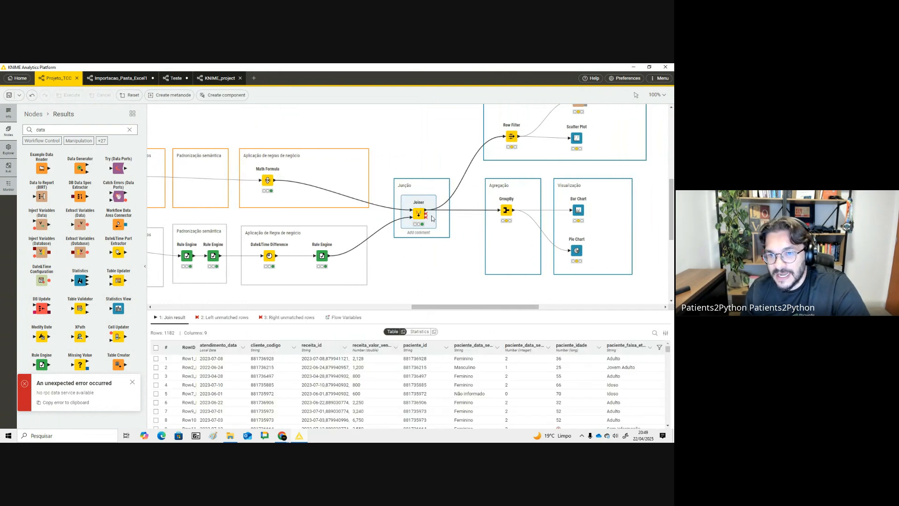
- Check the GroupBy settings grouping by paciente_data_sexo and paciente_faixa_etaria with Sum of receita_valor_venda, then execute the node
{"action": "left_click_drag", "start_coordinate": [490, 307], "coordinate": [504, 309]}
{"action": "left_click", "coordinate": [452, 209]}
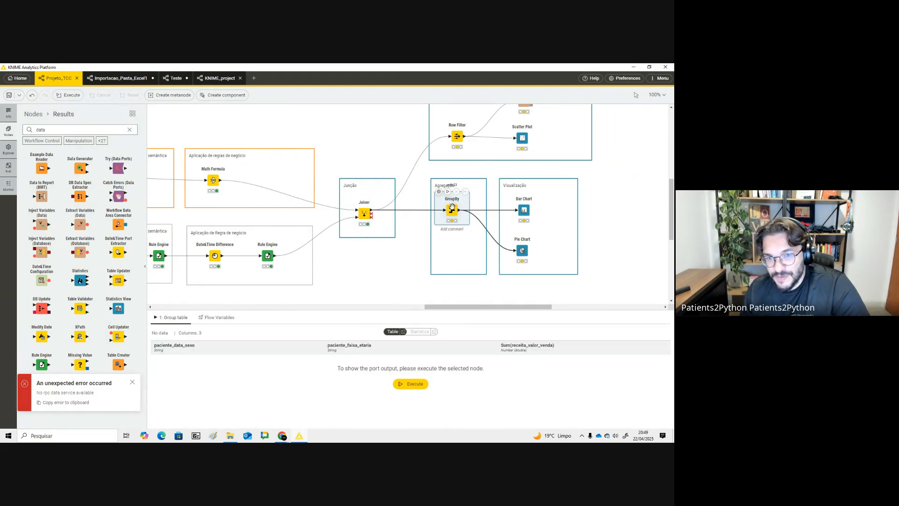
{"action": "double_click", "coordinate": [445, 203]}
{"action": "left_click", "coordinate": [387, 201]}
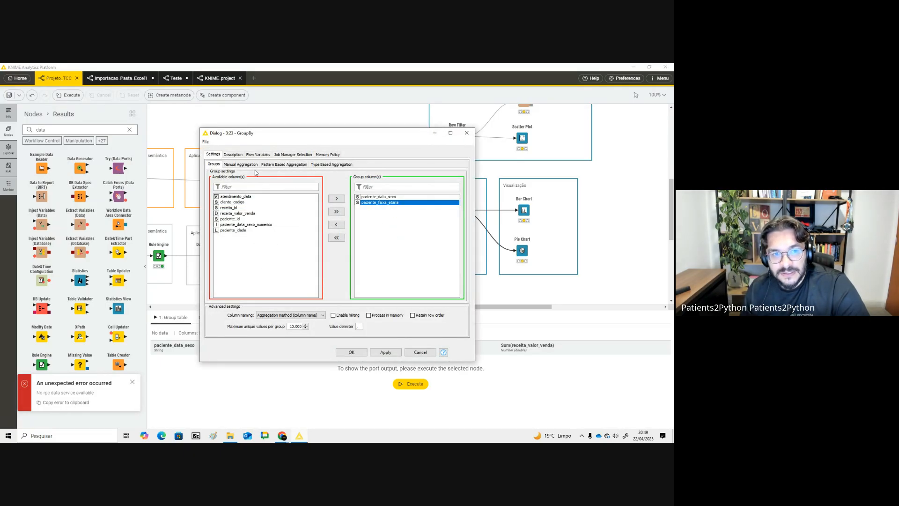
{"action": "left_click", "coordinate": [240, 164]}
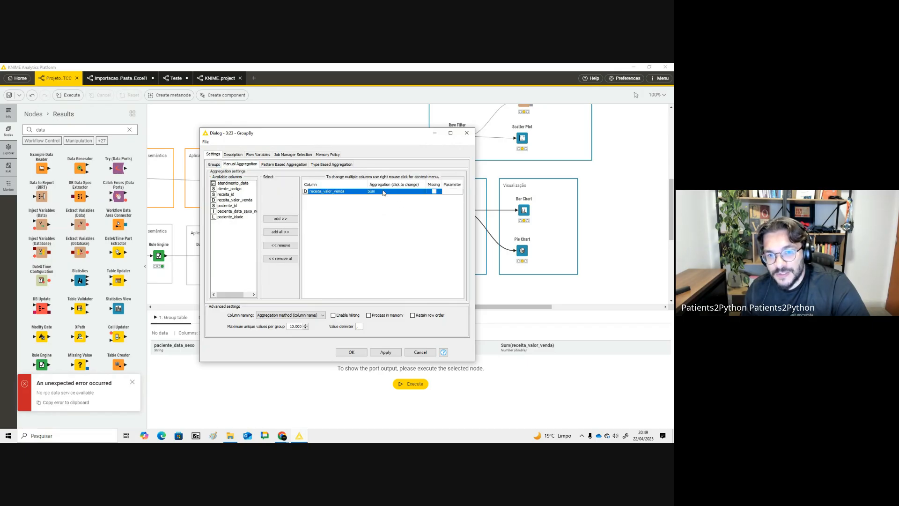
{"action": "left_click", "coordinate": [467, 134]}
{"action": "left_click", "coordinate": [448, 189]}
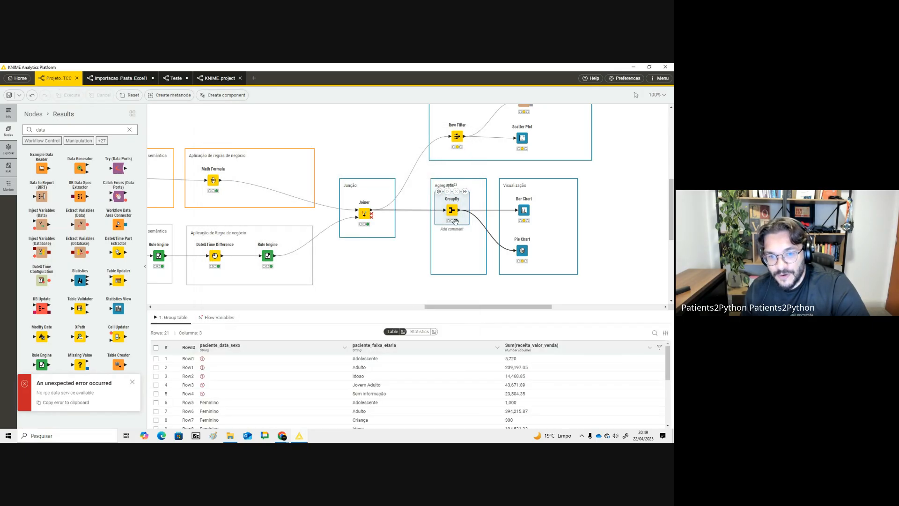
- Sort the grouped table by the revenue sum in descending order and inspect its values
{"action": "scroll", "coordinate": [298, 388], "scroll_direction": "down", "scroll_amount": 3}
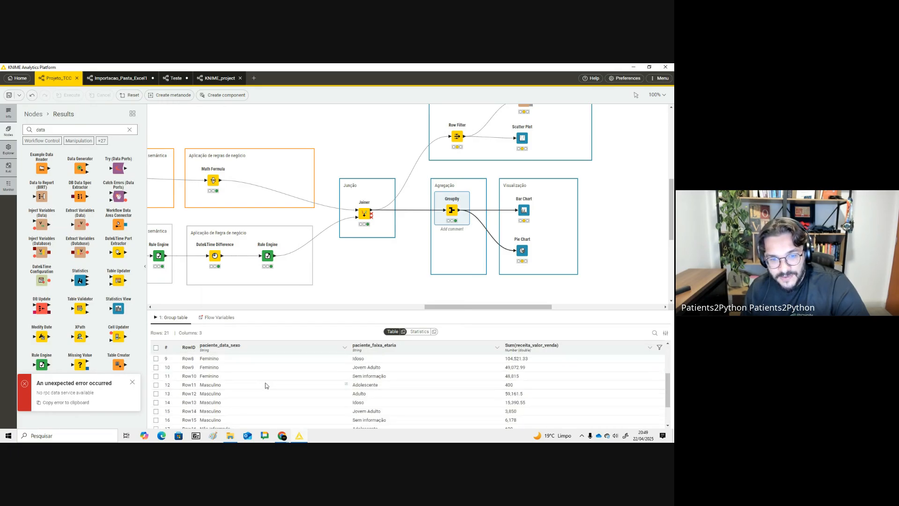
{"action": "left_click", "coordinate": [544, 351]}
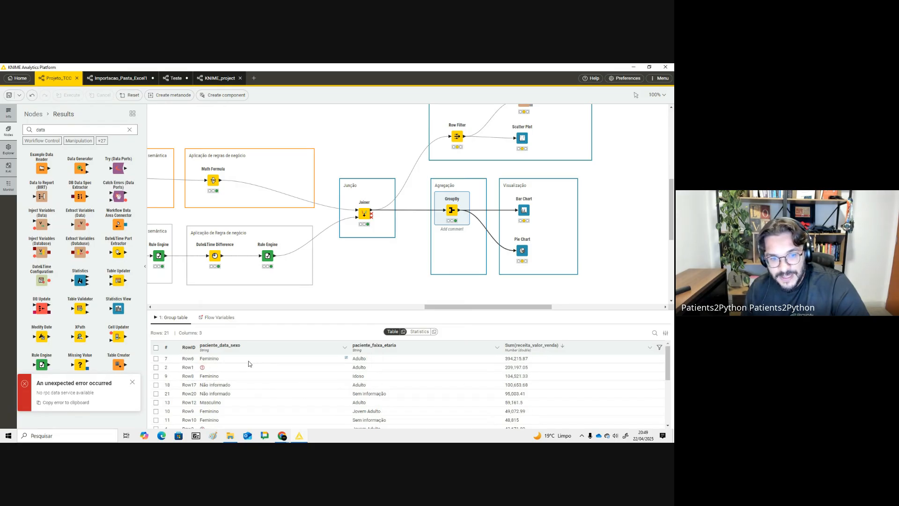
{"action": "left_click", "coordinate": [369, 362]}
{"action": "left_click", "coordinate": [515, 361]}
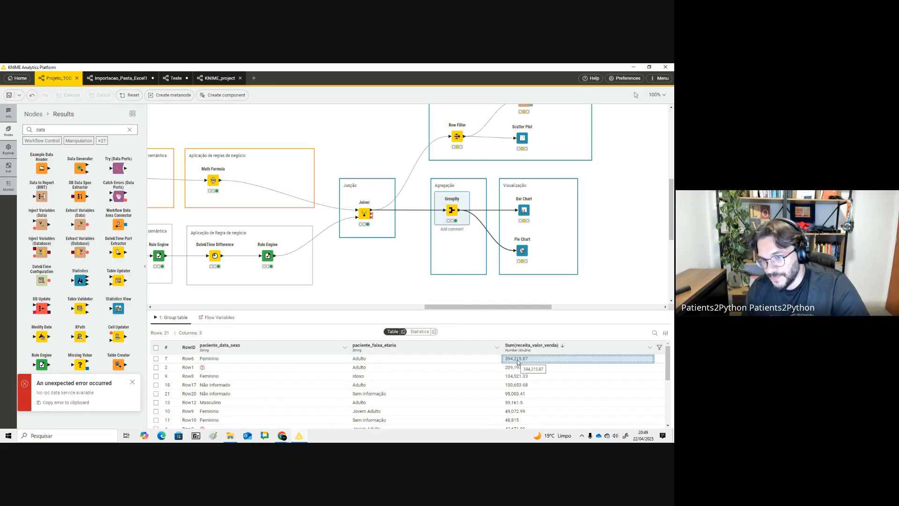
- Configure the Bar Chart with paciente_faixa_etaria as category and Sum aggregation, then confirm to execute it
{"action": "mouse_move", "coordinate": [520, 209]}
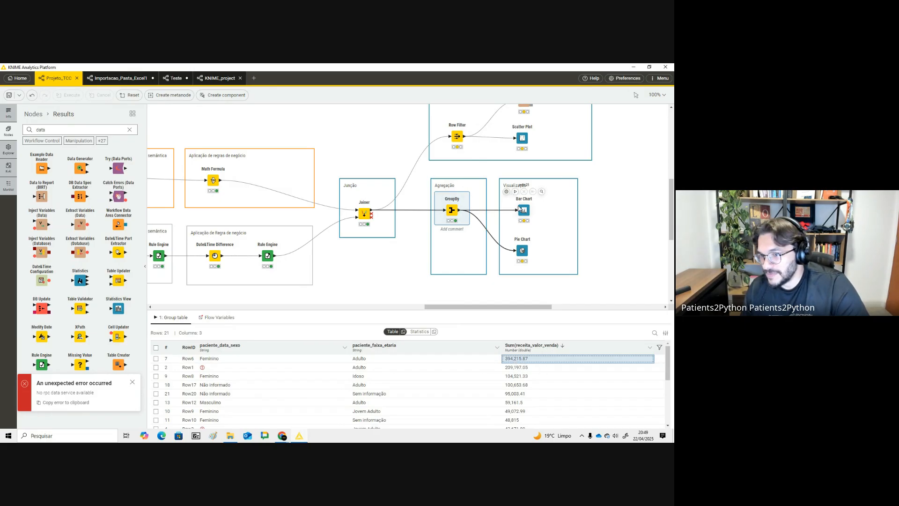
{"action": "left_click", "coordinate": [521, 207]}
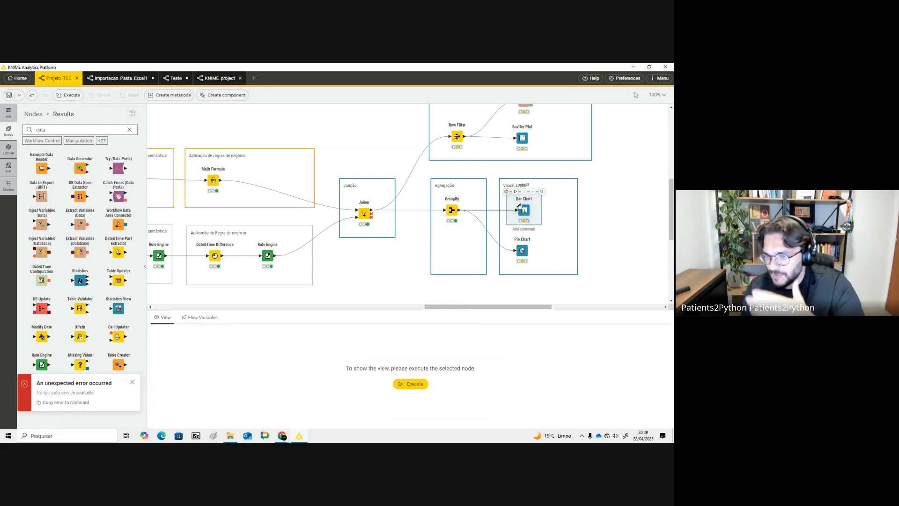
{"action": "left_click", "coordinate": [506, 191]}
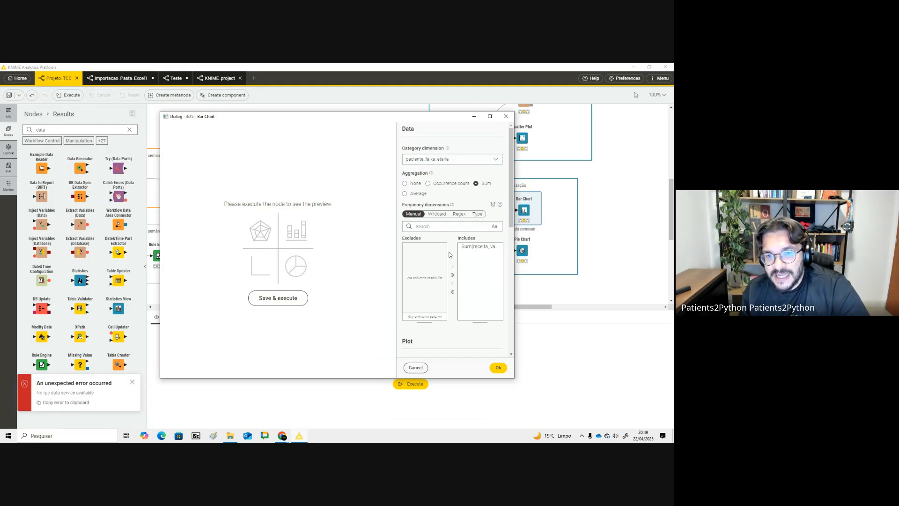
{"action": "left_click", "coordinate": [498, 367]}
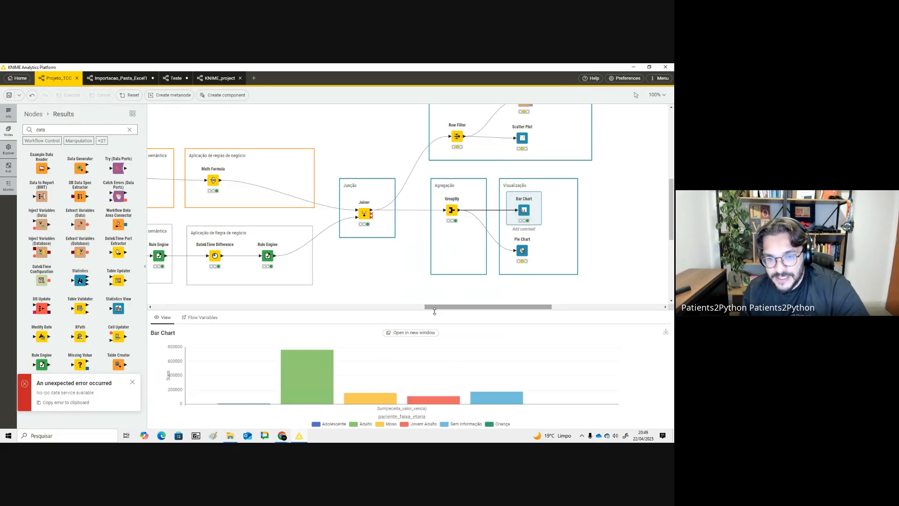
- Enlarge the chart view and download the bar chart as an image
{"action": "left_click_drag", "start_coordinate": [433, 311], "coordinate": [425, 252]}
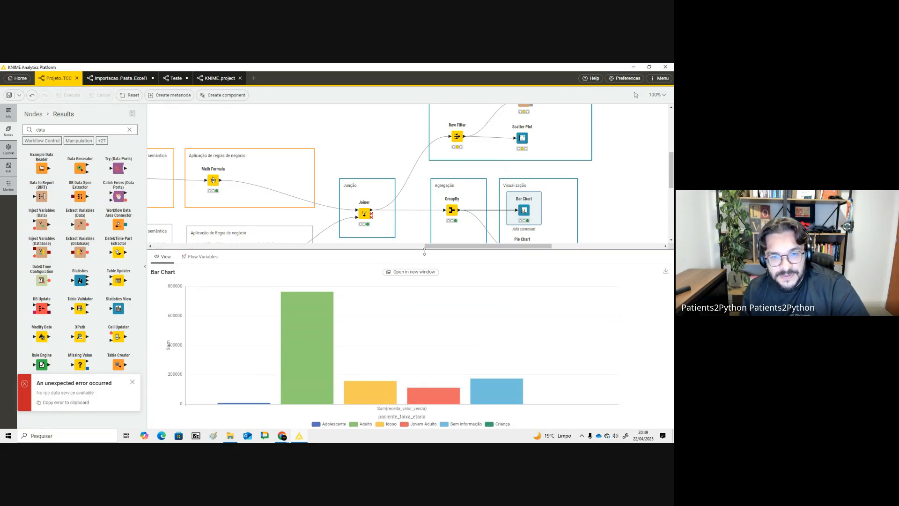
{"action": "left_click", "coordinate": [665, 272]}
{"action": "left_click", "coordinate": [286, 251]}
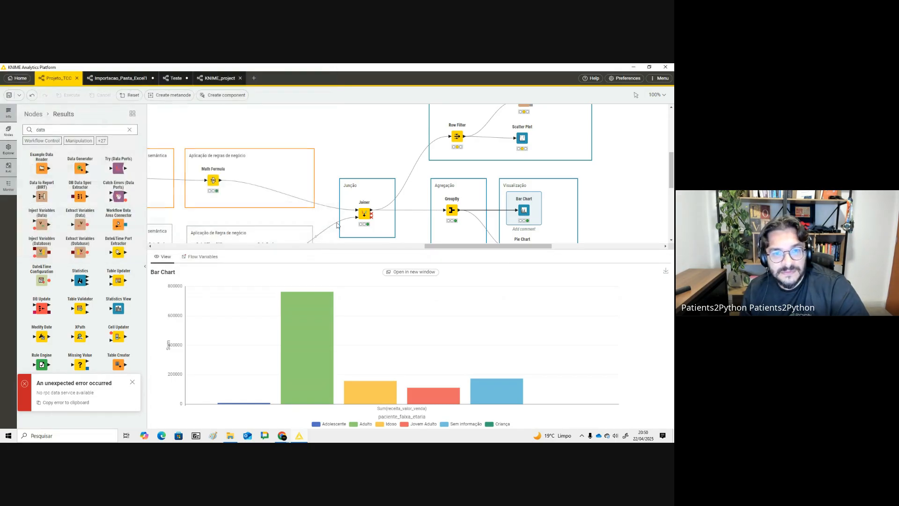
- Open the saved Bar Chart image from the Knime folder to check it, then return to the workflow
{"action": "left_click", "coordinate": [230, 437]}
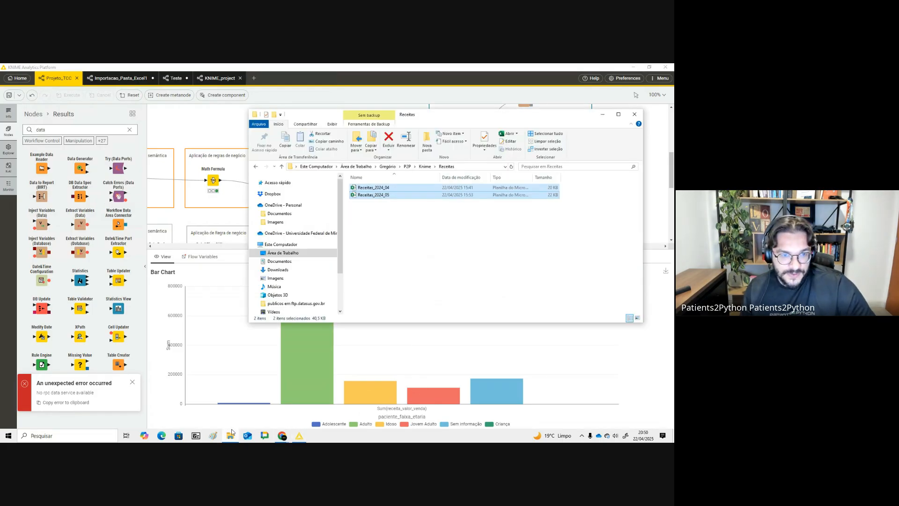
{"action": "left_click", "coordinate": [362, 241]}
{"action": "key", "text": "BackSpace"}
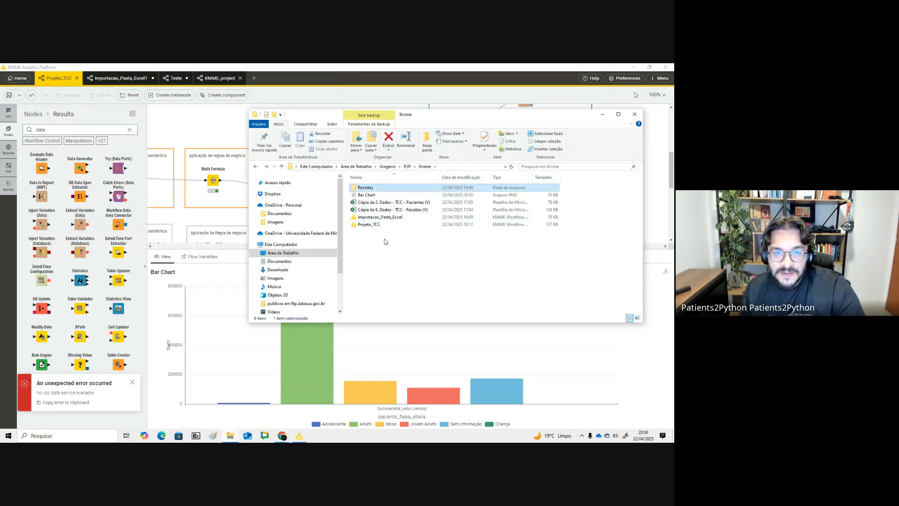
{"action": "double_click", "coordinate": [367, 195]}
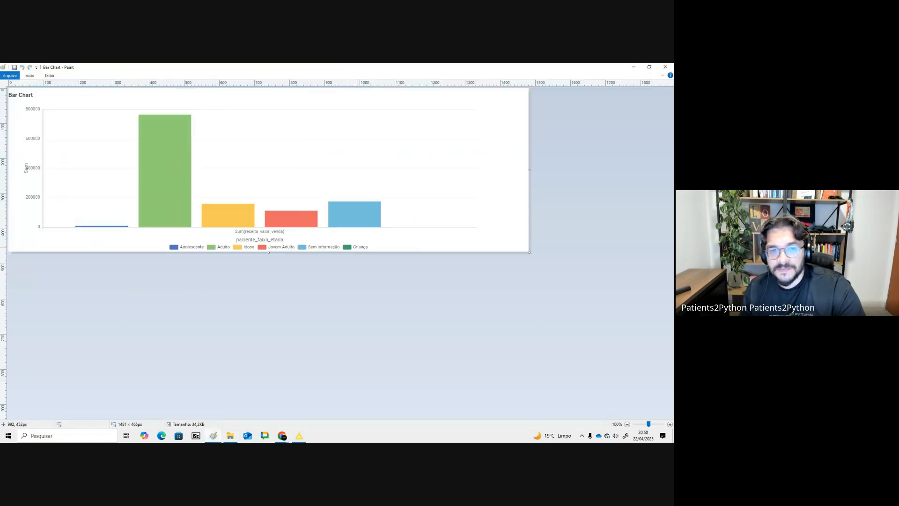
{"action": "left_click", "coordinate": [665, 67]}
{"action": "key", "text": "alt+Tab"}
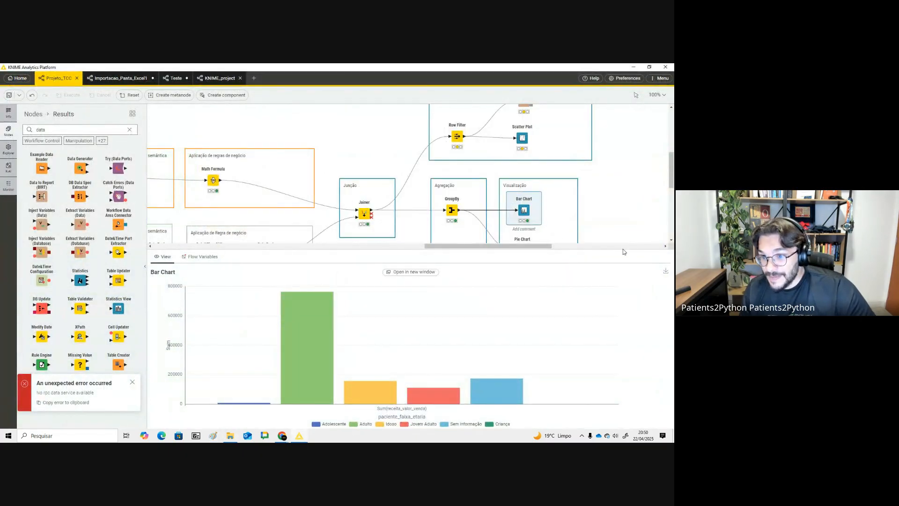
- Open the Pie Chart node's configuration and turn it into a donut chart
{"action": "left_click_drag", "start_coordinate": [623, 252], "coordinate": [623, 323]}
{"action": "left_click", "coordinate": [524, 250]}
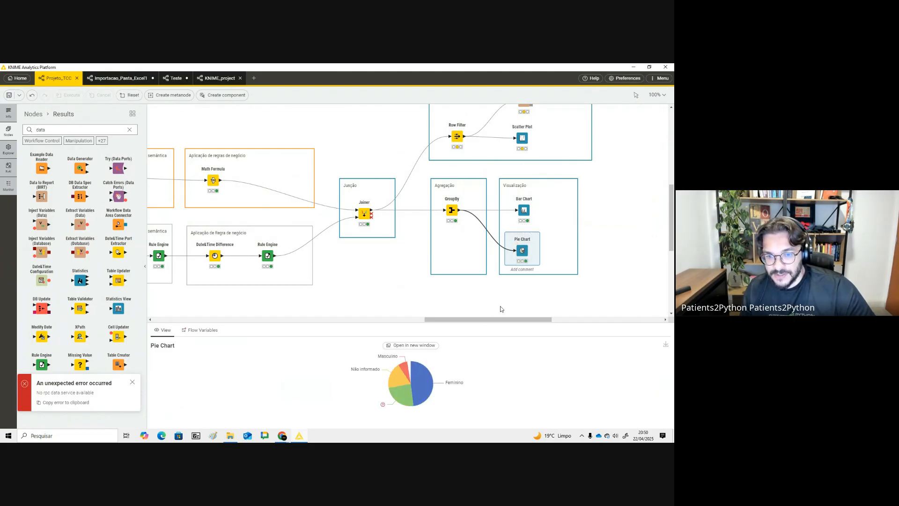
{"action": "left_click_drag", "start_coordinate": [481, 325], "coordinate": [485, 307]}
{"action": "left_click", "coordinate": [504, 232]}
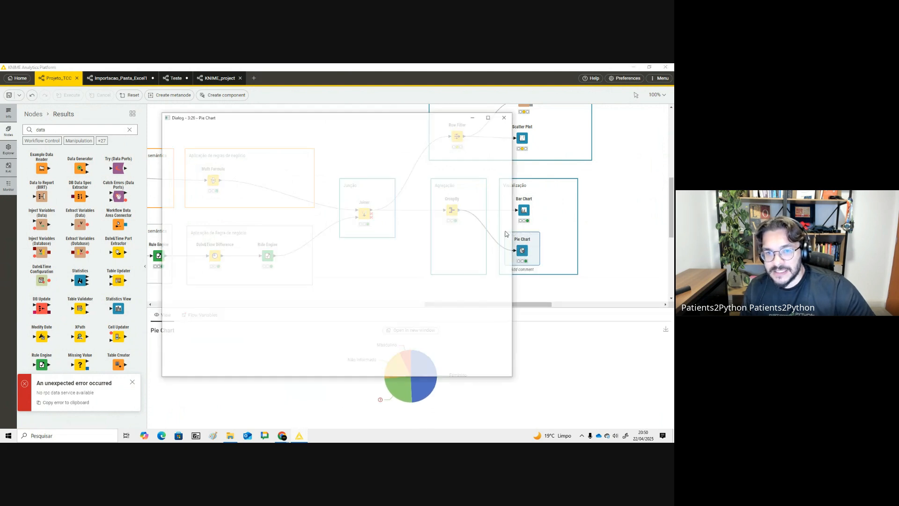
{"action": "scroll", "coordinate": [458, 226], "scroll_direction": "down", "scroll_amount": 3}
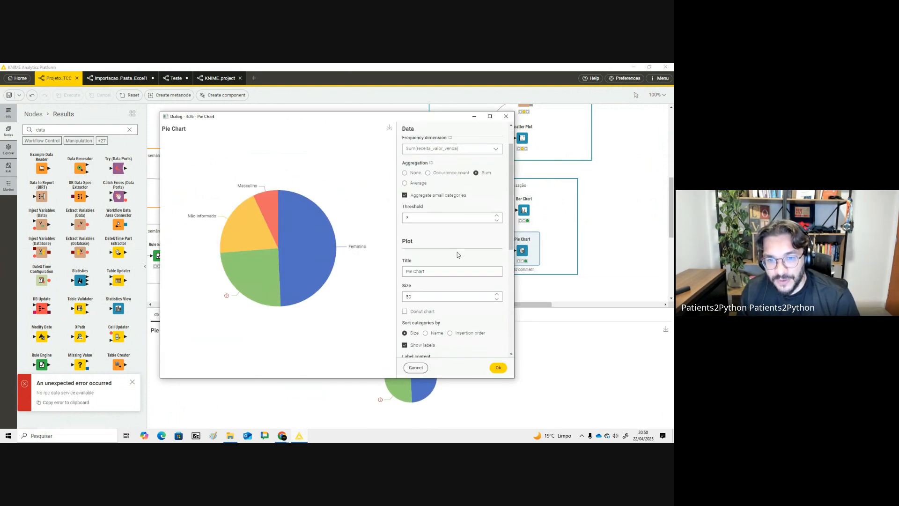
{"action": "left_click", "coordinate": [431, 243]}
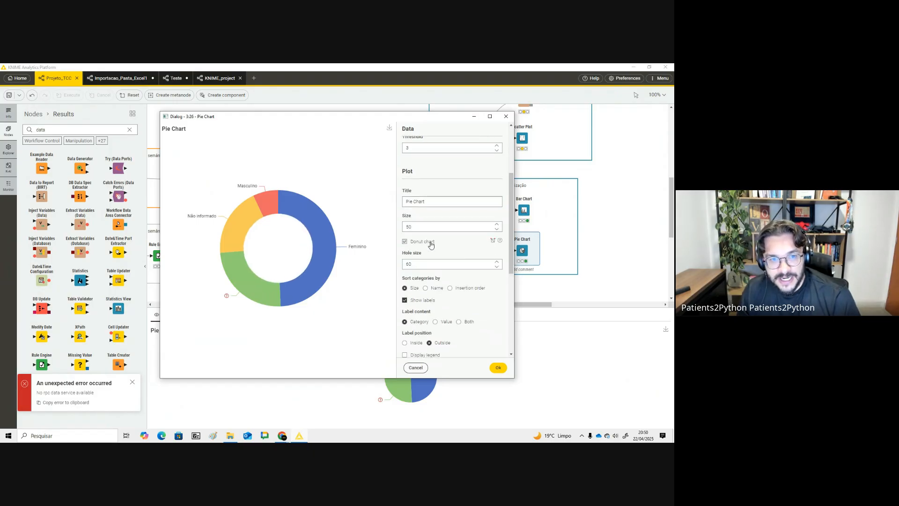
- Enable the pie chart legend, set the tooltip value format to Proportion, and confirm the settings
{"action": "scroll", "coordinate": [464, 300], "scroll_direction": "down", "scroll_amount": 1}
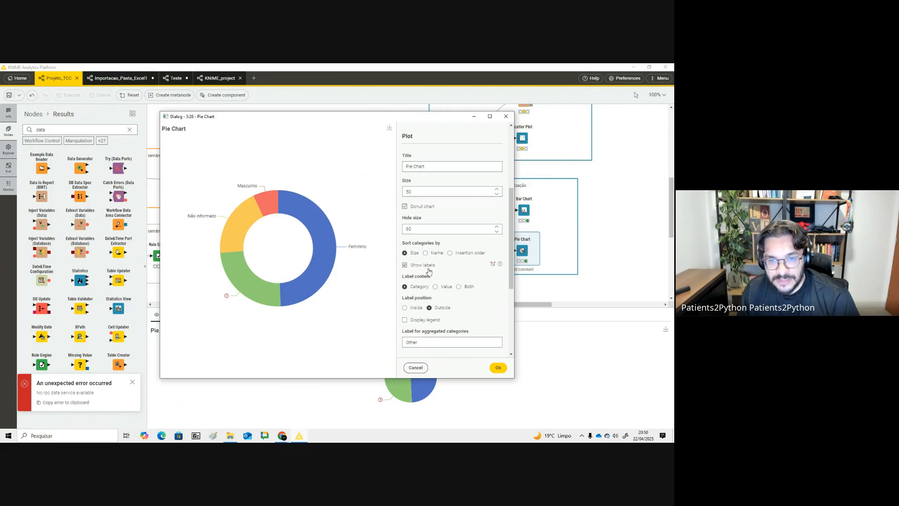
{"action": "scroll", "coordinate": [424, 264], "scroll_direction": "down", "scroll_amount": 1}
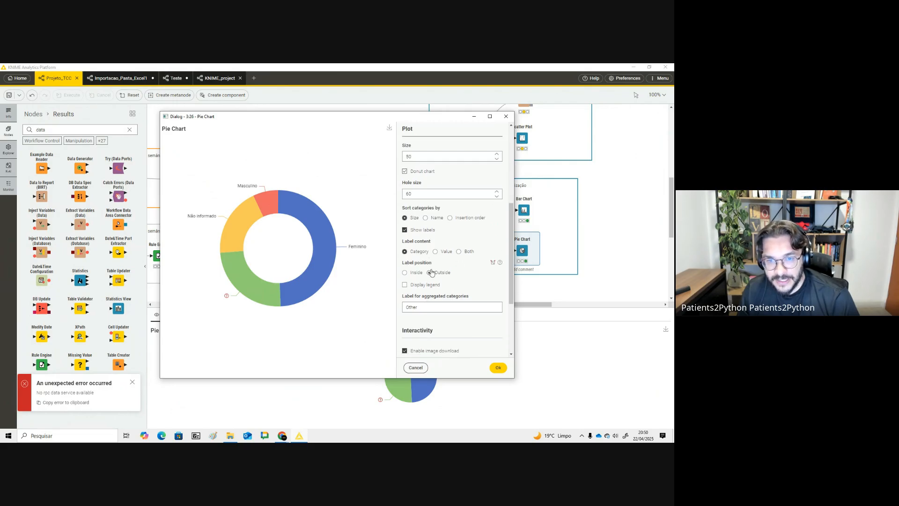
{"action": "scroll", "coordinate": [432, 274], "scroll_direction": "down", "scroll_amount": 1}
{"action": "left_click", "coordinate": [418, 238]}
{"action": "left_click", "coordinate": [429, 238]}
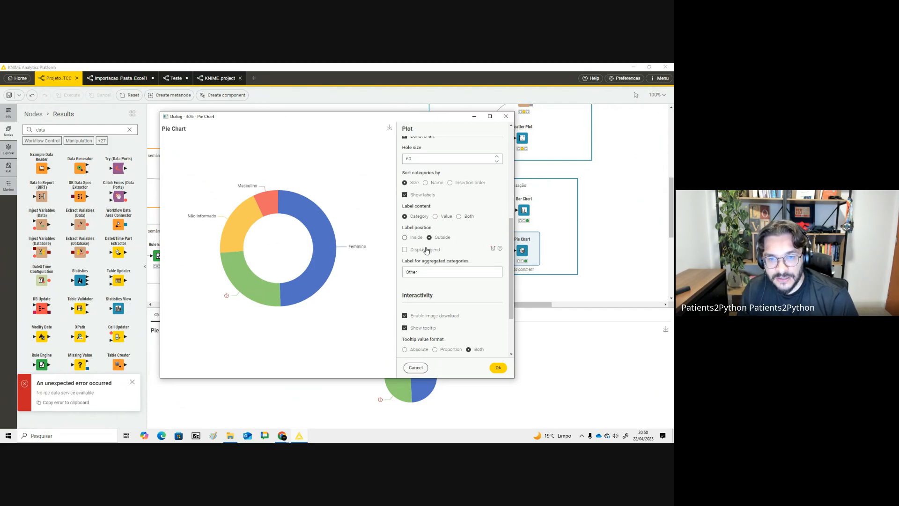
{"action": "left_click", "coordinate": [426, 250]}
{"action": "double_click", "coordinate": [428, 250]}
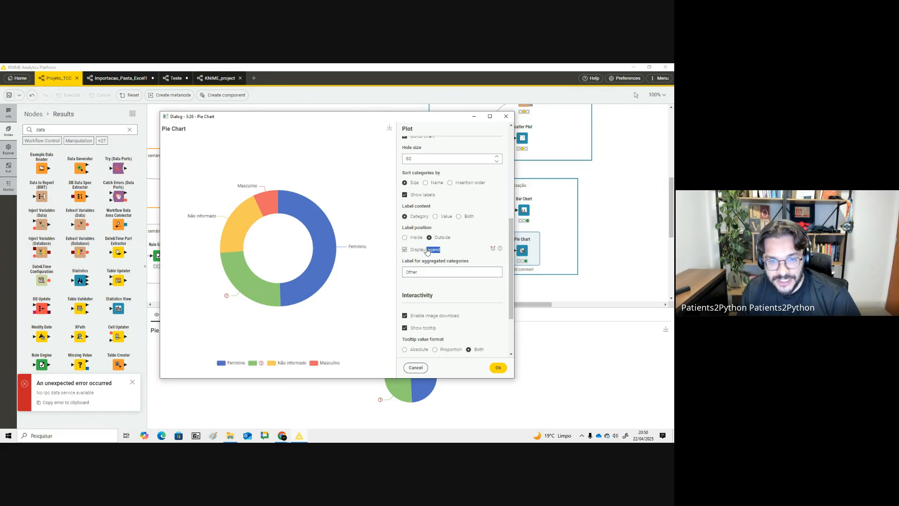
{"action": "scroll", "coordinate": [473, 290], "scroll_direction": "down", "scroll_amount": 2}
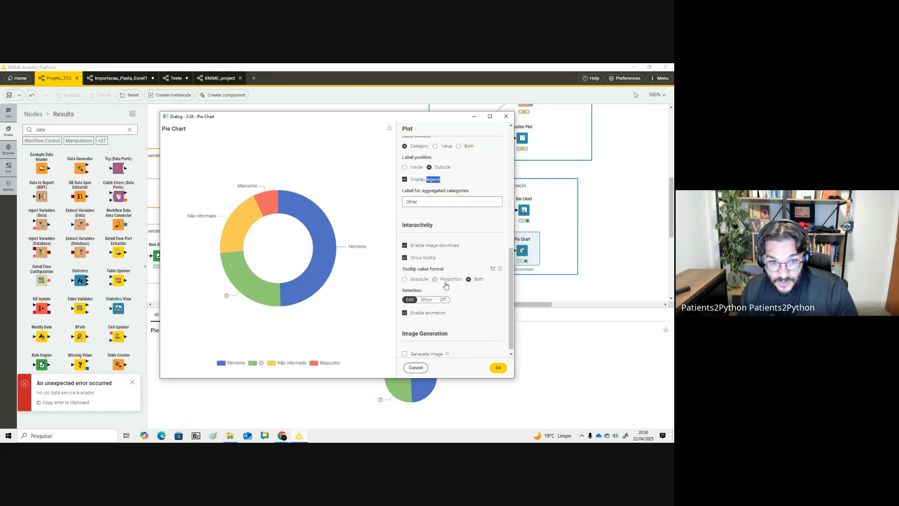
{"action": "left_click", "coordinate": [418, 280]}
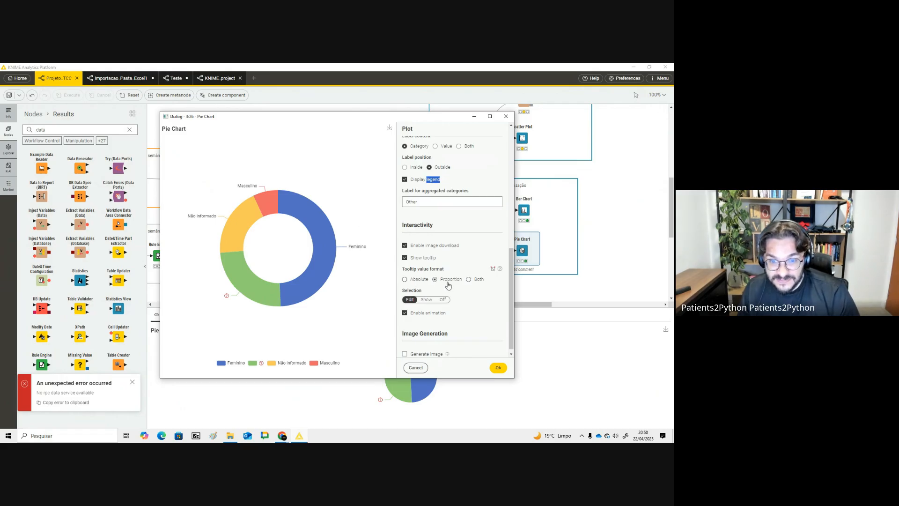
{"action": "scroll", "coordinate": [450, 291], "scroll_direction": "down", "scroll_amount": 1}
{"action": "left_click", "coordinate": [499, 368]}
- Search the node repository for rela, then clear the search
{"action": "key", "text": "BackSpace"}
{"action": "key", "text": "BackSpace"}
{"action": "key", "text": "BackSpace"}
{"action": "key", "text": "BackSpace"}
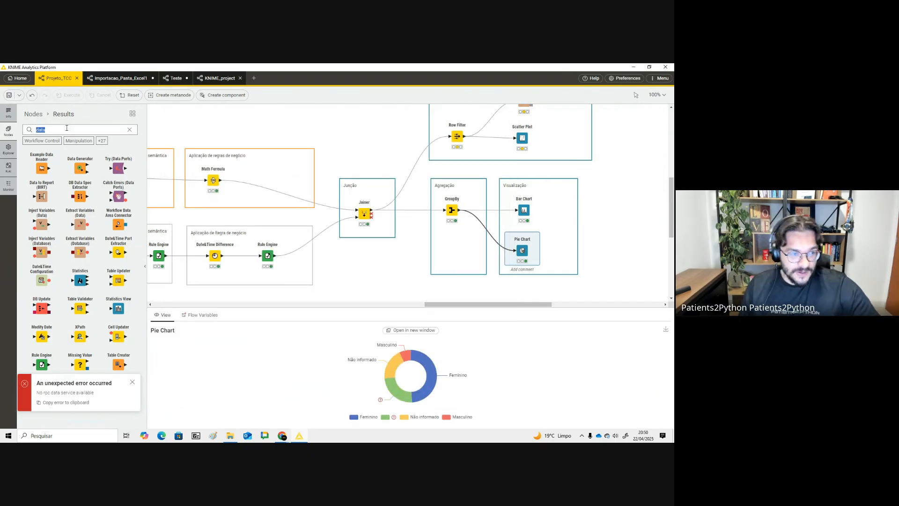
{"action": "type", "text": "rela"}
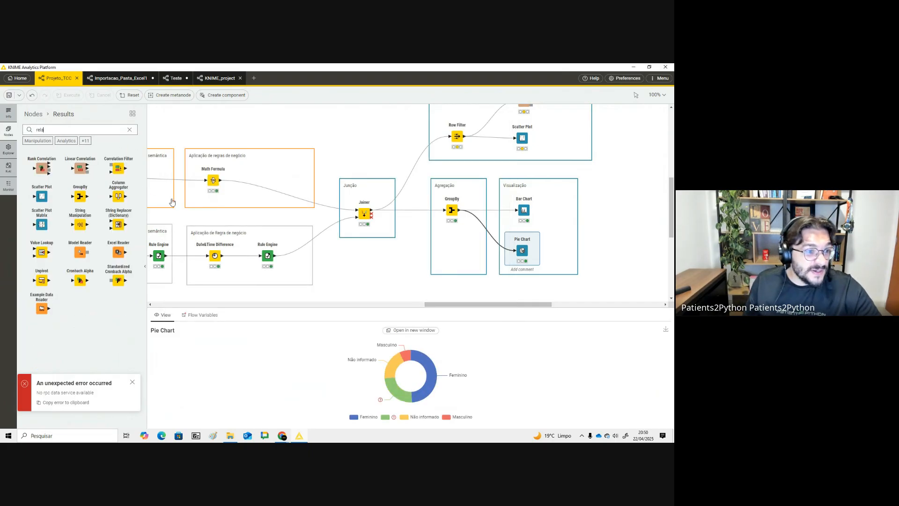
{"action": "left_click", "coordinate": [129, 130]}
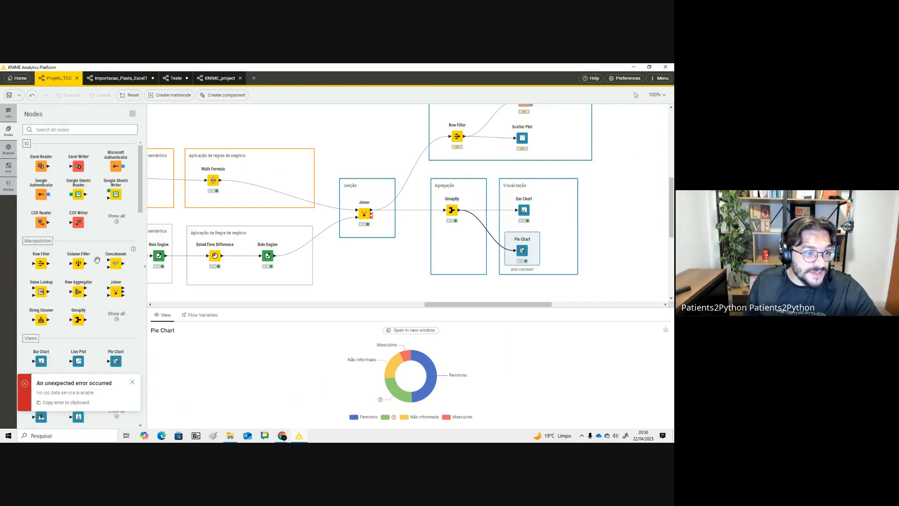
- Place a Report PDF Writer node beside the Visualização group and delete it again
{"action": "scroll", "coordinate": [98, 259], "scroll_direction": "down", "scroll_amount": 15}
{"action": "scroll", "coordinate": [98, 254], "scroll_direction": "down", "scroll_amount": 10}
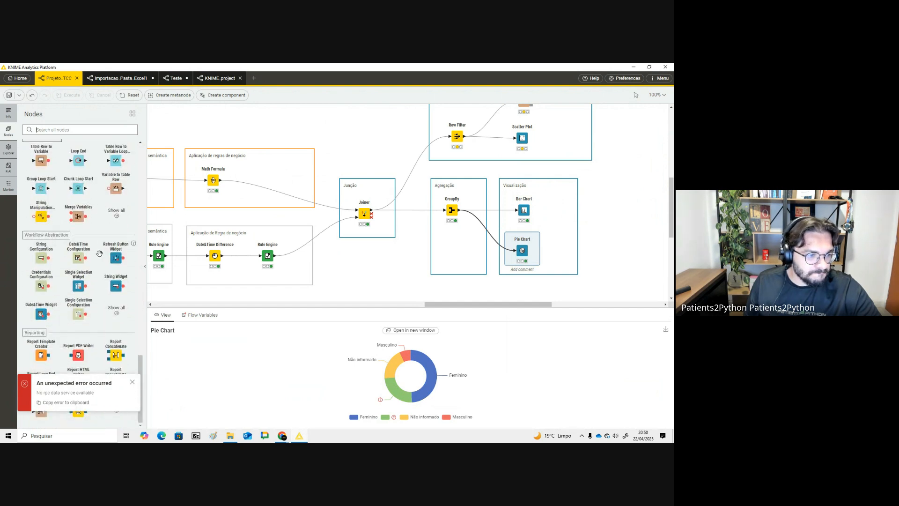
{"action": "left_click", "coordinate": [133, 382]}
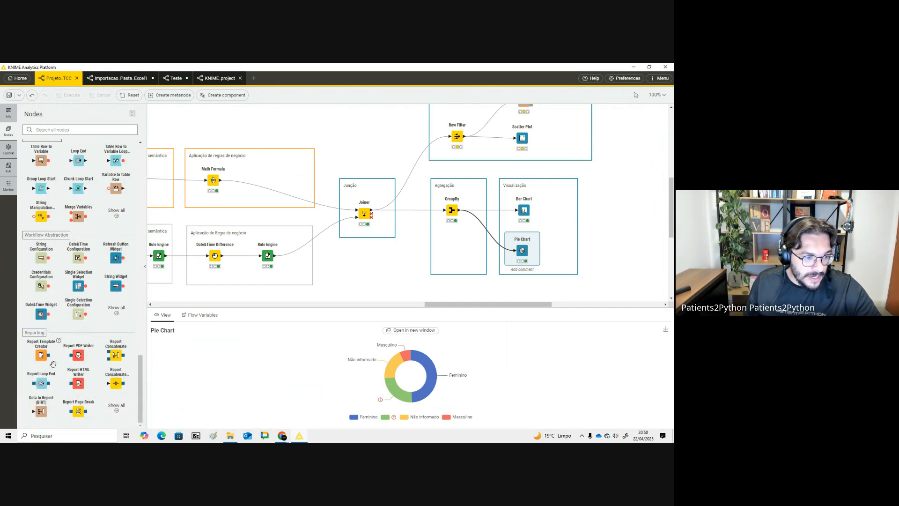
{"action": "left_click_drag", "start_coordinate": [75, 358], "coordinate": [605, 220]}
{"action": "left_click", "coordinate": [606, 220]}
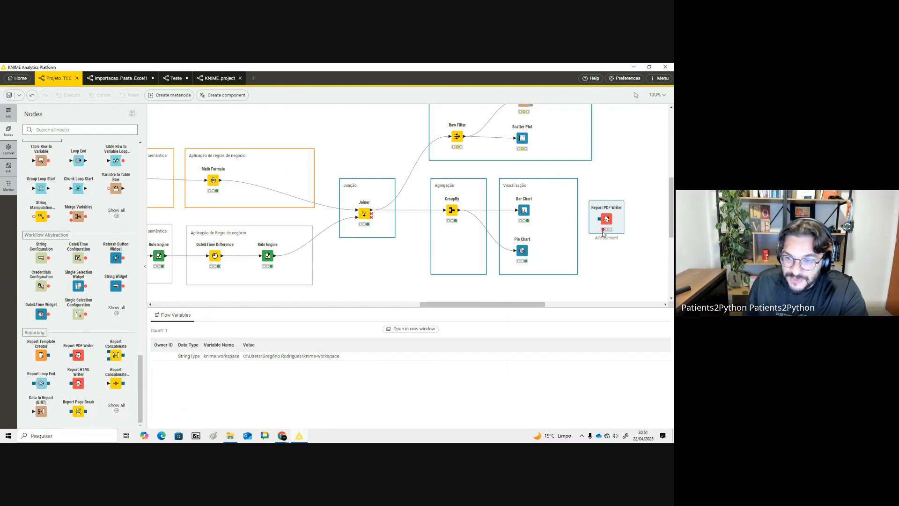
{"action": "key", "text": "Delete"}
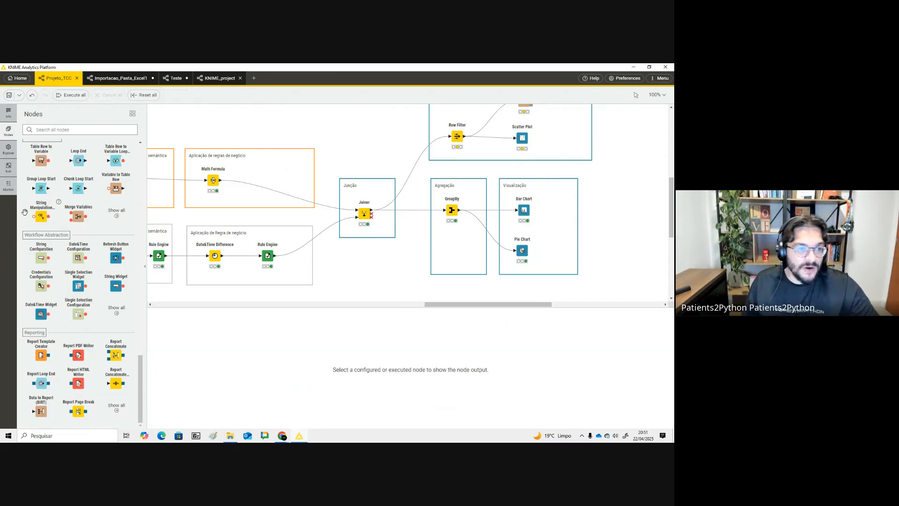
{"action": "scroll", "coordinate": [28, 212], "scroll_direction": "up", "scroll_amount": 5}
{"action": "key", "text": "alt+Tab"}
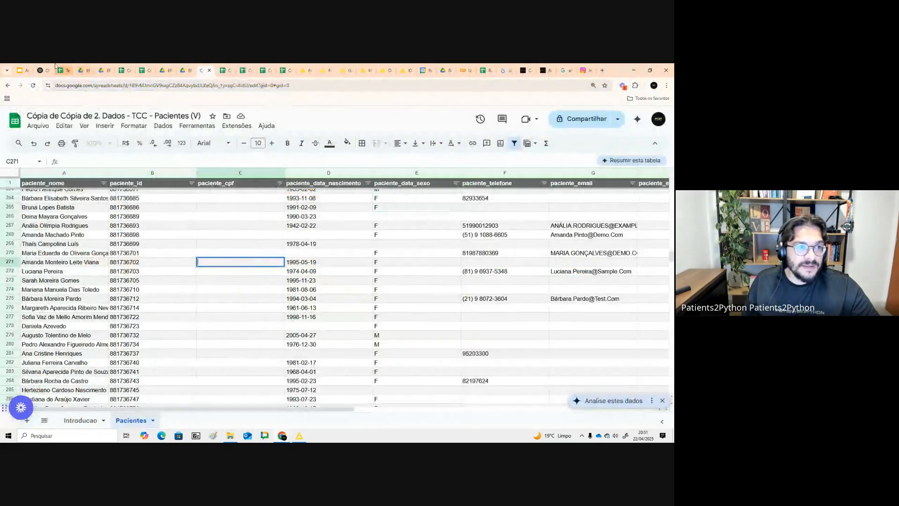
- Switch to ChatGPT and ask "como eu gero um relatório com os gráficos prontos?"
{"action": "left_click", "coordinate": [44, 69]}
{"action": "type", "text": "como eu gero um relatório com os gra'ficos prontos"}
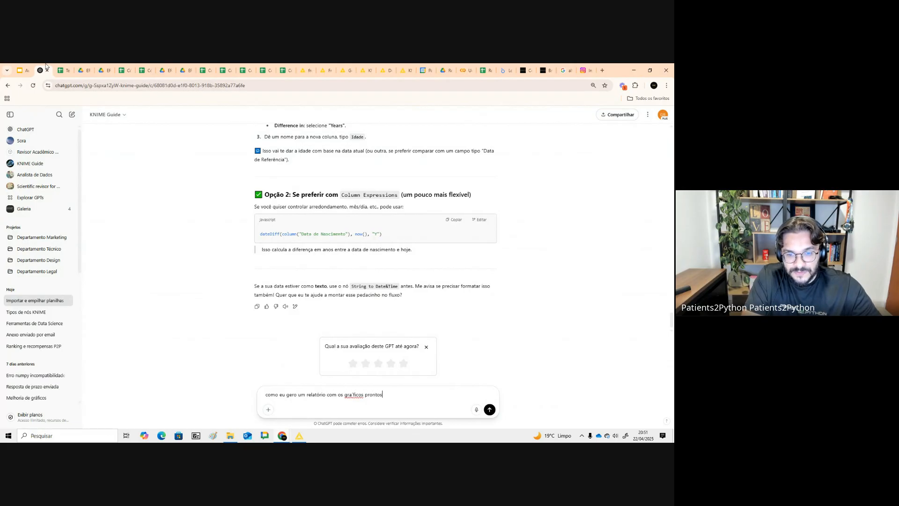
{"action": "type", "text": "?"}
{"action": "key", "text": "Return"}
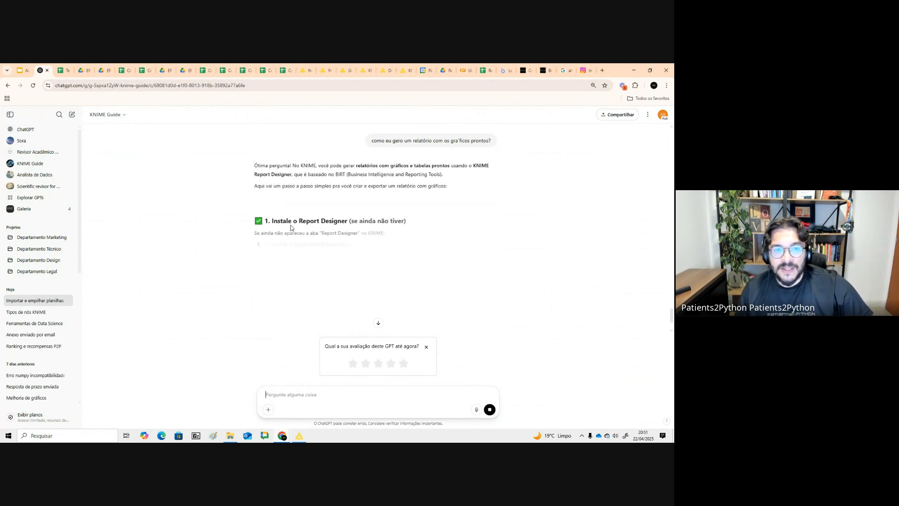
- Read through the answer's steps for installing the Report Designer and building and exporting a chart report
{"action": "left_click_drag", "start_coordinate": [280, 220], "coordinate": [404, 221]}
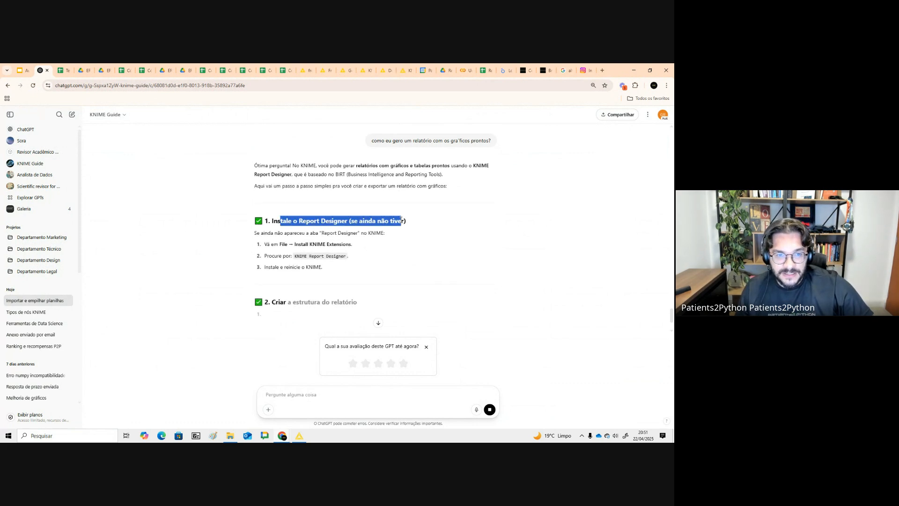
{"action": "left_click", "coordinate": [394, 232]}
{"action": "scroll", "coordinate": [394, 231], "scroll_direction": "down", "scroll_amount": 2}
{"action": "left_click_drag", "start_coordinate": [310, 175], "coordinate": [342, 175]}
{"action": "left_click_drag", "start_coordinate": [279, 174], "coordinate": [388, 205]}
{"action": "left_click", "coordinate": [388, 205]}
{"action": "scroll", "coordinate": [309, 216], "scroll_direction": "down", "scroll_amount": 1}
{"action": "left_click_drag", "start_coordinate": [302, 218], "coordinate": [373, 283]}
{"action": "scroll", "coordinate": [322, 236], "scroll_direction": "down", "scroll_amount": 1}
{"action": "scroll", "coordinate": [370, 281], "scroll_direction": "down", "scroll_amount": 1}
{"action": "left_click", "coordinate": [305, 263]}
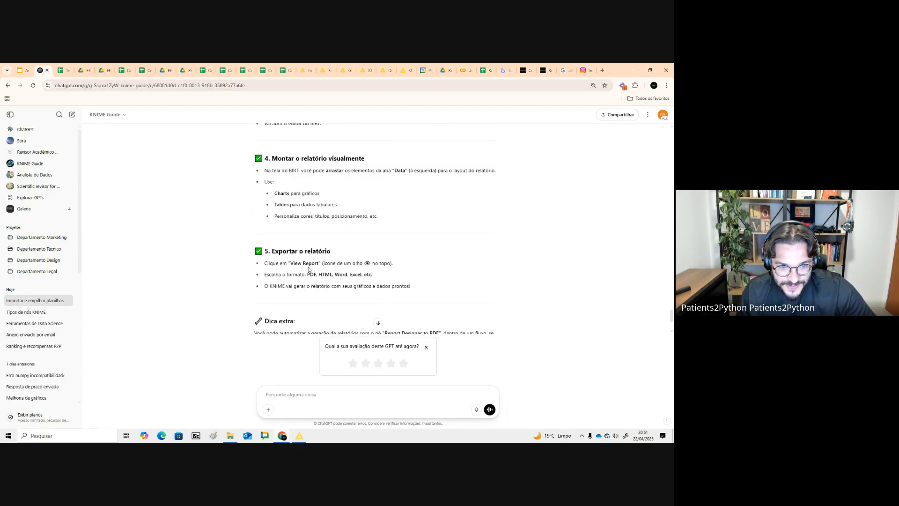
{"action": "scroll", "coordinate": [314, 265], "scroll_direction": "up", "scroll_amount": 5}
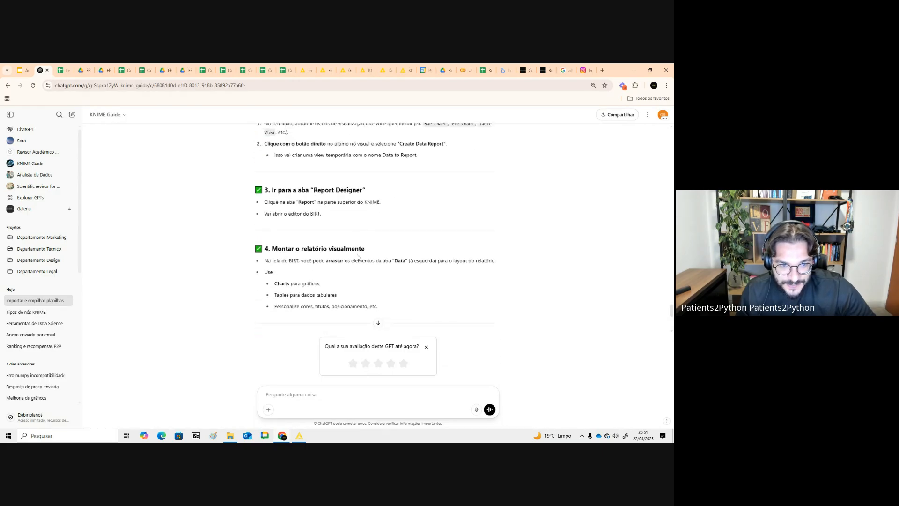
{"action": "left_click_drag", "start_coordinate": [293, 225], "coordinate": [405, 237]}
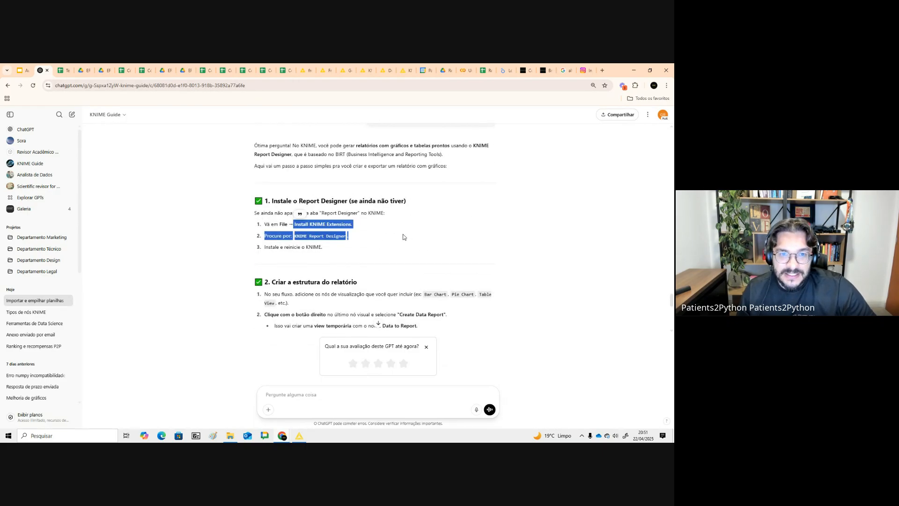
- Switch to the KNIME workflow to review the aggregation and visualization nodes, and return to the chat
{"action": "key", "text": "alt+Tab"}
{"action": "key", "text": "alt+Tab"}
{"action": "key", "text": "alt+Tab"}
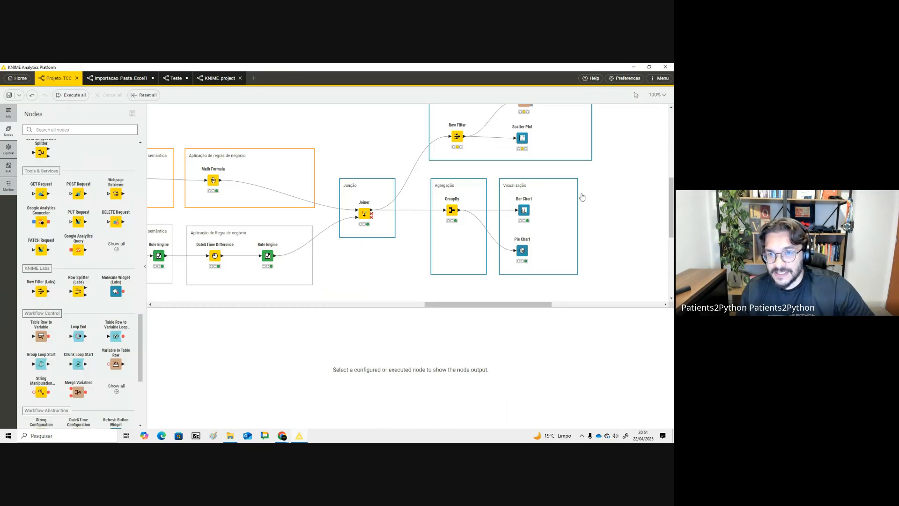
{"action": "scroll", "coordinate": [613, 177], "scroll_direction": "up", "scroll_amount": 3}
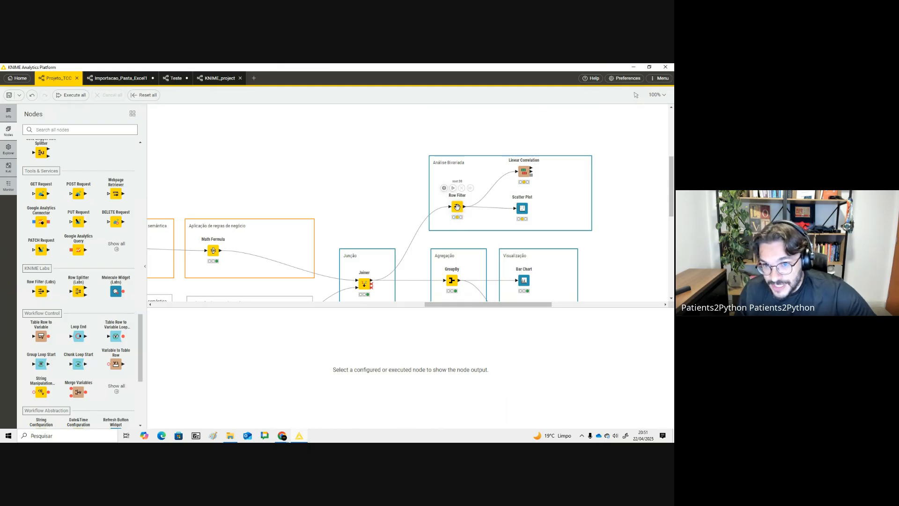
{"action": "key", "text": "alt+Tab"}
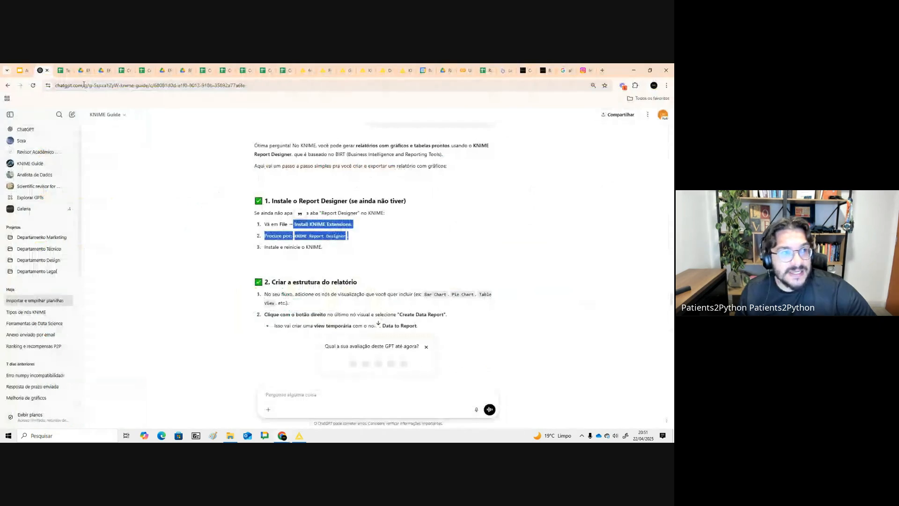
- Open the Aula - Knime slide presentation tab and browse its slide thumbnails
{"action": "left_click", "coordinate": [18, 68]}
{"action": "scroll", "coordinate": [60, 239], "scroll_direction": "down", "scroll_amount": 5}
{"action": "scroll", "coordinate": [60, 242], "scroll_direction": "up", "scroll_amount": 5}
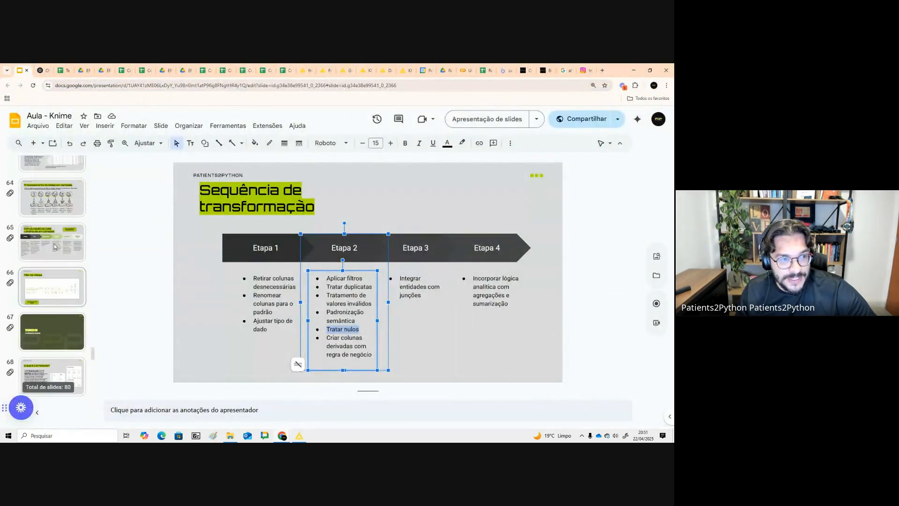
{"action": "scroll", "coordinate": [60, 242], "scroll_direction": "up", "scroll_amount": 4}
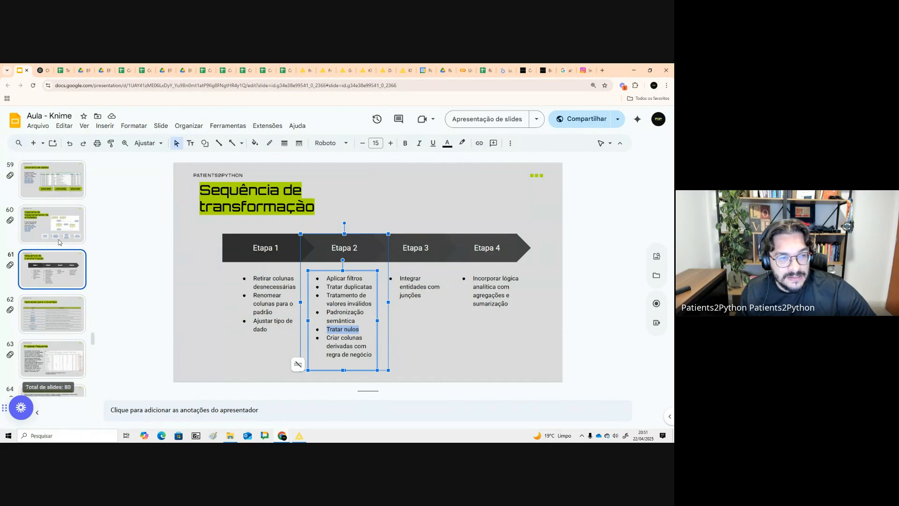
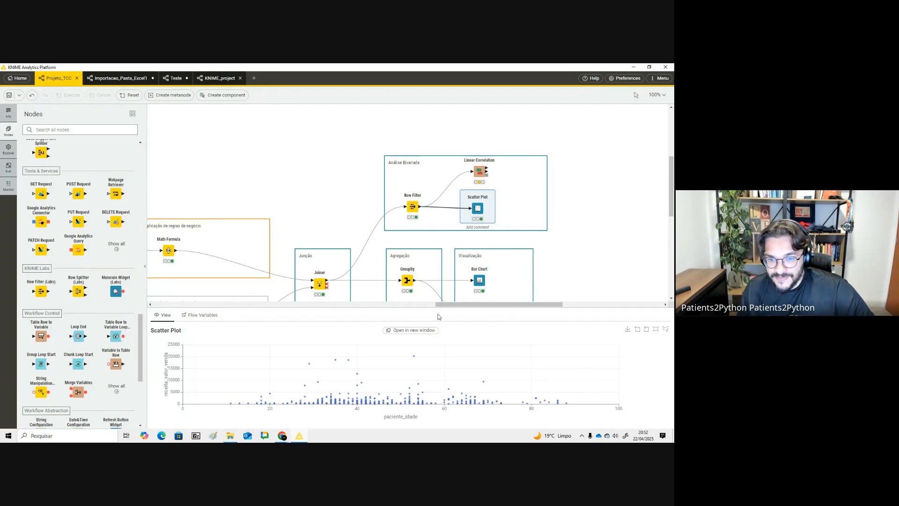
- Enlarge the scatter plot output and present the correlation slide from the Aula - Knime presentation before returning to KNIME
{"action": "left_click_drag", "start_coordinate": [438, 308], "coordinate": [410, 136]}
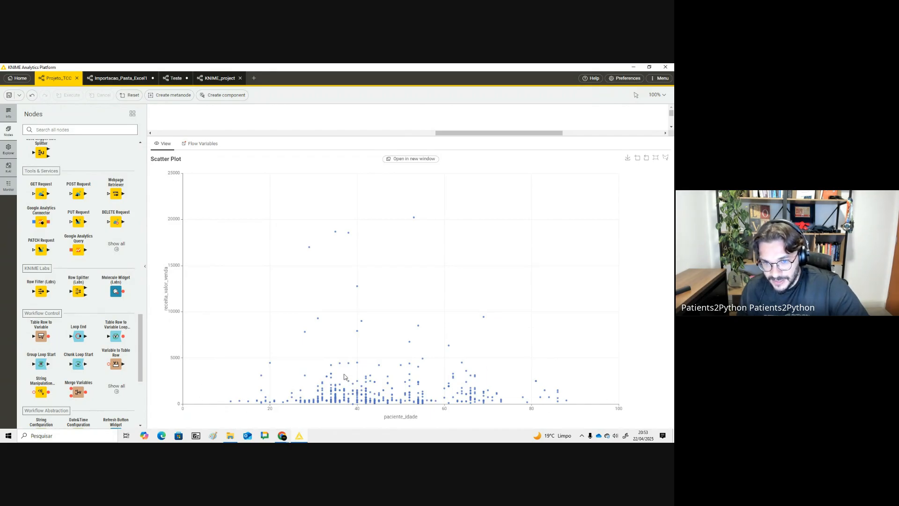
{"action": "key", "text": "alt+Tab"}
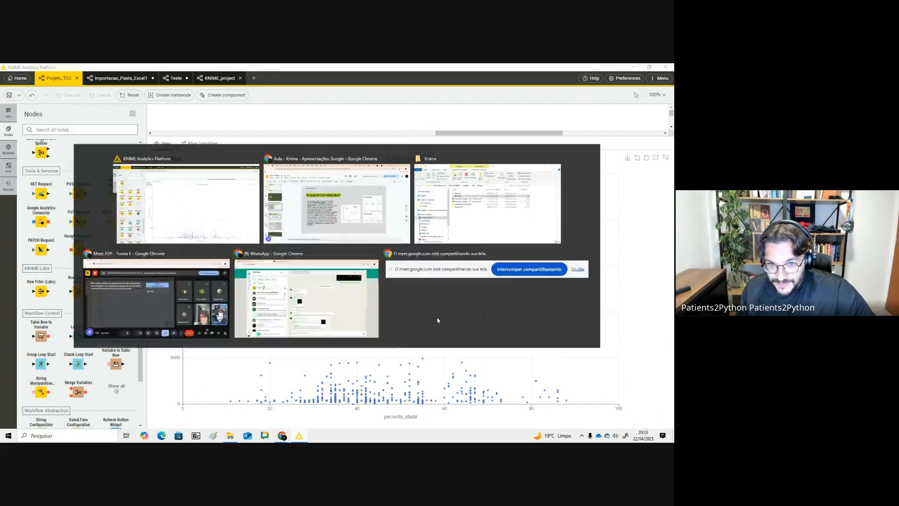
{"action": "left_click", "coordinate": [489, 120]}
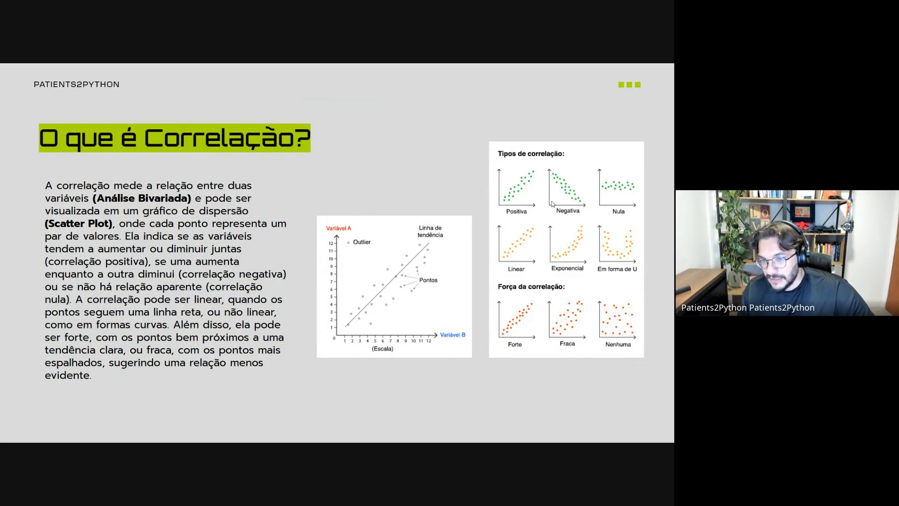
{"action": "key", "text": "Escape"}
{"action": "key", "text": "alt+Tab"}
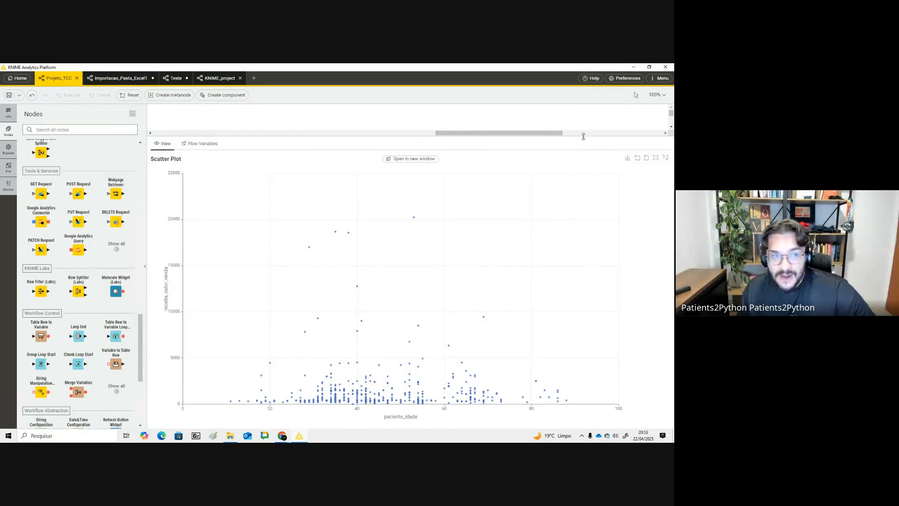
- Delete the connection between the Row Filter and the Scatter Plot node in the Análise Bivariada group
{"action": "left_click_drag", "start_coordinate": [403, 138], "coordinate": [479, 291]}
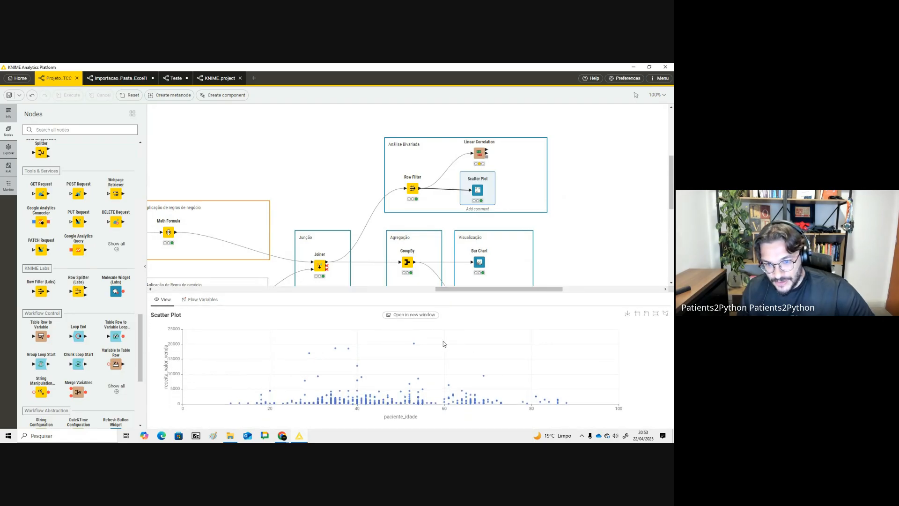
{"action": "mouse_move", "coordinate": [472, 202]}
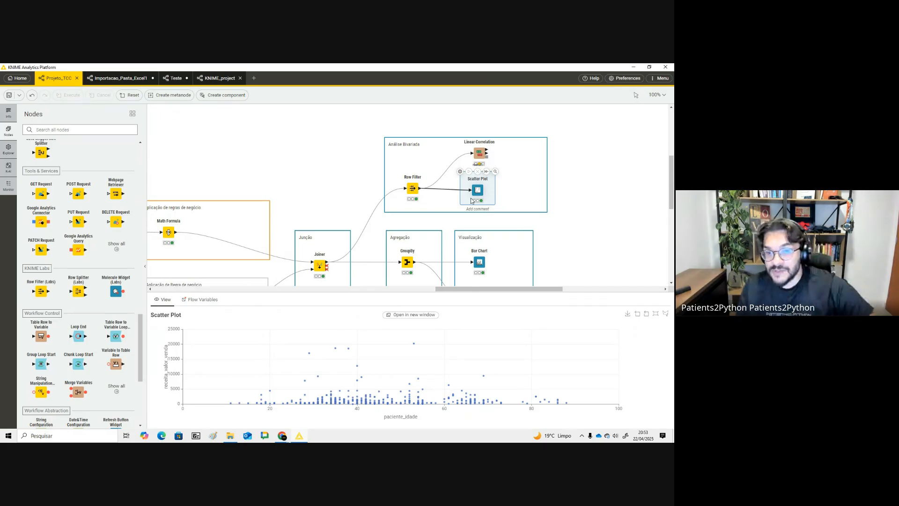
{"action": "left_click_drag", "start_coordinate": [474, 189], "coordinate": [483, 190]}
{"action": "left_click", "coordinate": [457, 190]}
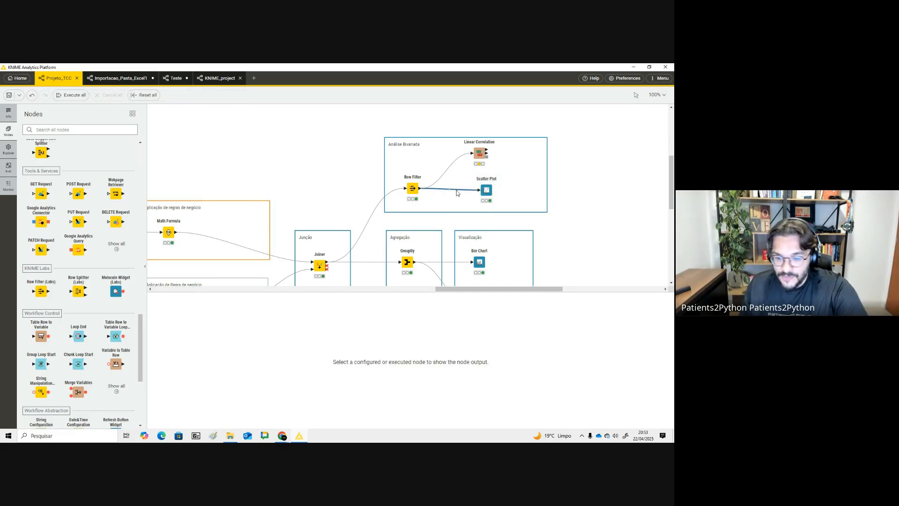
{"action": "key", "text": "Delete"}
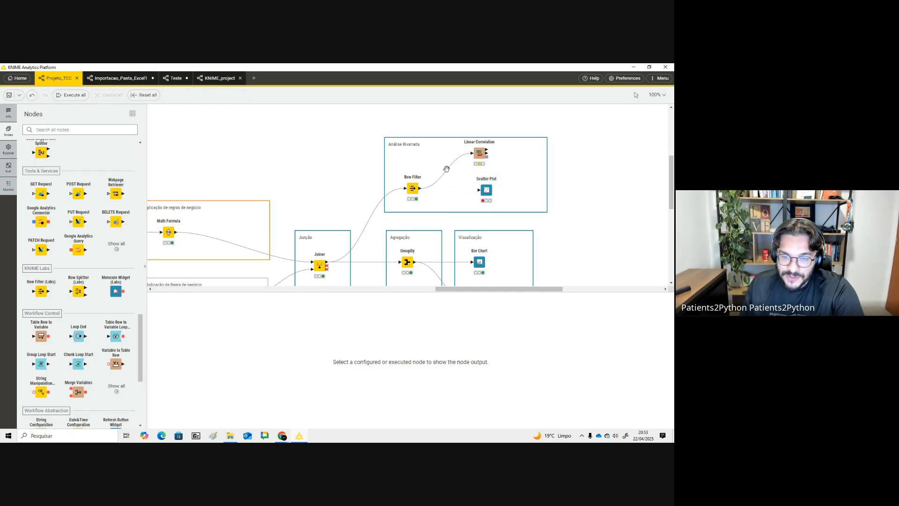
- Delete the connection between the Row Filter and the Linear Correlation node
{"action": "left_click", "coordinate": [448, 172]}
{"action": "double_click", "coordinate": [447, 171]}
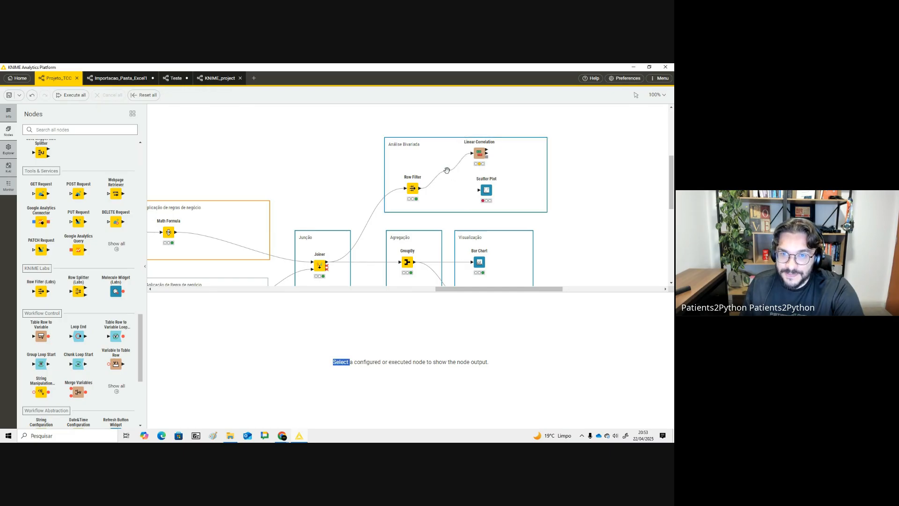
{"action": "left_click", "coordinate": [447, 170]}
{"action": "right_click", "coordinate": [447, 171]}
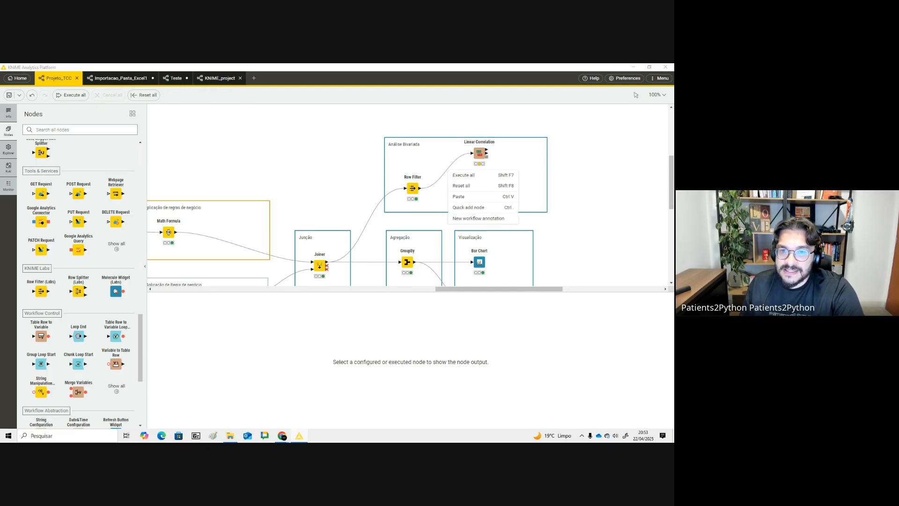
{"action": "left_click", "coordinate": [617, 179]}
{"action": "left_click", "coordinate": [468, 155]}
{"action": "key", "text": "Delete"}
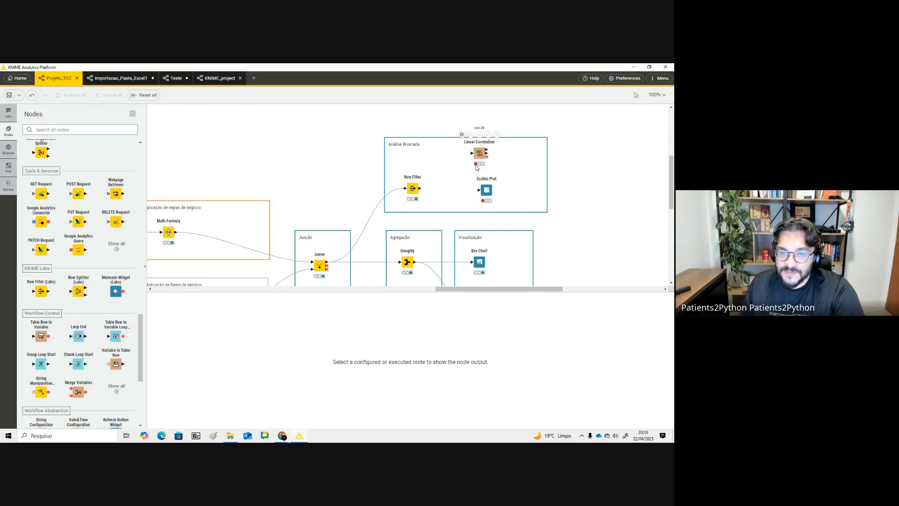
- Copy the Agregação GroupBy node and paste it into the Análise Bivariada group after the Row Filter
{"action": "scroll", "coordinate": [411, 206], "scroll_direction": "down", "scroll_amount": 3}
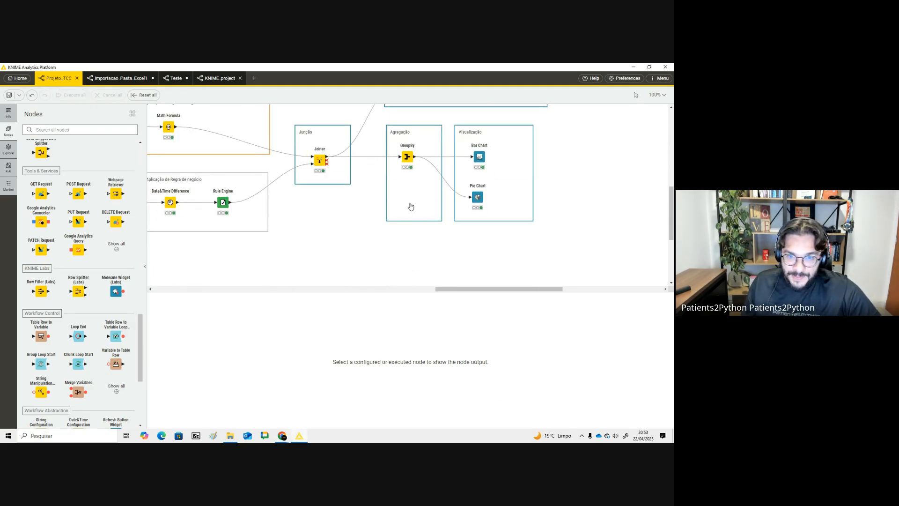
{"action": "scroll", "coordinate": [411, 207], "scroll_direction": "up", "scroll_amount": 3}
{"action": "left_click", "coordinate": [409, 263]}
{"action": "key", "text": "ctrl+c"}
{"action": "key", "text": "ctrl+v"}
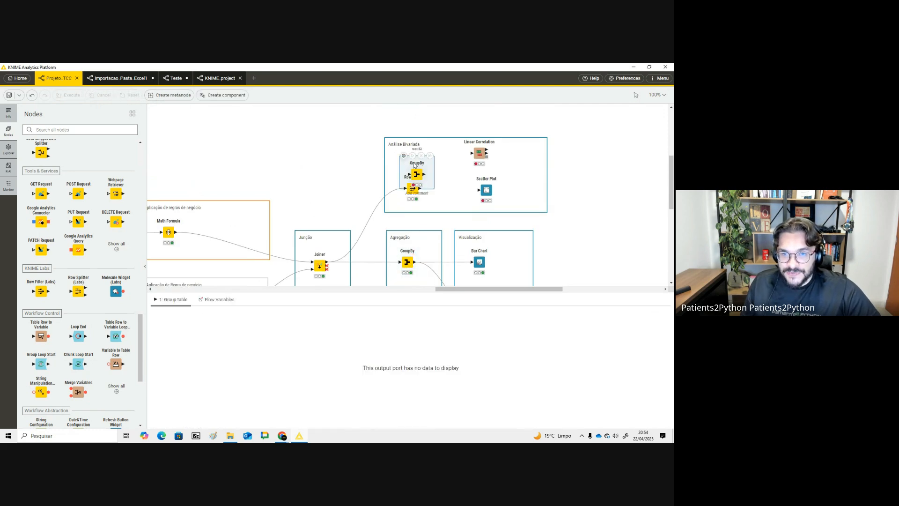
{"action": "mouse_move", "coordinate": [422, 176]}
{"action": "left_mouse_down"}
{"action": "mouse_move", "coordinate": [451, 181]}
{"action": "mouse_move", "coordinate": [438, 180]}
{"action": "left_mouse_up"}
- Open the Row Filter's configuration to review its criteria and close it
{"action": "left_click", "coordinate": [416, 187]}
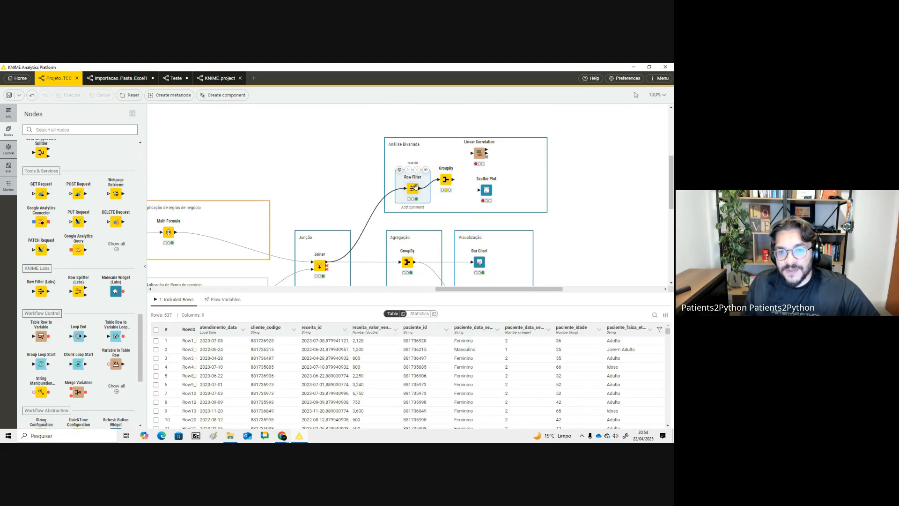
{"action": "left_click", "coordinate": [399, 169]}
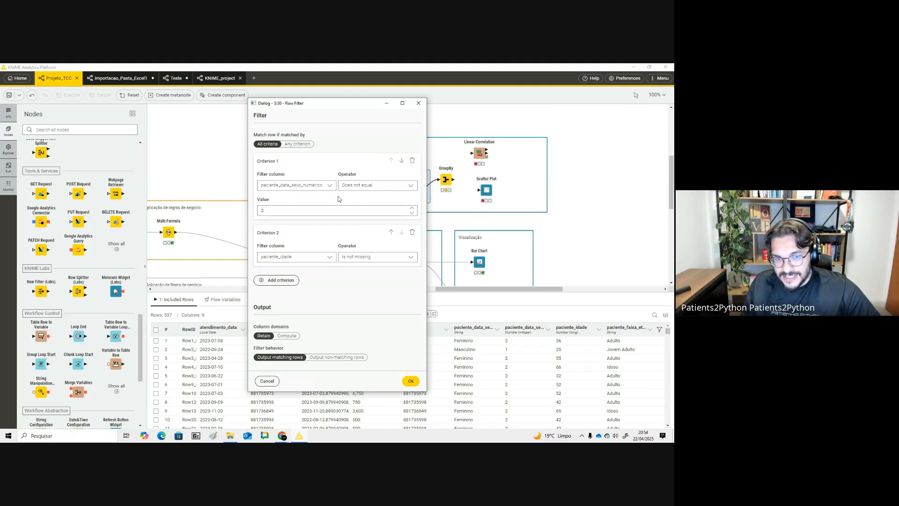
{"action": "left_click", "coordinate": [419, 104]}
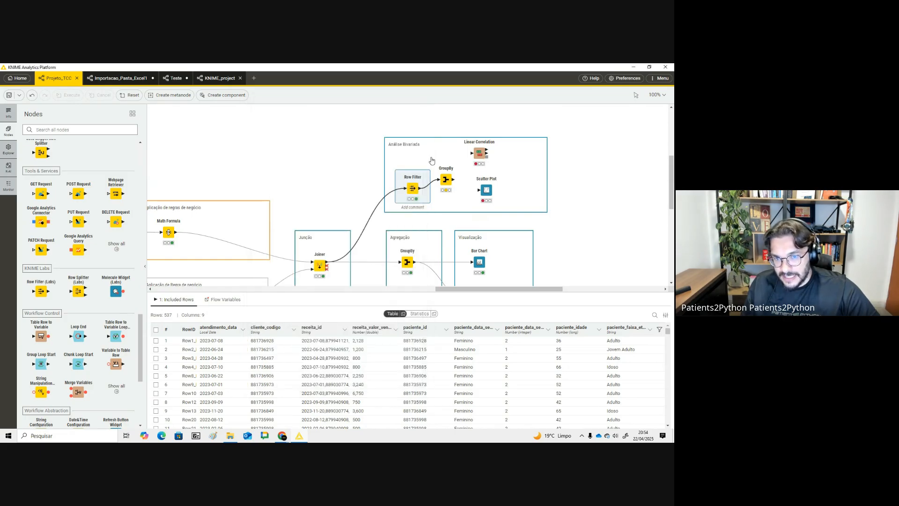
- Configure the new GroupBy to group by paciente_id while keeping the Sum of receita_valor_venda
{"action": "left_click", "coordinate": [447, 180]}
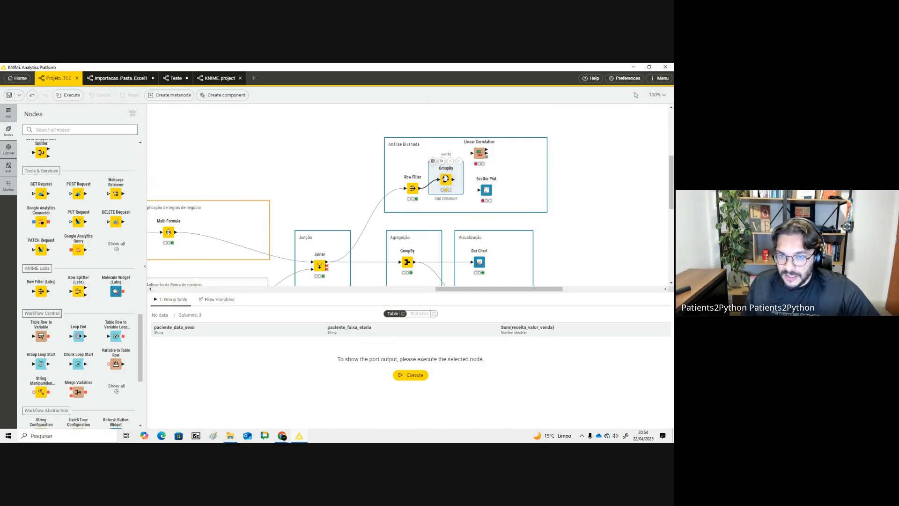
{"action": "double_click", "coordinate": [445, 178]}
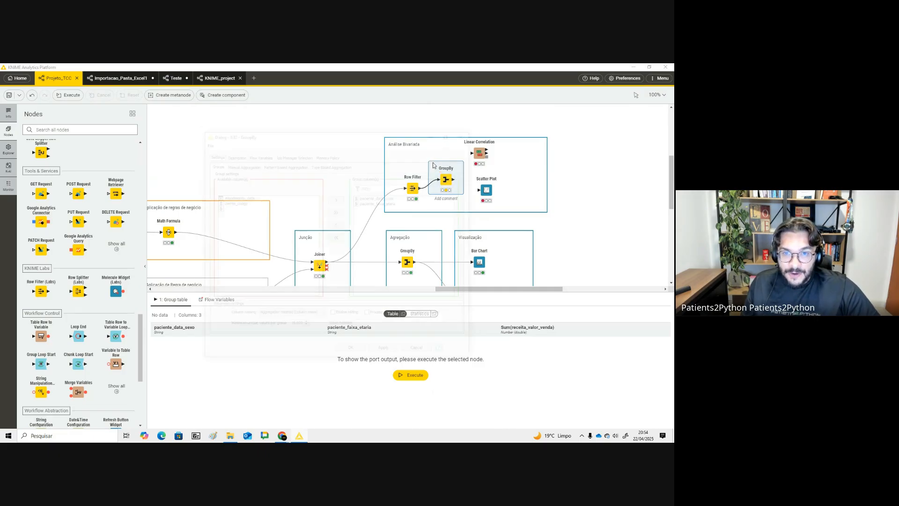
{"action": "double_click", "coordinate": [399, 202]}
{"action": "double_click", "coordinate": [399, 197]}
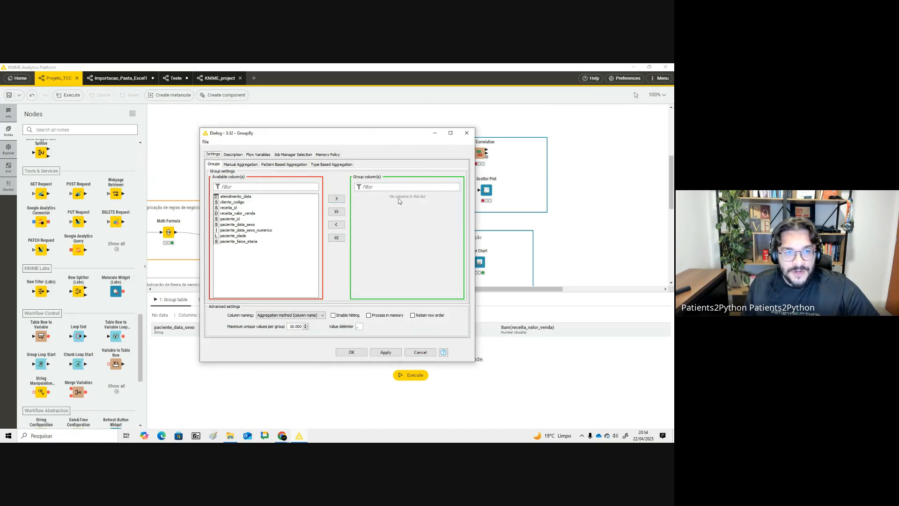
{"action": "double_click", "coordinate": [247, 225]}
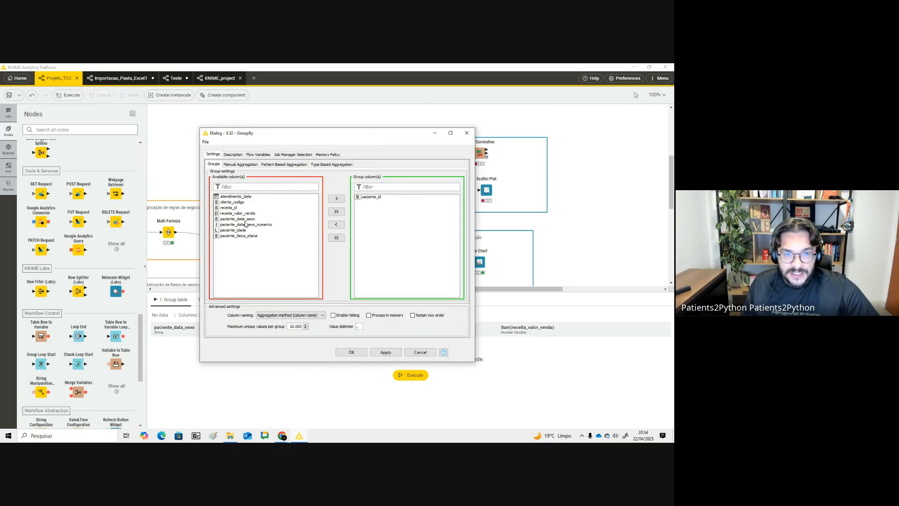
{"action": "left_click", "coordinate": [244, 165]}
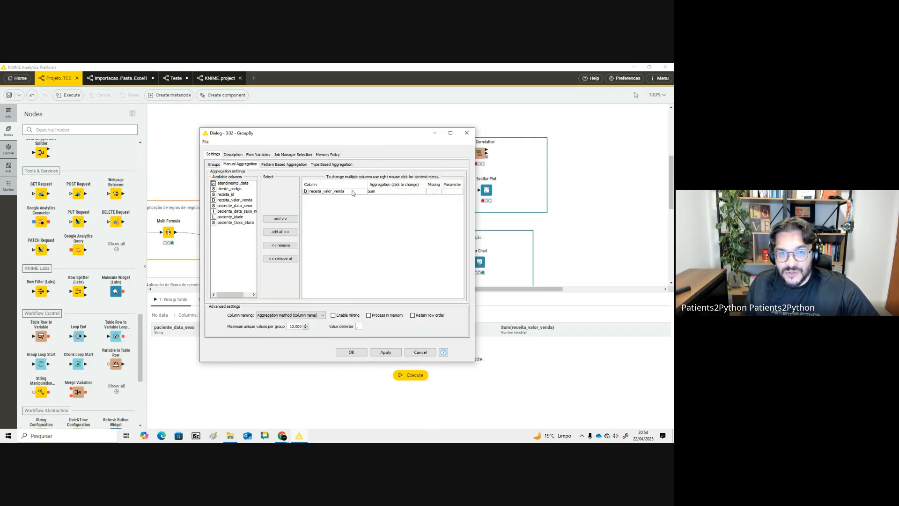
{"action": "left_click", "coordinate": [358, 354]}
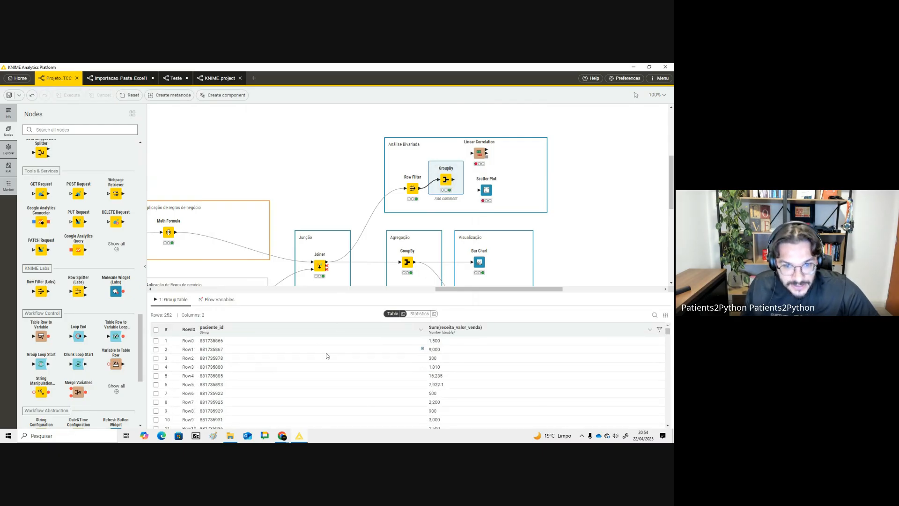
- Add paciente_idade to the GroupBy's manual aggregation with the First method
{"action": "double_click", "coordinate": [445, 179]}
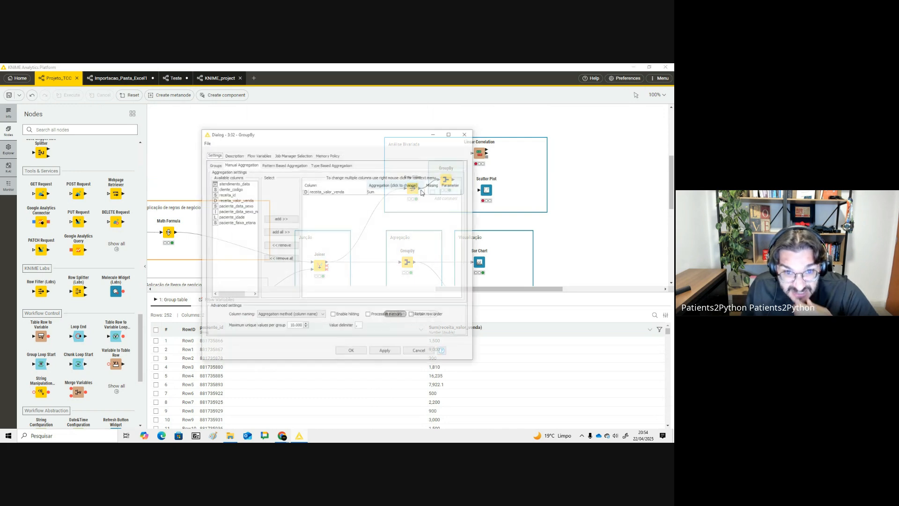
{"action": "double_click", "coordinate": [237, 218]}
{"action": "left_click", "coordinate": [383, 198]}
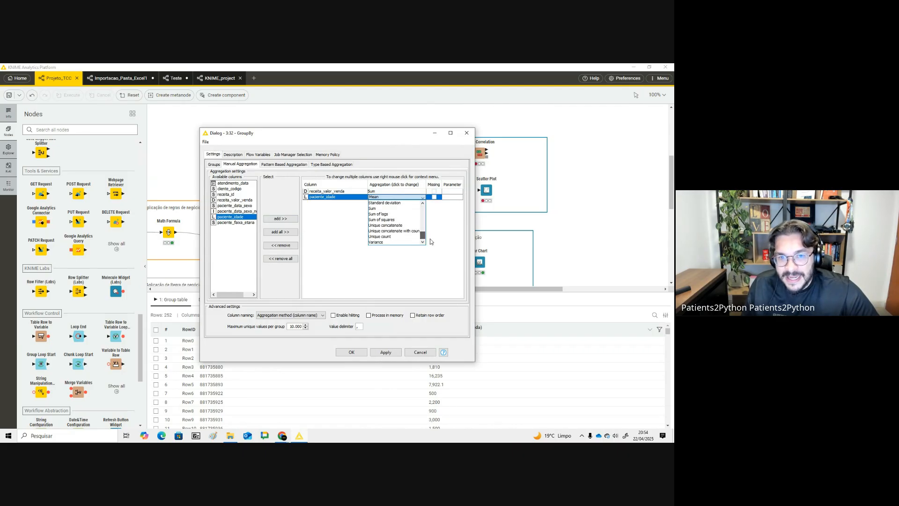
{"action": "scroll", "coordinate": [427, 230], "scroll_direction": "down", "scroll_amount": 4}
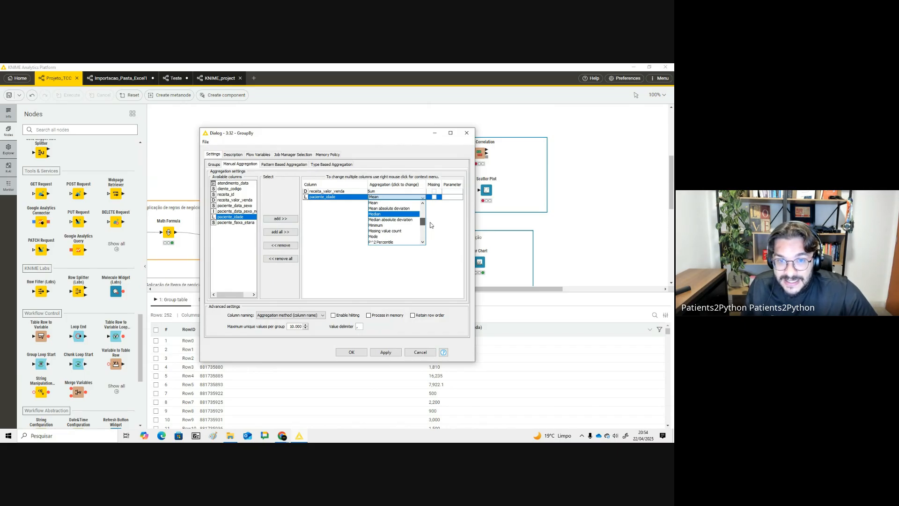
{"action": "scroll", "coordinate": [427, 220], "scroll_direction": "up", "scroll_amount": 4}
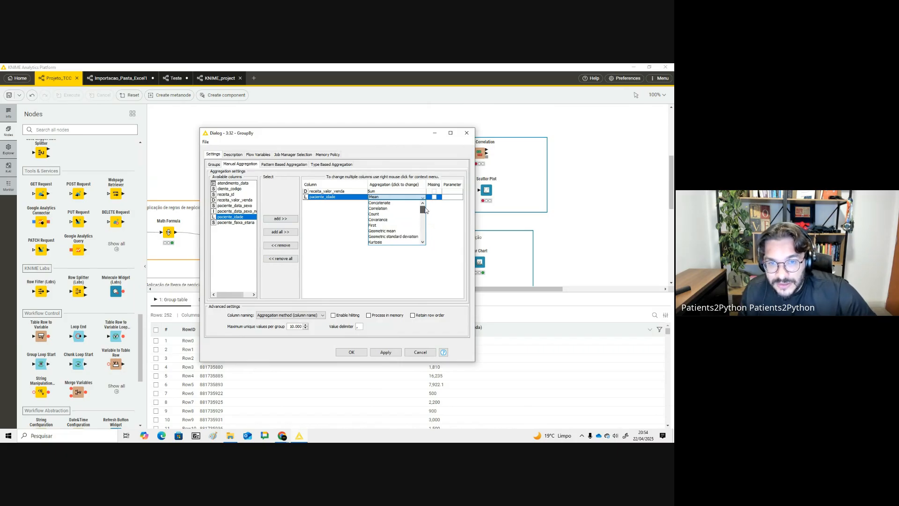
{"action": "scroll", "coordinate": [418, 228], "scroll_direction": "down", "scroll_amount": 1}
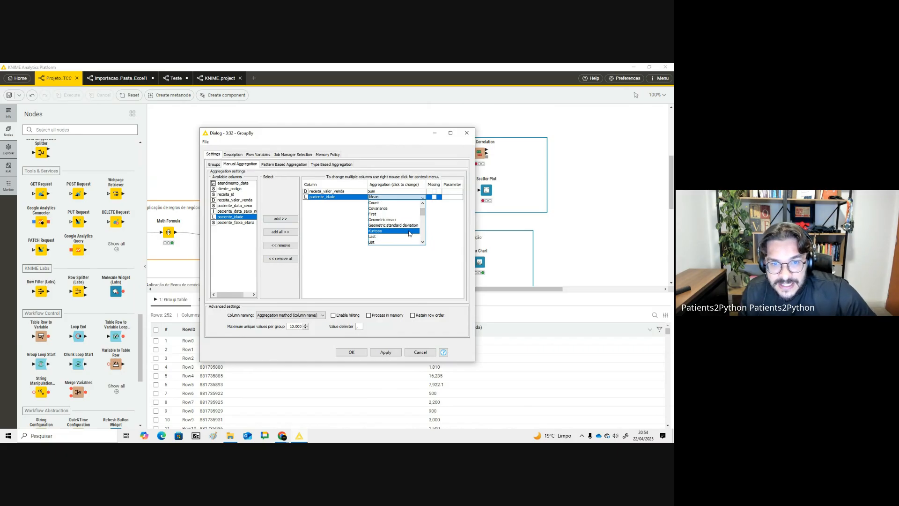
{"action": "left_click", "coordinate": [384, 215]}
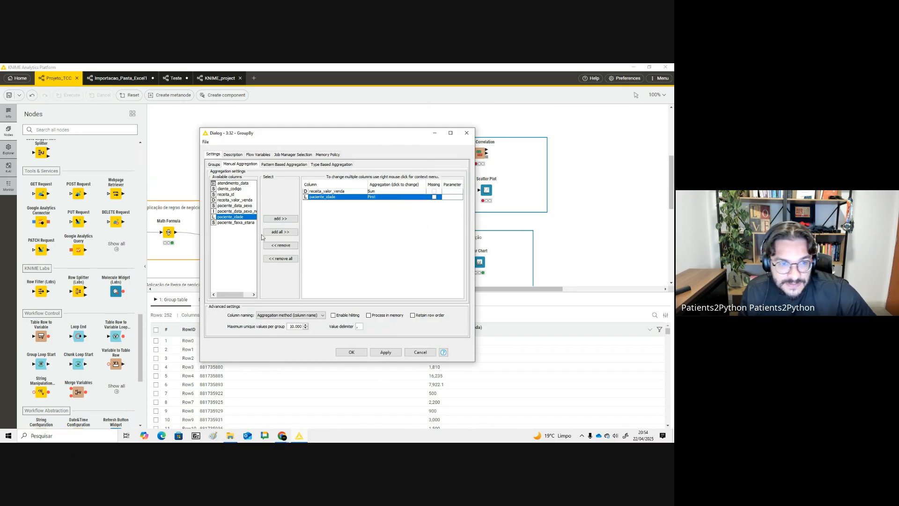
- Add paciente_data_sexo_numerico with the First method, apply the settings and execute the GroupBy node
{"action": "left_click", "coordinate": [247, 211]}
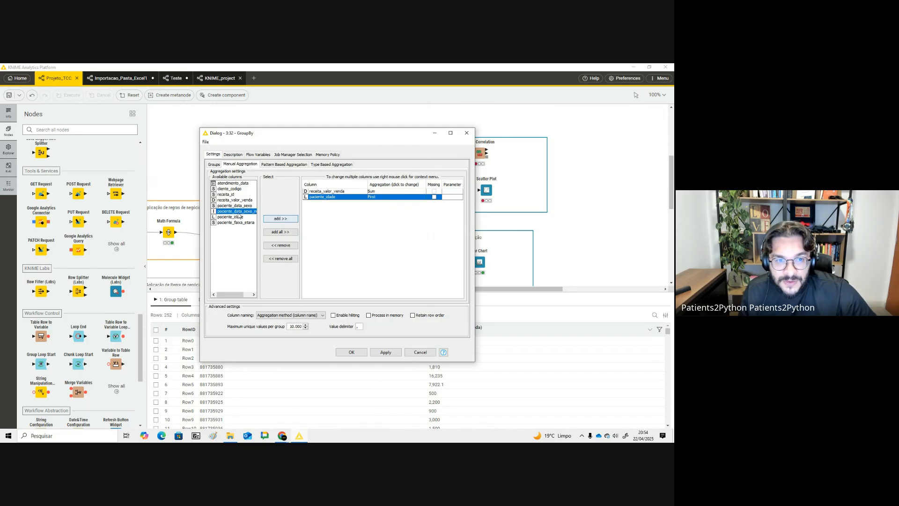
{"action": "left_click", "coordinate": [267, 219]}
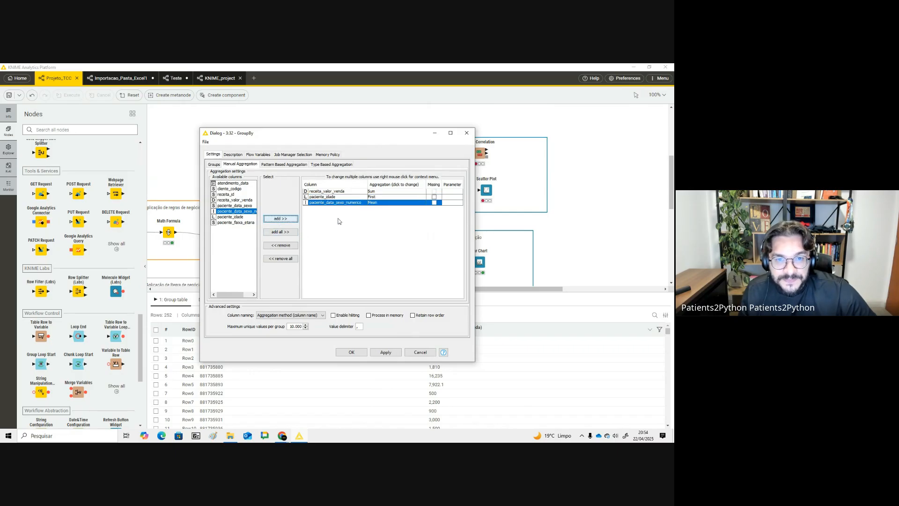
{"action": "left_click", "coordinate": [384, 204]}
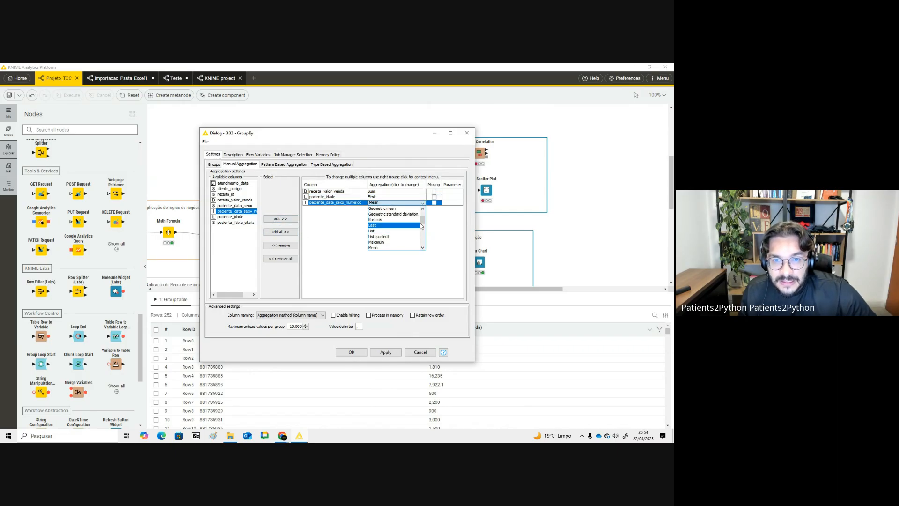
{"action": "left_click_drag", "start_coordinate": [422, 224], "coordinate": [421, 210]}
{"action": "left_click", "coordinate": [382, 231]}
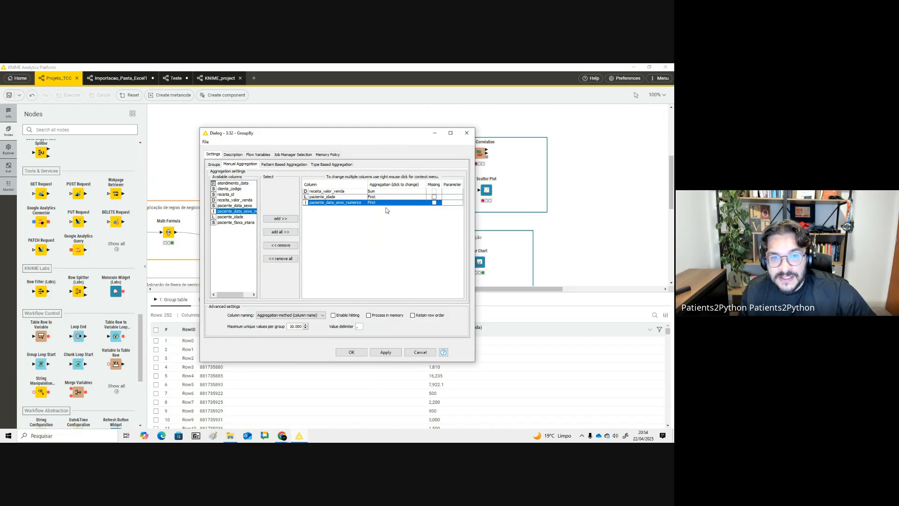
{"action": "left_click", "coordinate": [358, 352]}
{"action": "left_click", "coordinate": [382, 260]}
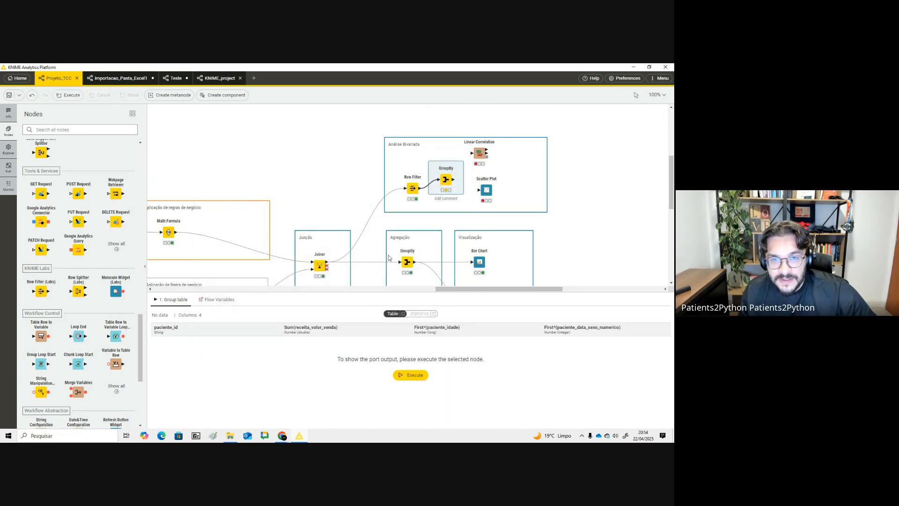
{"action": "left_click", "coordinate": [442, 161]}
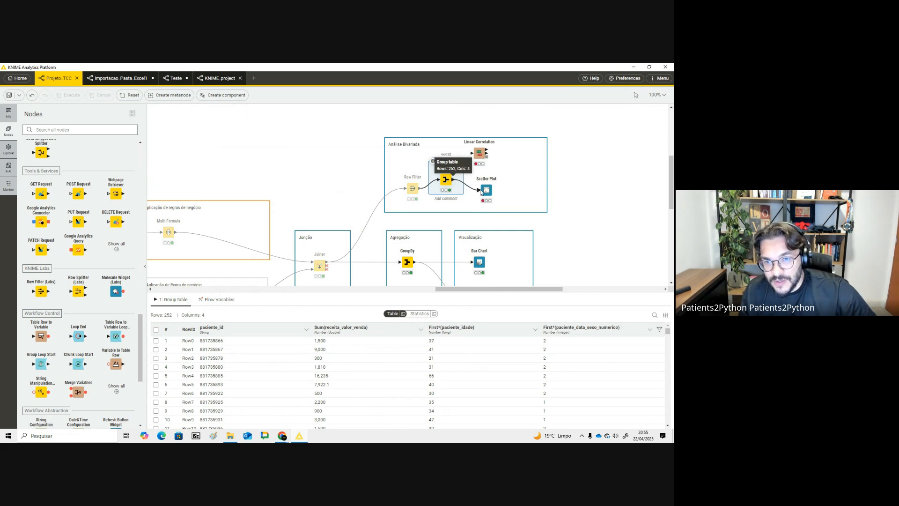
- Connect the GroupBy to the Scatter Plot and plot First*(paciente_idade) horizontally against Sum(receita_valor_venda) vertically
{"action": "left_click_drag", "start_coordinate": [453, 179], "coordinate": [485, 188]}
{"action": "left_click", "coordinate": [469, 171]}
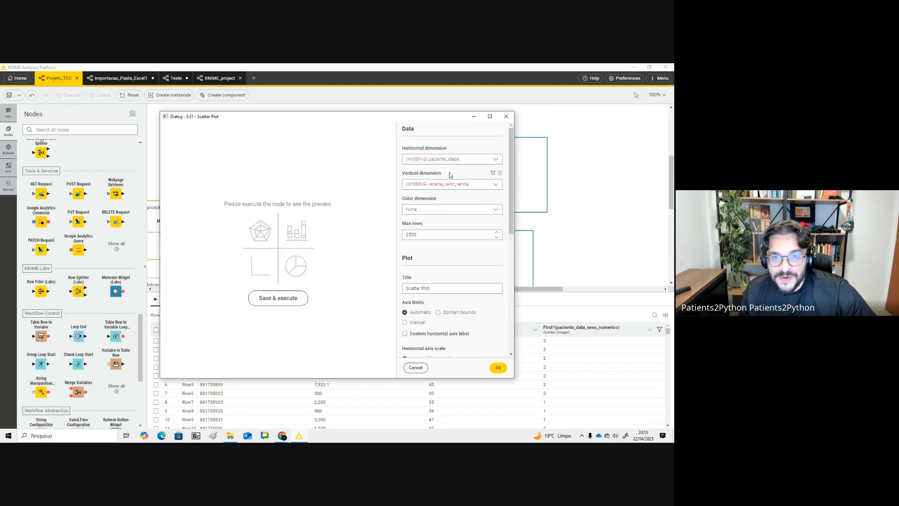
{"action": "left_click", "coordinate": [451, 159]}
{"action": "left_click", "coordinate": [462, 183]}
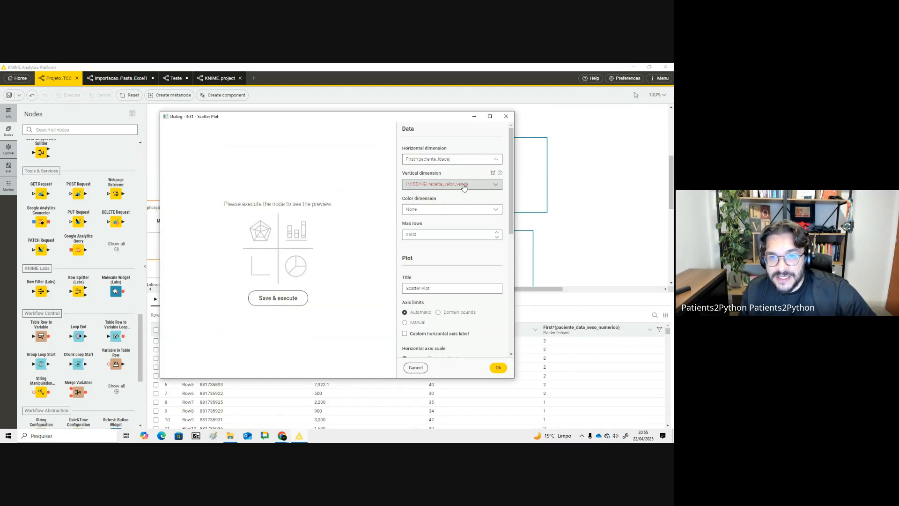
{"action": "left_click", "coordinate": [463, 190]}
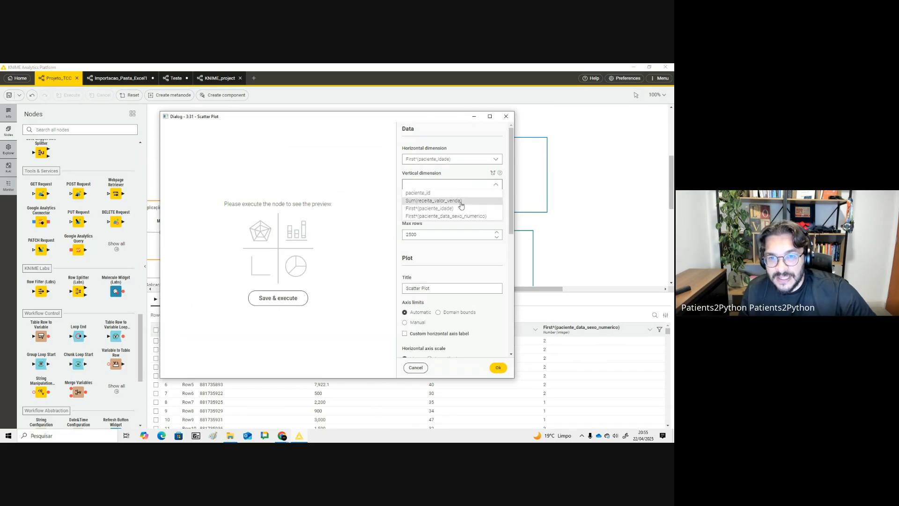
{"action": "left_click", "coordinate": [457, 201]}
{"action": "left_click", "coordinate": [498, 368]}
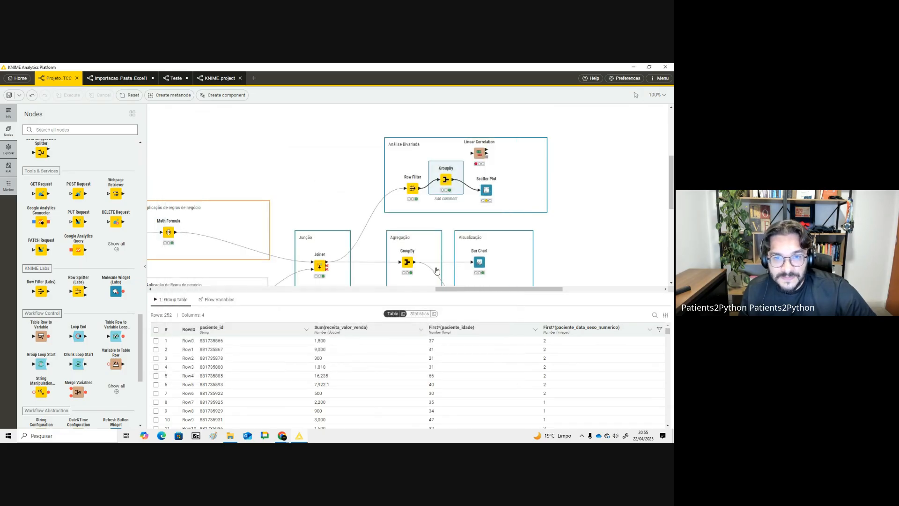
- Open the Scatter Plot's view in an enlarged results panel to inspect the age–revenue points
{"action": "left_click", "coordinate": [486, 186]}
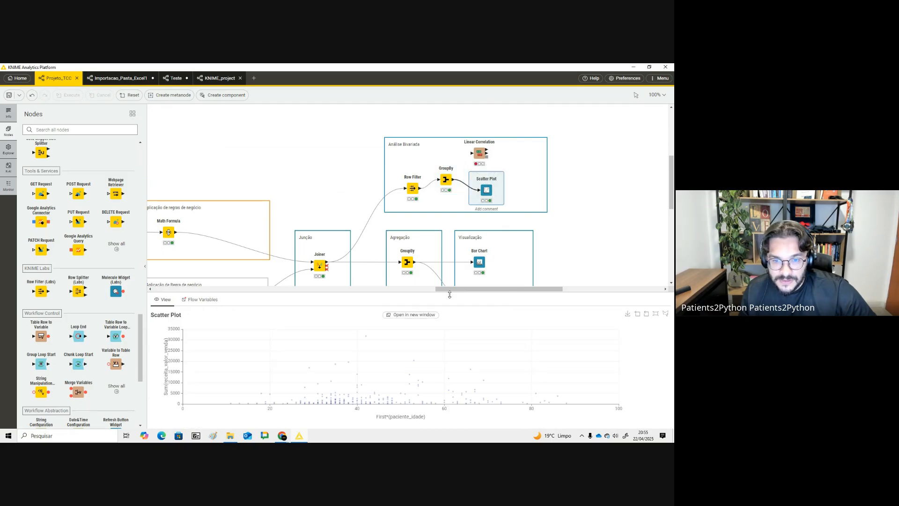
{"action": "left_click_drag", "start_coordinate": [448, 293], "coordinate": [438, 188]}
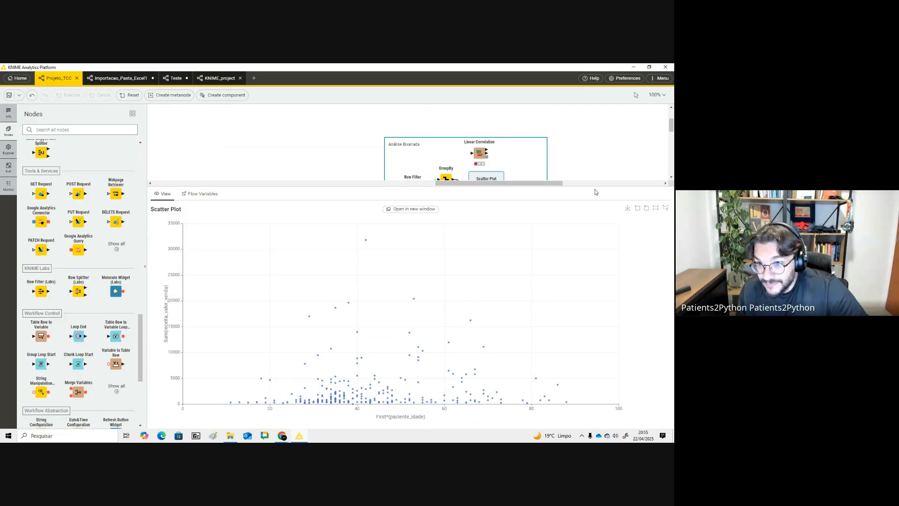
{"action": "left_click_drag", "start_coordinate": [593, 185], "coordinate": [594, 285]}
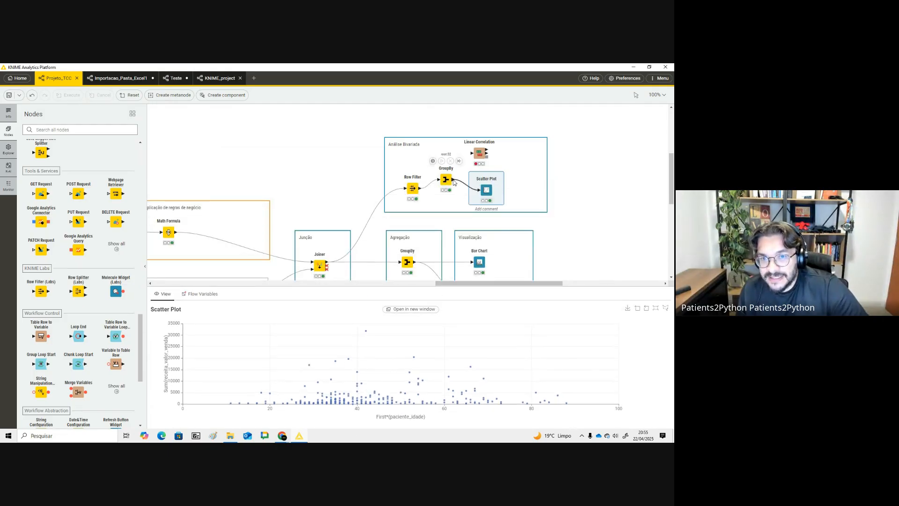
- Connect the GroupBy to the Linear Correlation node and open its configuration to review the included columns
{"action": "left_click_drag", "start_coordinate": [453, 180], "coordinate": [483, 150]}
{"action": "left_click", "coordinate": [478, 153]}
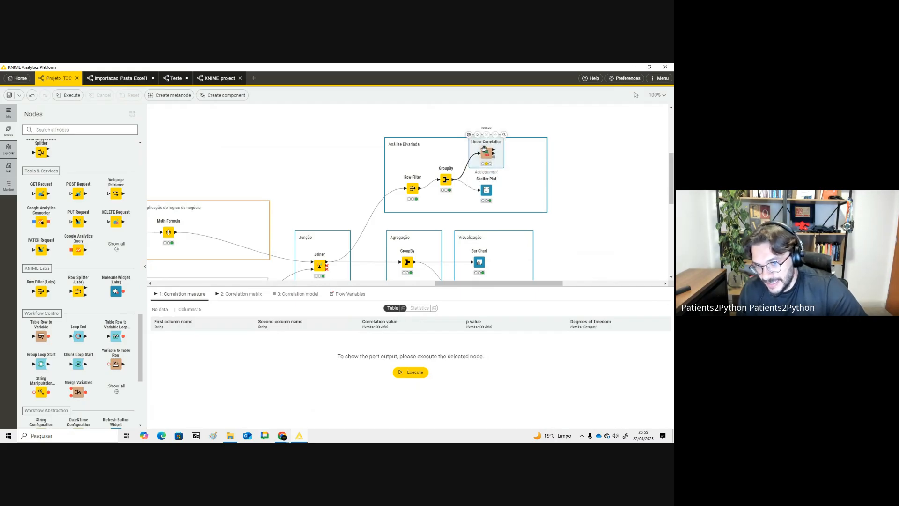
{"action": "left_click", "coordinate": [478, 135]}
{"action": "left_click", "coordinate": [469, 135]}
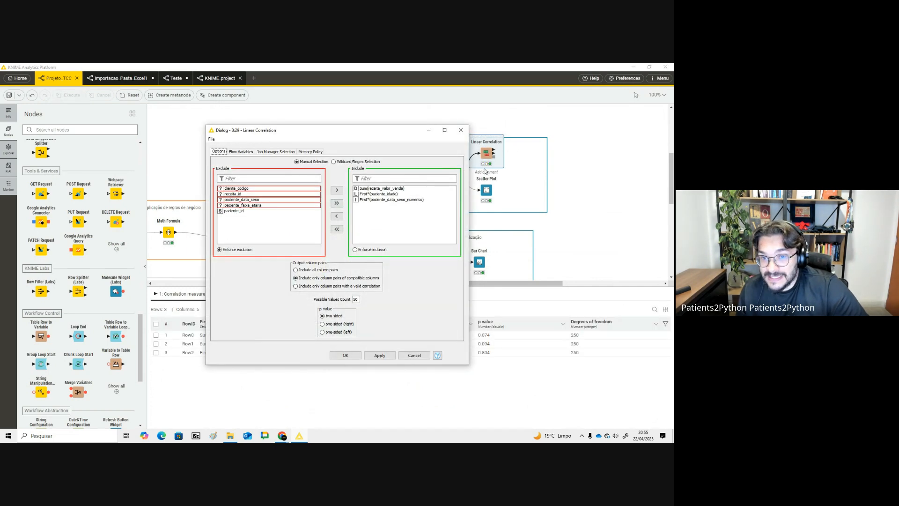
{"action": "left_click", "coordinate": [375, 189]}
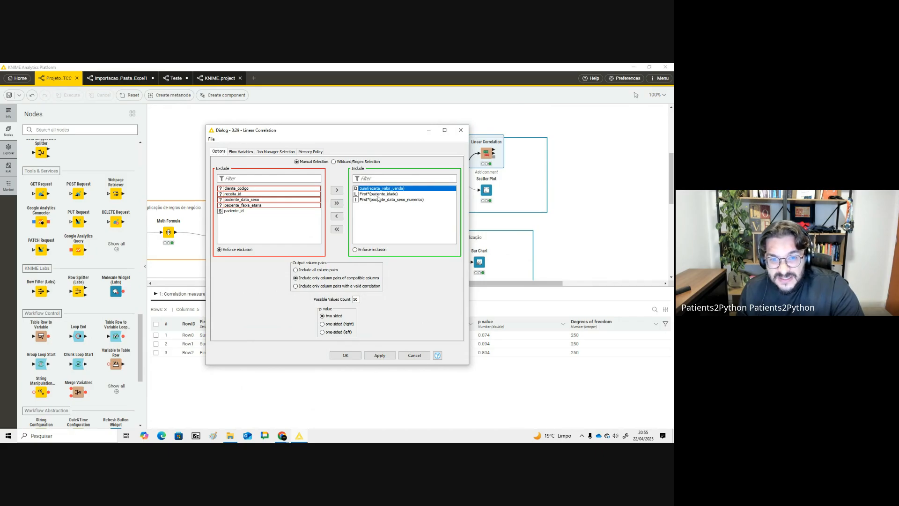
{"action": "left_click", "coordinate": [378, 196]}
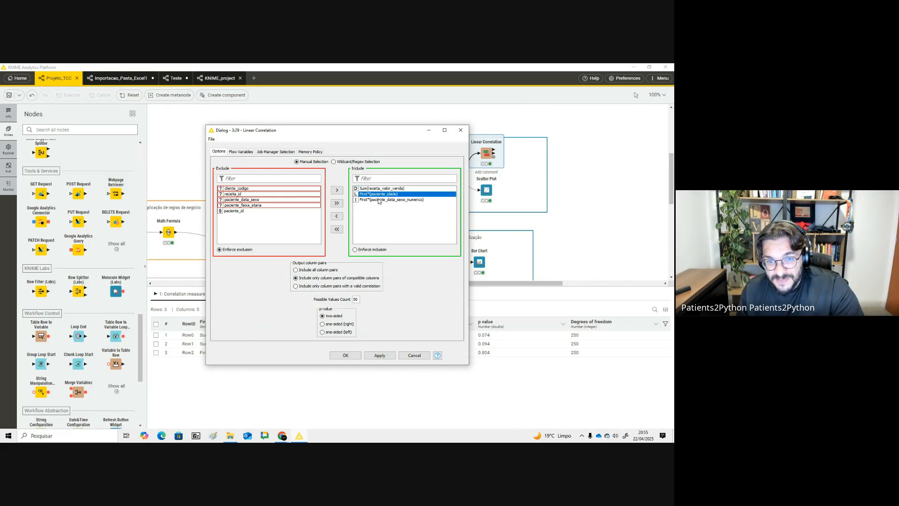
{"action": "left_click", "coordinate": [379, 201]}
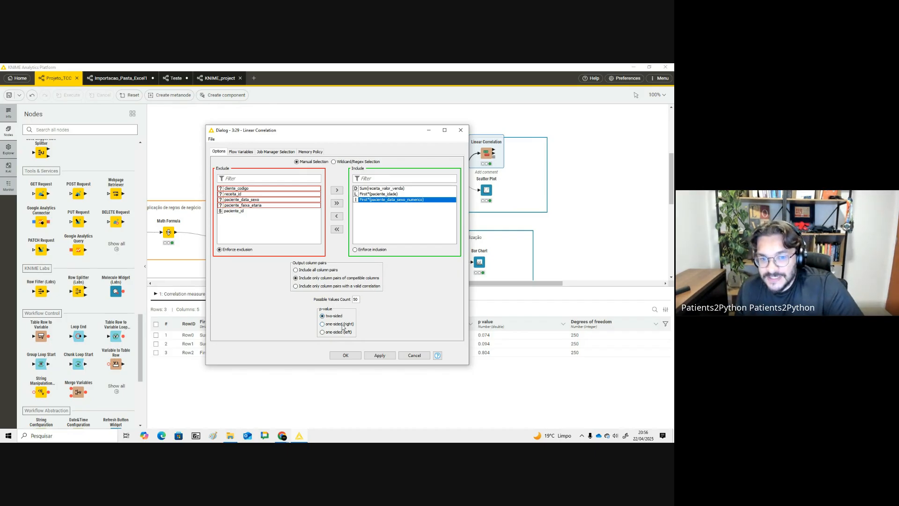
- Set the p-value to two-sided, confirm the Linear Correlation settings and execute the node
{"action": "left_click", "coordinate": [344, 325]}
{"action": "left_click", "coordinate": [340, 316]}
{"action": "left_click", "coordinate": [349, 332]}
{"action": "left_click", "coordinate": [340, 317]}
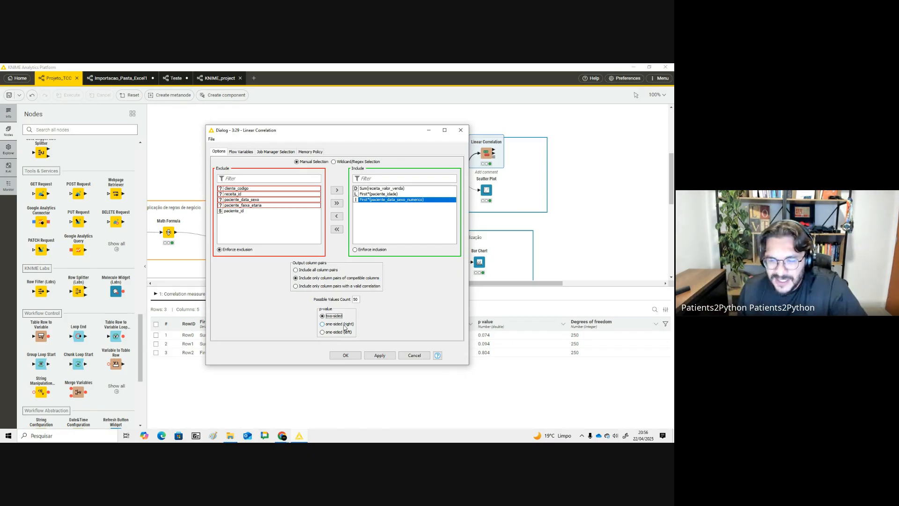
{"action": "left_click", "coordinate": [340, 324]}
{"action": "left_click", "coordinate": [334, 316]}
{"action": "left_click", "coordinate": [338, 325]}
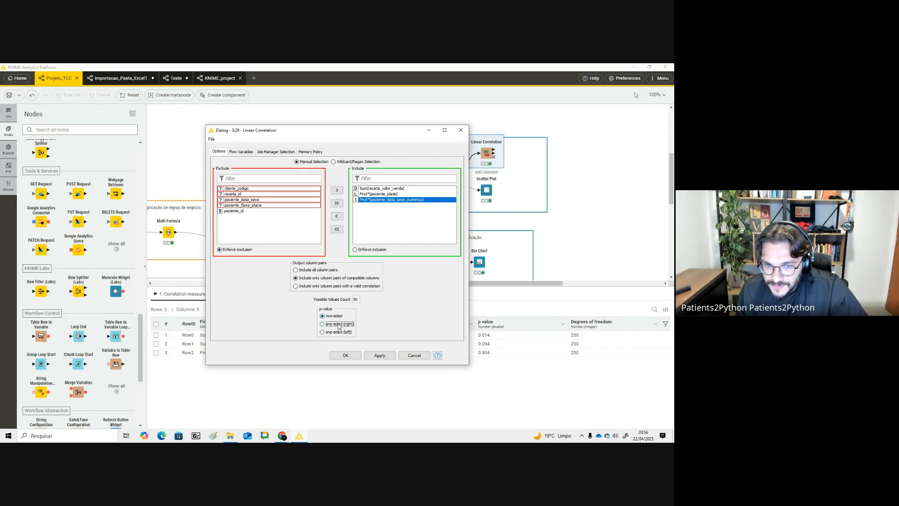
{"action": "left_click", "coordinate": [335, 318]}
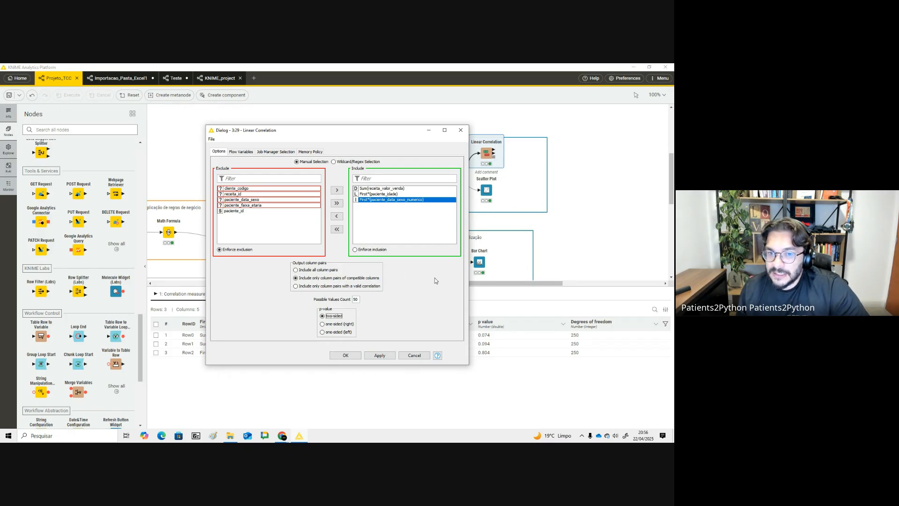
{"action": "left_click", "coordinate": [345, 355]}
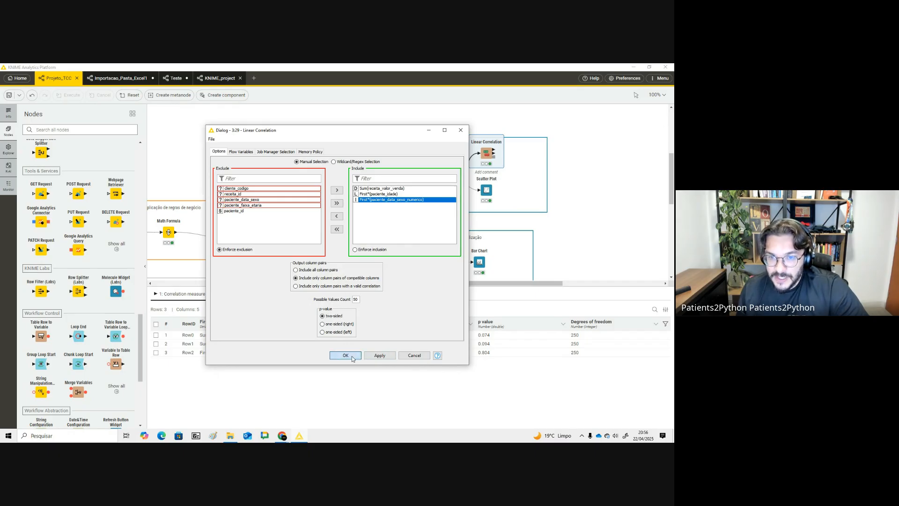
{"action": "left_click", "coordinate": [377, 255]}
{"action": "left_click", "coordinate": [478, 135]}
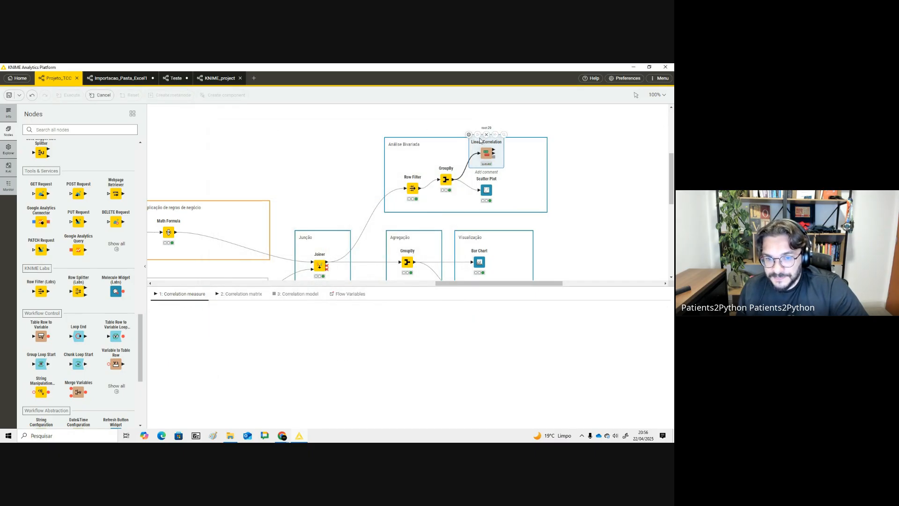
- Examine the Linear Correlation's correlation measure and correlation matrix outputs in an enlarged results panel
{"action": "left_click", "coordinate": [417, 284]}
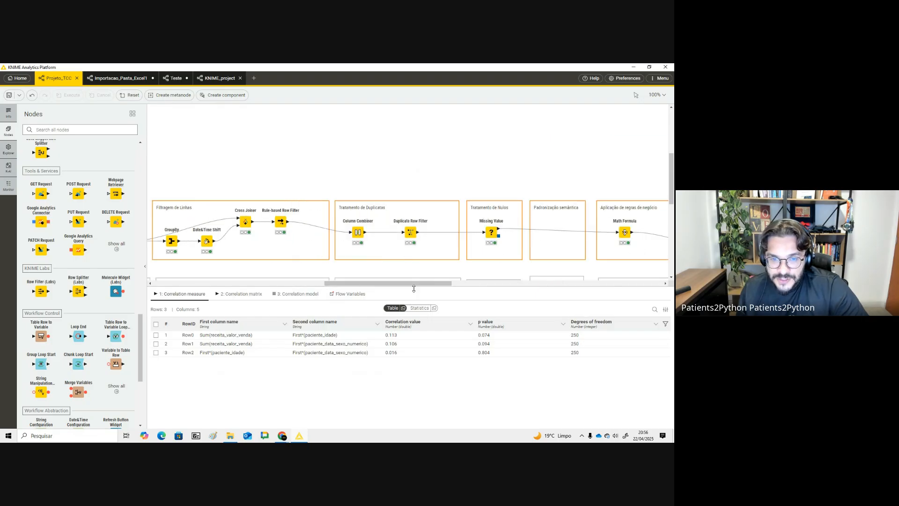
{"action": "left_click_drag", "start_coordinate": [419, 287], "coordinate": [520, 288]}
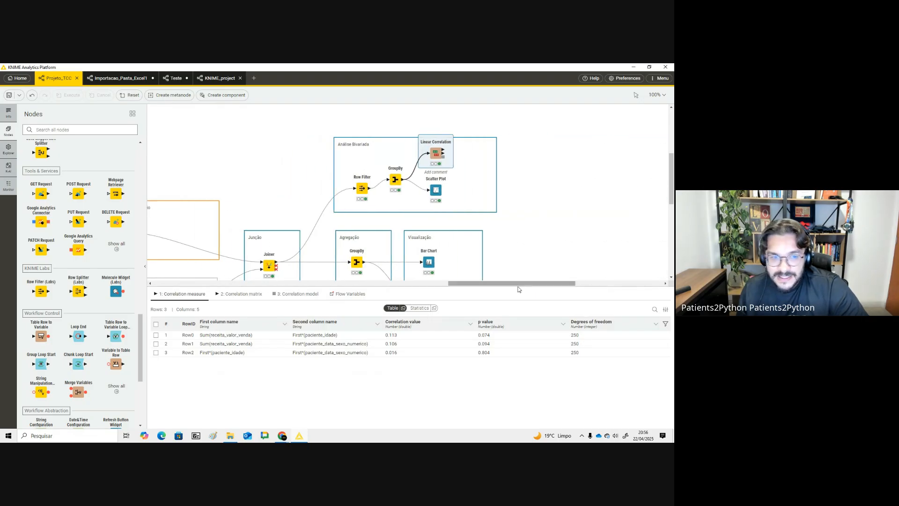
{"action": "left_click_drag", "start_coordinate": [367, 286], "coordinate": [360, 215]}
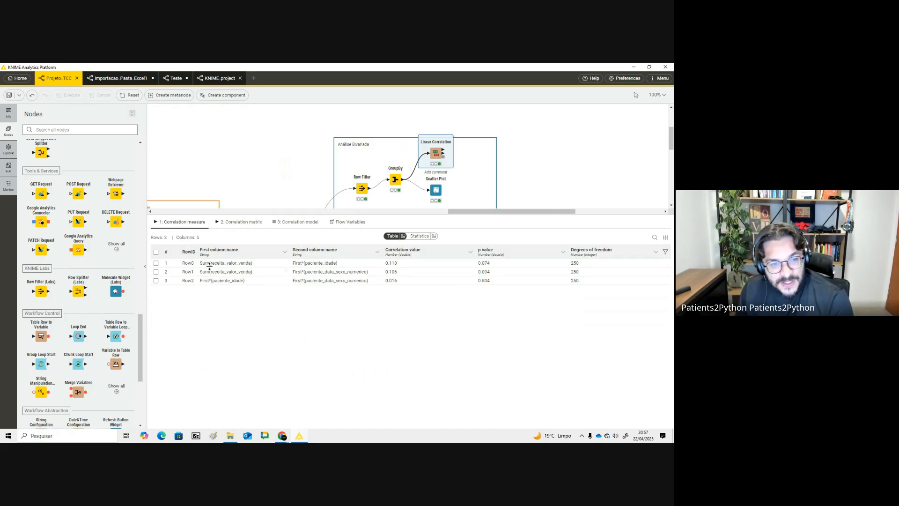
{"action": "left_click", "coordinate": [235, 222]}
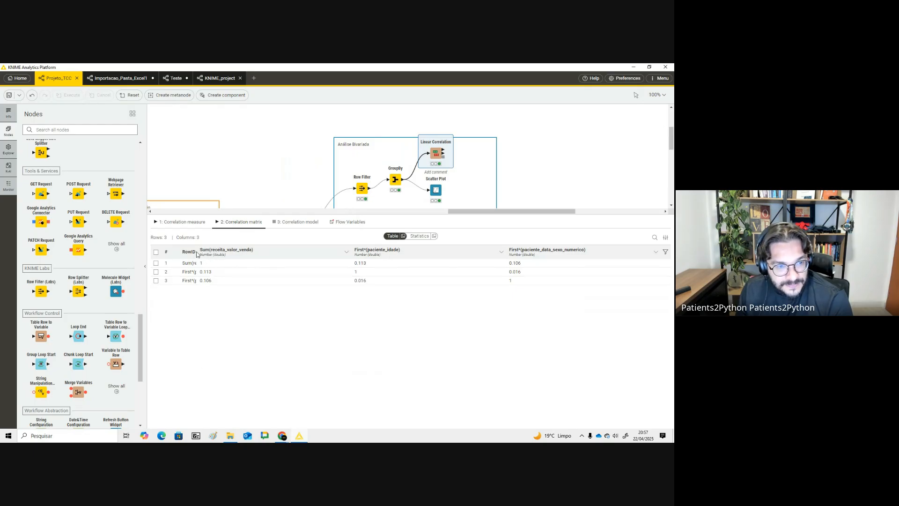
{"action": "left_click_drag", "start_coordinate": [197, 253], "coordinate": [298, 251]}
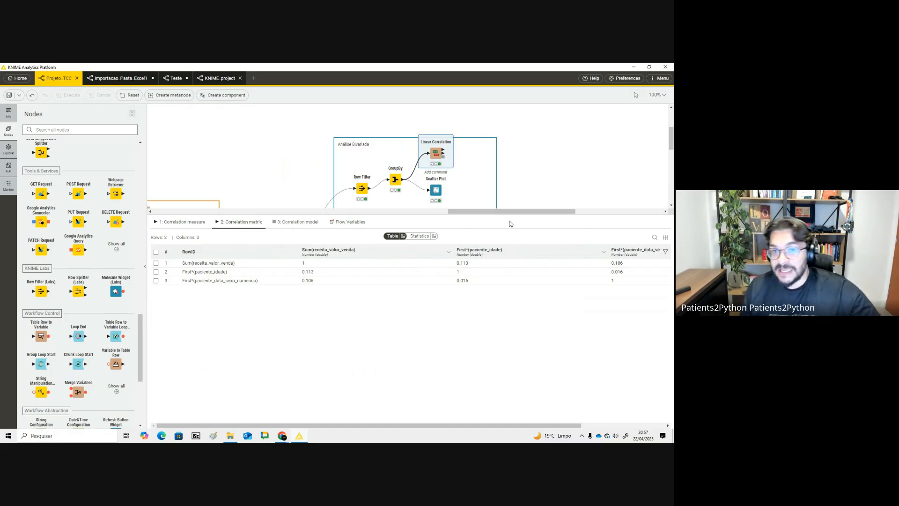
- Switch to the web browser and search Google for "pearson correlação"
{"action": "key", "text": "alt+Tab"}
{"action": "key", "text": "alt+Tab"}
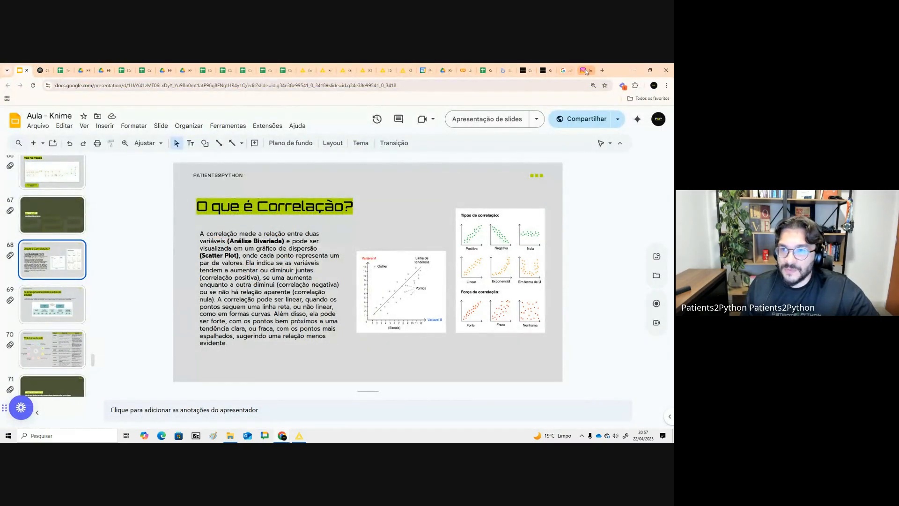
{"action": "left_click", "coordinate": [603, 71]}
{"action": "type", "text": "pearso"}
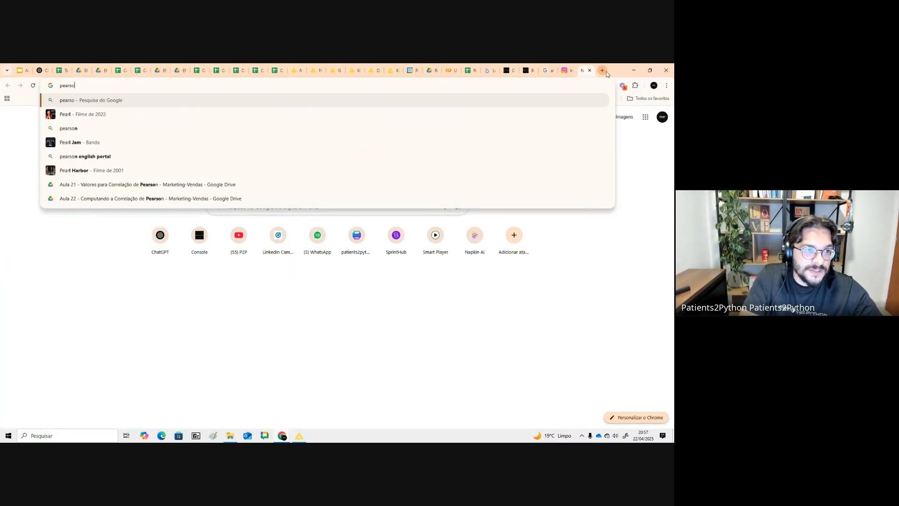
{"action": "type", "text": "n correlação"}
{"action": "key", "text": "Return"}
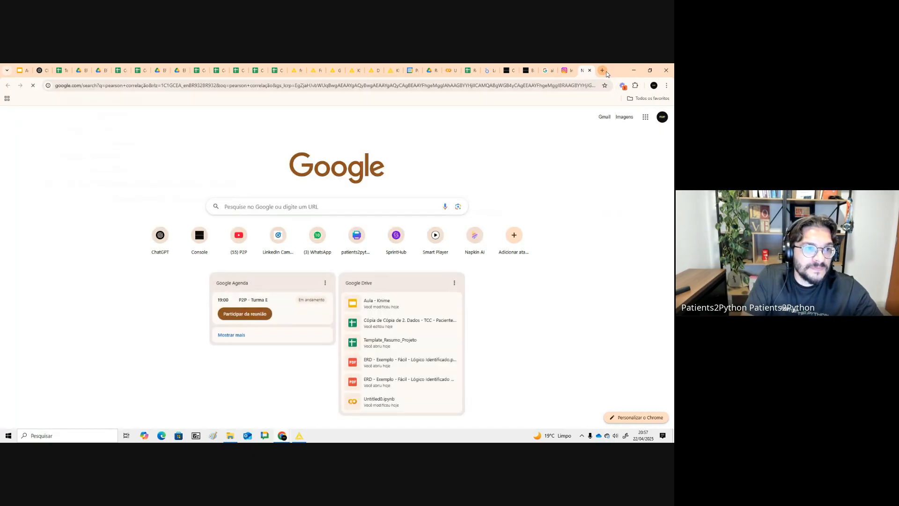
- Browse image results for Pearson coefficient interpretation tables, then return to KNIME
{"action": "left_click", "coordinate": [111, 145]}
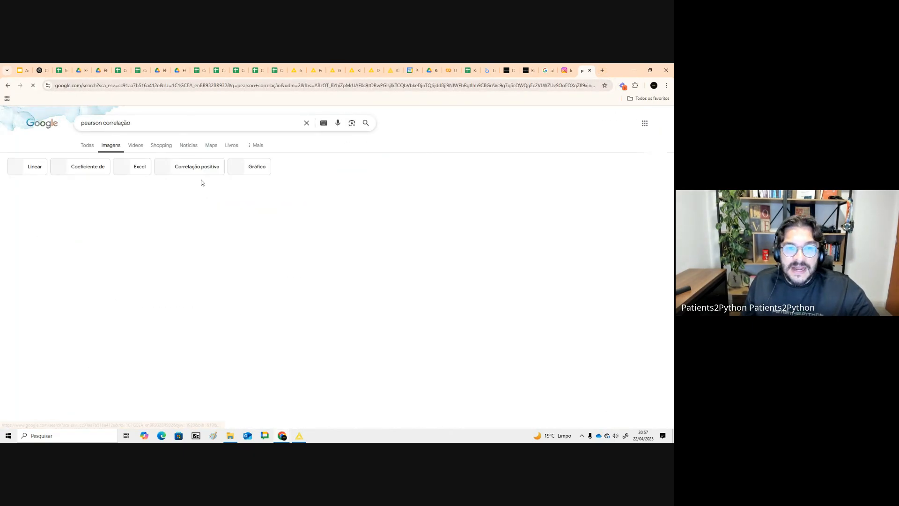
{"action": "left_click", "coordinate": [159, 233]}
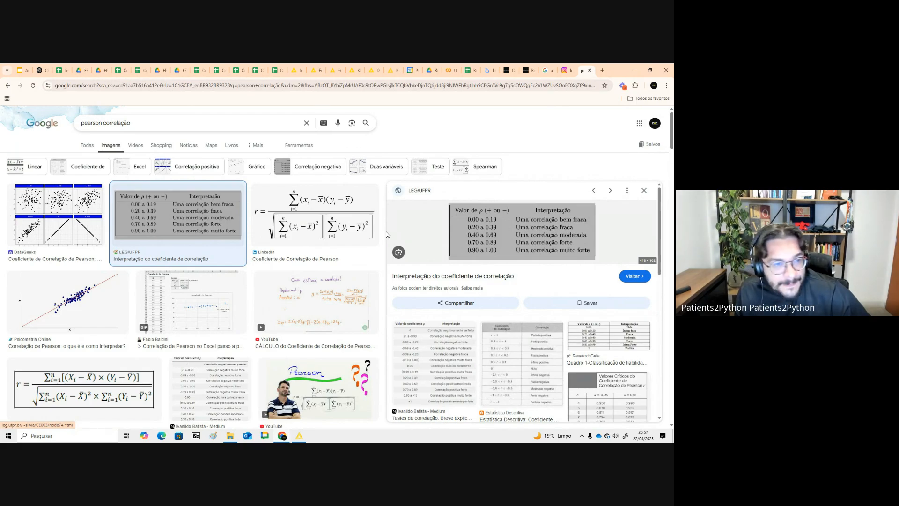
{"action": "scroll", "coordinate": [334, 336], "scroll_direction": "down", "scroll_amount": 3}
{"action": "left_click", "coordinate": [523, 314]}
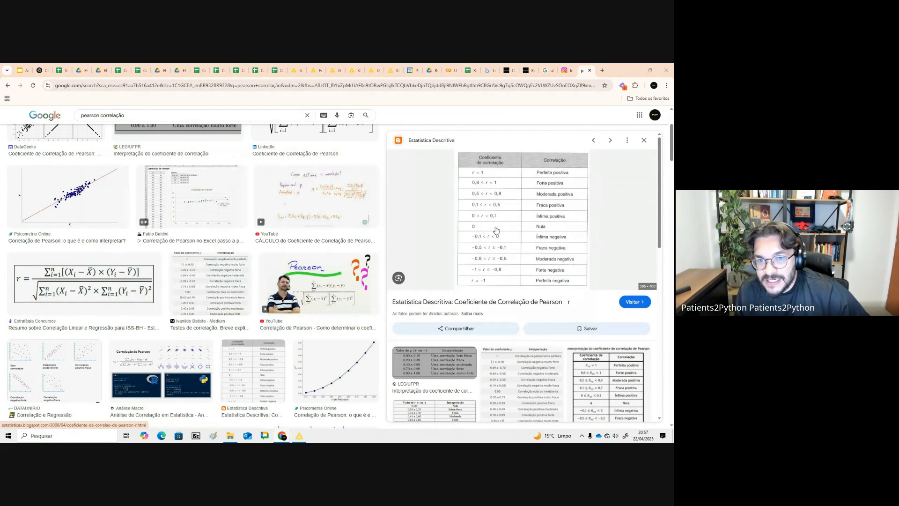
{"action": "key", "text": "alt+Tab"}
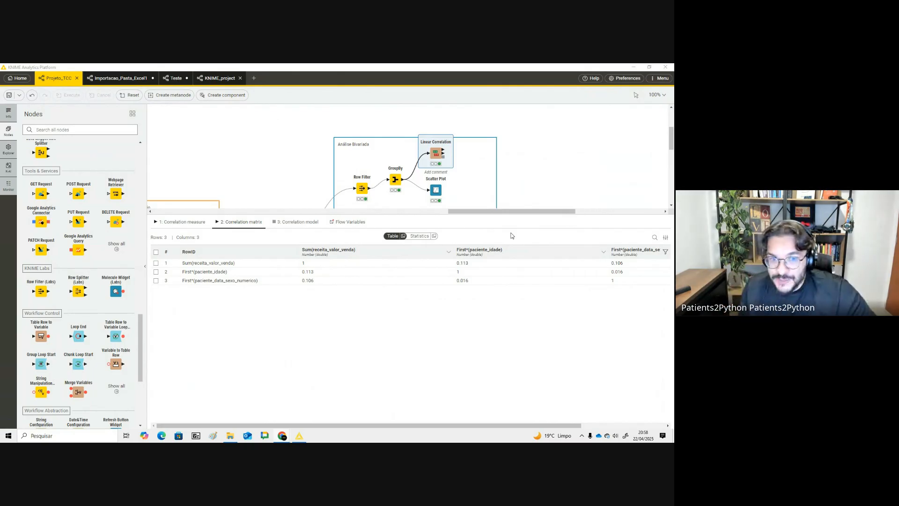
- Examine the correlation matrix cells relating Sum(receita_valor_venda) to age and sex
{"action": "left_click", "coordinate": [302, 264]}
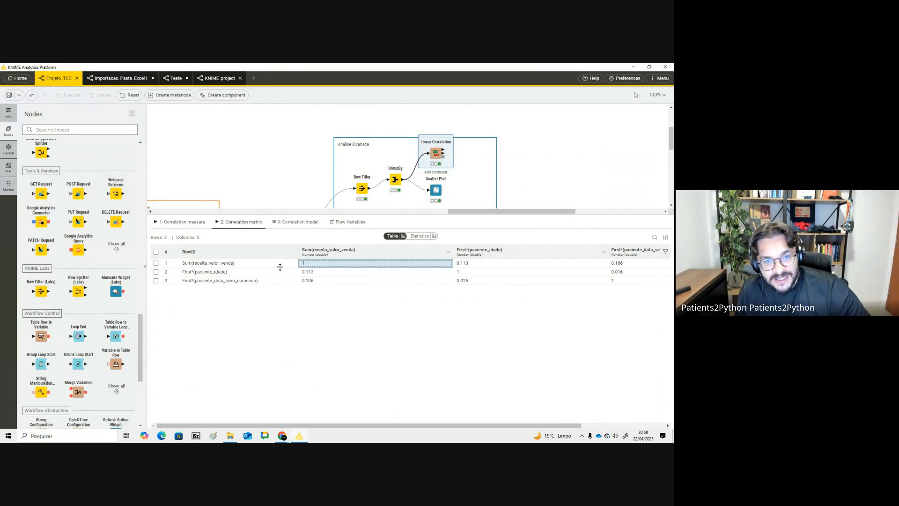
{"action": "left_click", "coordinate": [281, 264]}
{"action": "left_click", "coordinate": [310, 265]}
{"action": "left_click", "coordinate": [284, 265]}
{"action": "left_click", "coordinate": [309, 264]}
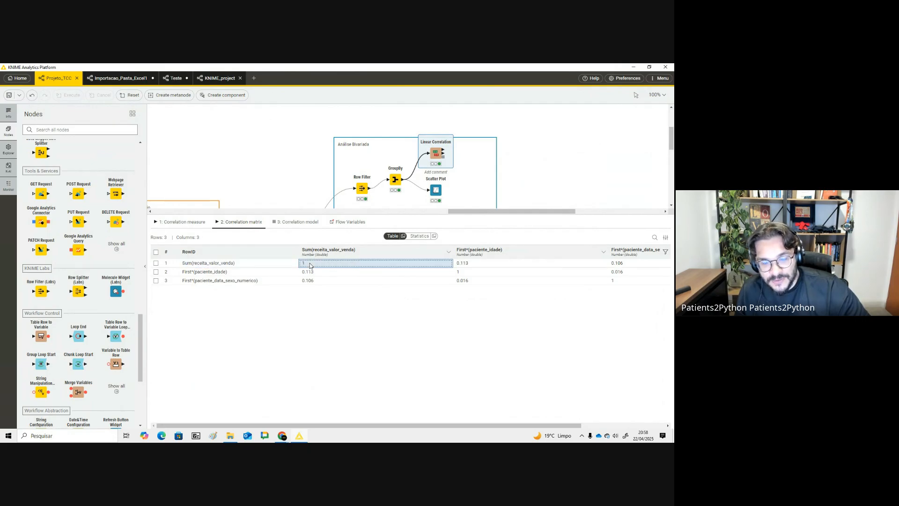
{"action": "left_click", "coordinate": [231, 266]}
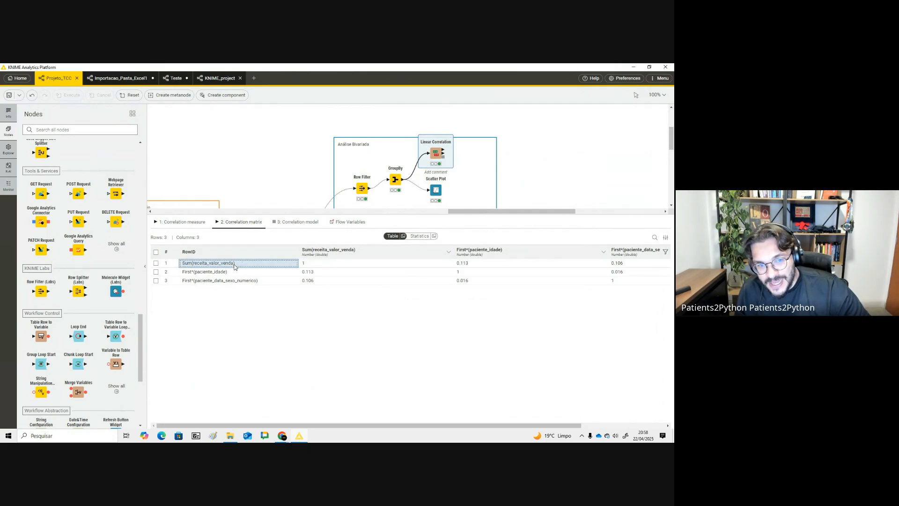
{"action": "left_click", "coordinate": [311, 266]}
{"action": "left_click", "coordinate": [263, 266]}
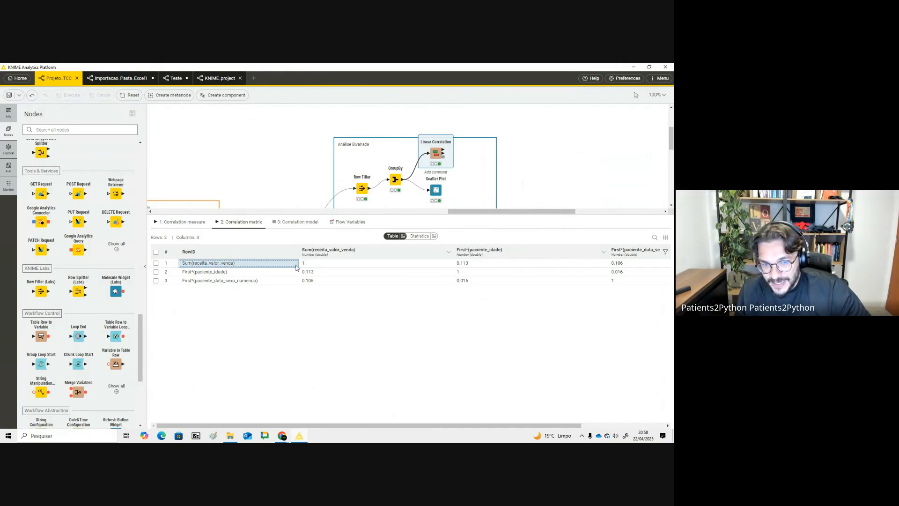
{"action": "left_click", "coordinate": [319, 263]}
{"action": "left_click", "coordinate": [284, 265]}
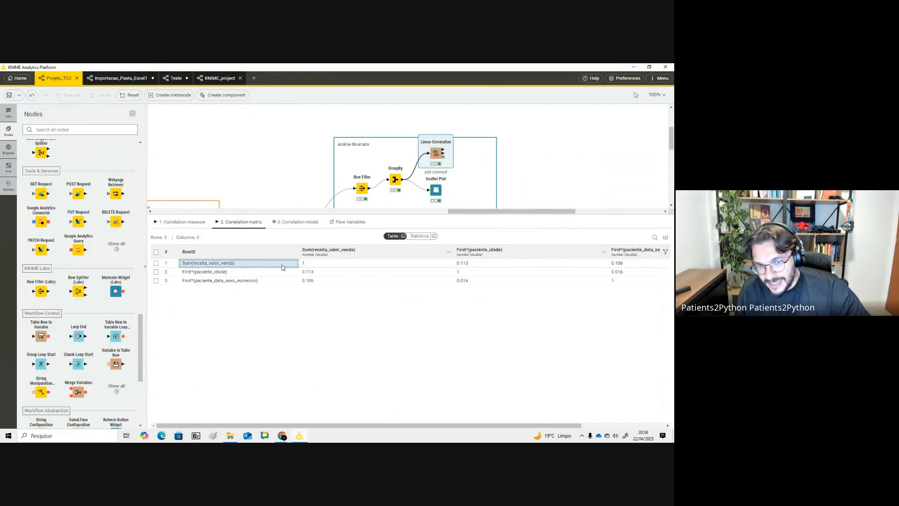
{"action": "left_click", "coordinate": [309, 266]}
{"action": "left_click", "coordinate": [289, 266]}
{"action": "left_click", "coordinate": [308, 265]}
{"action": "left_click", "coordinate": [288, 266]}
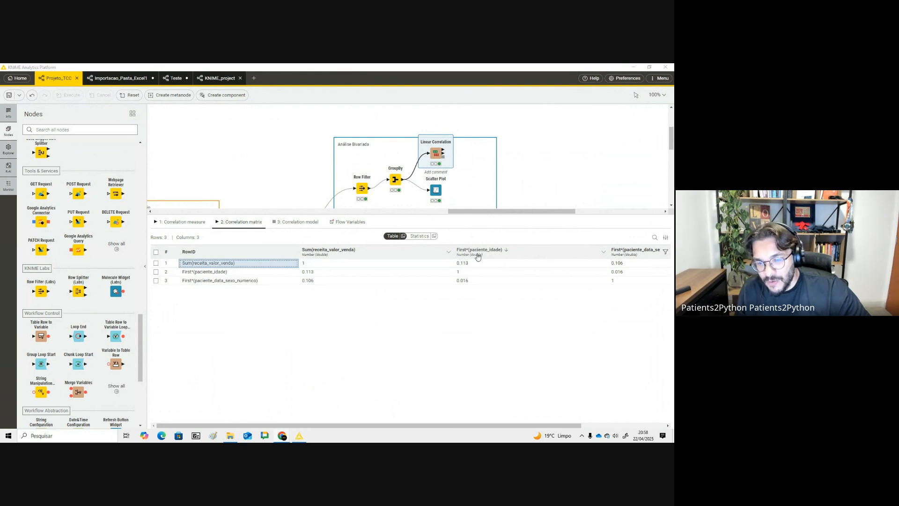
- Compare the correlation matrix coefficients against the Pearson interpretation table in the browser
{"action": "key", "text": "alt+Tab"}
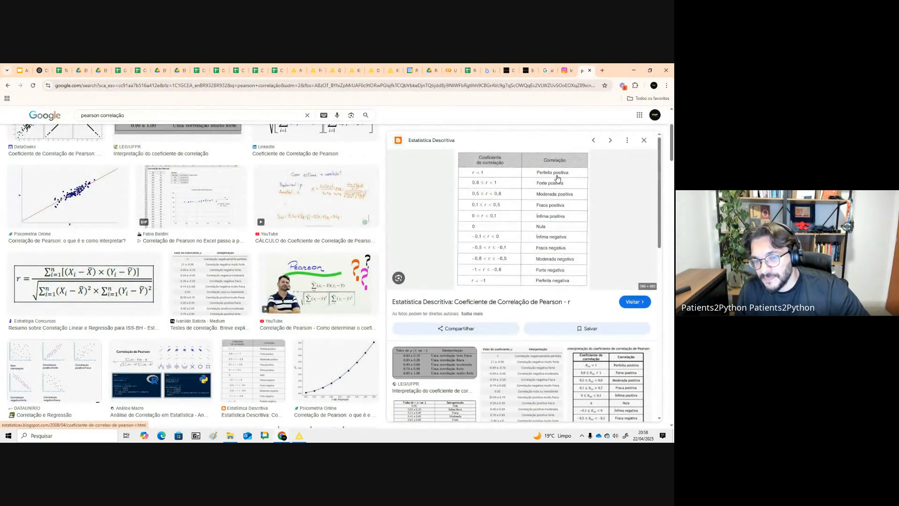
{"action": "key", "text": "alt+Tab"}
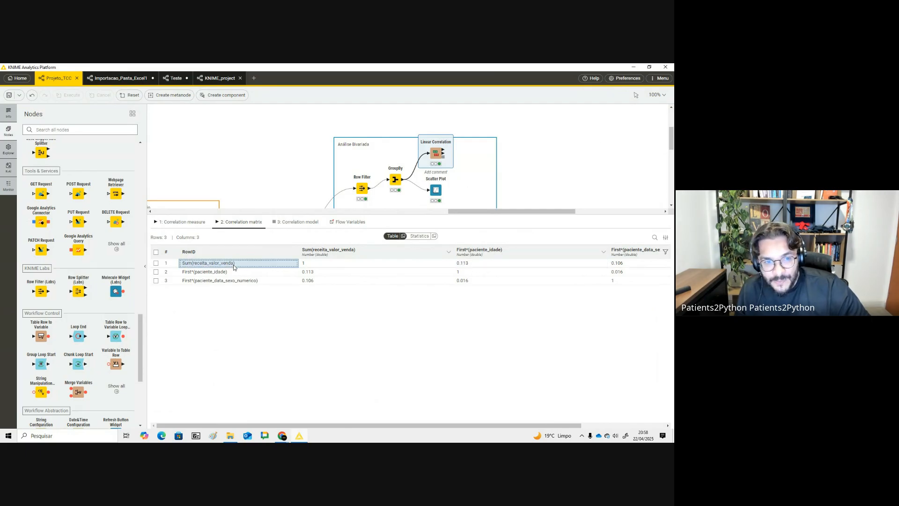
{"action": "left_click", "coordinate": [464, 264]}
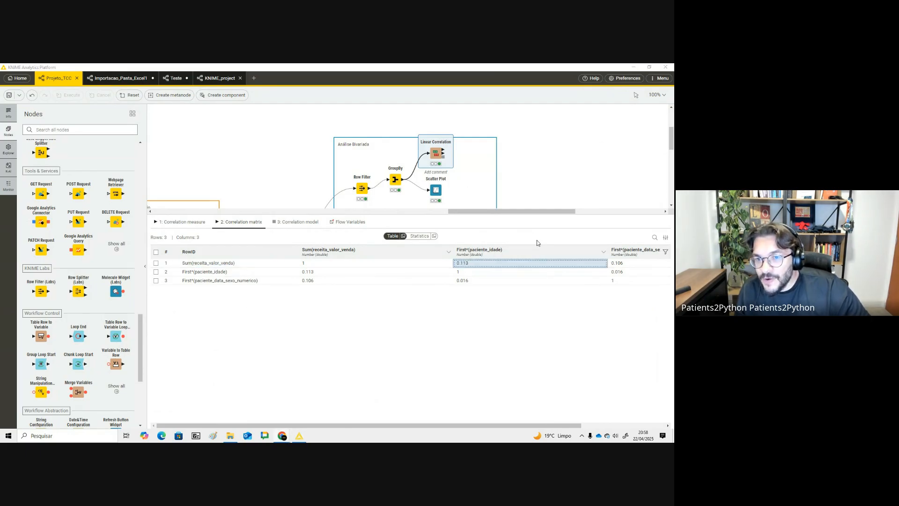
{"action": "key", "text": "alt+Tab"}
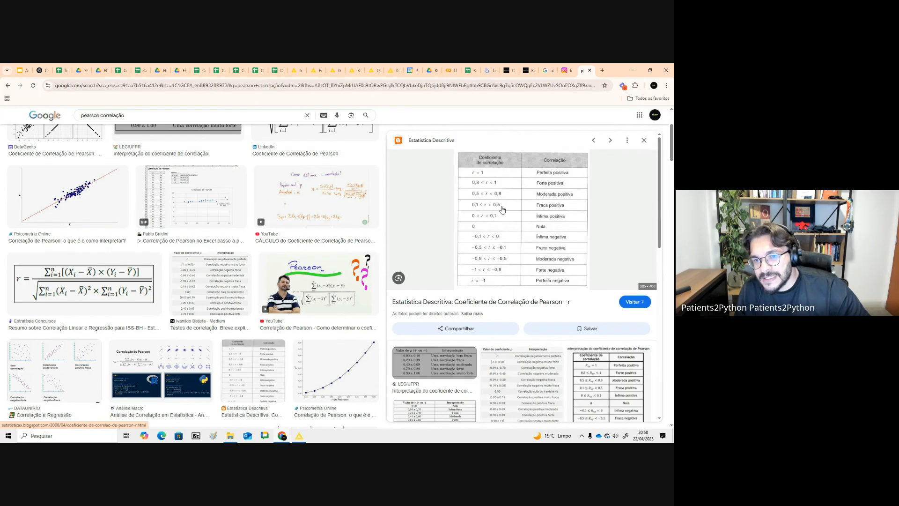
{"action": "key", "text": "alt+Tab"}
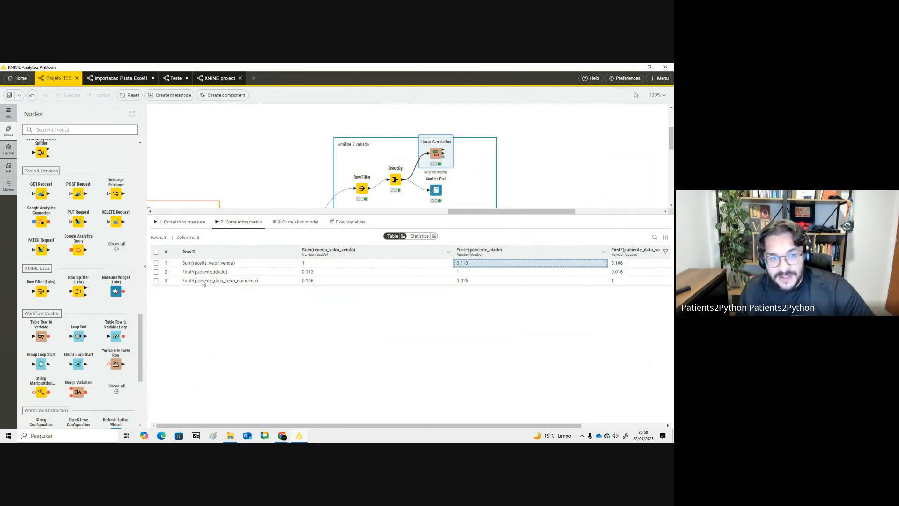
{"action": "left_click", "coordinate": [240, 283]}
{"action": "left_click", "coordinate": [470, 282]}
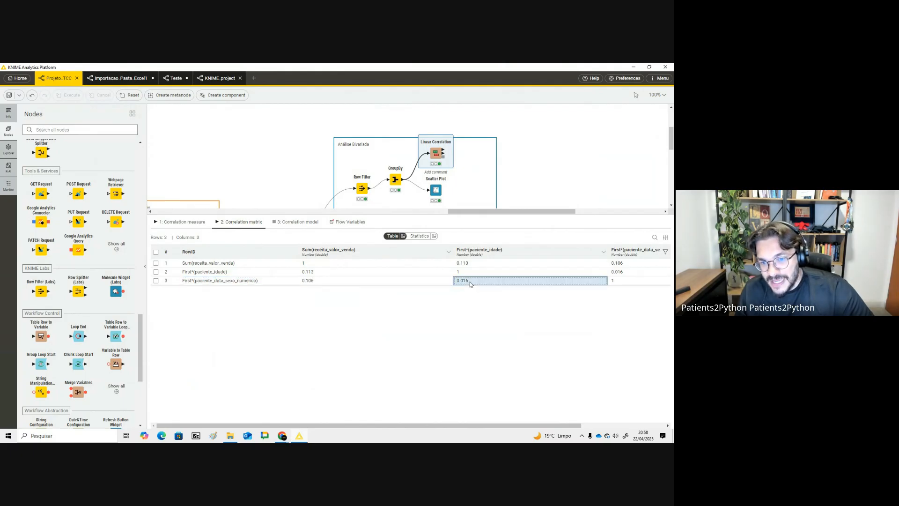
{"action": "left_click", "coordinate": [269, 283]}
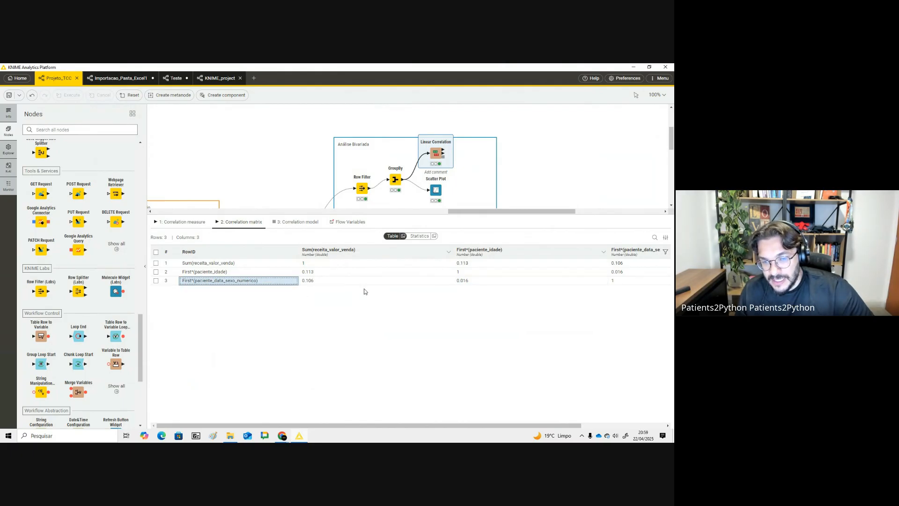
- Open the patient Rule Engine's dialog to review the sex-encoding rules, then close it unchanged
{"action": "left_click_drag", "start_coordinate": [442, 215], "coordinate": [369, 367]}
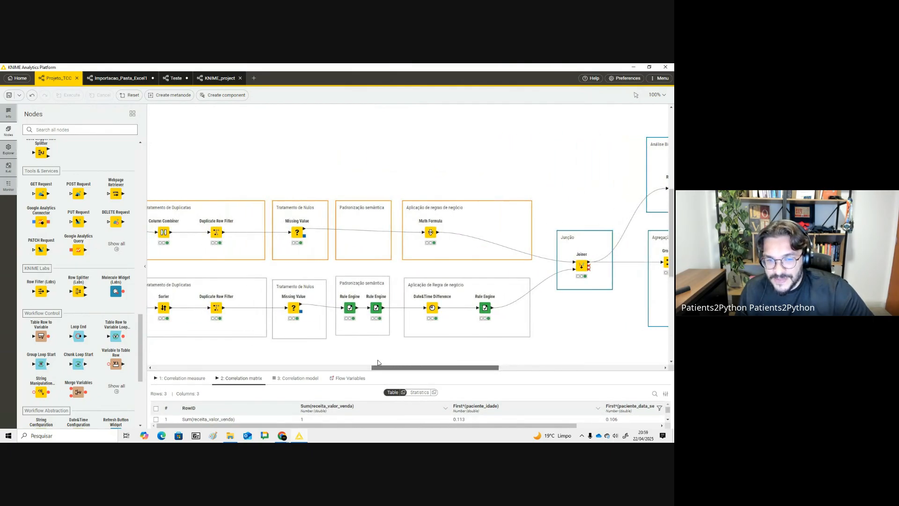
{"action": "left_click", "coordinate": [377, 308]}
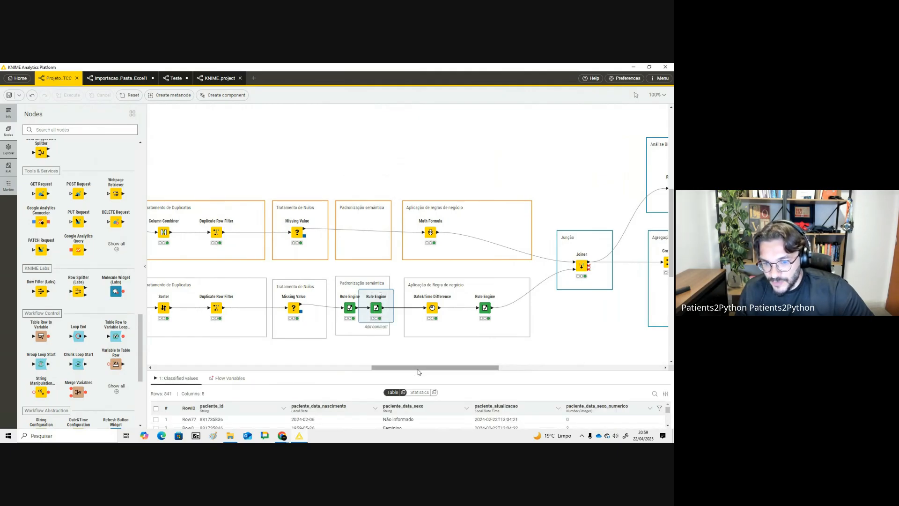
{"action": "left_click_drag", "start_coordinate": [413, 372], "coordinate": [431, 363]}
{"action": "left_click", "coordinate": [363, 290]}
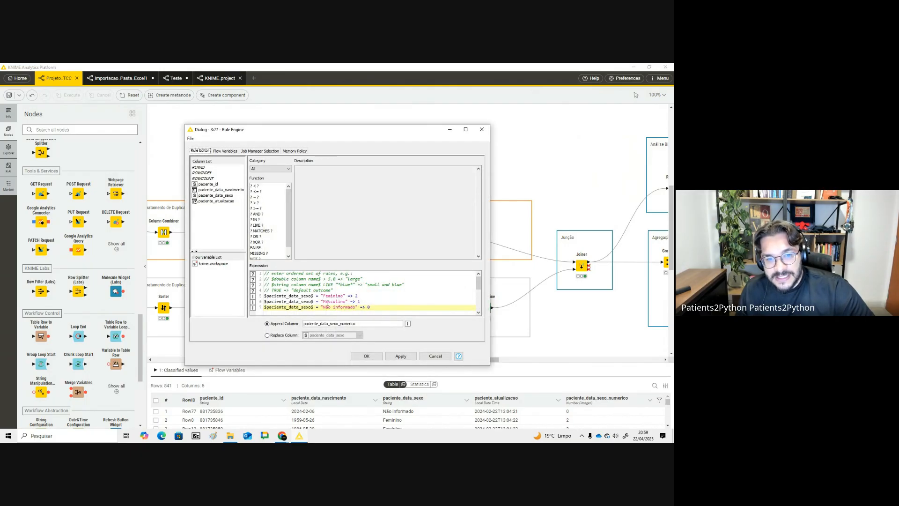
{"action": "left_click_drag", "start_coordinate": [324, 302], "coordinate": [360, 296]}
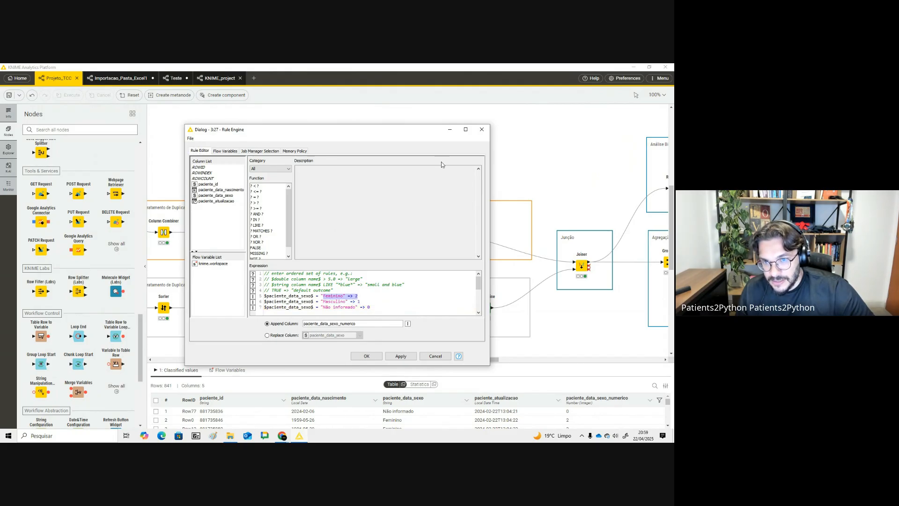
{"action": "left_click", "coordinate": [482, 130]}
- Examine the Linear Correlation's correlation measure output, focusing on the correlation values and p values
{"action": "left_click", "coordinate": [485, 355]}
{"action": "left_click_drag", "start_coordinate": [484, 359], "coordinate": [592, 359]}
{"action": "left_click", "coordinate": [383, 153]}
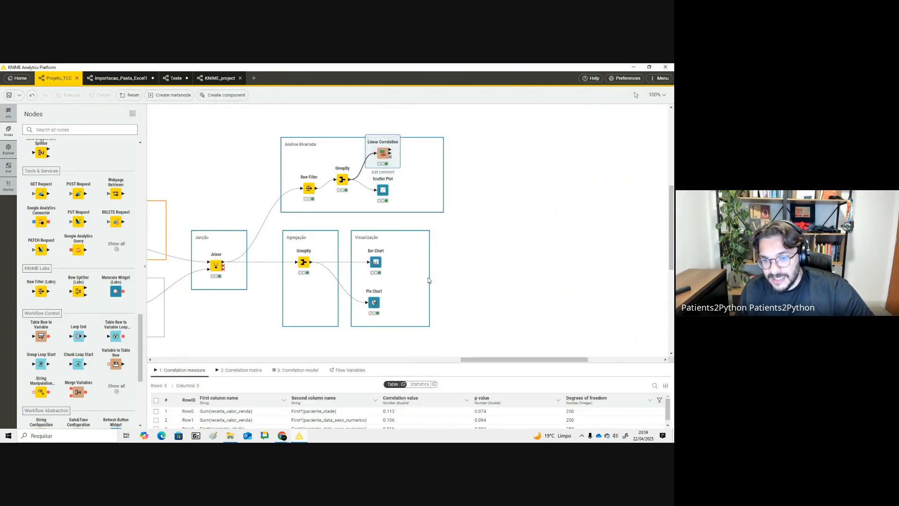
{"action": "left_click_drag", "start_coordinate": [485, 363], "coordinate": [486, 225]}
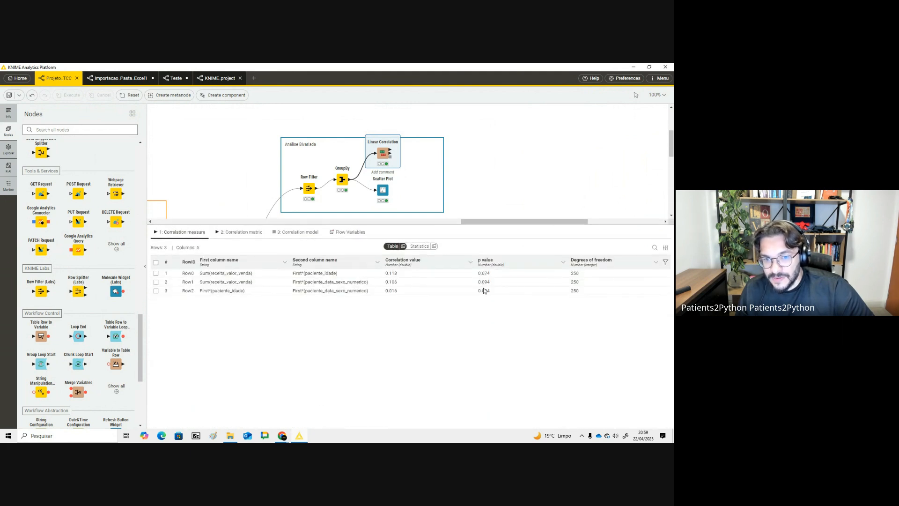
{"action": "left_click", "coordinate": [400, 286]}
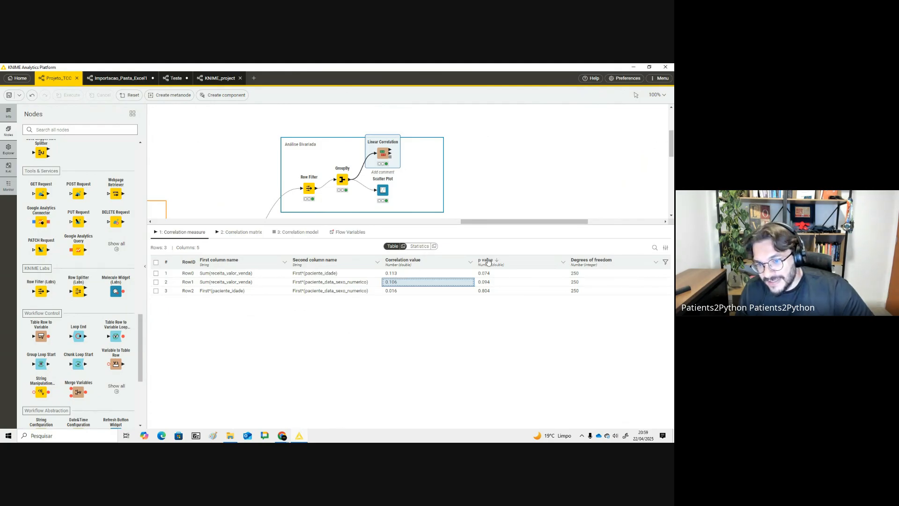
{"action": "left_click", "coordinate": [487, 279]}
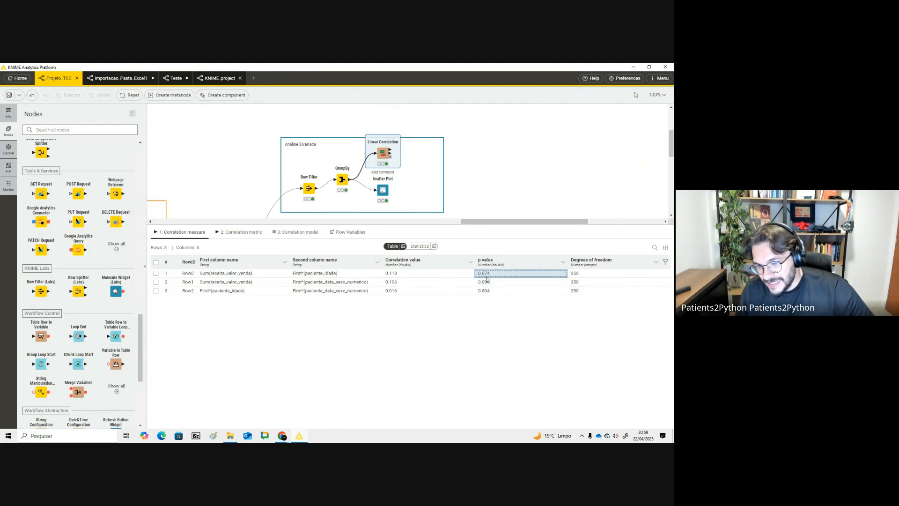
{"action": "left_click", "coordinate": [491, 274]}
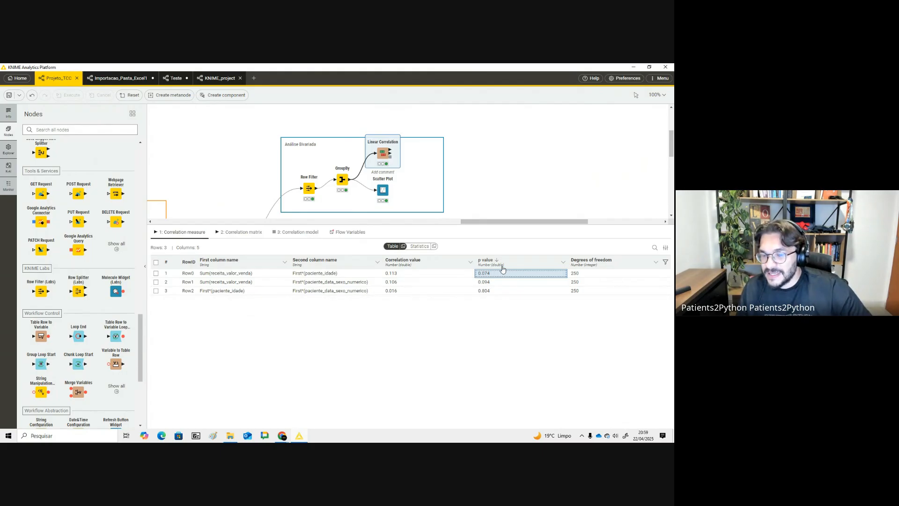
{"action": "left_click", "coordinate": [492, 283]}
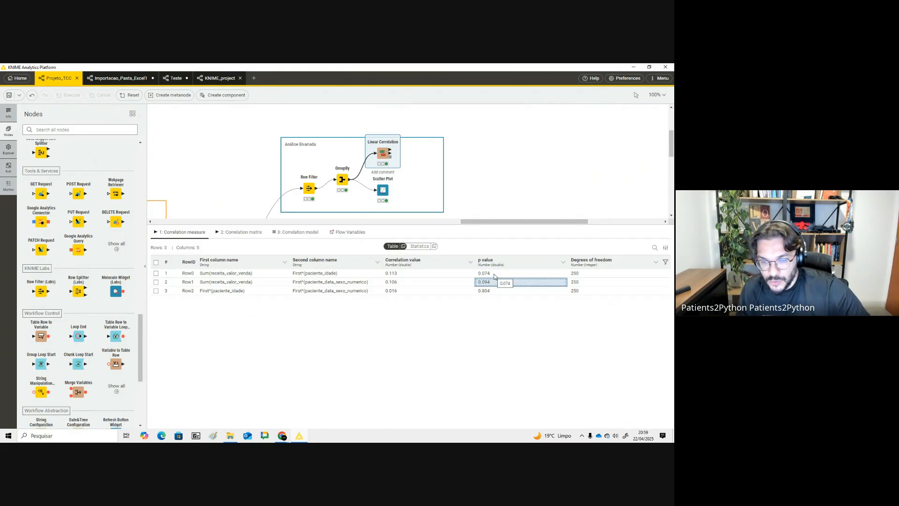
{"action": "left_click", "coordinate": [494, 276]}
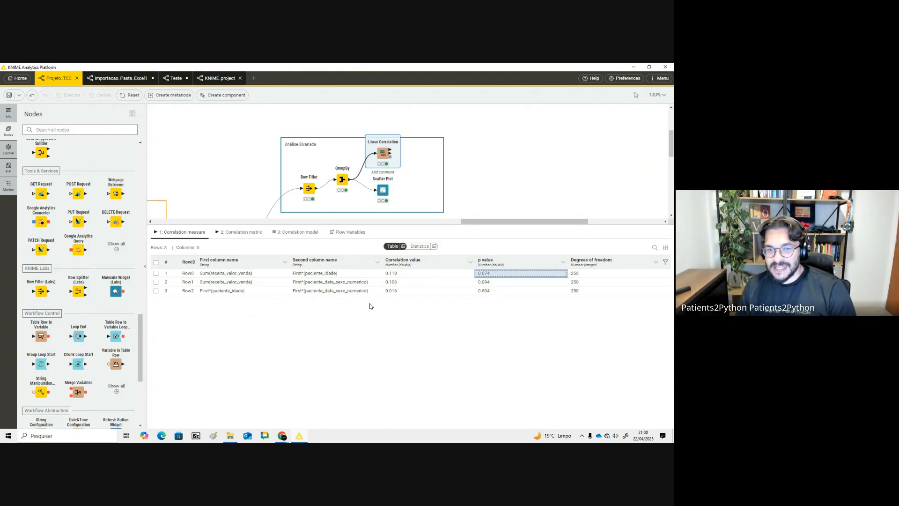
- Switch to the presentation slide explaining correlation, then return to KNIME
{"action": "left_click_drag", "start_coordinate": [410, 225], "coordinate": [440, 339]}
{"action": "key", "text": "alt+Tab"}
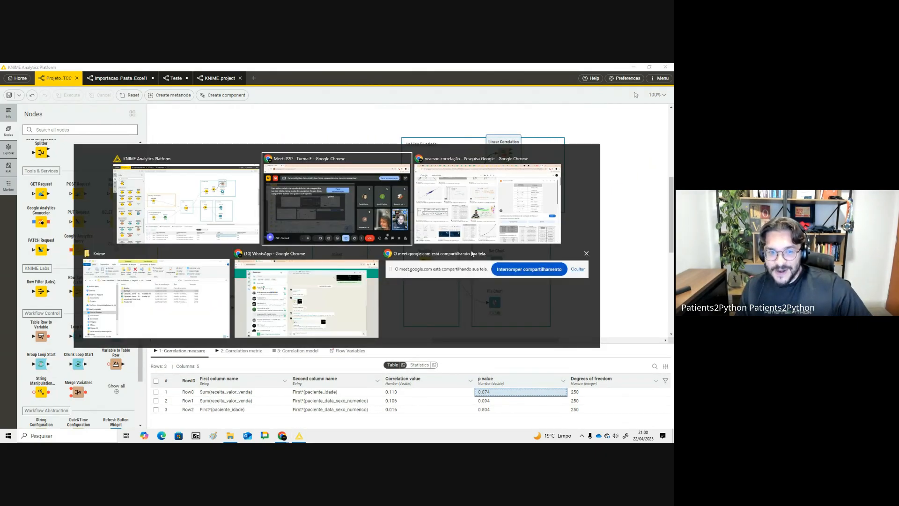
{"action": "key", "text": "alt+Tab"}
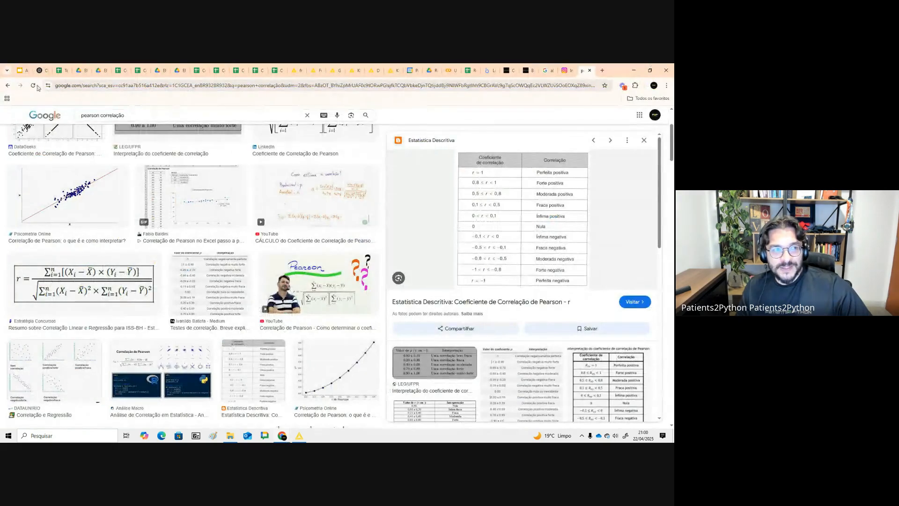
{"action": "left_click", "coordinate": [22, 70]}
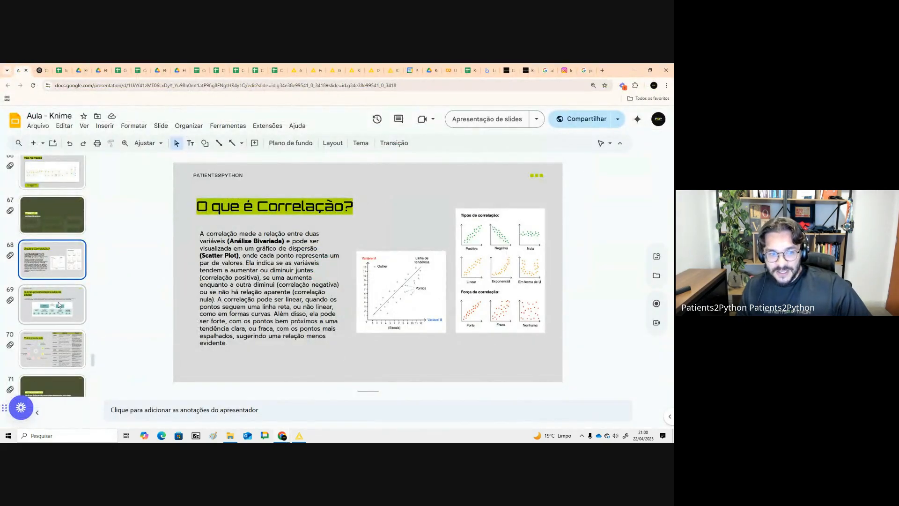
{"action": "key", "text": "alt+Tab"}
- Scroll back through the whole workflow from the bivariate analysis to the data extraction sections
{"action": "left_click_drag", "start_coordinate": [490, 340], "coordinate": [453, 340]}
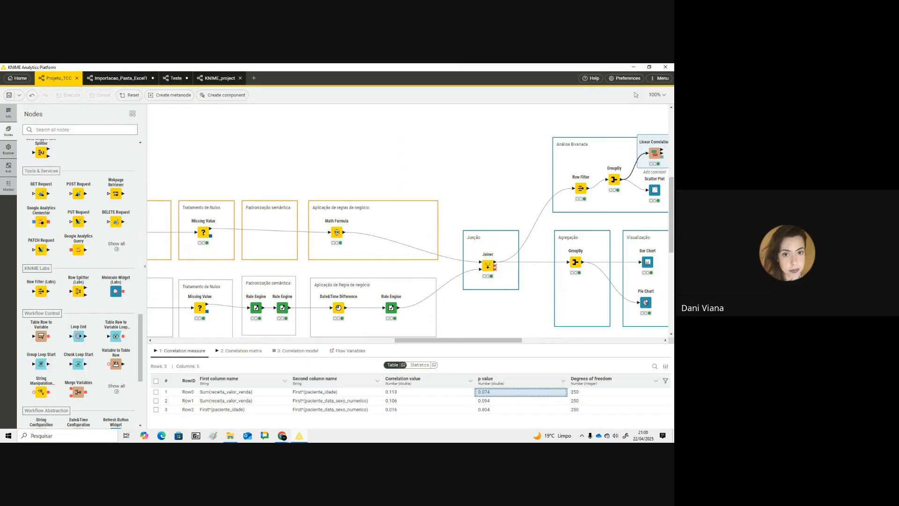
{"action": "left_click_drag", "start_coordinate": [496, 340], "coordinate": [478, 343]}
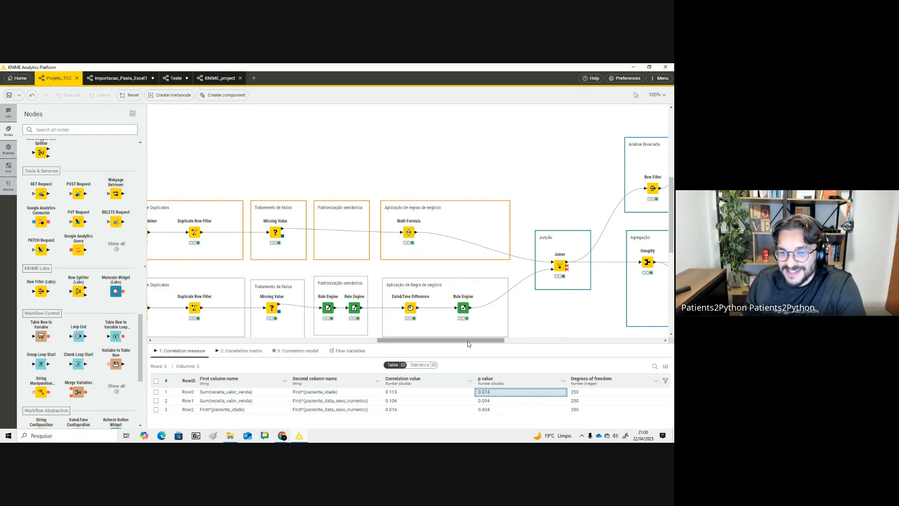
{"action": "left_click_drag", "start_coordinate": [467, 343], "coordinate": [361, 347]}
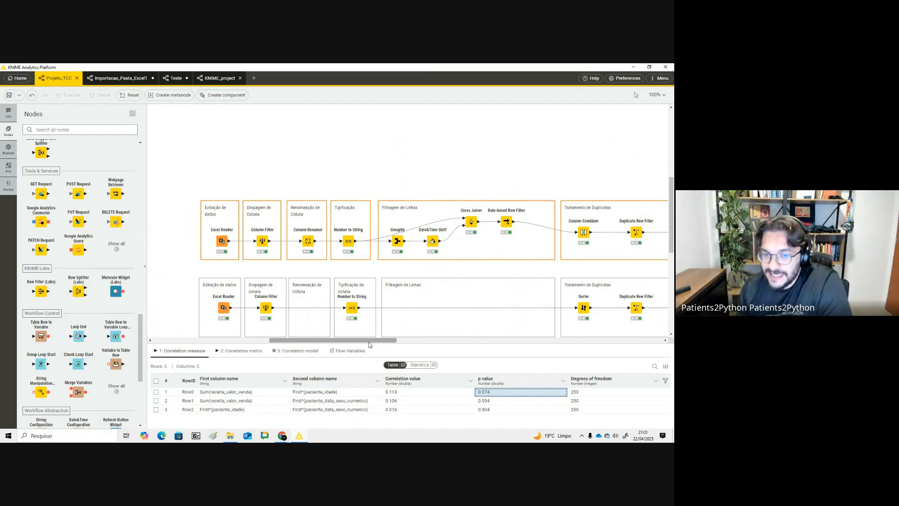
{"action": "left_click_drag", "start_coordinate": [200, 190], "coordinate": [670, 275]}
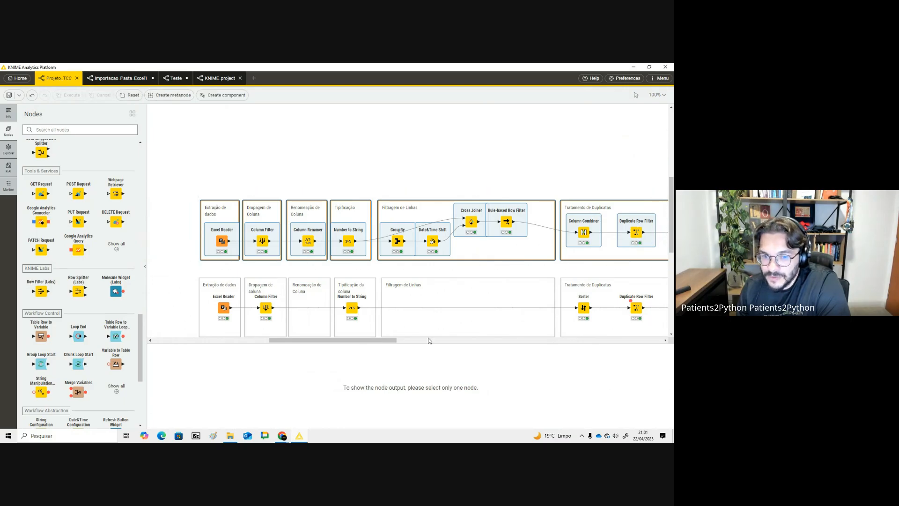
{"action": "mouse_move", "coordinate": [386, 345]}
{"action": "left_mouse_down"}
{"action": "mouse_move", "coordinate": [487, 355]}
{"action": "mouse_move", "coordinate": [390, 354]}
{"action": "left_mouse_up"}
{"action": "left_click", "coordinate": [189, 185]}
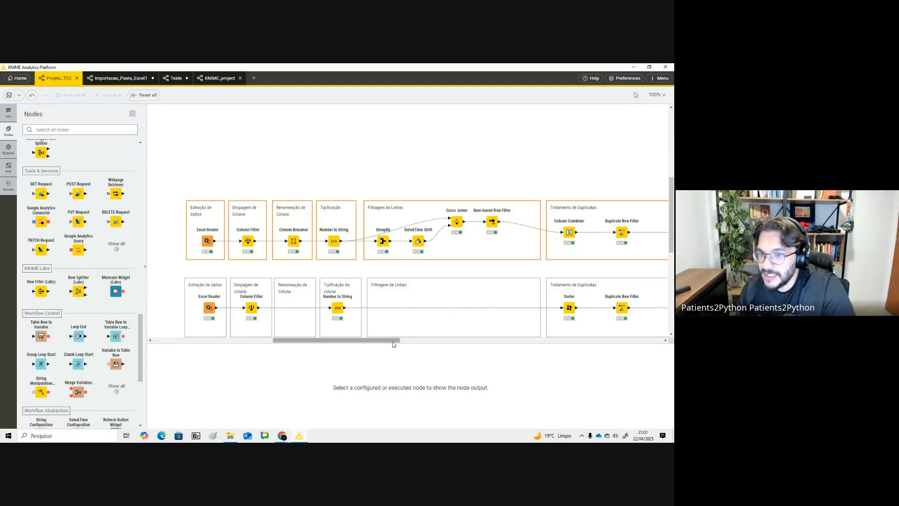
{"action": "left_click_drag", "start_coordinate": [392, 345], "coordinate": [418, 347]}
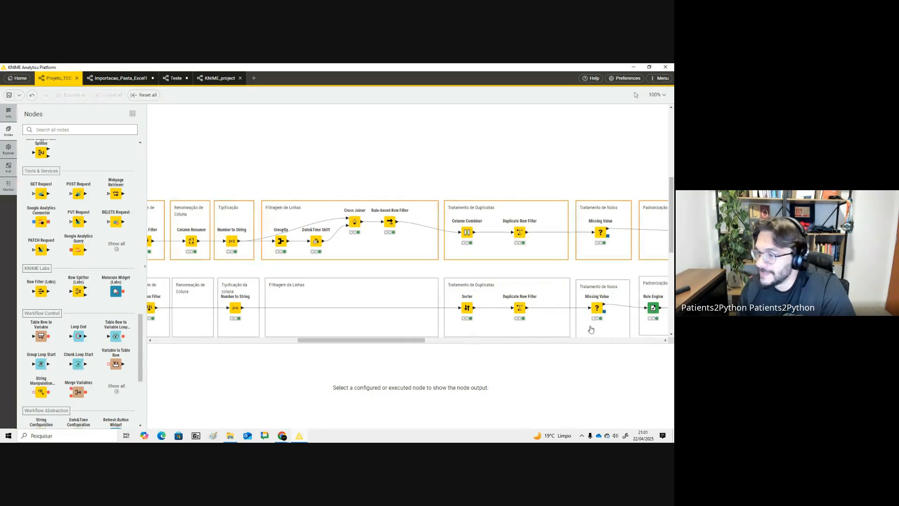